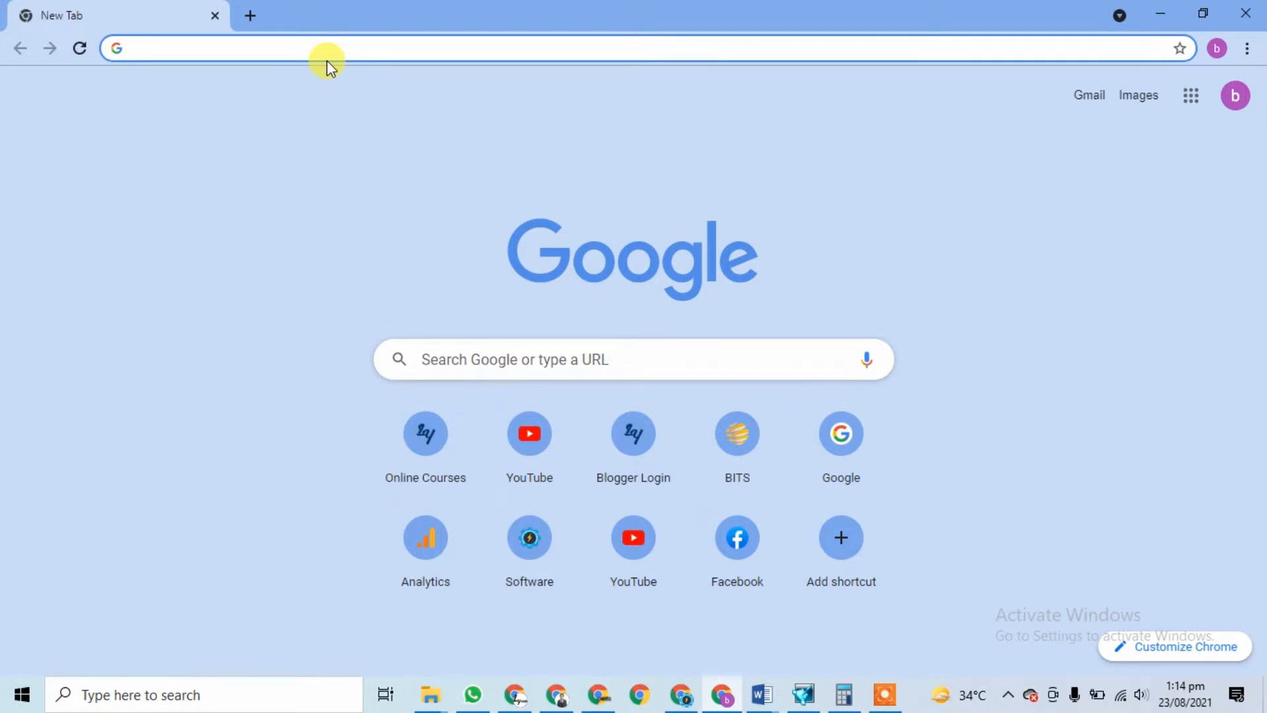
# Step: Search Google for 'Burraq Engineering Solutions'
pyautogui.write('BURR')
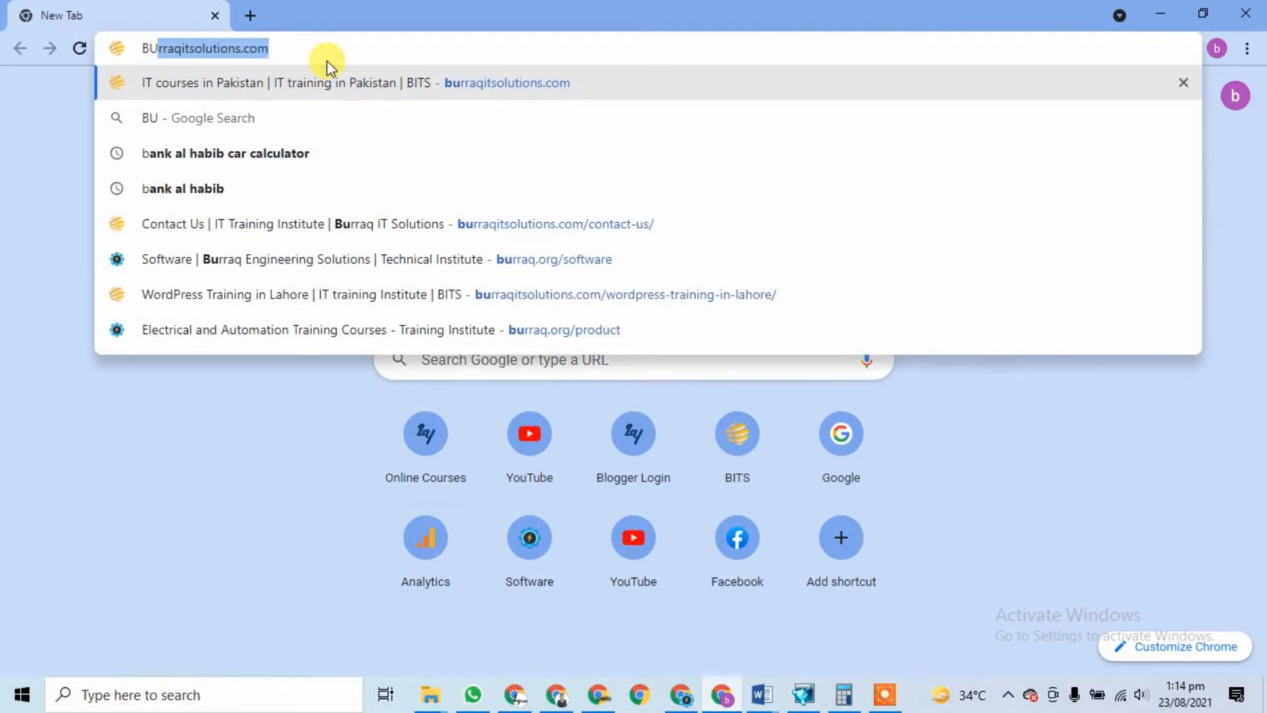
pyautogui.write('AQ E')
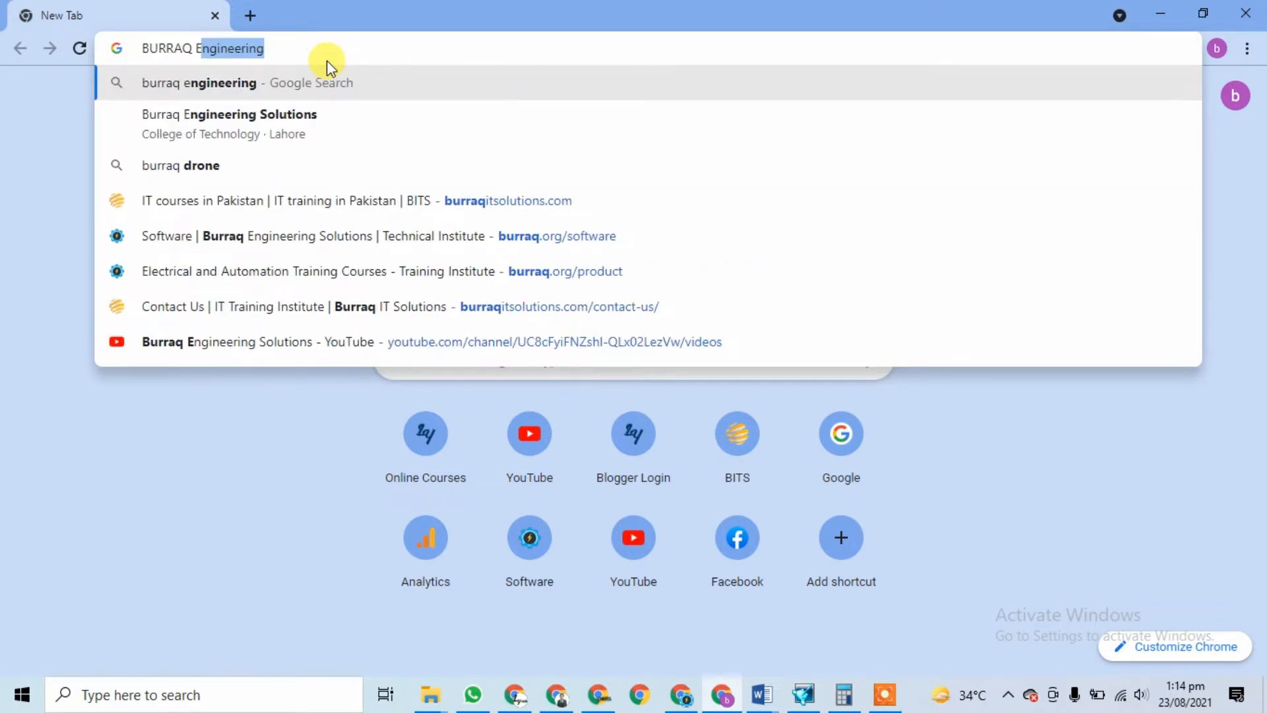
pyautogui.write('NGINNE')
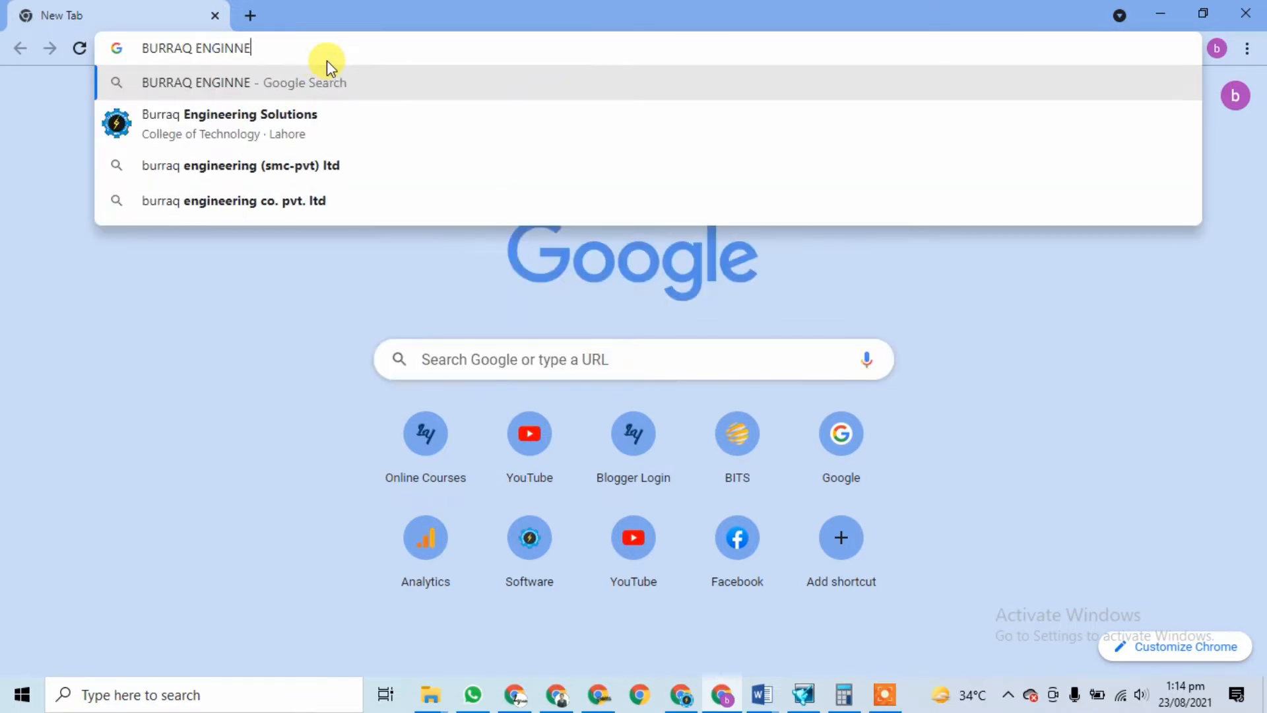
pyautogui.press('BackSpace')
pyautogui.press('BackSpace')
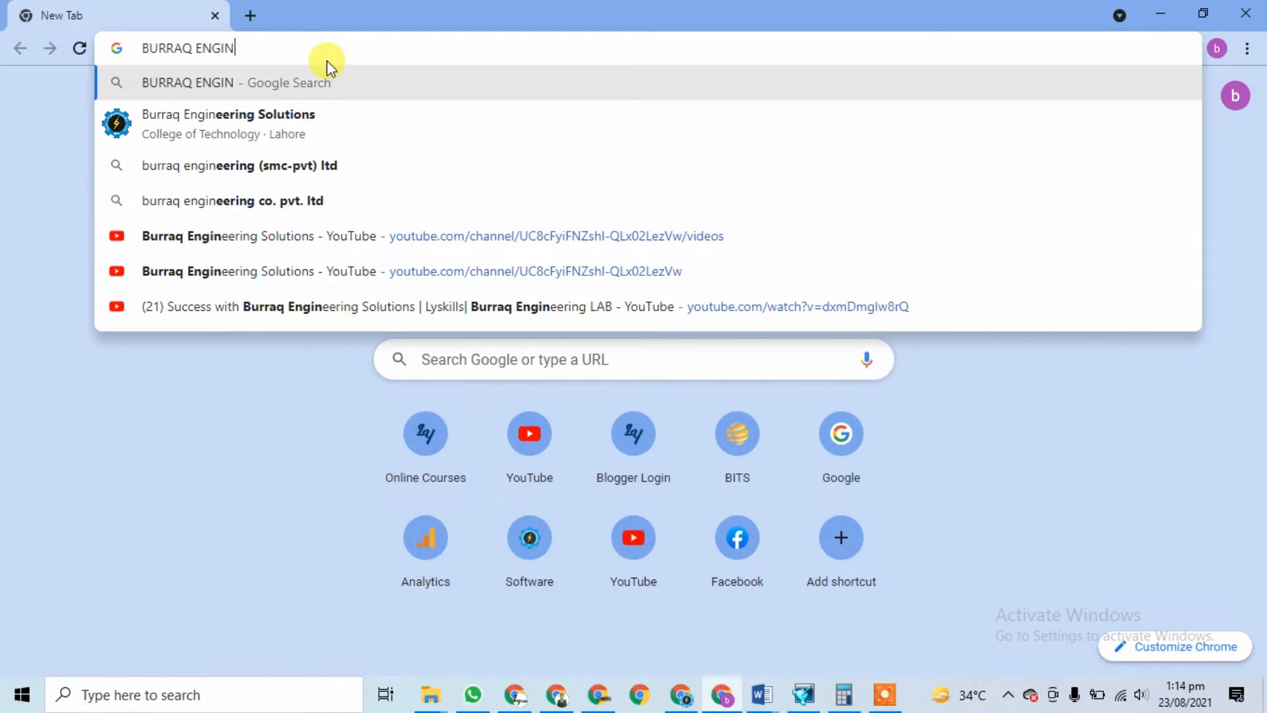
pyautogui.write('EERIN')
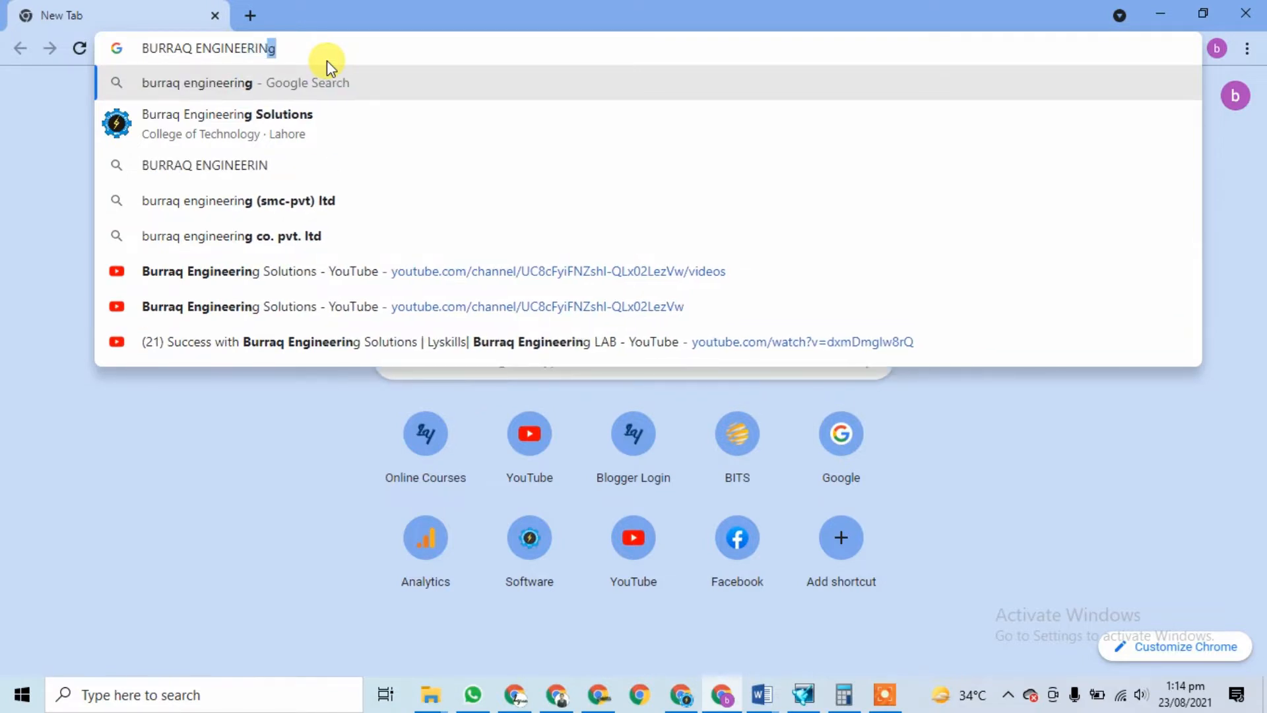
pyautogui.write('G SOLUTIONS')
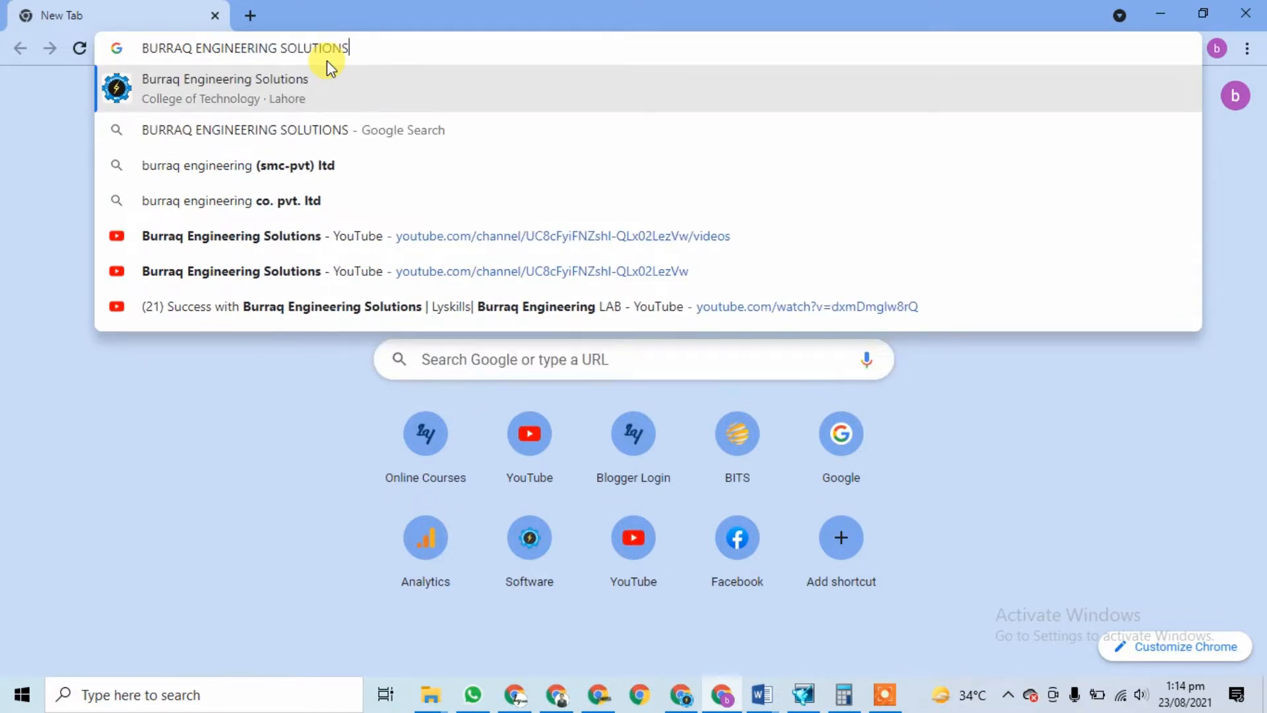
pyautogui.press('Return')
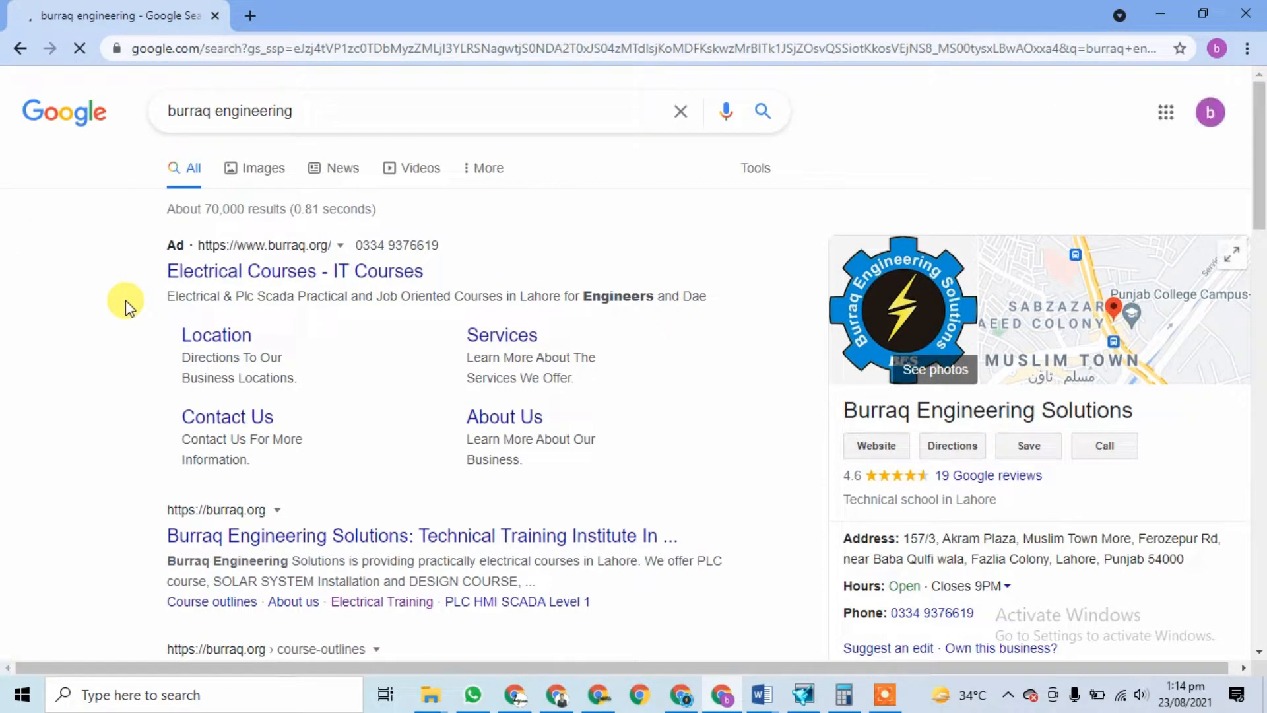
# Step: Open the burraq.org search result in a new tab and switch to it
pyautogui.scroll(-4, 126, 299)
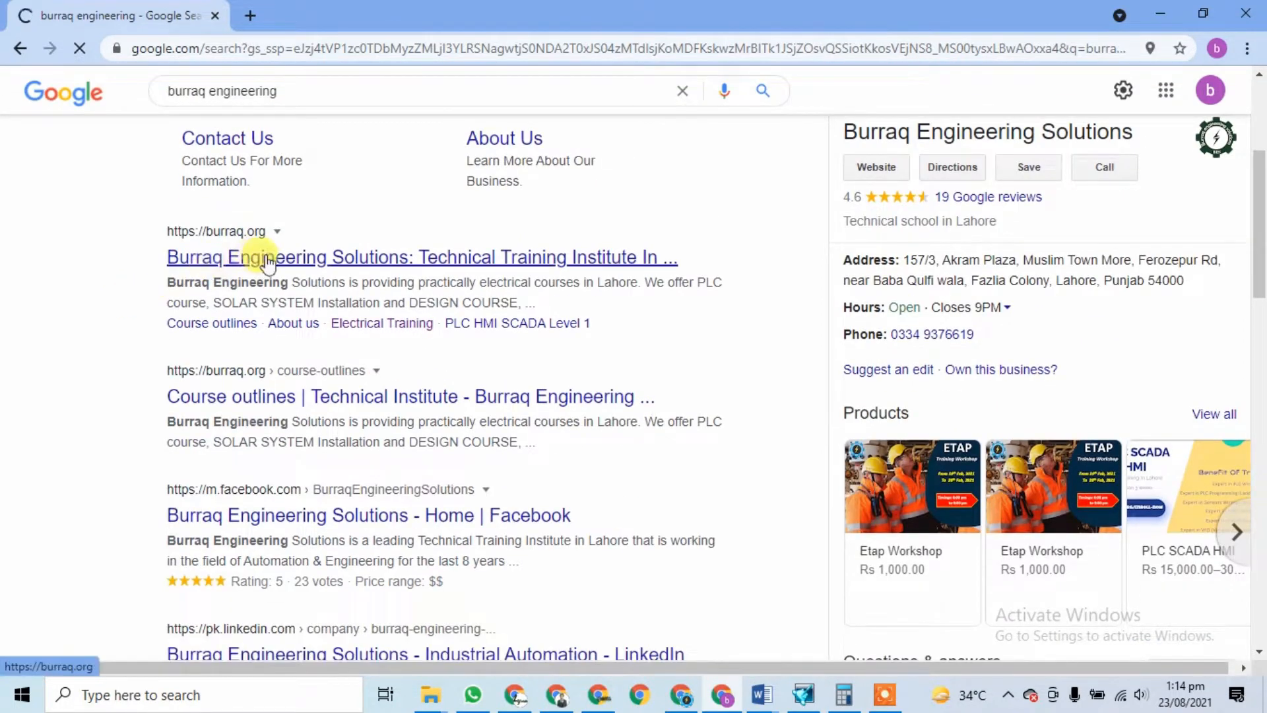
pyautogui.rightClick(249, 270)
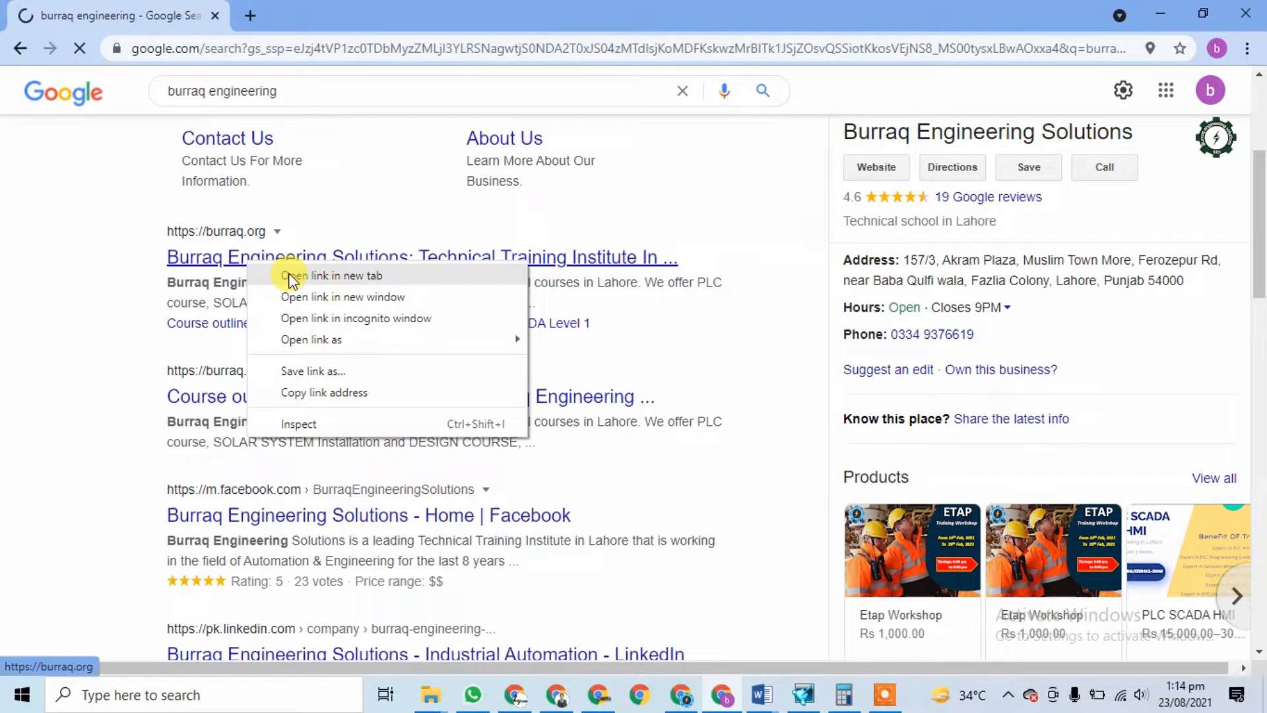
pyautogui.click(293, 276)
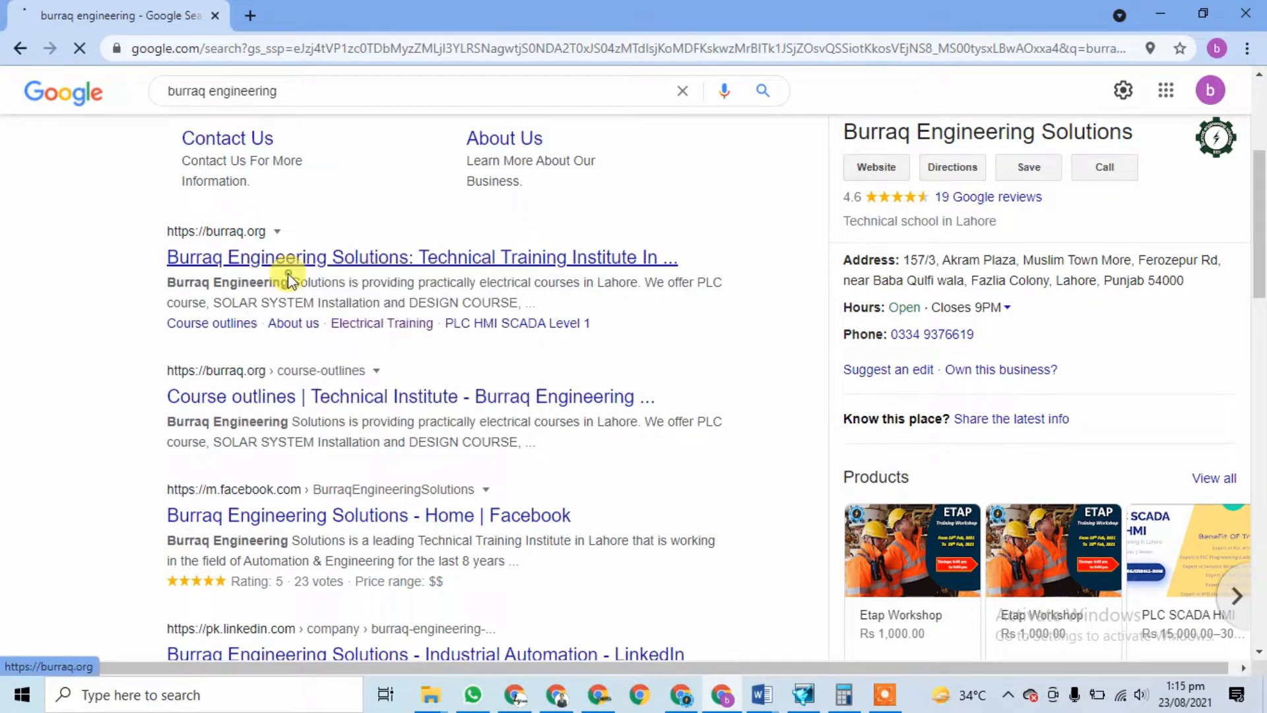
pyautogui.click(324, 19)
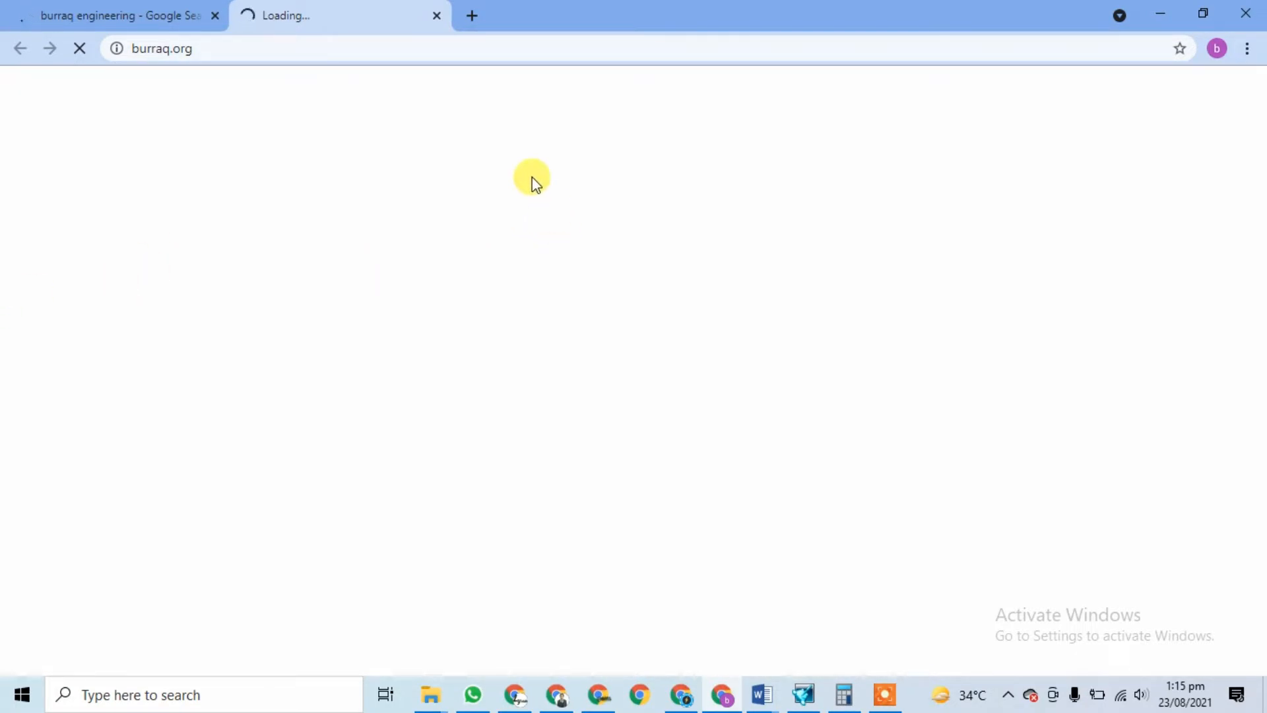
# Step: Load burraq.org in a fresh tab
pyautogui.click(472, 16)
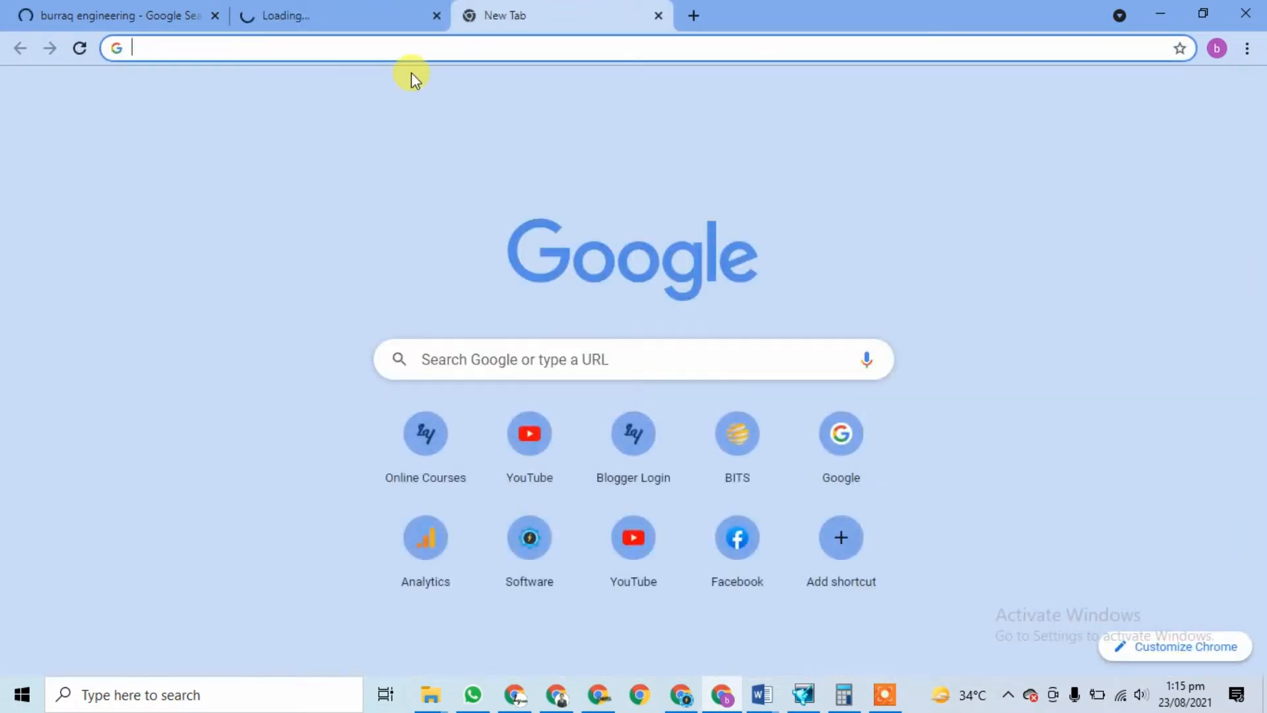
pyautogui.write('BURRA')
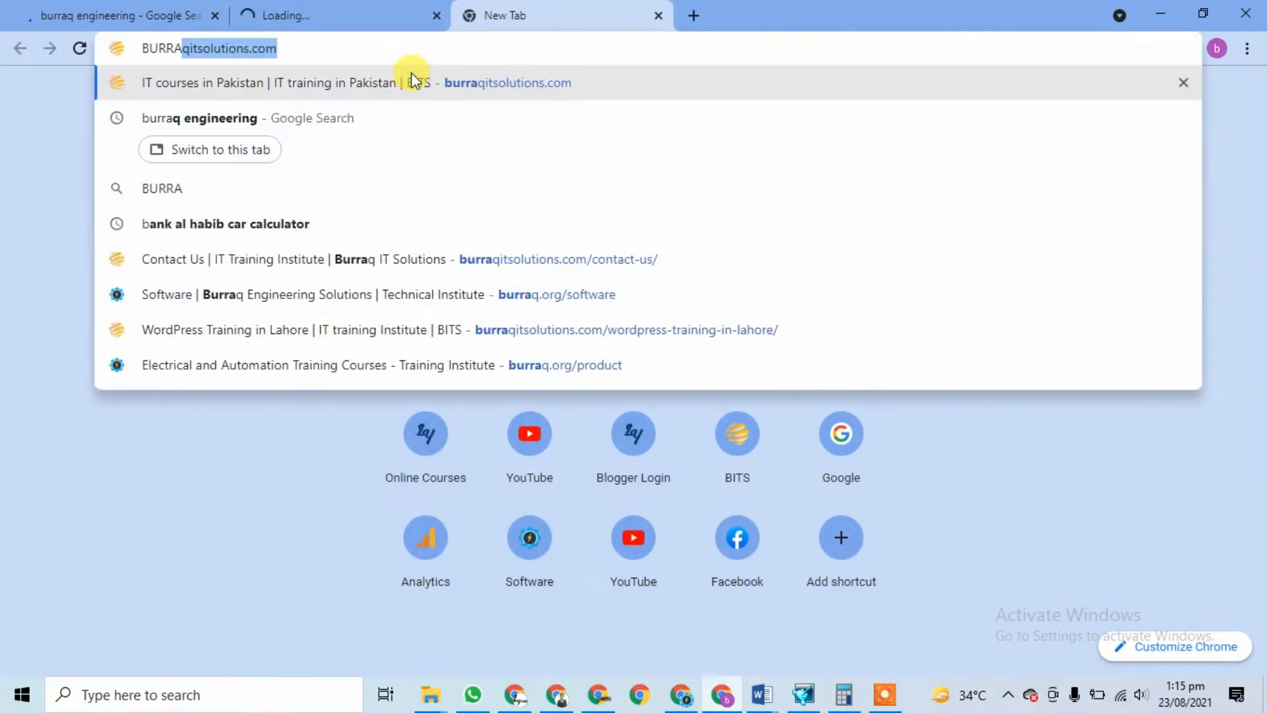
pyautogui.write('Q.ORG')
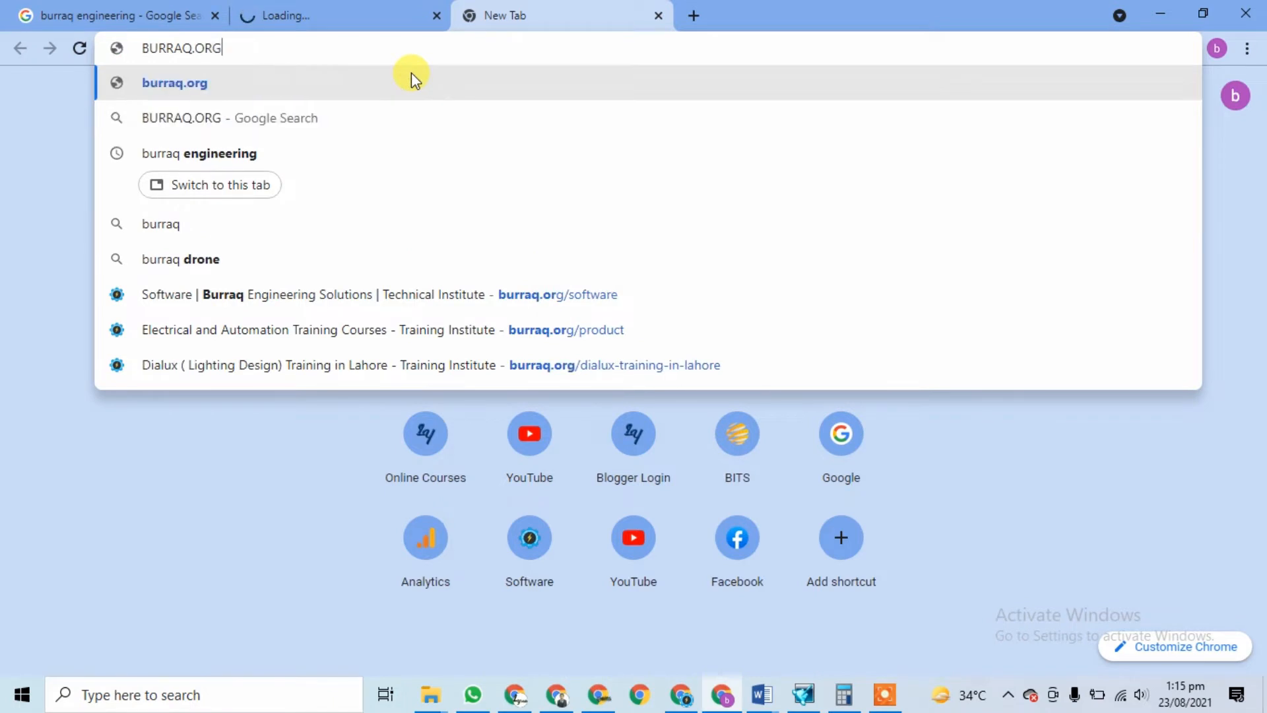
pyautogui.press('Return')
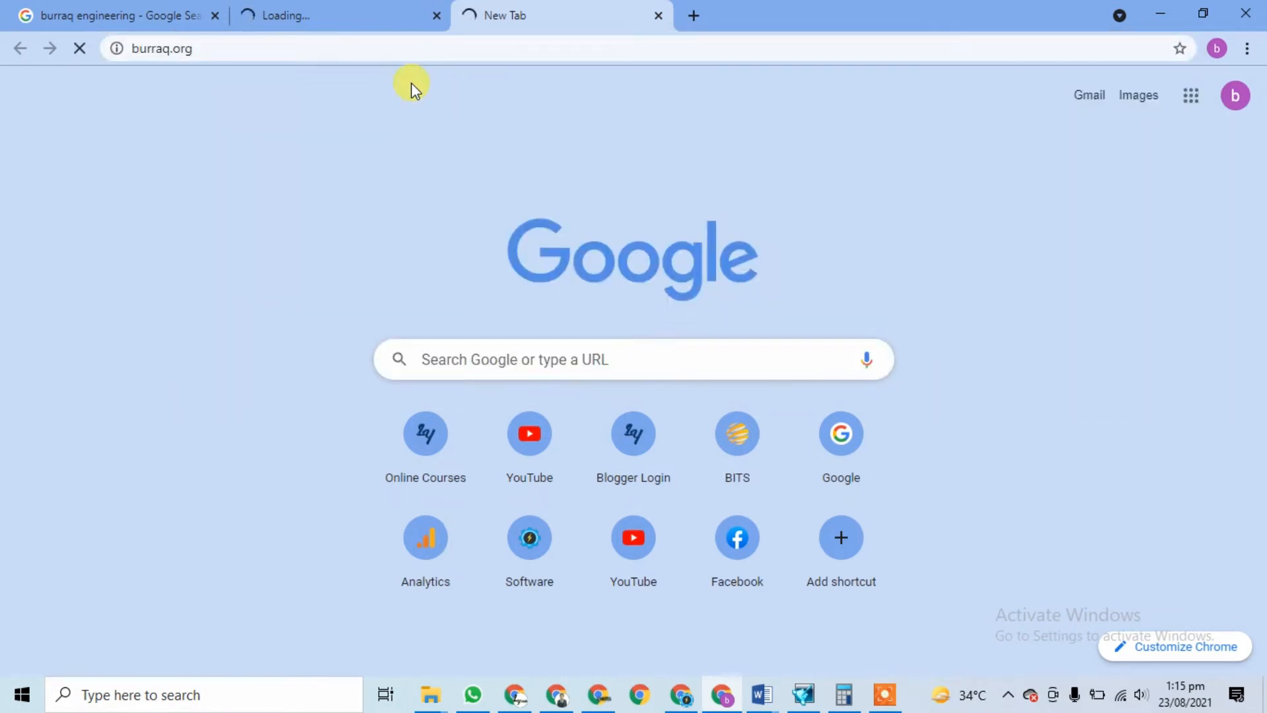
pyautogui.click(355, 9)
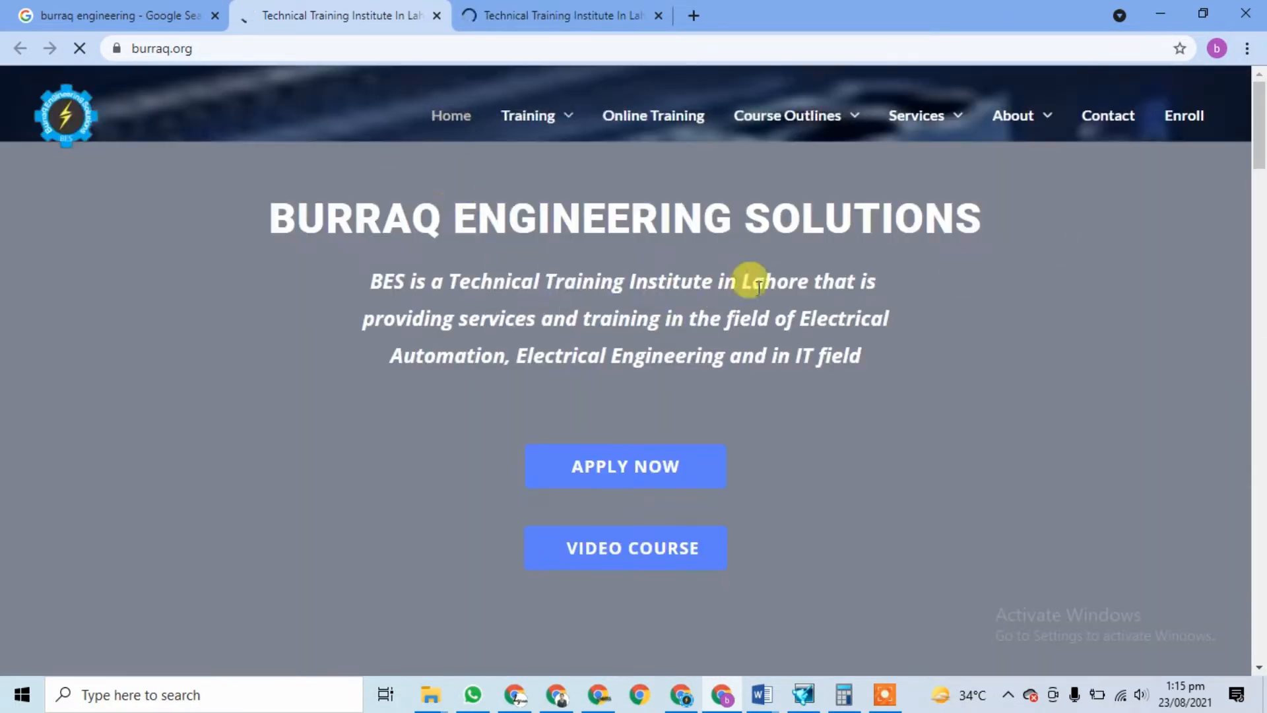
# Step: Go to the site's Software page under Services and scroll to the Wonderware Intouch SCADA entry
pyautogui.moveTo(913, 126)
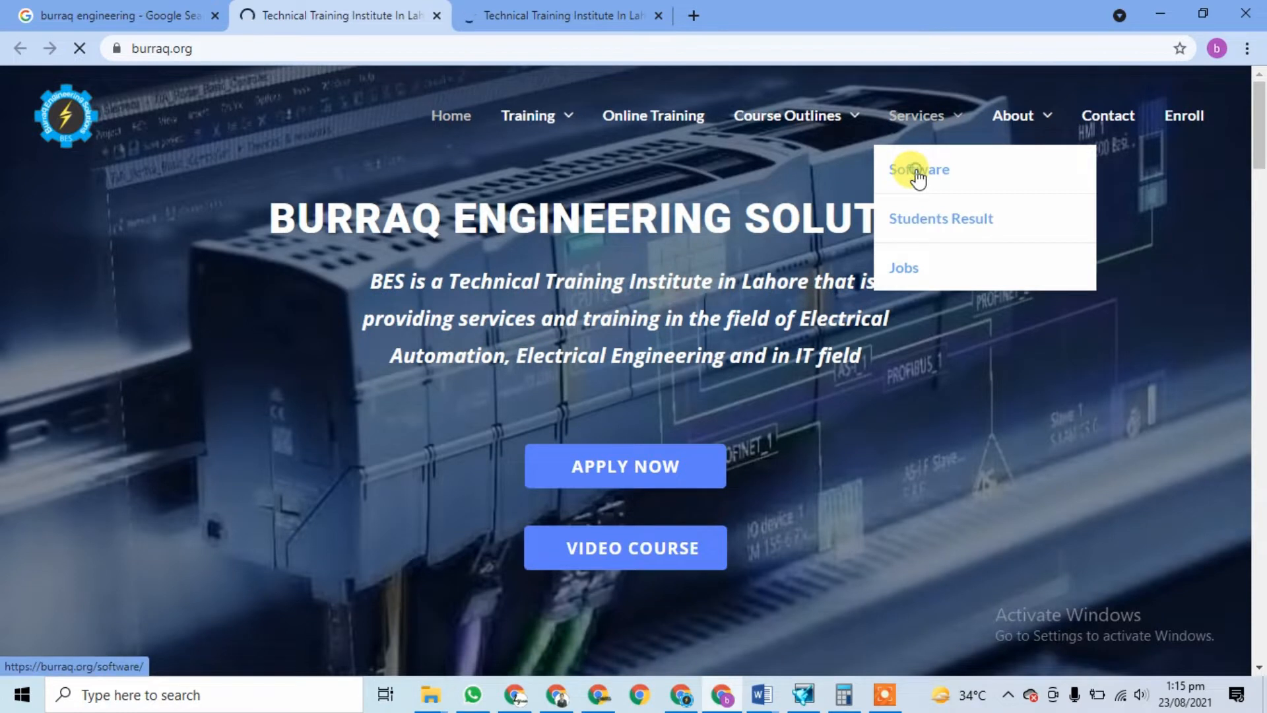
pyautogui.click(917, 173)
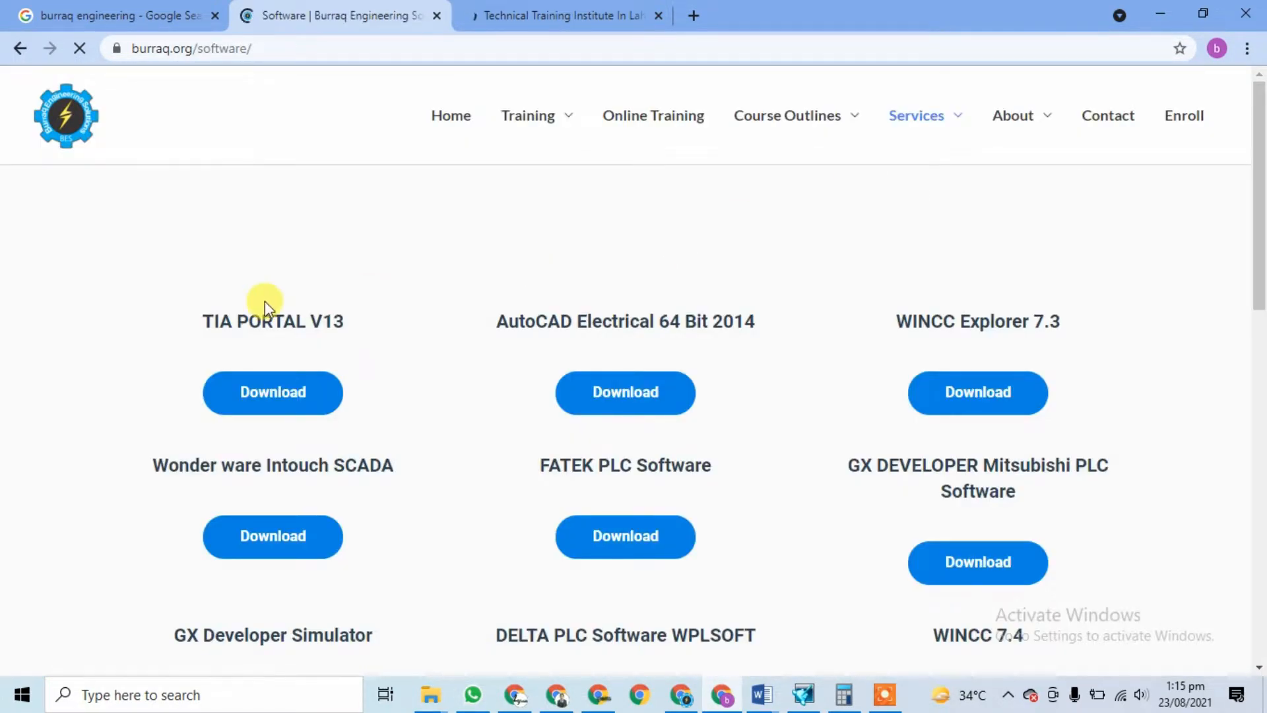
pyautogui.scroll(-4, 468, 235)
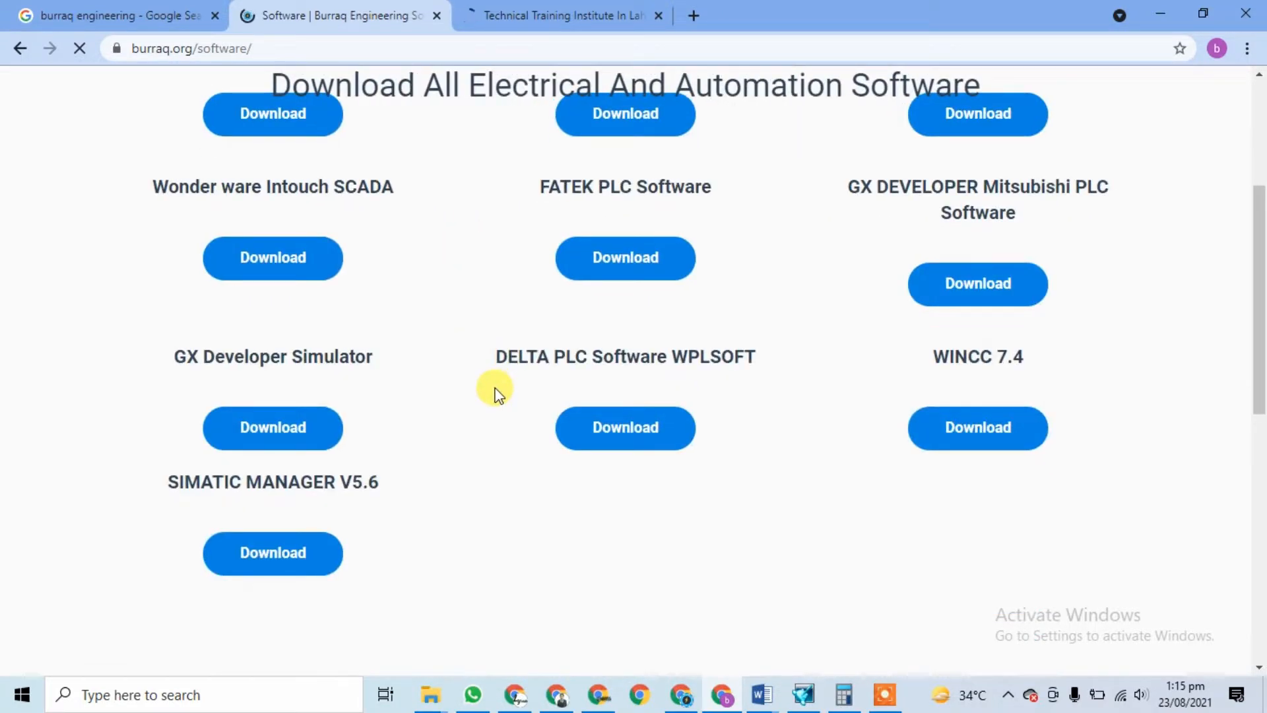
pyautogui.scroll(3, 495, 391)
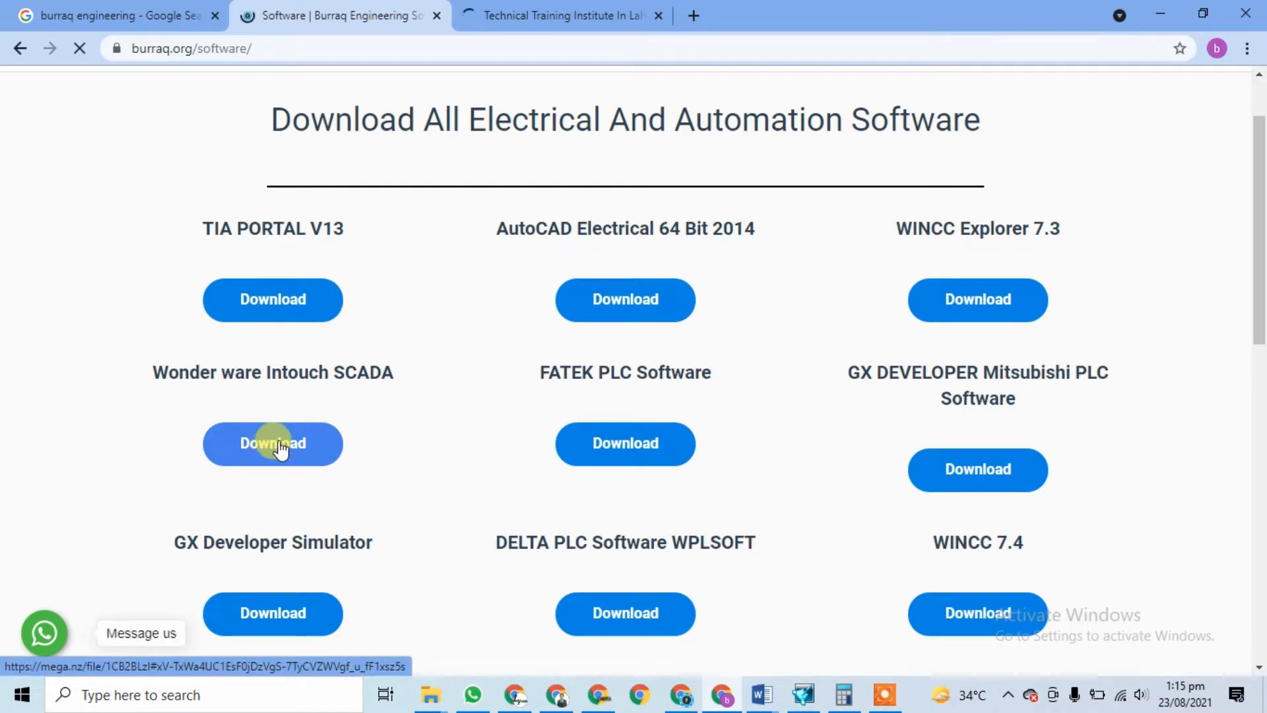
# Step: Download the 121.8 MB Wonderware Intouch_3.rar from MEGA, accepting cookies and blocking file storage
pyautogui.click(280, 454)
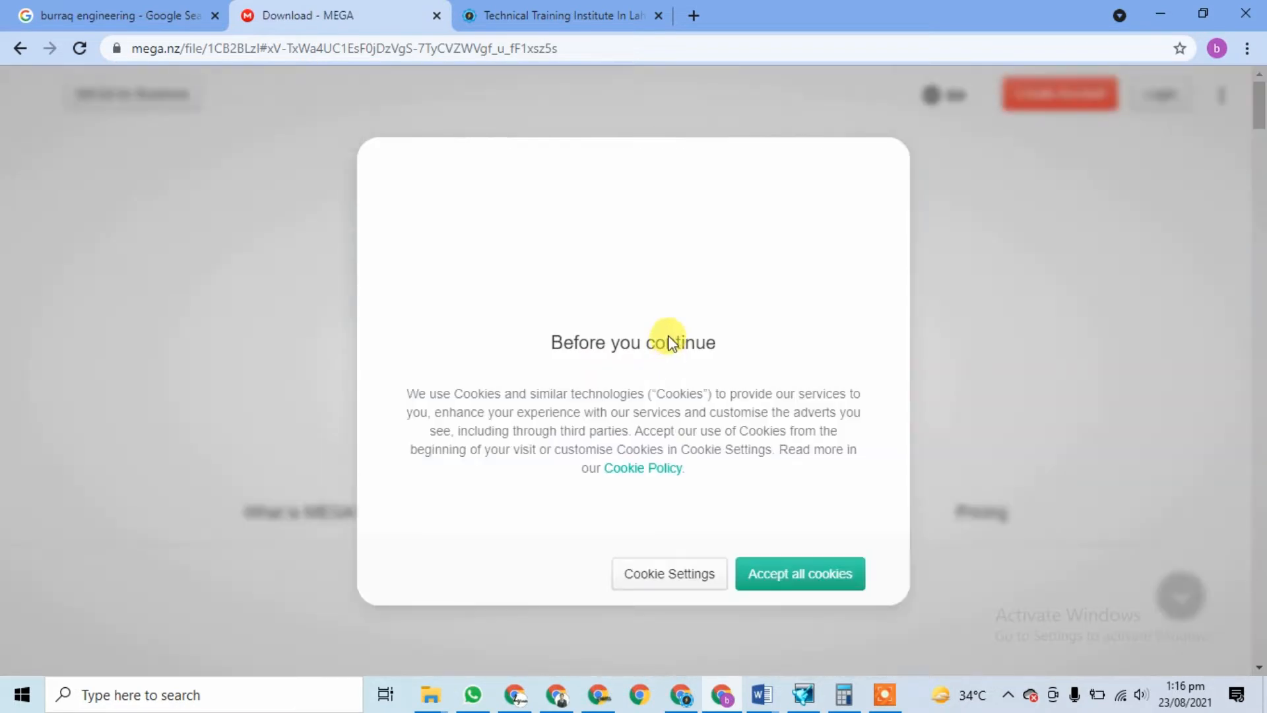
pyautogui.click(777, 583)
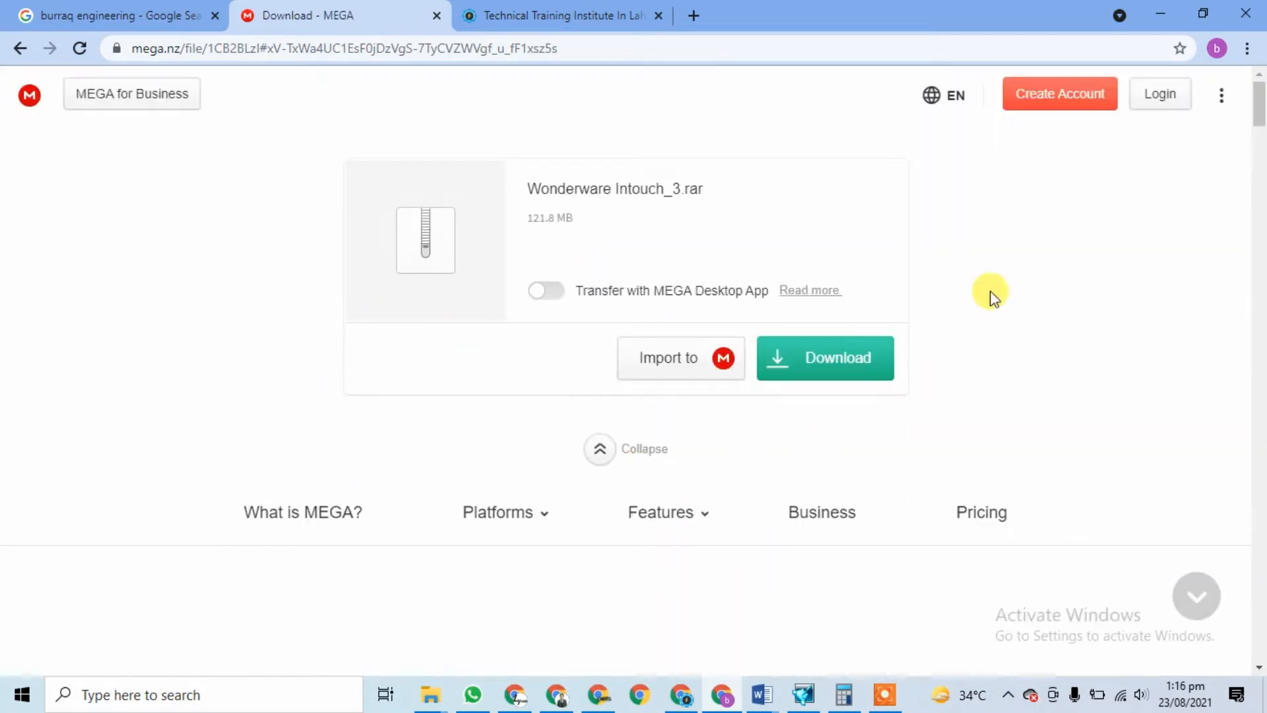
pyautogui.moveTo(535, 216); pyautogui.dragTo(546, 217)
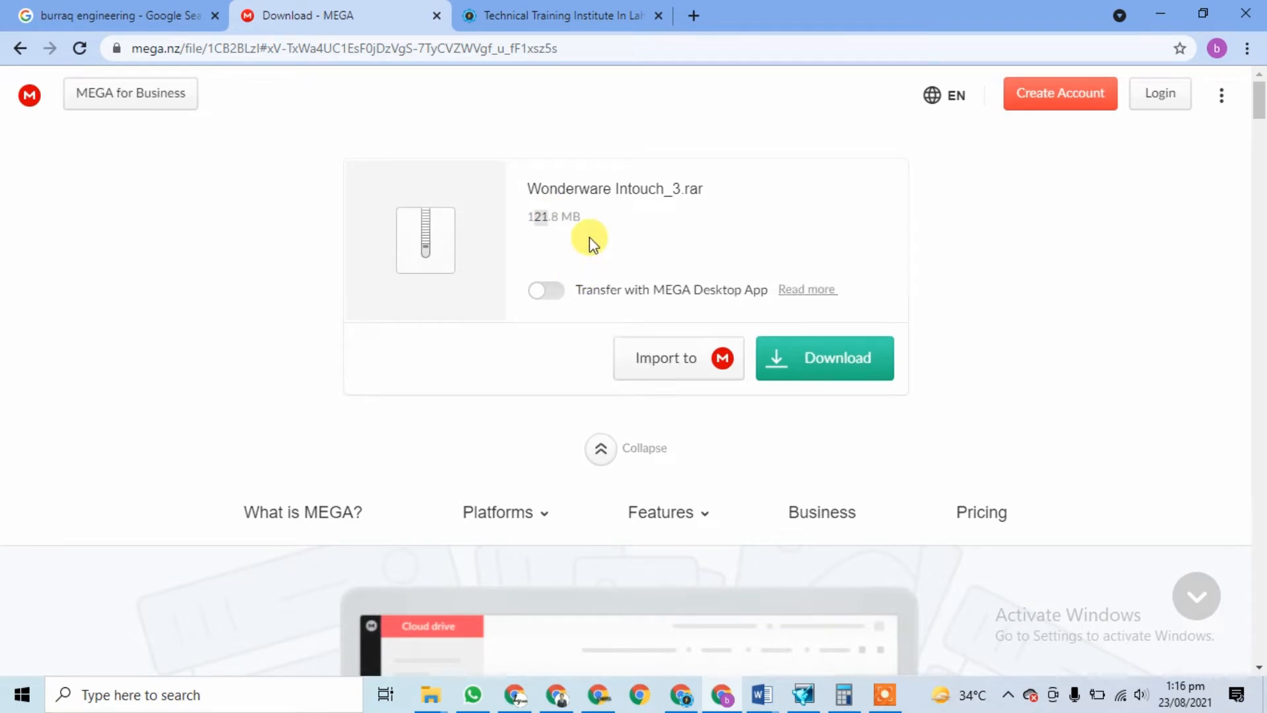
pyautogui.click(798, 370)
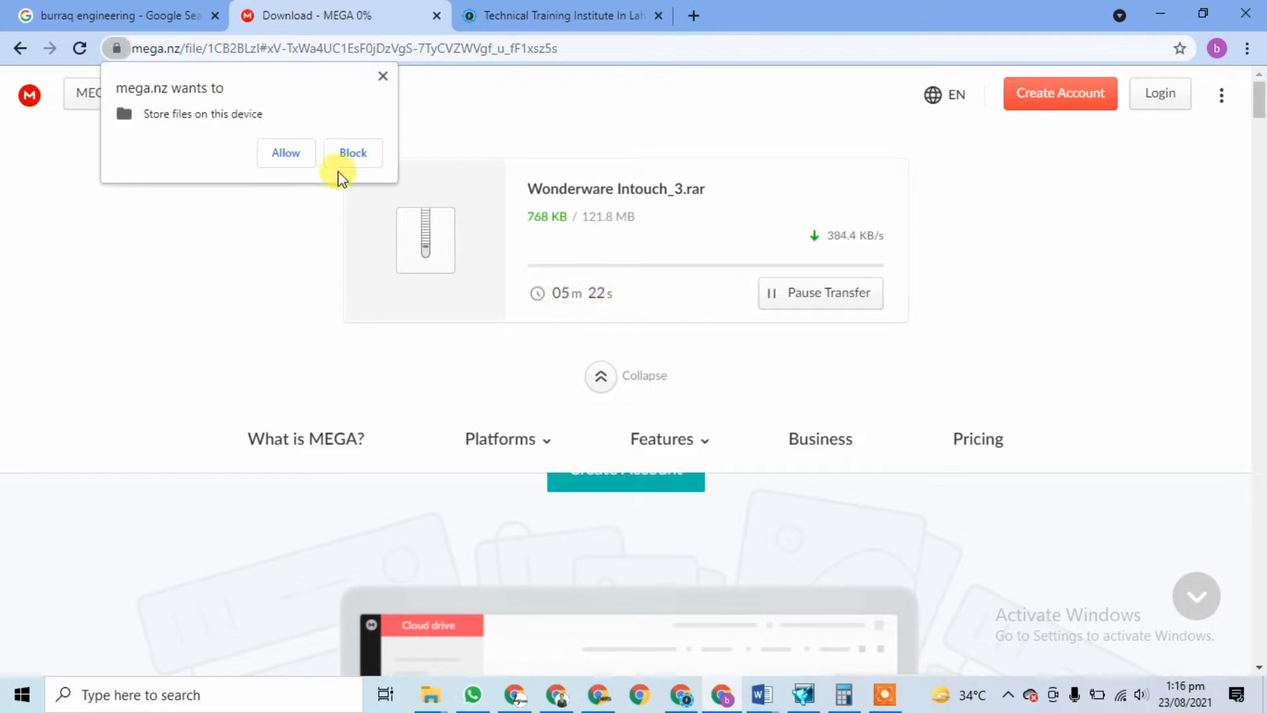
pyautogui.click(285, 155)
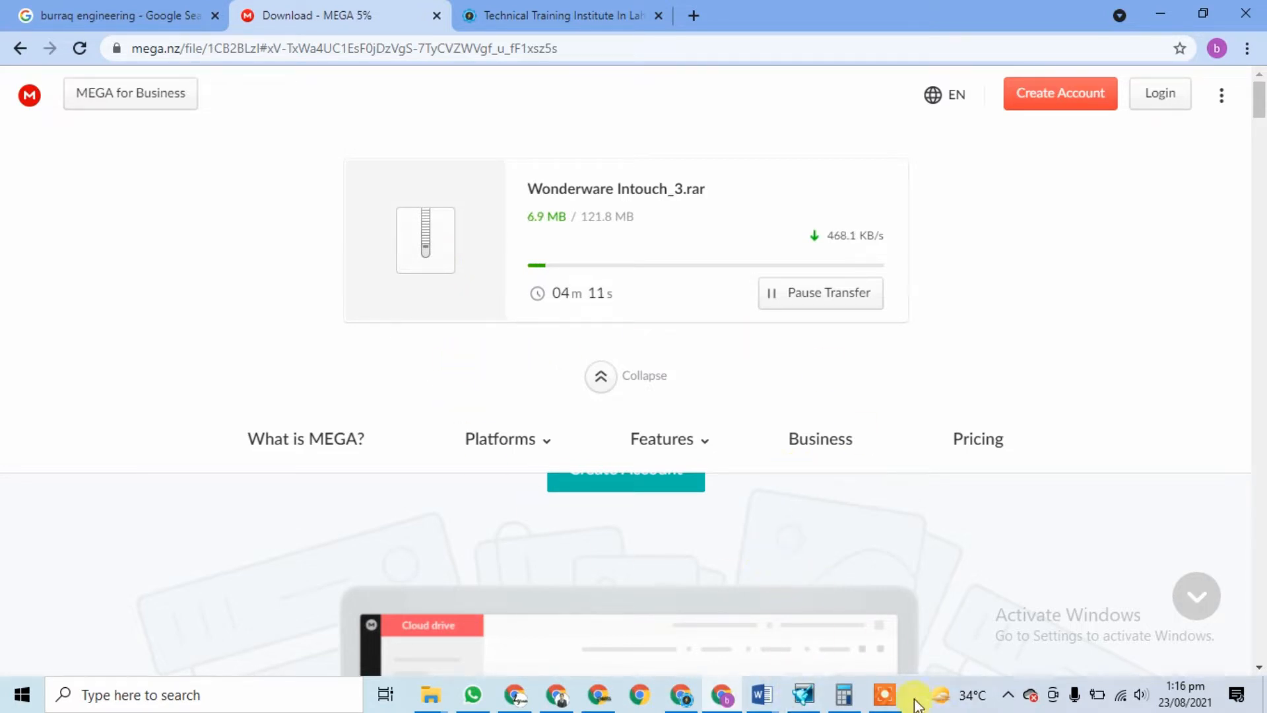
pyautogui.click(884, 694)
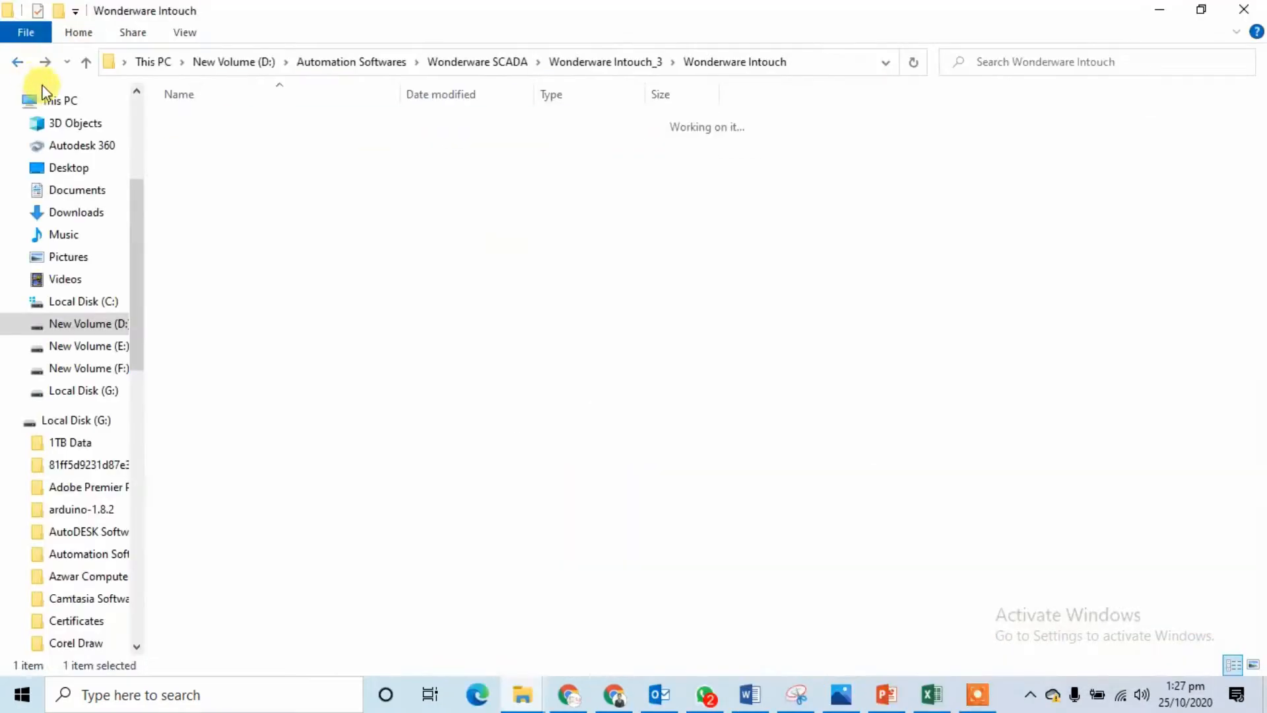
# Step: Return to Automation Softwares and open Wonderware SCADA > Wonderware Intouch_3
pyautogui.click(19, 62)
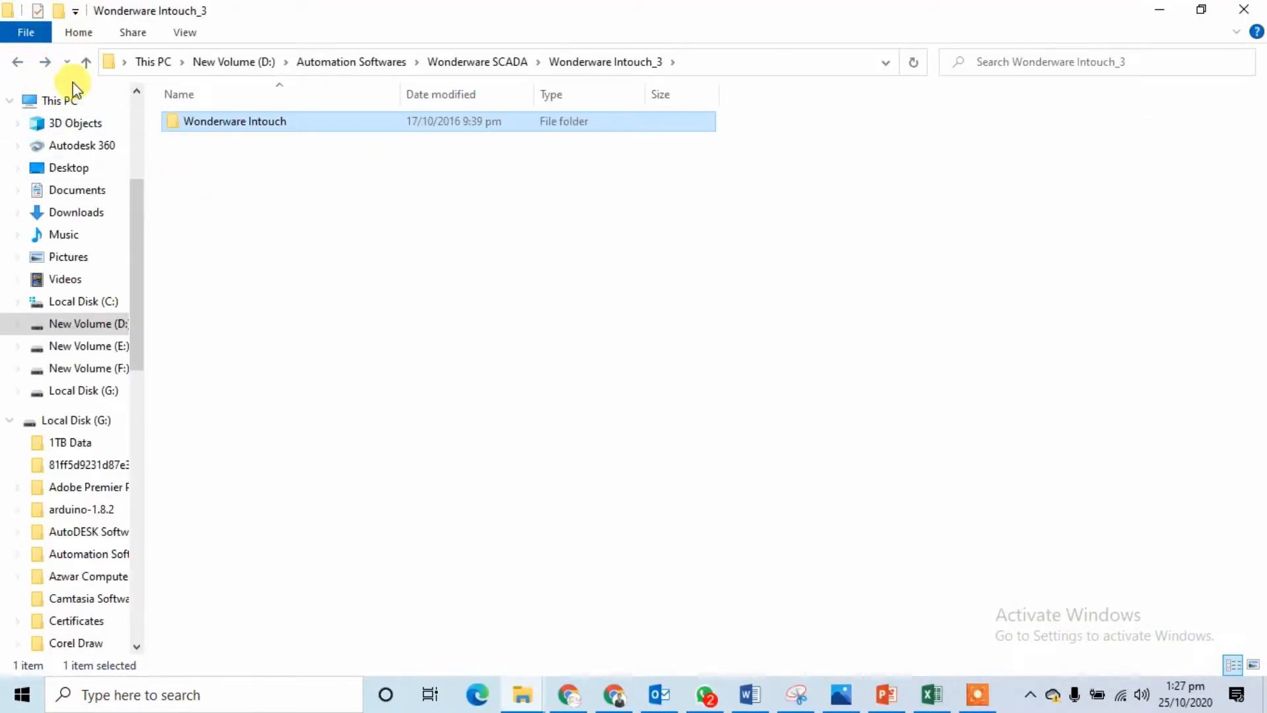
pyautogui.click(18, 62)
pyautogui.click(18, 62)
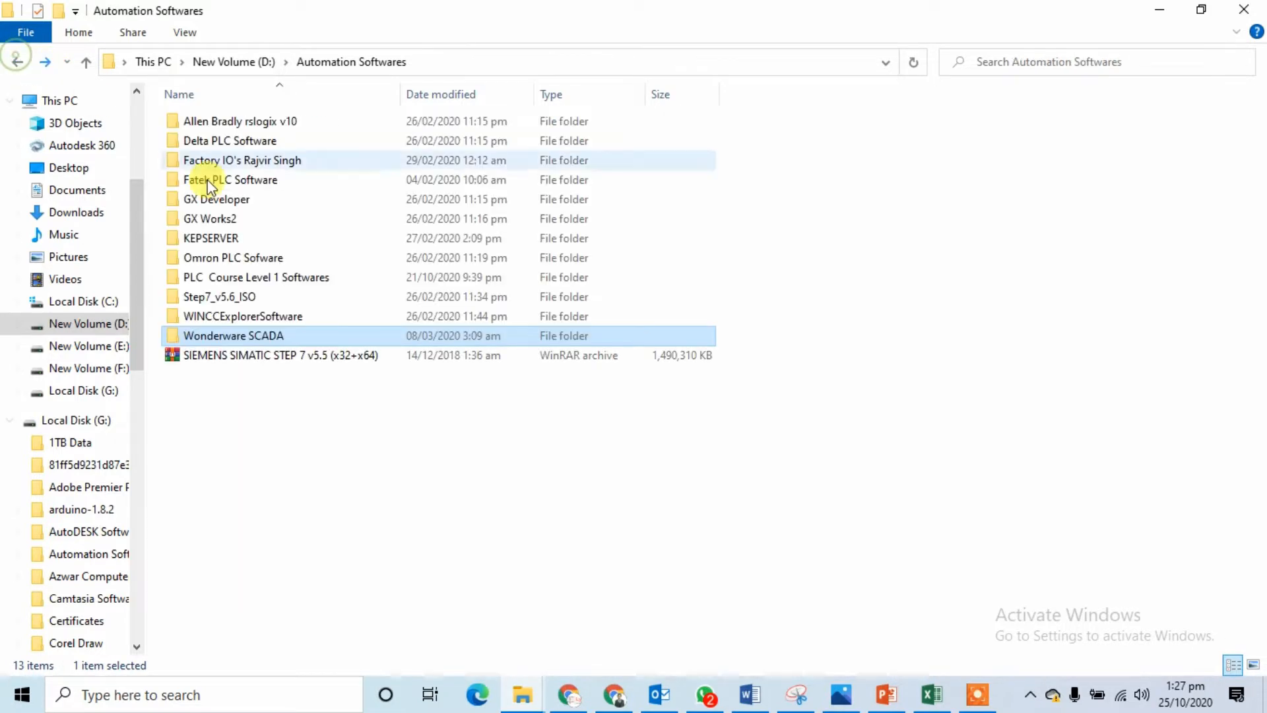
pyautogui.doubleClick(288, 333)
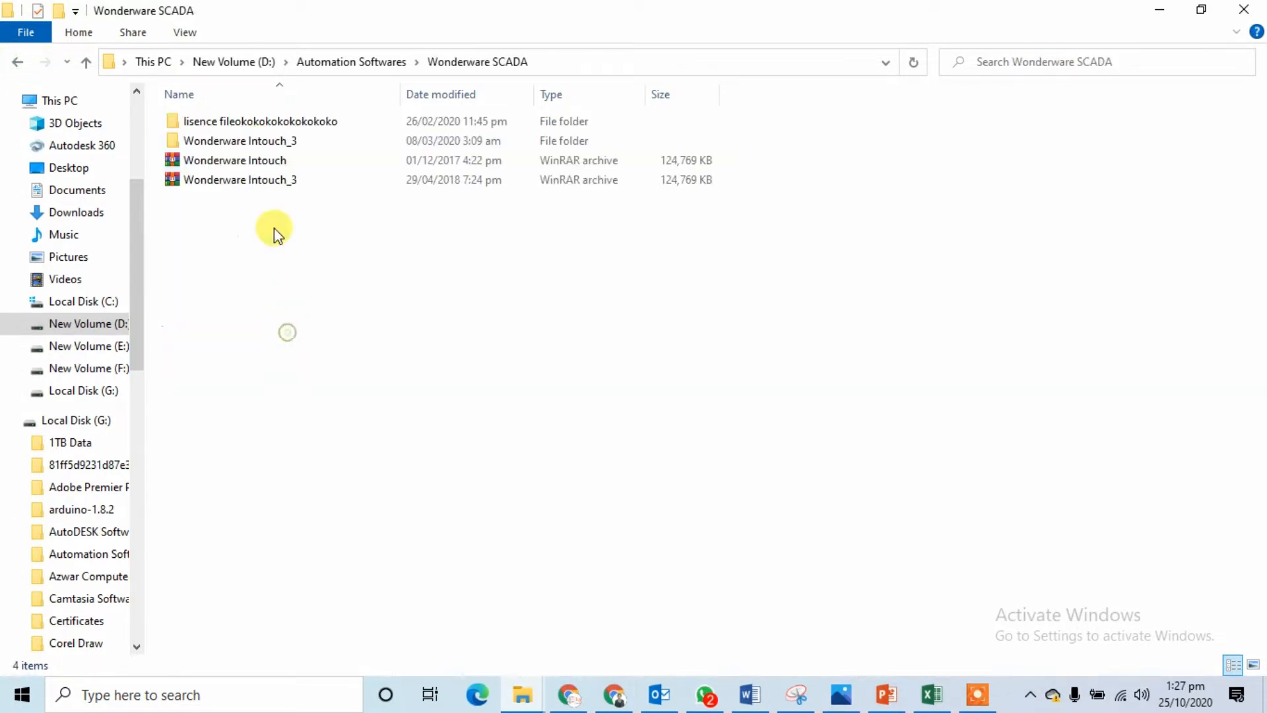
pyautogui.doubleClick(249, 140)
# Step: Open Wonderware Intouch > INTOUCH 10 > INTOUCH 10 and run the setup application
pyautogui.click(223, 125)
pyautogui.doubleClick(223, 127)
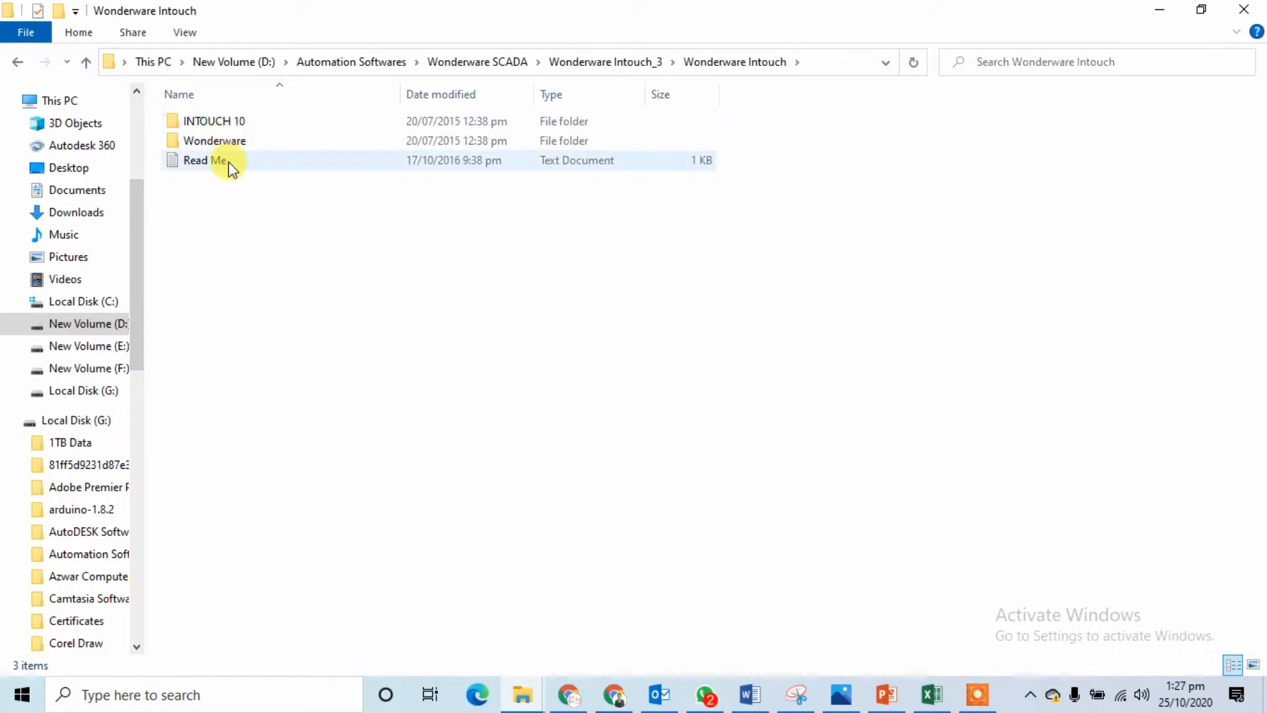
pyautogui.doubleClick(270, 124)
pyautogui.doubleClick(271, 122)
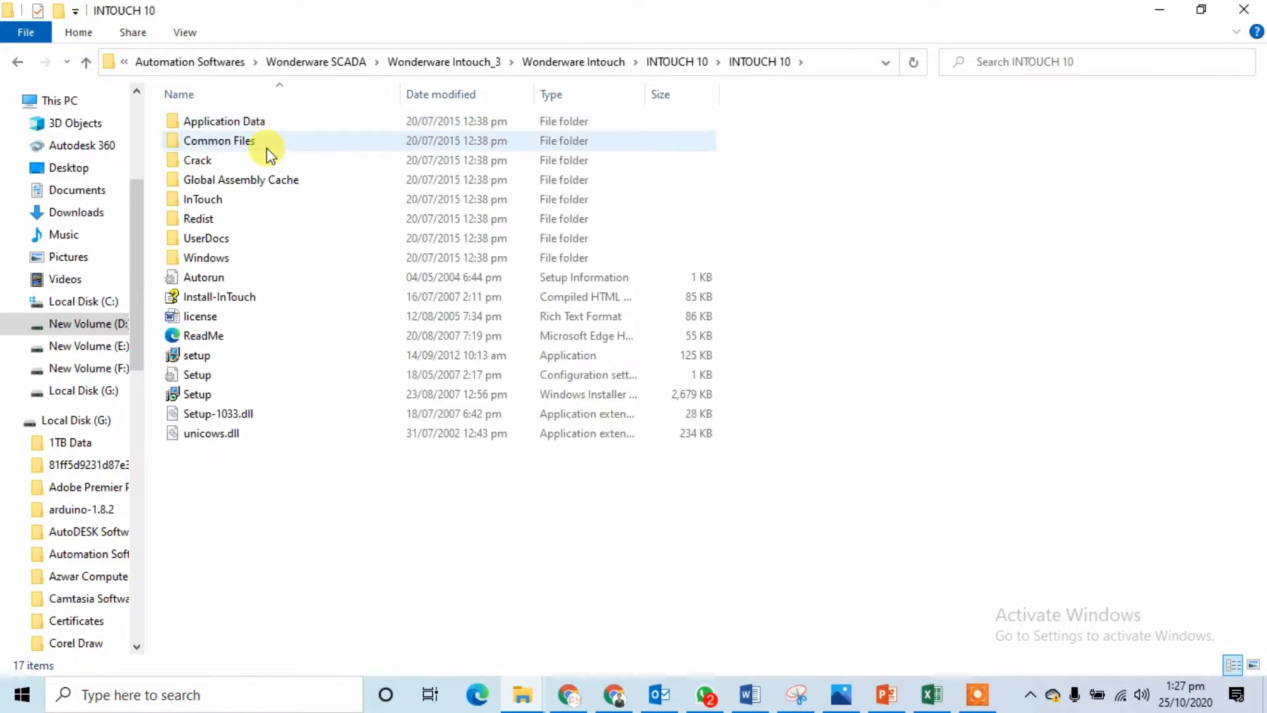
pyautogui.click(279, 355)
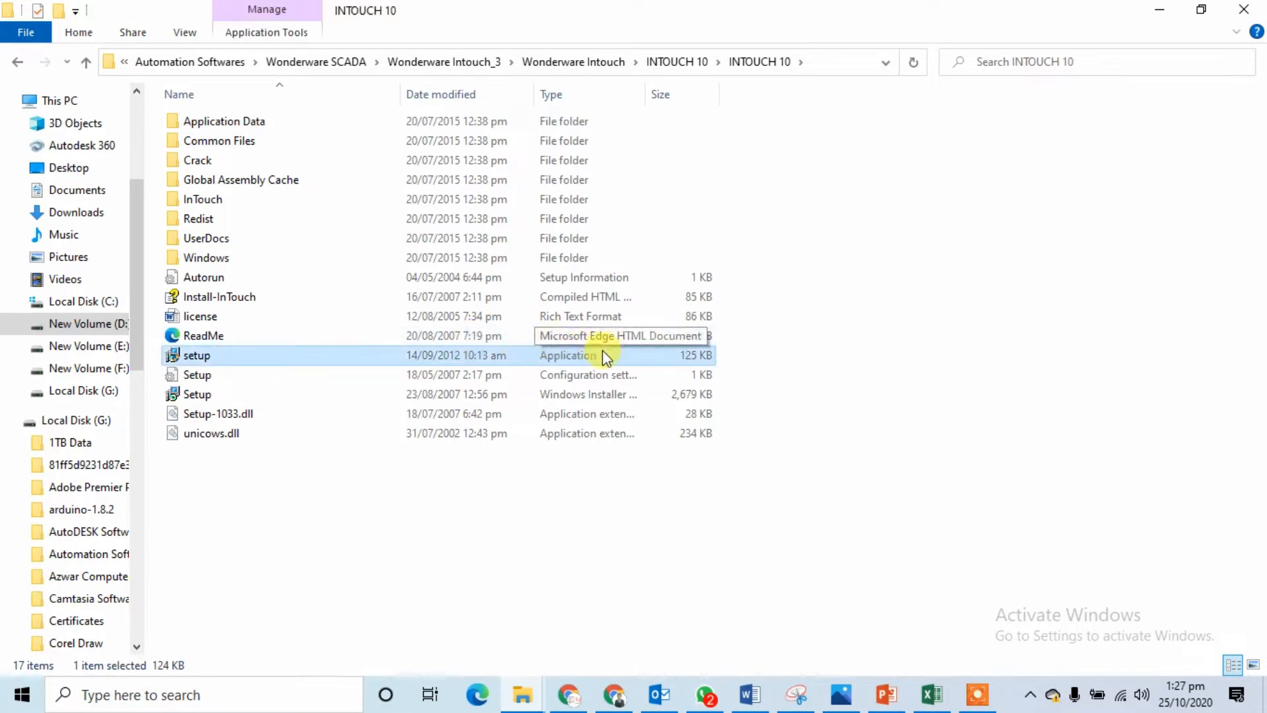
pyautogui.doubleClick(588, 359)
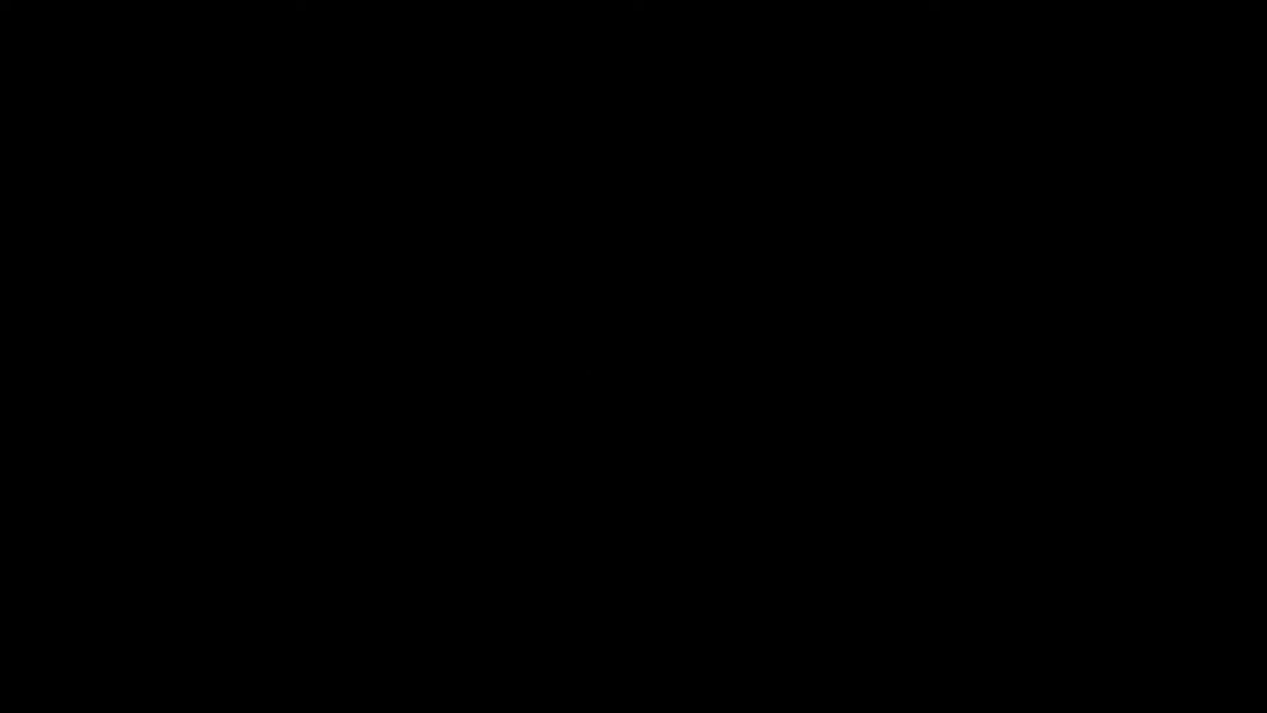
# Step: Allow the installer, accept the licence agreement, and keep the default features
pyautogui.click(580, 470)
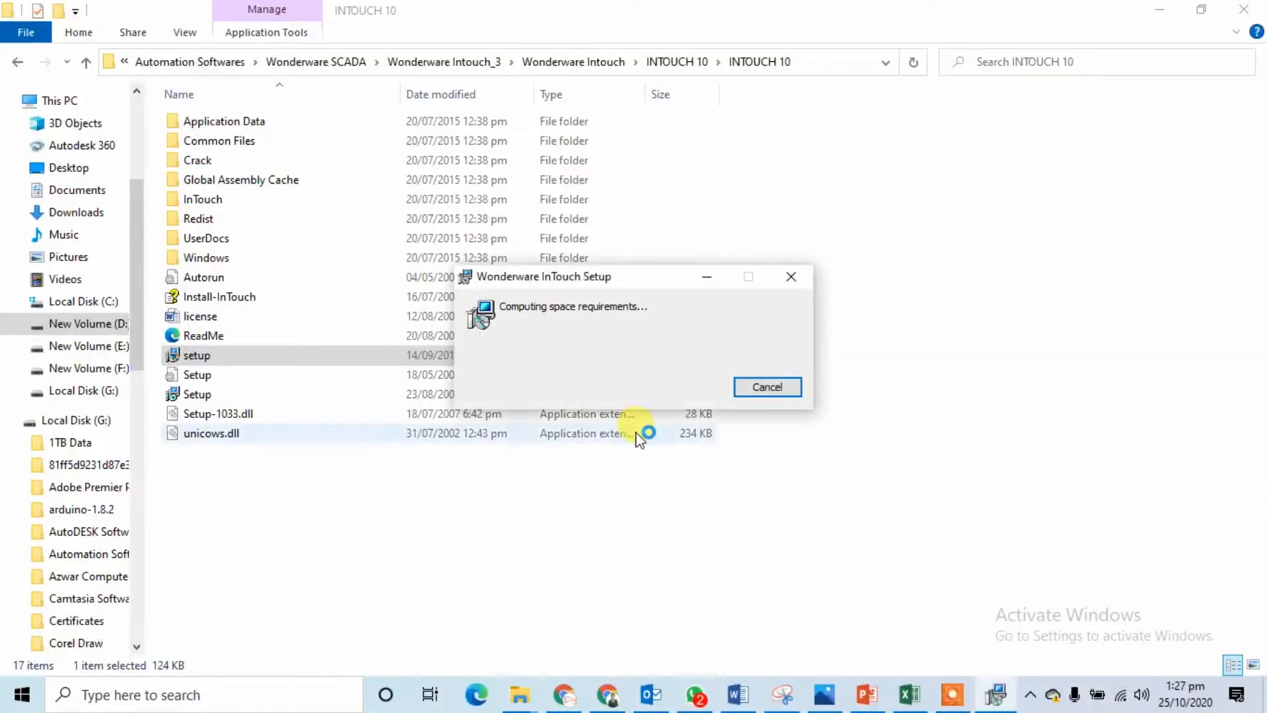
pyautogui.click(737, 493)
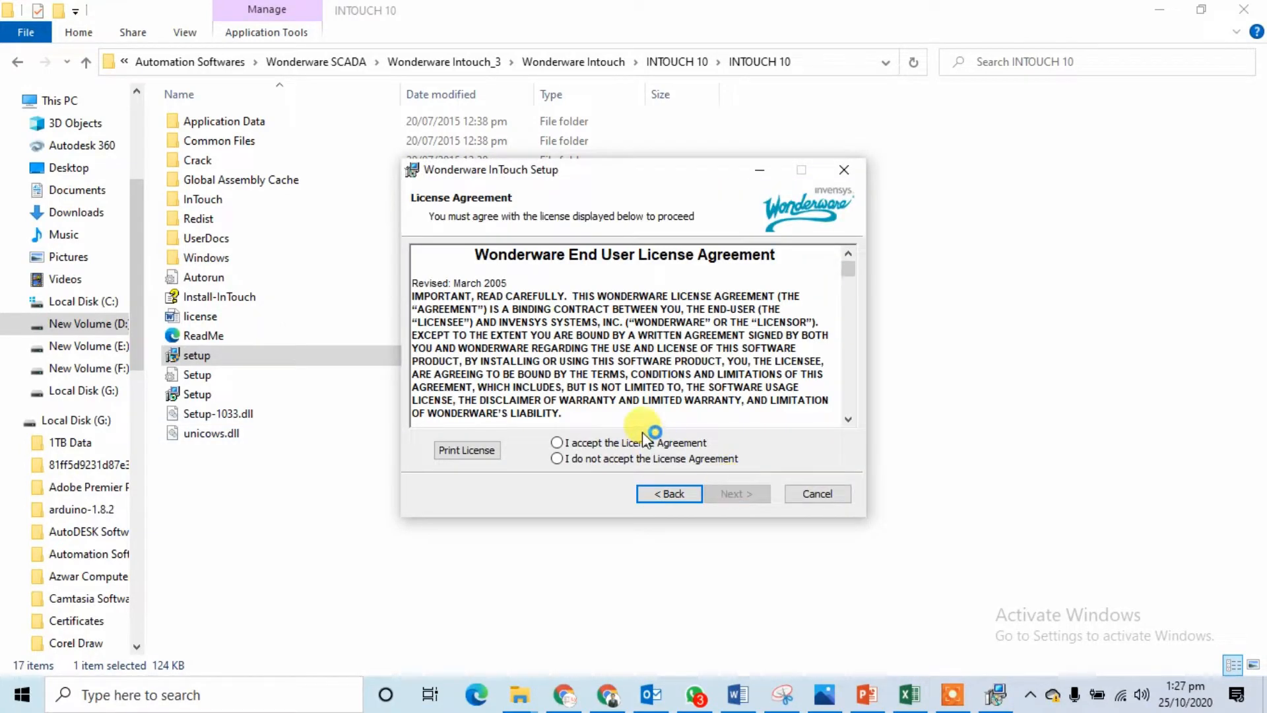
pyautogui.click(643, 451)
pyautogui.click(730, 492)
pyautogui.click(728, 495)
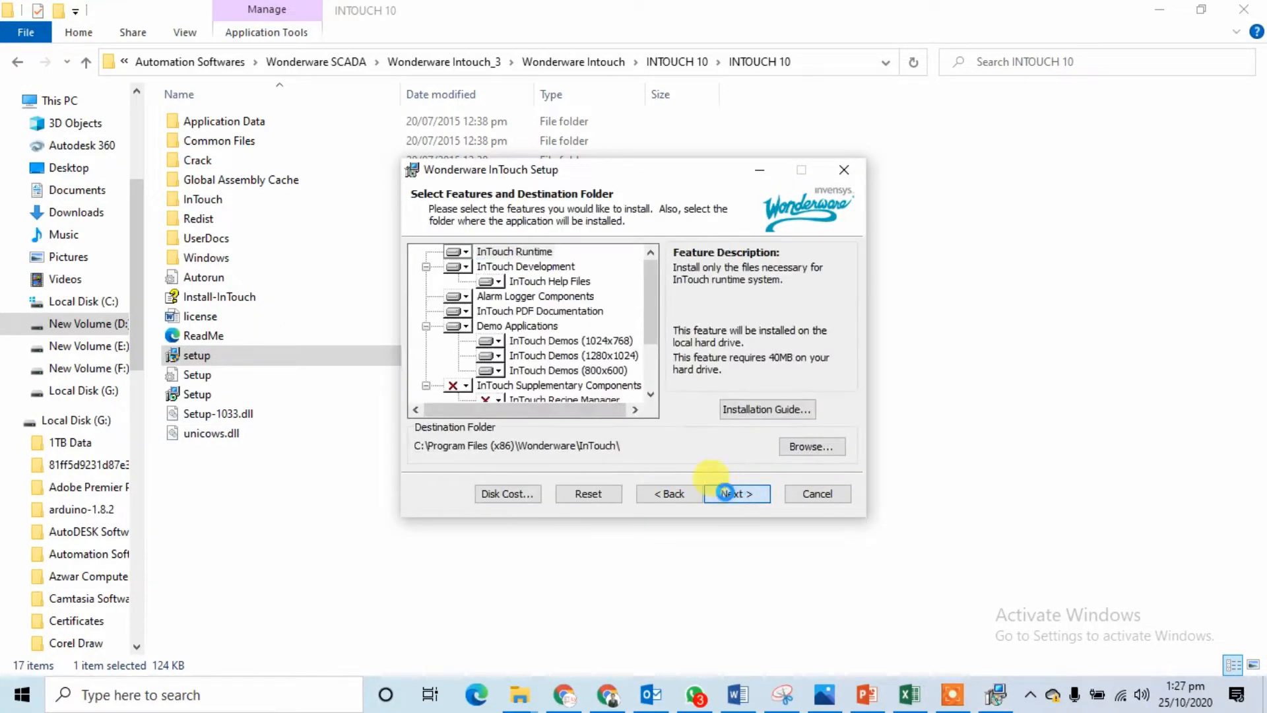
# Step: Enter the off-node user name and password, then start the installation
pyautogui.click(706, 368)
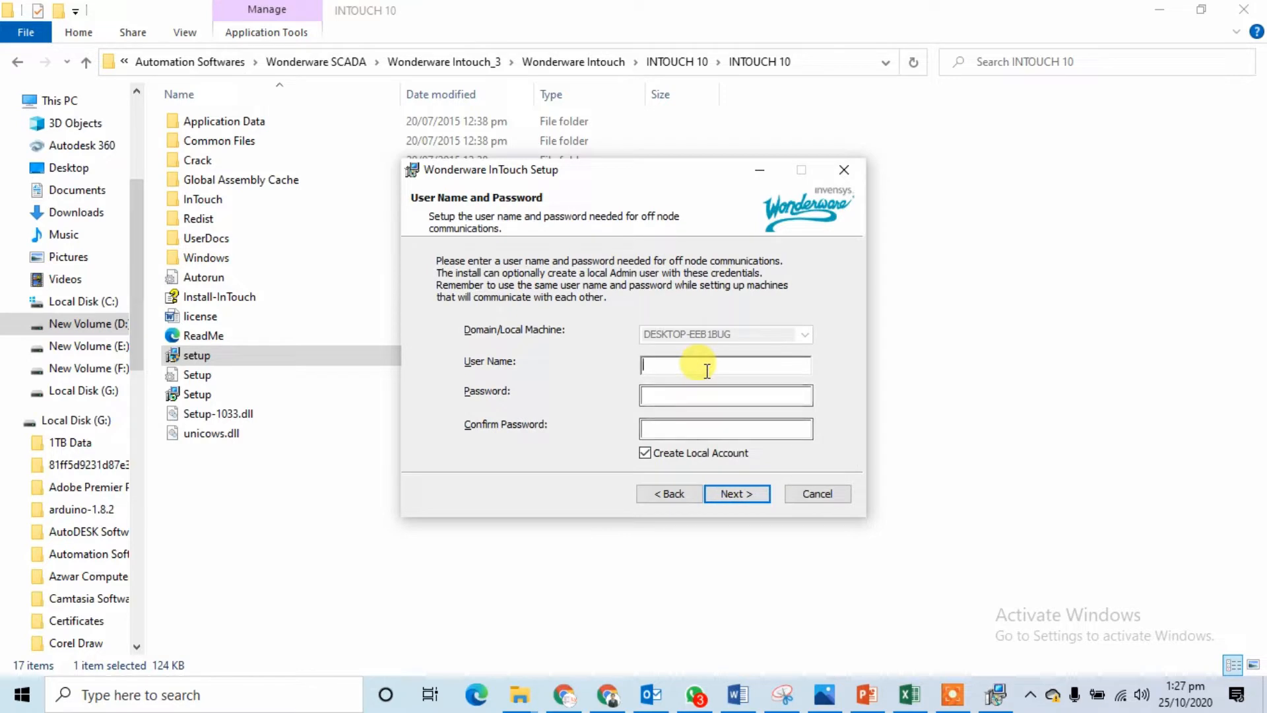
pyautogui.write('Burraqq')
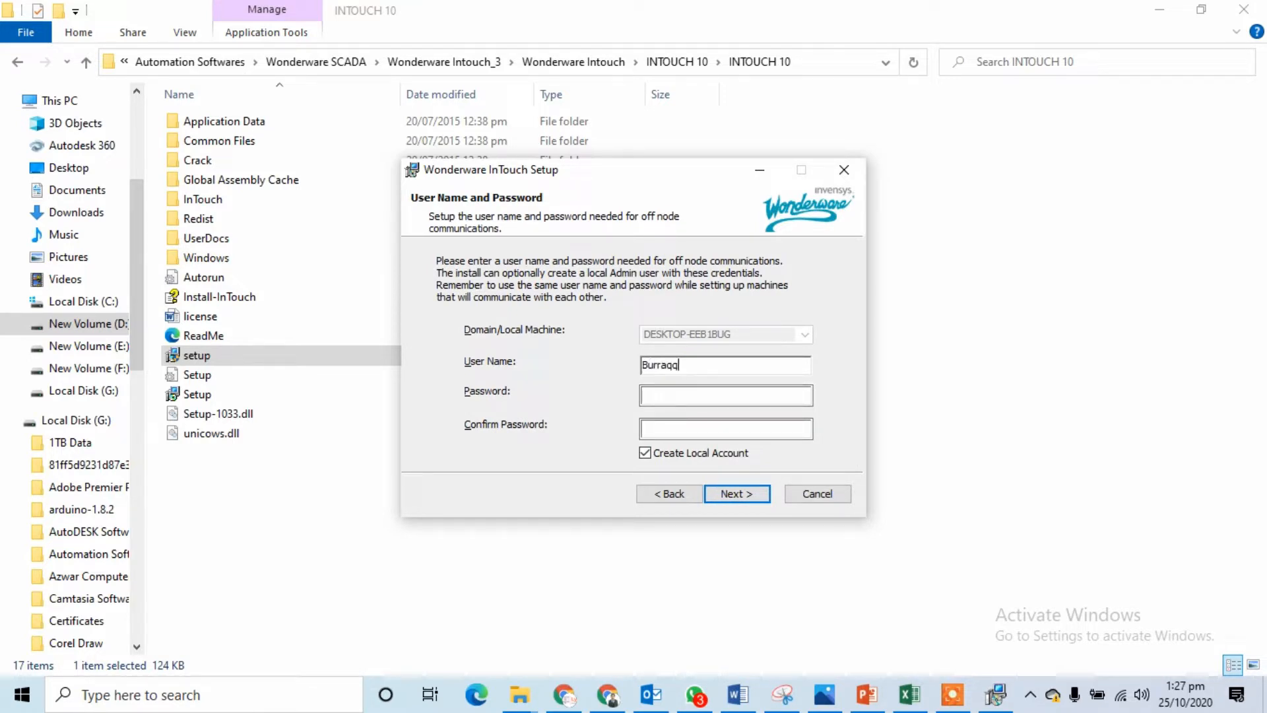
pyautogui.press('Tab')
pyautogui.write('12')
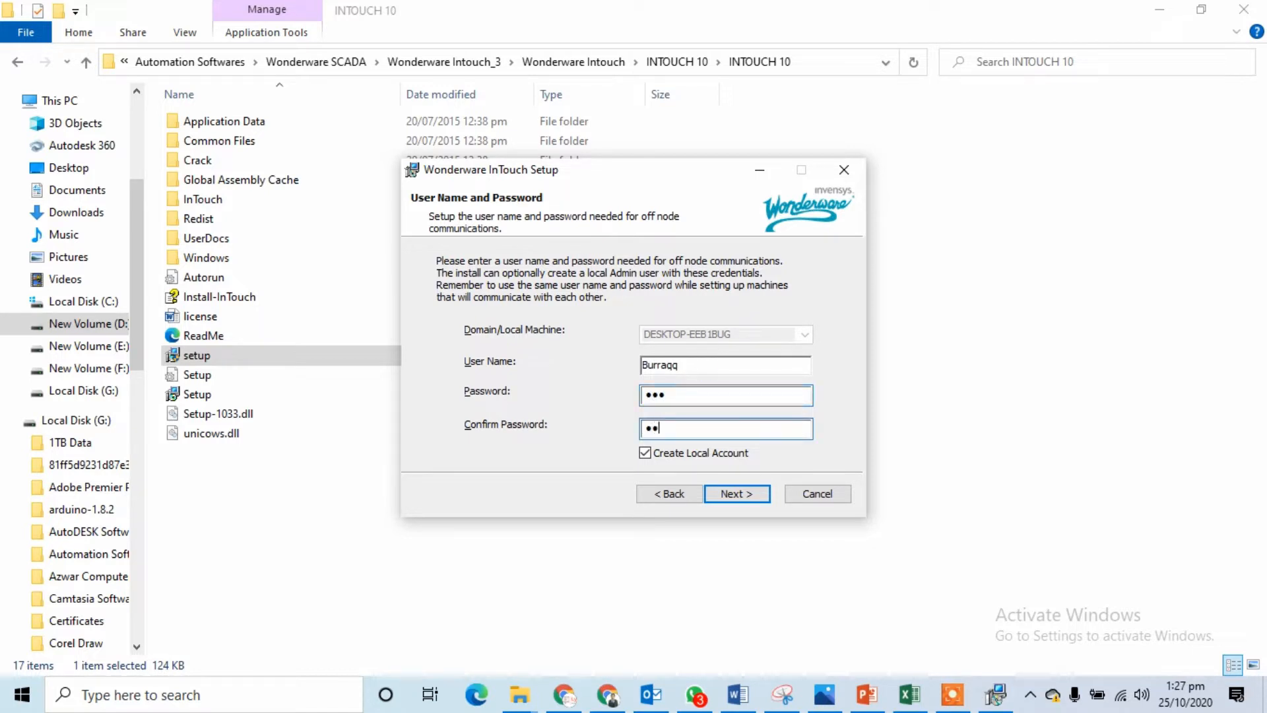
pyautogui.write('3')
pyautogui.click(739, 493)
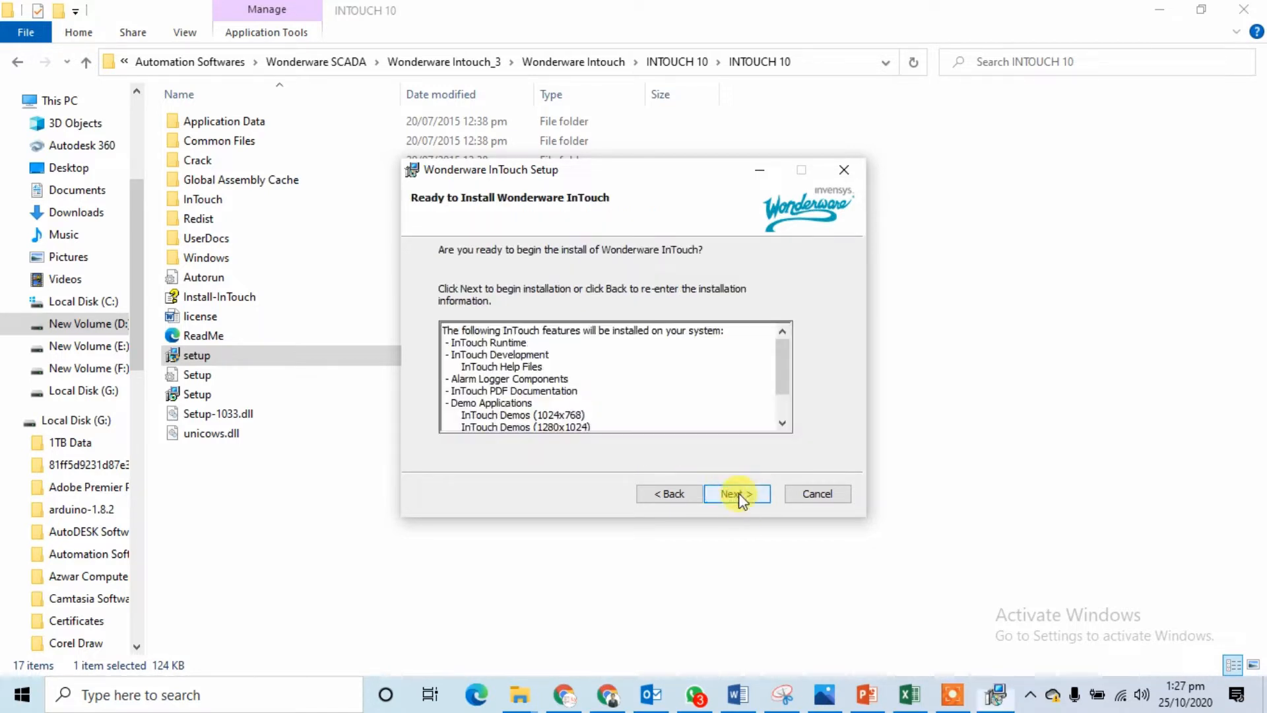
pyautogui.click(736, 494)
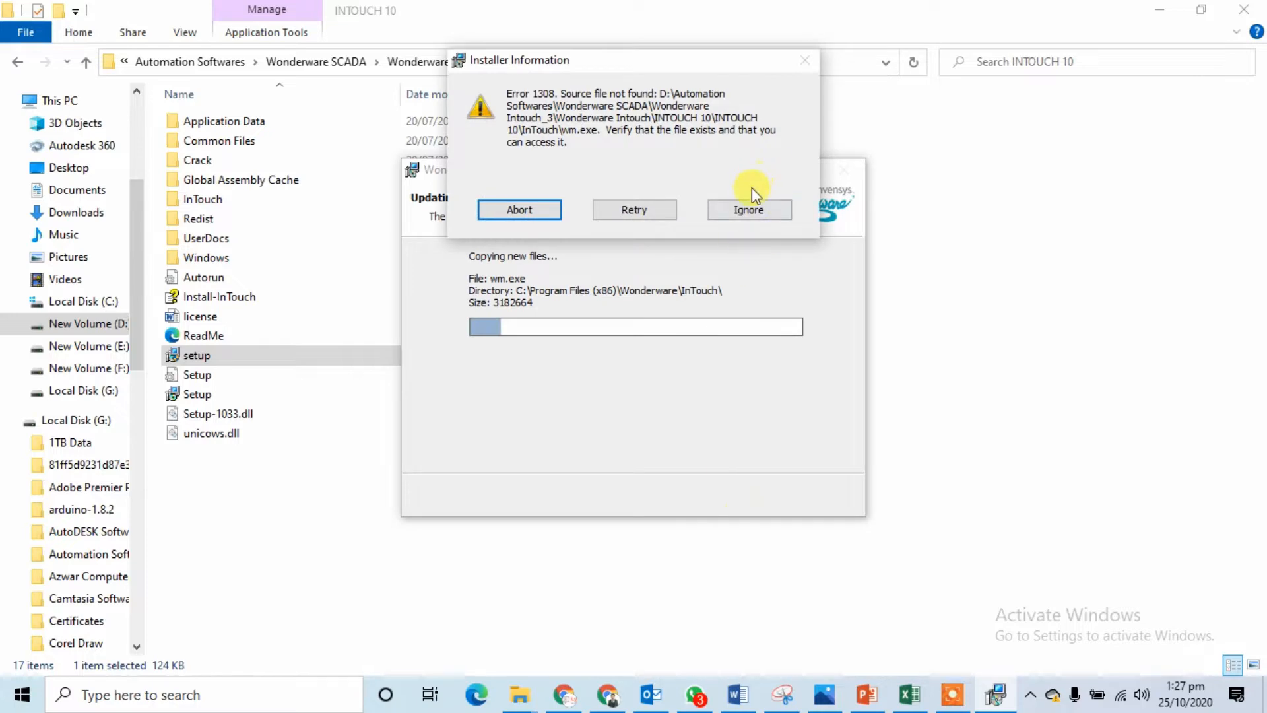
# Step: Ignore every Error 1308 missing-file prompt, including wm.exe and wwalmlogger.exe, then Finish setup
pyautogui.click(749, 210)
pyautogui.click(750, 210)
pyautogui.click(750, 210)
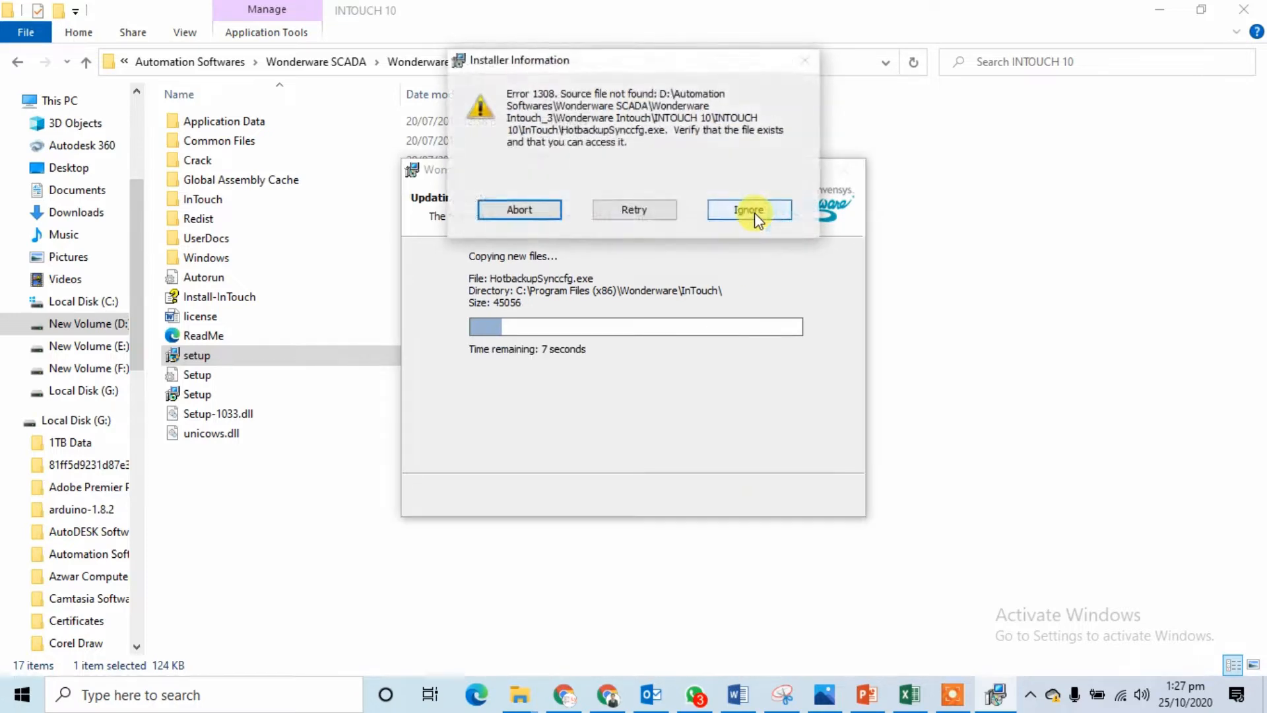
pyautogui.click(750, 210)
pyautogui.click(754, 212)
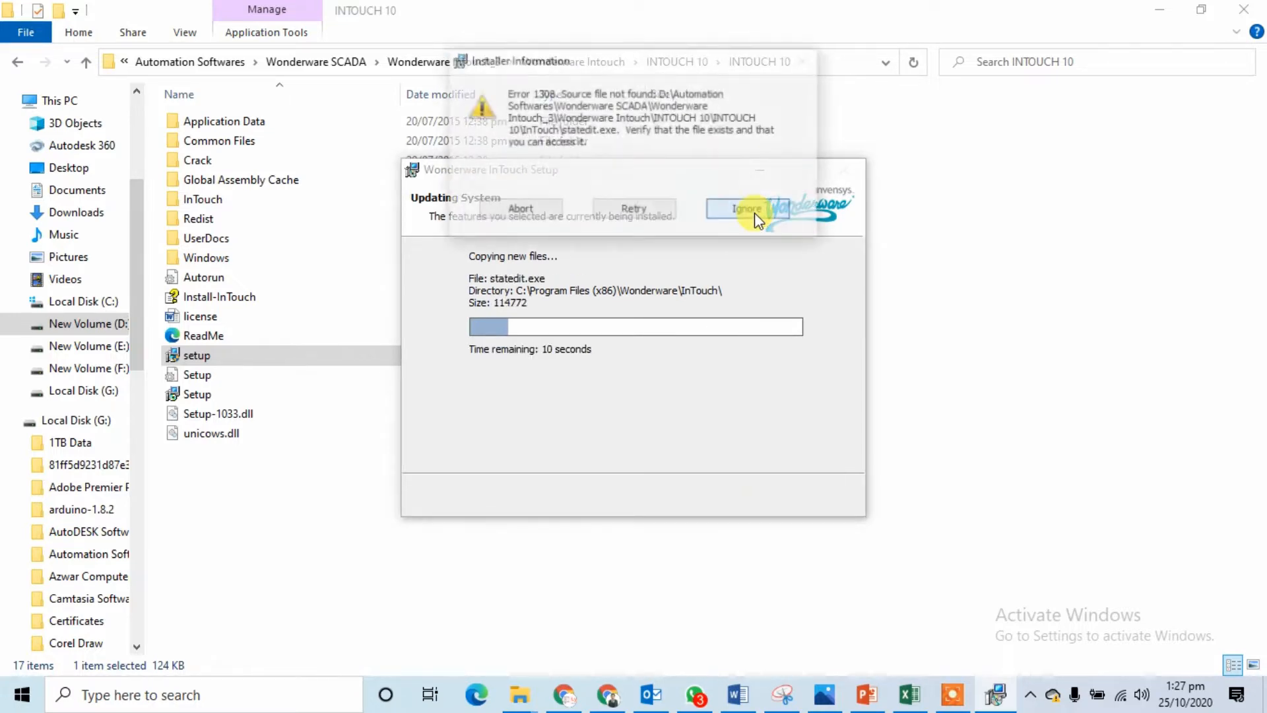
pyautogui.click(755, 212)
pyautogui.click(755, 212)
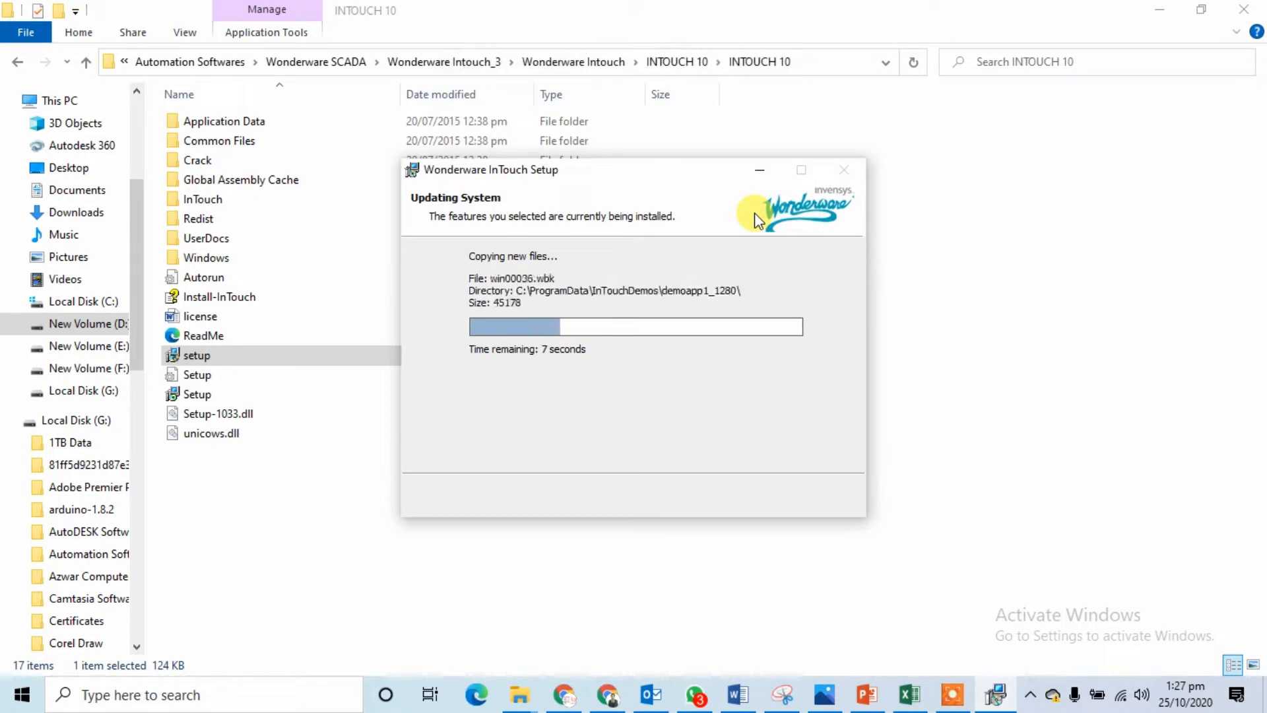
pyautogui.click(752, 210)
pyautogui.click(753, 209)
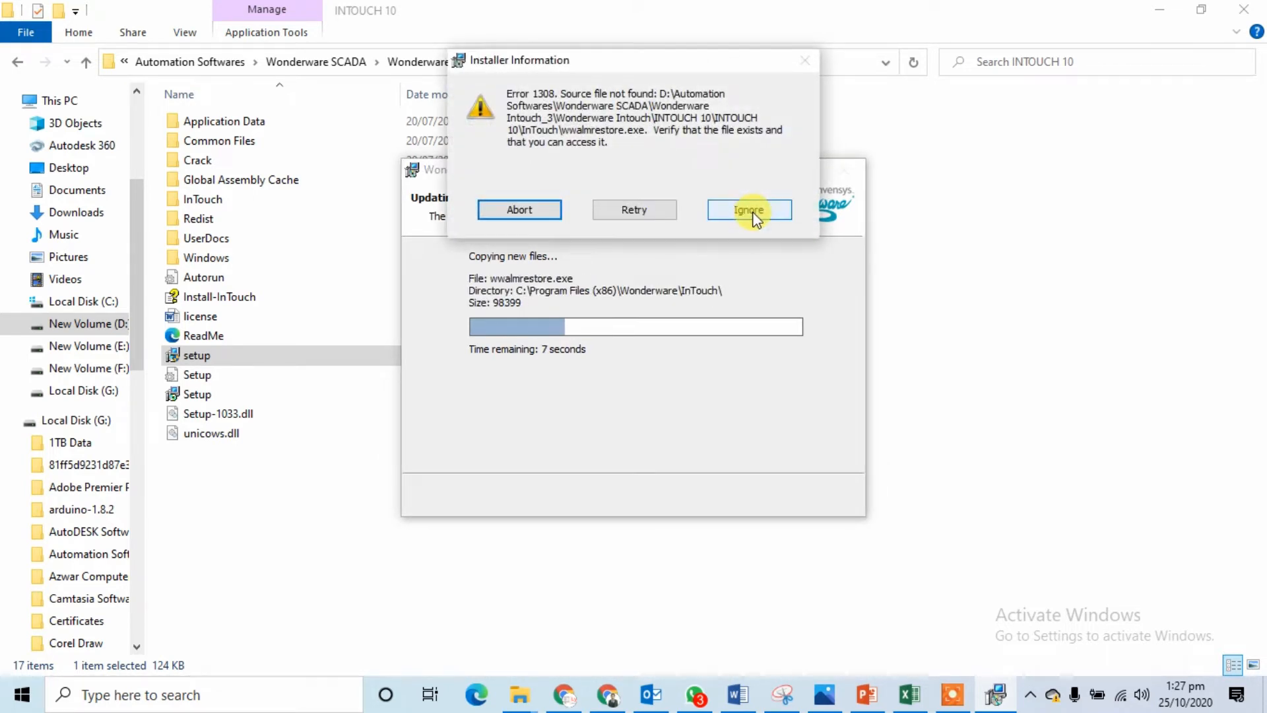
pyautogui.click(752, 210)
pyautogui.click(752, 213)
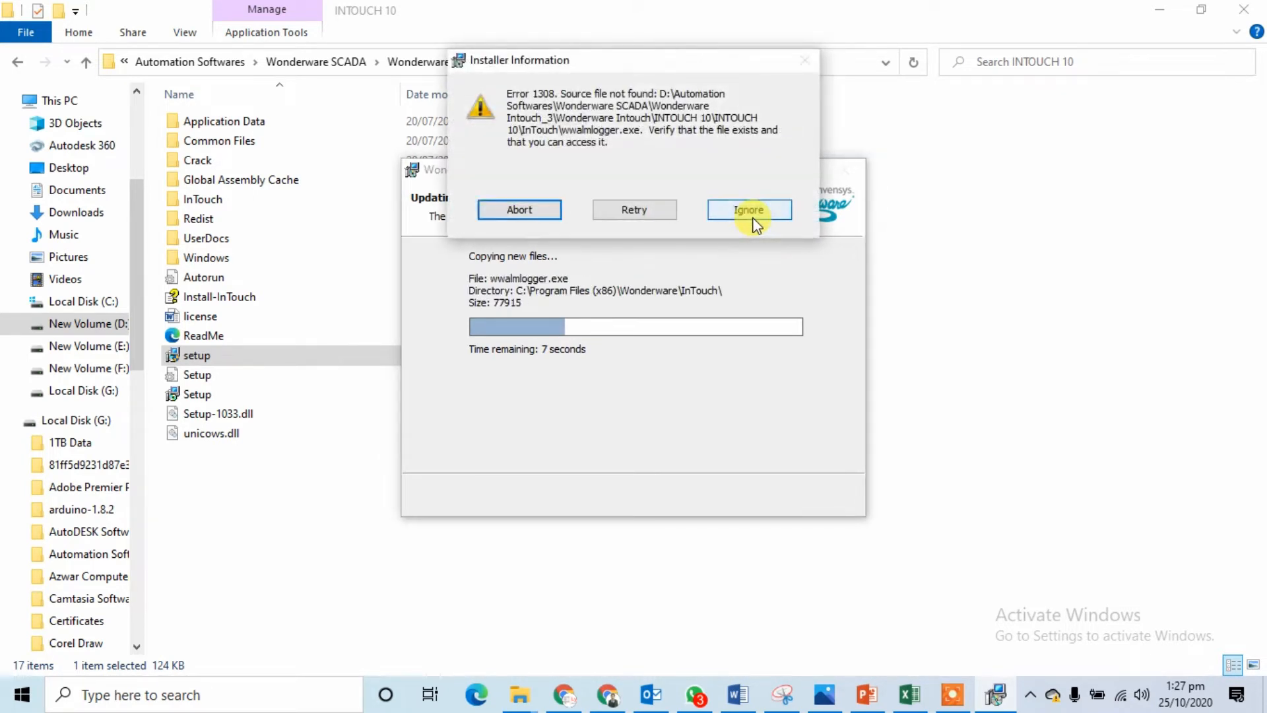
pyautogui.click(753, 215)
pyautogui.click(753, 217)
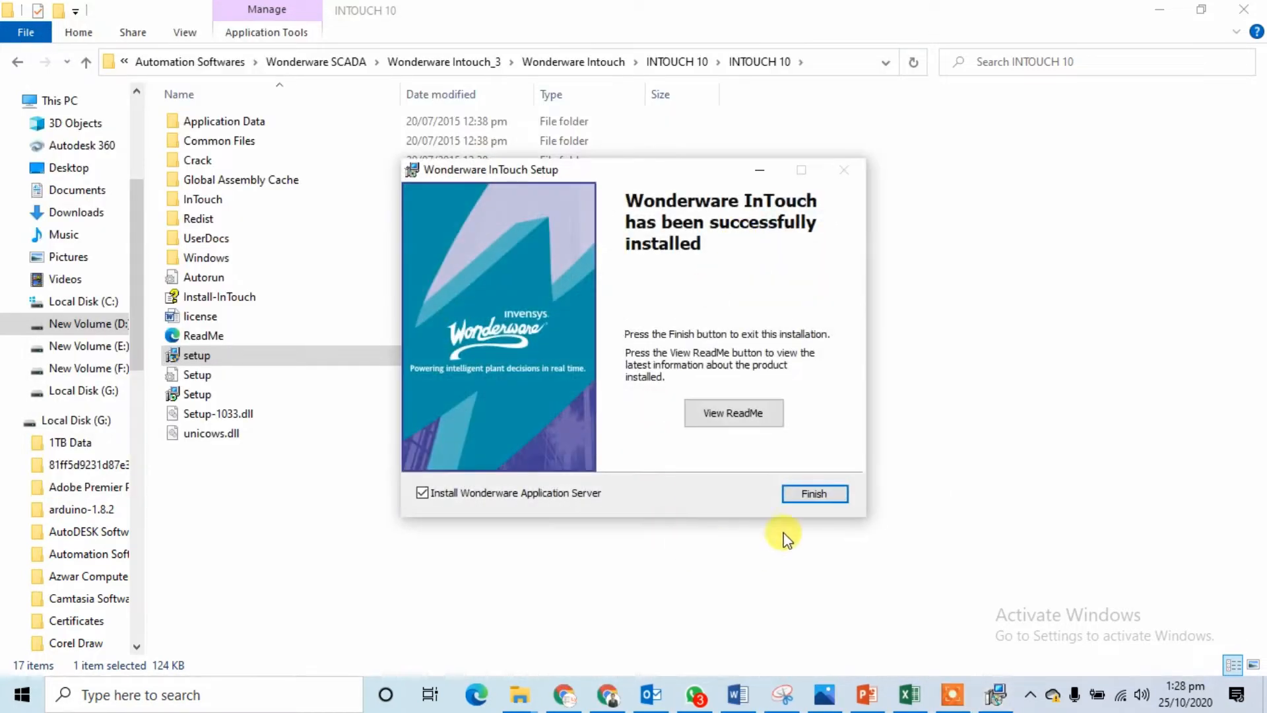
pyautogui.click(816, 495)
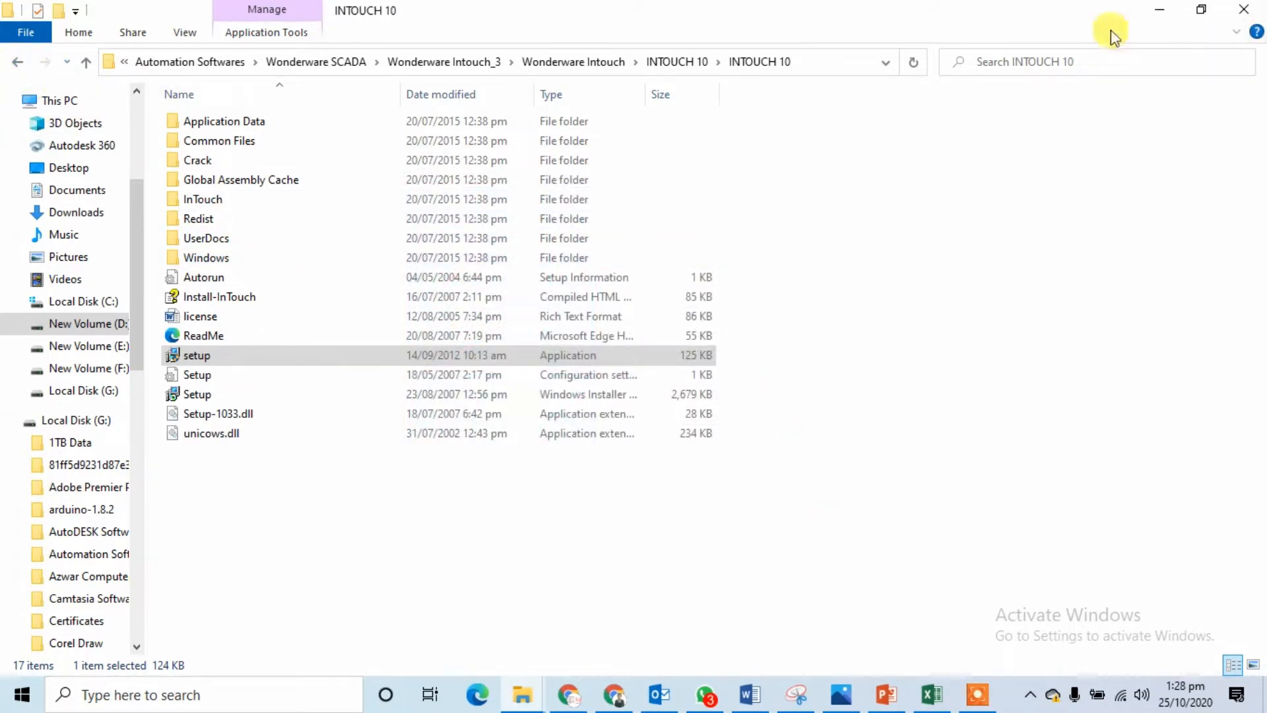
# Step: Run InTouch as administrator from Windows Search, then close the Missing Shortcut warning
pyautogui.click(1160, 9)
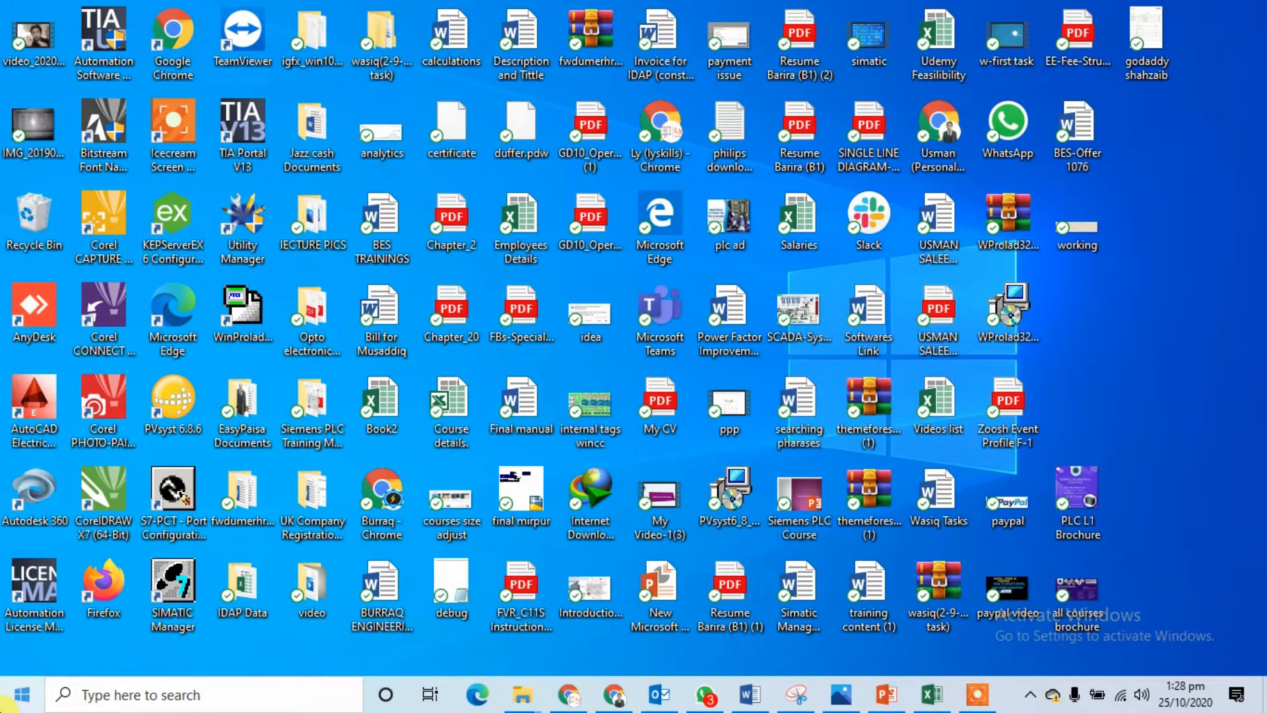
pyautogui.click(11, 704)
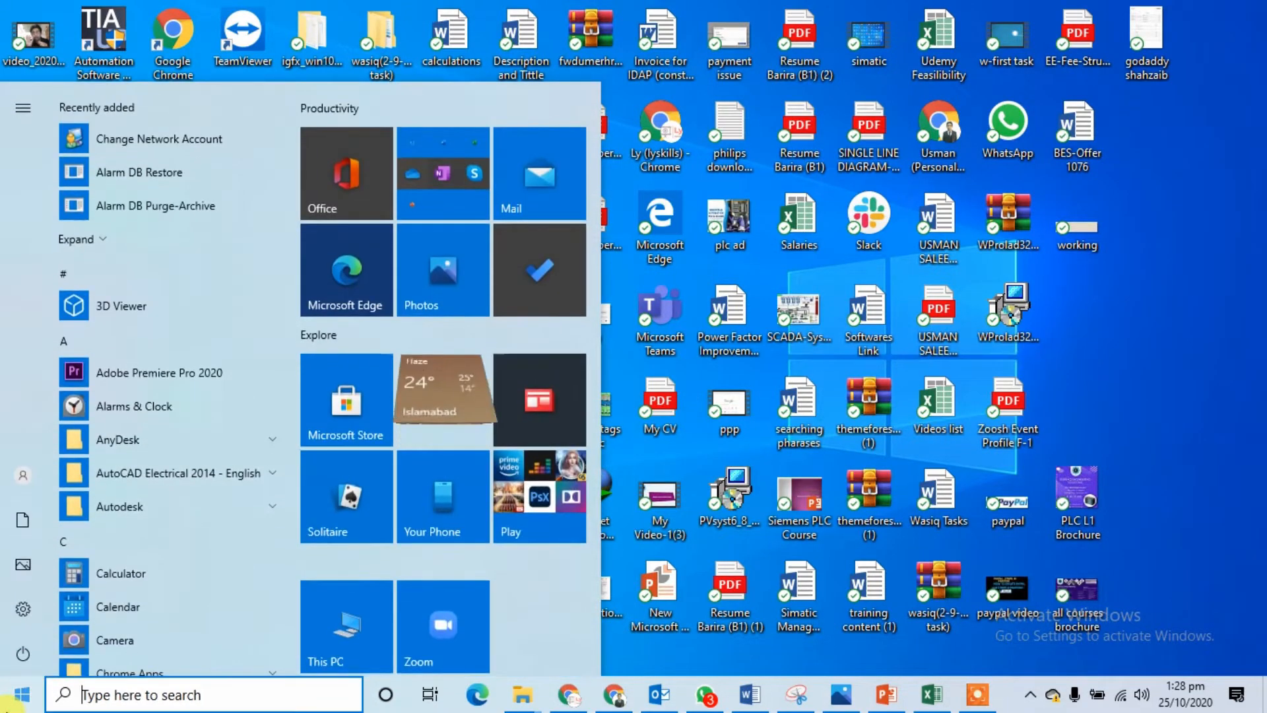
pyautogui.write('int')
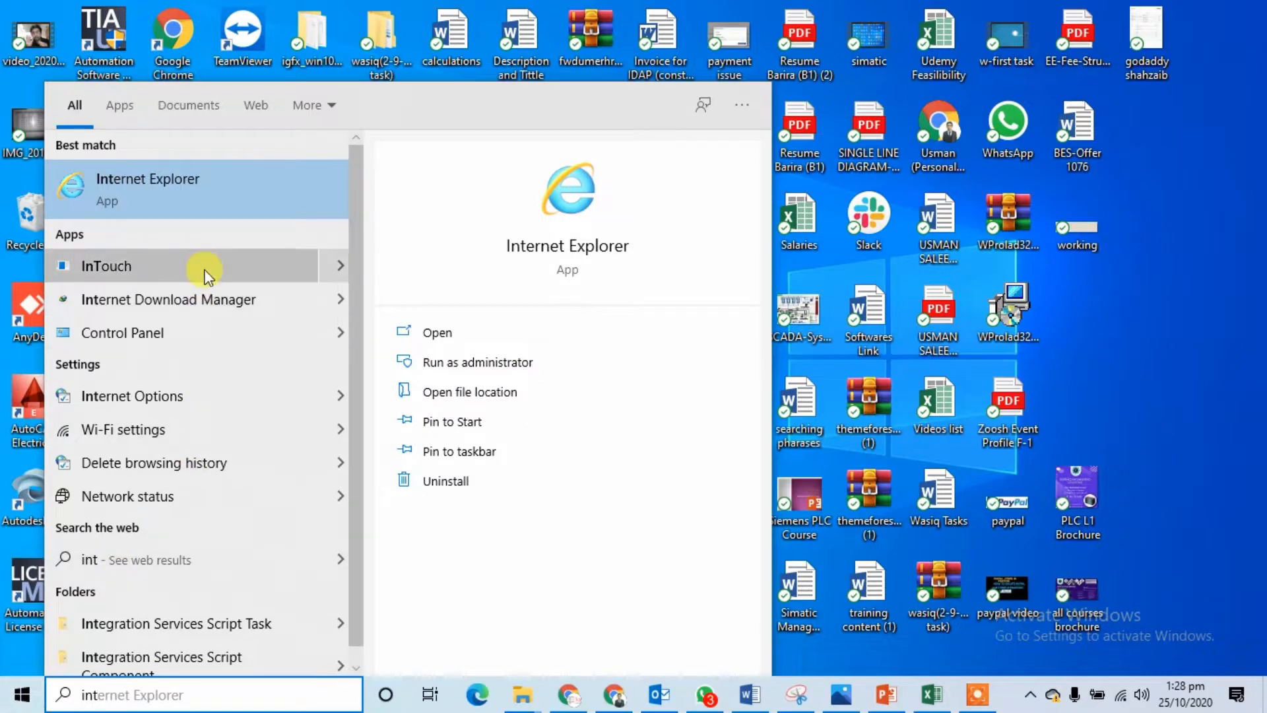
pyautogui.click(332, 268)
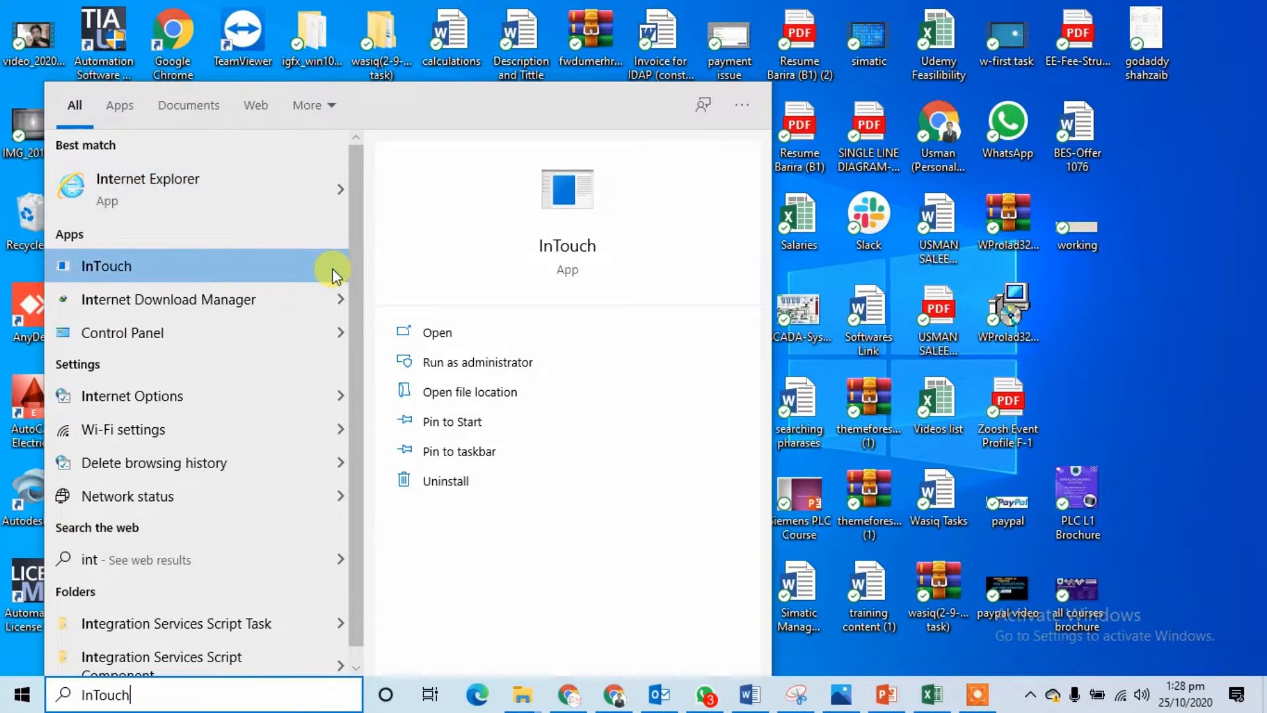
pyautogui.click(462, 374)
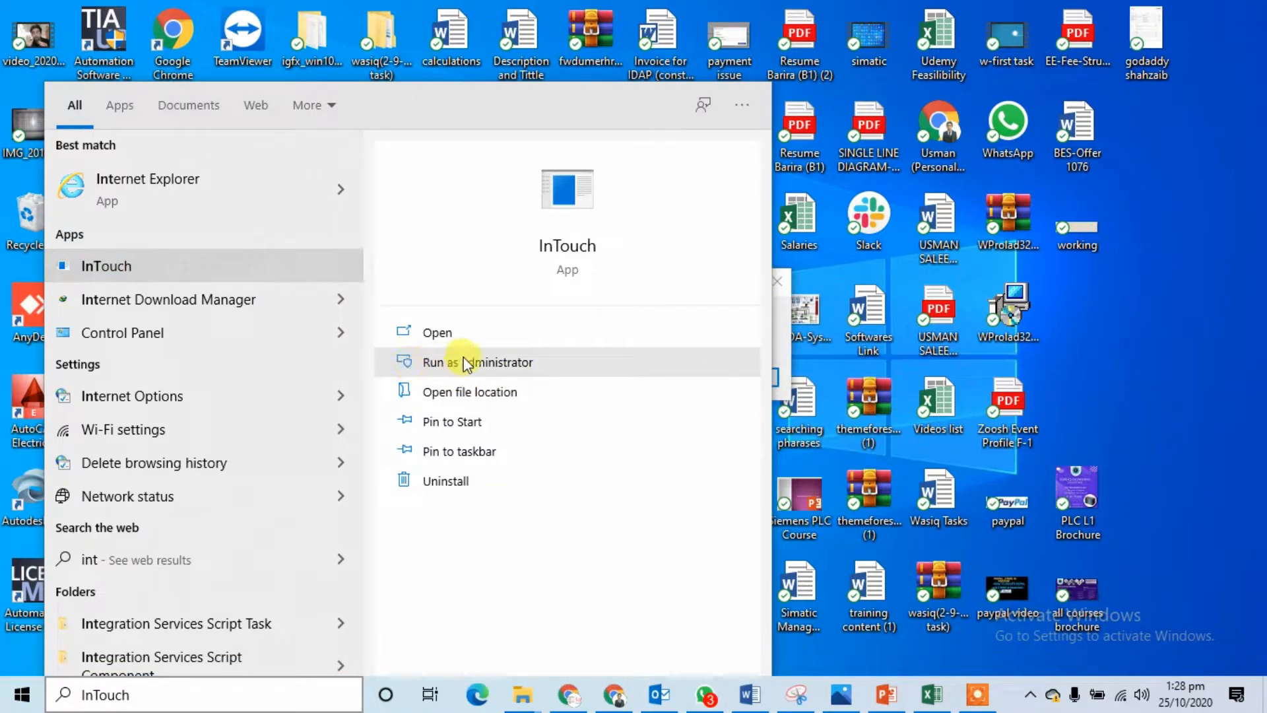
pyautogui.click(500, 369)
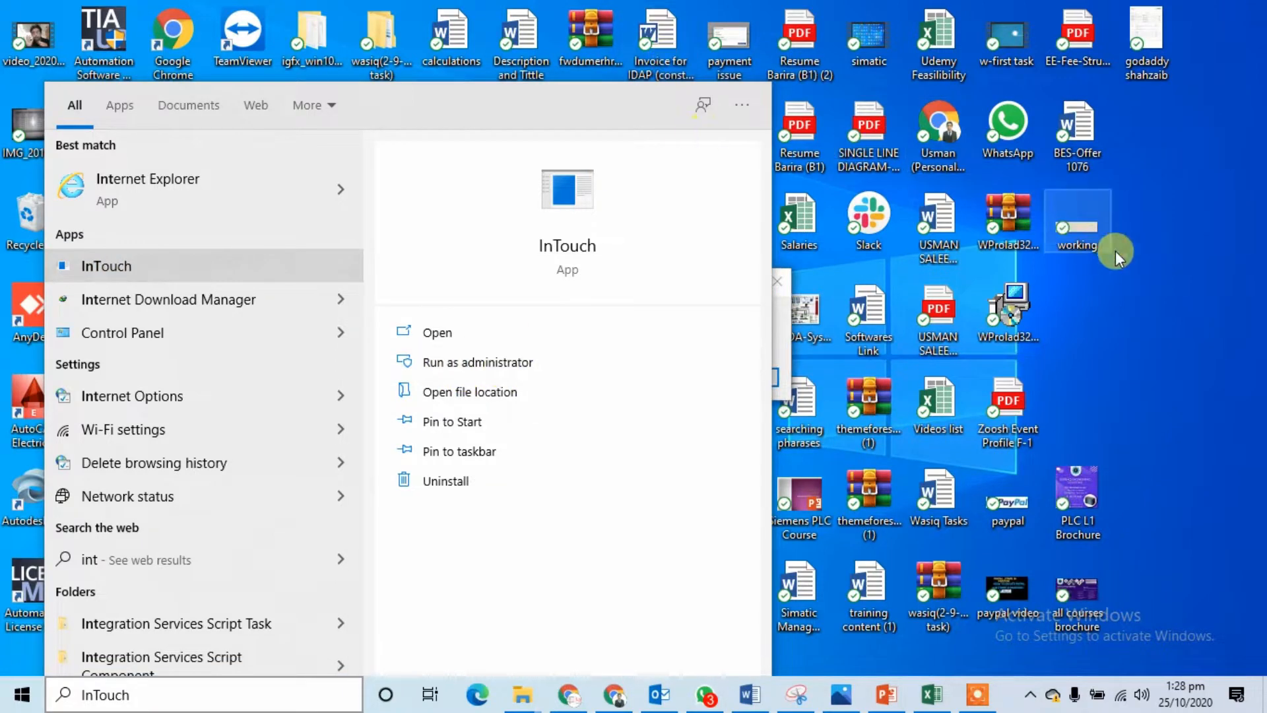
pyautogui.click(1152, 284)
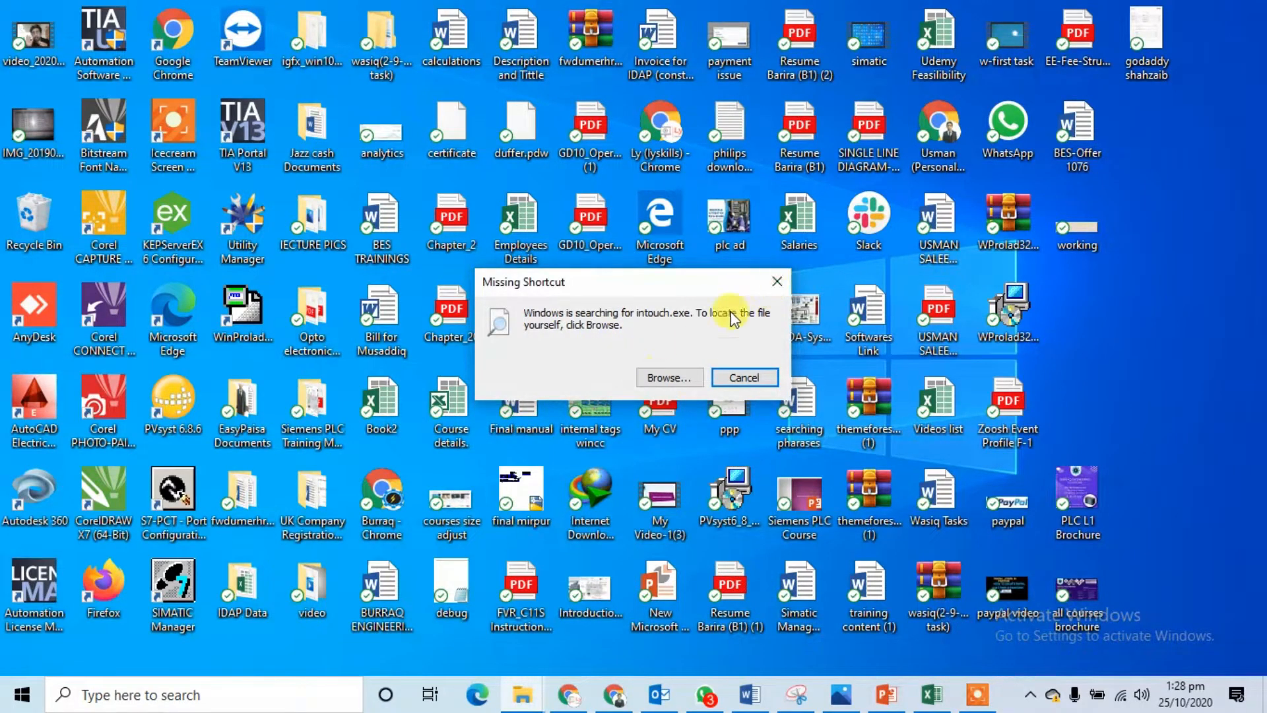
pyautogui.click(777, 287)
# Step: Copy the Wonderware folder from the Wonderware Intouch folder
pyautogui.moveTo(530, 705)
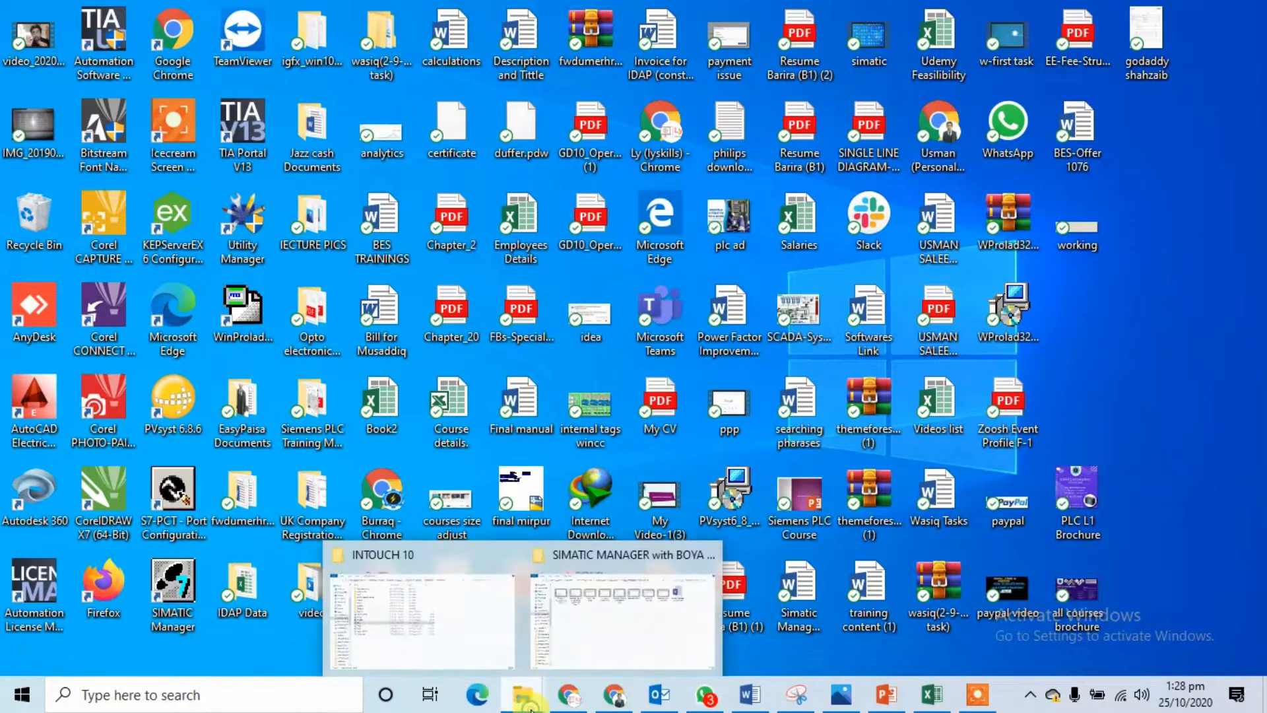
pyautogui.click(439, 653)
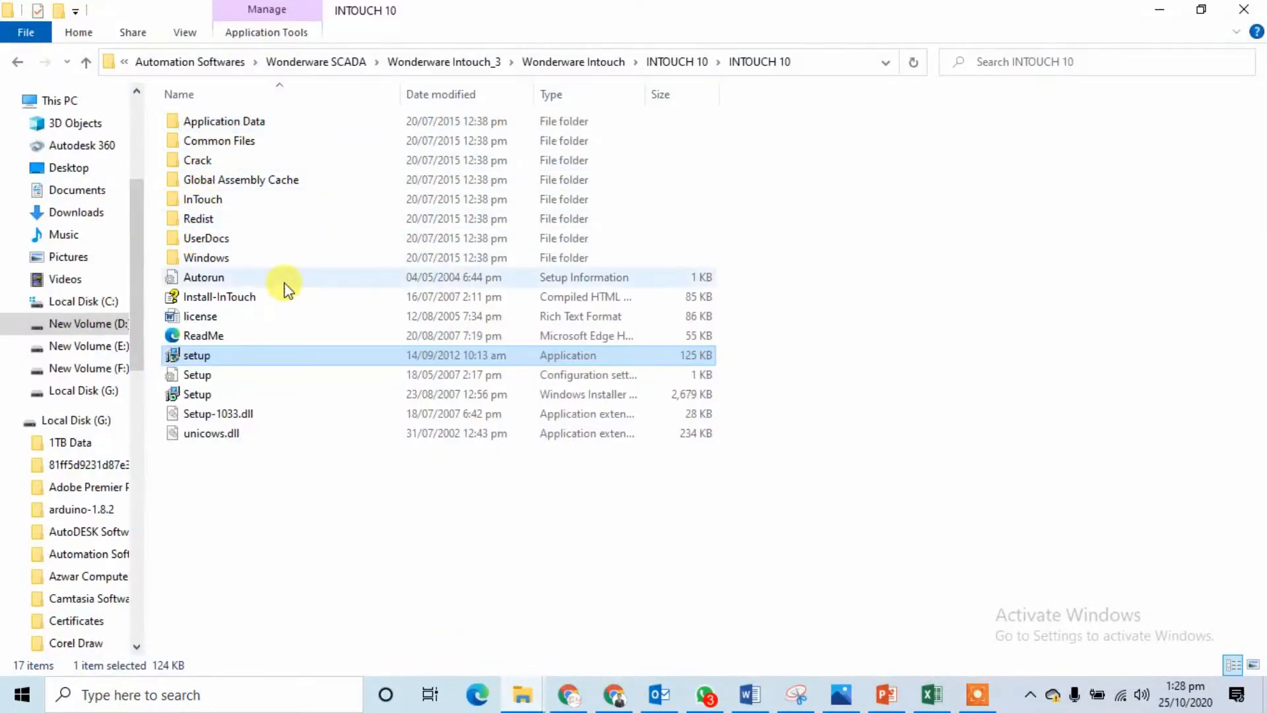
pyautogui.click(14, 66)
pyautogui.click(15, 66)
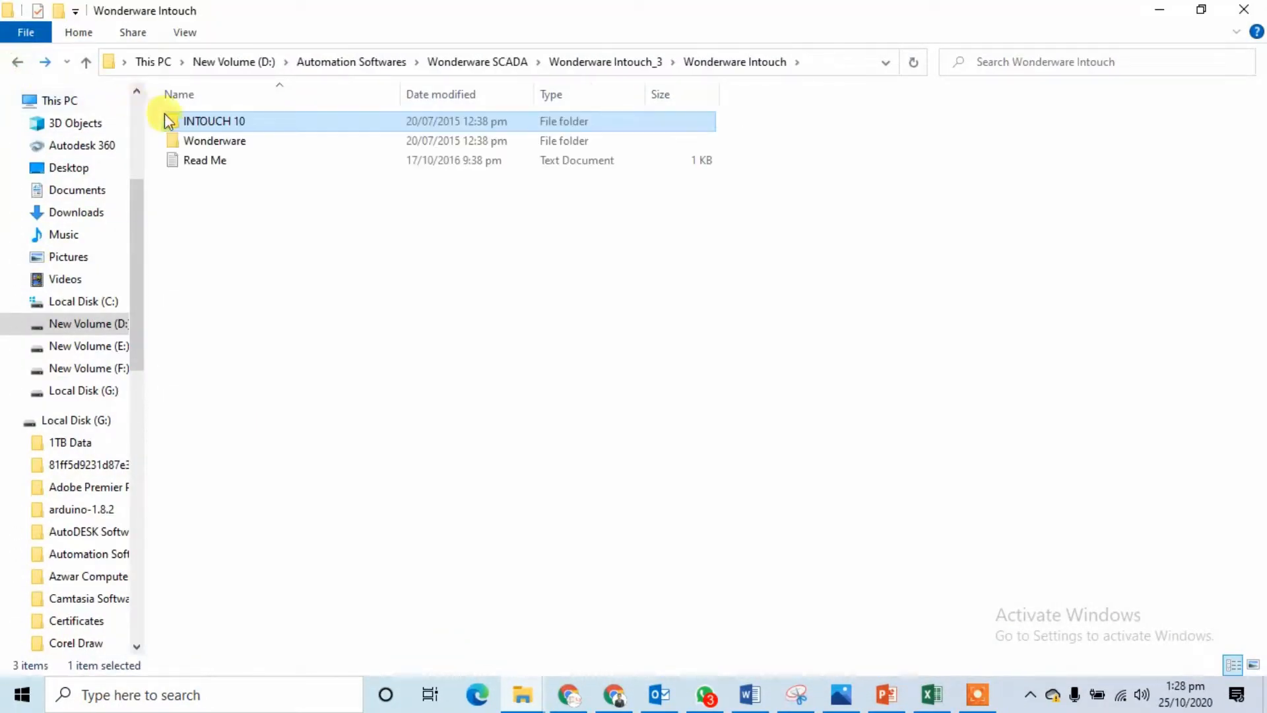
pyautogui.rightClick(235, 141)
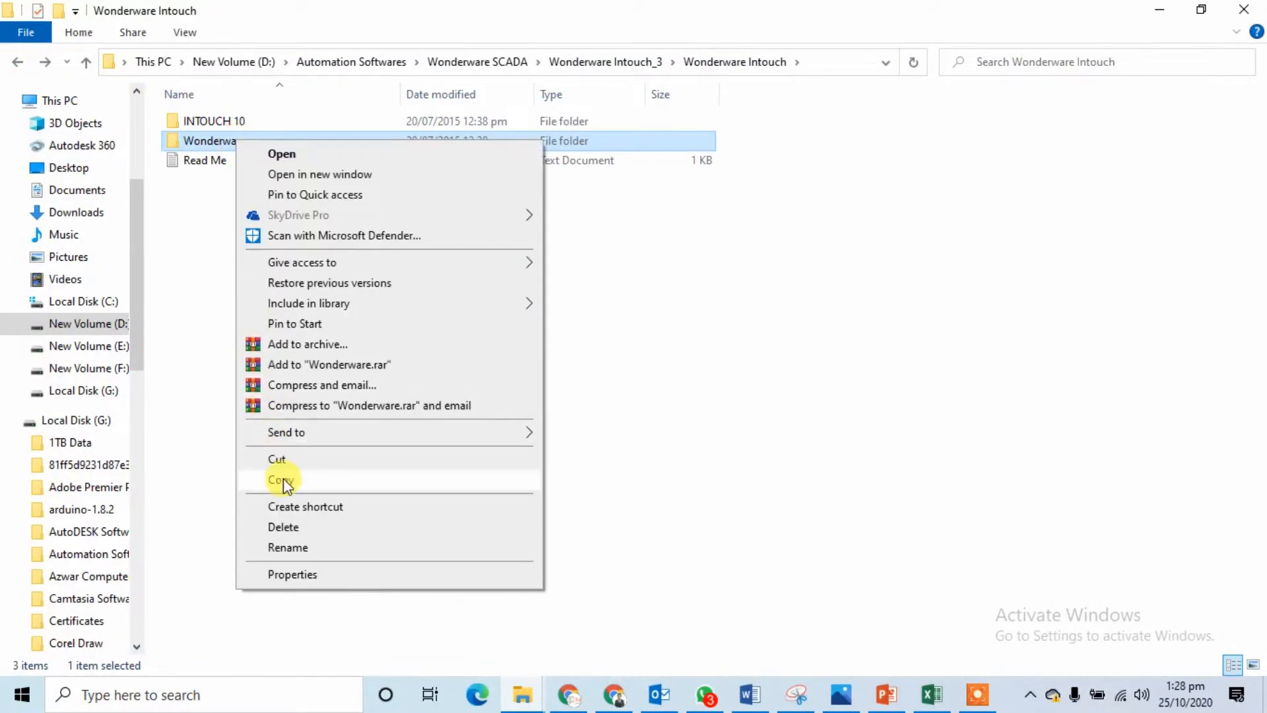
pyautogui.click(281, 480)
# Step: Browse Local Disk (C:) Program Files and Program Files (x86) to find the existing Wonderware folder
pyautogui.click(87, 301)
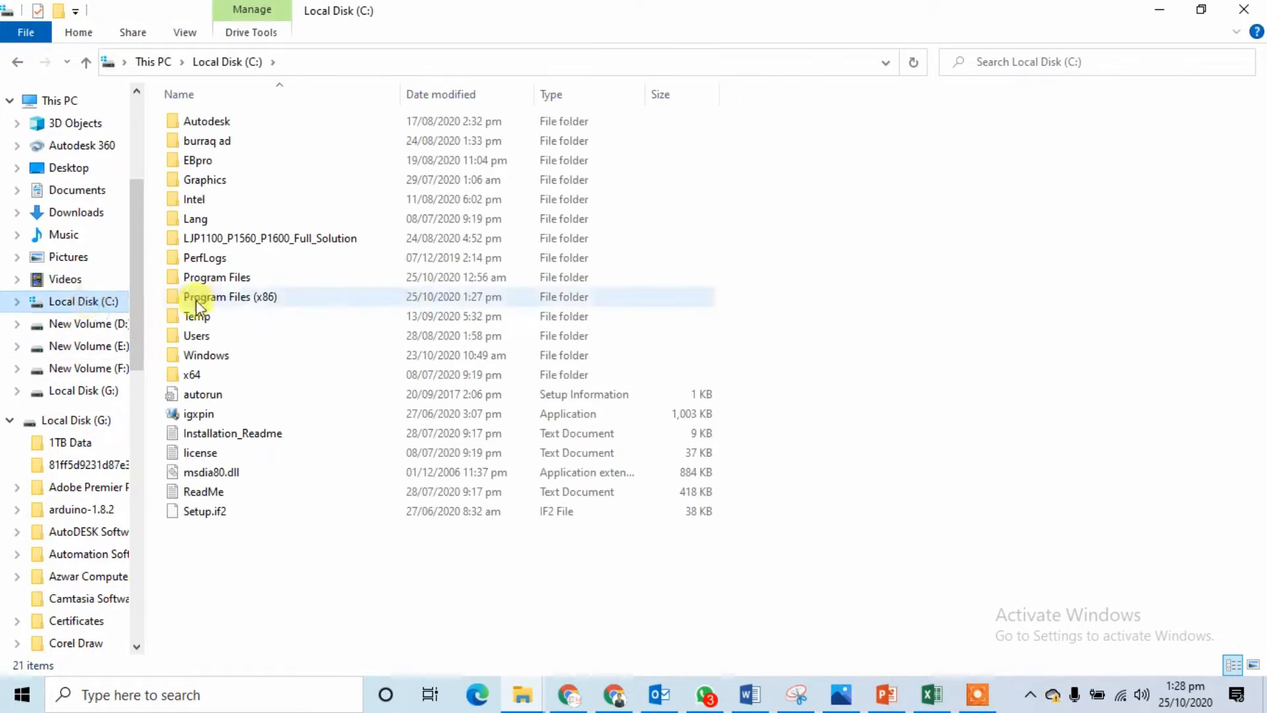
pyautogui.doubleClick(231, 275)
pyautogui.click(233, 279)
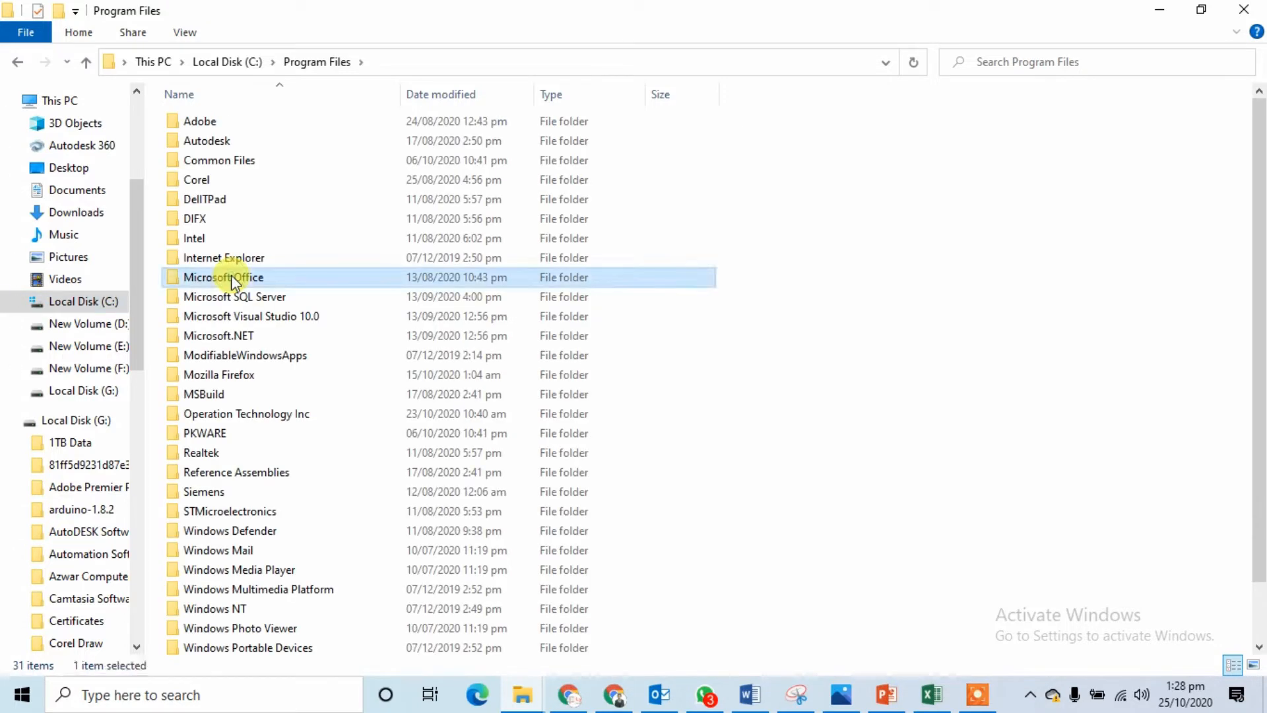
pyautogui.press('w')
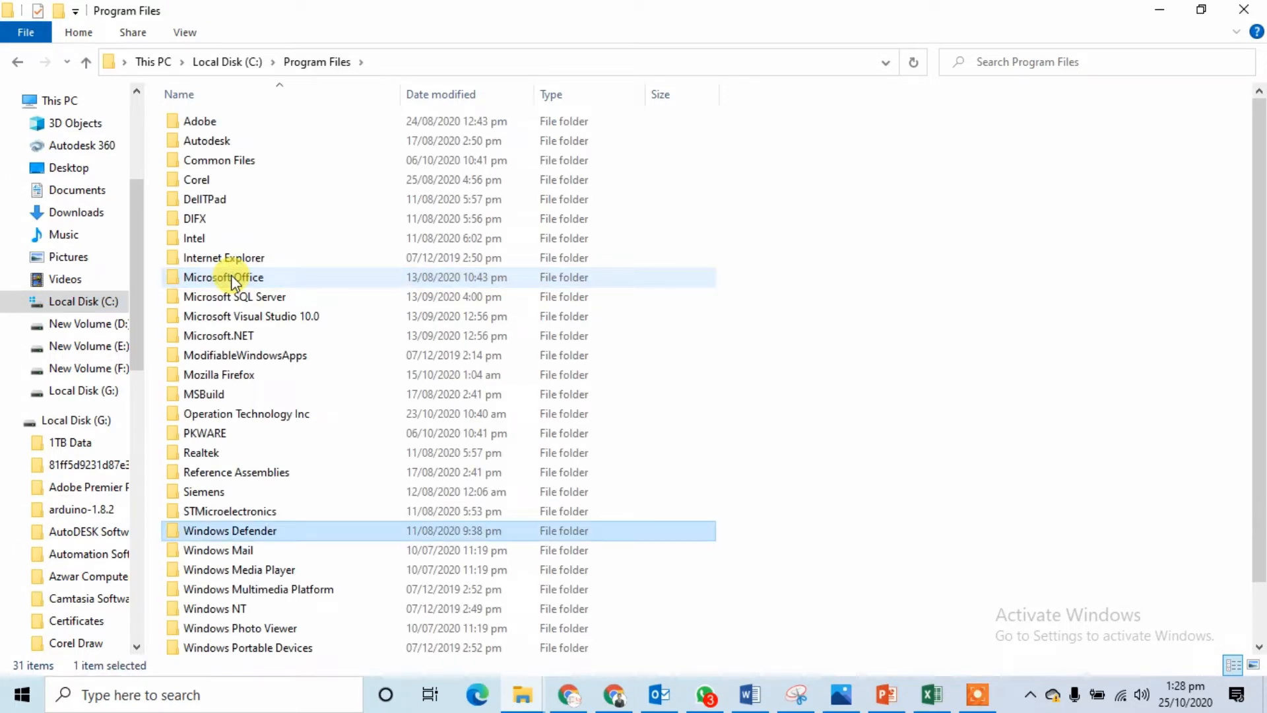
pyautogui.press('w')
pyautogui.press('w')
pyautogui.press('w')
pyautogui.press('w')
pyautogui.press('w')
pyautogui.press('w')
pyautogui.press('w')
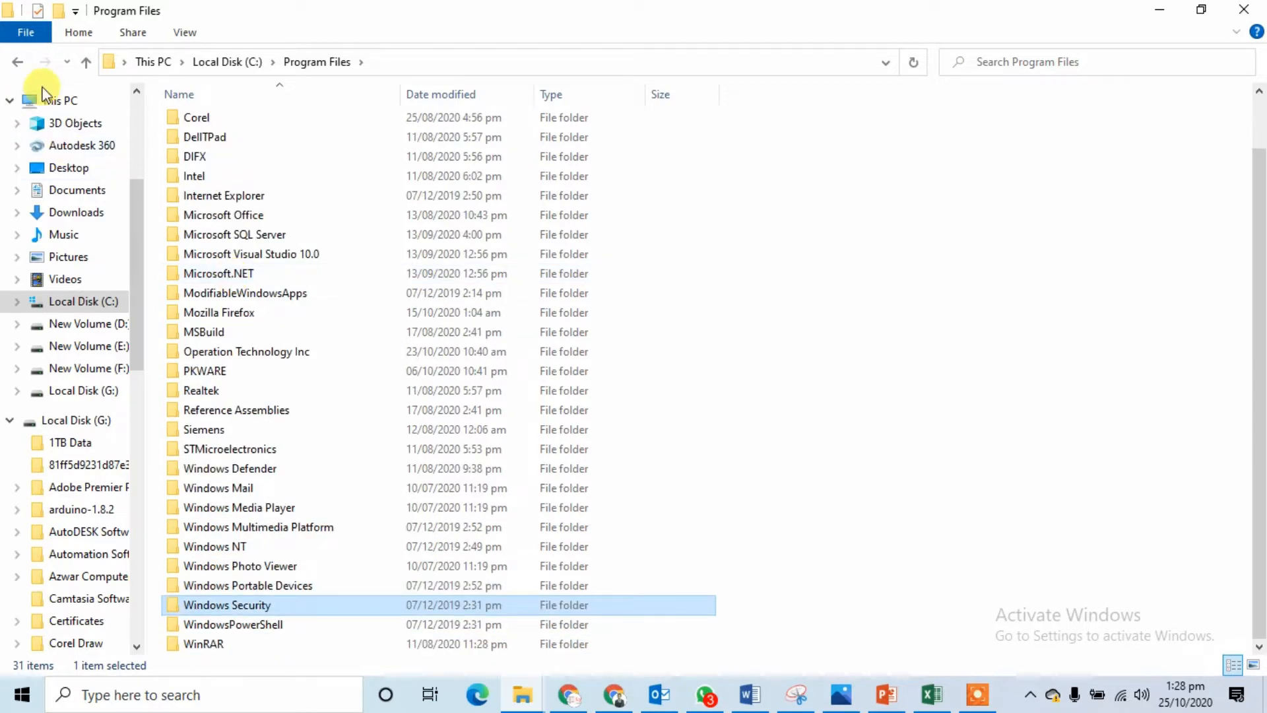
pyautogui.click(17, 62)
pyautogui.doubleClick(299, 300)
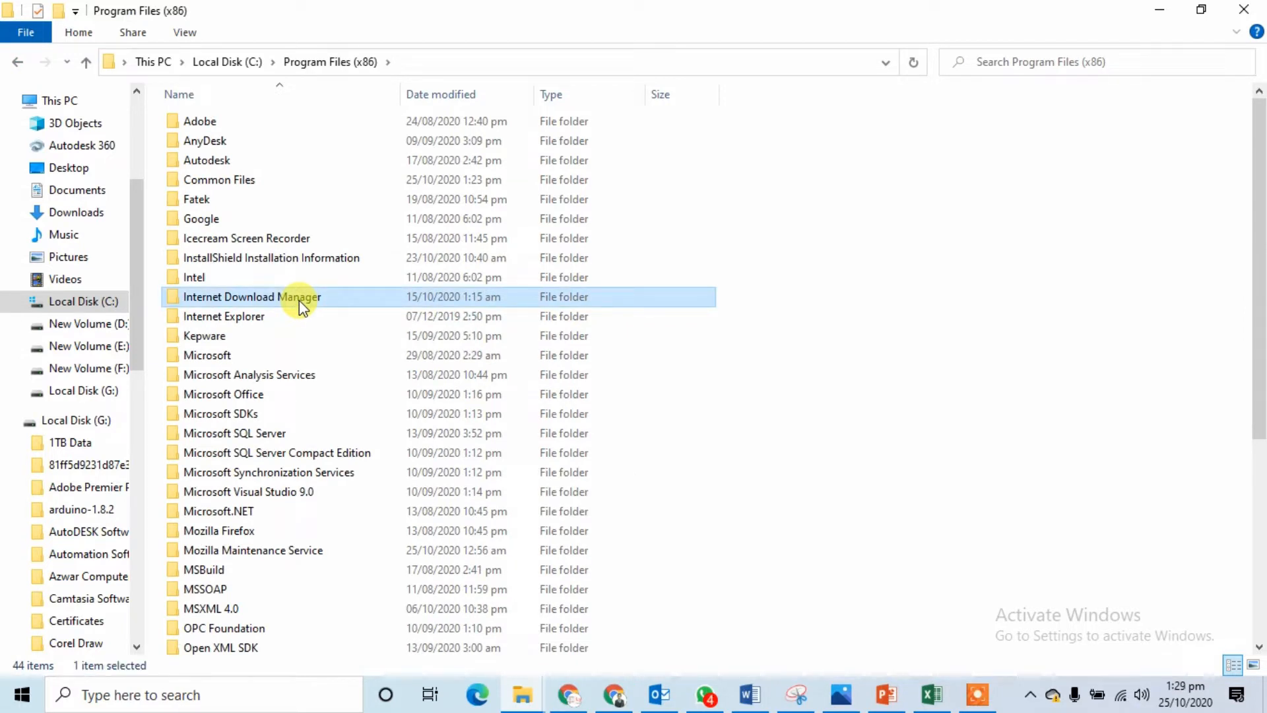
pyautogui.press('w')
pyautogui.press('w')
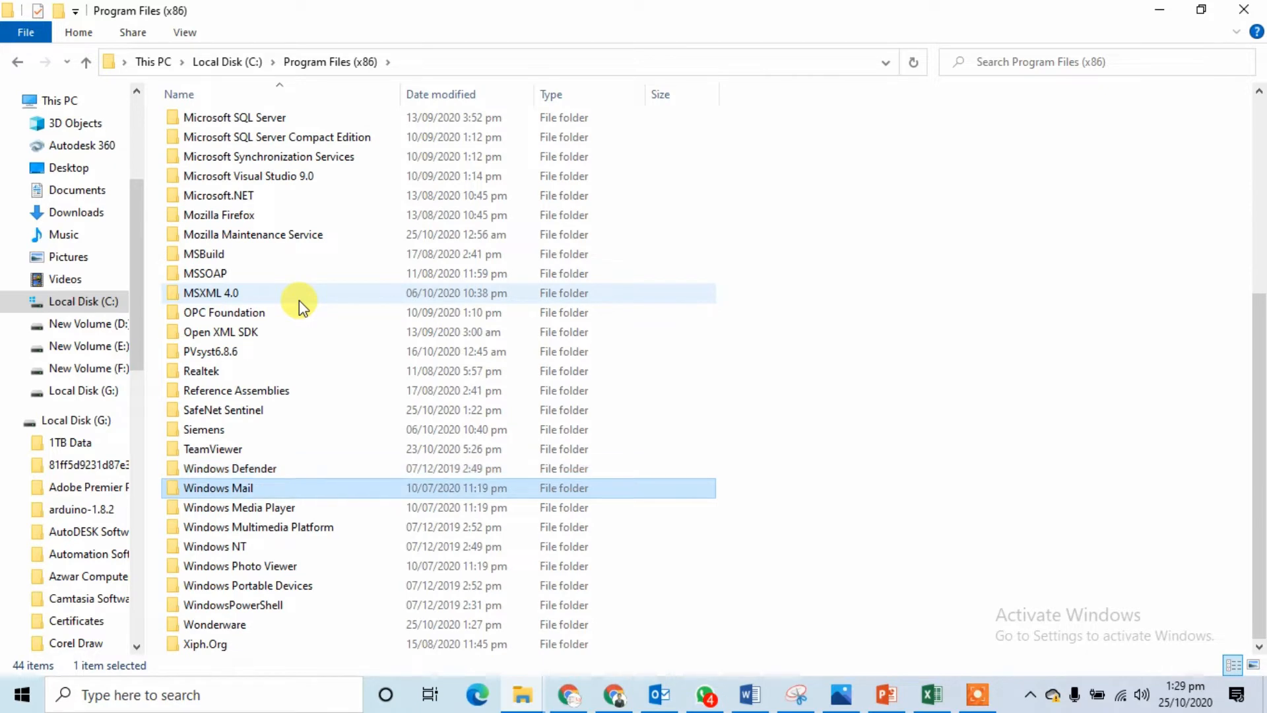
pyautogui.press('w')
pyautogui.press('w')
pyautogui.press('w')
pyautogui.press('w')
pyautogui.press('w')
pyautogui.press('w')
pyautogui.press('w')
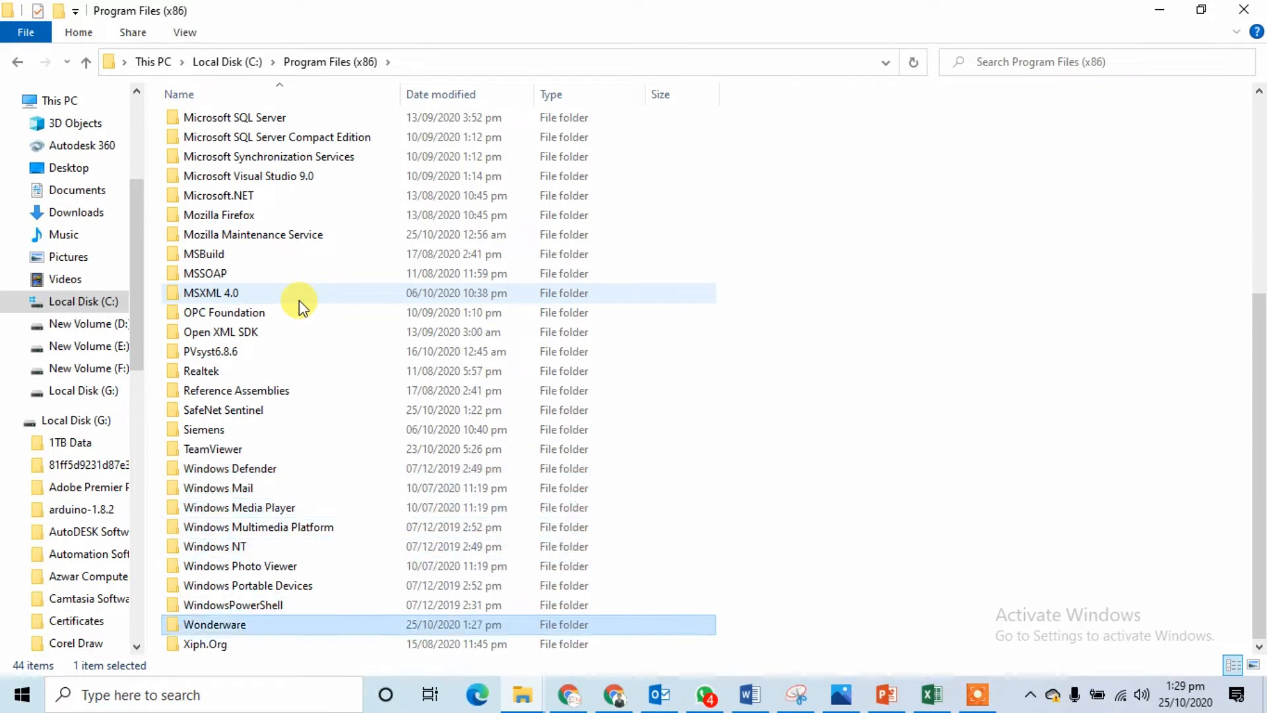
pyautogui.doubleClick(280, 625)
pyautogui.click(17, 61)
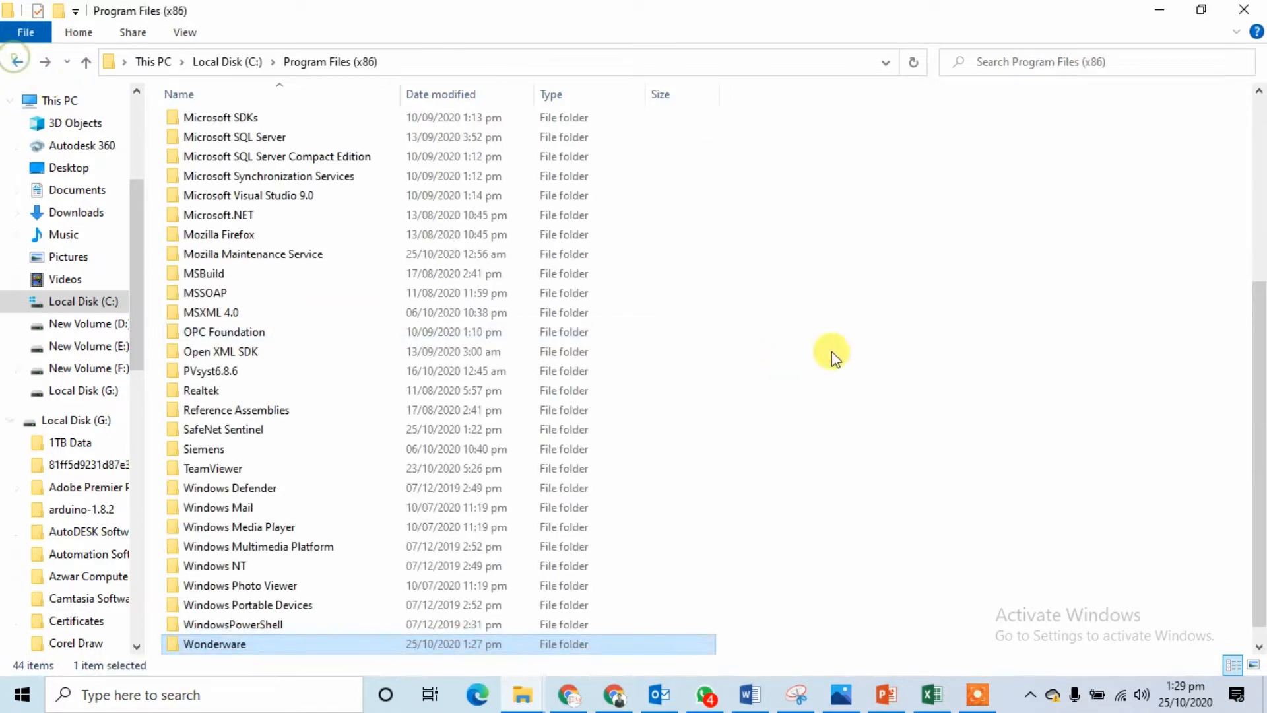
# Step: Paste into Program Files (x86), replacing existing files and granting administrator permission
pyautogui.rightClick(863, 293)
pyautogui.click(893, 395)
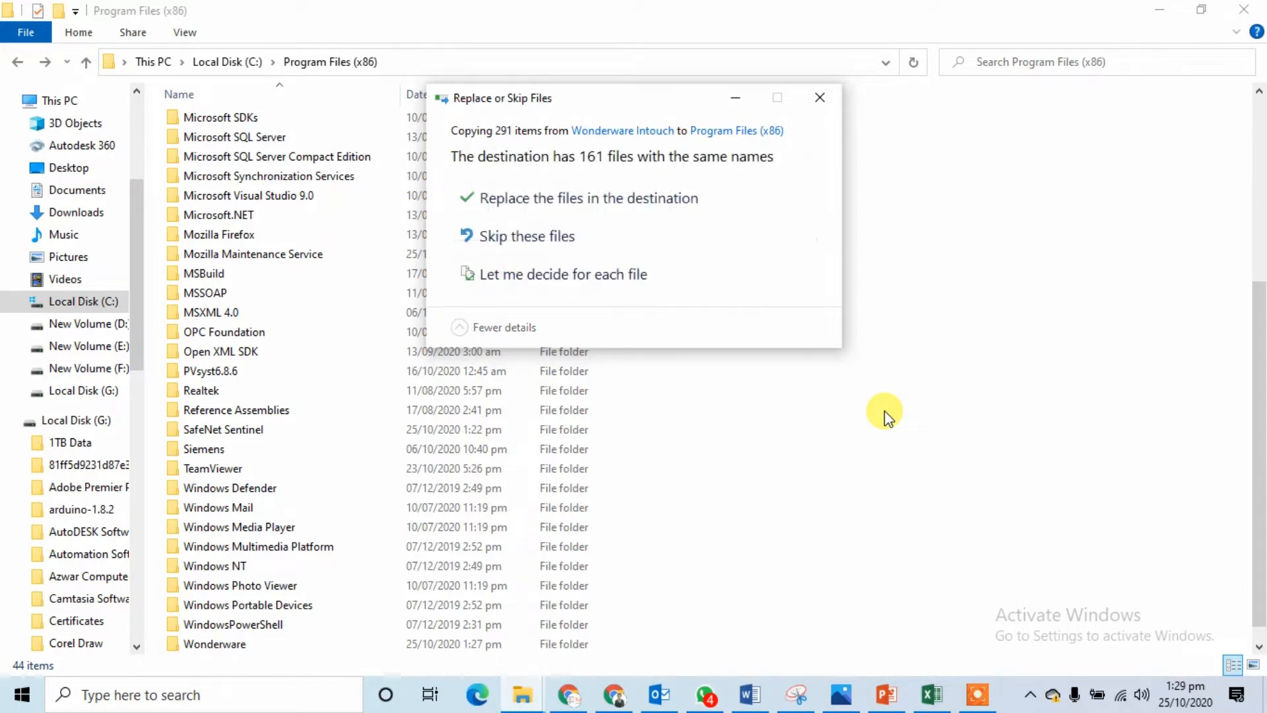
pyautogui.click(587, 202)
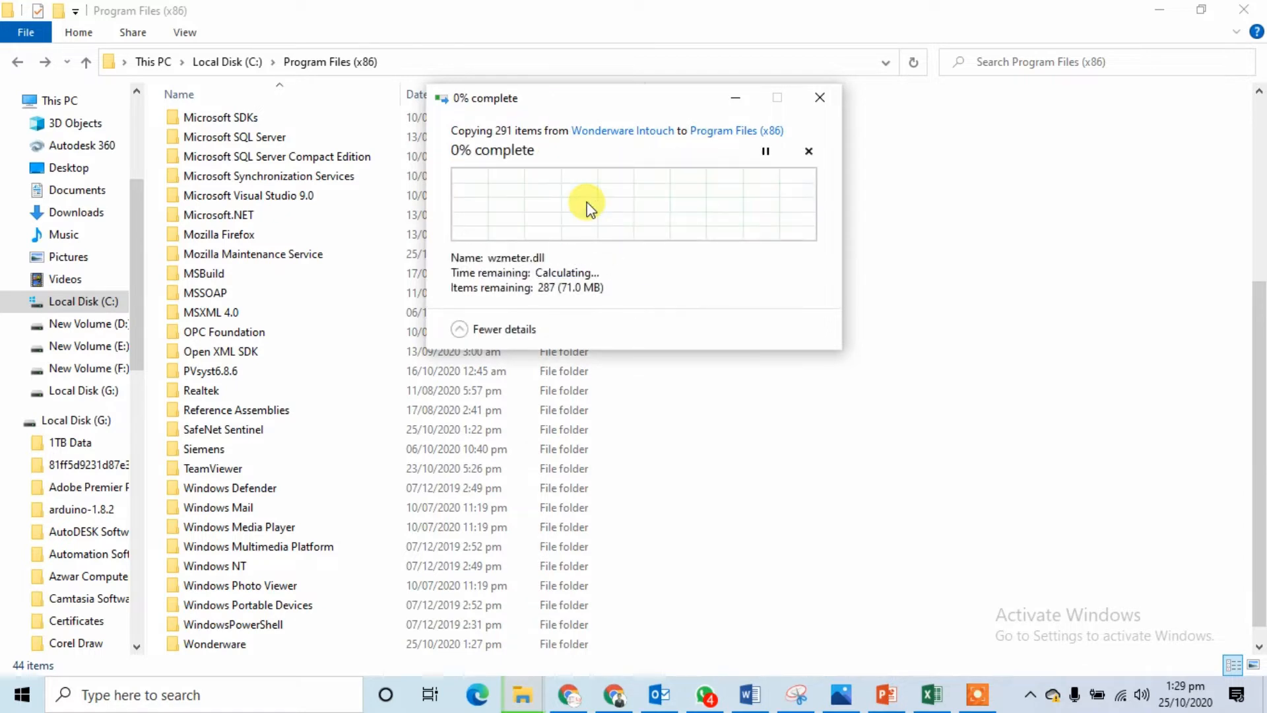
pyautogui.click(584, 256)
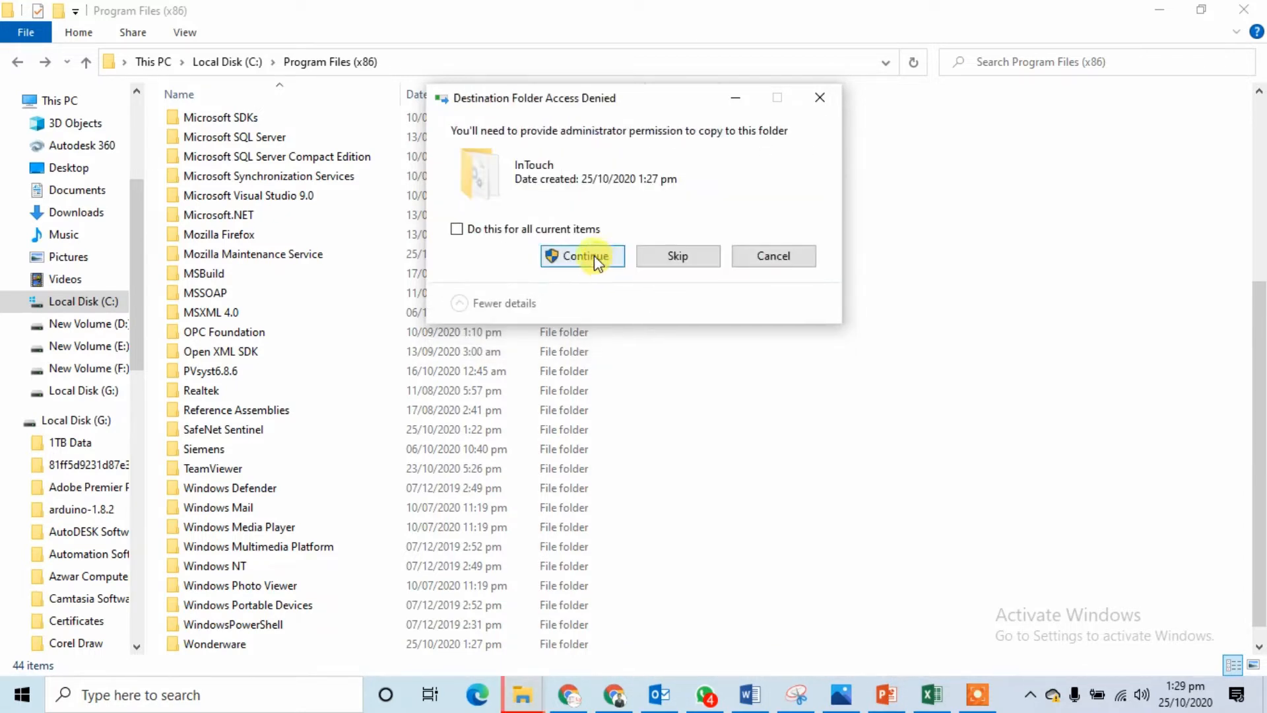
pyautogui.click(585, 257)
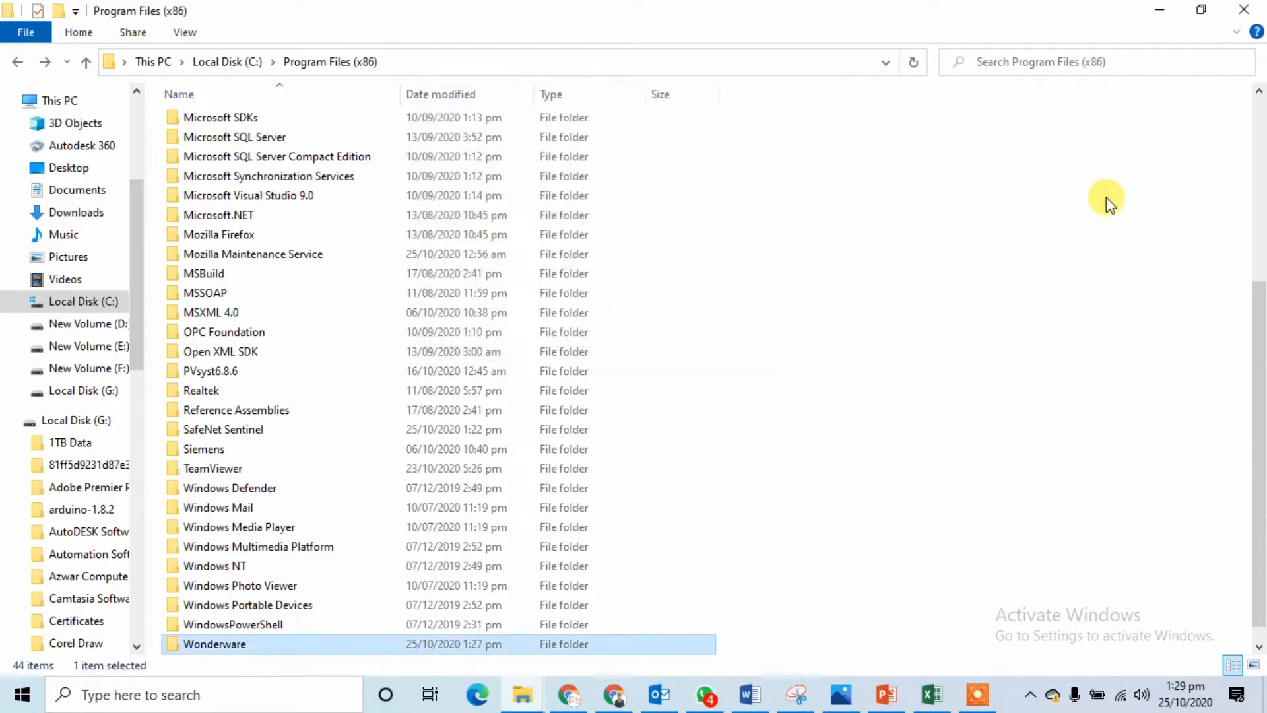
# Step: Close Explorer, launch InTouch from Start, and finish the welcome wizard
pyautogui.click(1244, 9)
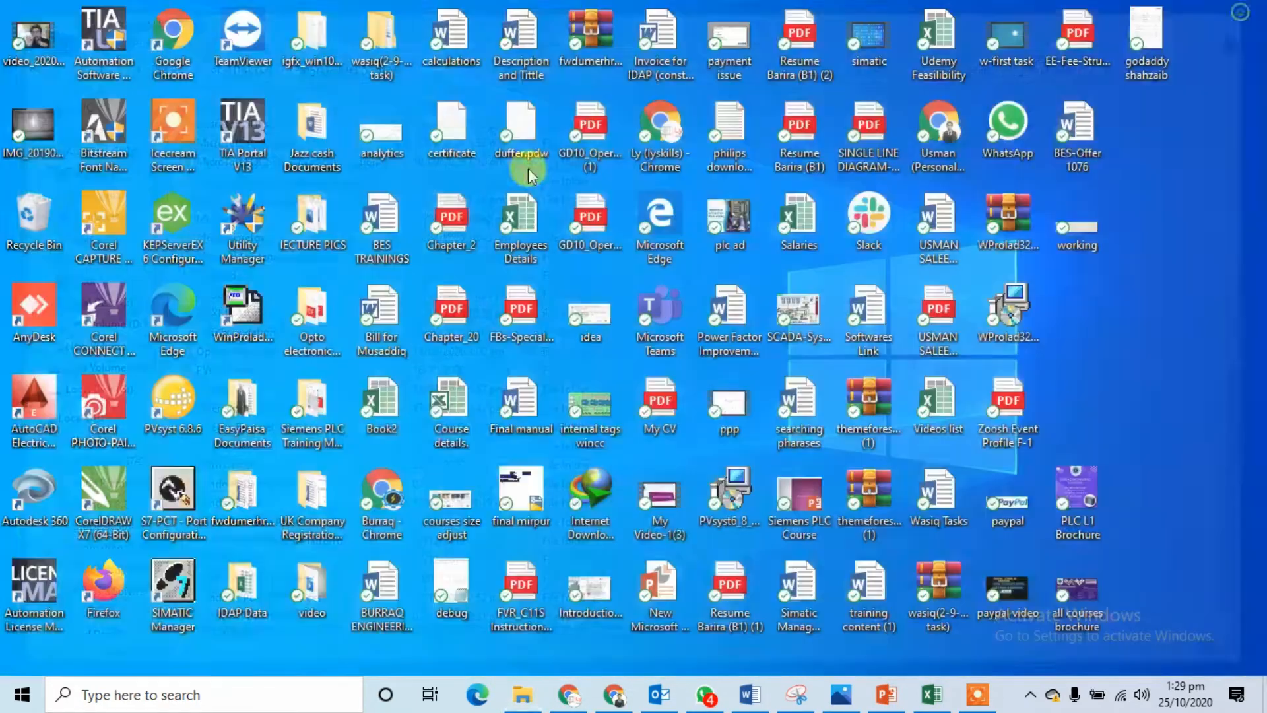
pyautogui.click(3, 708)
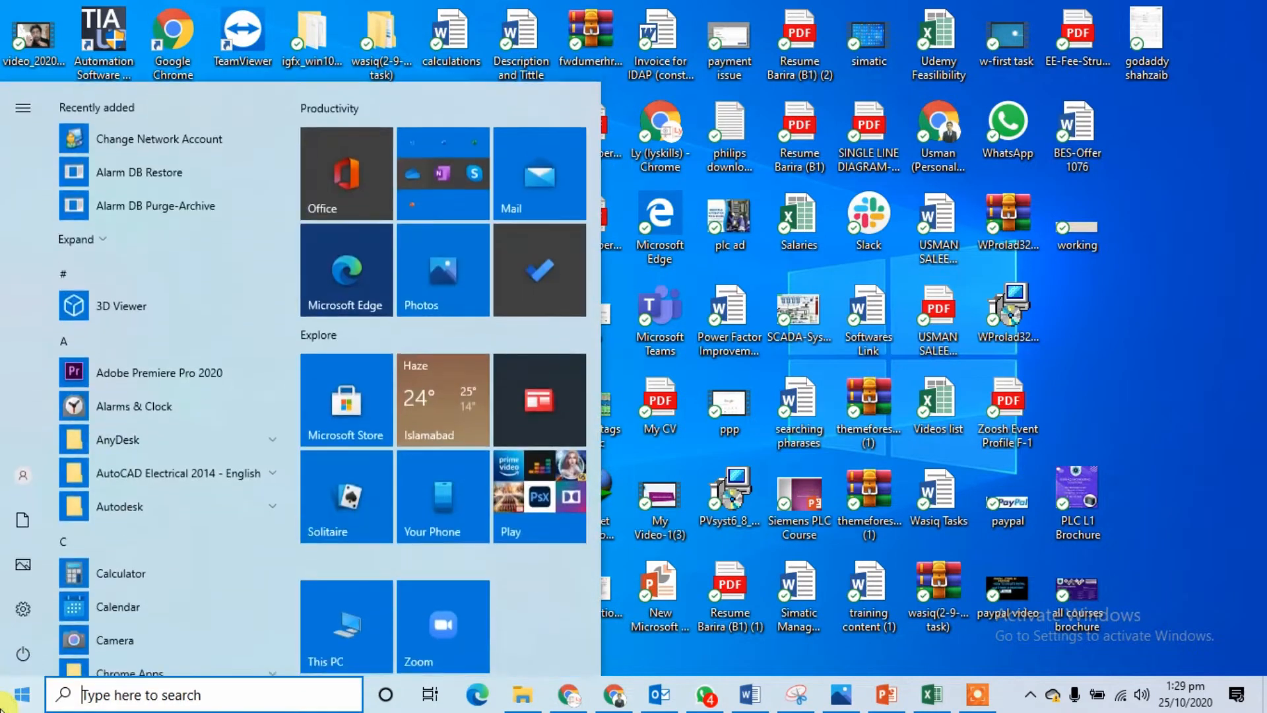
pyautogui.write('int')
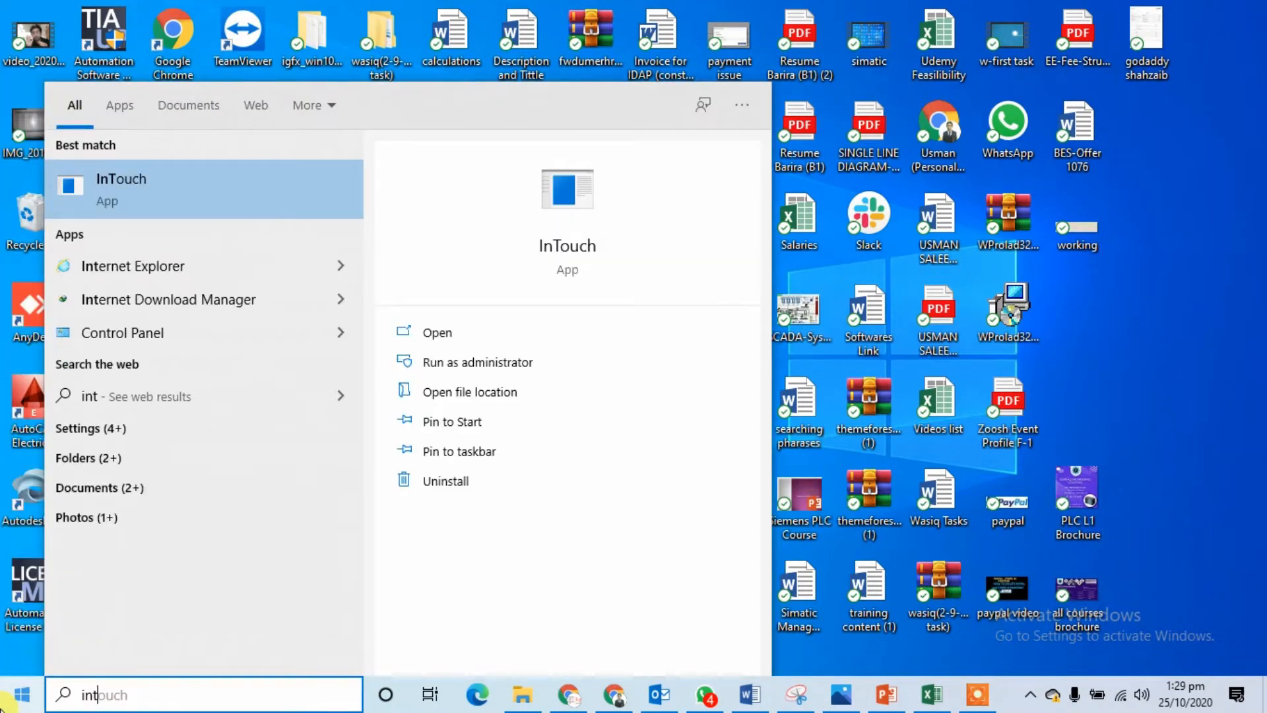
pyautogui.click(211, 184)
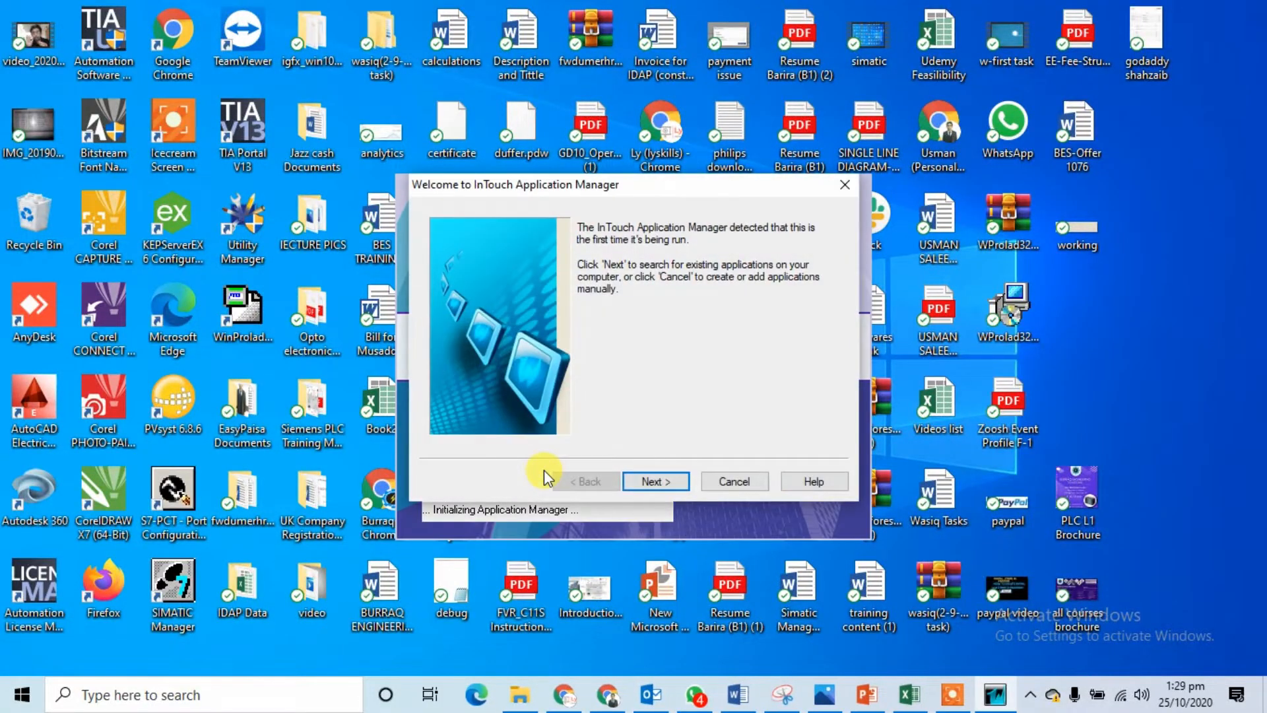
pyautogui.click(652, 482)
pyautogui.click(655, 485)
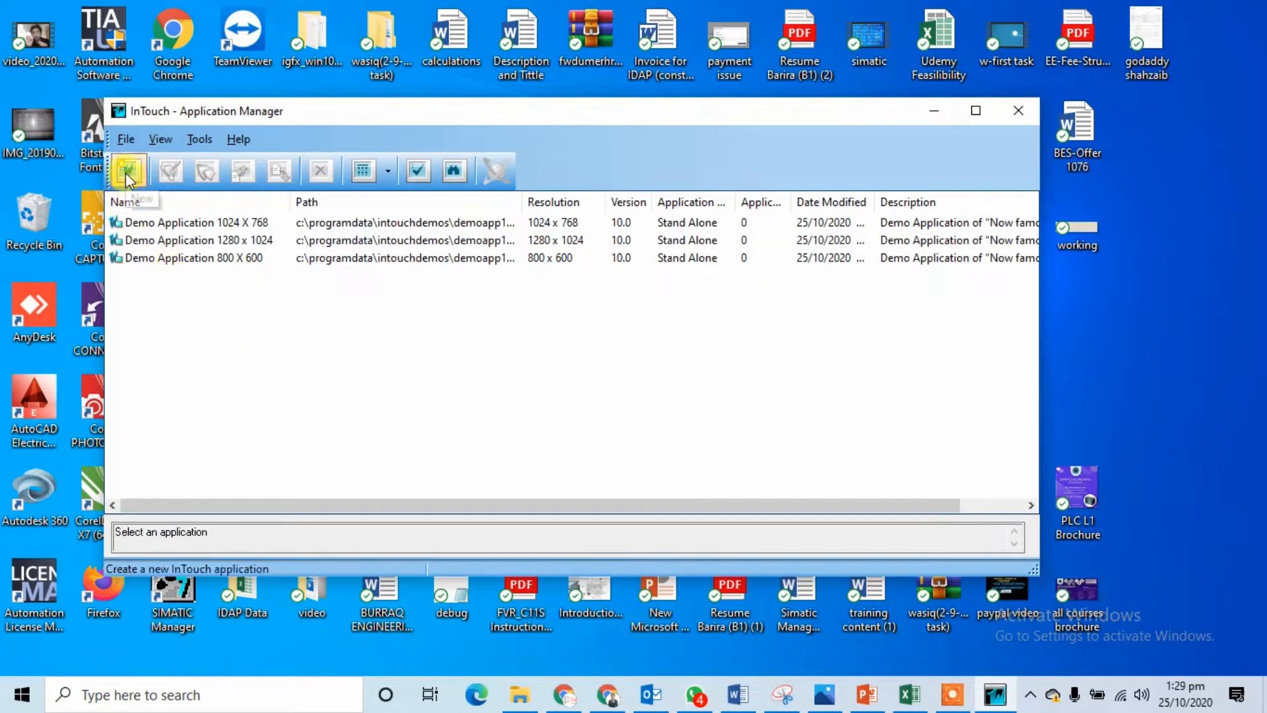
# Step: Open Demo Application 800 X 600, accept resolution conversion, and dismiss the licence errors
pyautogui.click(174, 258)
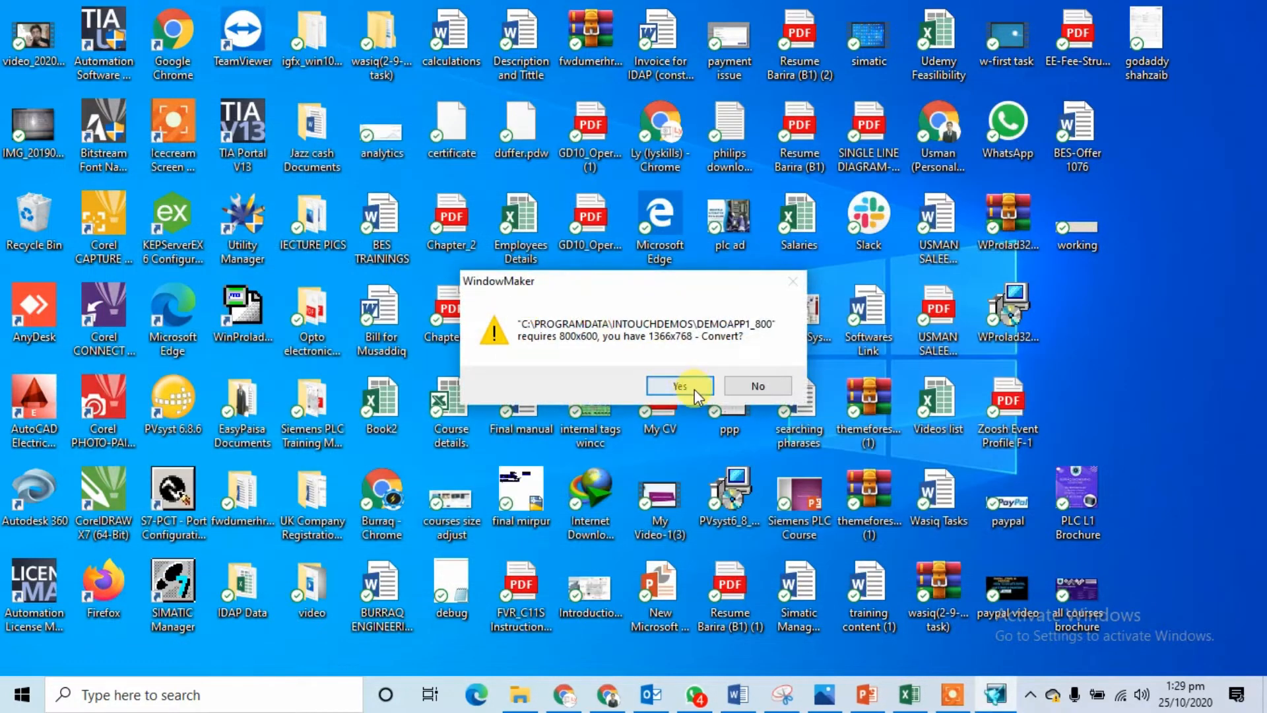
pyautogui.click(687, 388)
pyautogui.click(795, 390)
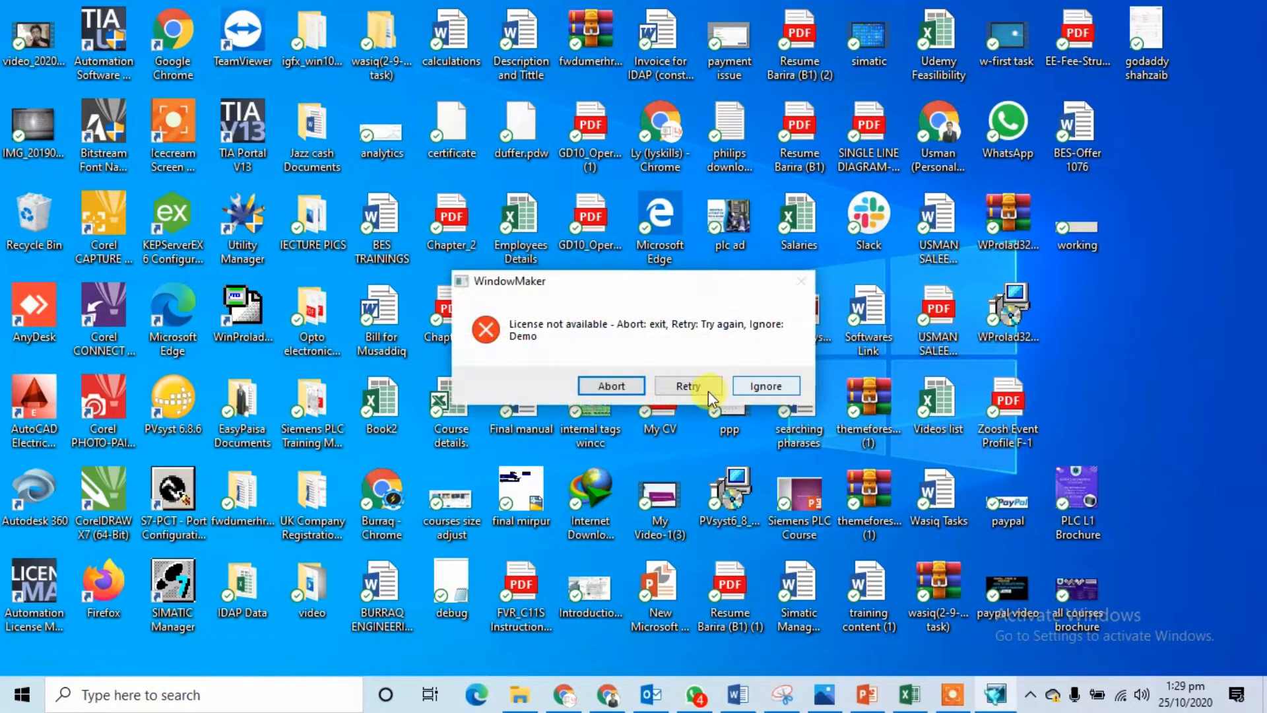
pyautogui.click(756, 390)
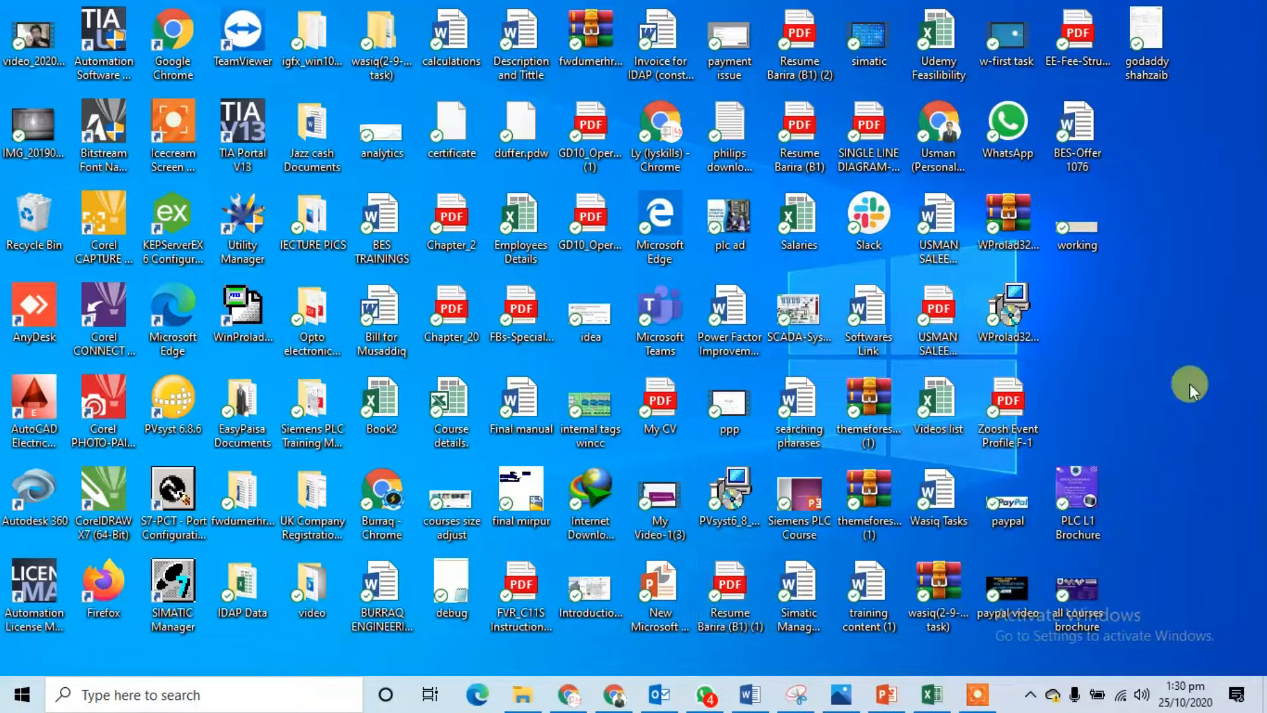
pyautogui.rightClick(1155, 332)
pyautogui.click(1152, 365)
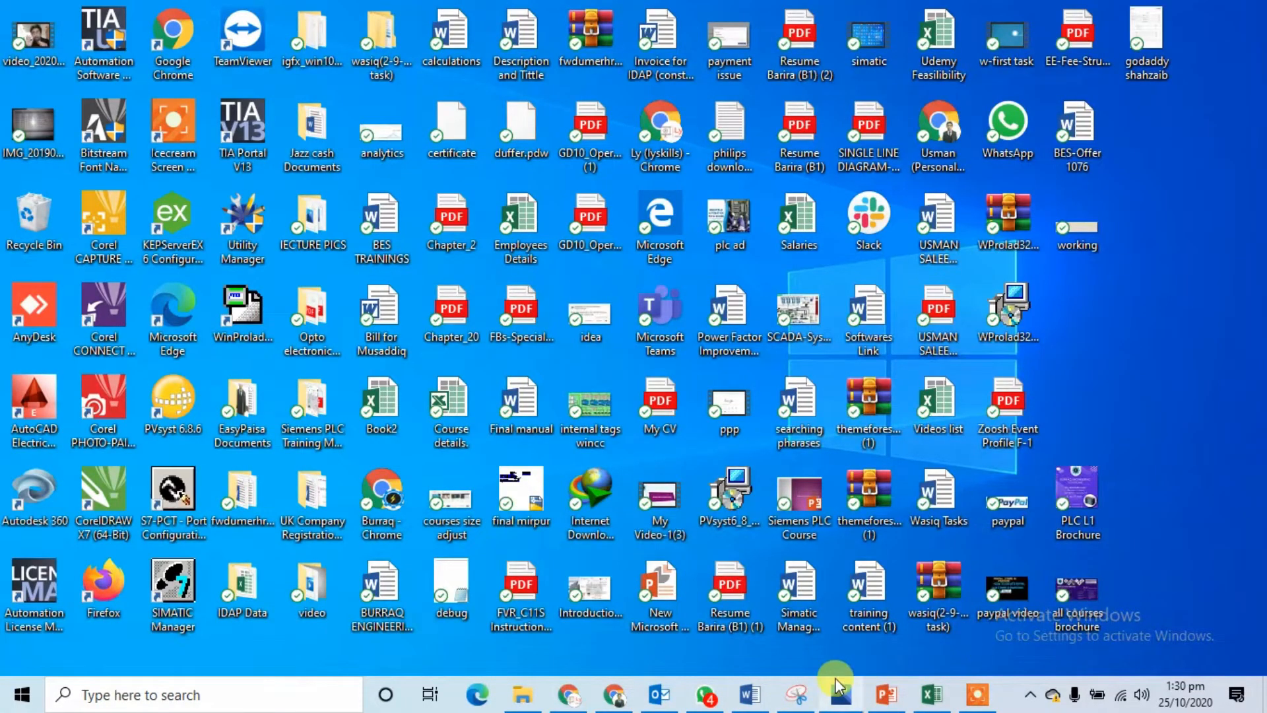
pyautogui.moveTo(834, 679)
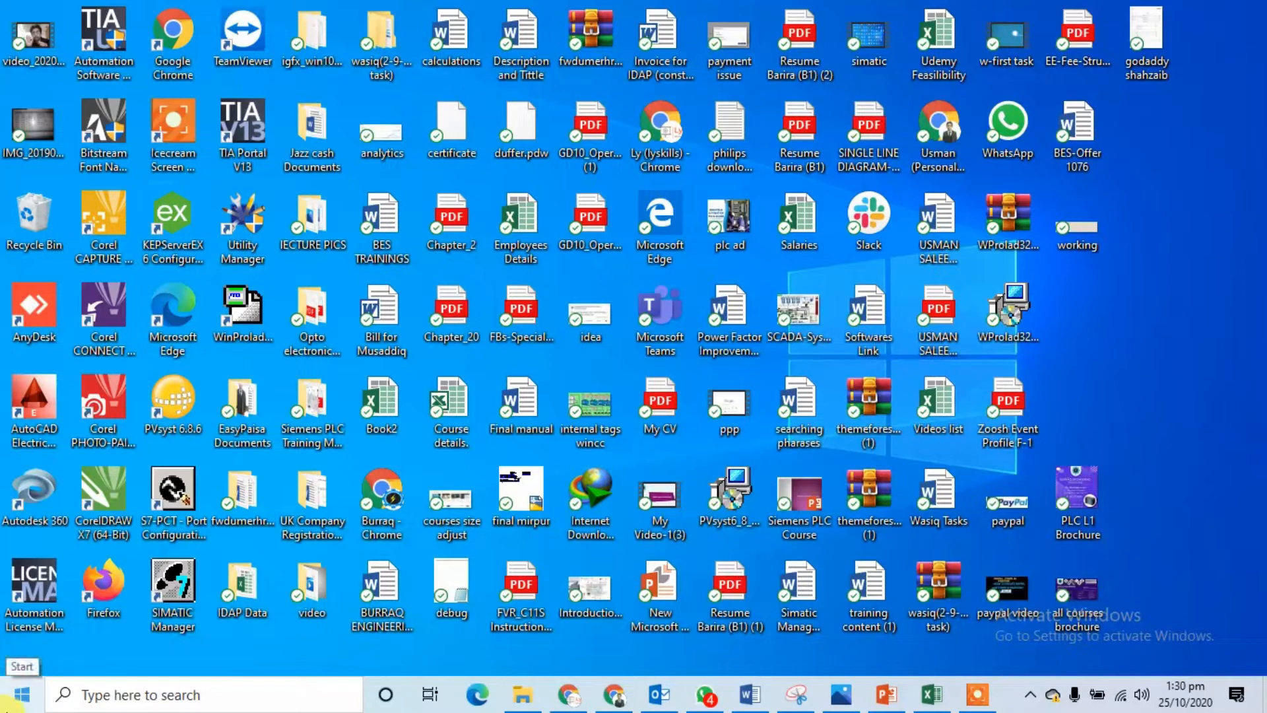
pyautogui.click(9, 703)
pyautogui.write('int')
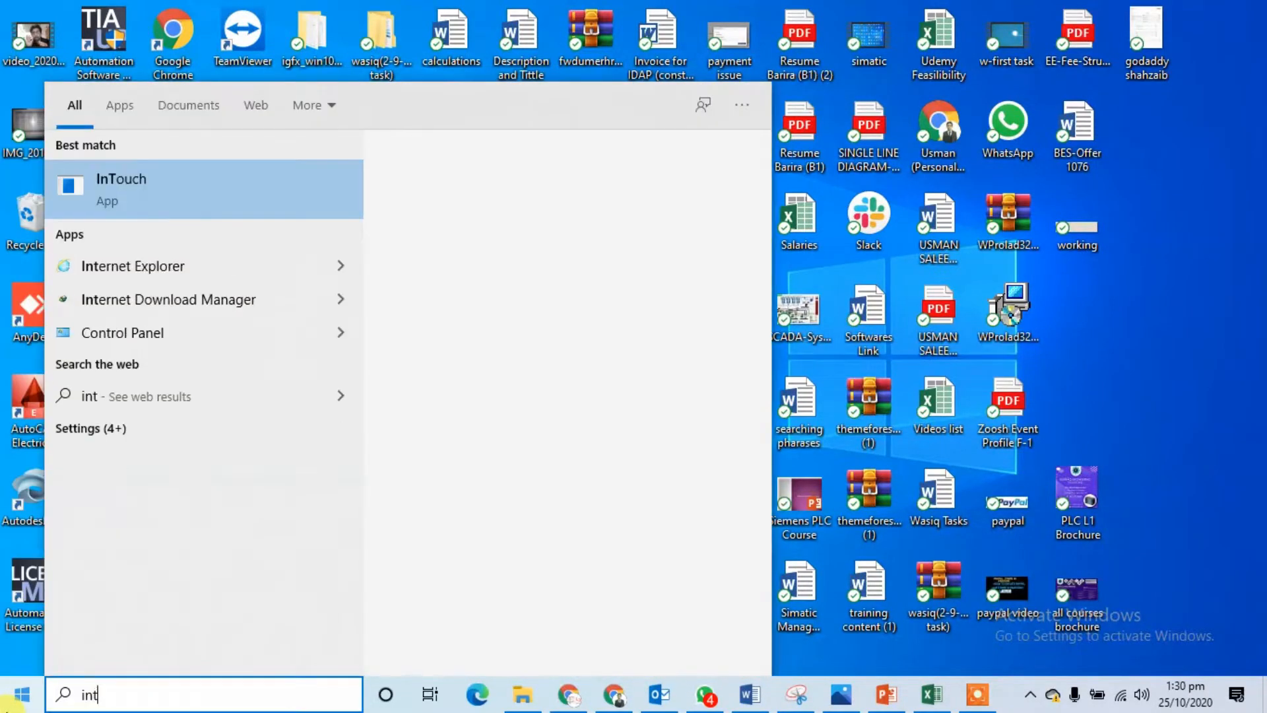
pyautogui.write('ouch')
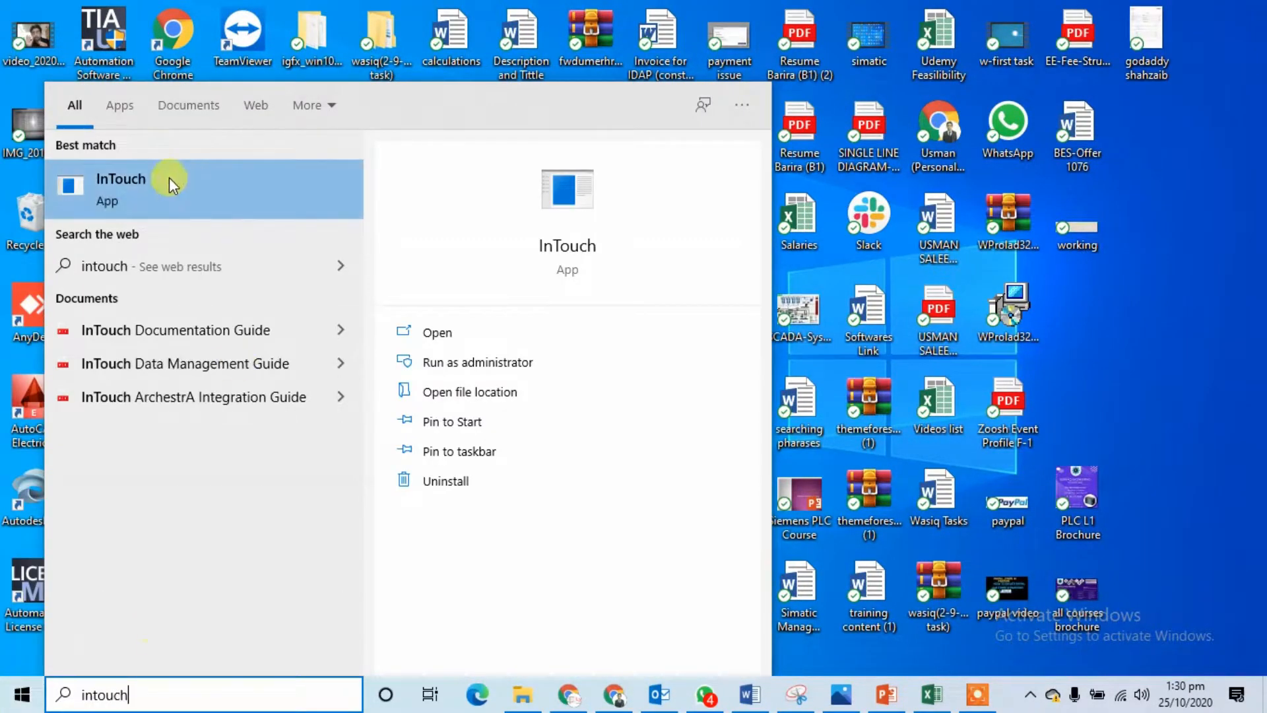
pyautogui.click(152, 196)
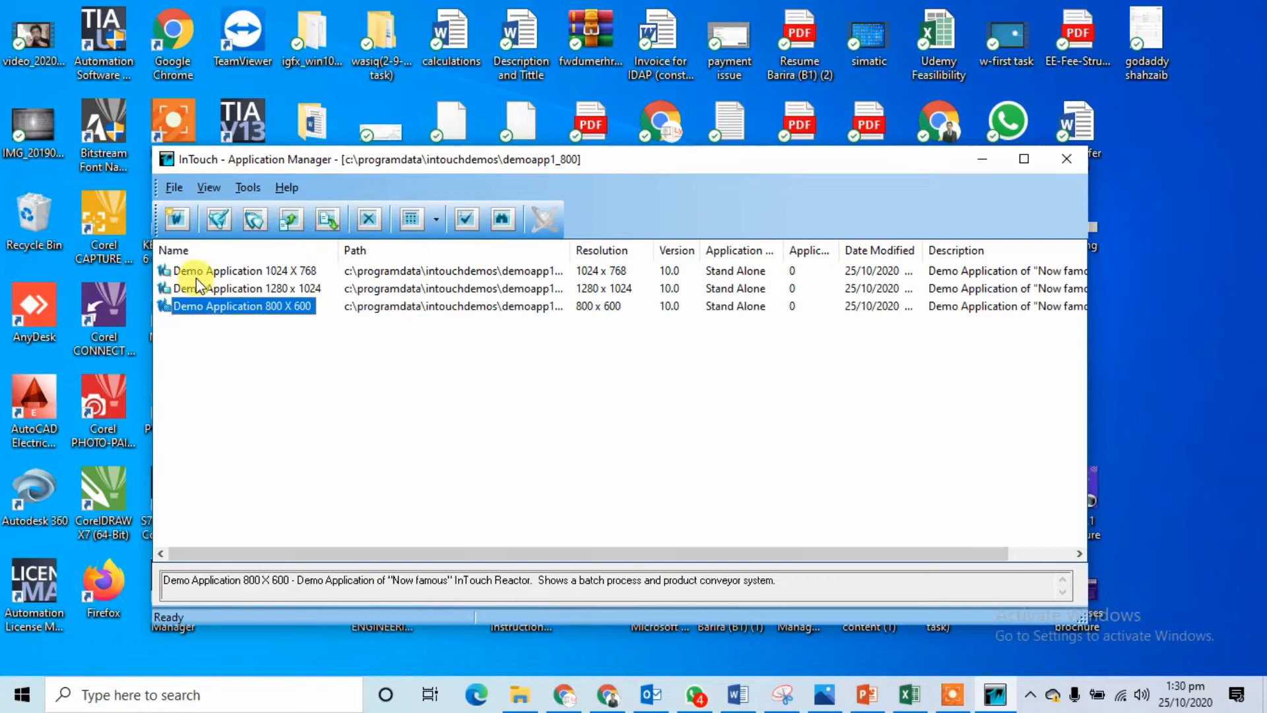
pyautogui.doubleClick(196, 272)
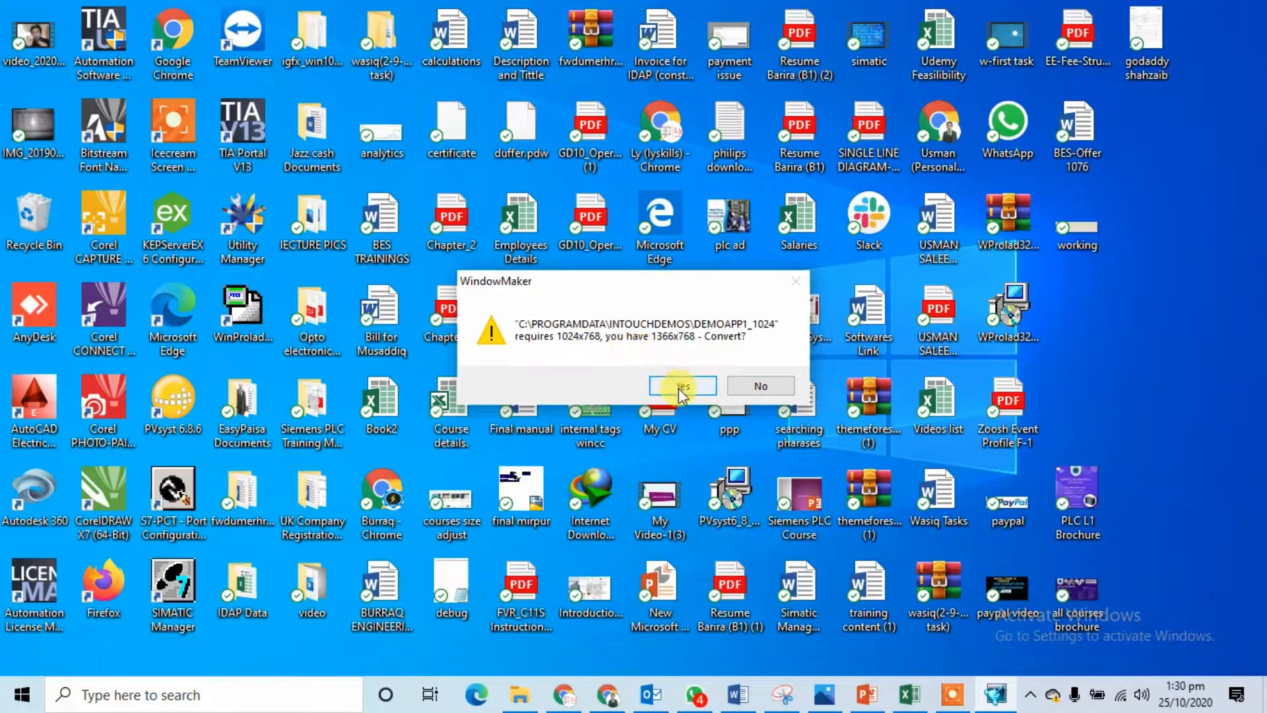
pyautogui.click(774, 390)
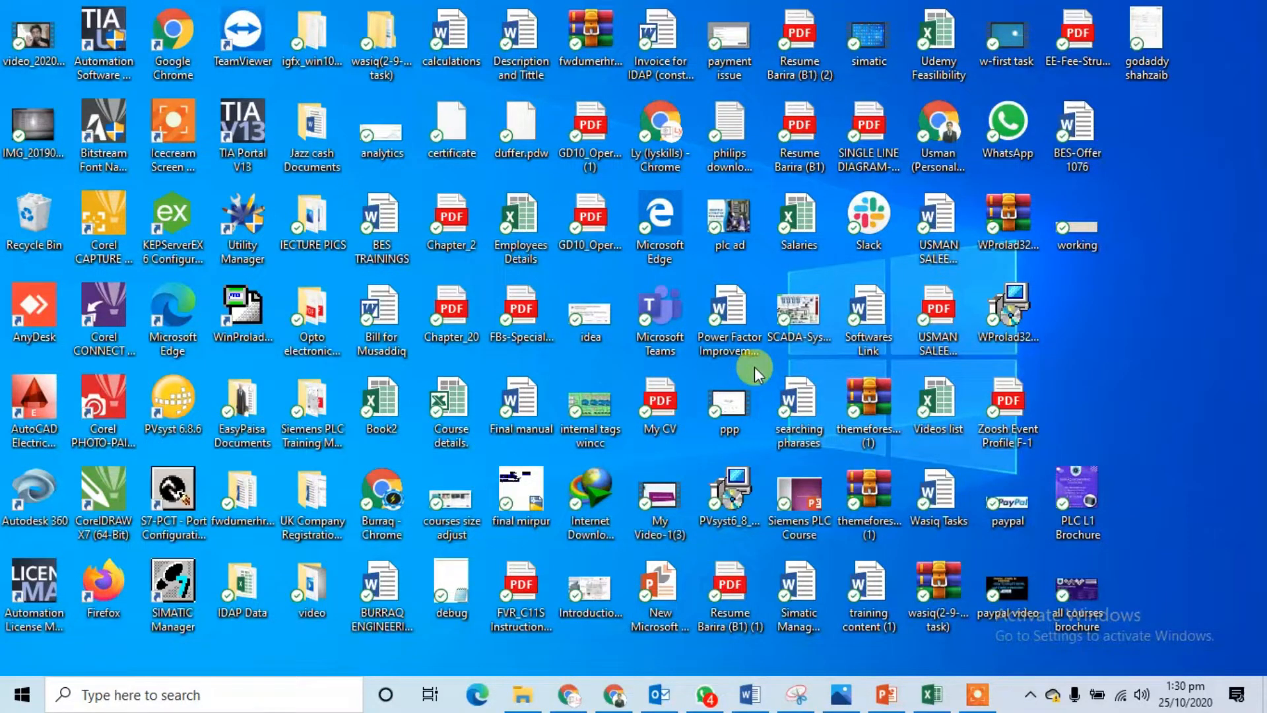
pyautogui.click(752, 693)
pyautogui.click(756, 692)
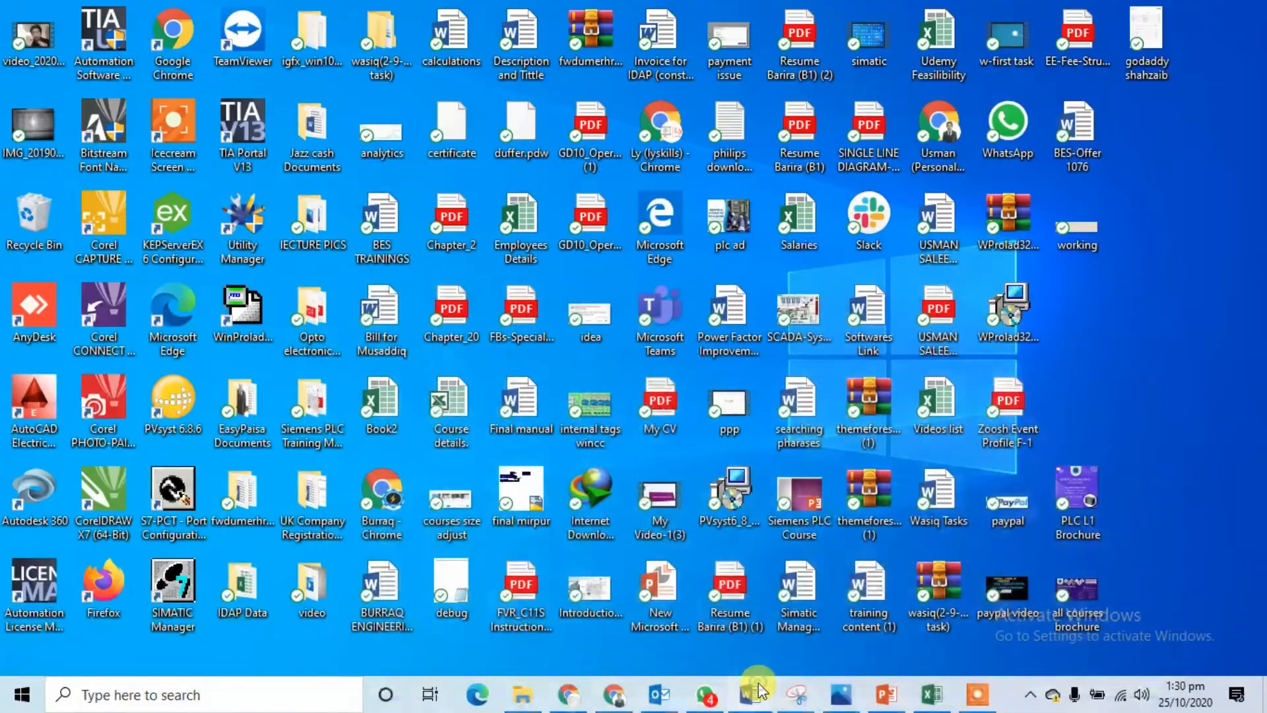
# Step: Pin InTouch to the taskbar and run it as administrator
pyautogui.click(16, 701)
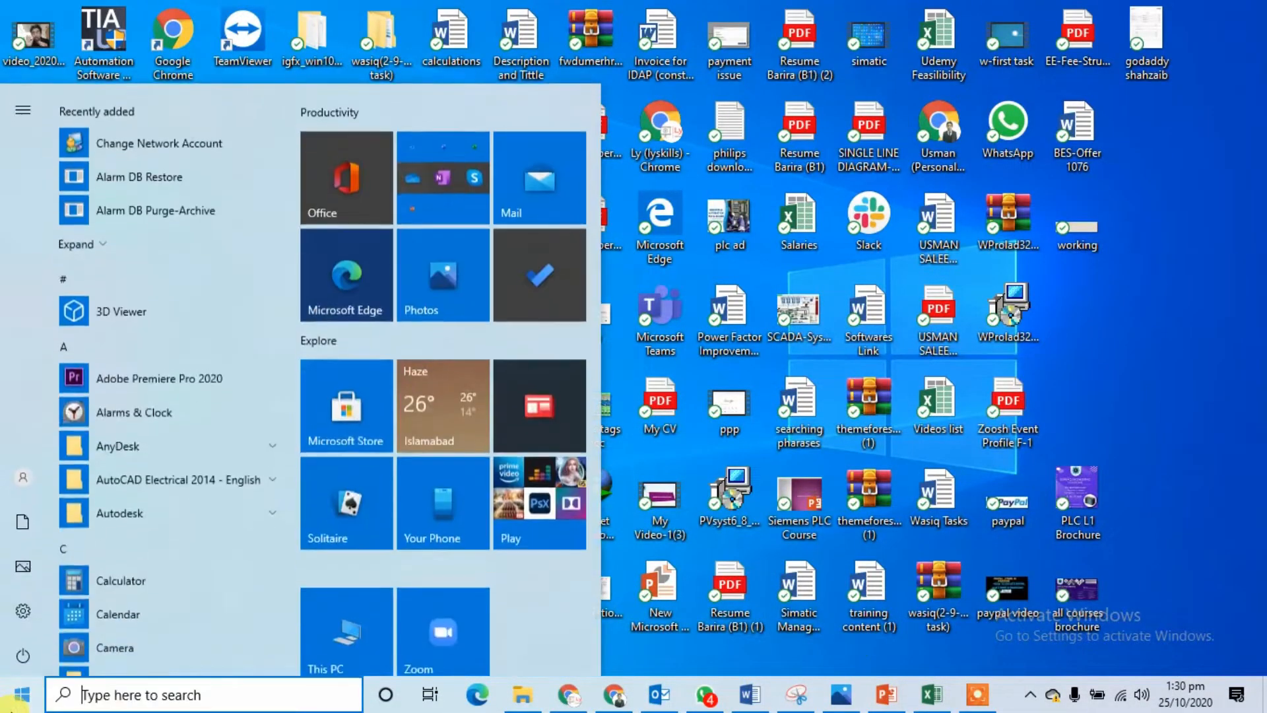
pyautogui.write('int')
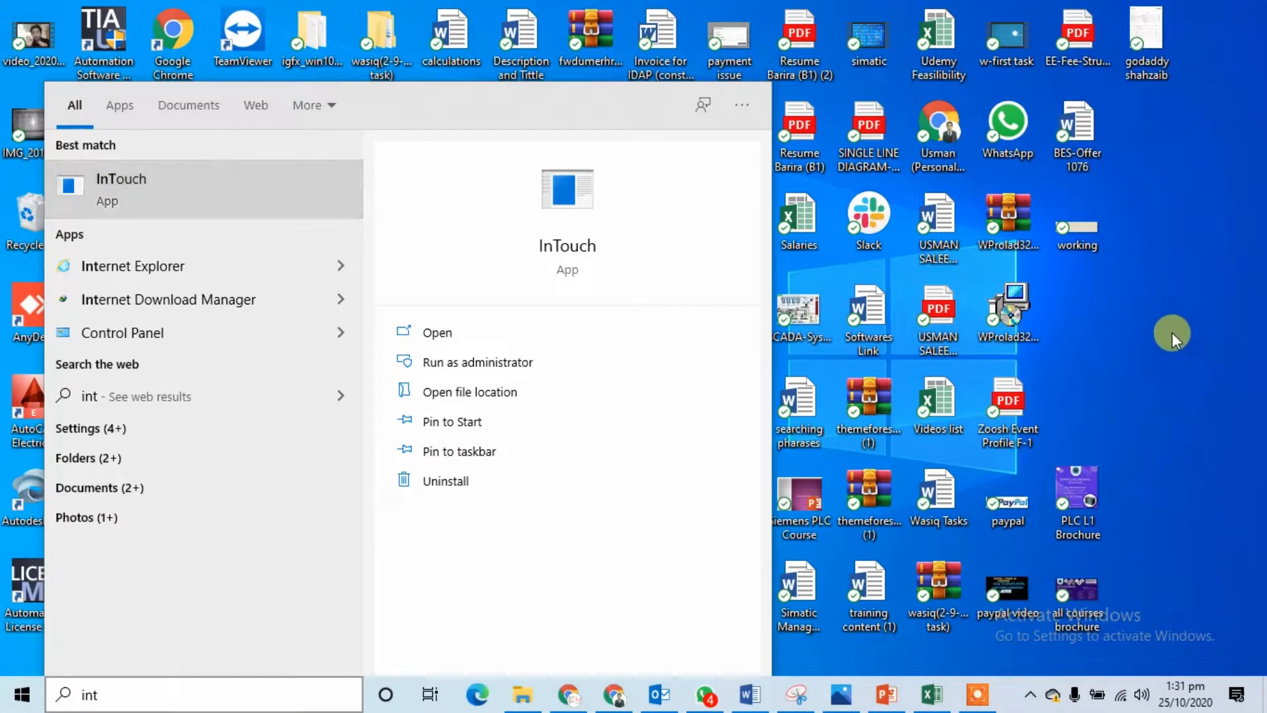
pyautogui.rightClick(265, 200)
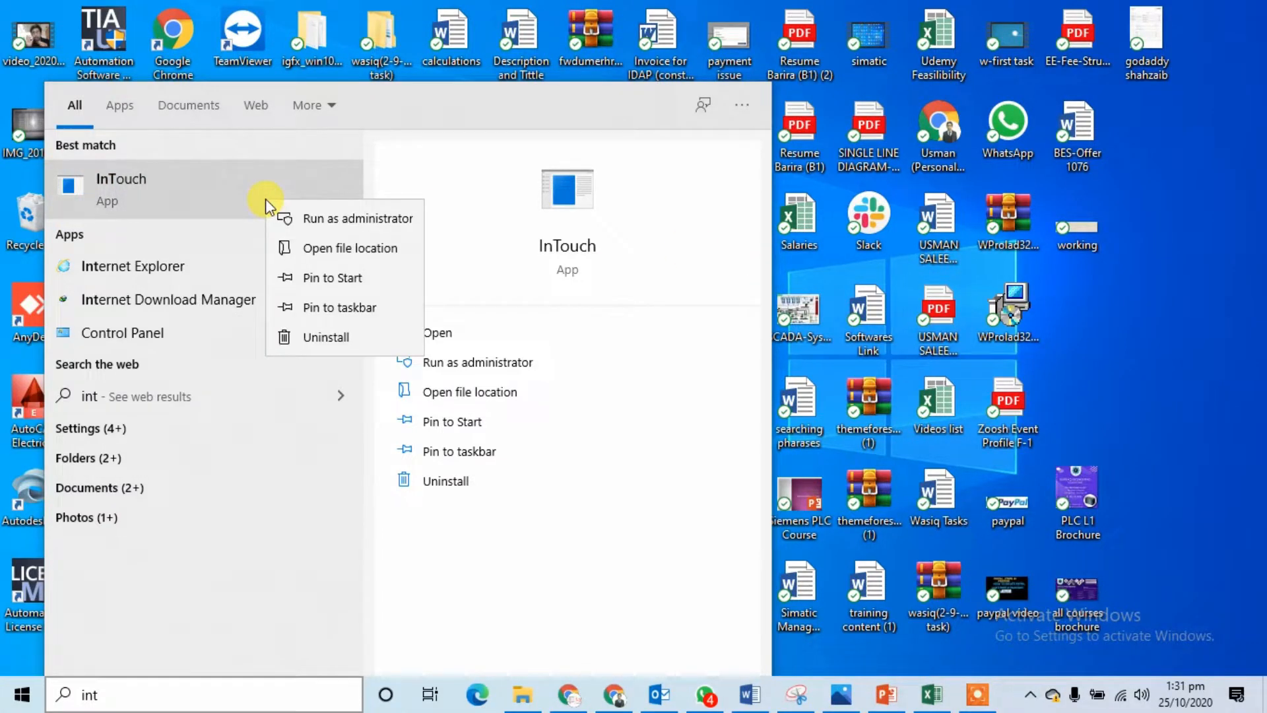
pyautogui.click(341, 308)
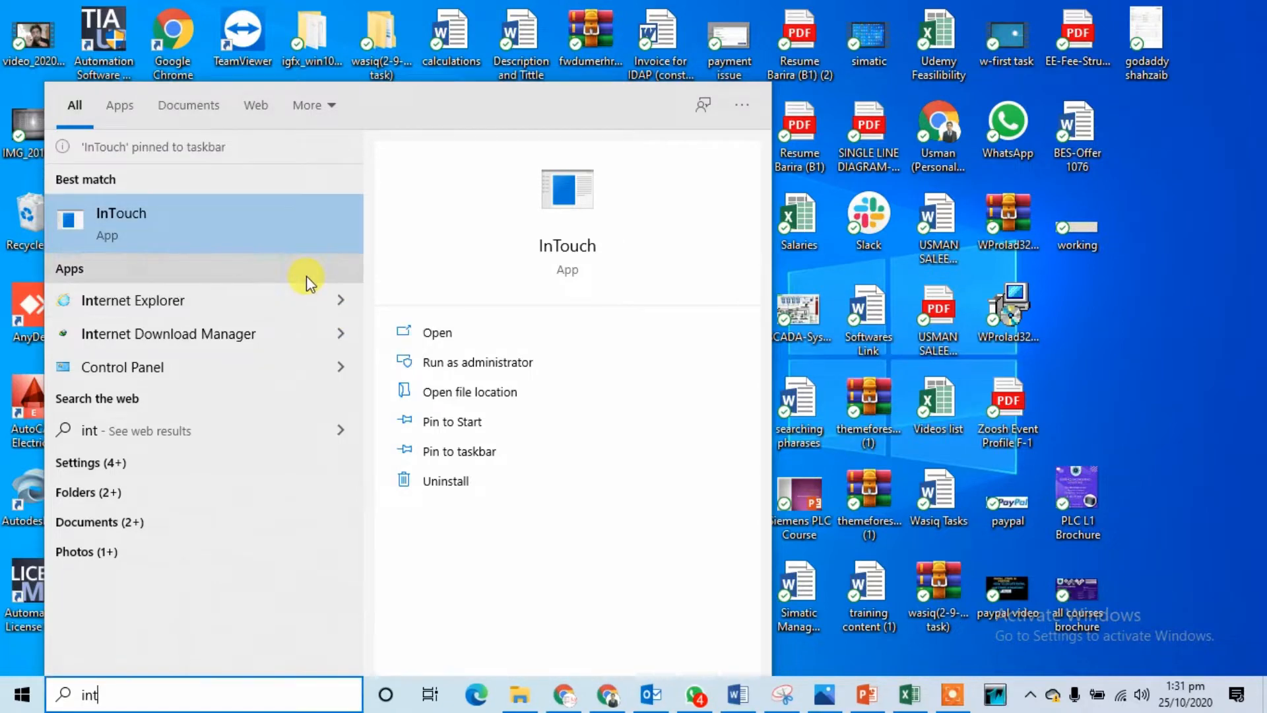
pyautogui.rightClick(207, 231)
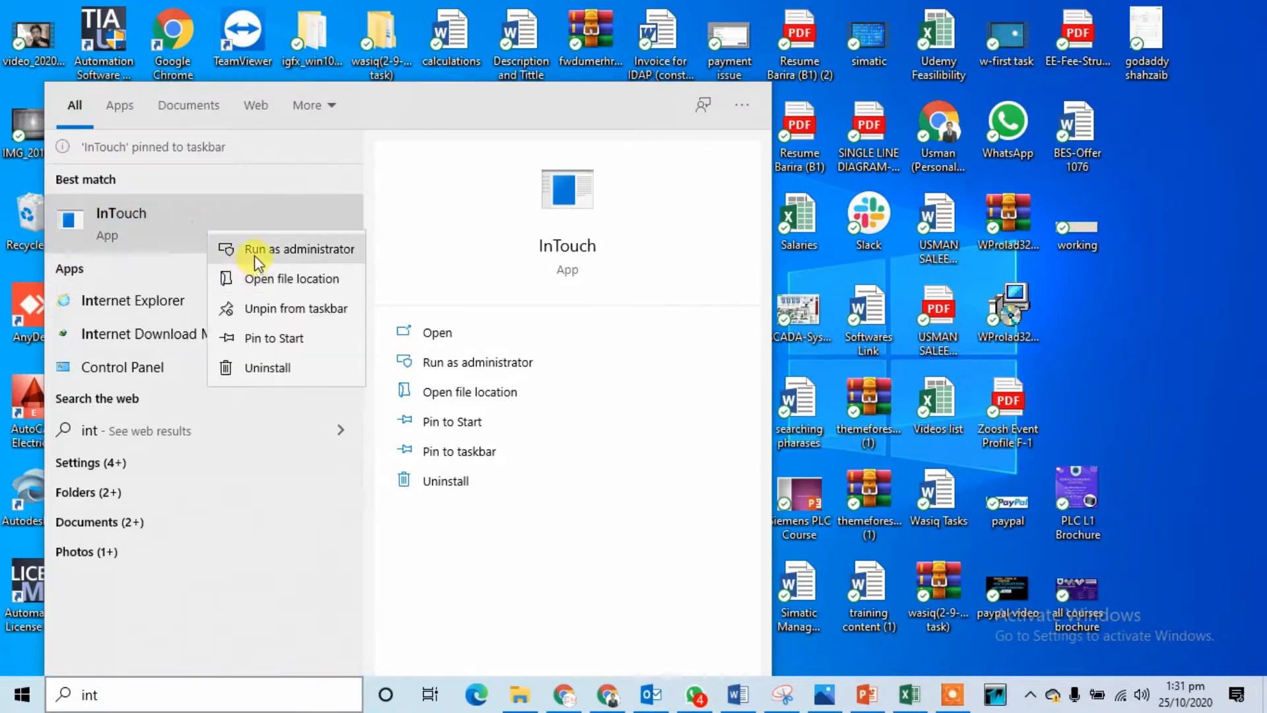
pyautogui.click(254, 254)
pyautogui.click(516, 474)
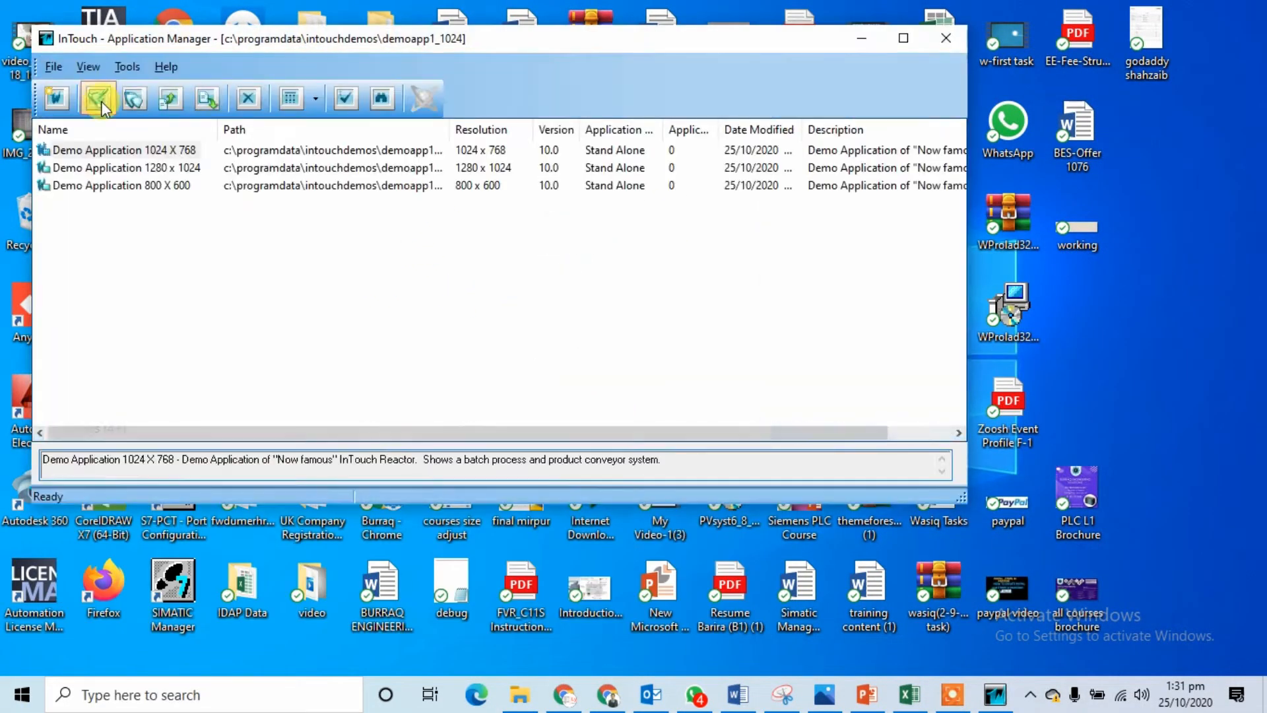
# Step: Create 'New InTouch application' with the default wizard settings and open it
pyautogui.click(101, 101)
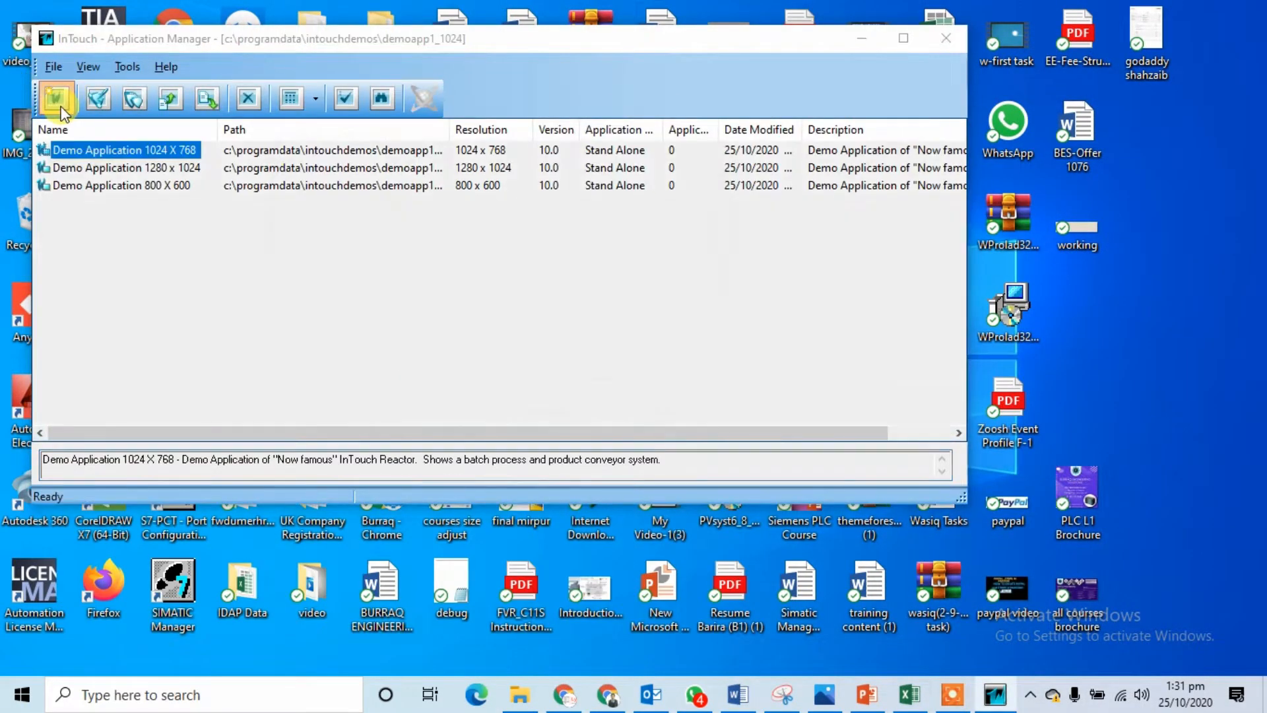
pyautogui.click(536, 415)
pyautogui.click(537, 416)
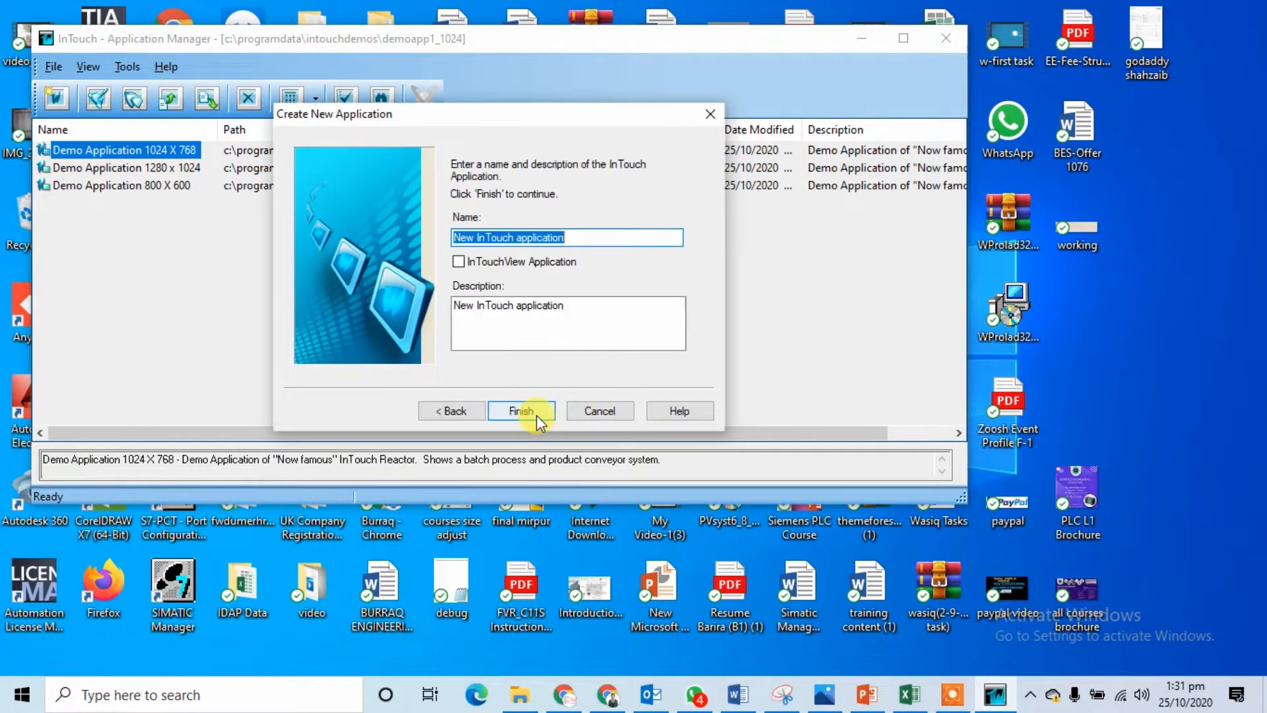
pyautogui.click(536, 415)
pyautogui.doubleClick(106, 202)
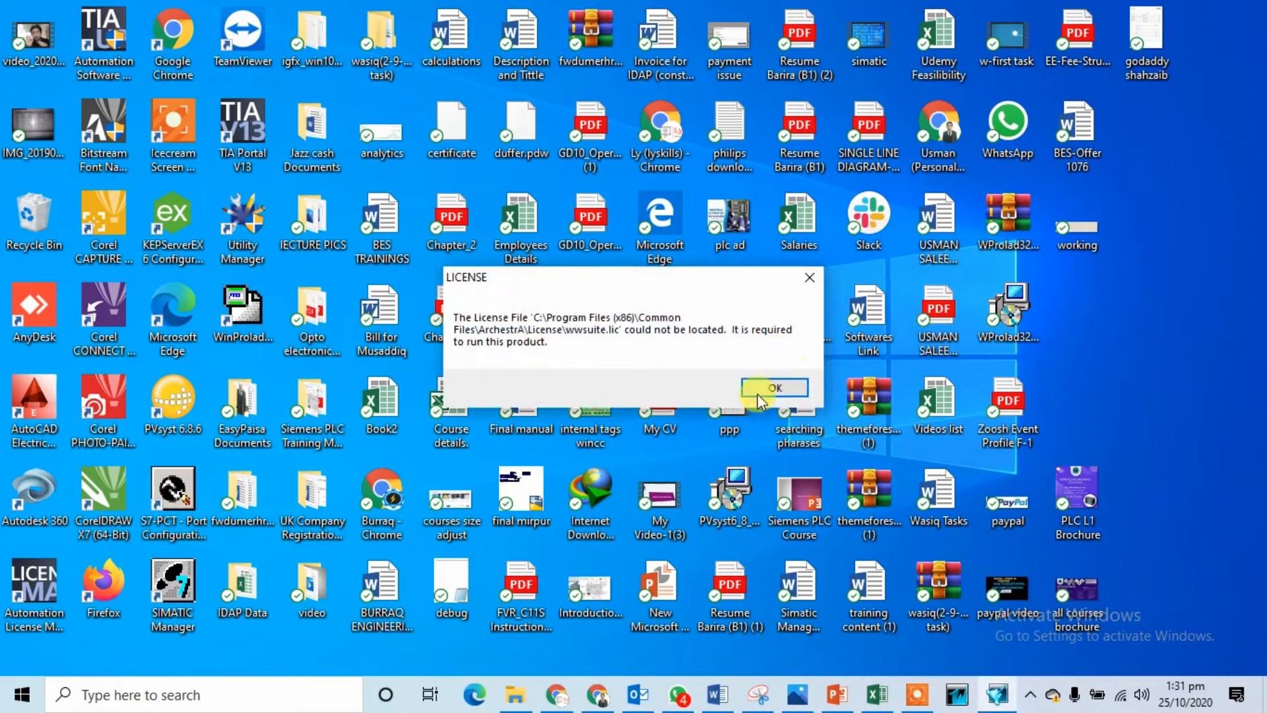
# Step: Dismiss the license warnings to enter WindowMaker in demo mode, then close it from the taskbar
pyautogui.click(766, 389)
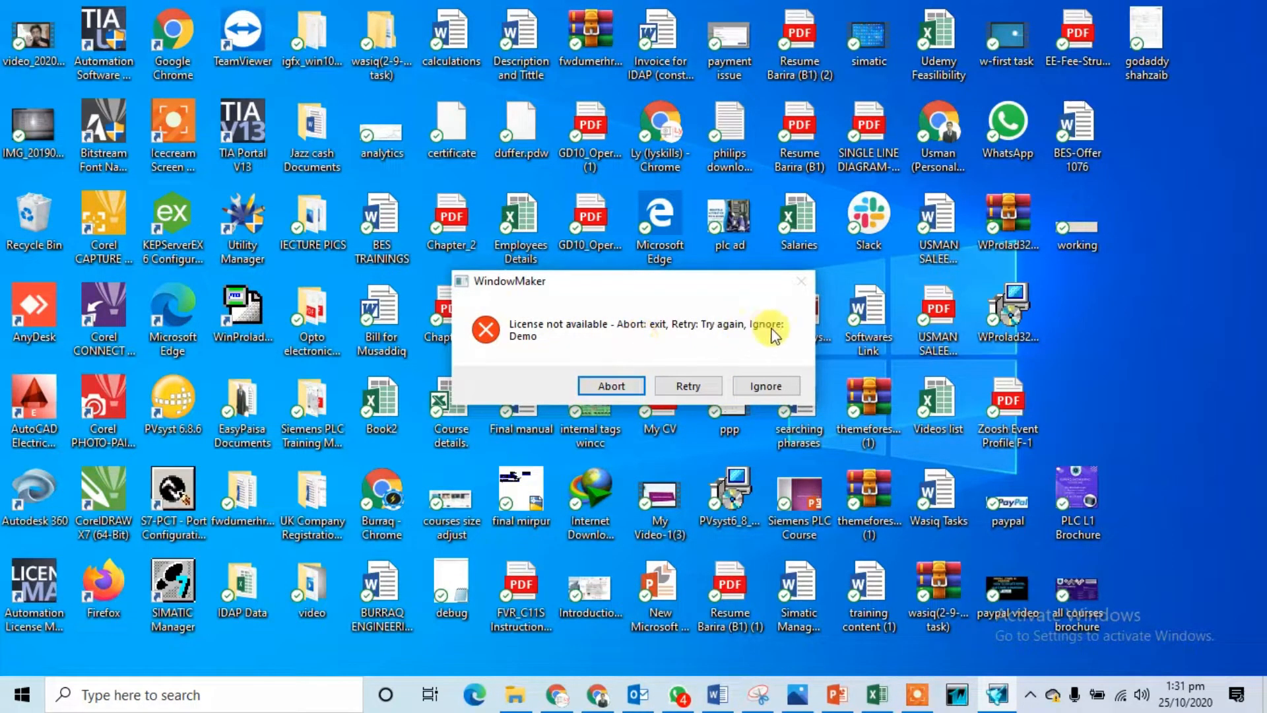
pyautogui.click(767, 386)
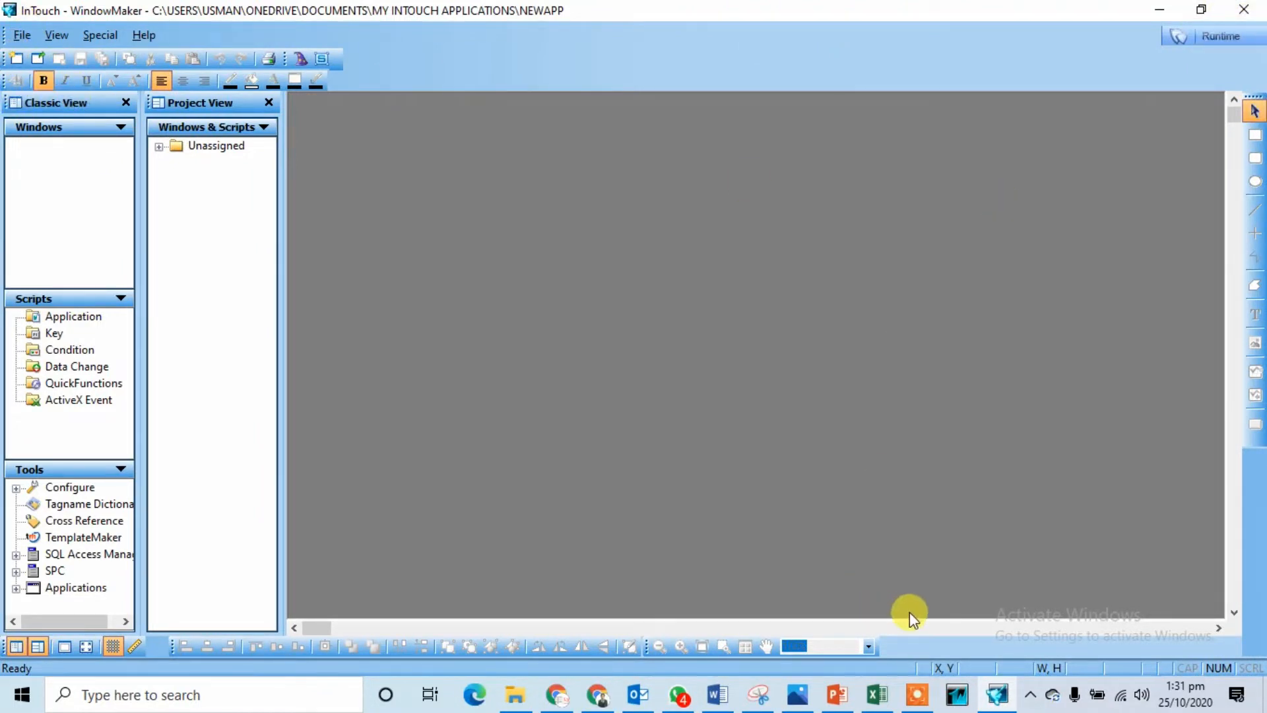
pyautogui.click(959, 693)
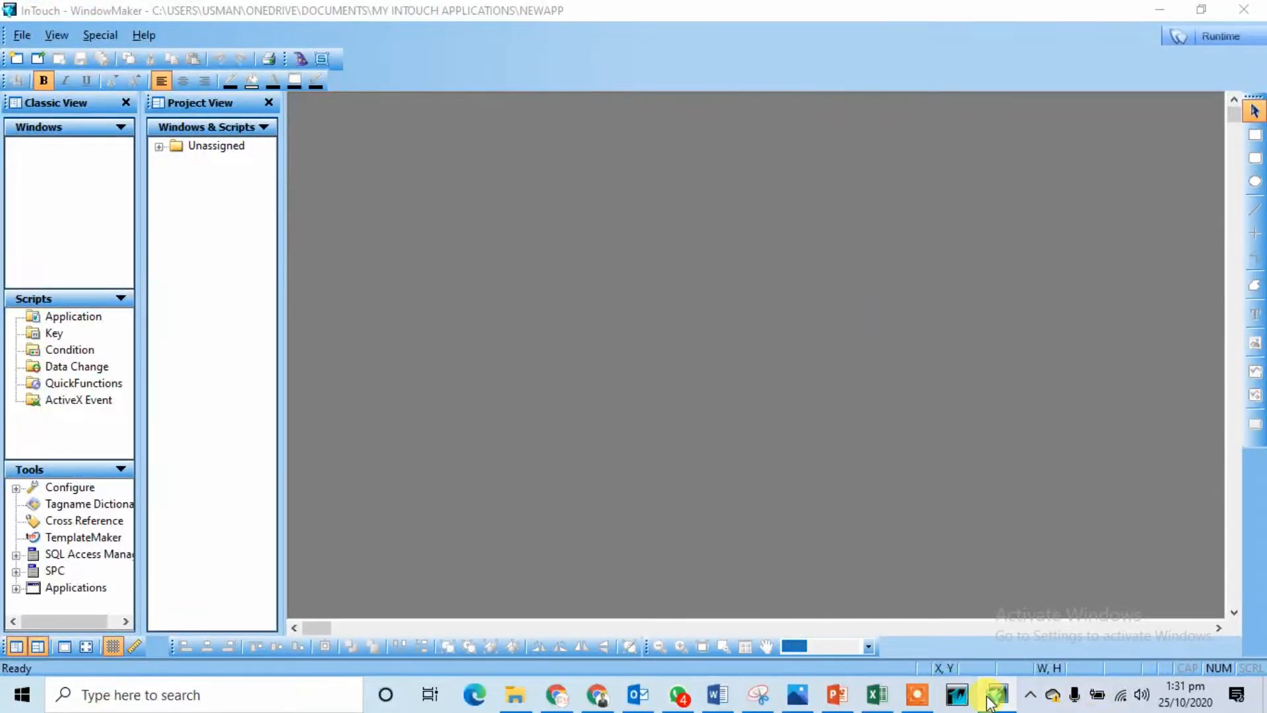
pyautogui.click(996, 695)
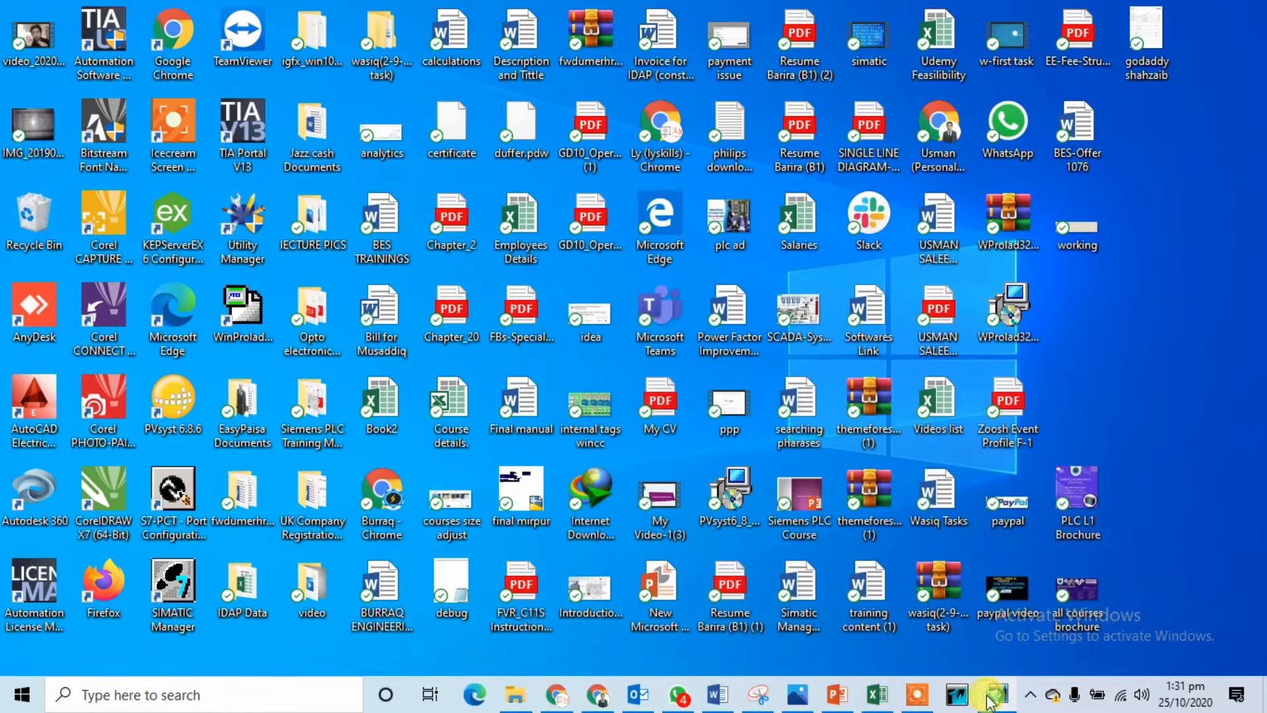
# Step: Shut down WindowMaker and reopen Demo Application 1280 x 1024 unconverted, in demo mode
pyautogui.click(988, 697)
pyautogui.click(1254, 9)
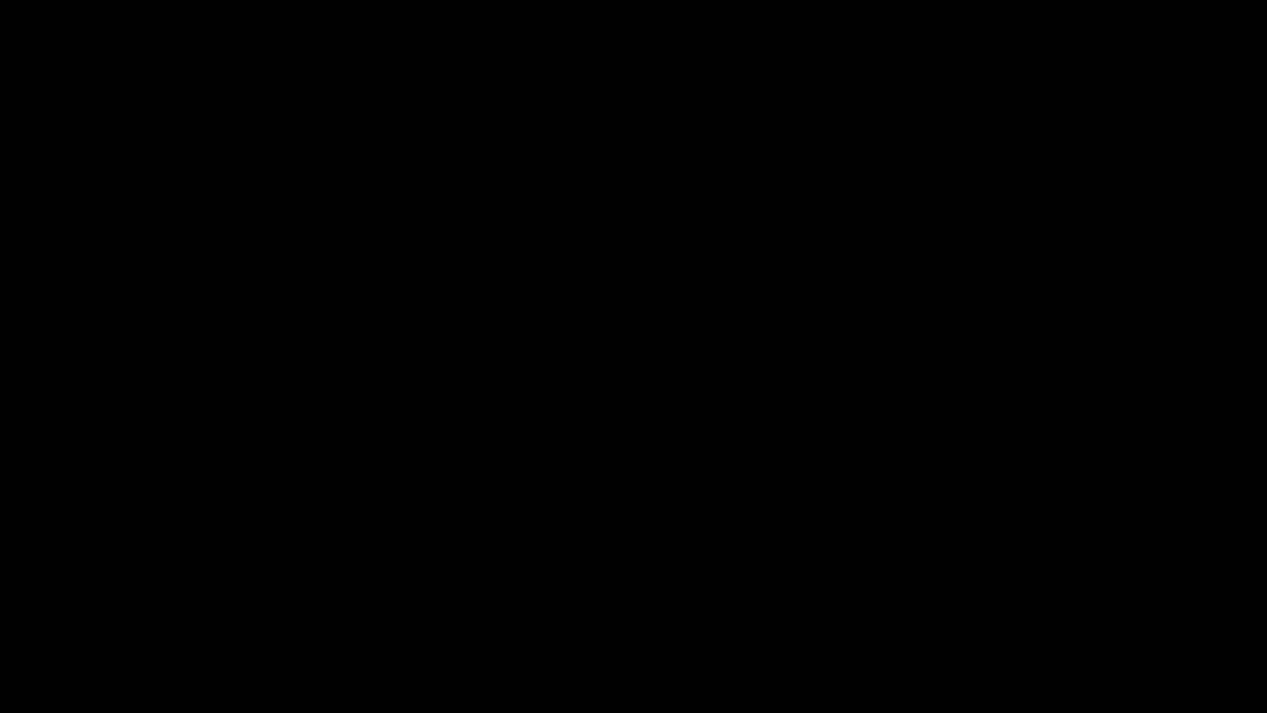
pyautogui.click(569, 486)
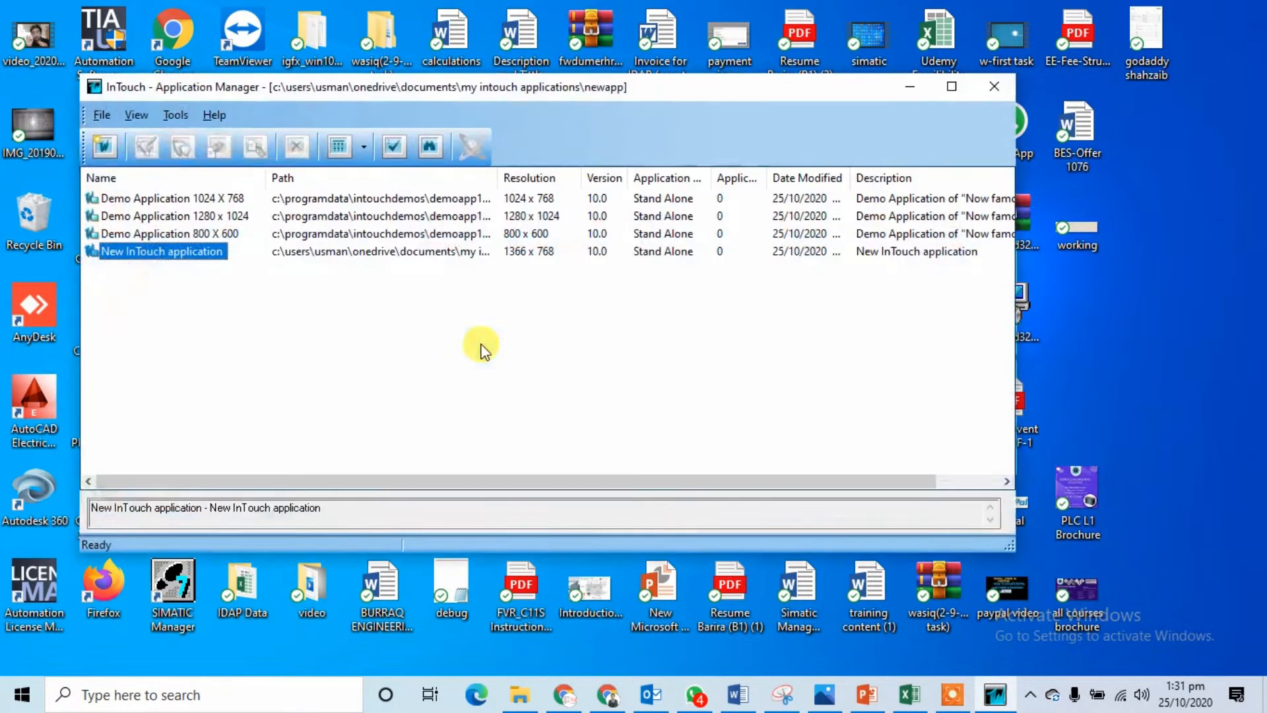
pyautogui.click(176, 216)
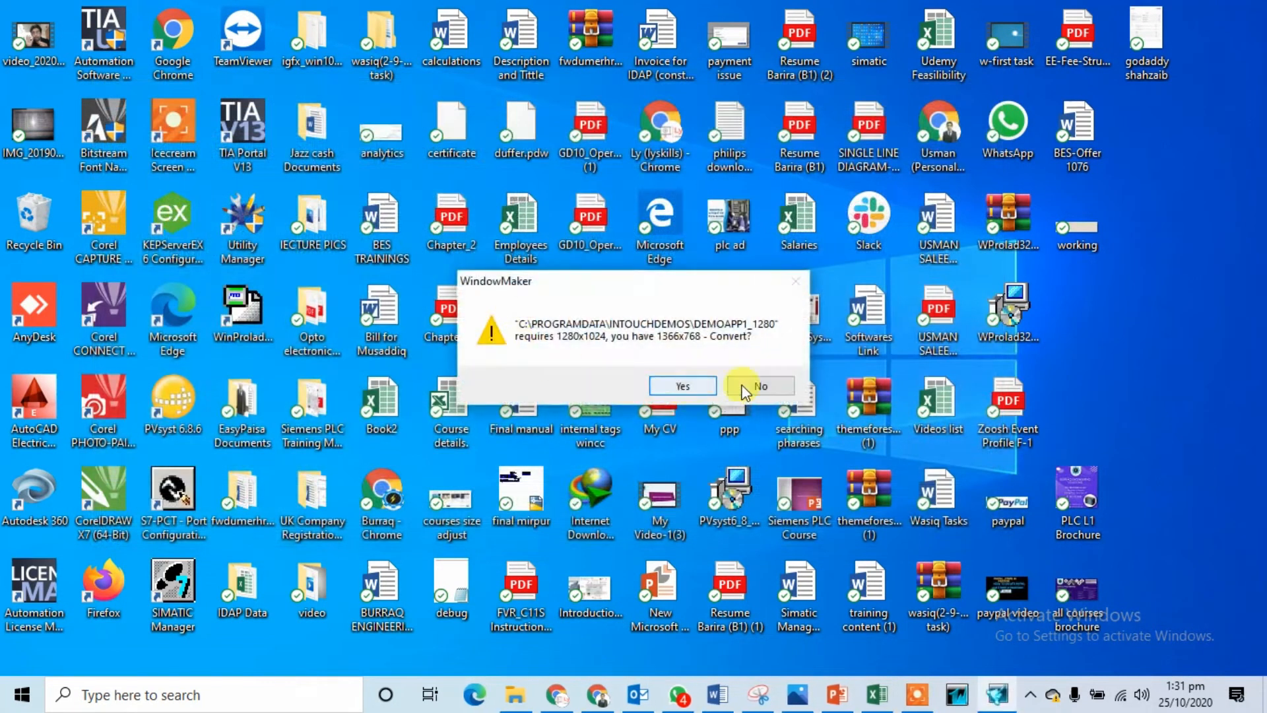
pyautogui.click(745, 388)
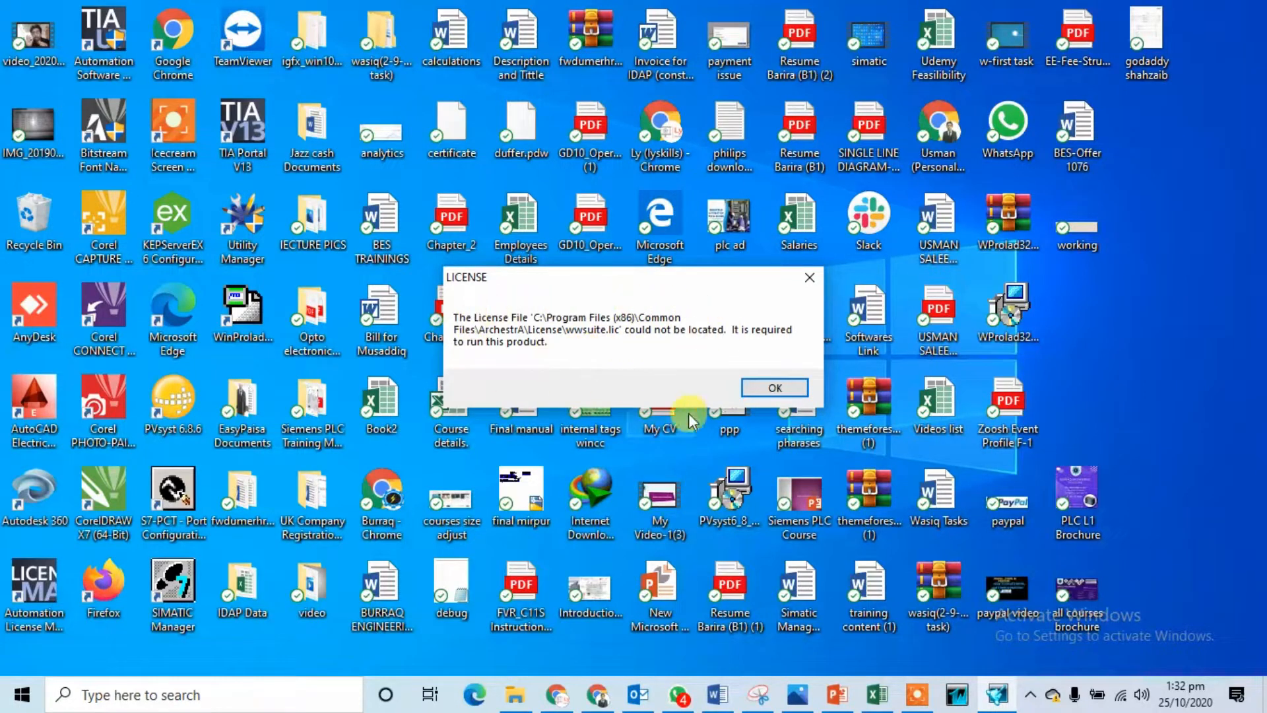
pyautogui.click(769, 389)
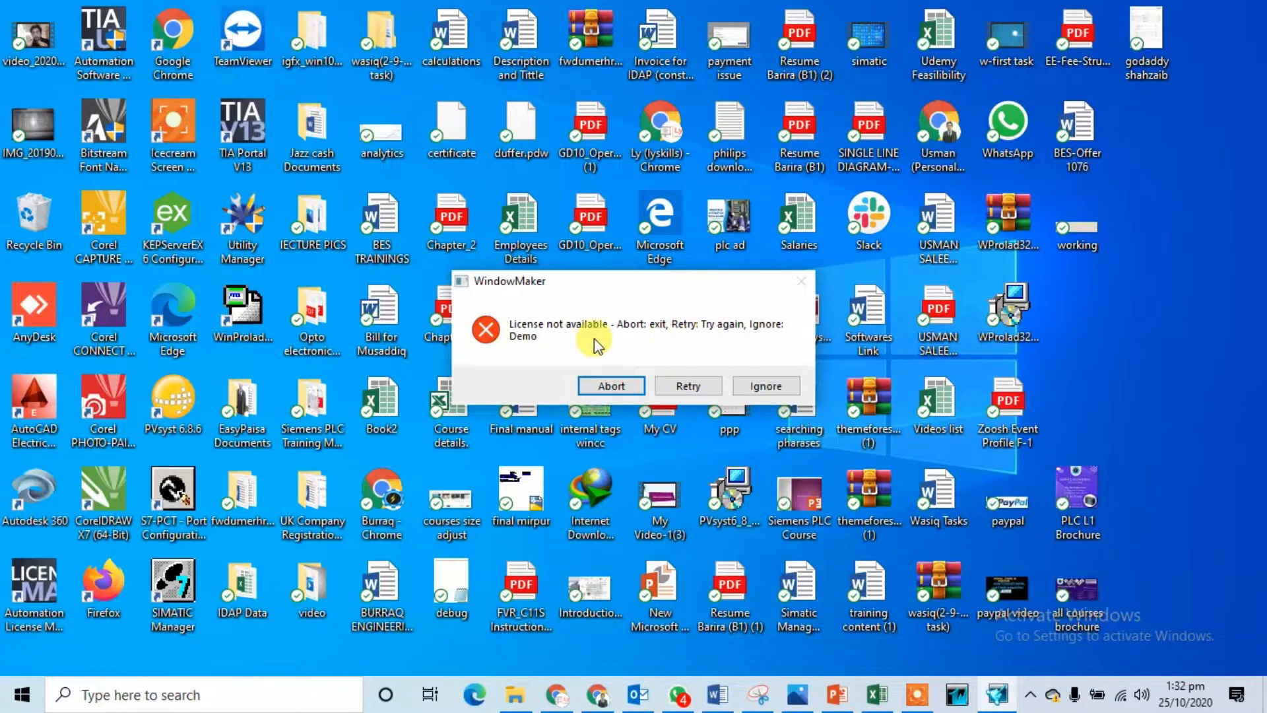
pyautogui.click(764, 387)
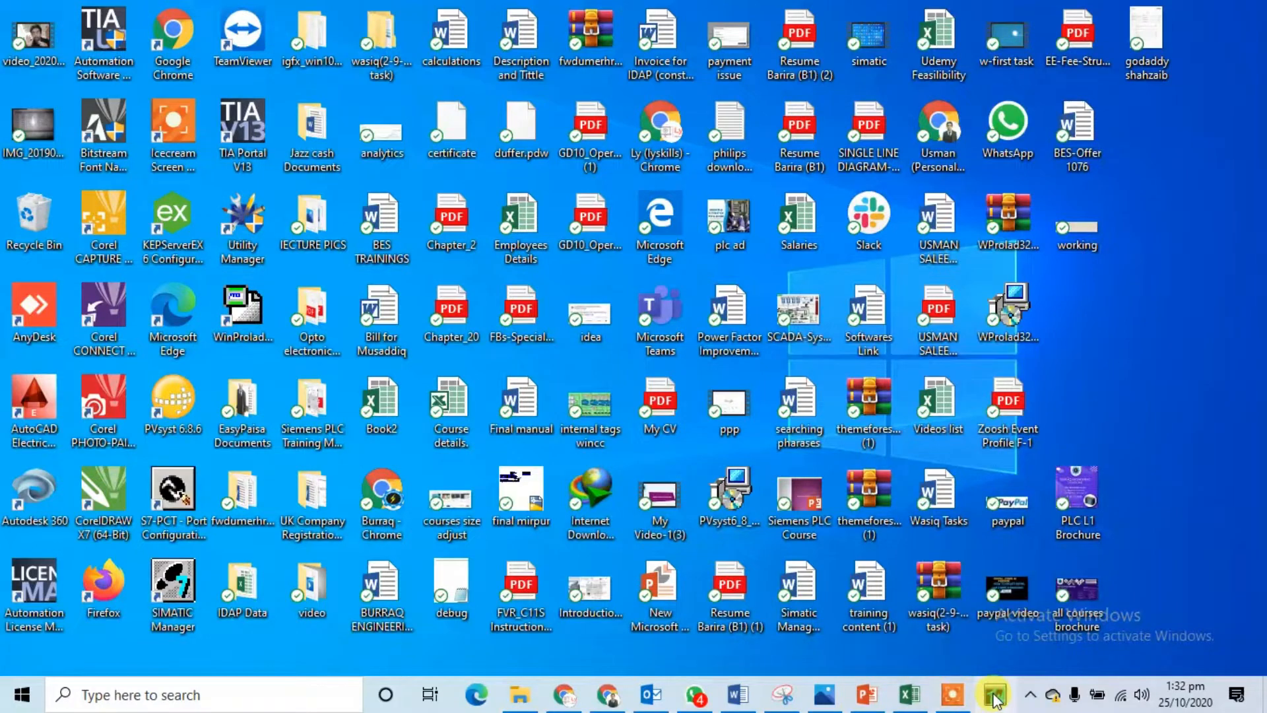
pyautogui.rightClick(1160, 277)
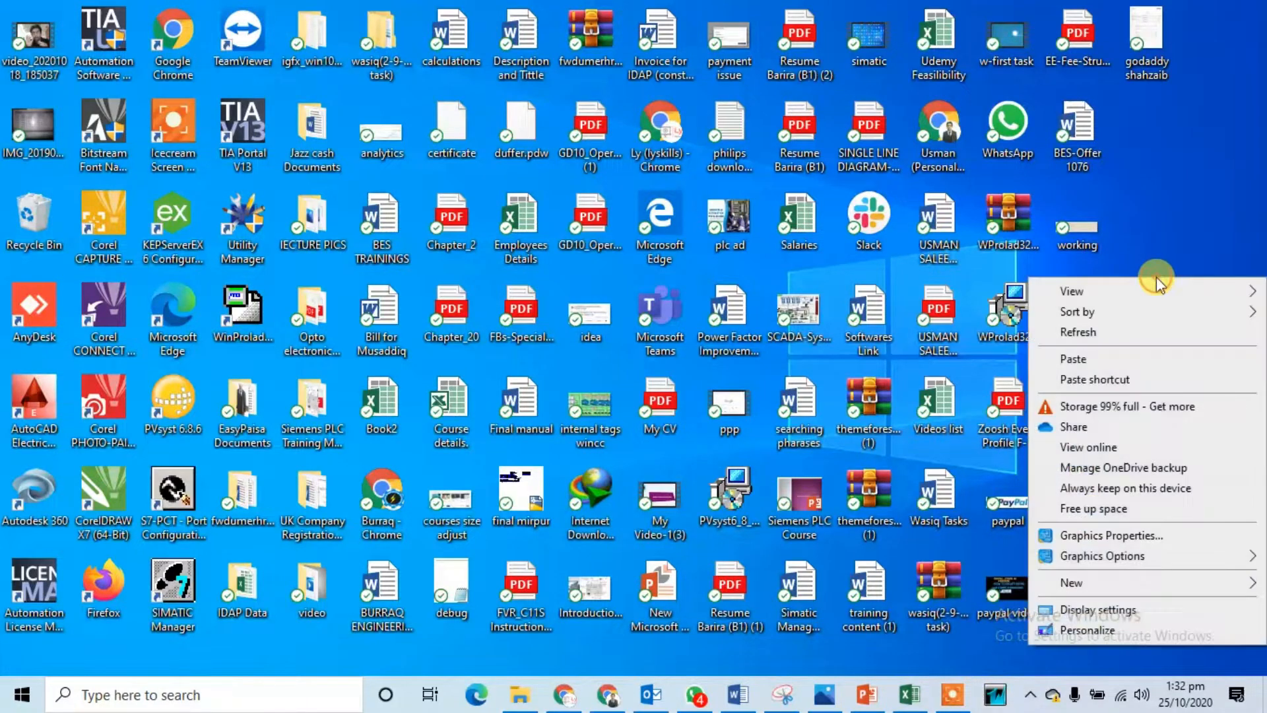
pyautogui.click(1153, 330)
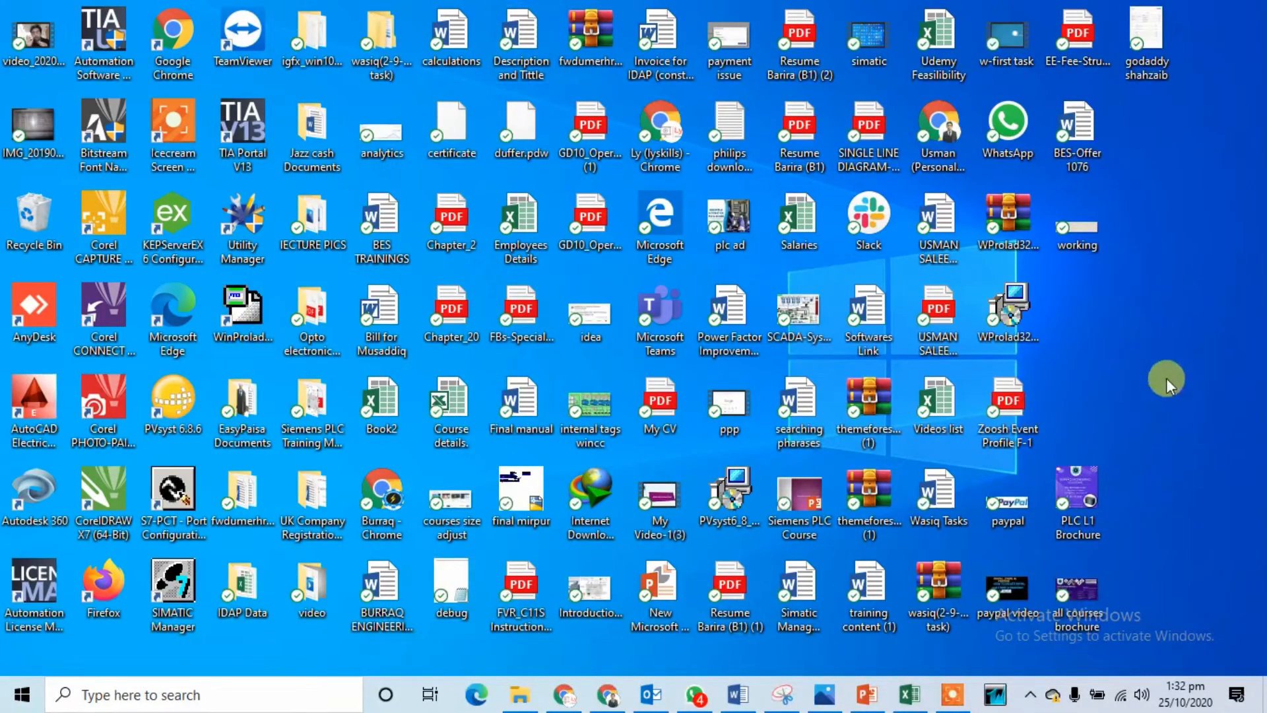
pyautogui.rightClick(1168, 364)
pyautogui.click(1147, 370)
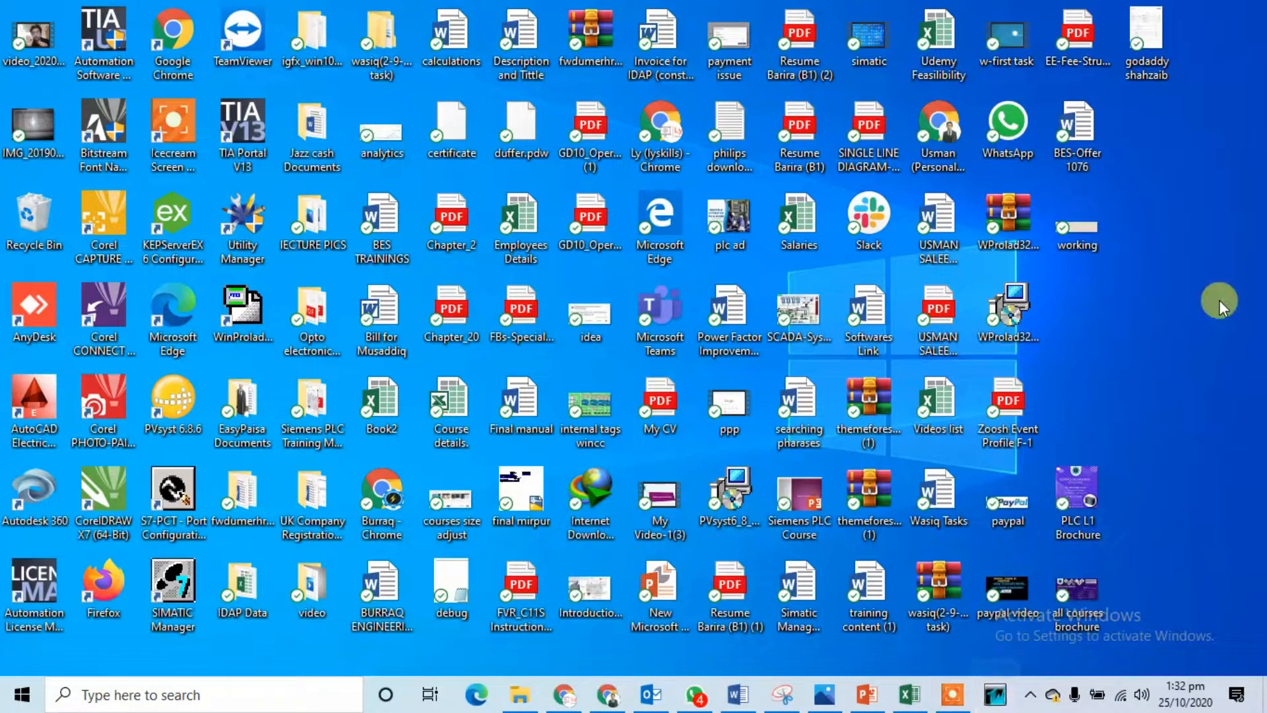
pyautogui.rightClick(1150, 271)
pyautogui.click(1158, 326)
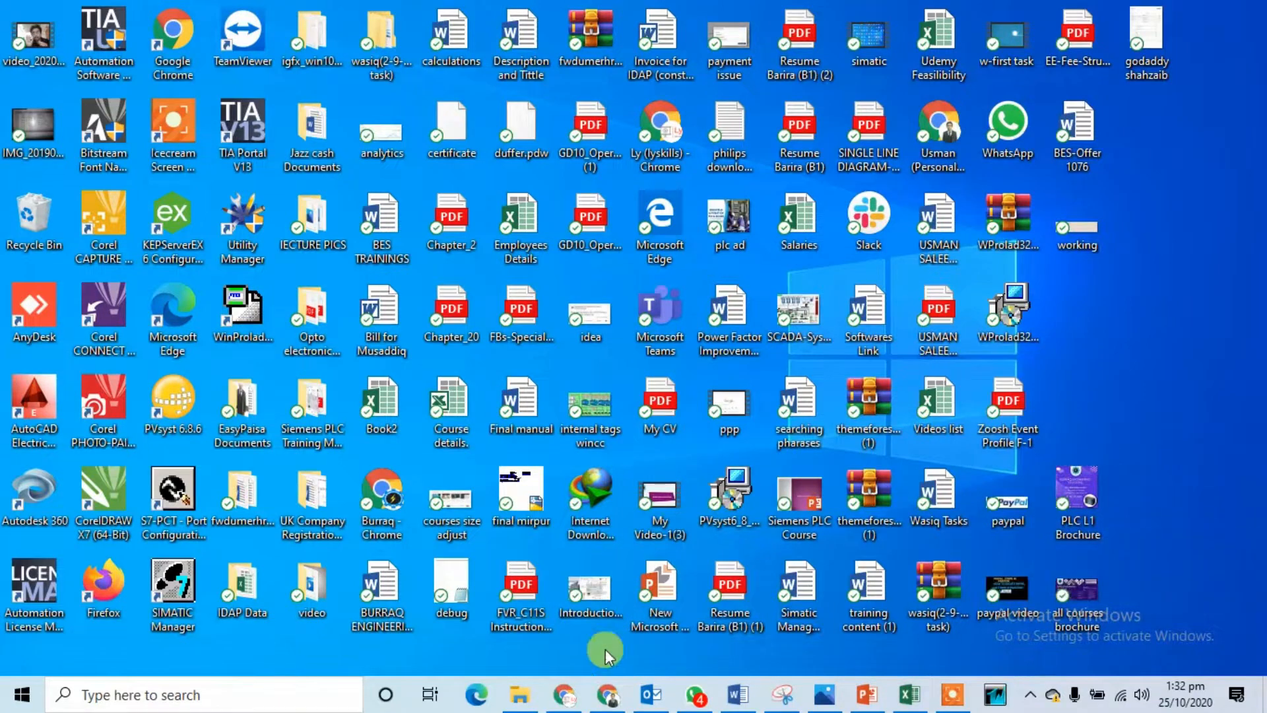
pyautogui.click(953, 695)
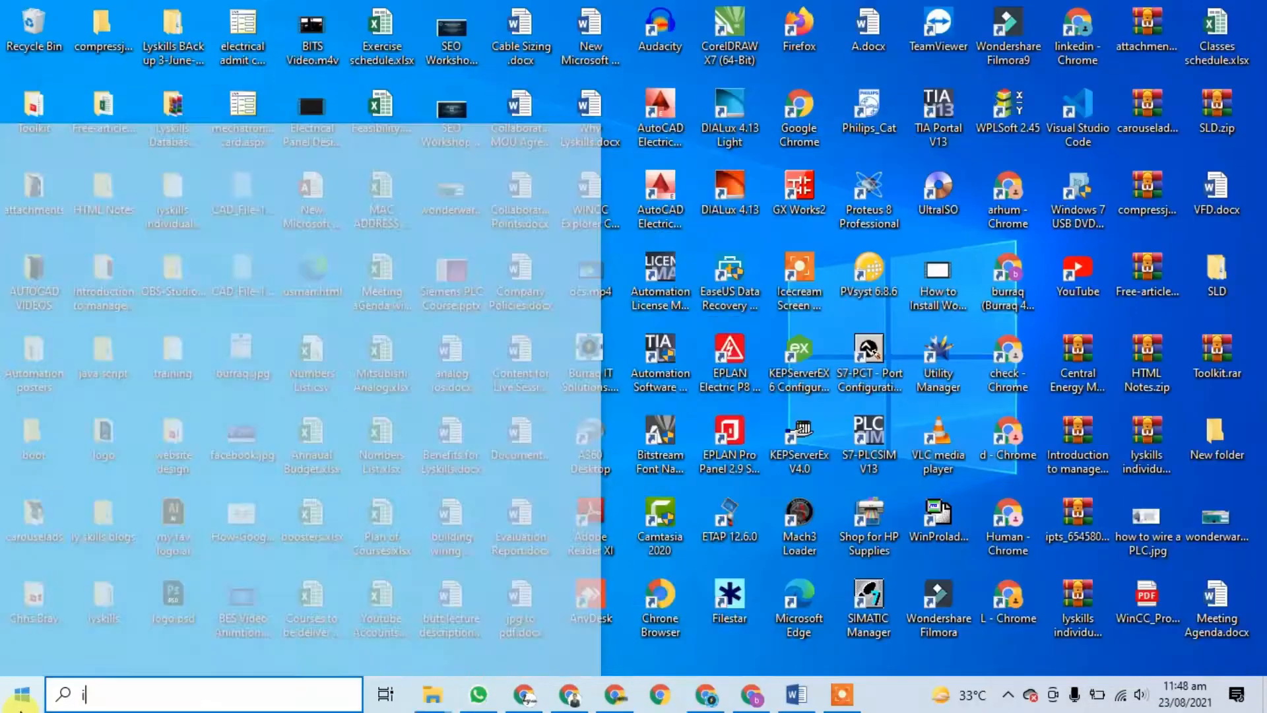
# Step: Launch InTouch Application Manager from the Start search and begin a new application
pyautogui.write('ntou')
pyautogui.press('Return')
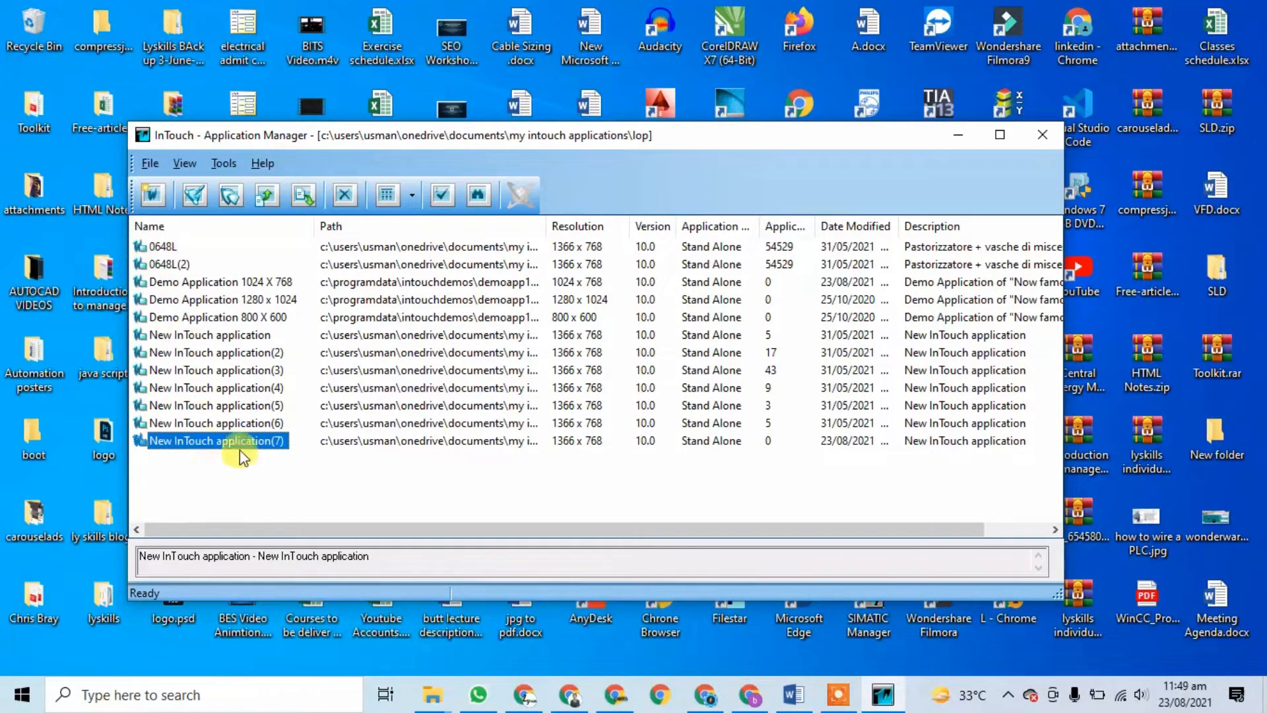
pyautogui.click(155, 161)
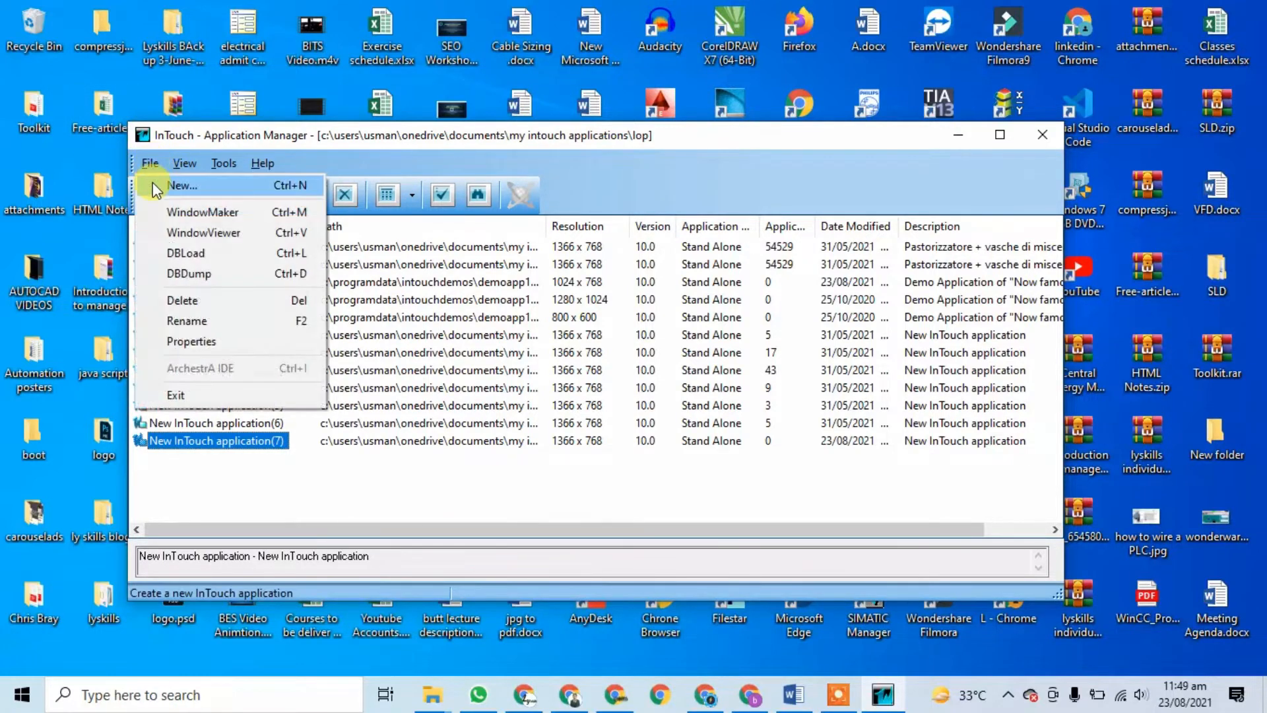
pyautogui.click(155, 185)
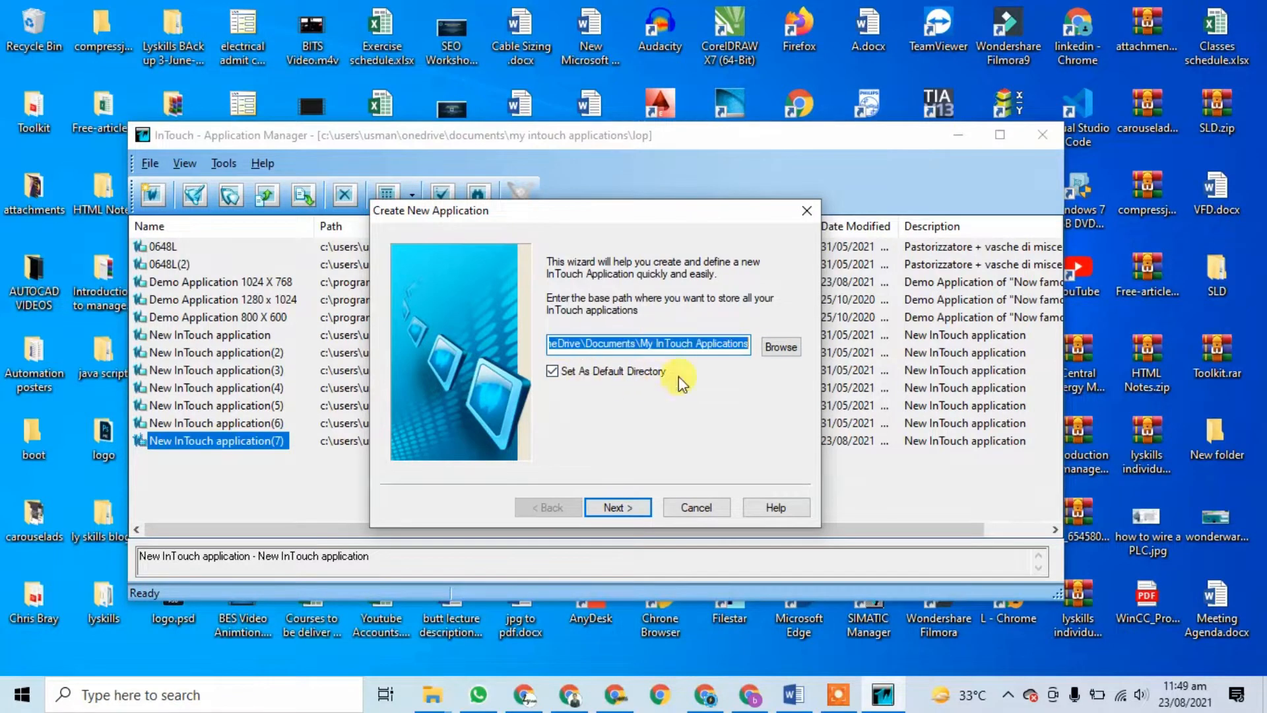
# Step: Set the new application's directory to First_Project
pyautogui.click(620, 505)
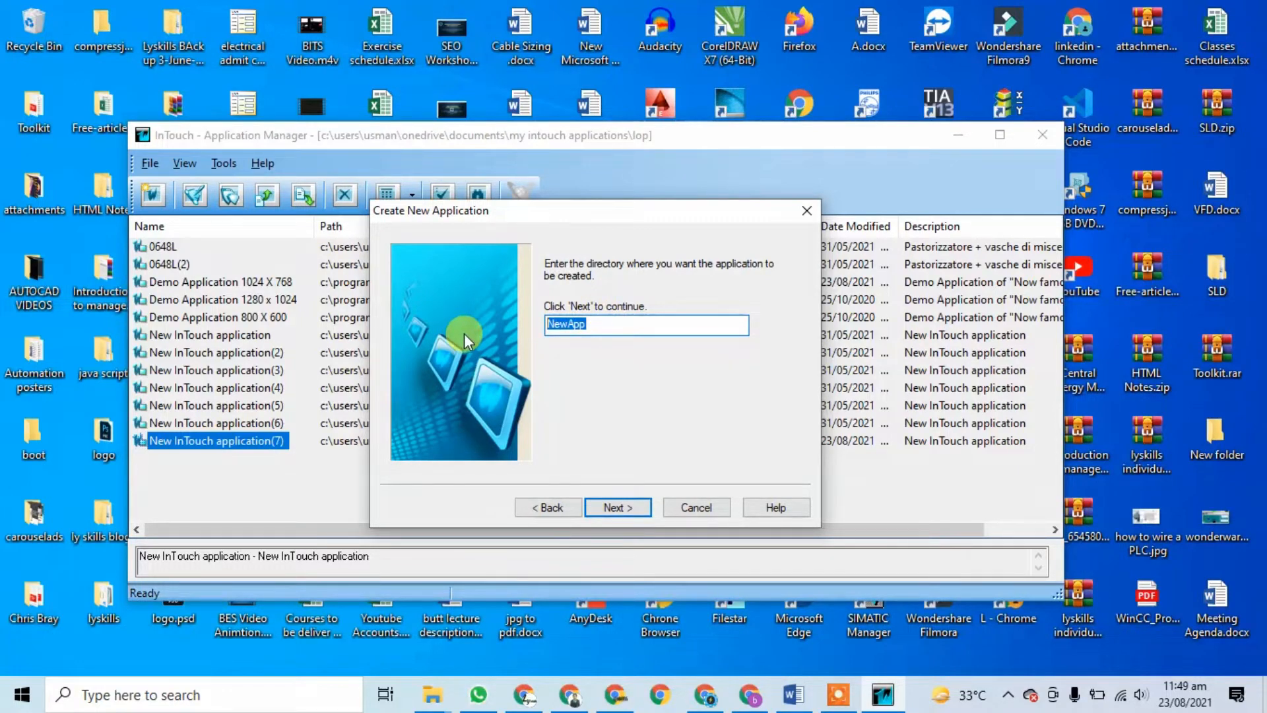
pyautogui.write('First_Pt')
pyautogui.press('BackSpace')
pyautogui.write('roject')
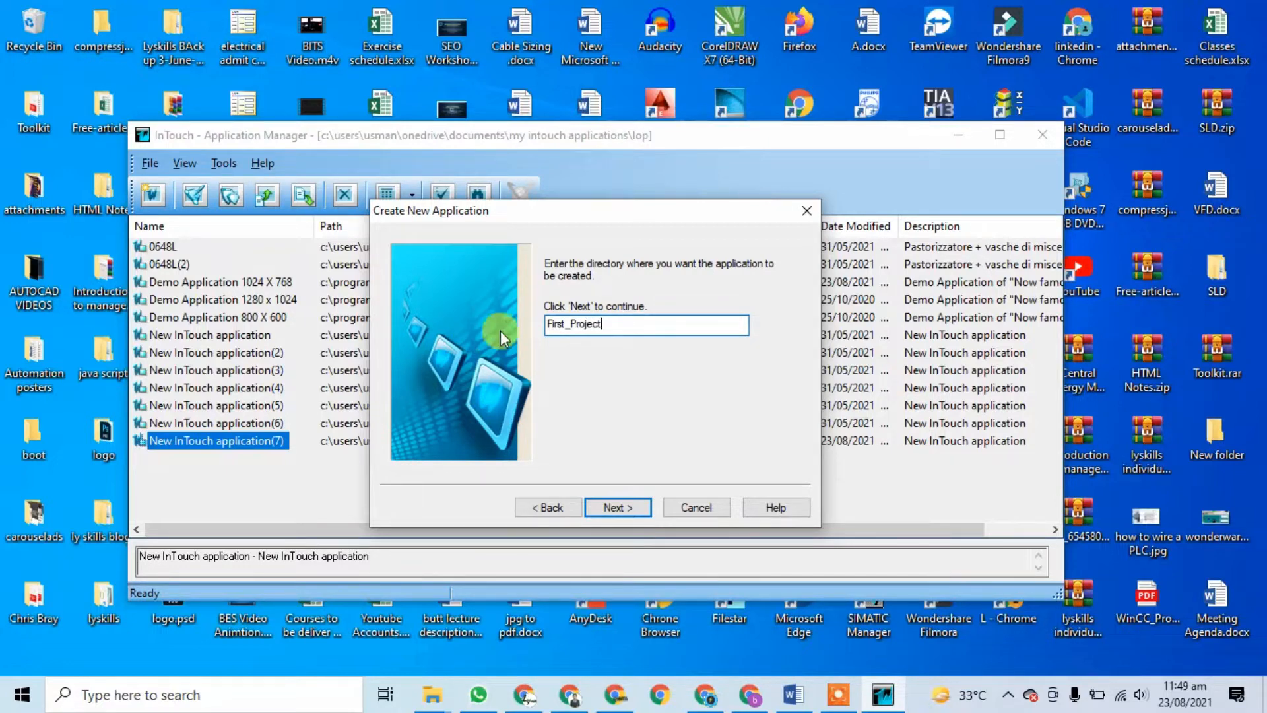
pyautogui.click(616, 508)
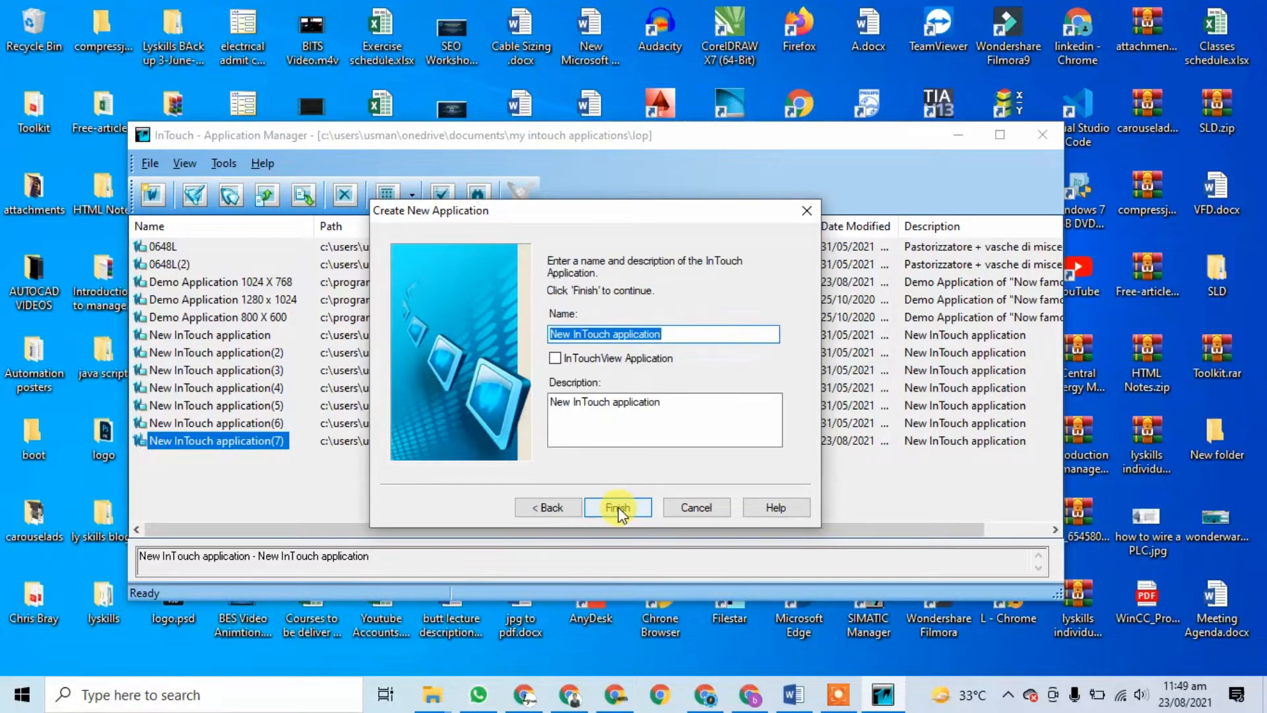
# Step: Name the application MyProject and finish creating it
pyautogui.click(687, 336)
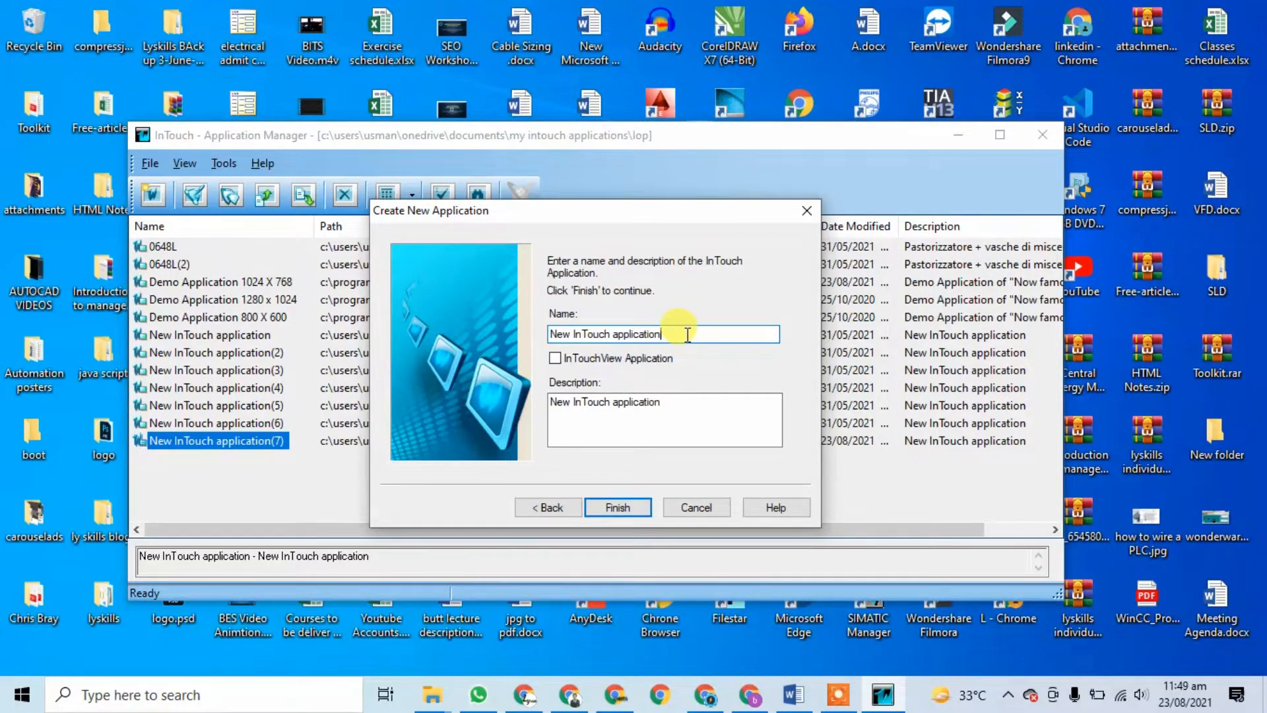
pyautogui.moveTo(687, 335); pyautogui.dragTo(427, 369)
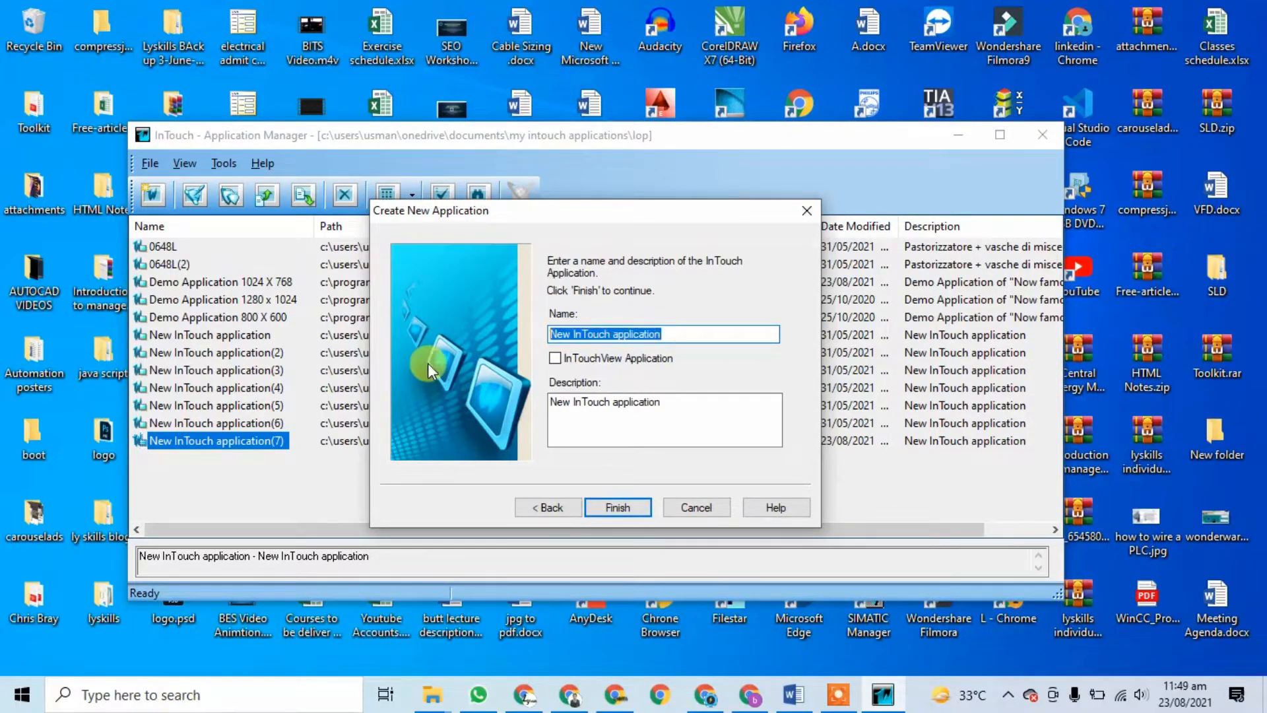
pyautogui.write('M')
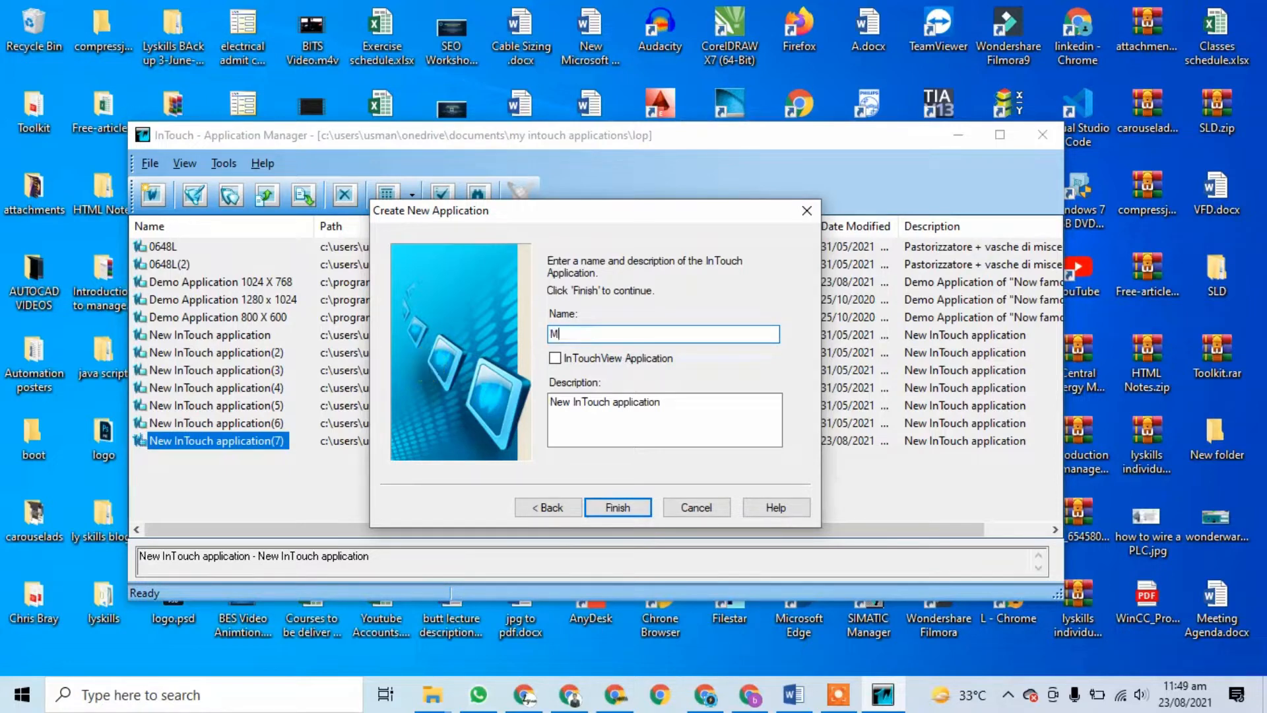
pyautogui.write('yProject')
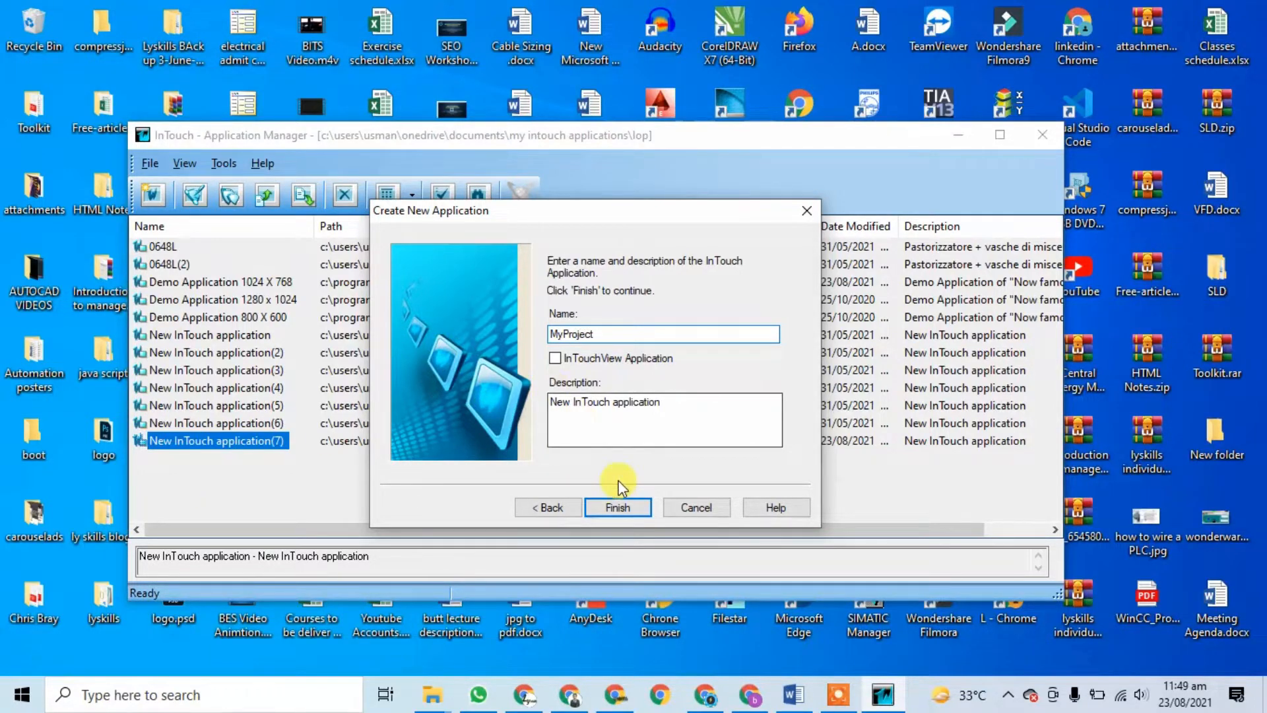
pyautogui.click(619, 515)
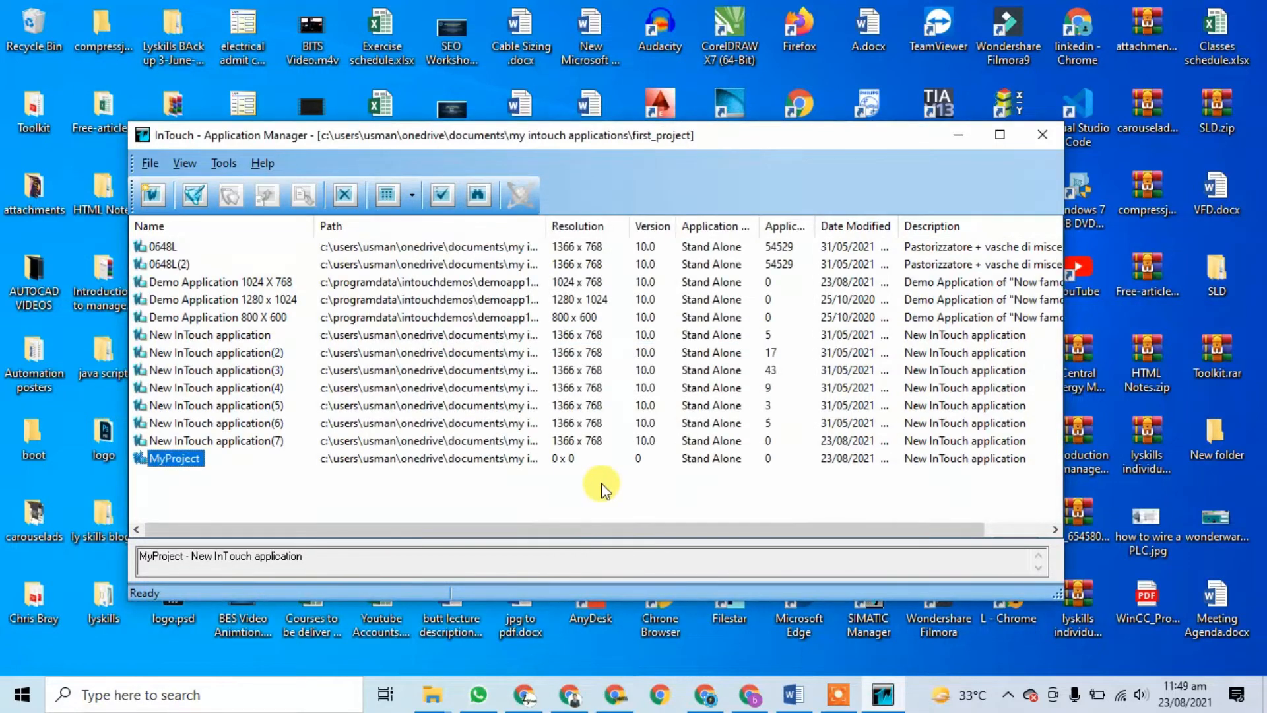
# Step: Open MyProject in WindowMaker and create a new window named First_screen
pyautogui.doubleClick(173, 458)
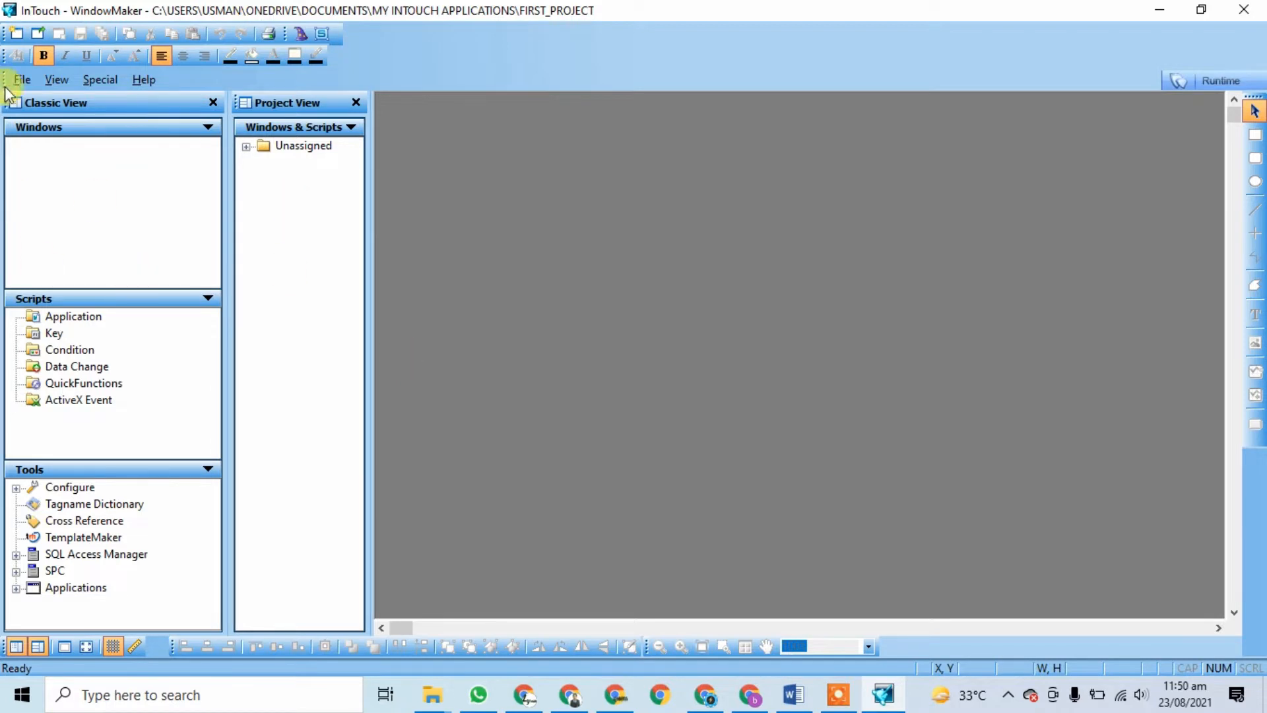
pyautogui.click(17, 37)
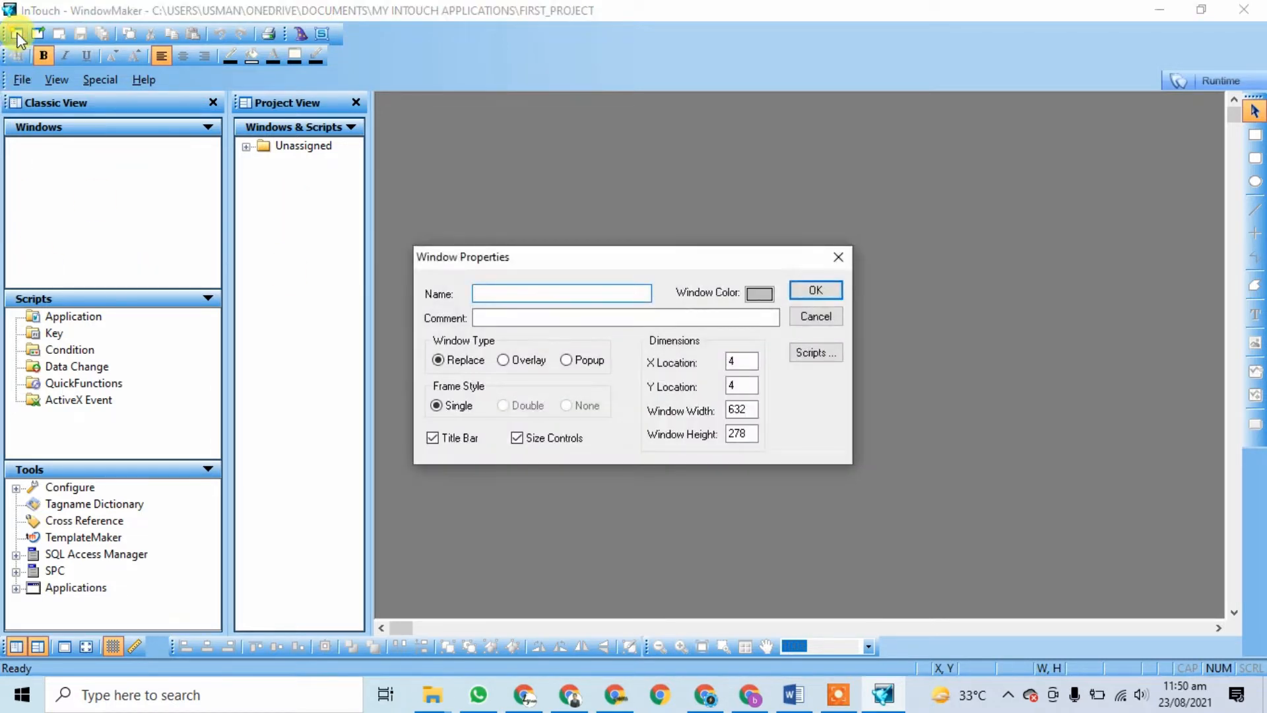
pyautogui.click(839, 258)
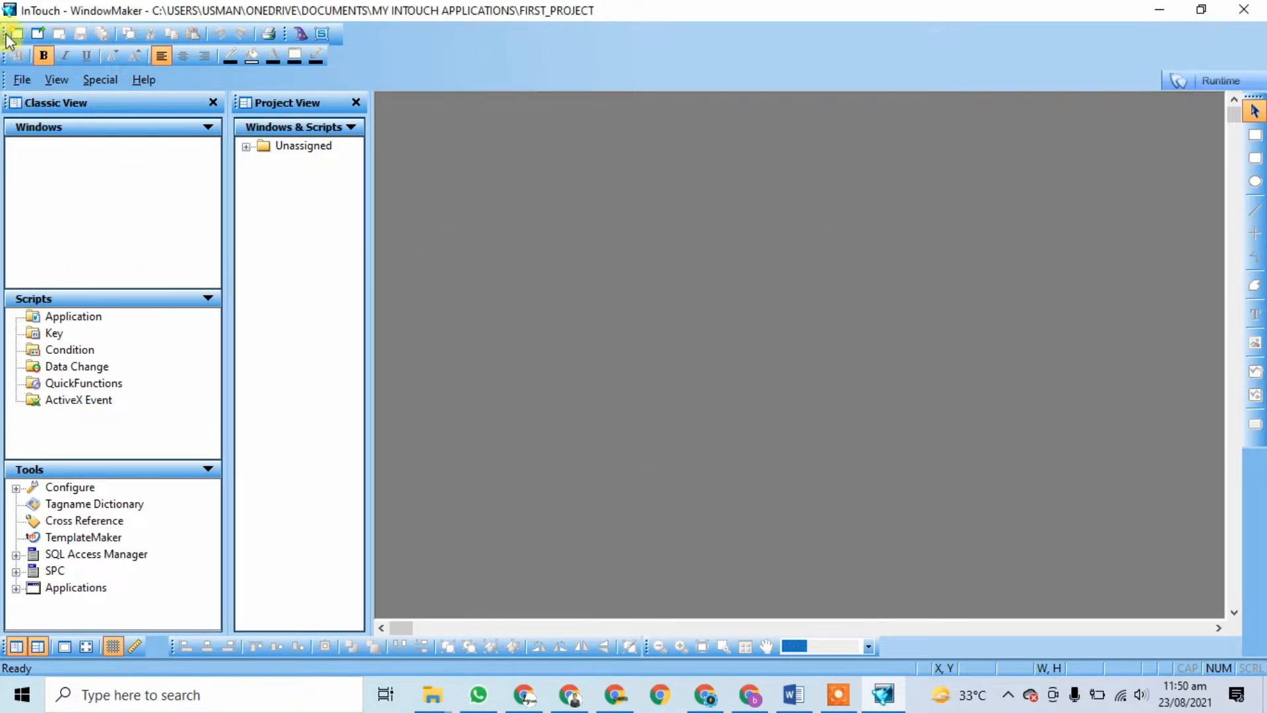
pyautogui.click(17, 37)
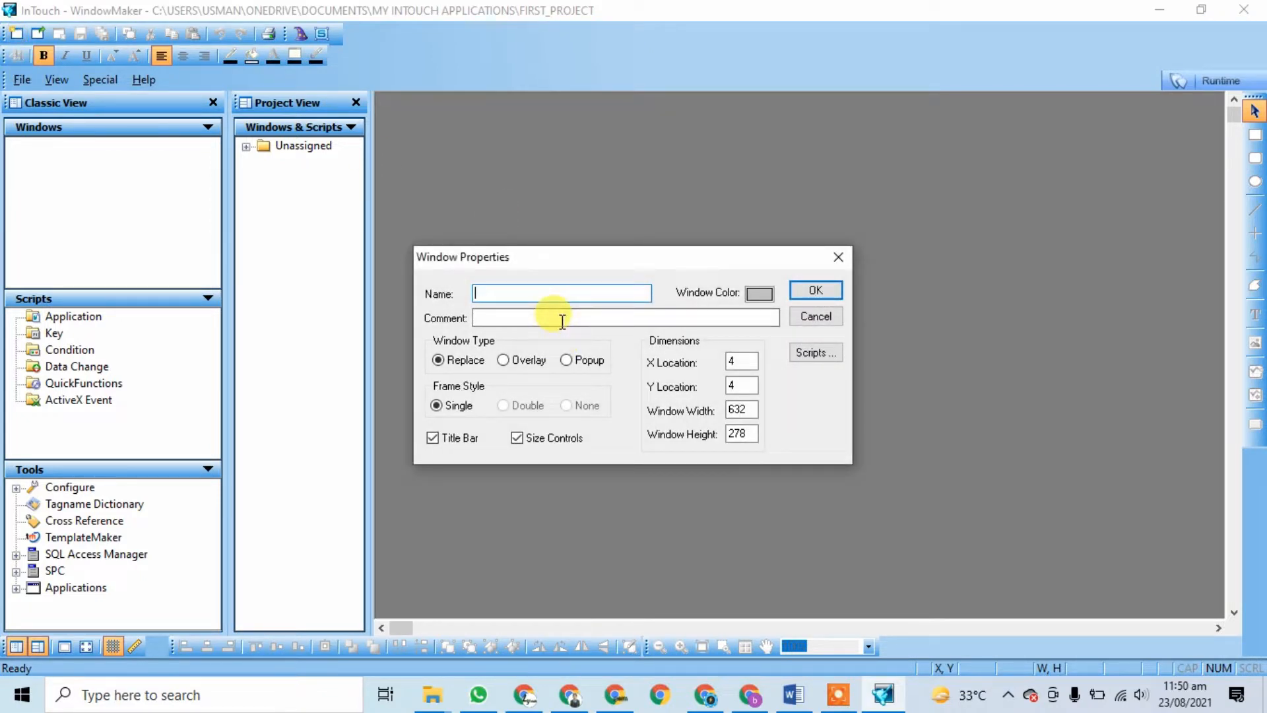
pyautogui.write('First_screen')
pyautogui.click(817, 292)
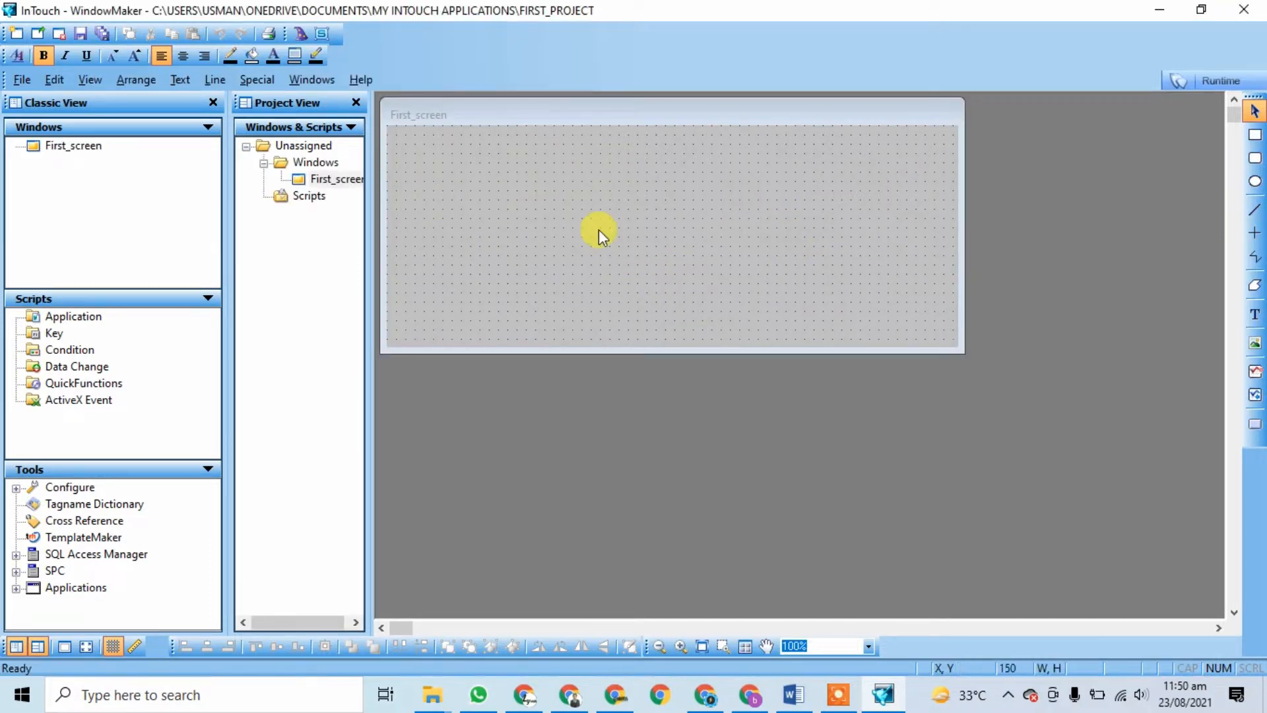
# Step: Set First_screen's window colour to pale lavender in Window Properties
pyautogui.rightClick(583, 199)
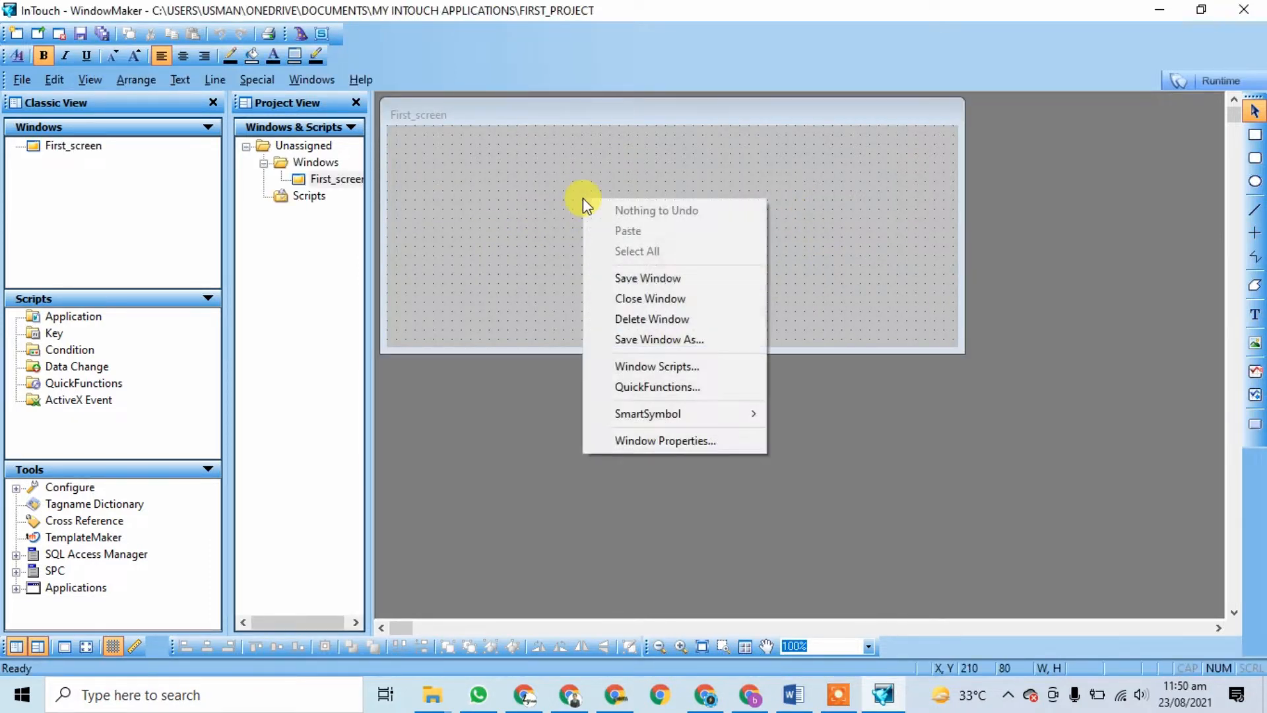
pyautogui.click(655, 439)
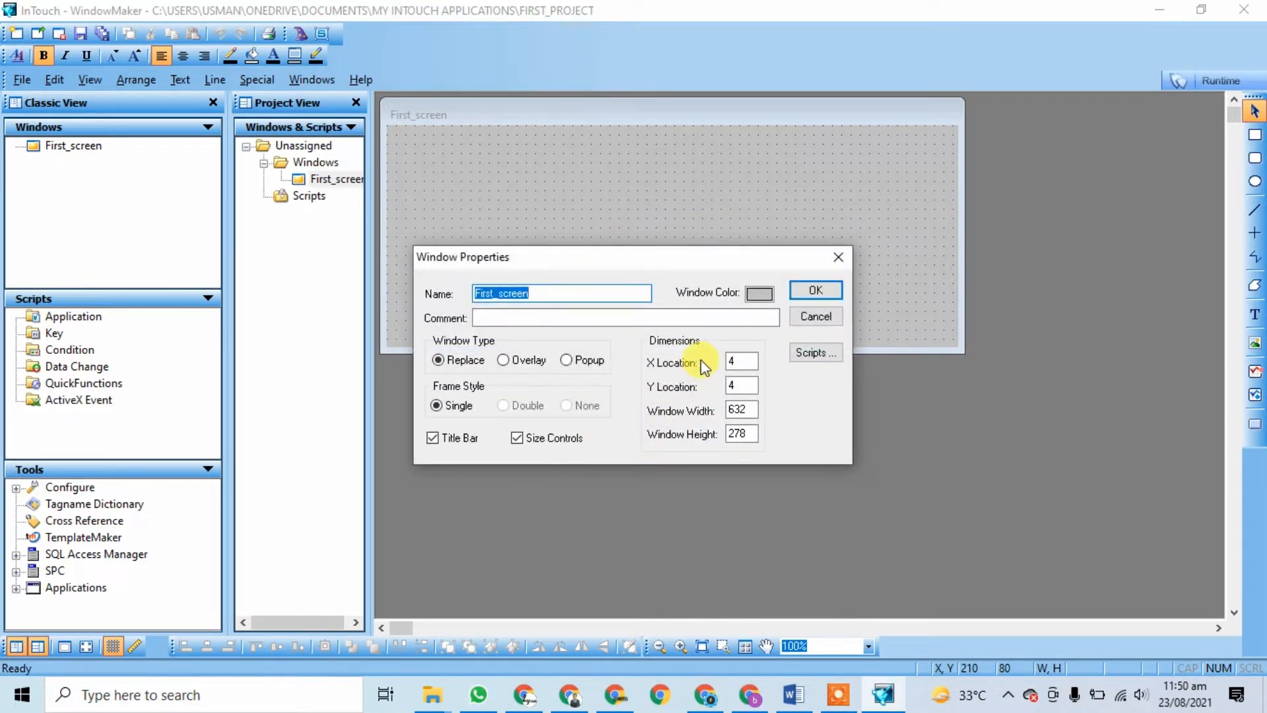
pyautogui.click(760, 294)
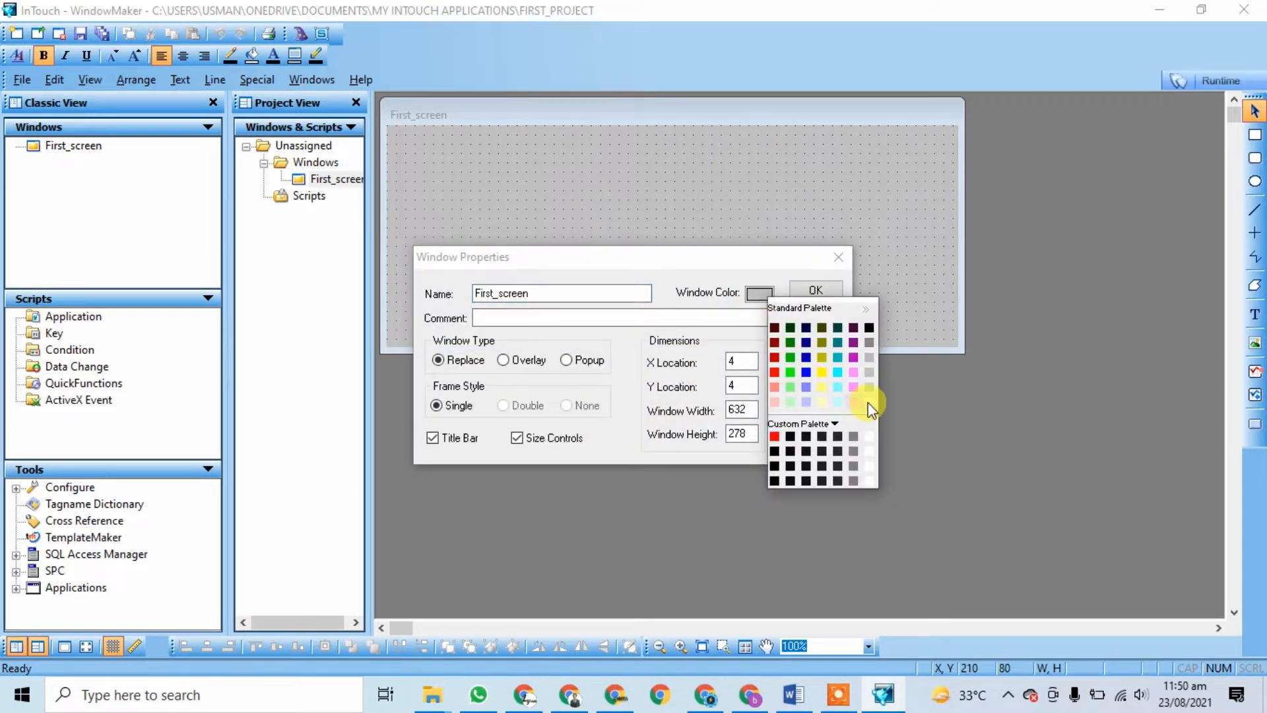
pyautogui.click(869, 402)
pyautogui.click(760, 293)
pyautogui.click(806, 400)
pyautogui.click(806, 291)
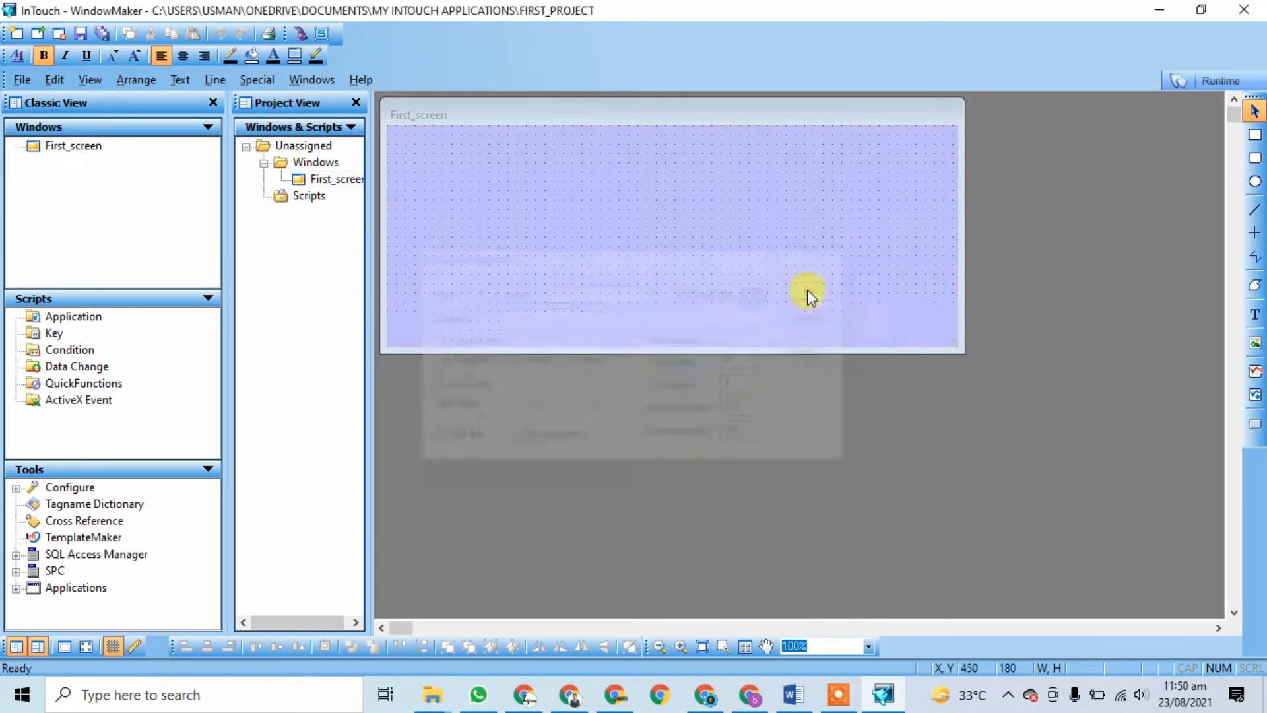
# Step: Change First_screen's background colour to white
pyautogui.rightClick(617, 215)
pyautogui.click(715, 466)
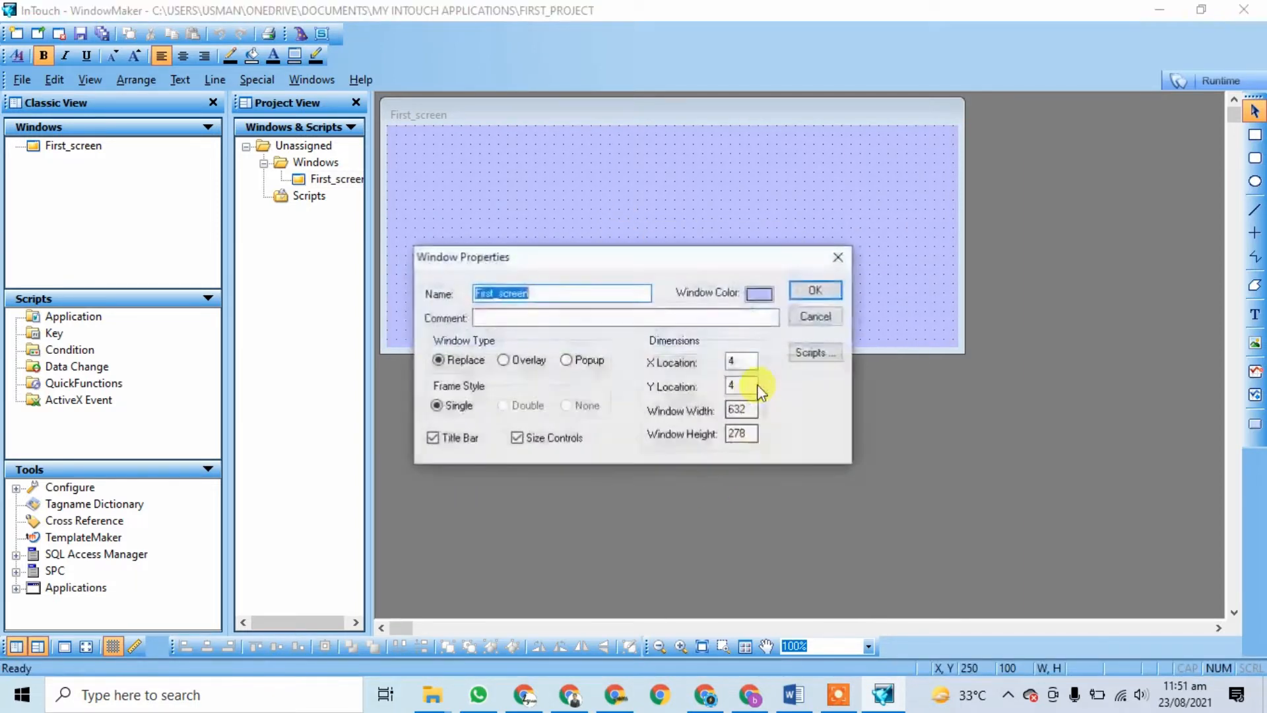
pyautogui.click(770, 296)
pyautogui.click(867, 403)
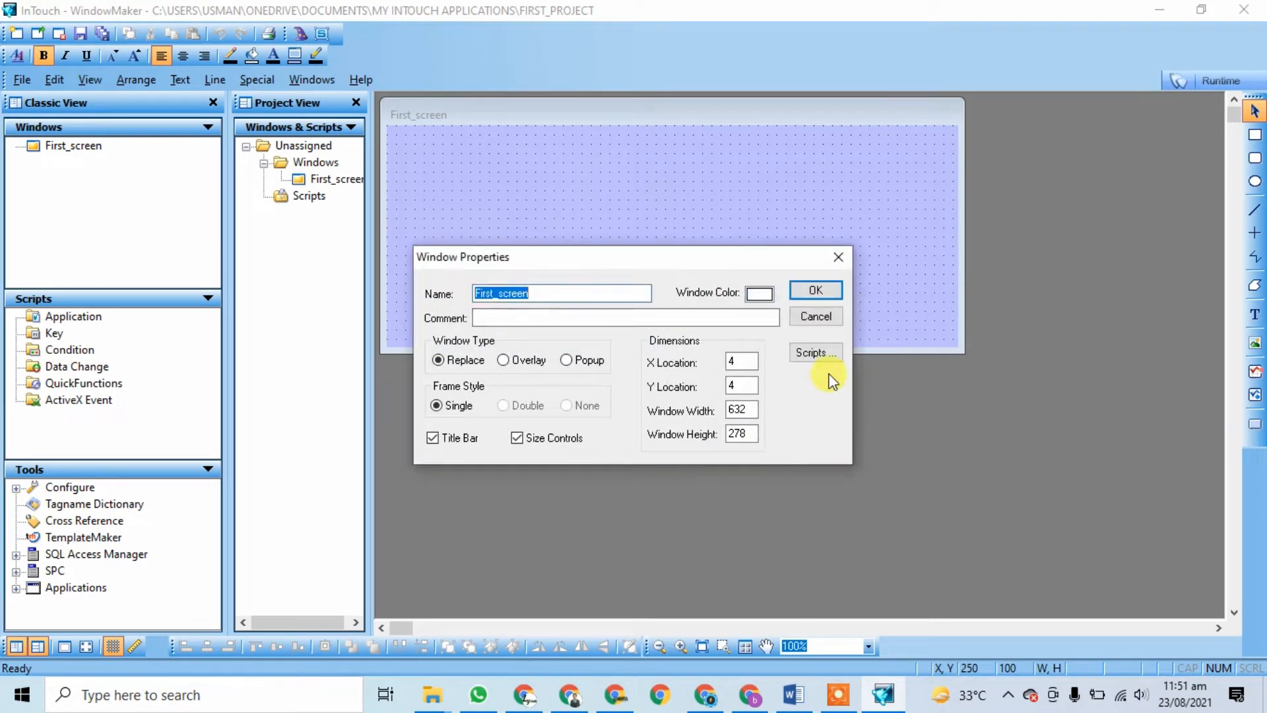
pyautogui.click(806, 290)
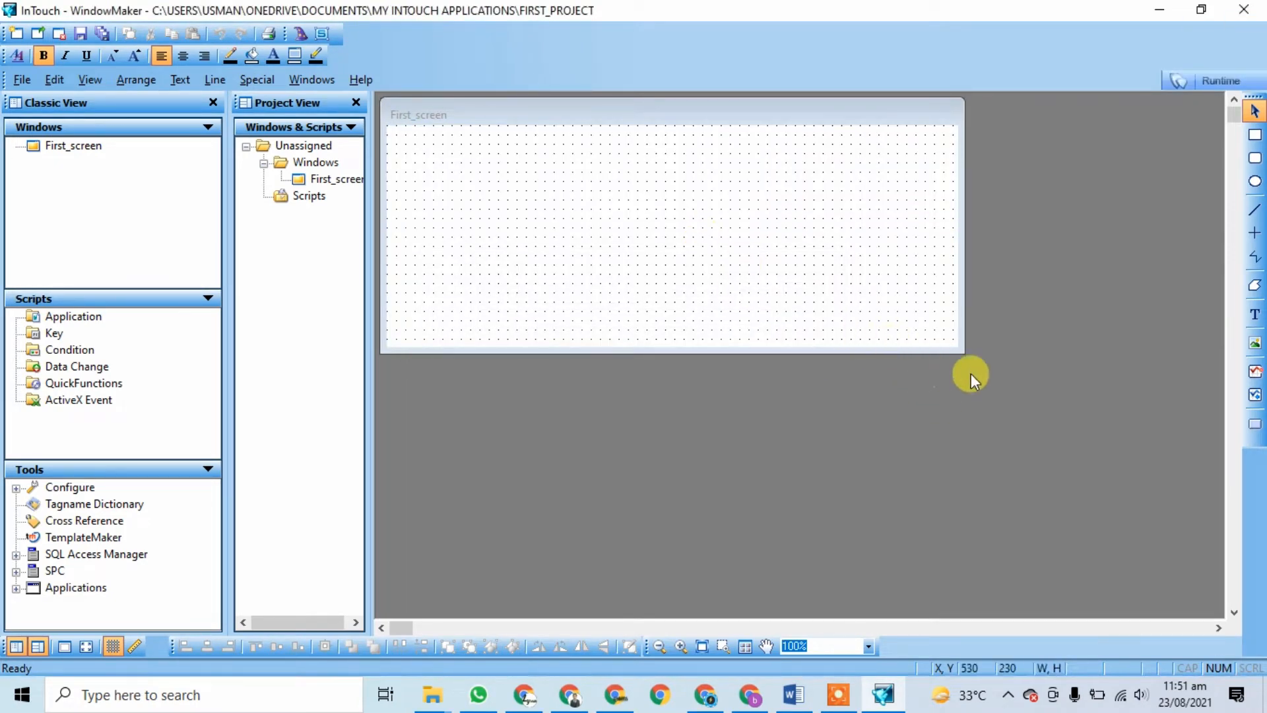
# Step: Drag First_screen's bottom-right corner out so the window fills the drawing area
pyautogui.moveTo(963, 357); pyautogui.dragTo(1213, 612)
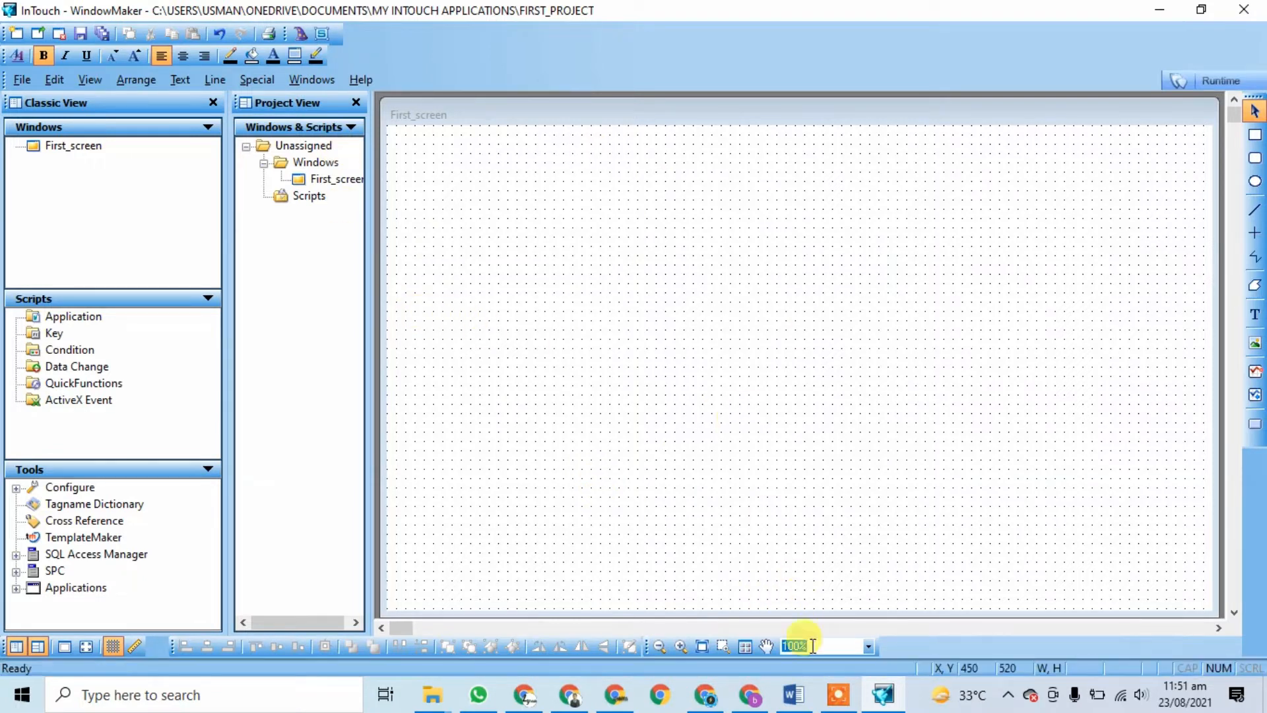
pyautogui.click(839, 699)
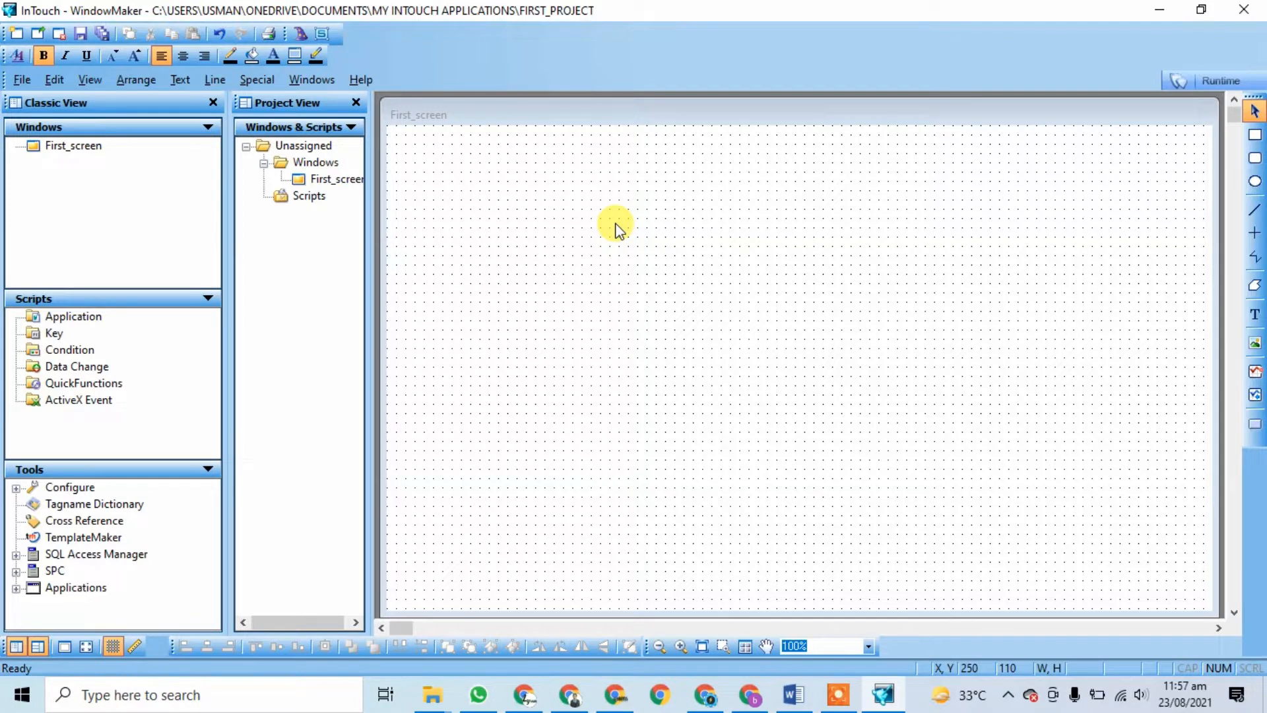
# Step: Open Wizard Selection, move it higher, and browse categories from Alarm Displays to Symbol Factory
pyautogui.click(299, 37)
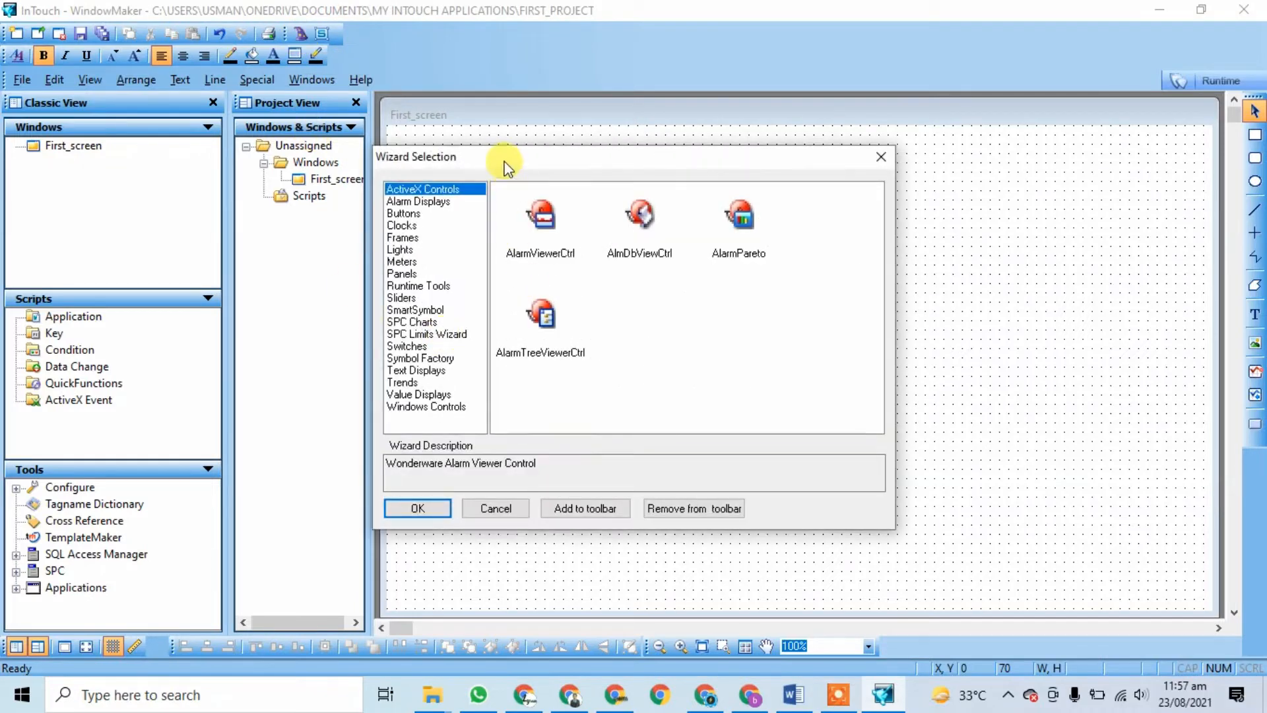
pyautogui.moveTo(505, 167); pyautogui.dragTo(554, 128)
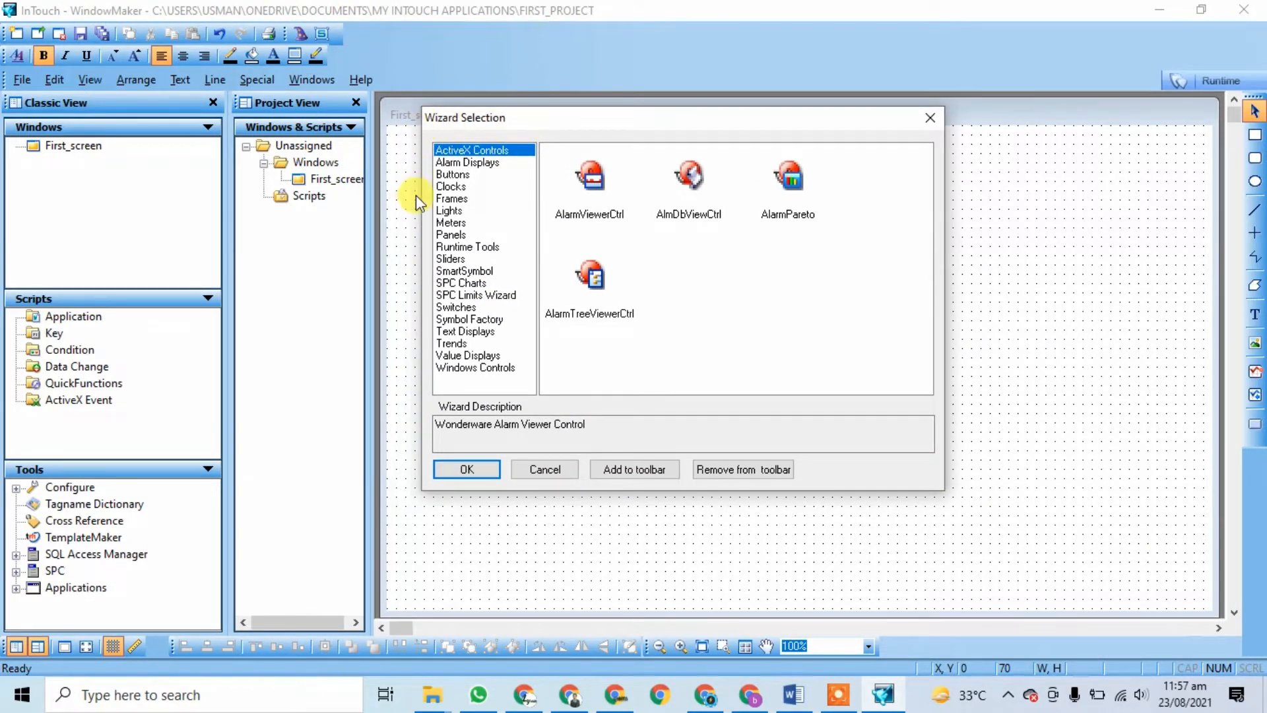
pyautogui.click(467, 165)
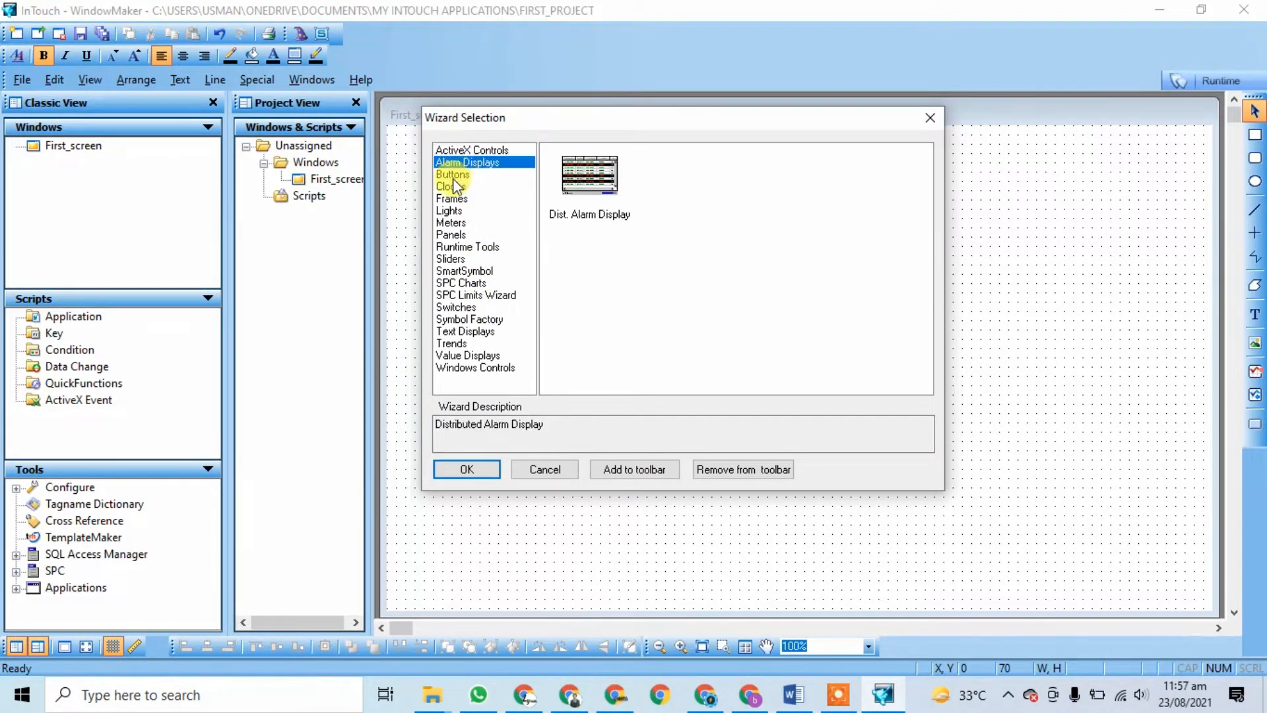
pyautogui.click(453, 175)
pyautogui.click(453, 187)
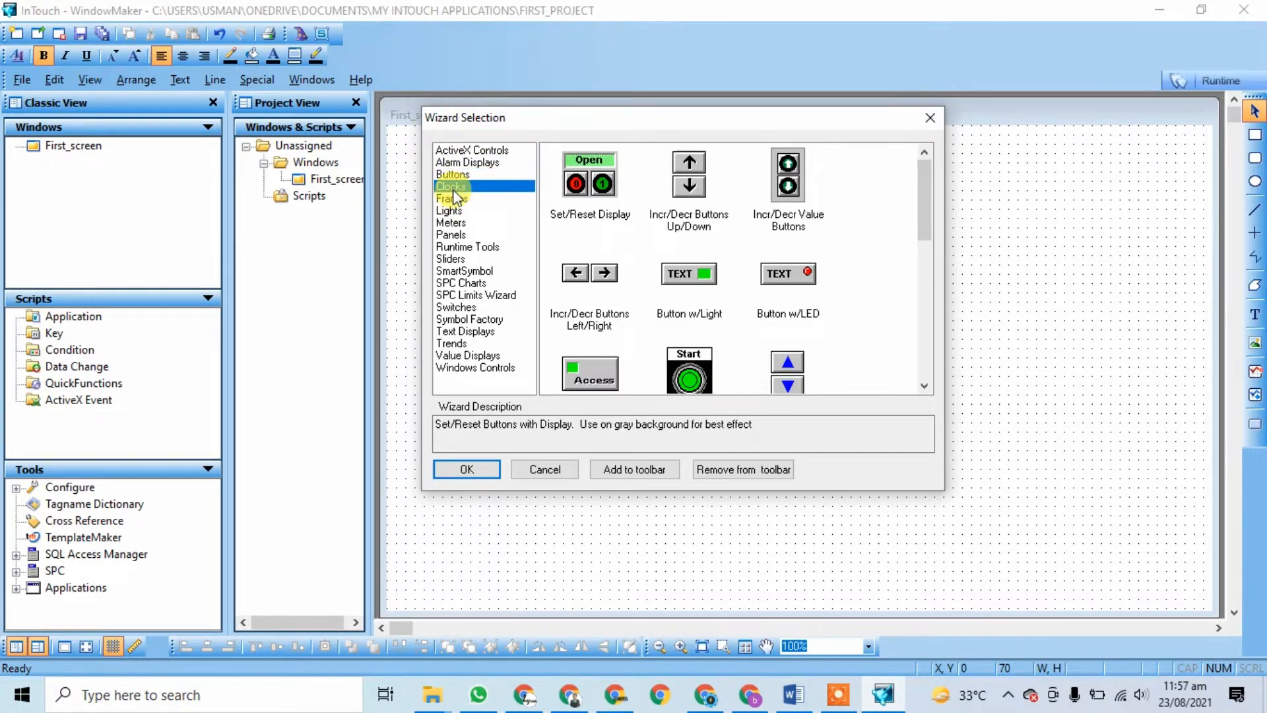
pyautogui.click(453, 198)
pyautogui.click(453, 212)
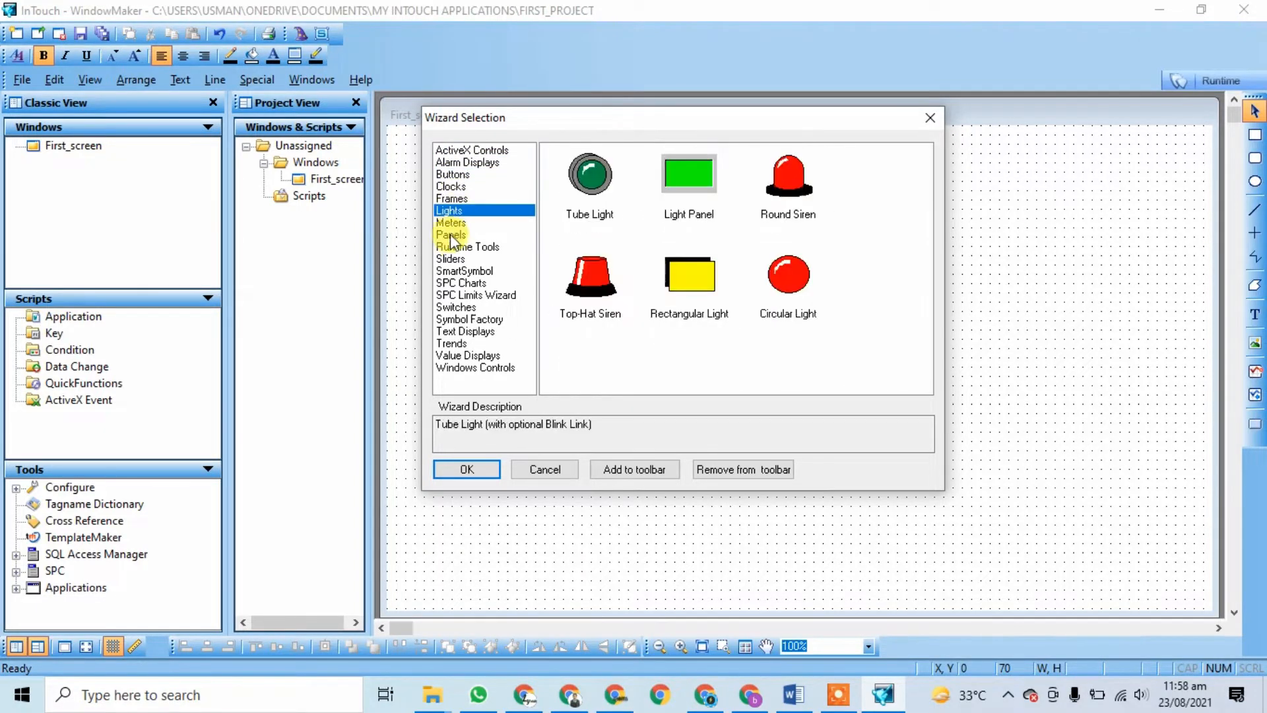
pyautogui.click(451, 223)
pyautogui.click(453, 235)
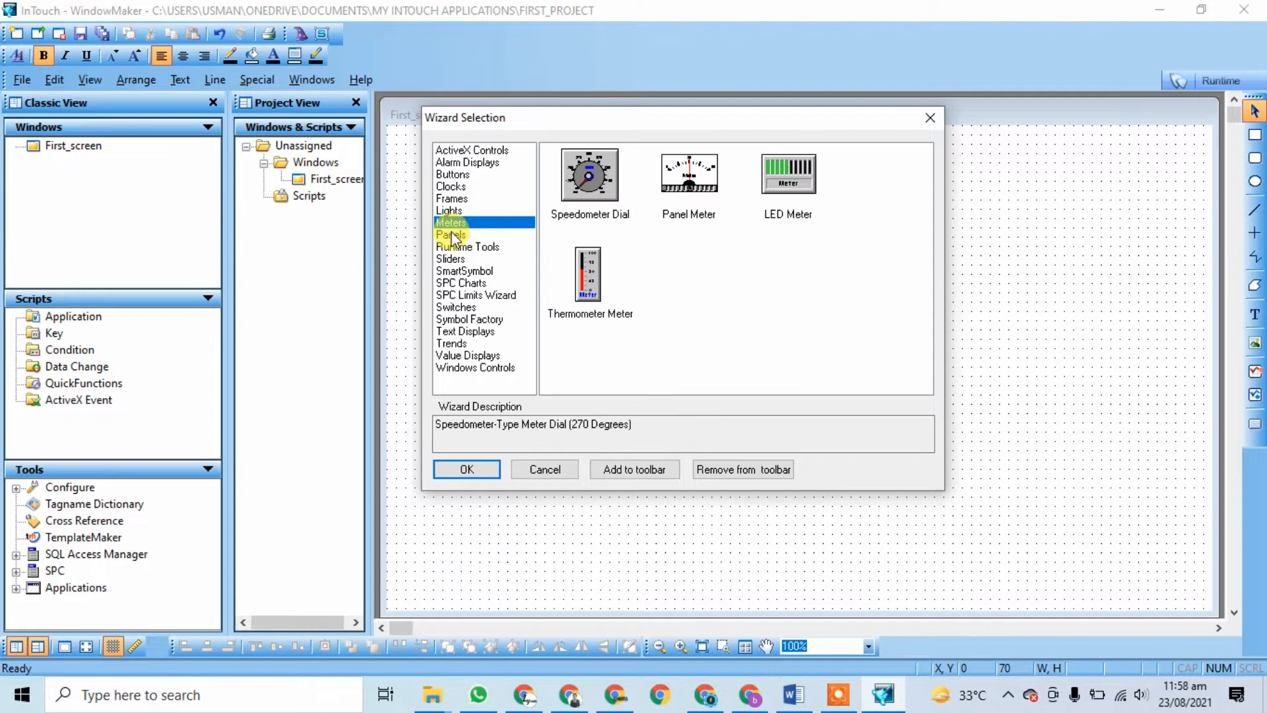
pyautogui.click(454, 308)
pyautogui.click(455, 319)
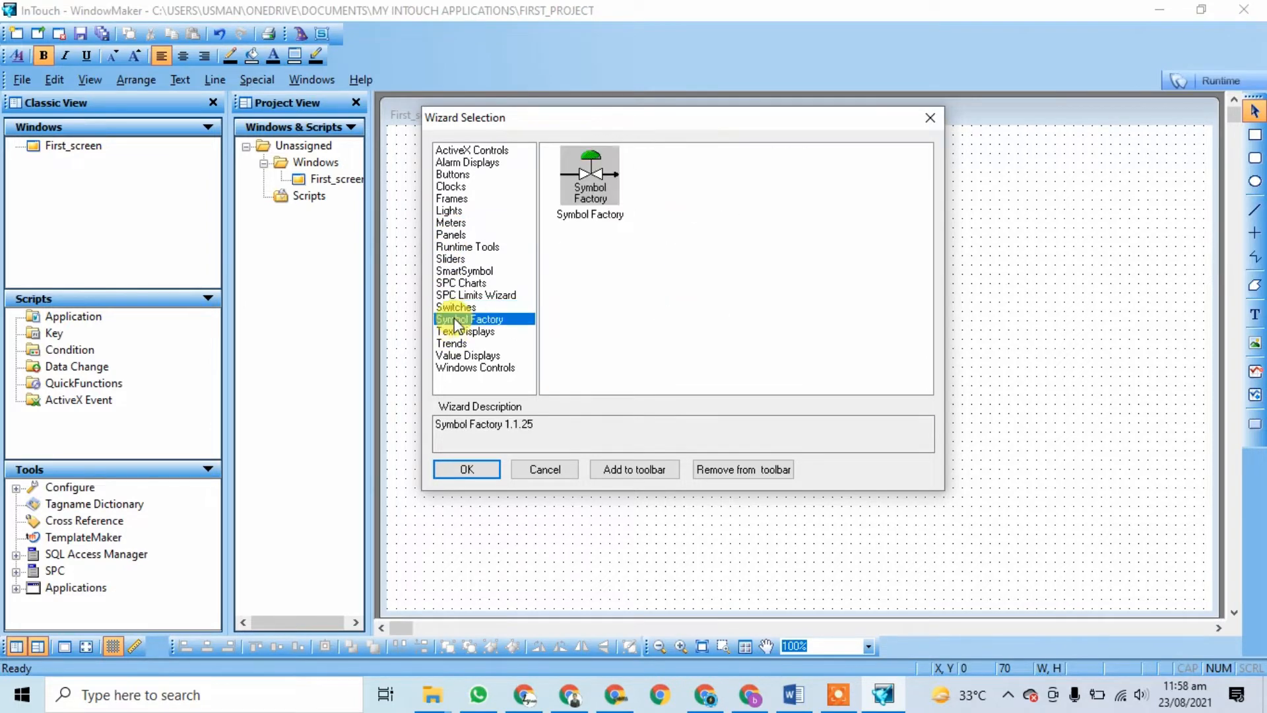
# Step: Try placing the Symbol Factory wizard, then cancel it after the missing category files message
pyautogui.doubleClick(590, 176)
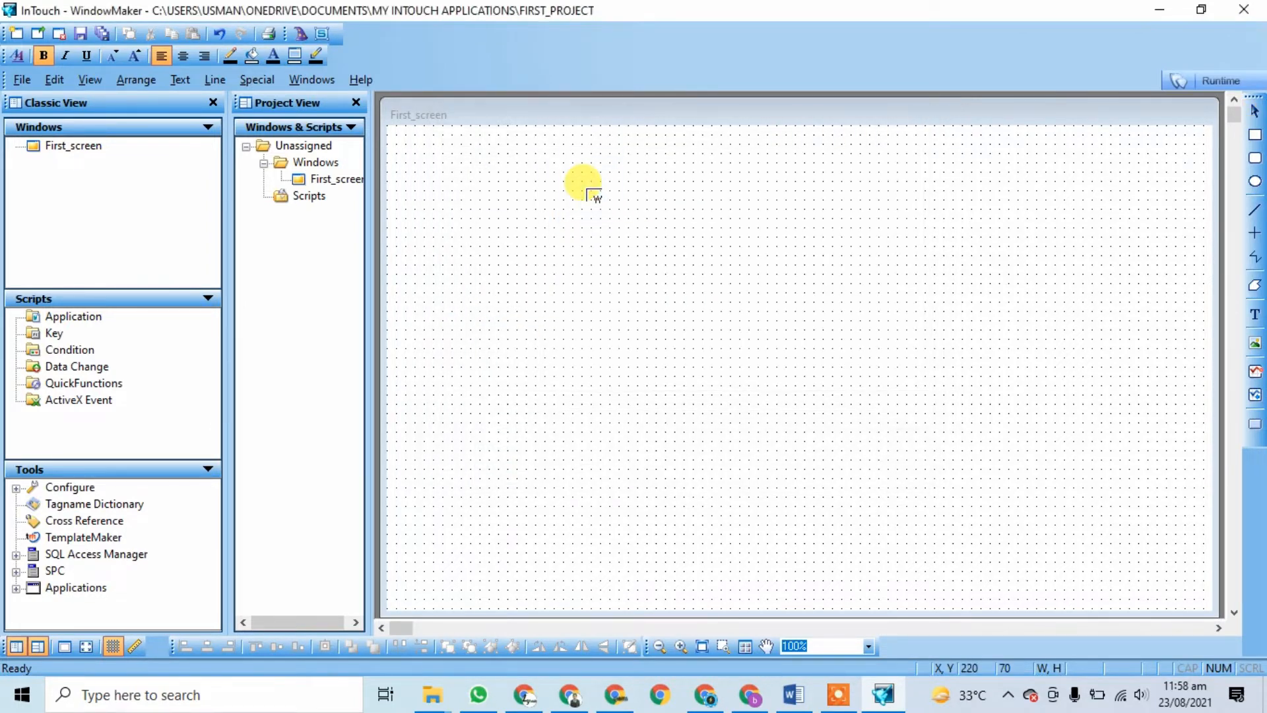
pyautogui.click(588, 227)
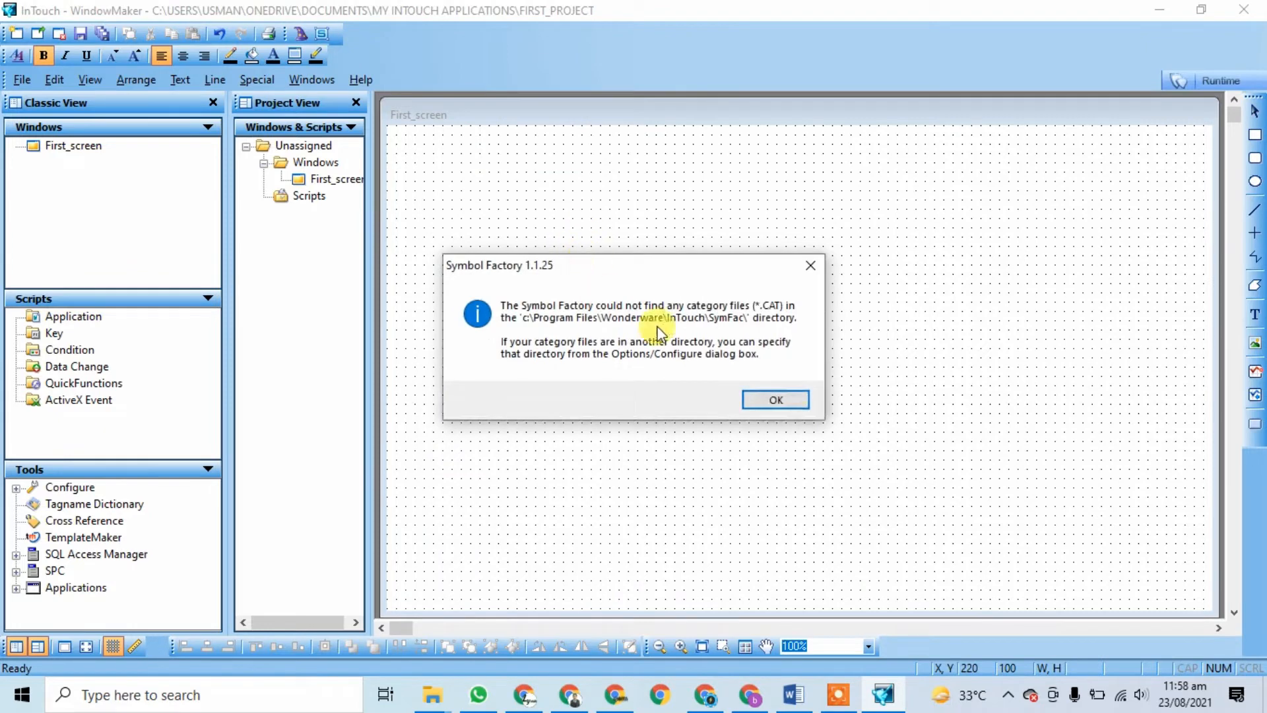
pyautogui.click(776, 401)
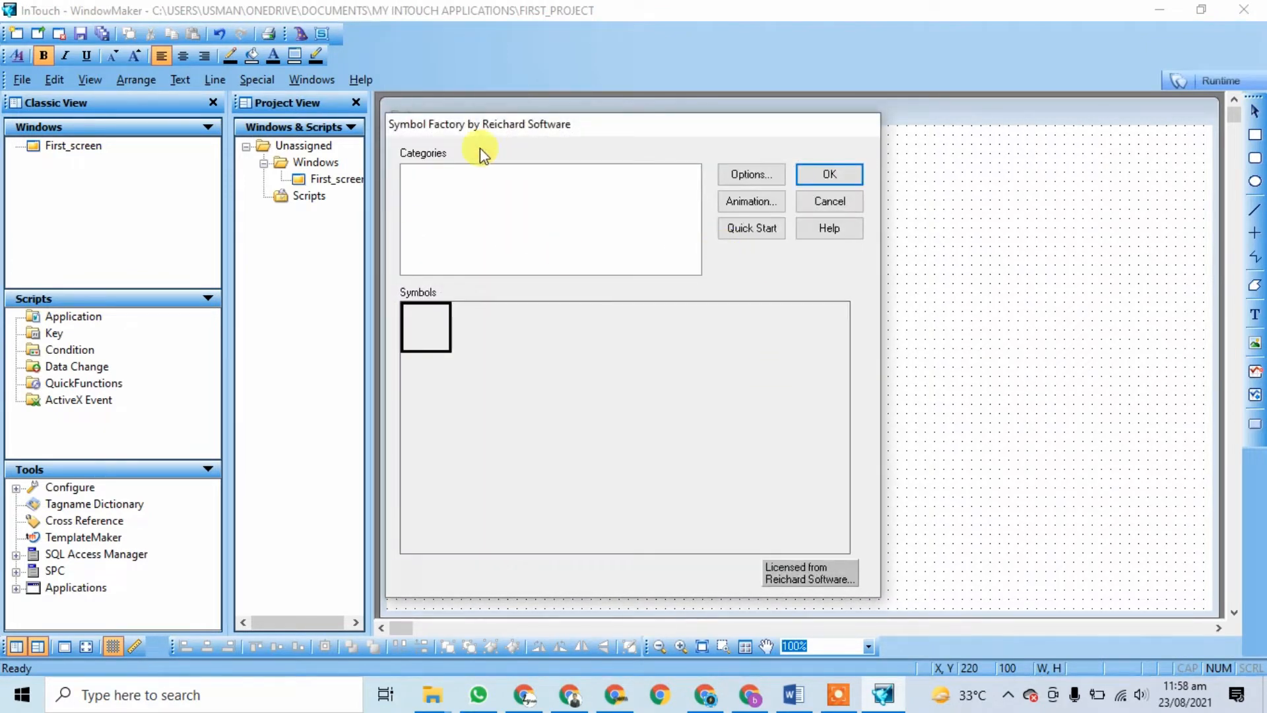
pyautogui.click(828, 200)
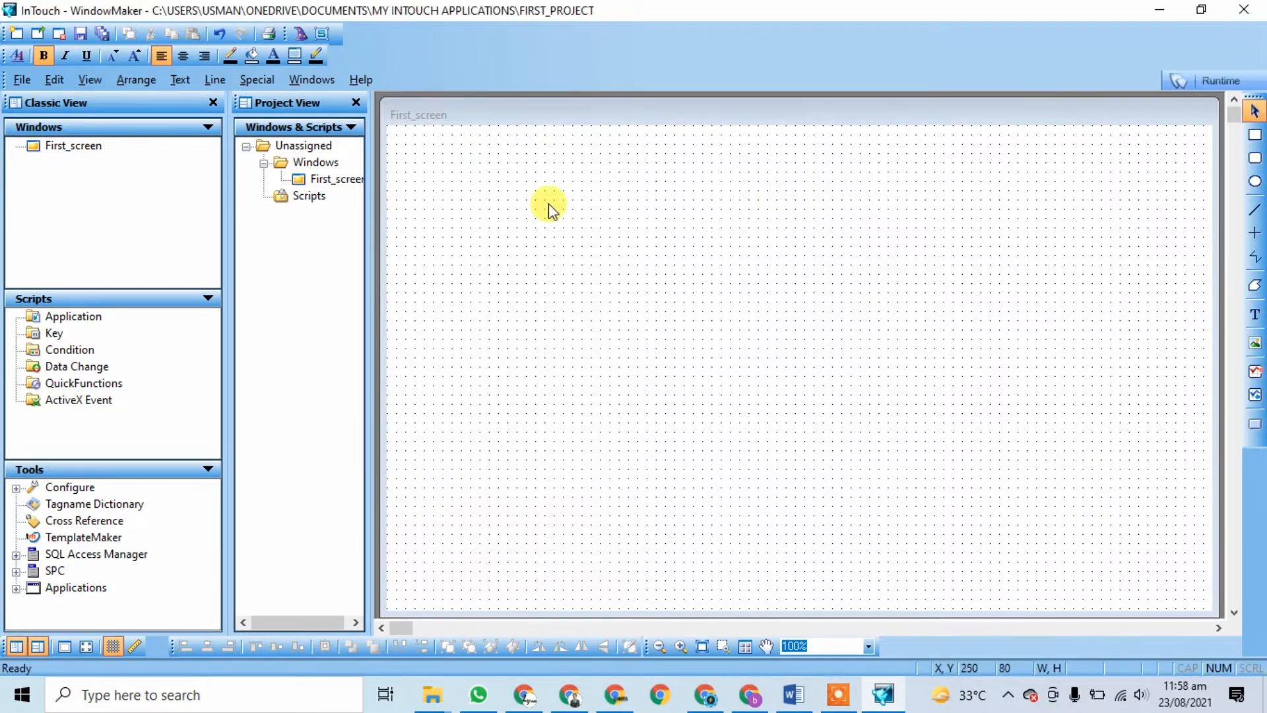
# Step: Choose the Analog Square Clock from the Clocks wizards
pyautogui.click(301, 34)
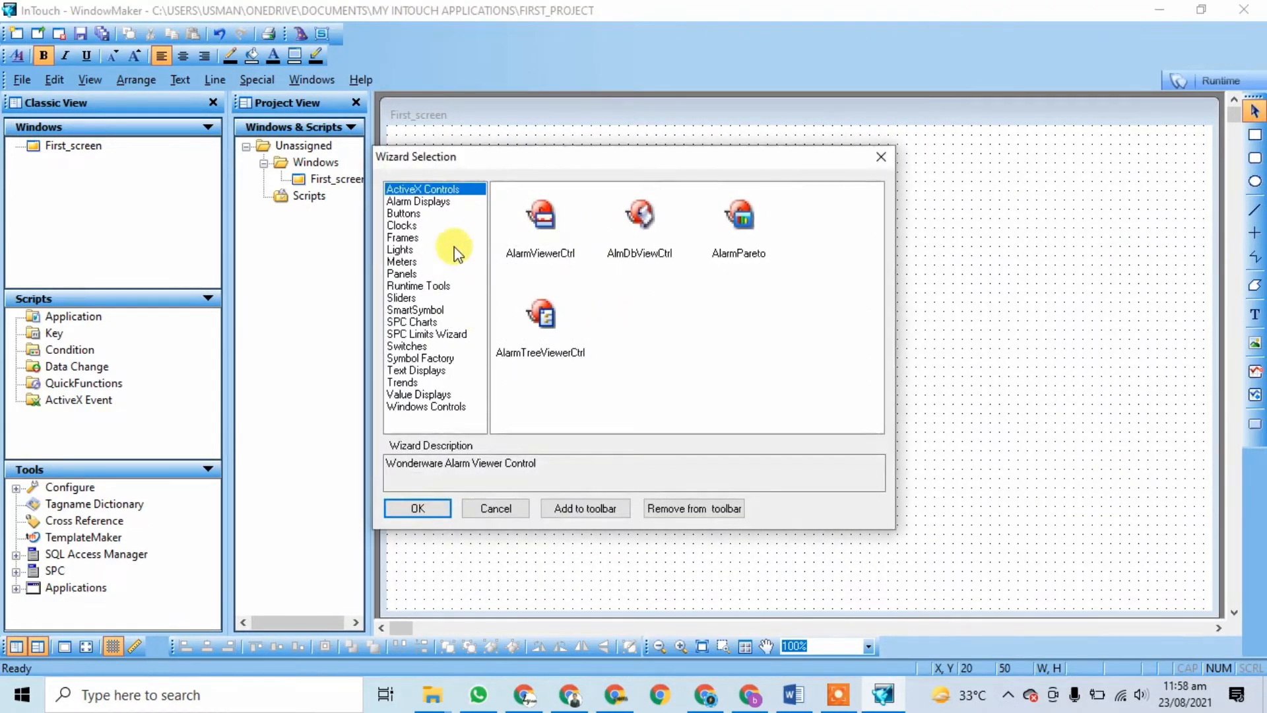
pyautogui.click(404, 225)
pyautogui.click(413, 251)
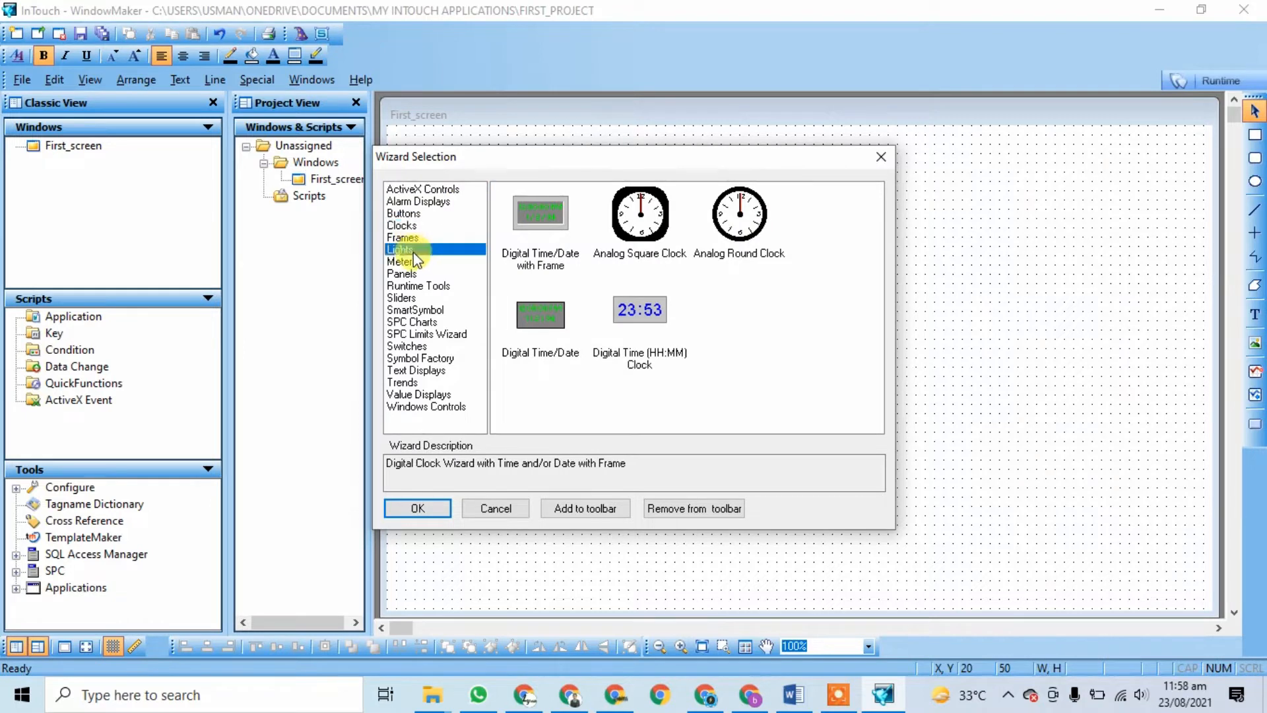
pyautogui.click(436, 298)
pyautogui.click(416, 321)
pyautogui.click(417, 356)
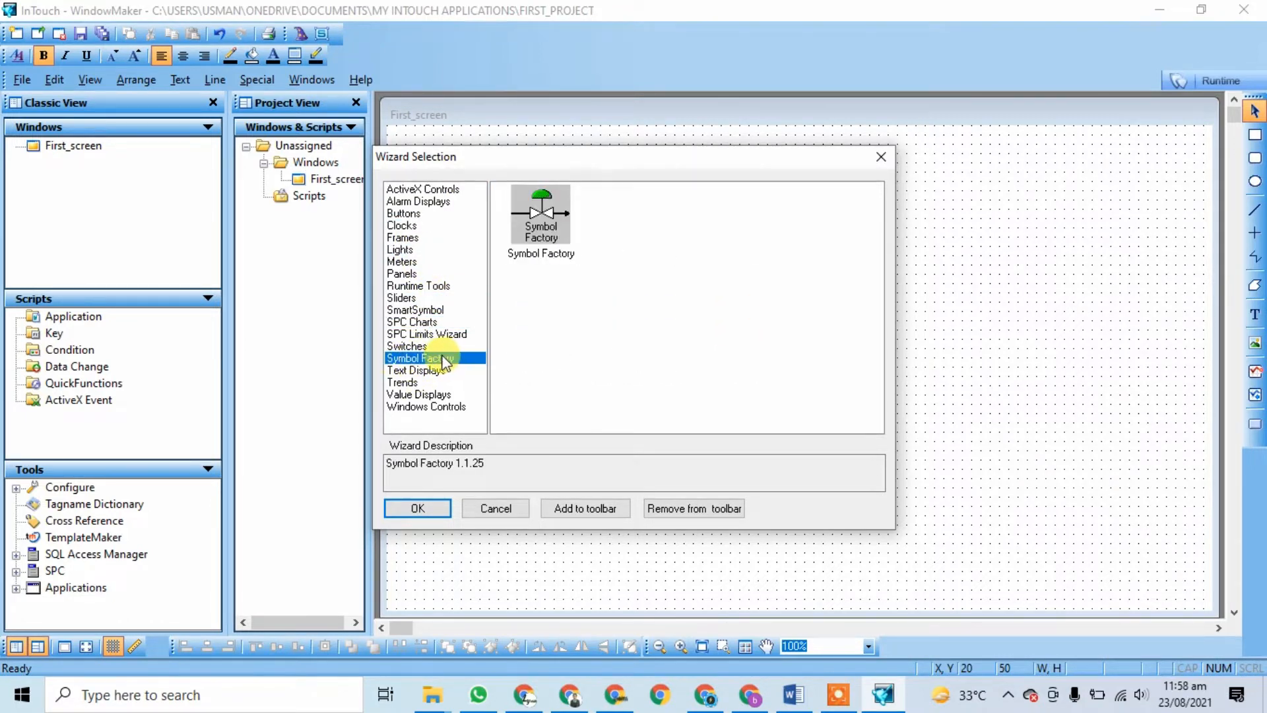
pyautogui.click(404, 225)
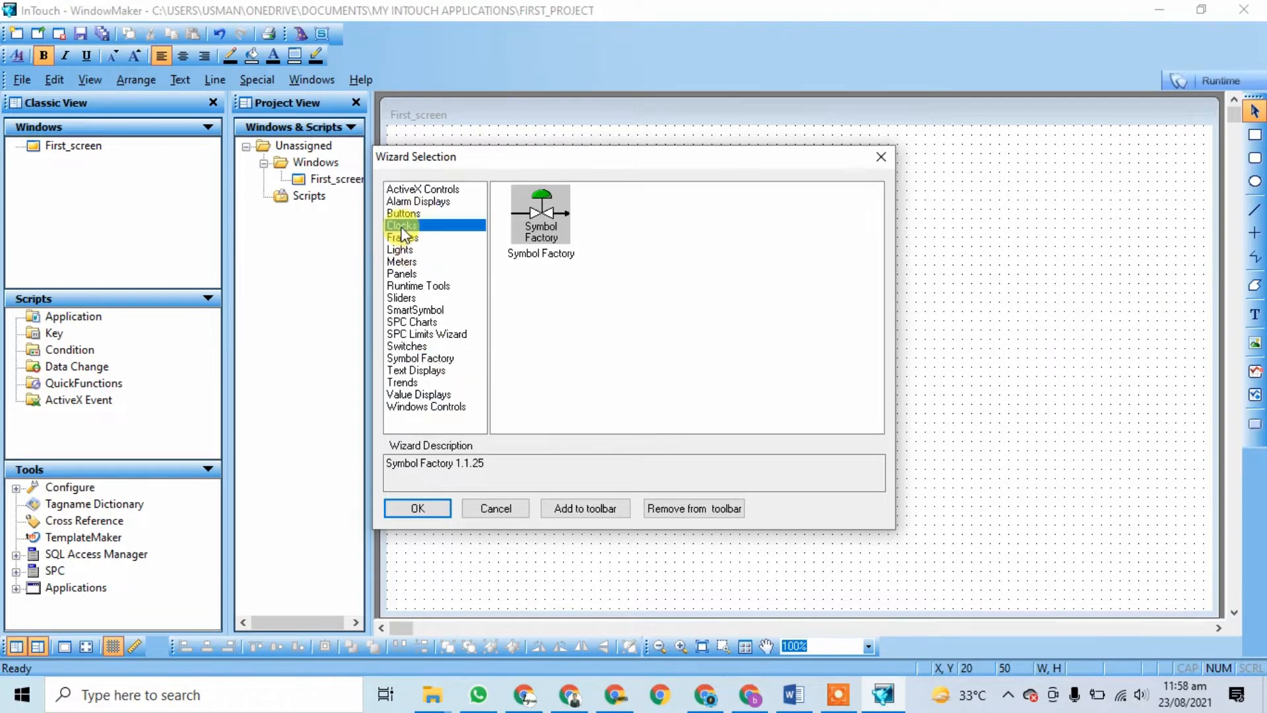
pyautogui.click(647, 217)
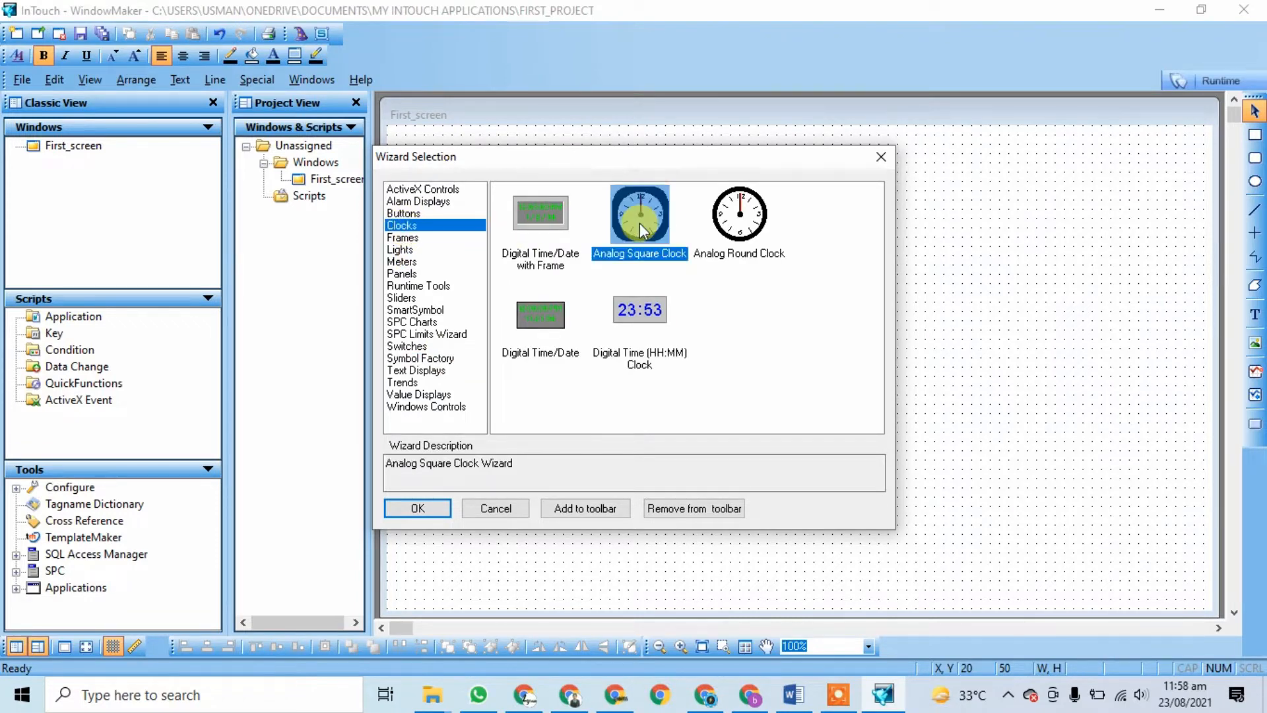
pyautogui.click(417, 509)
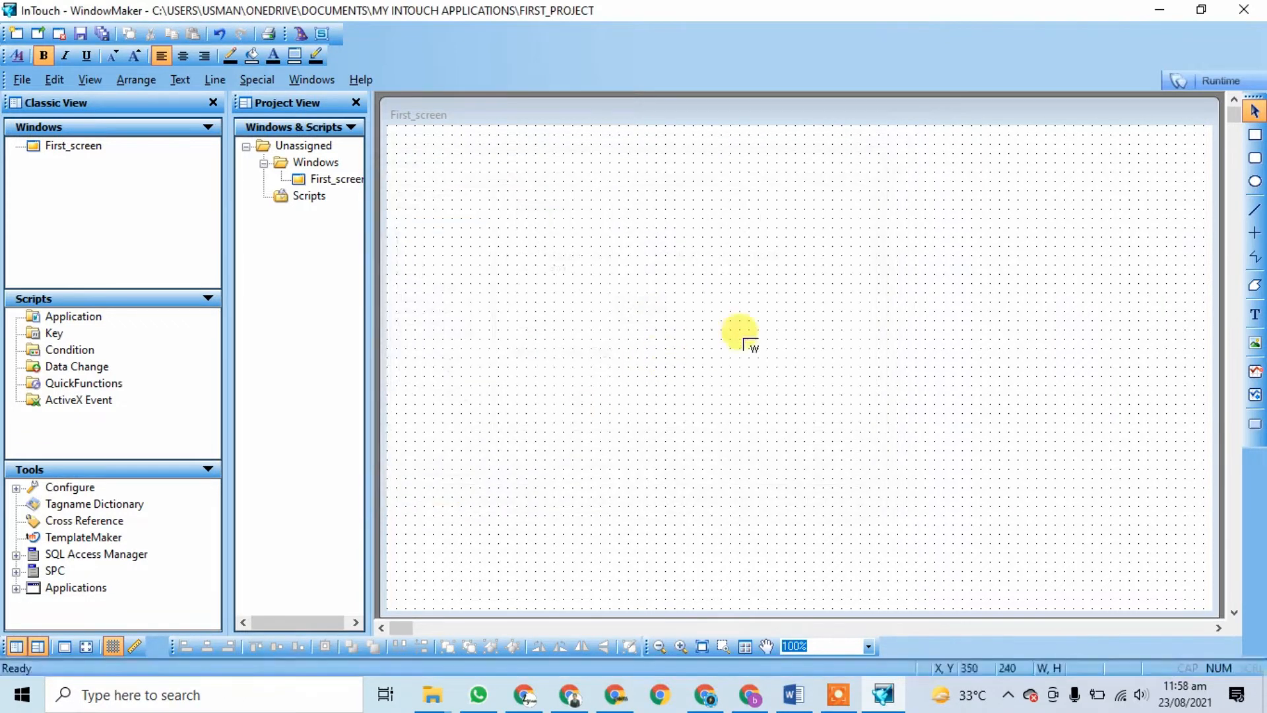
# Step: Place the clock in First_screen's top-right corner and enlarge it to 180 x 180
pyautogui.click(988, 189)
pyautogui.click(977, 284)
pyautogui.click(1023, 228)
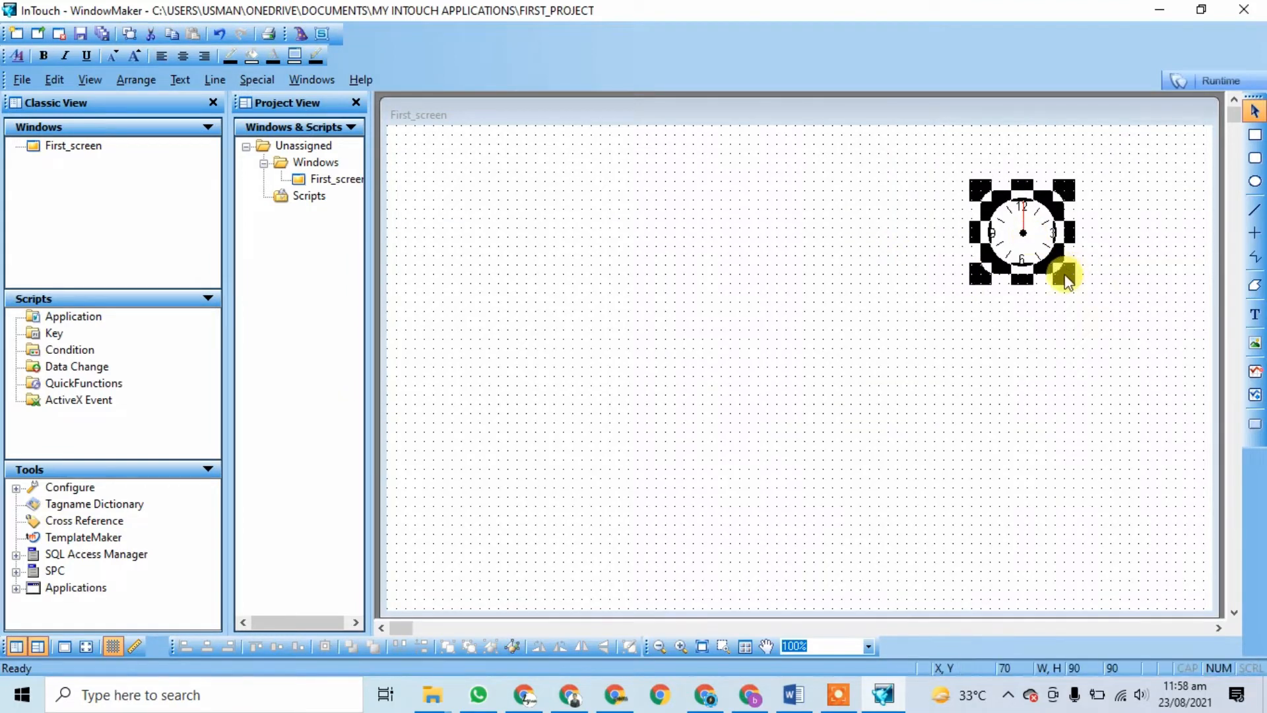
pyautogui.moveTo(1064, 272); pyautogui.dragTo(1133, 214)
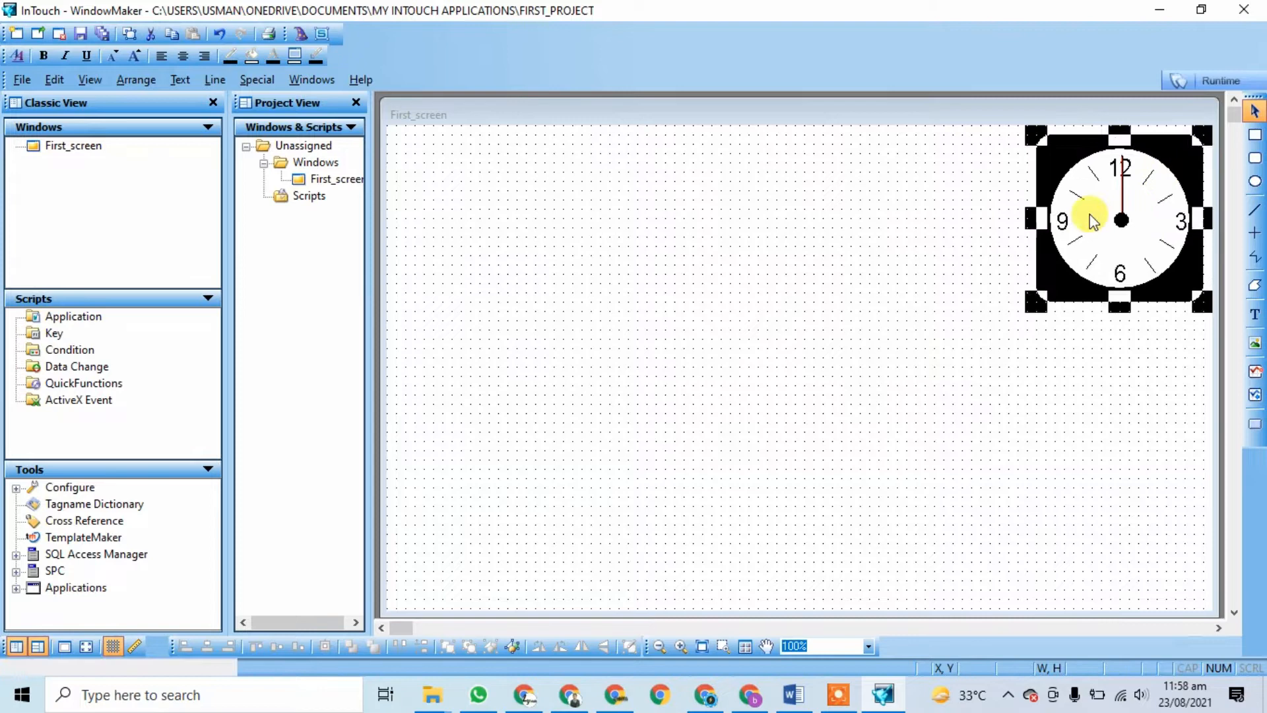
pyautogui.click(583, 280)
# Step: Add a Color Pushbutton near the top left of First_screen
pyautogui.click(308, 29)
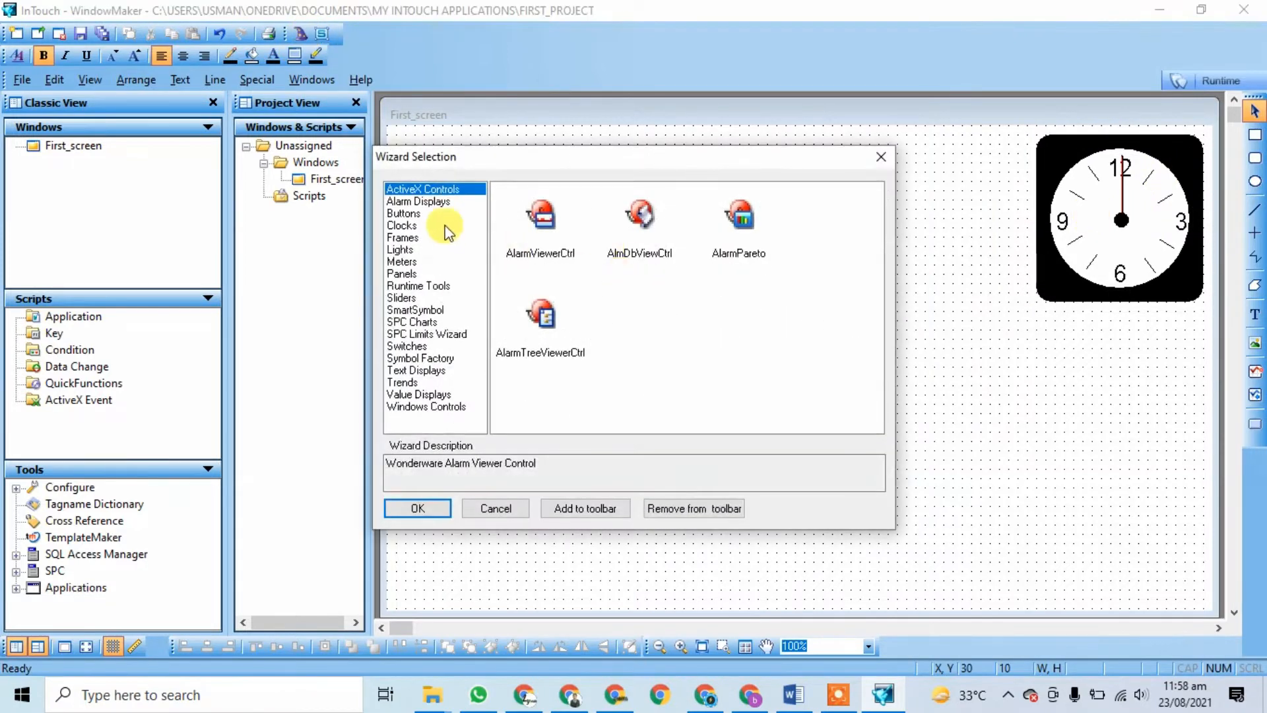
pyautogui.click(408, 203)
pyautogui.click(409, 213)
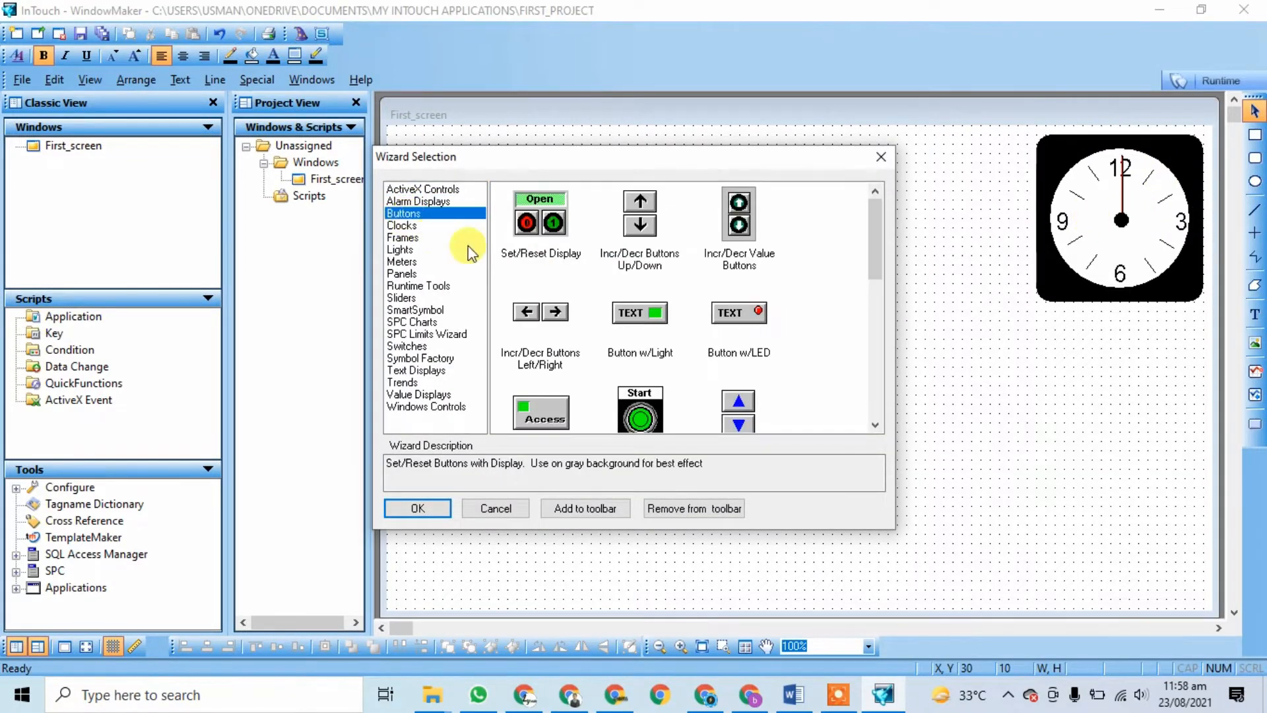
pyautogui.scroll(-3, 648, 294)
pyautogui.scroll(-2, 653, 301)
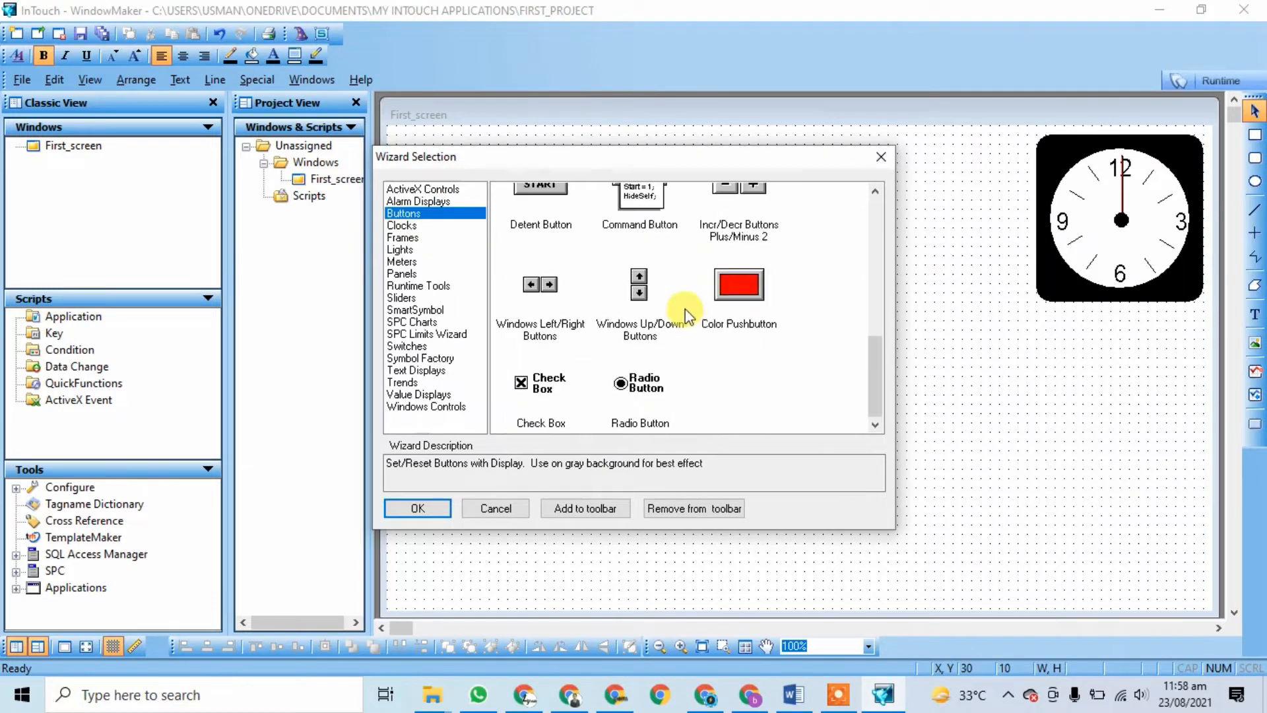
pyautogui.click(739, 283)
pyautogui.click(423, 508)
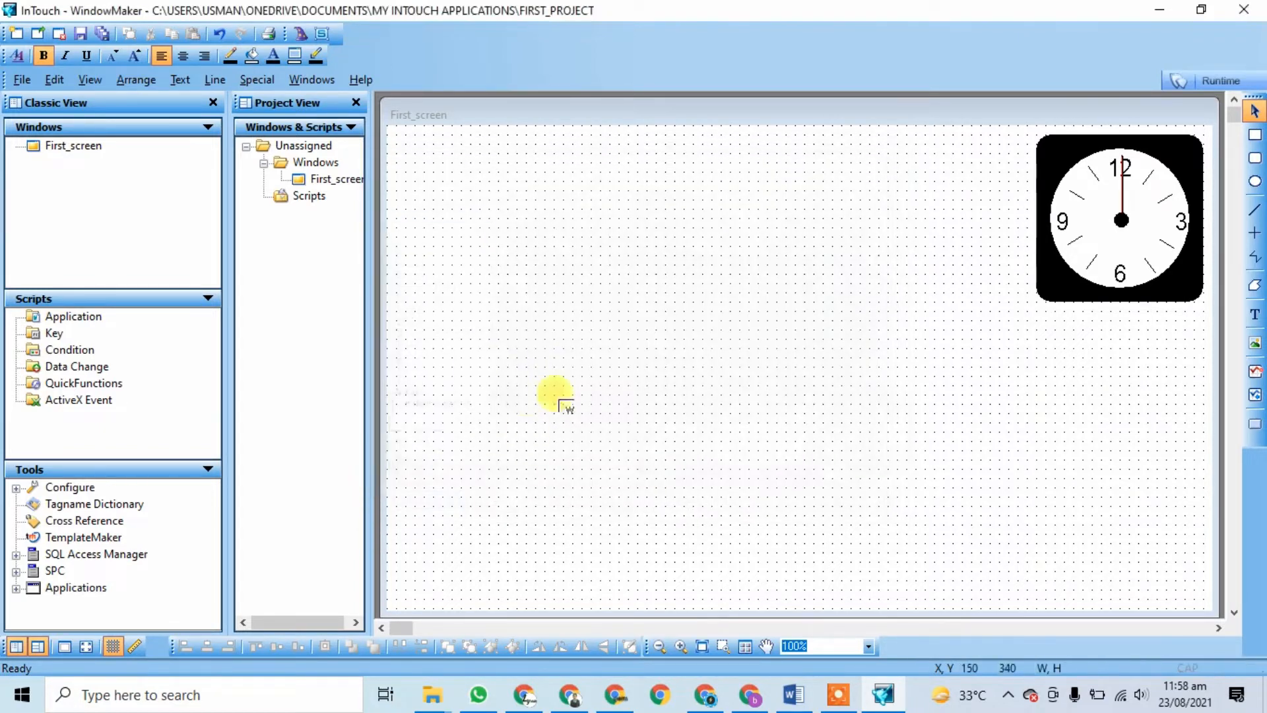
pyautogui.click(425, 206)
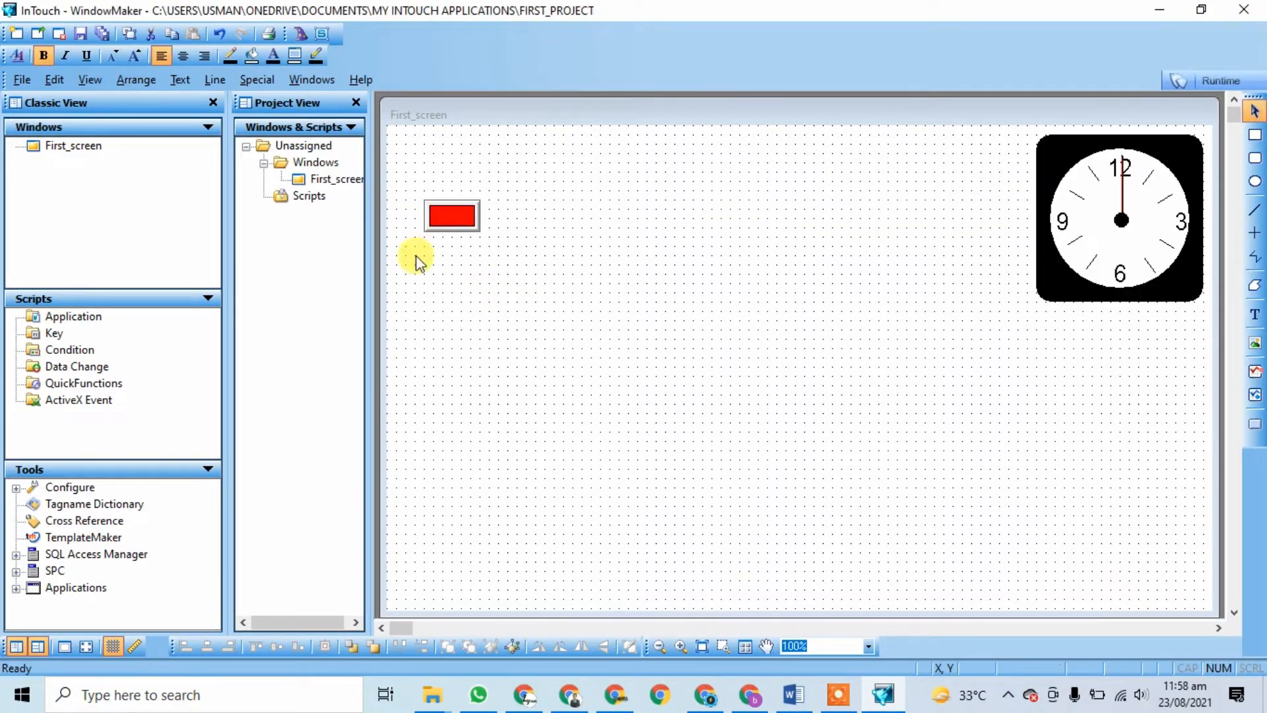
# Step: Add a red Top-Hat Siren from the Lights wizards and move it beside the pushbutton
pyautogui.click(299, 35)
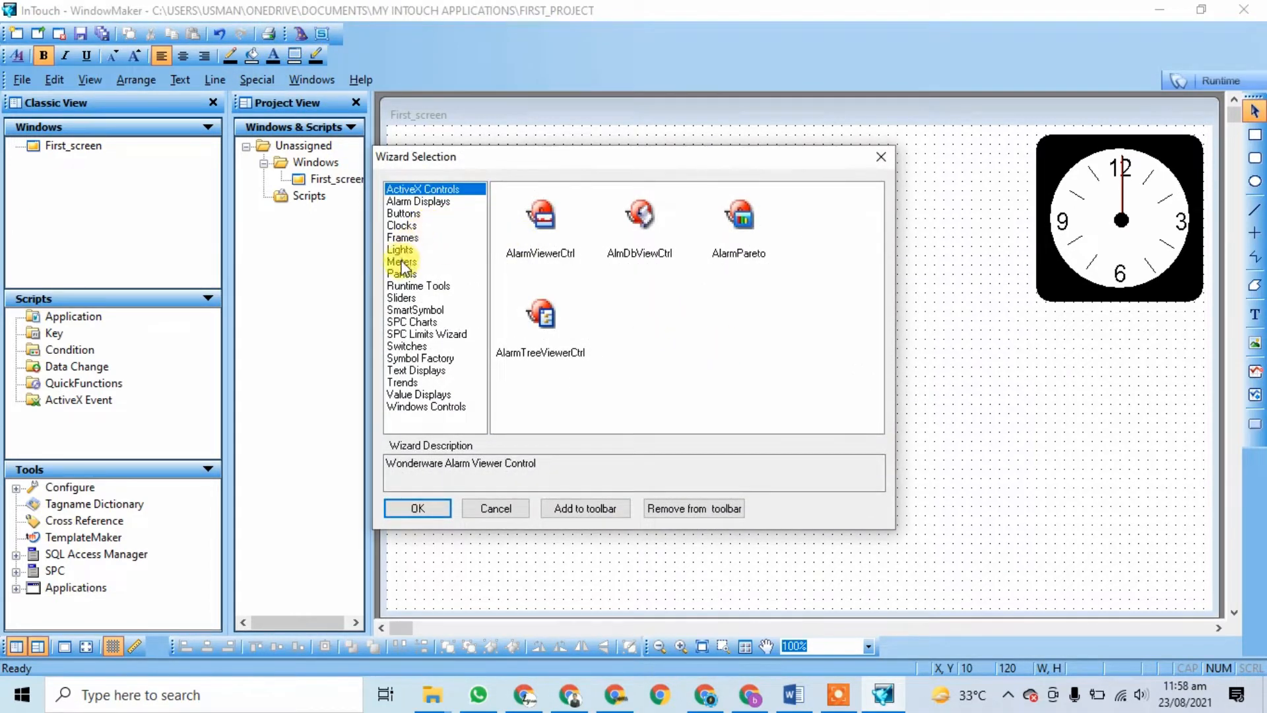
pyautogui.click(400, 251)
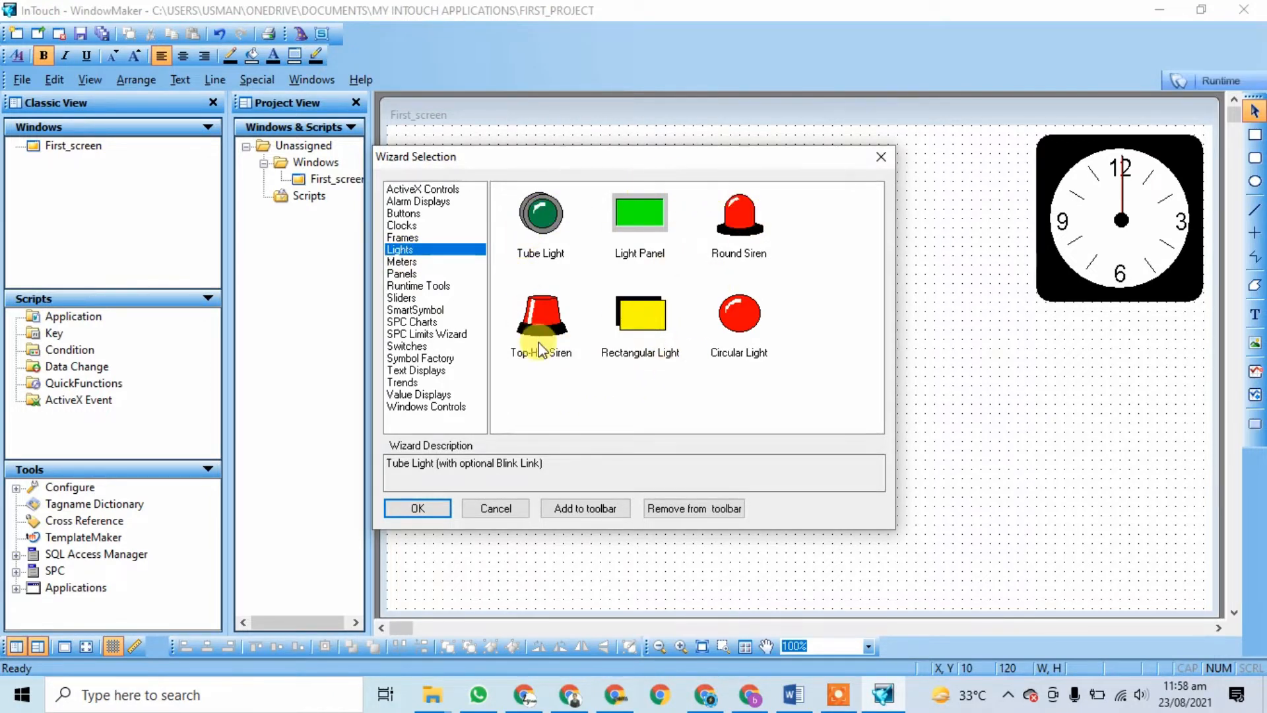
pyautogui.click(738, 221)
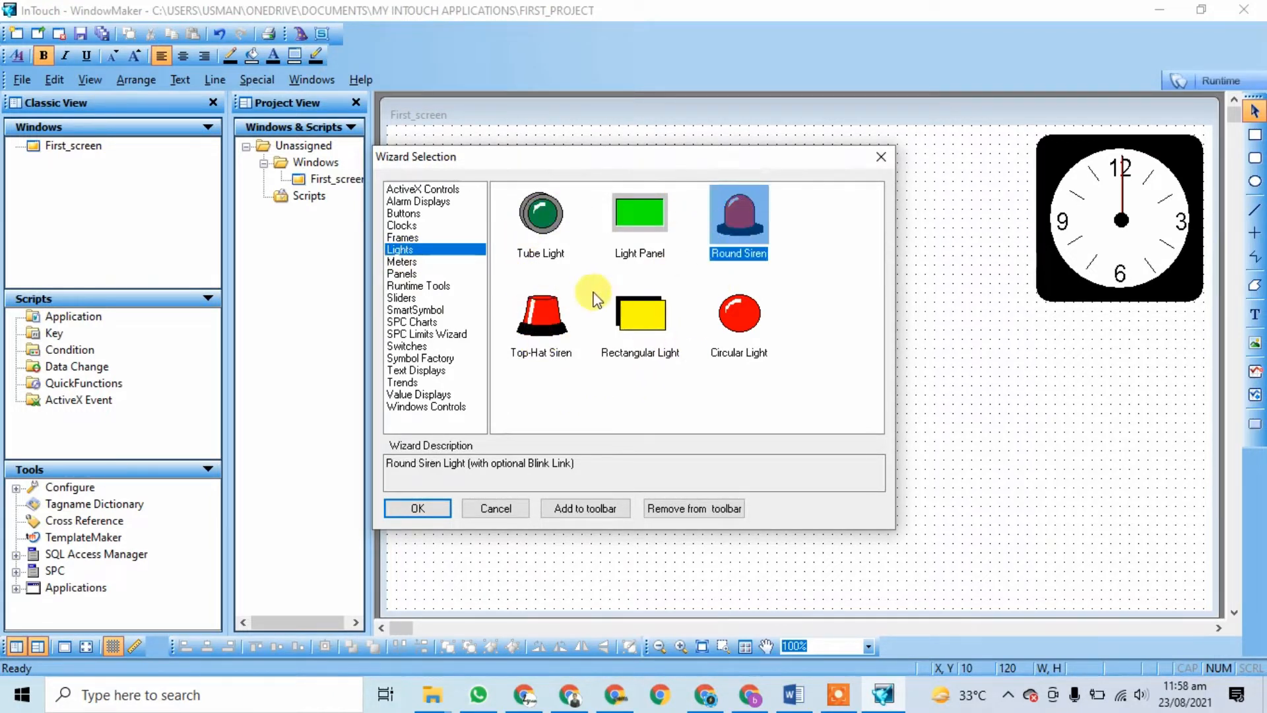
pyautogui.click(555, 321)
pyautogui.click(417, 508)
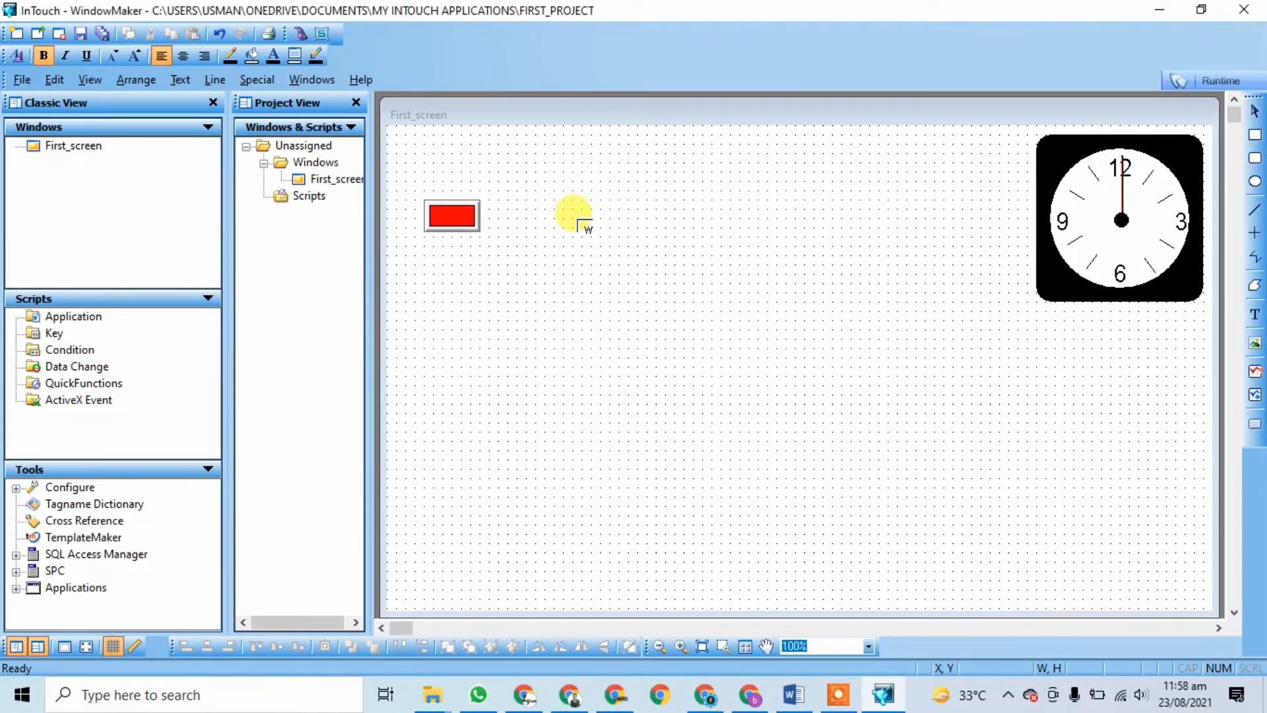
pyautogui.click(666, 190)
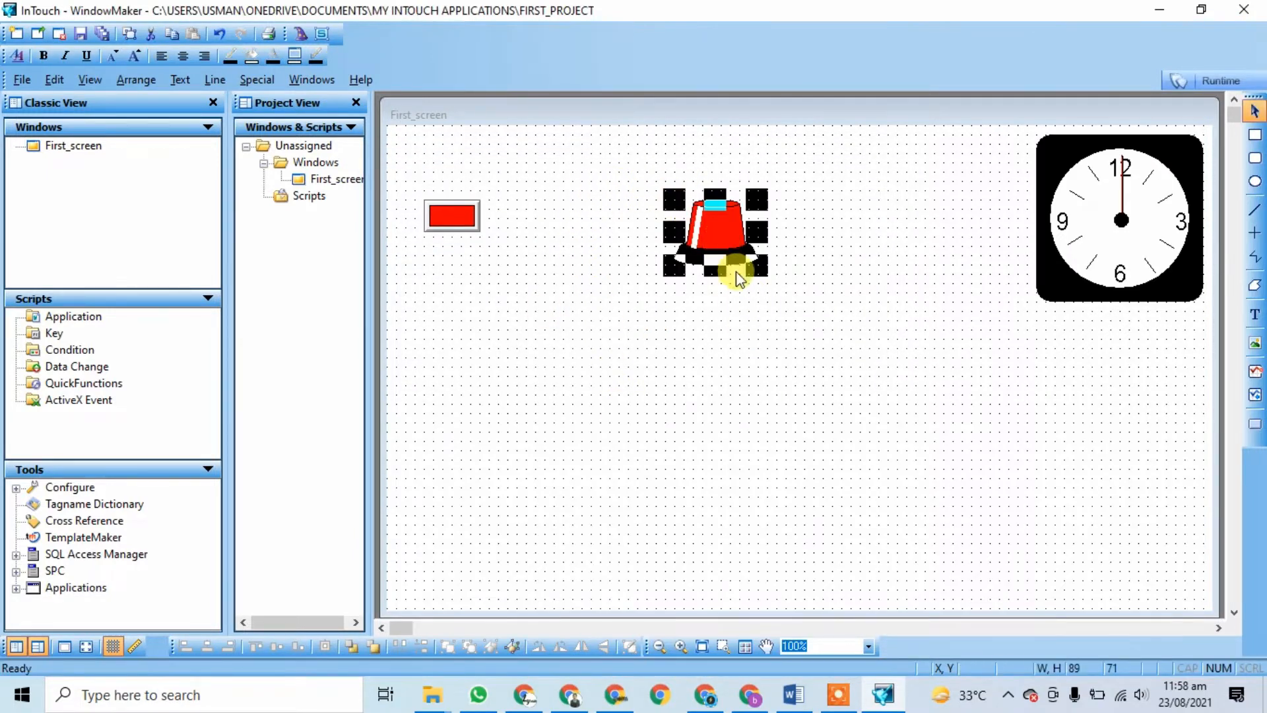
pyautogui.moveTo(725, 245); pyautogui.dragTo(642, 229)
pyautogui.click(779, 249)
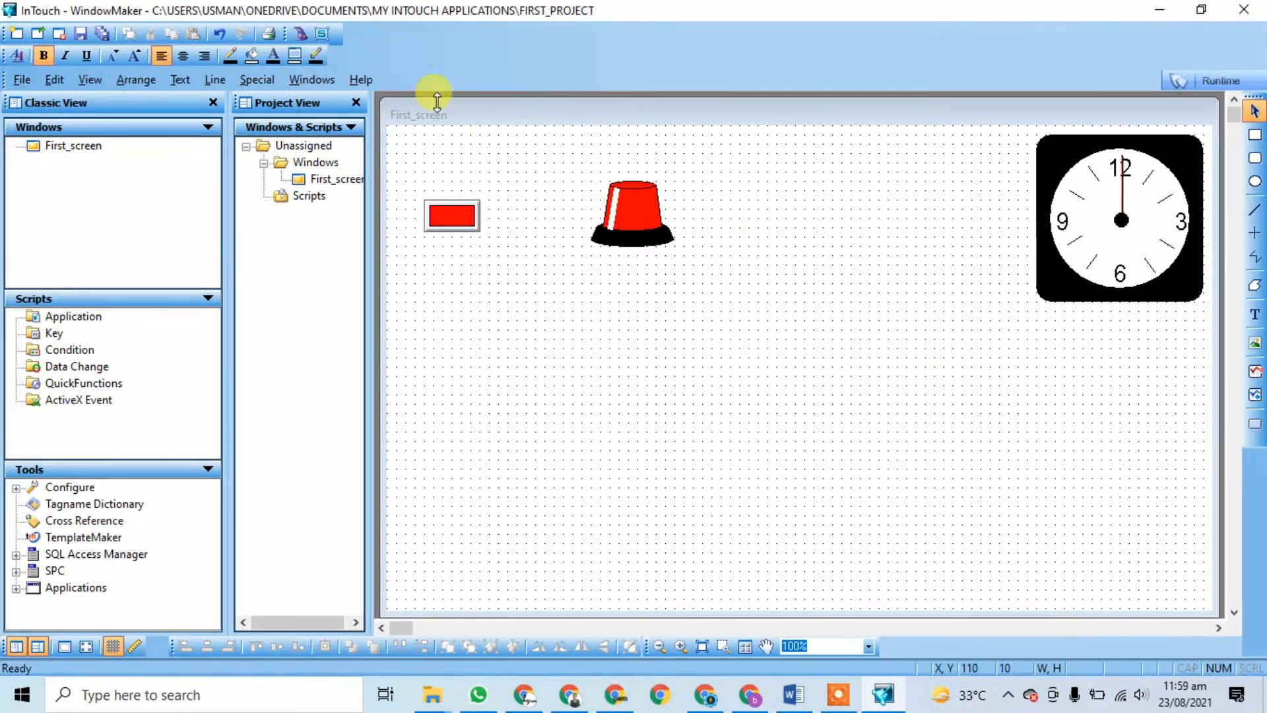
pyautogui.click(302, 37)
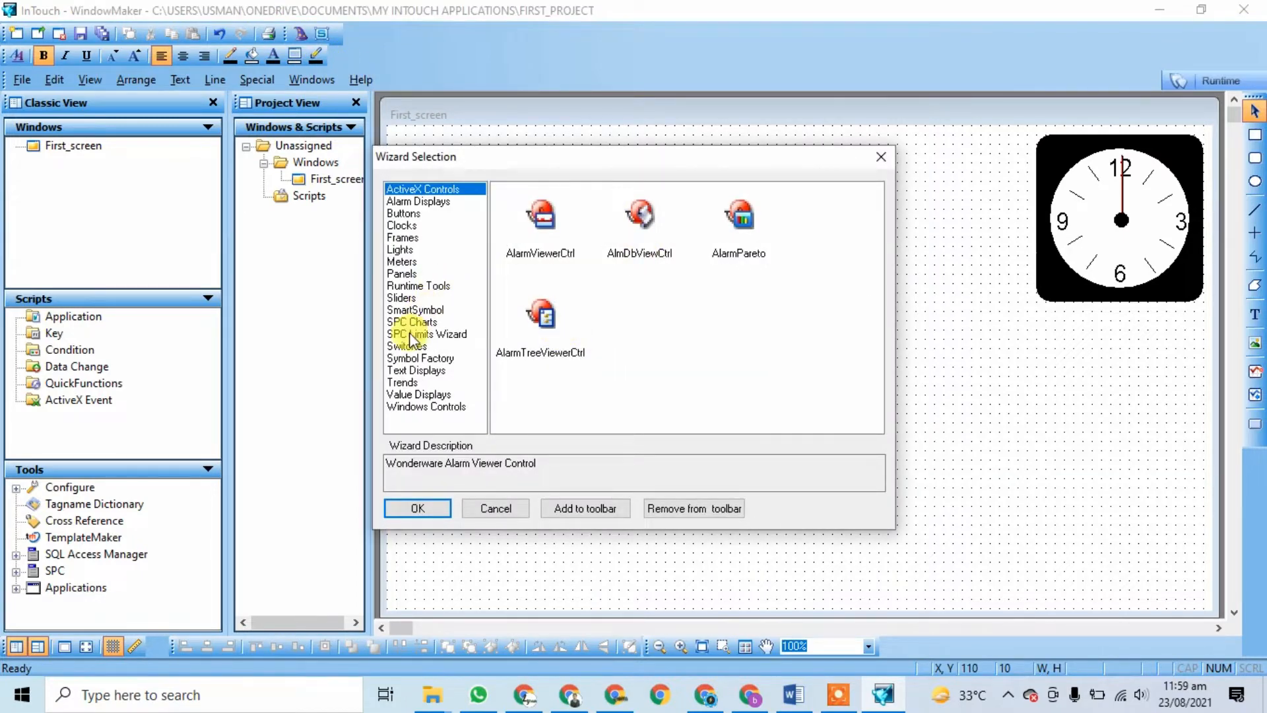
# Step: Add a Digital Time/Date with Frame display just left of the analog clock
pyautogui.click(398, 252)
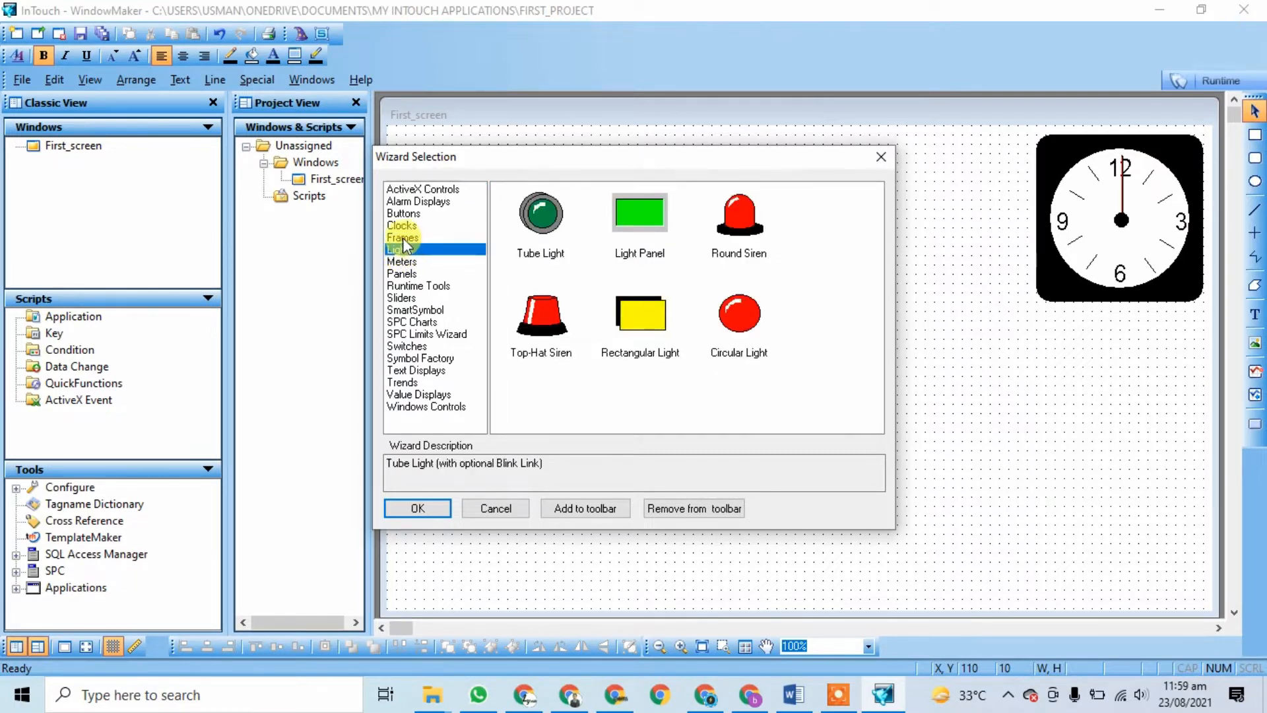
pyautogui.click(402, 226)
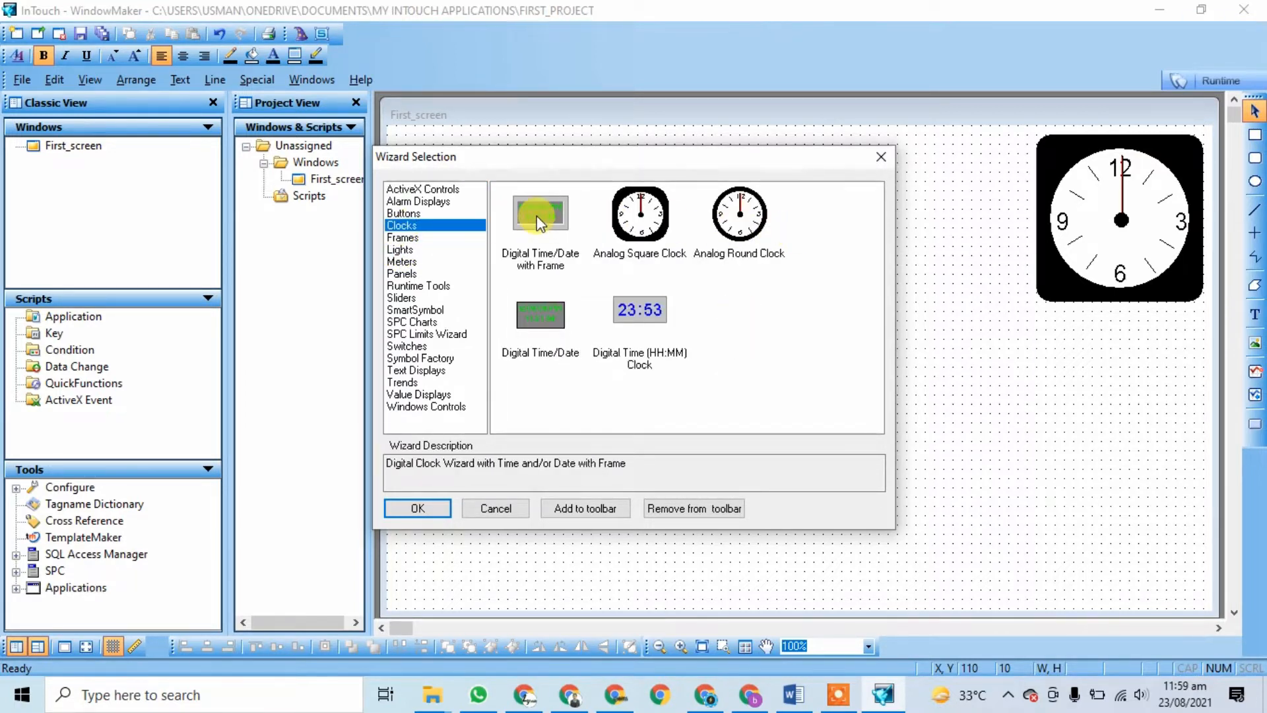
pyautogui.click(536, 216)
pyautogui.click(443, 510)
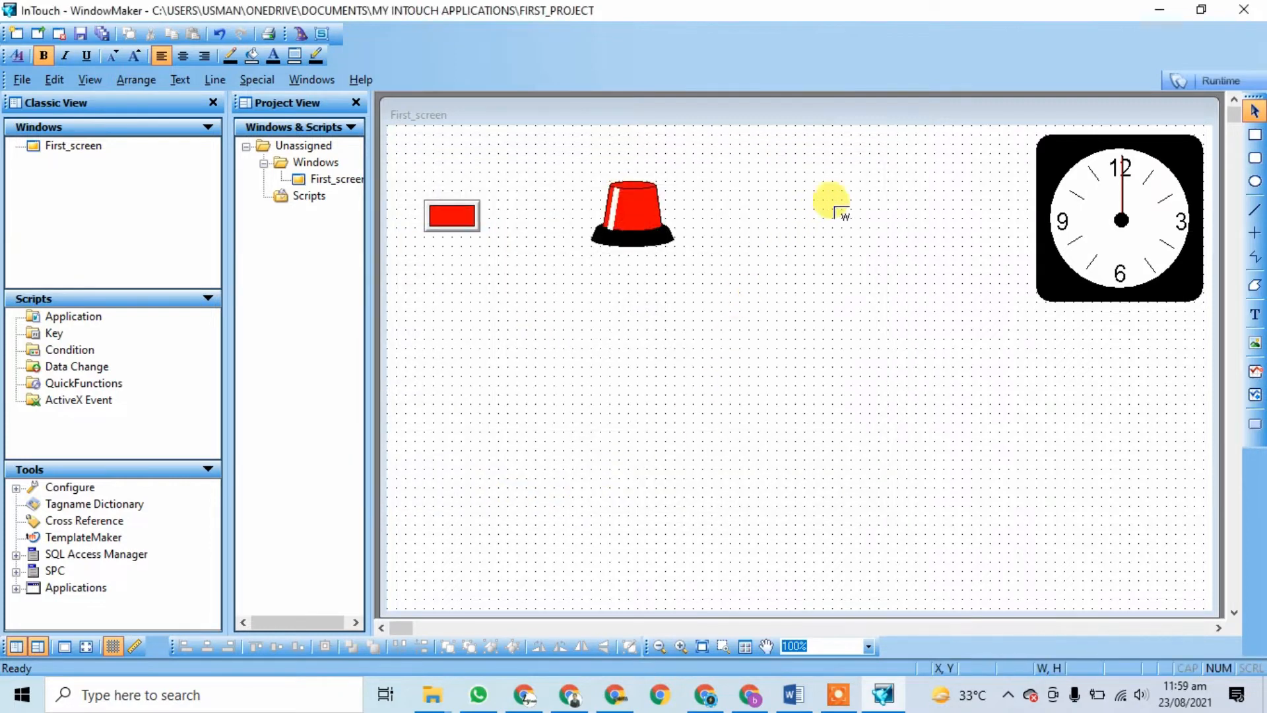
pyautogui.click(865, 148)
pyautogui.moveTo(967, 195); pyautogui.dragTo(914, 191)
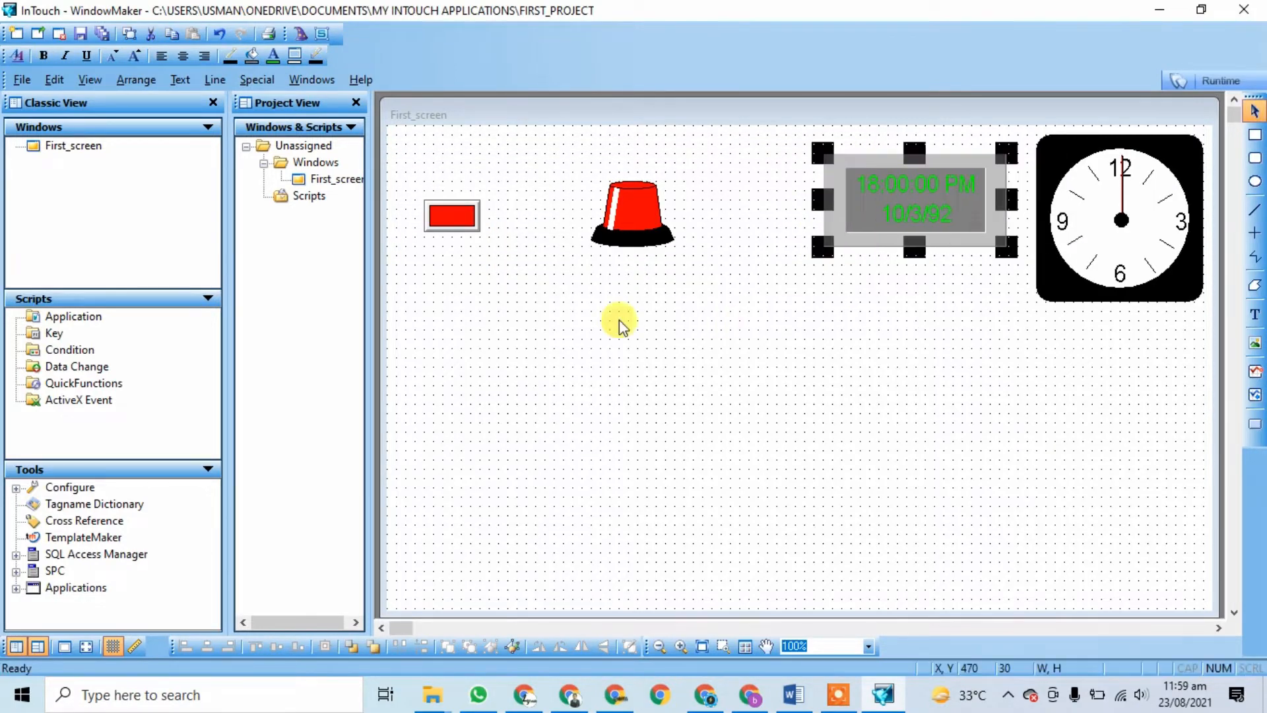
# Step: Place a Digital Time (HH:MM) Clock showing 00:00 at the bottom right
pyautogui.click(300, 34)
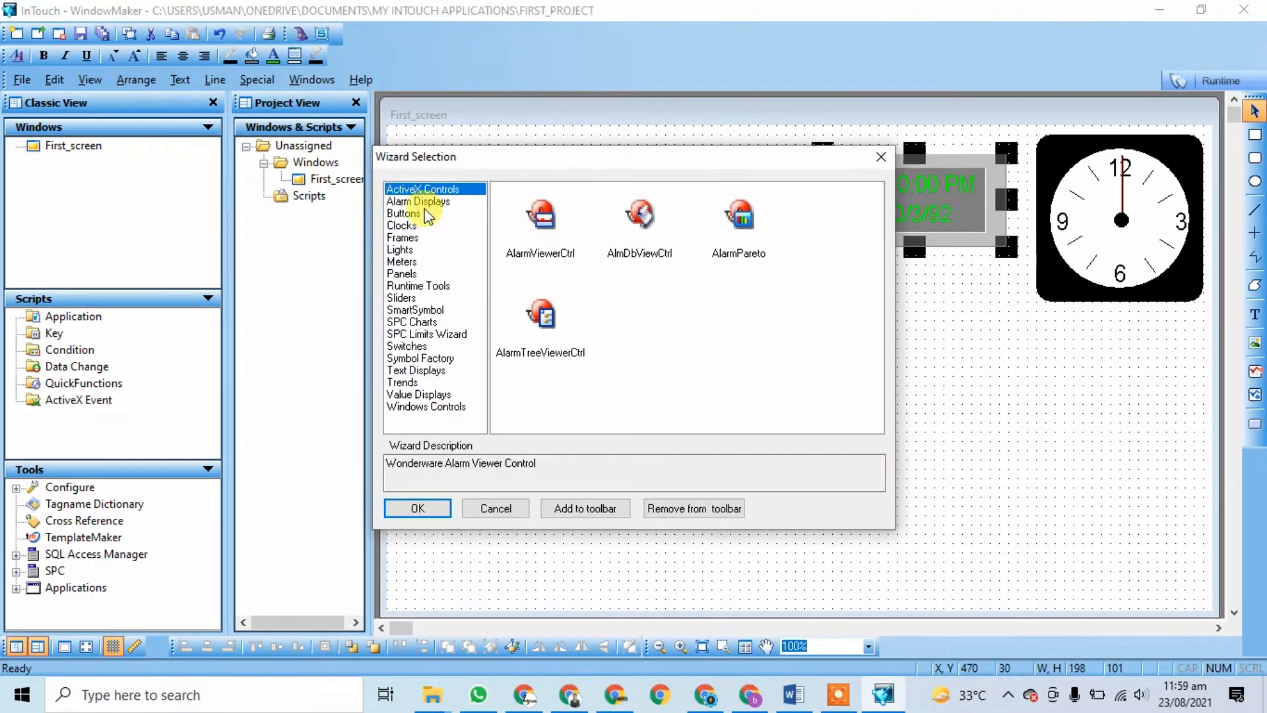
pyautogui.click(423, 225)
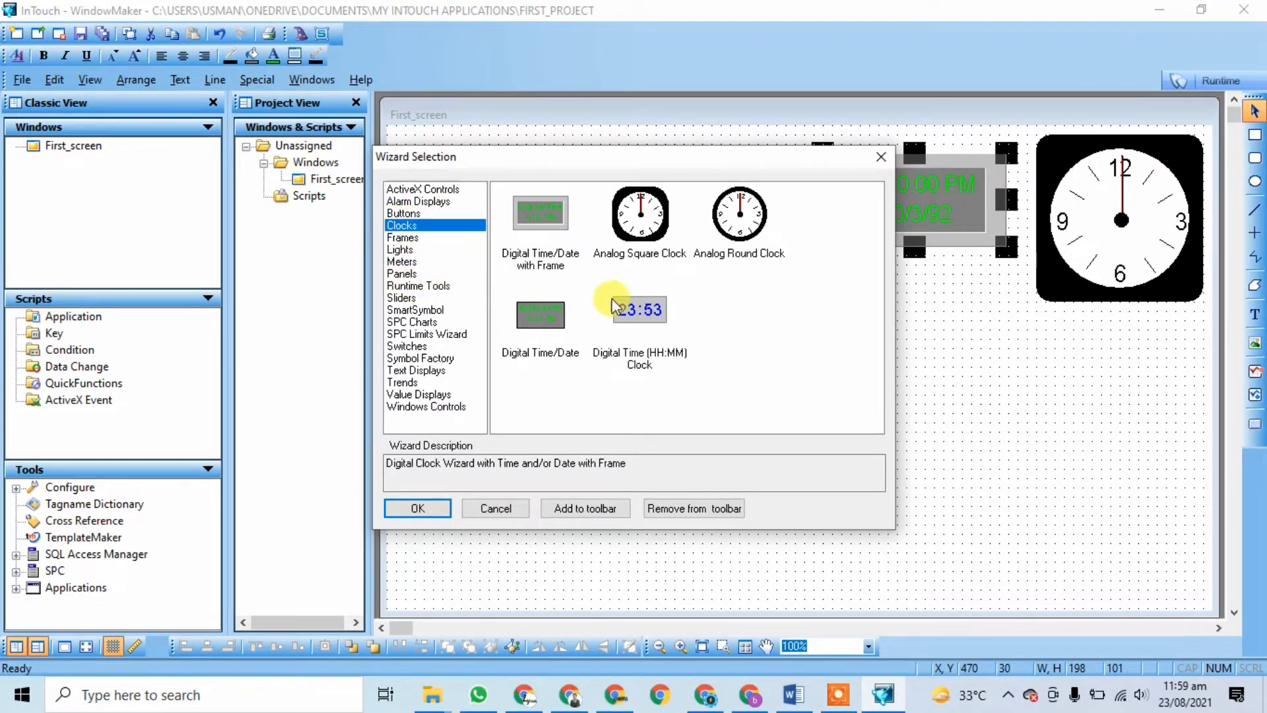
pyautogui.click(650, 314)
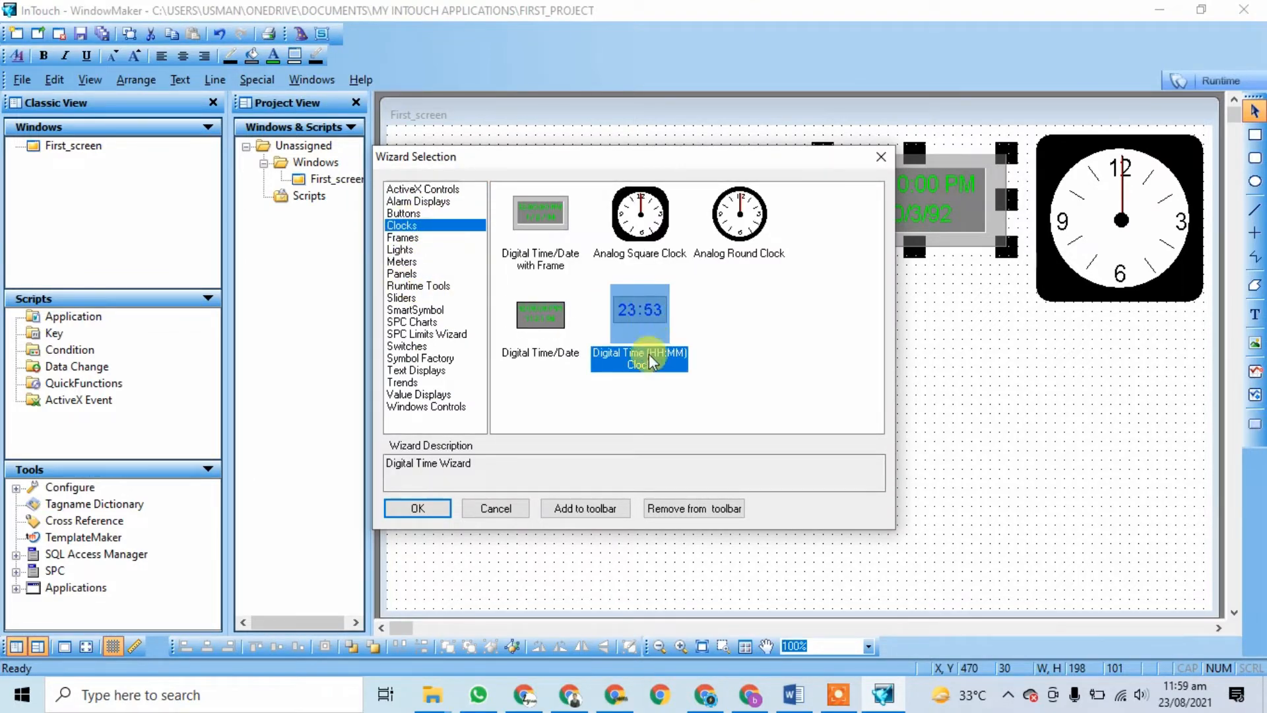
pyautogui.click(417, 508)
pyautogui.click(1093, 538)
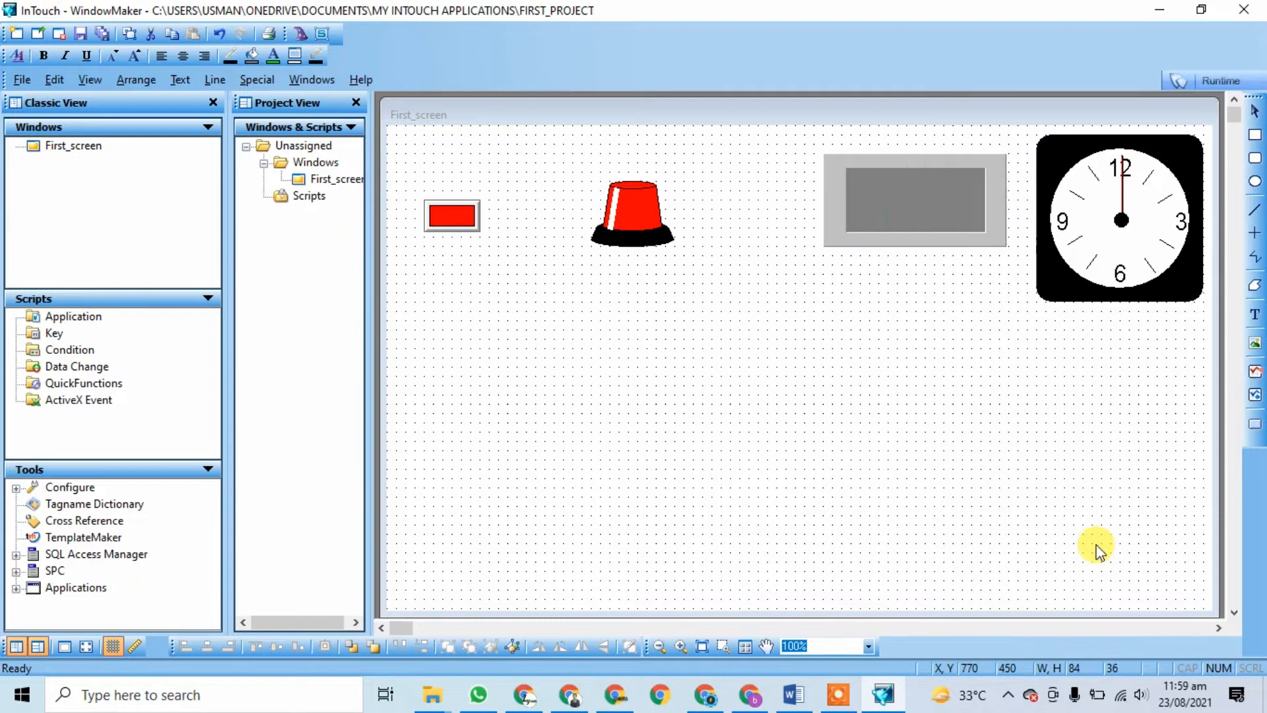
pyautogui.click(684, 422)
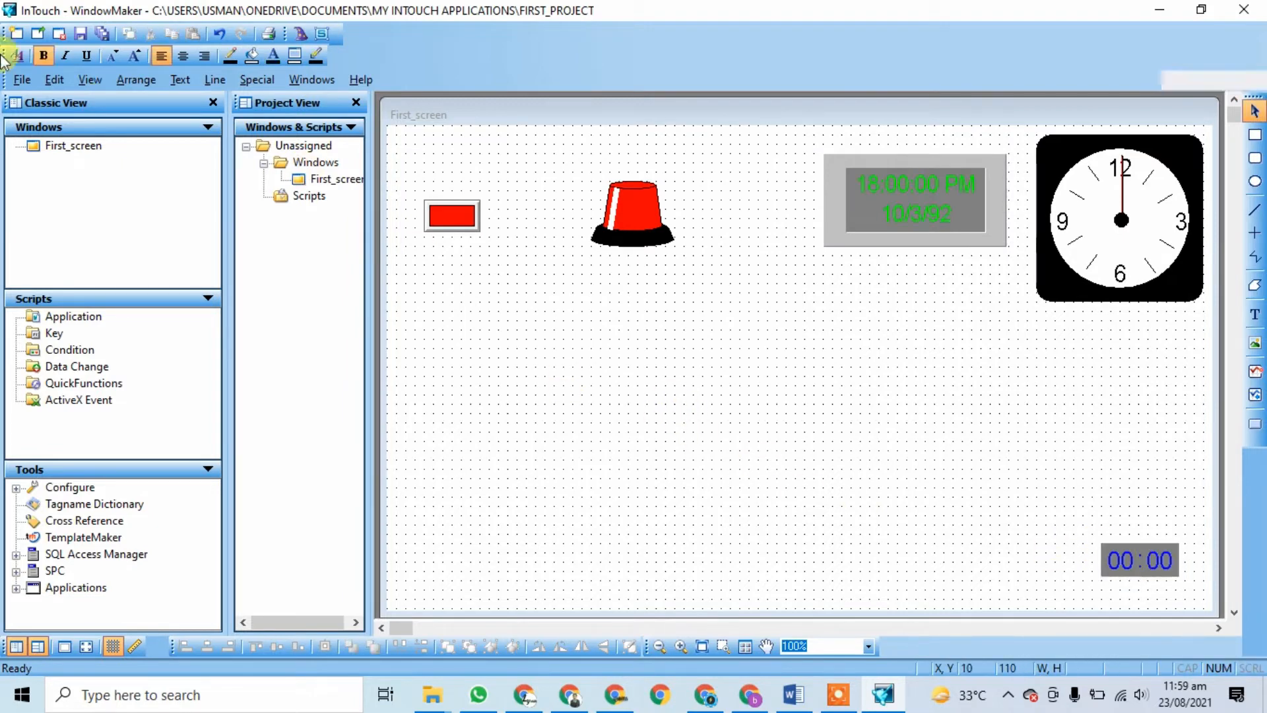
pyautogui.click(301, 34)
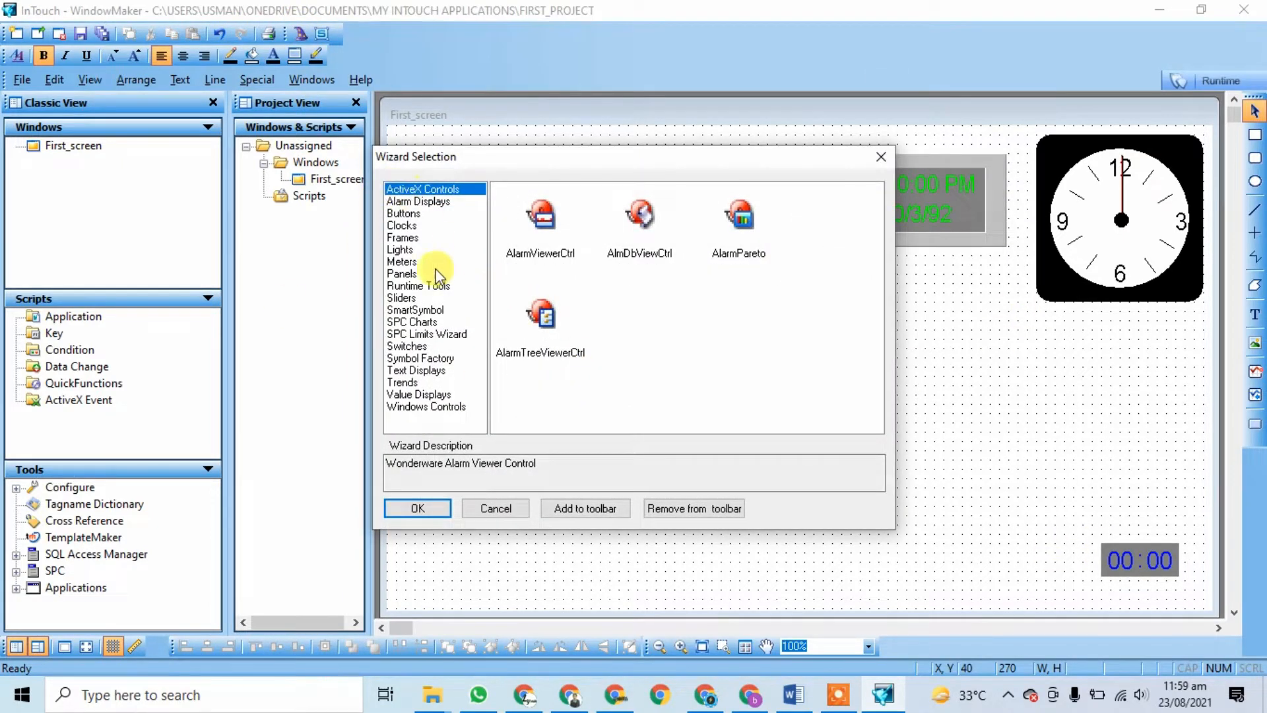
# Step: Place a green Tube Light from the Lights wizards directly below the red Top-Hat Siren
pyautogui.click(404, 201)
pyautogui.click(404, 213)
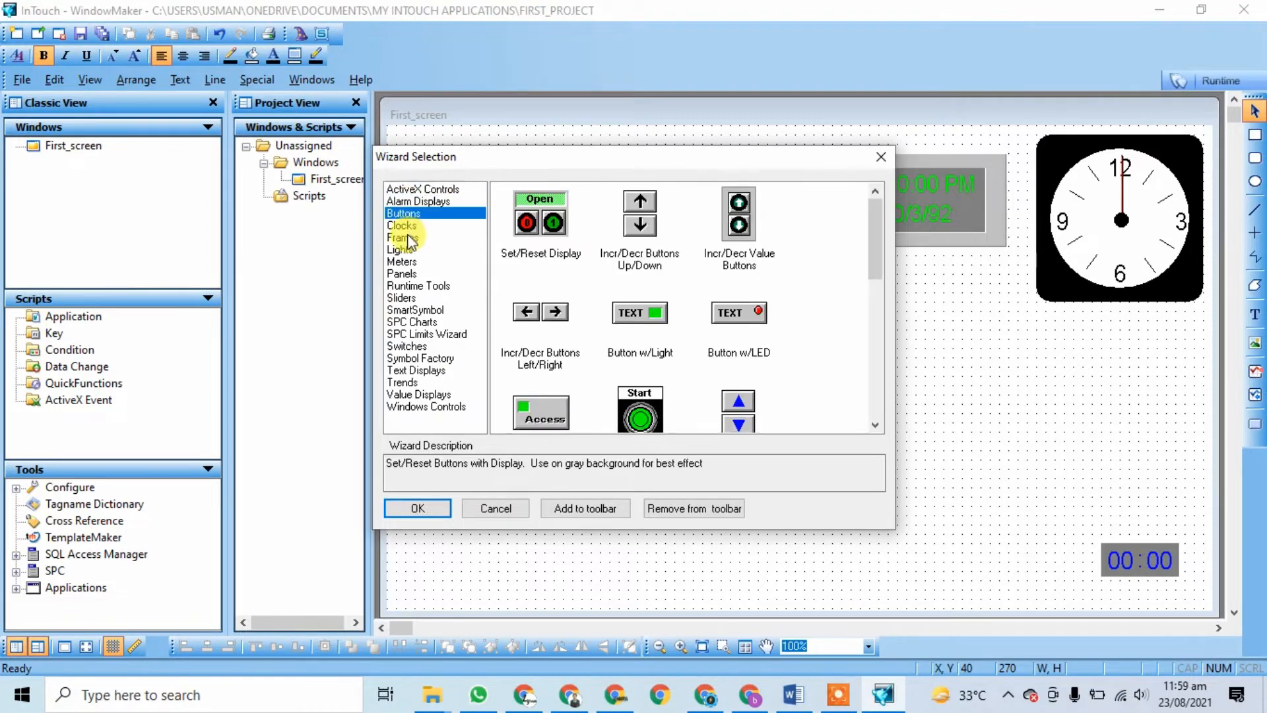
pyautogui.click(404, 226)
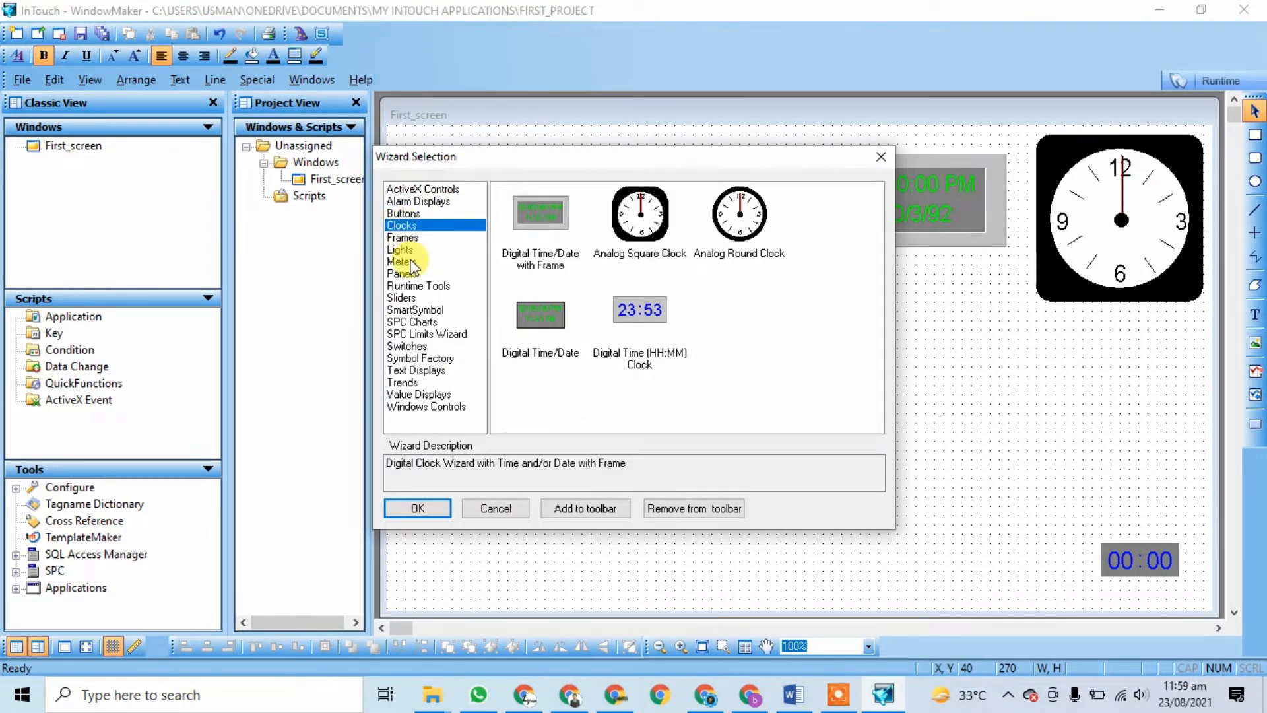
pyautogui.click(400, 240)
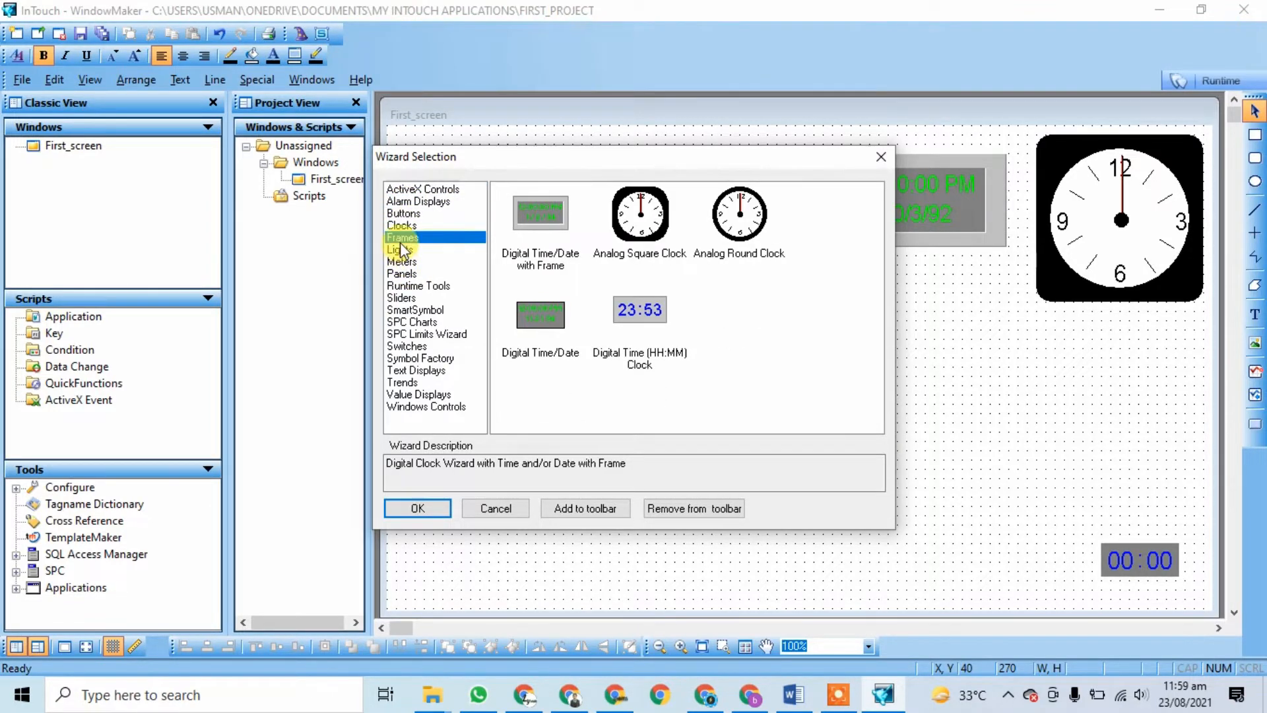
pyautogui.click(400, 251)
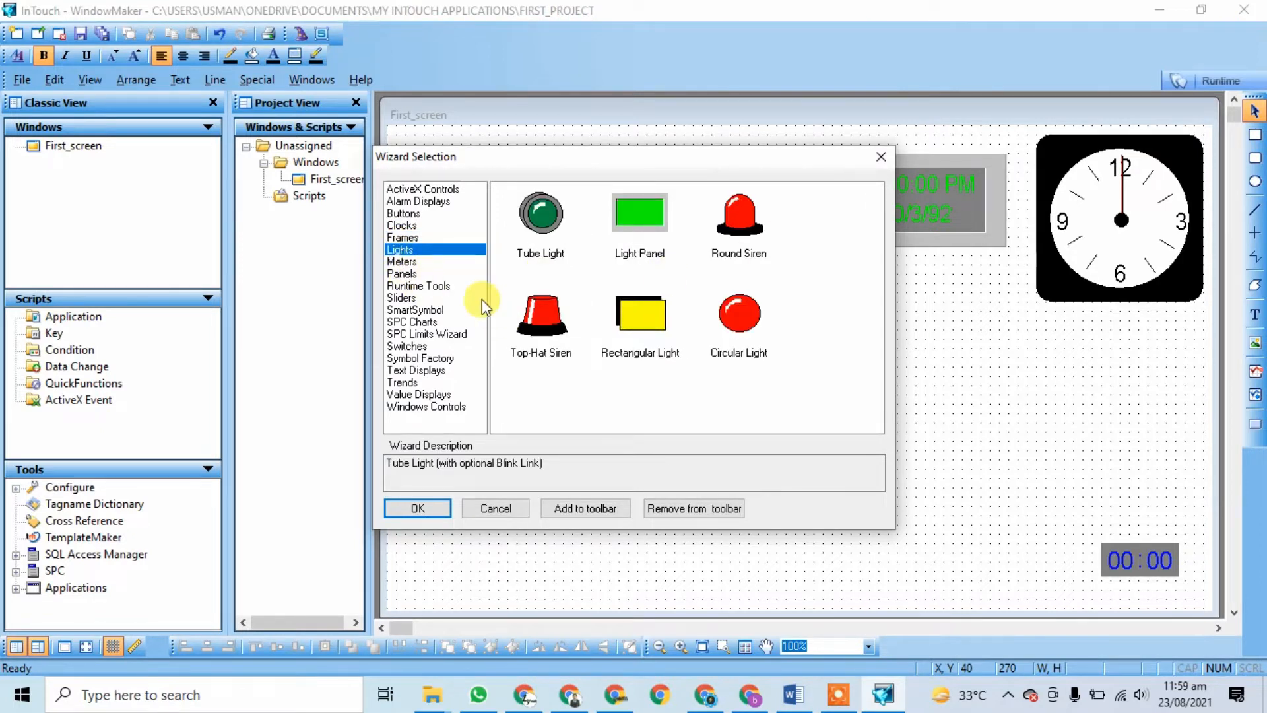
pyautogui.click(432, 512)
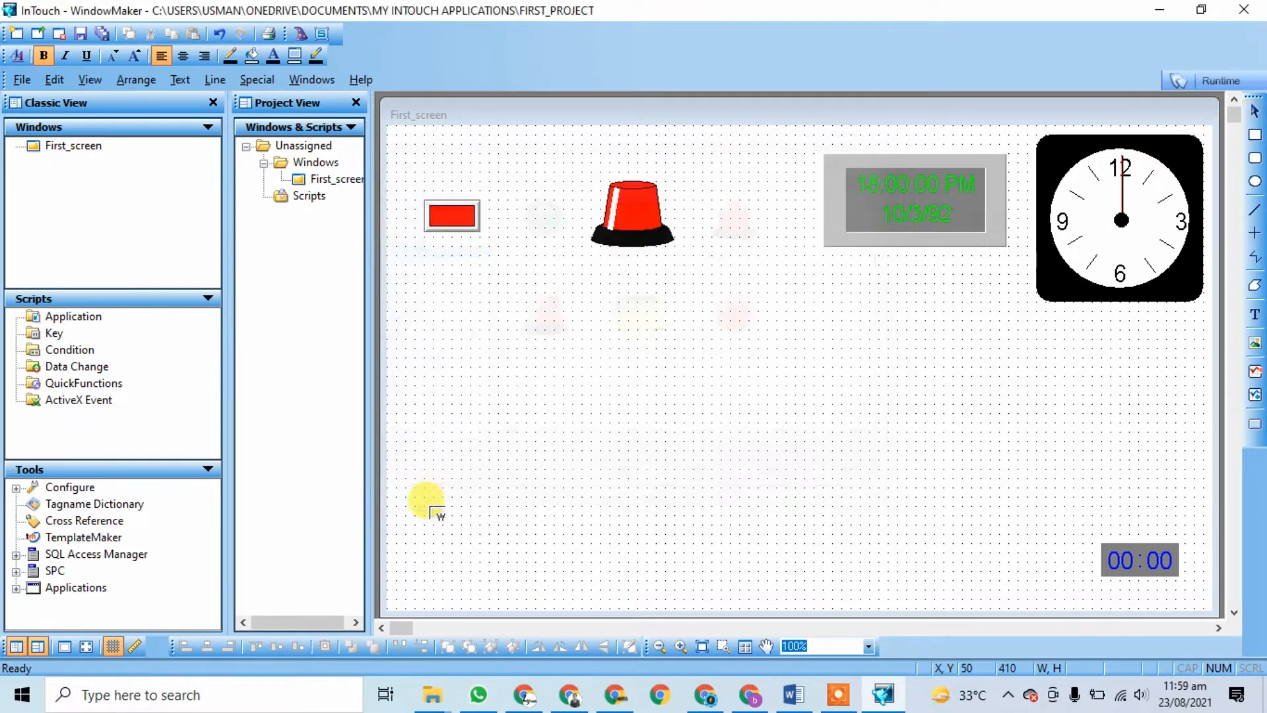
pyautogui.click(683, 396)
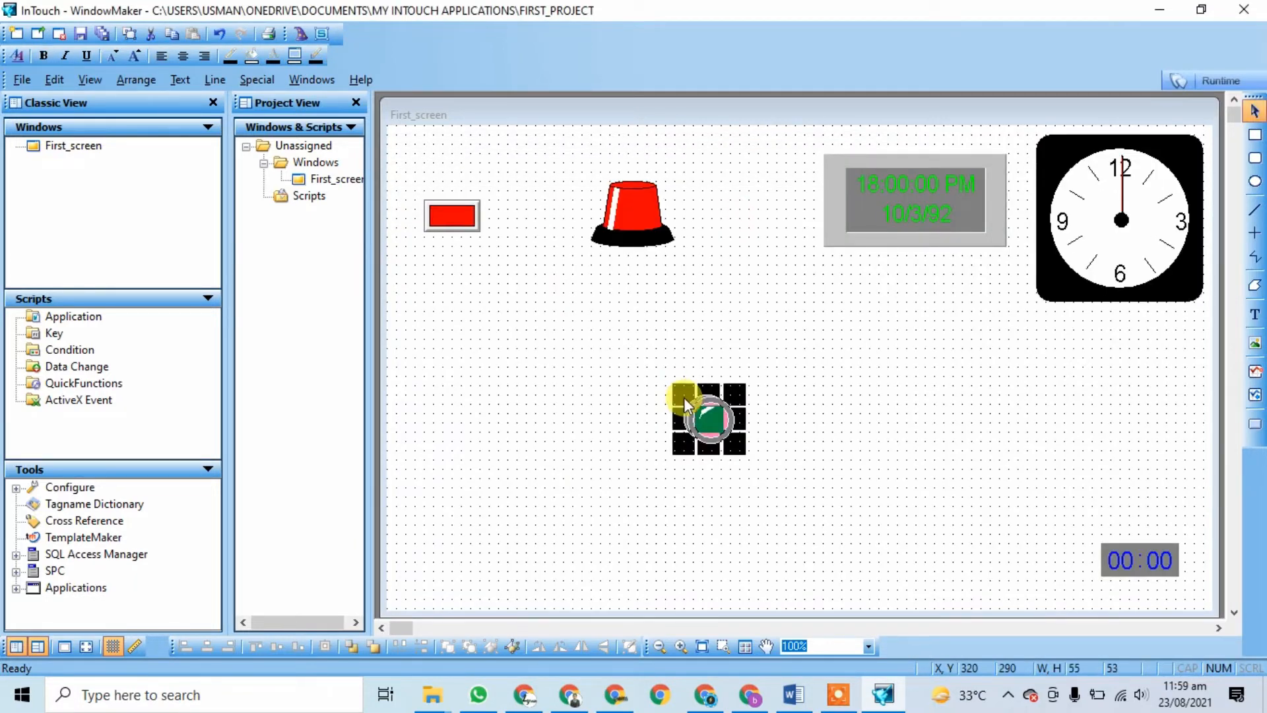
pyautogui.click(571, 433)
pyautogui.click(713, 426)
pyautogui.moveTo(713, 426); pyautogui.dragTo(639, 307)
pyautogui.click(728, 346)
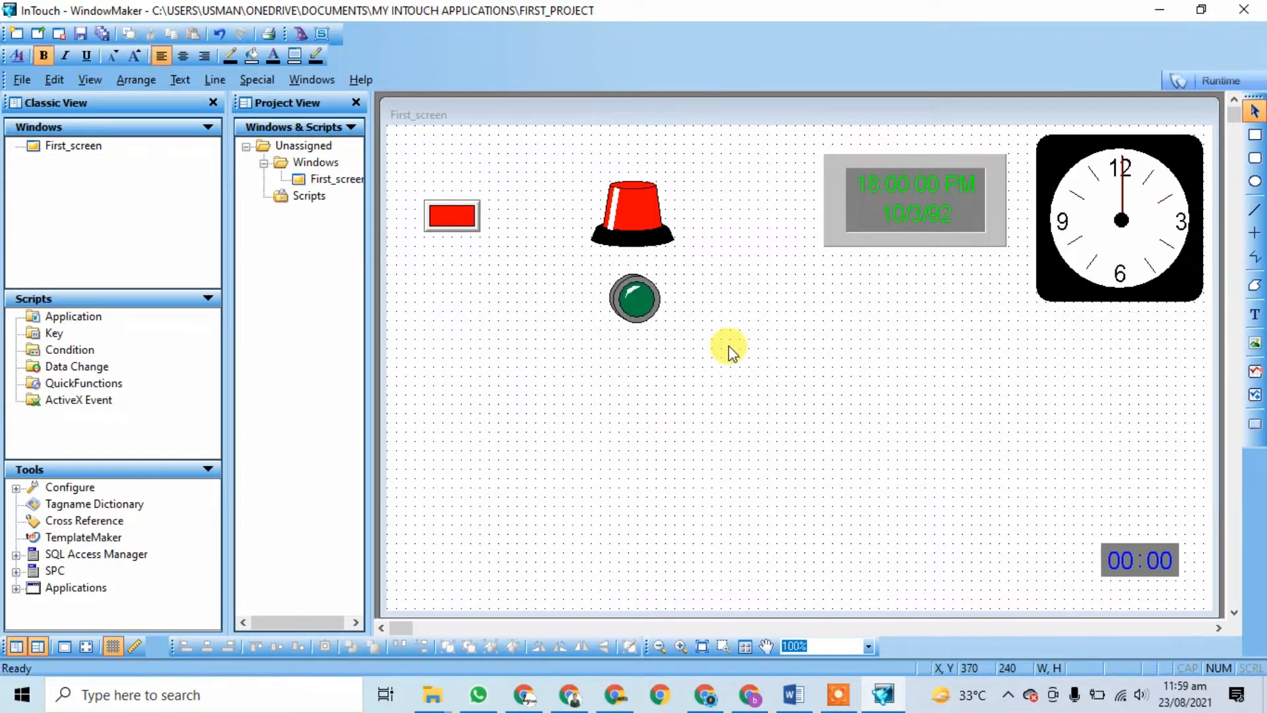
# Step: Link the pushbutton to a new Memory Discrete tag 'on' with a Toggle action
pyautogui.doubleClick(453, 215)
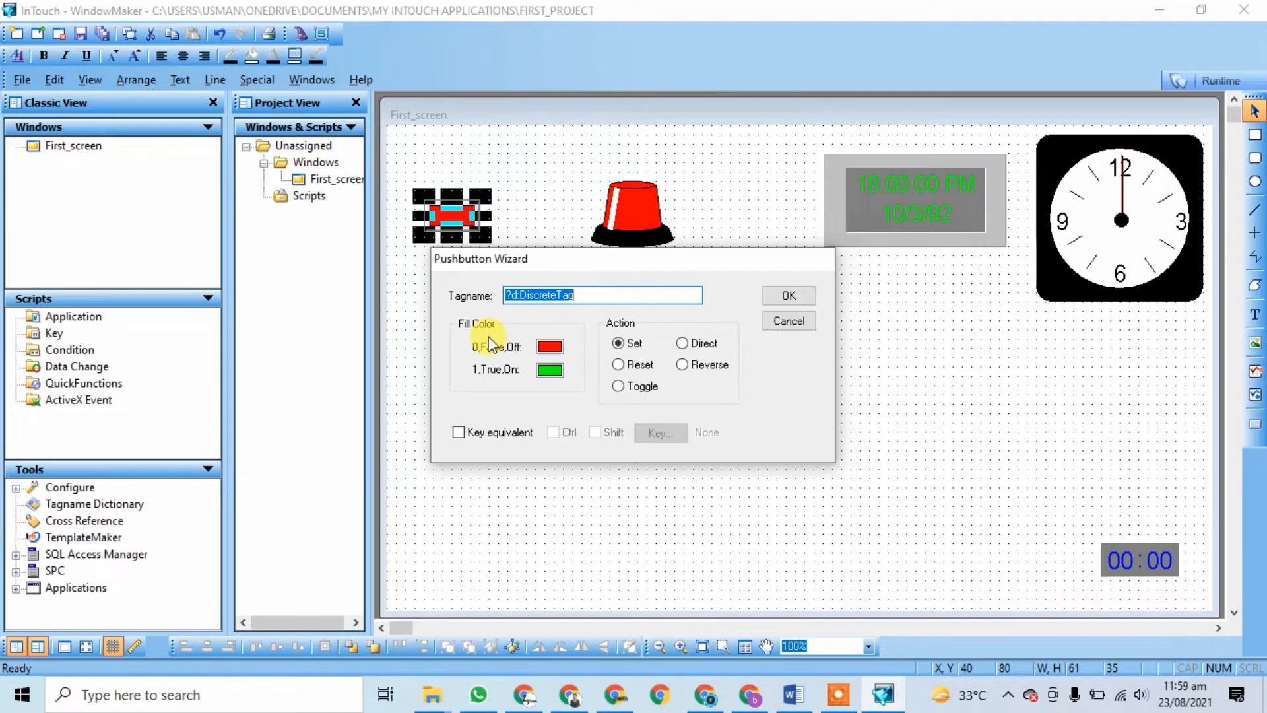
pyautogui.write('d')
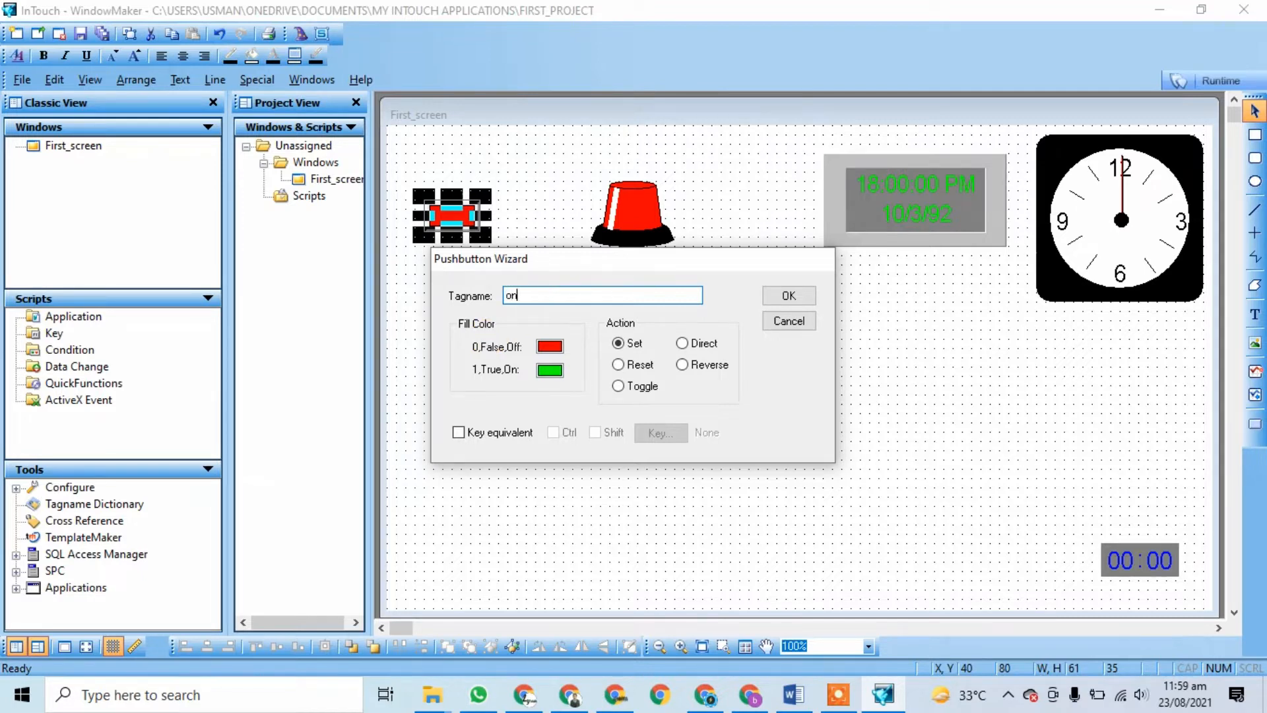
pyautogui.click(633, 360)
pyautogui.click(635, 394)
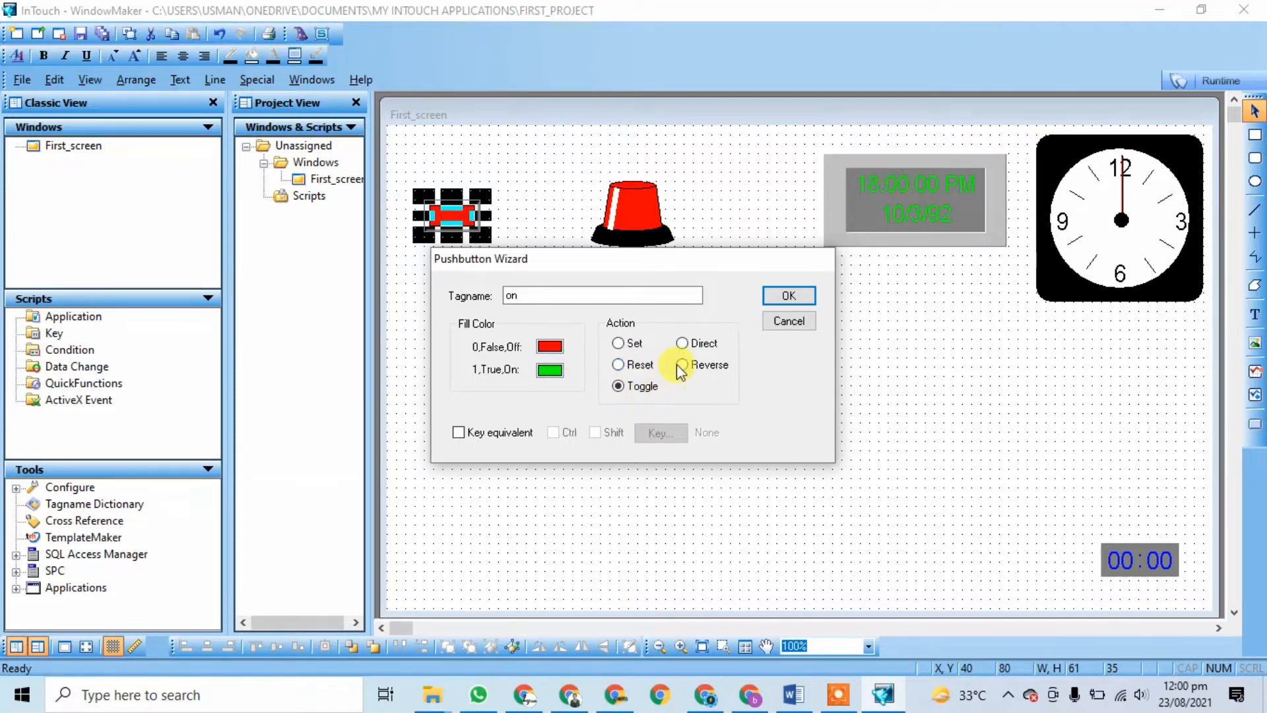
pyautogui.click(785, 299)
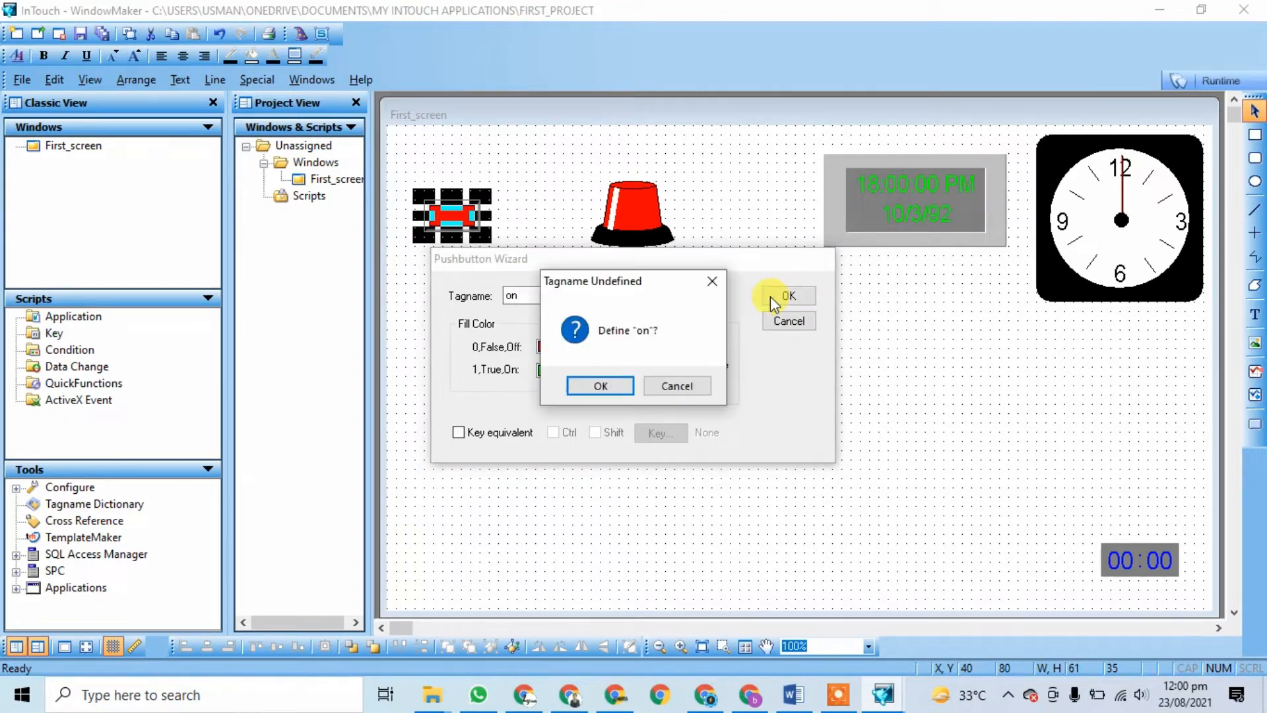
pyautogui.click(616, 388)
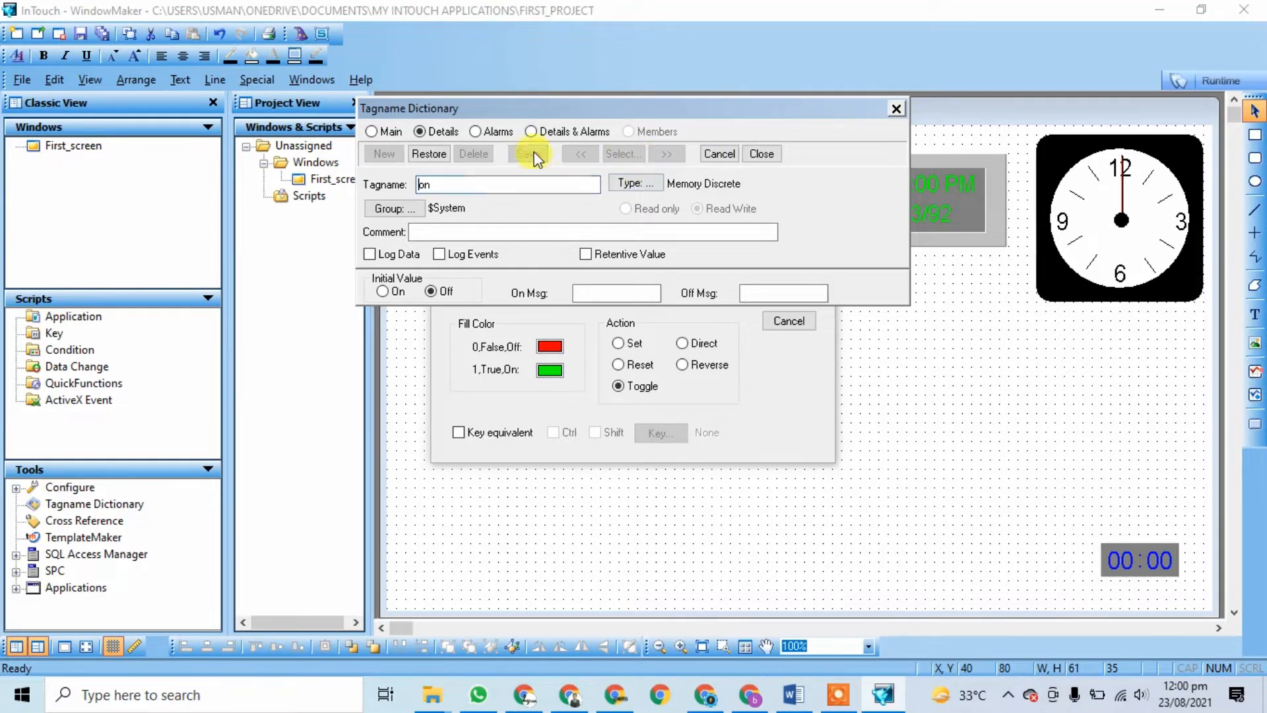
pyautogui.click(760, 155)
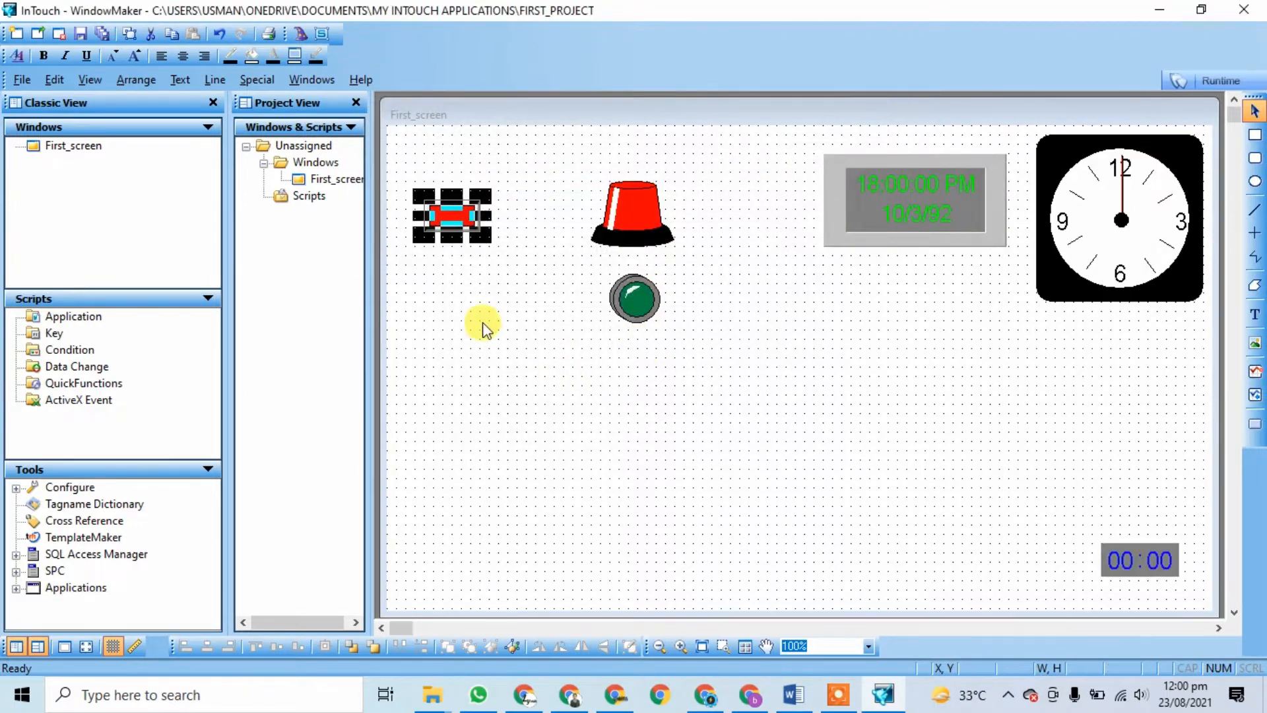
pyautogui.click(402, 198)
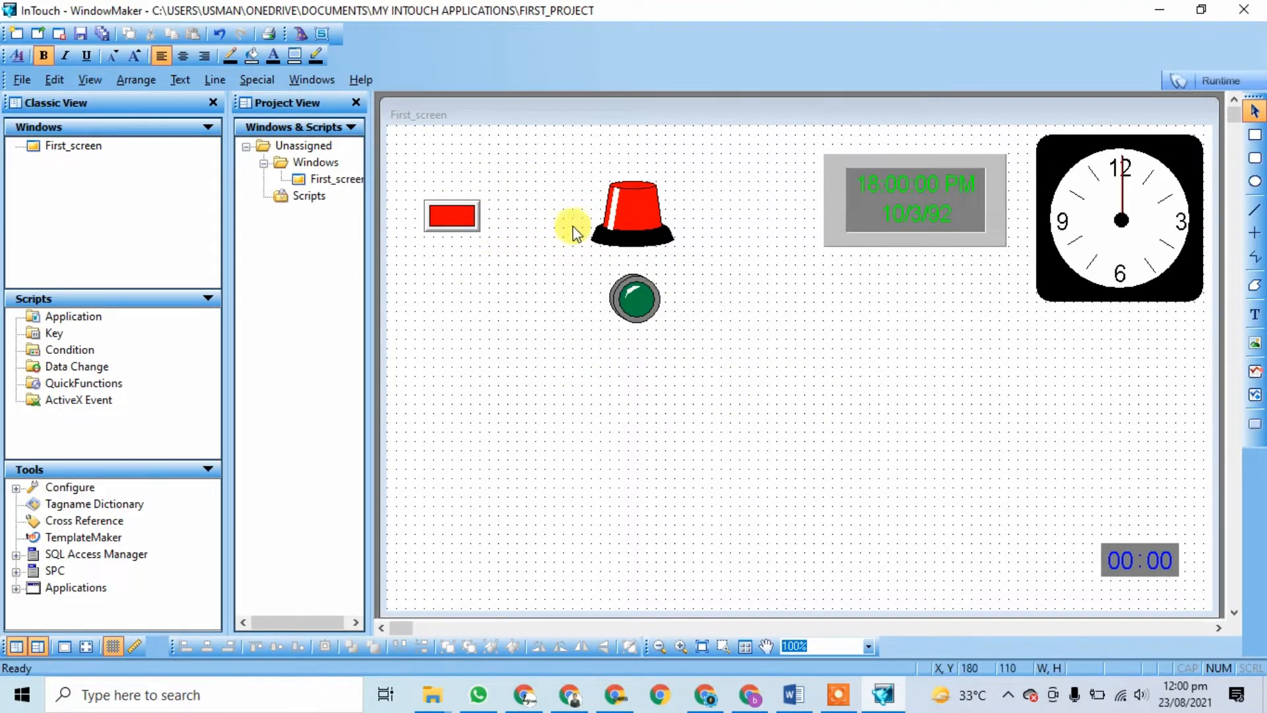
pyautogui.click(631, 224)
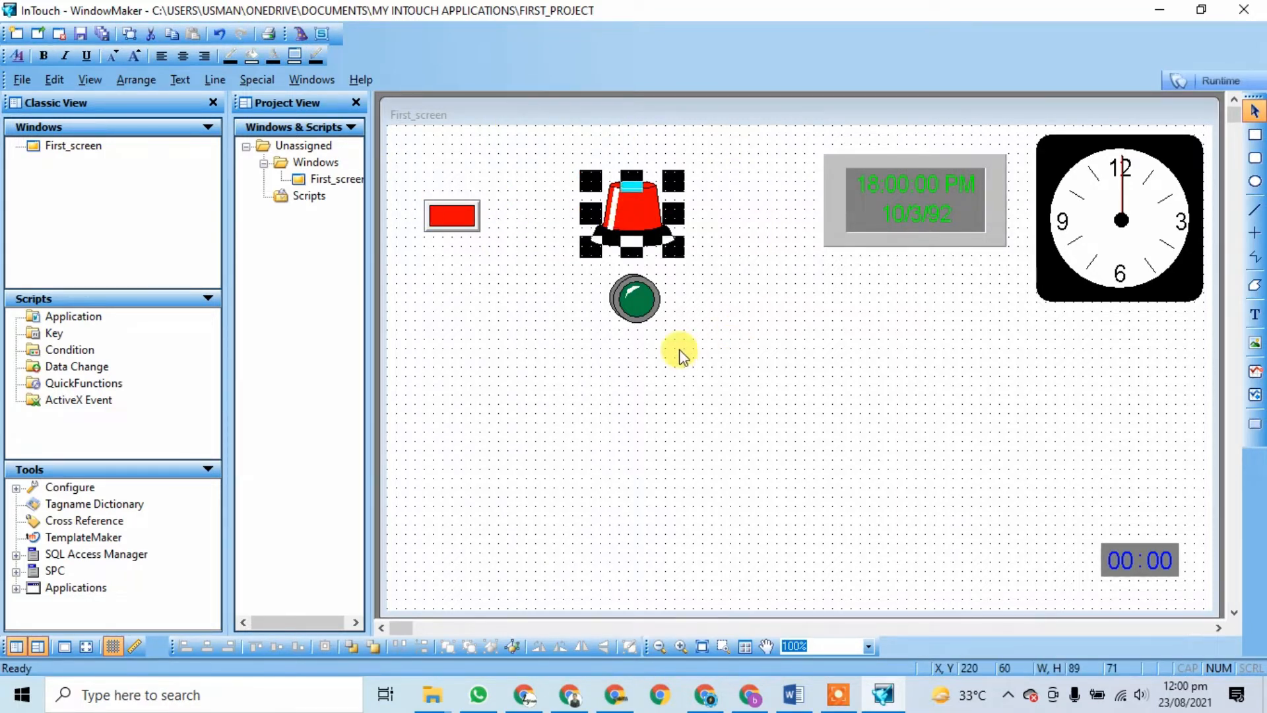
# Step: Set the red siren beacon's light expression to the 'on' tag
pyautogui.click(681, 352)
pyautogui.click(631, 212)
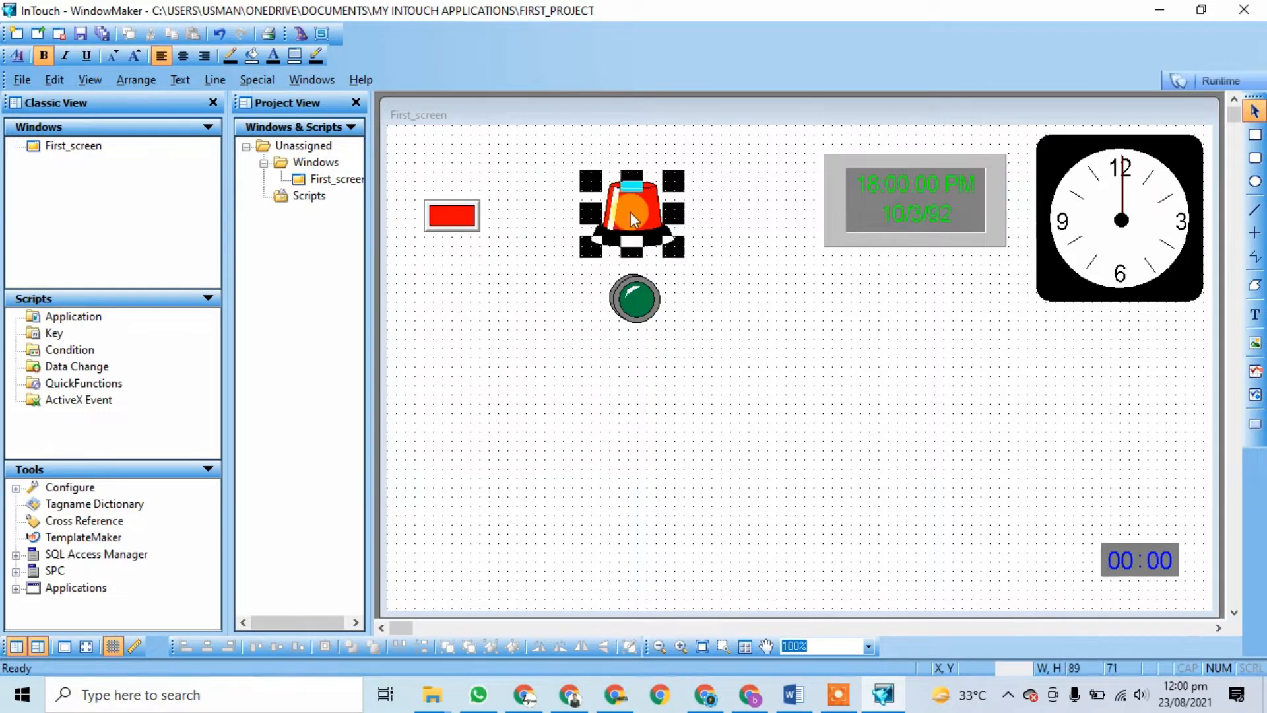
pyautogui.click(441, 212)
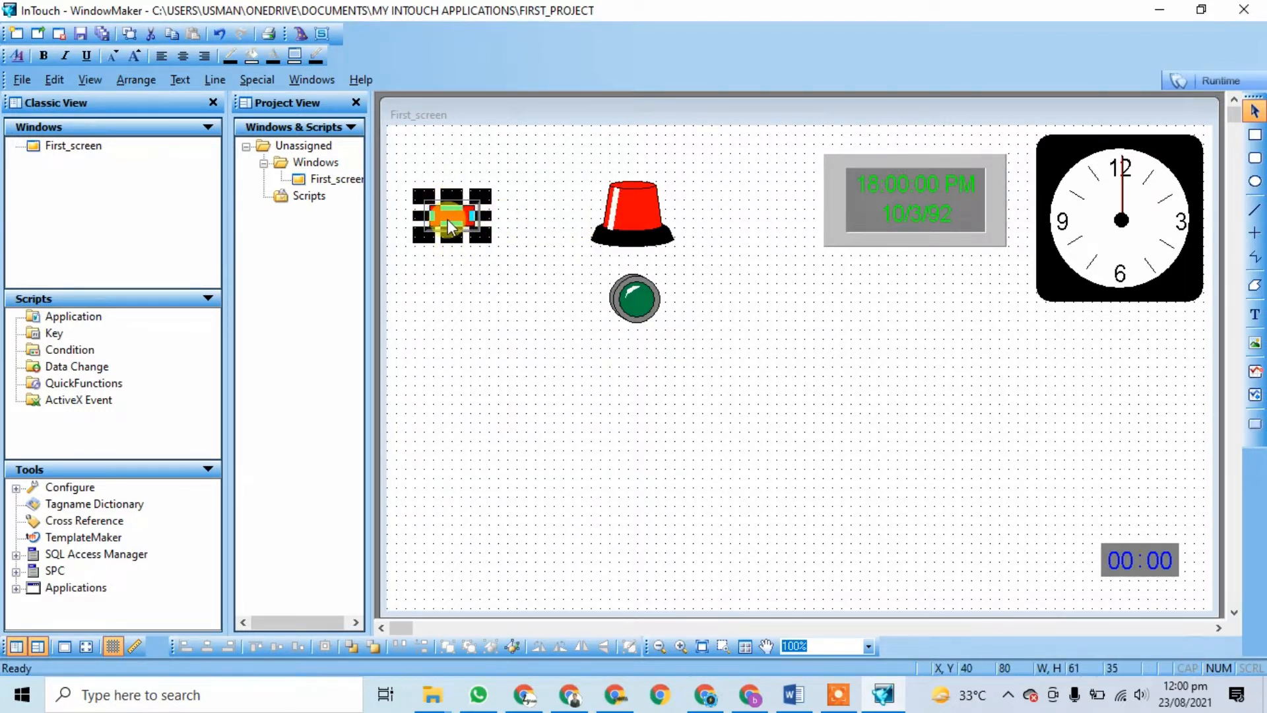
pyautogui.doubleClick(632, 224)
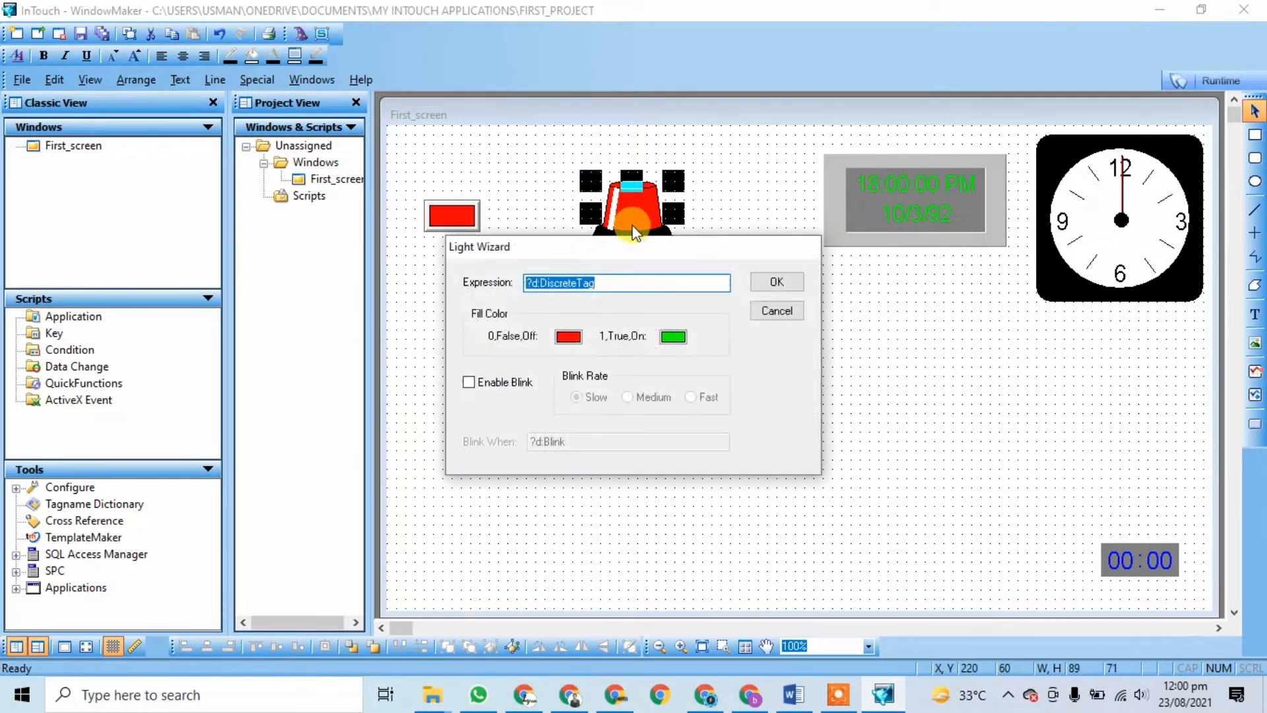
pyautogui.write('on')
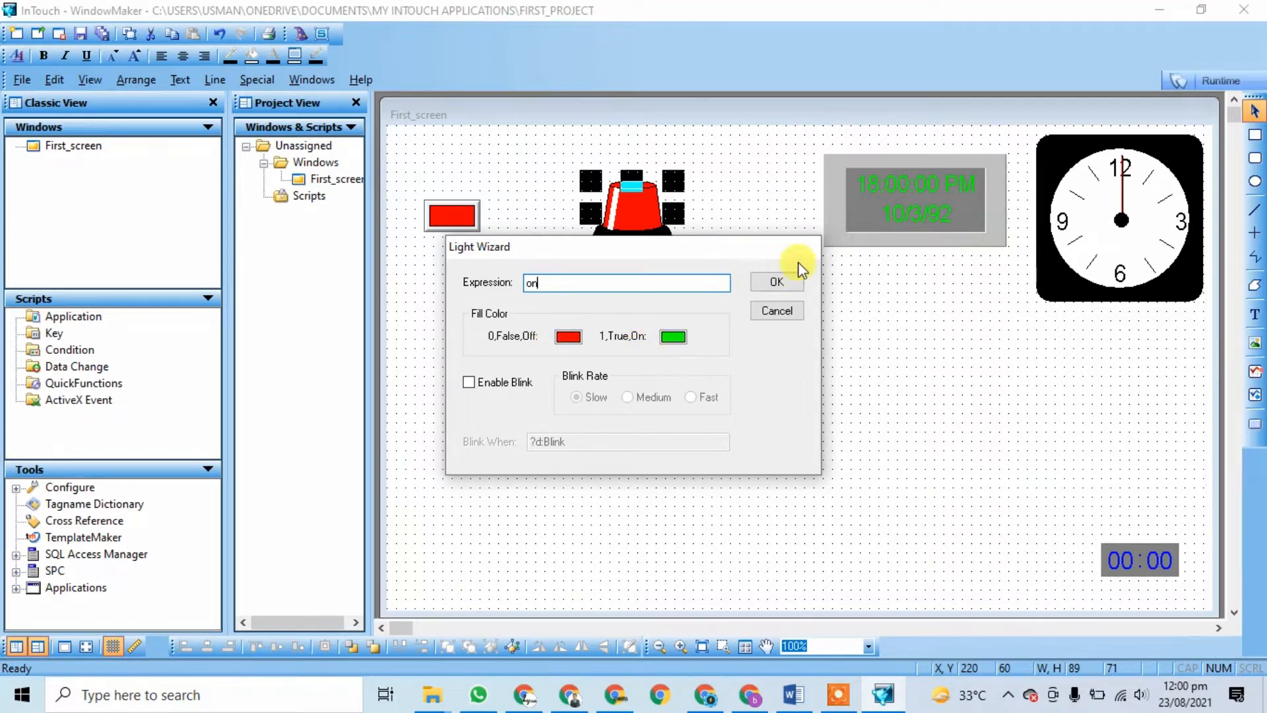
pyautogui.click(778, 281)
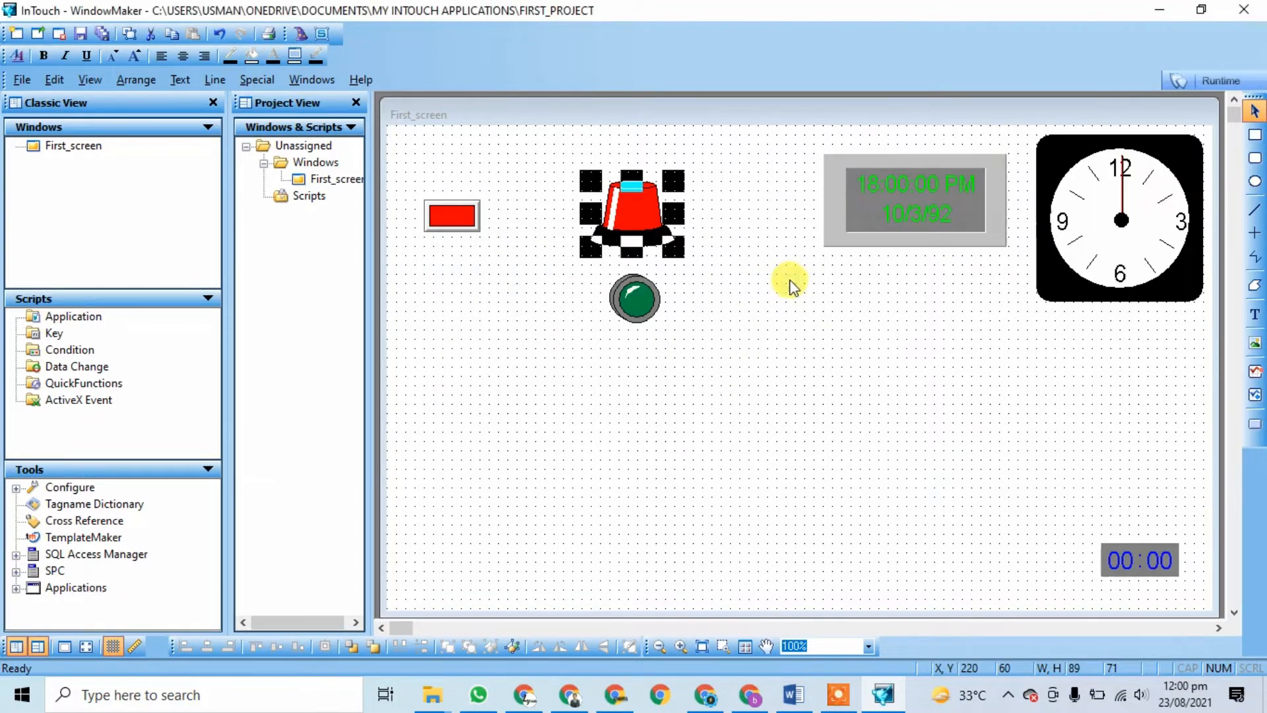
# Step: Colour the round indicator light red for off and green for on, then launch runtime
pyautogui.doubleClick(635, 301)
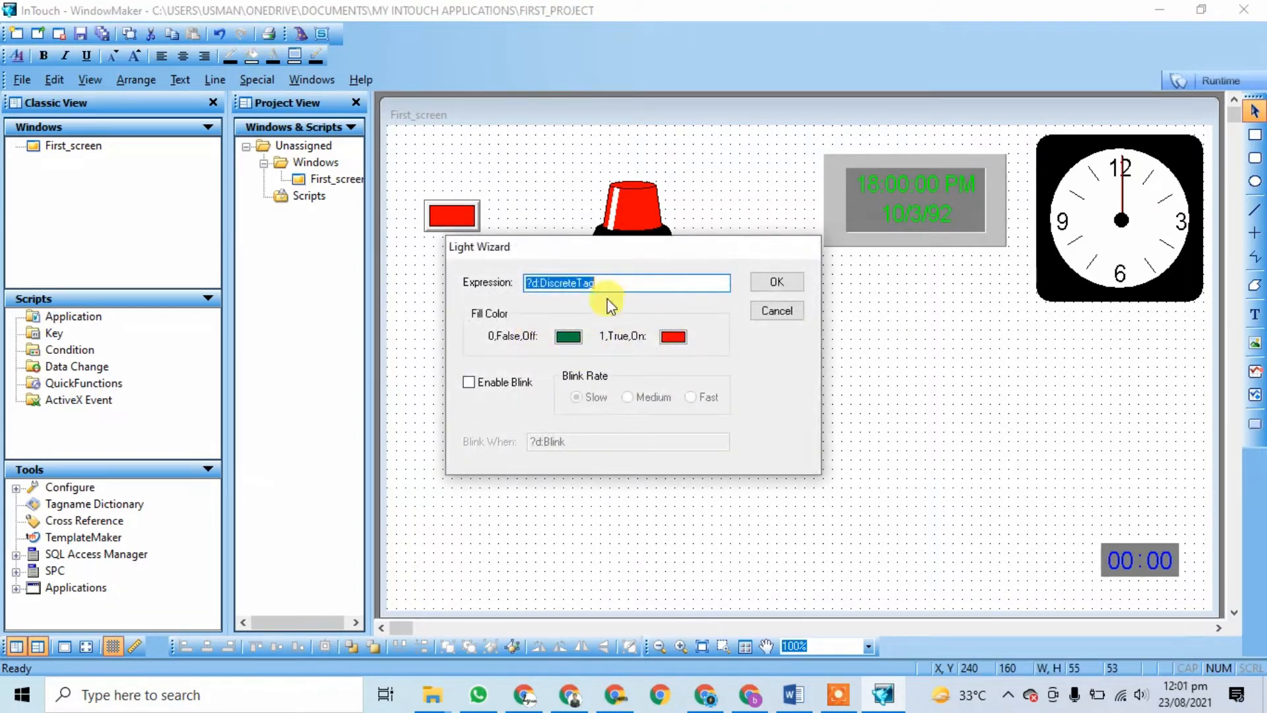
pyautogui.click(569, 337)
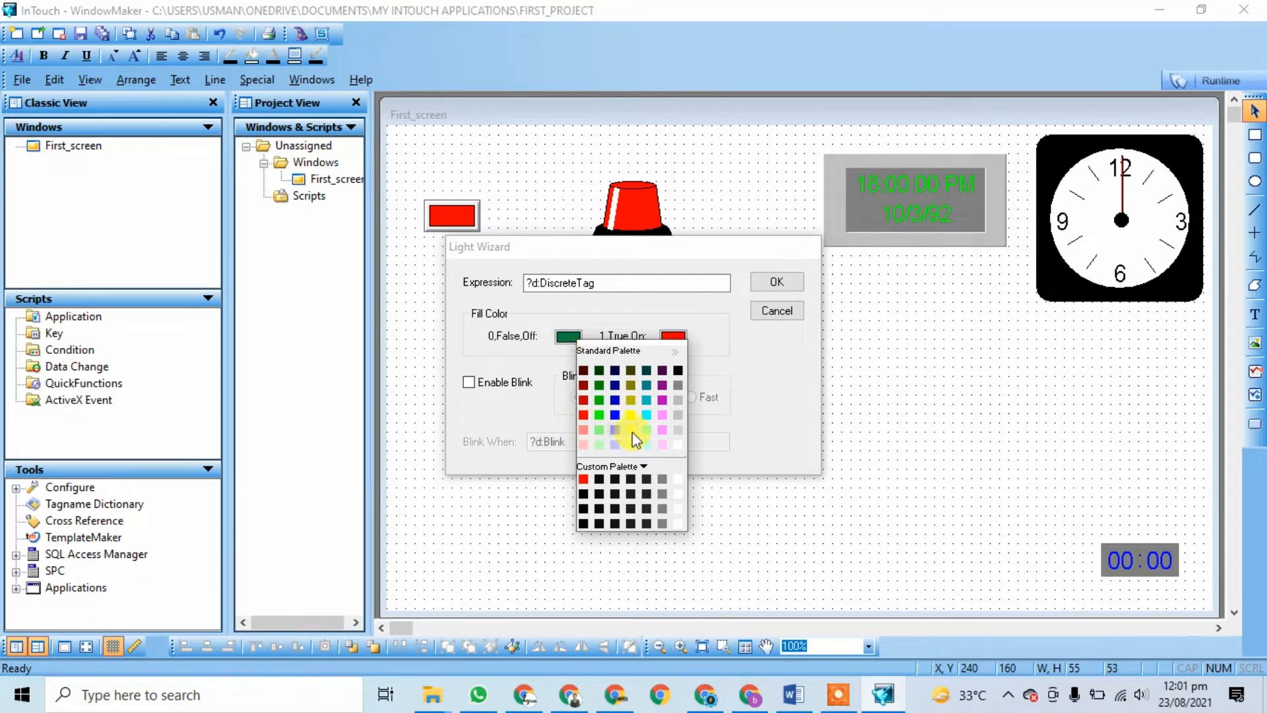
pyautogui.click(581, 410)
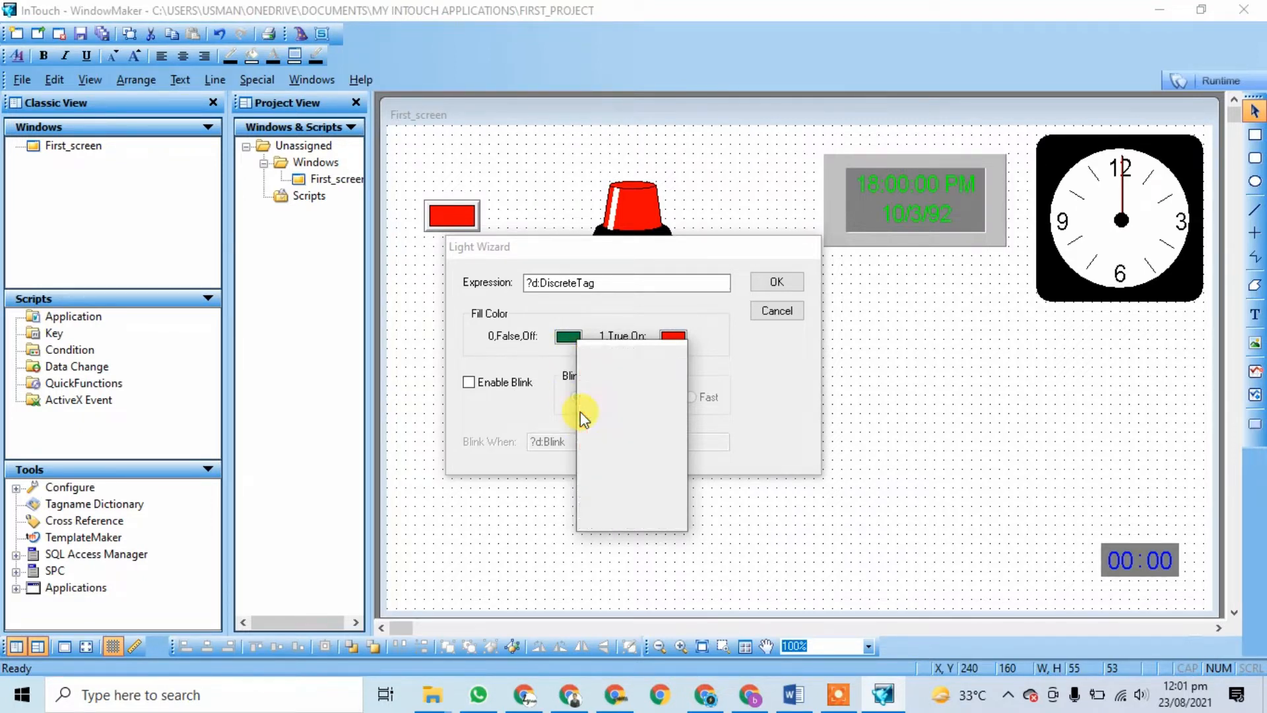
pyautogui.click(674, 338)
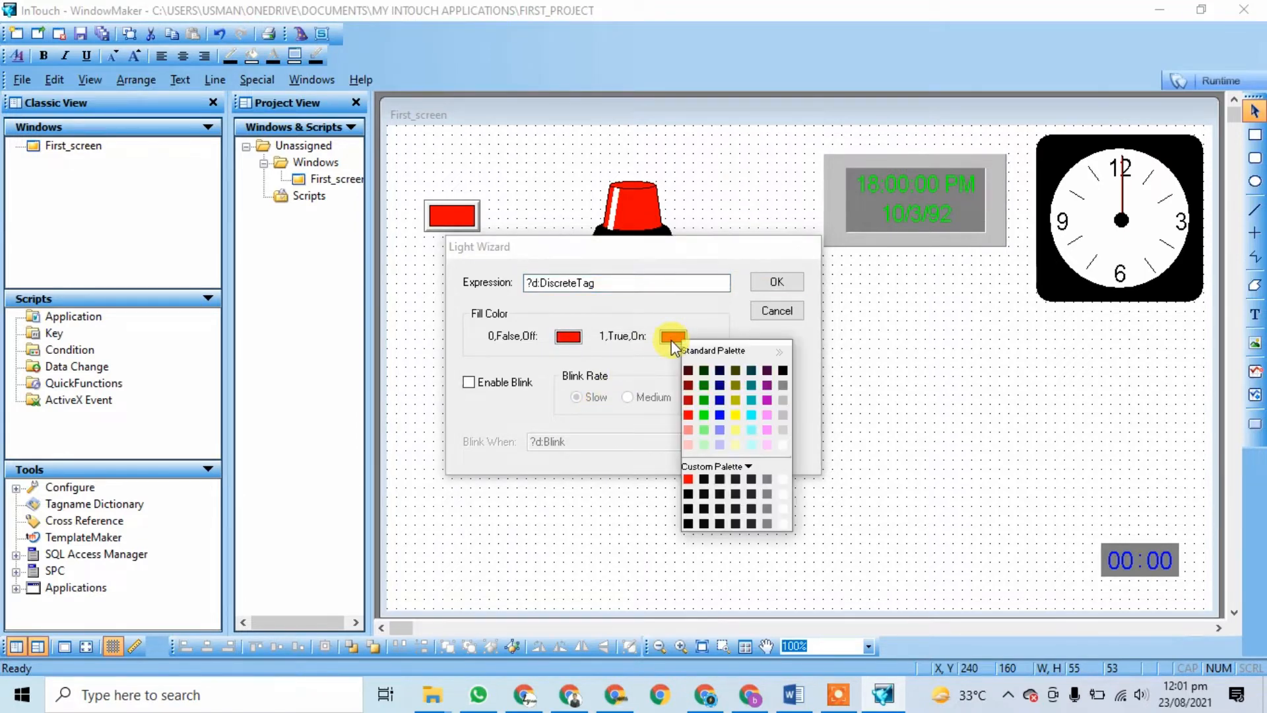
pyautogui.click(704, 413)
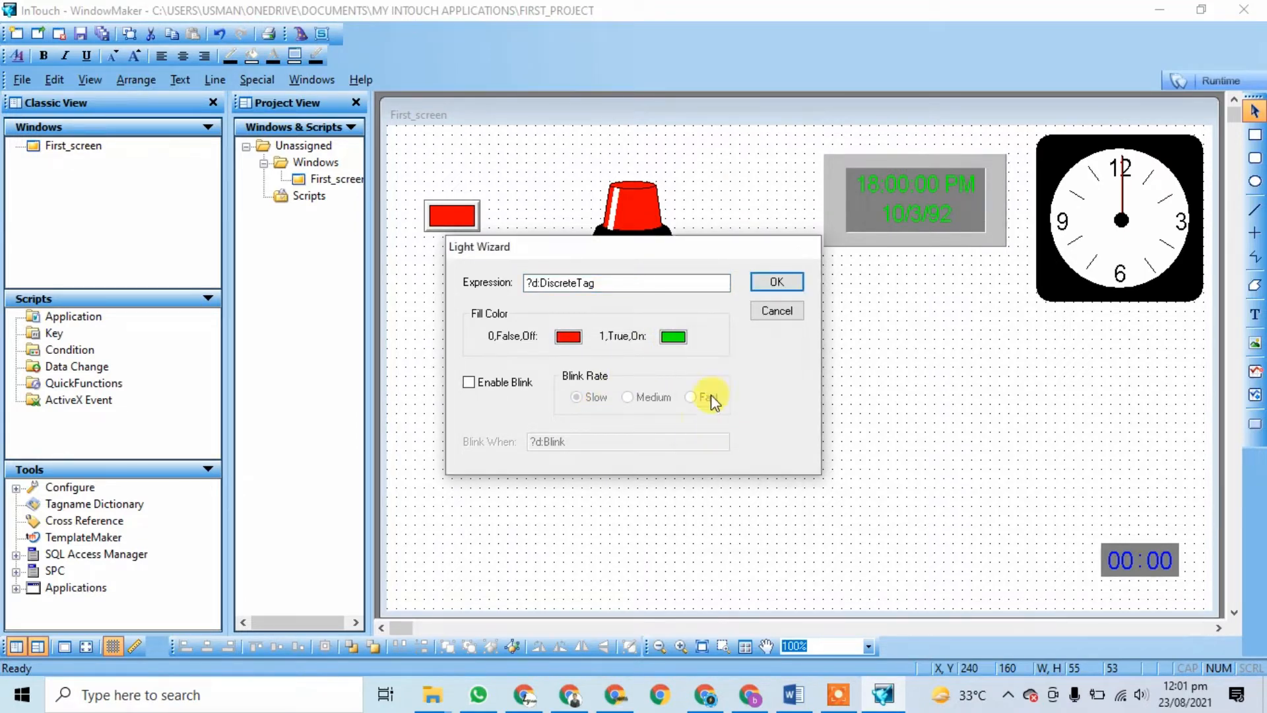
pyautogui.click(792, 285)
pyautogui.click(505, 373)
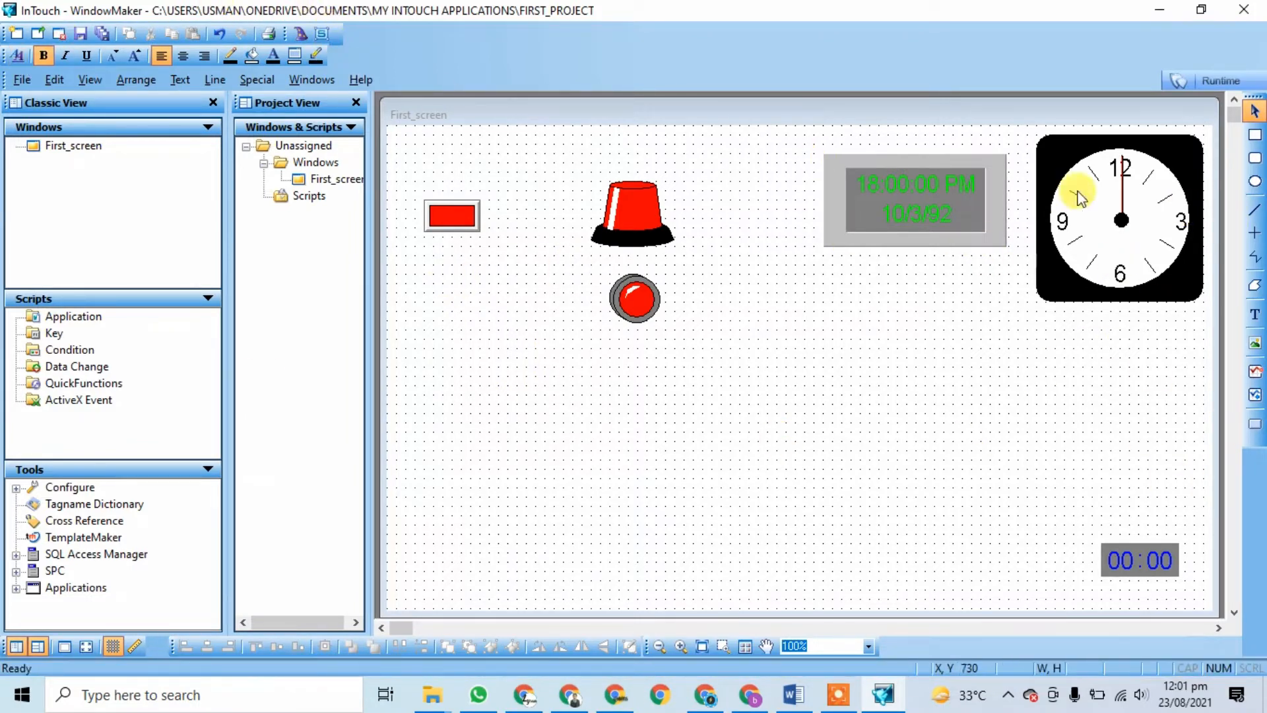
pyautogui.click(1211, 82)
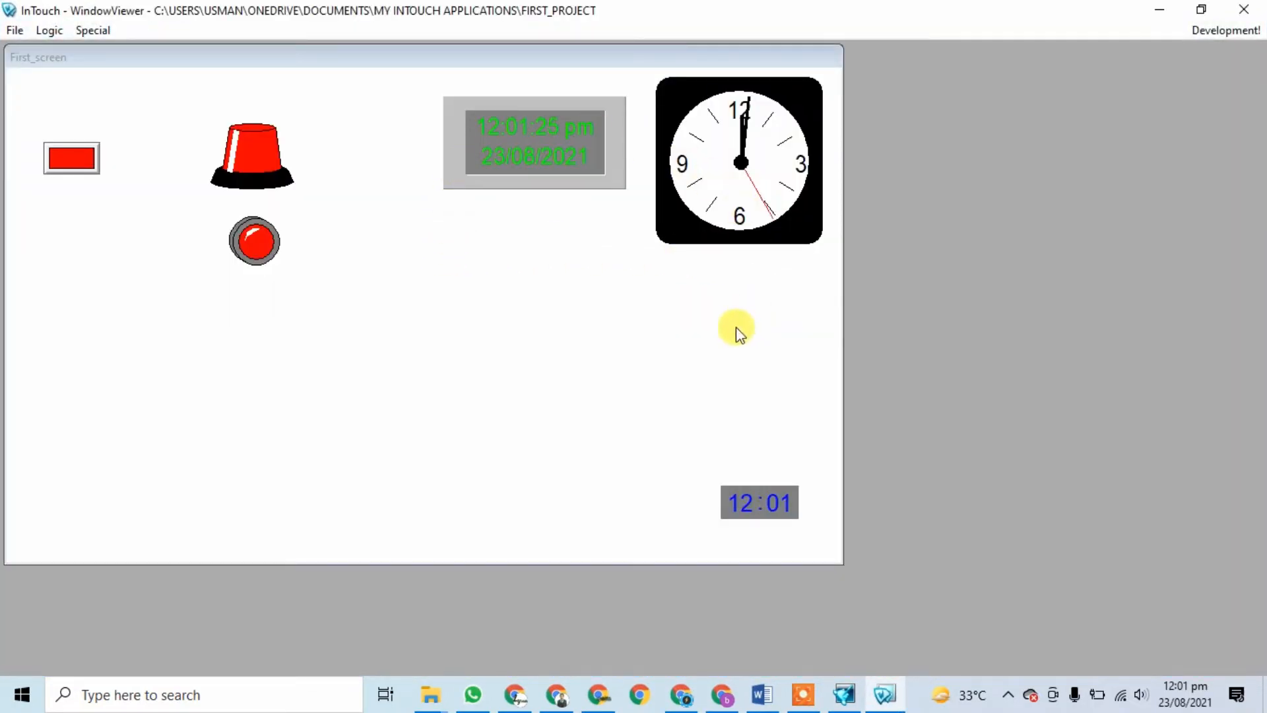
# Step: Check the clocks against system time, toggle the pushbutton on and off twice, then close WindowViewer
pyautogui.click(1186, 696)
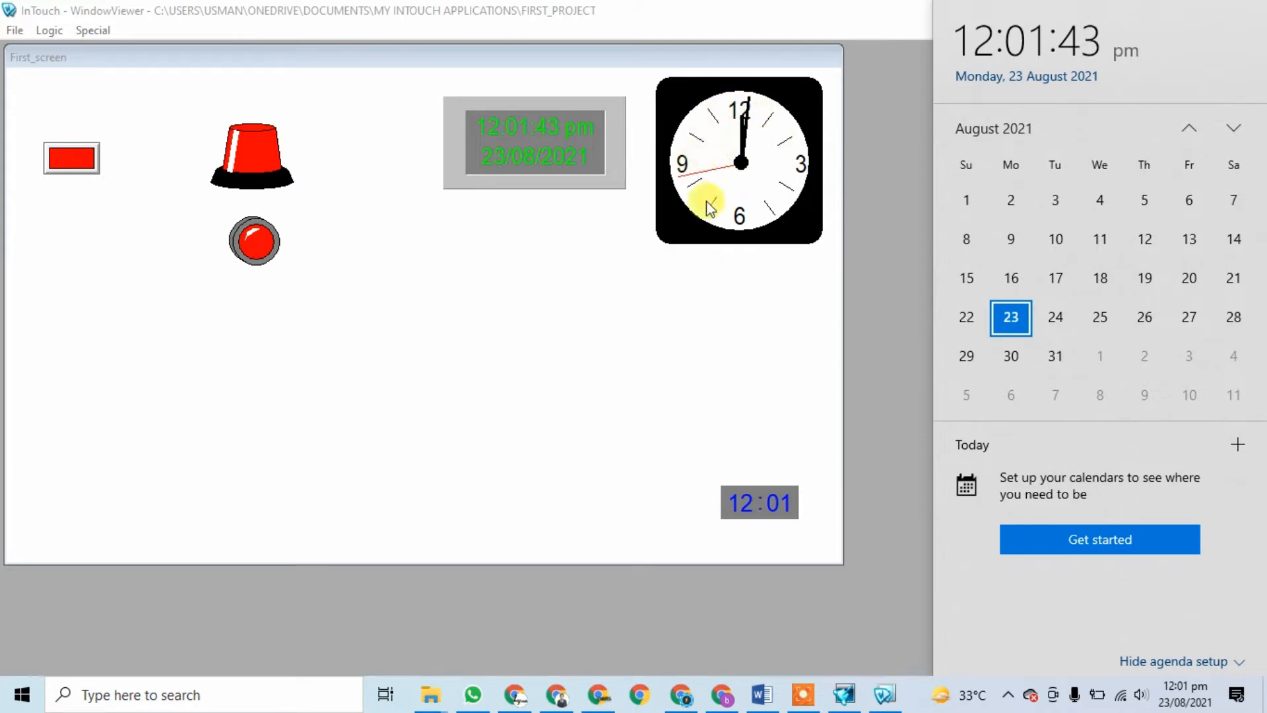
pyautogui.click(64, 175)
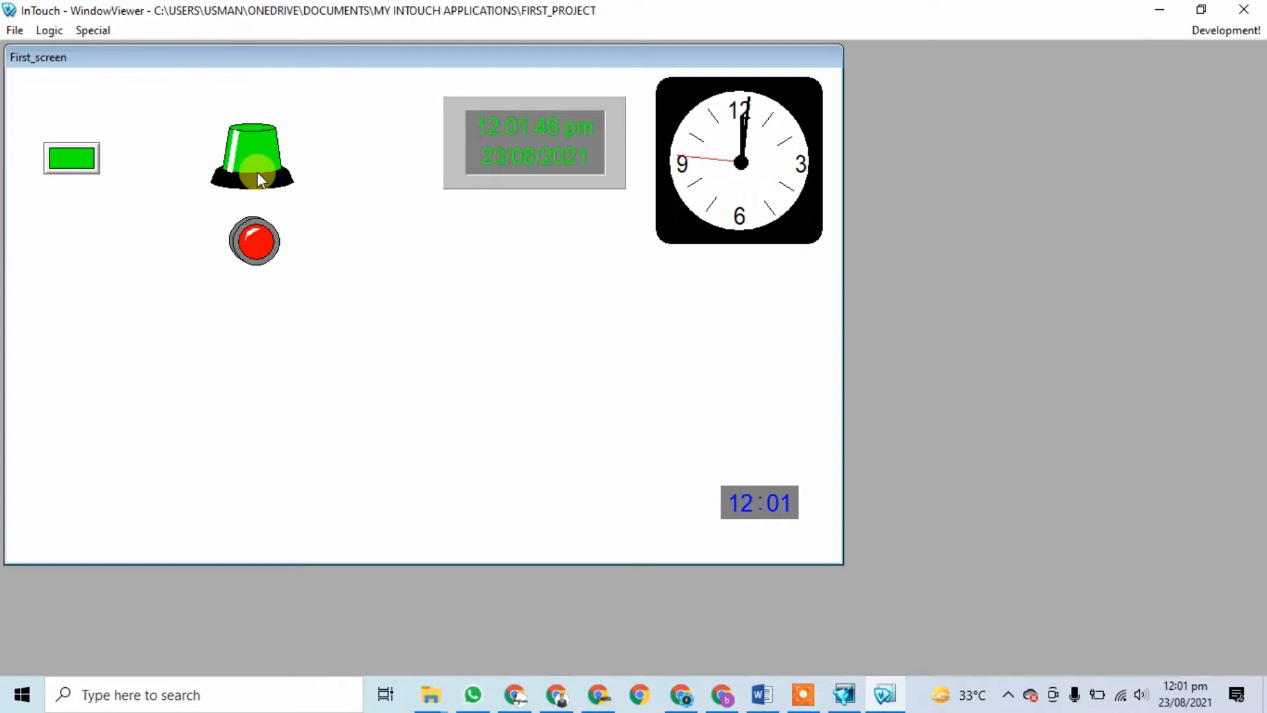
pyautogui.click(64, 167)
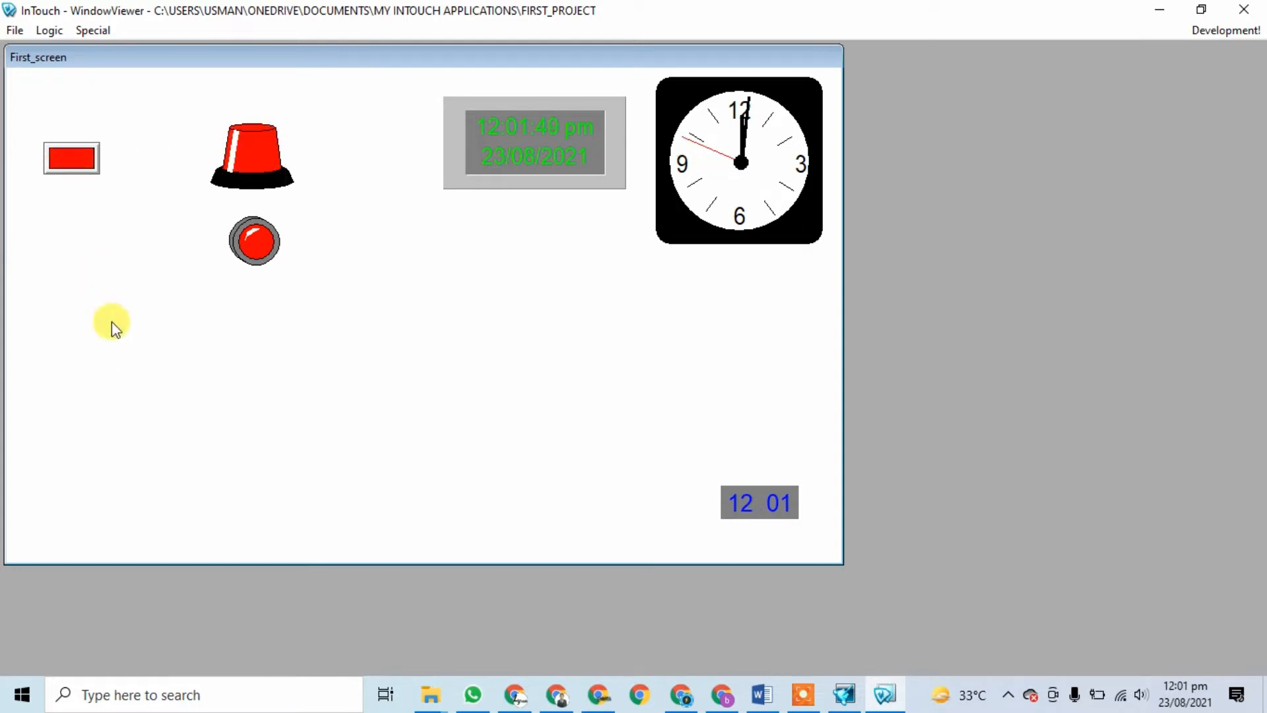
pyautogui.click(72, 170)
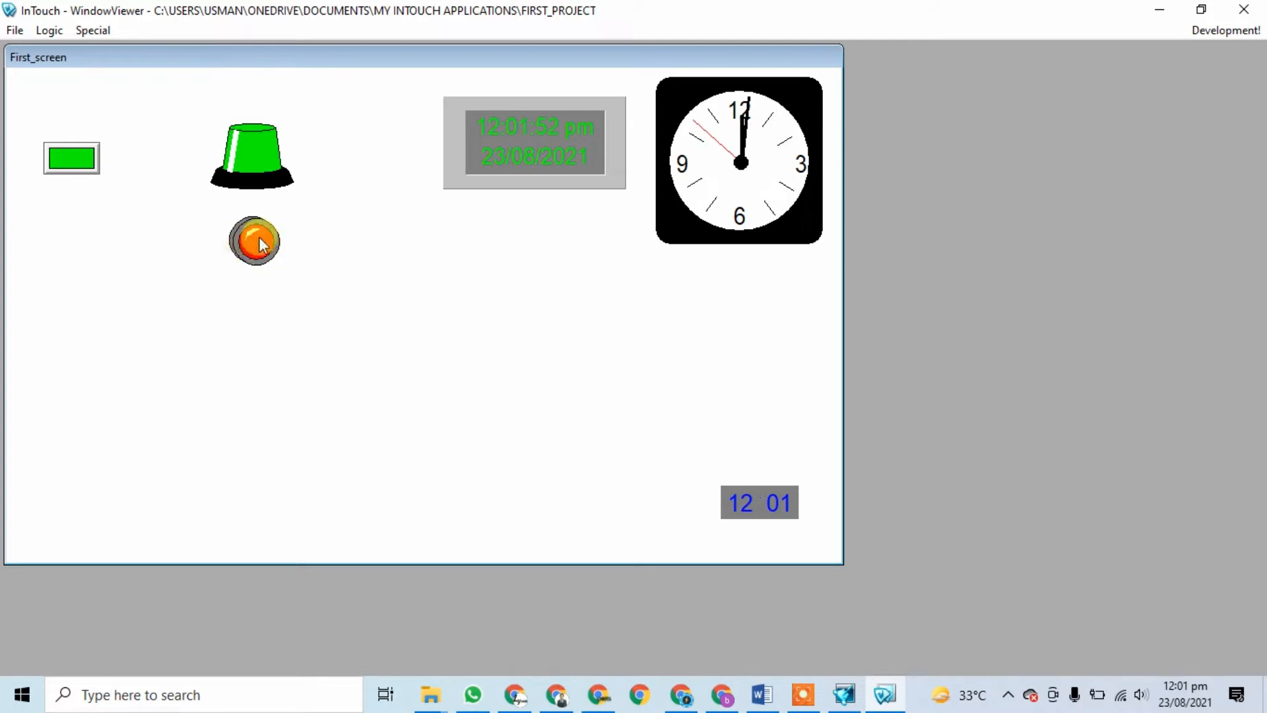
pyautogui.click(68, 162)
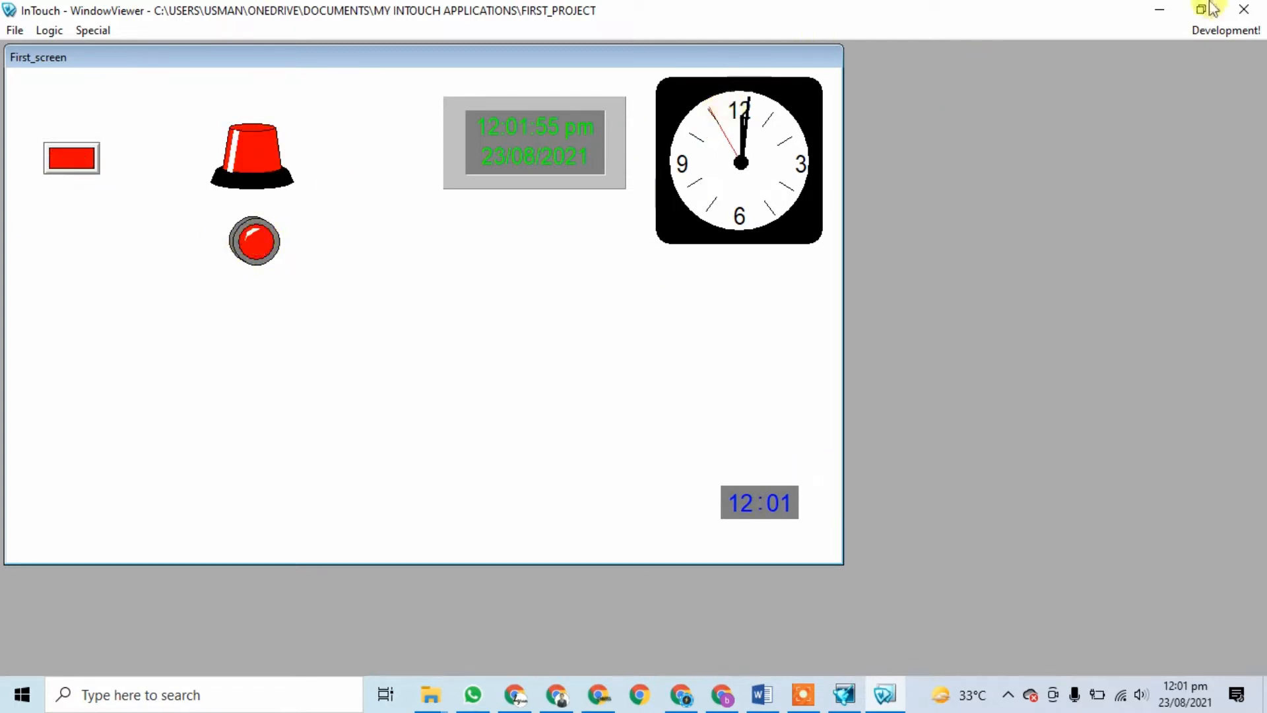
pyautogui.click(1244, 15)
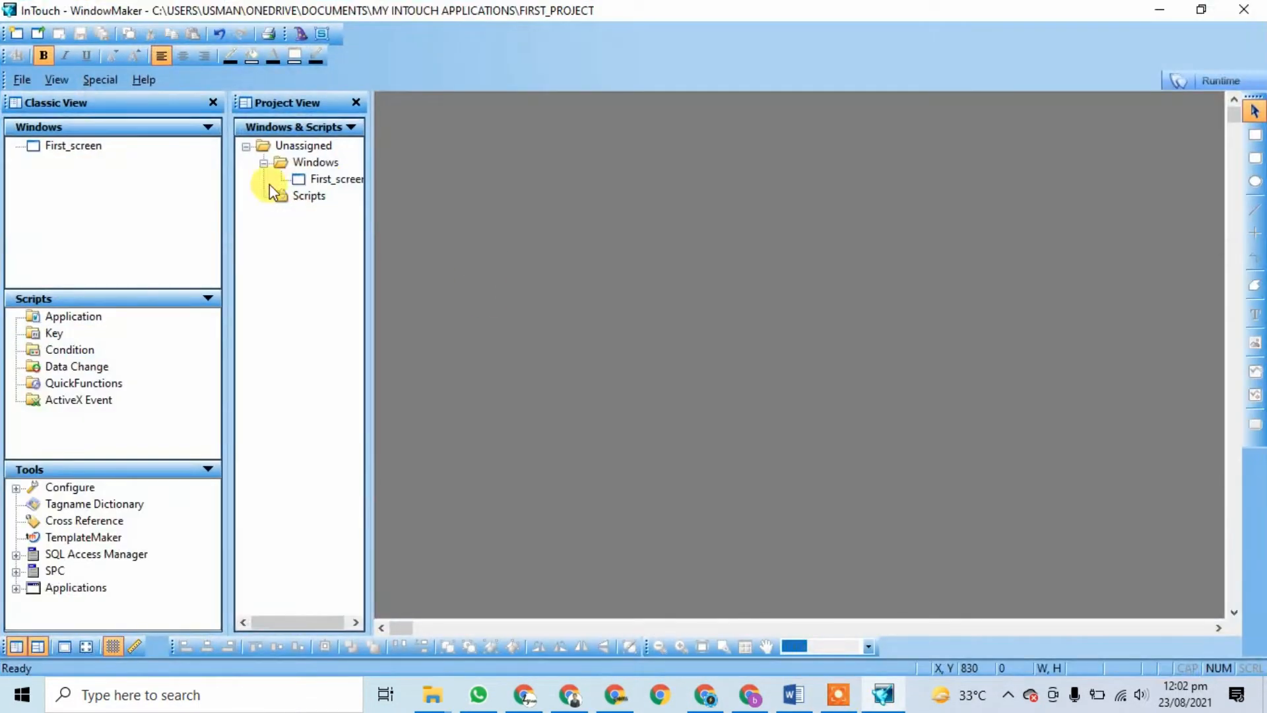
# Step: Reopen First_screen, set the round indicator light's expression to 'on', and relaunch runtime
pyautogui.doubleClick(326, 178)
pyautogui.doubleClick(631, 309)
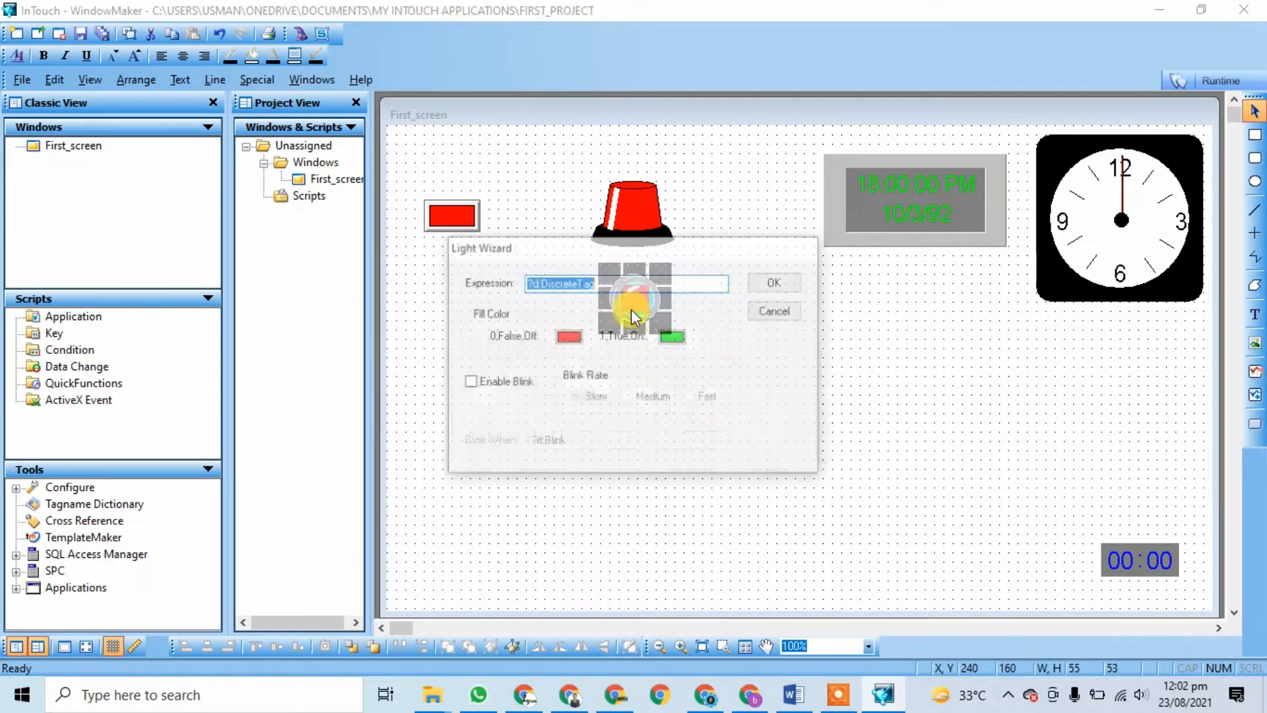
pyautogui.write('on')
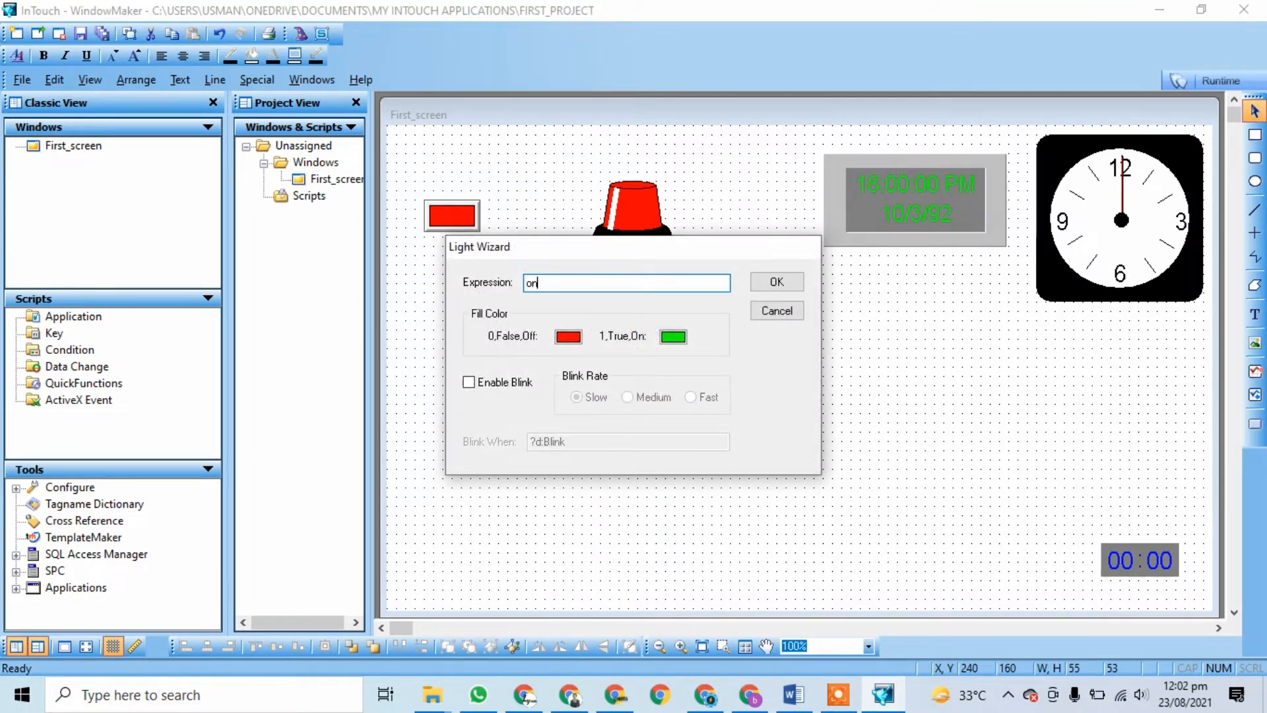
pyautogui.click(795, 287)
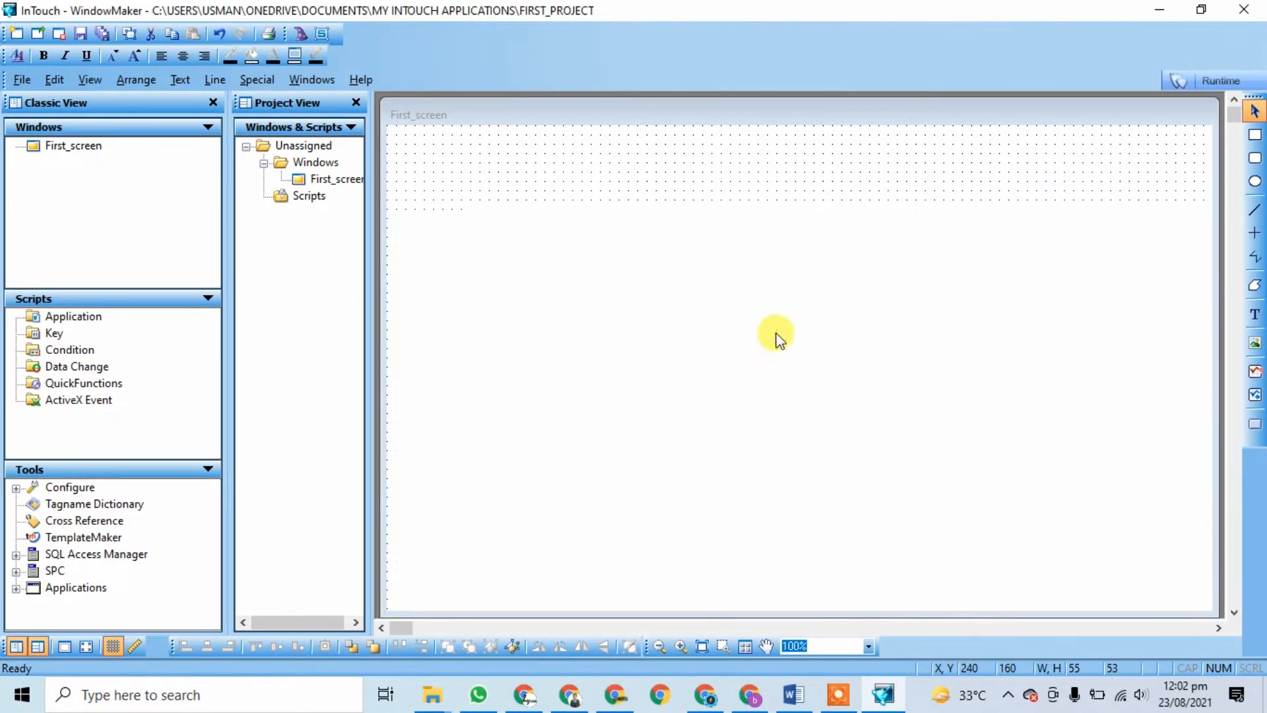
pyautogui.click(1211, 81)
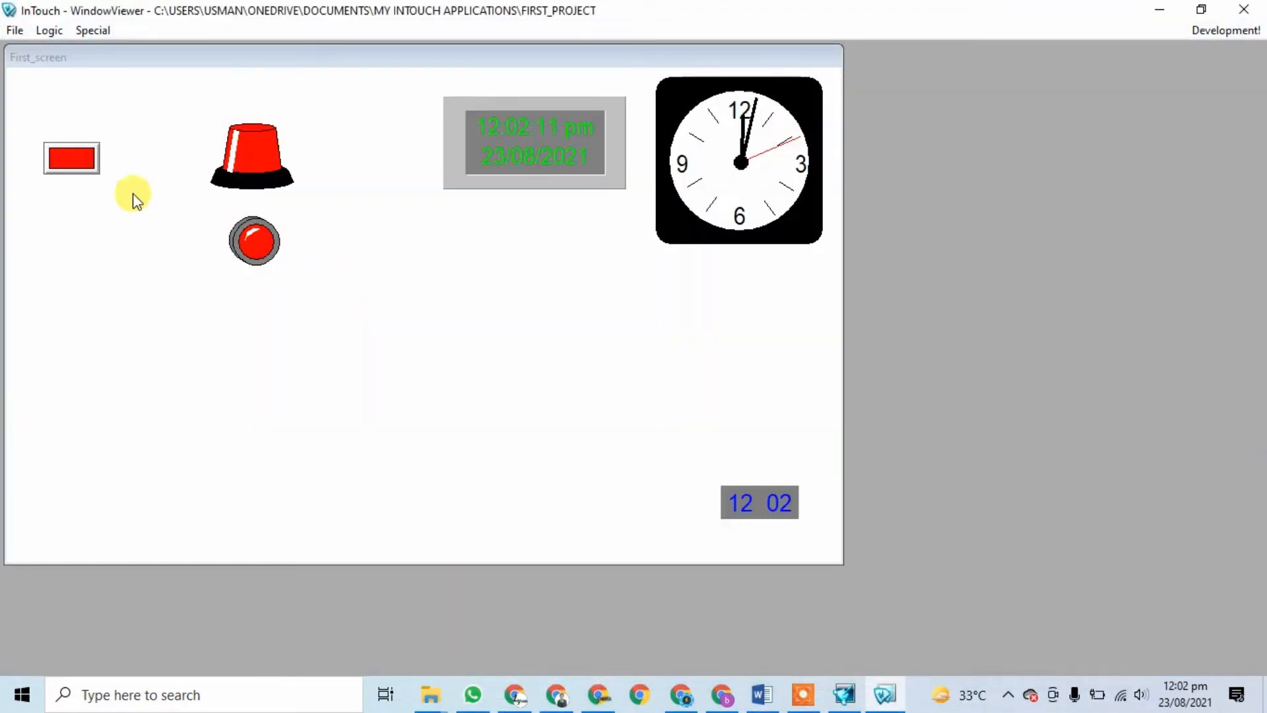
# Step: Toggle the pushbutton repeatedly so button, beacon and indicator switch between red and green
pyautogui.click(77, 162)
pyautogui.click(77, 161)
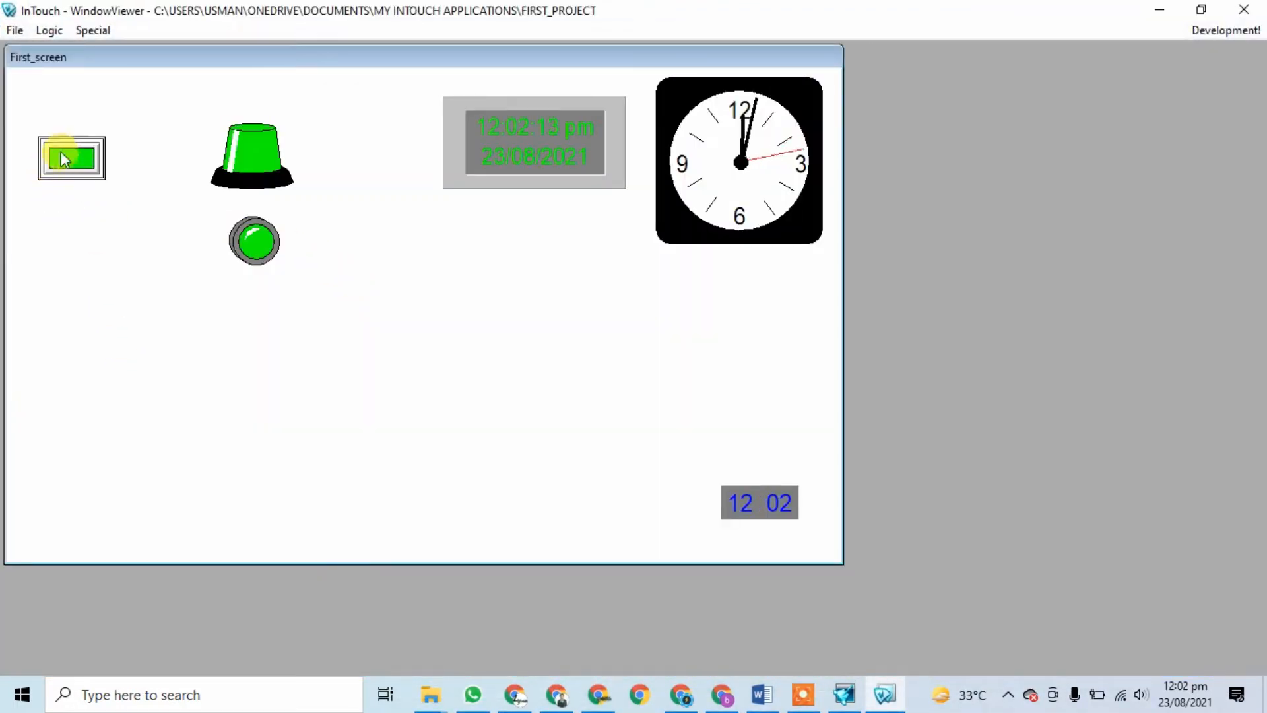
pyautogui.click(81, 157)
pyautogui.click(82, 159)
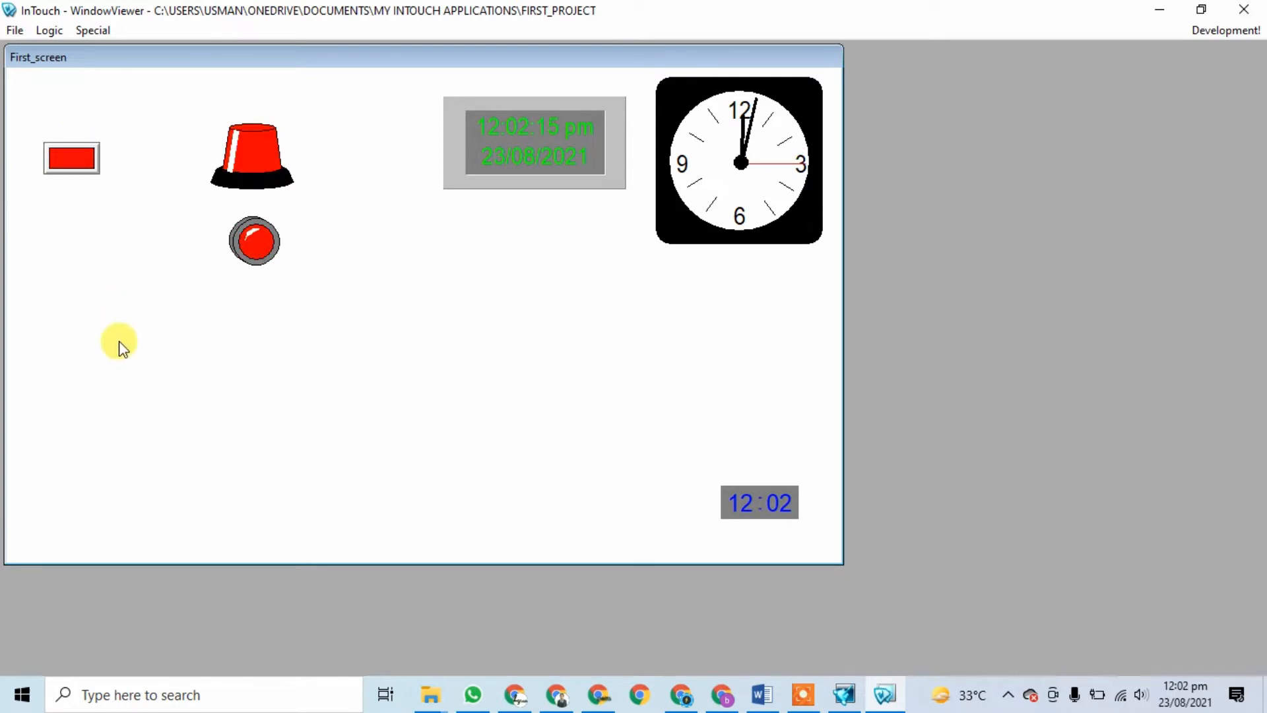
pyautogui.click(74, 165)
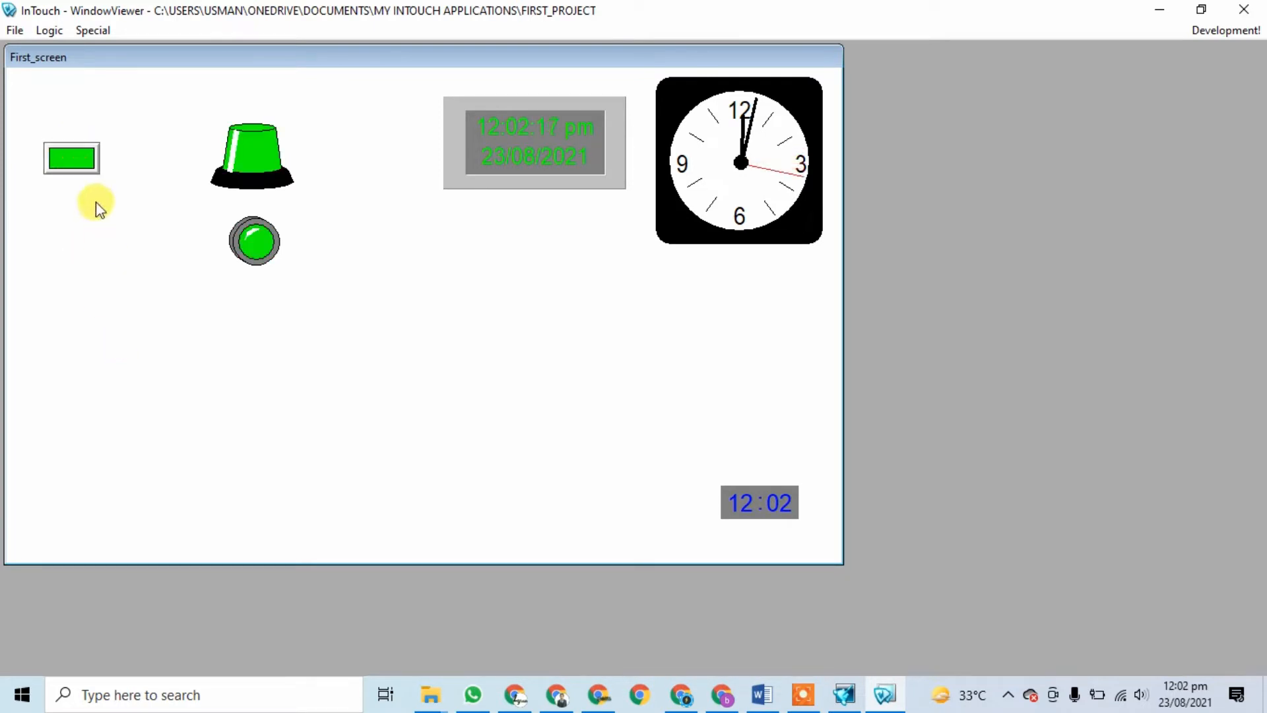
pyautogui.click(74, 167)
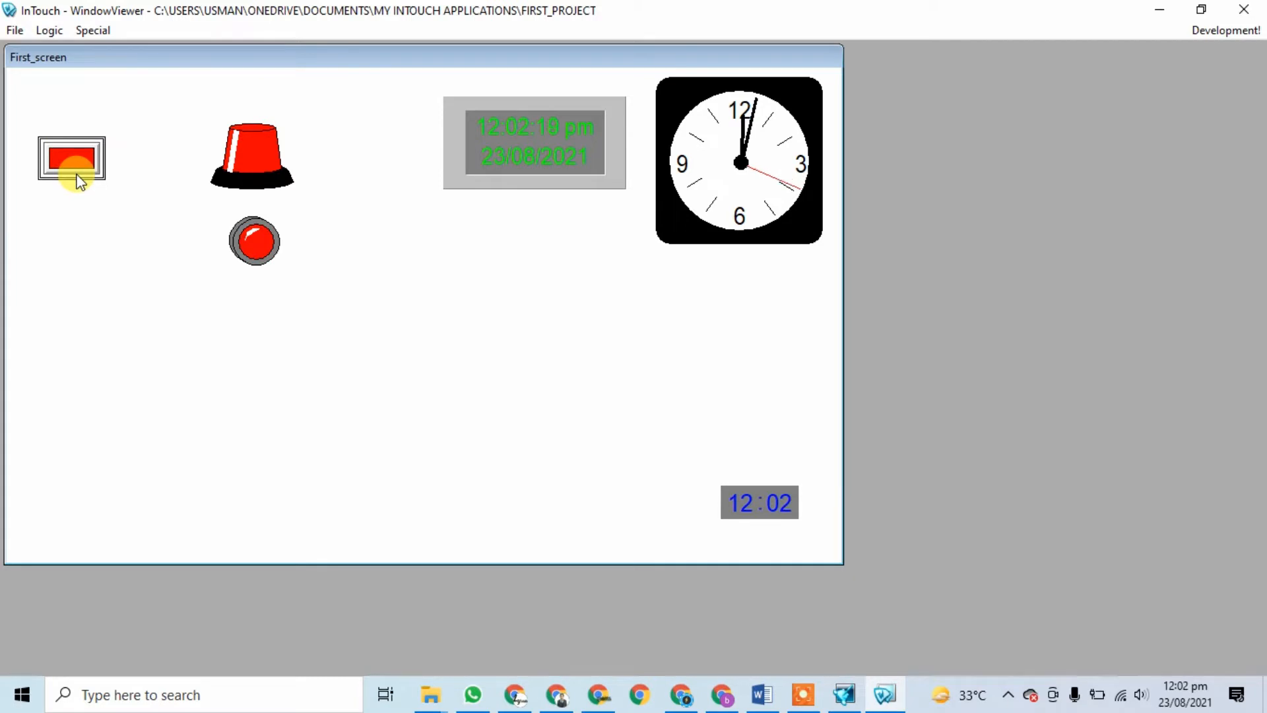
pyautogui.click(70, 170)
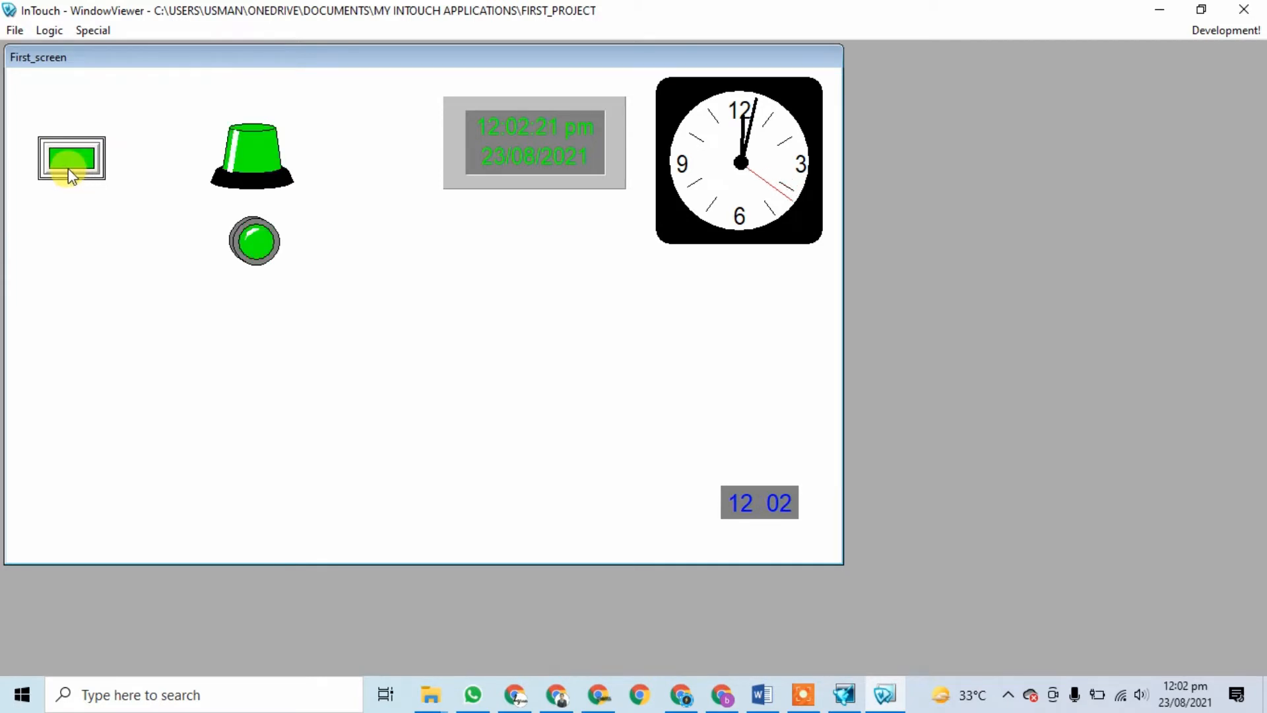
pyautogui.click(69, 170)
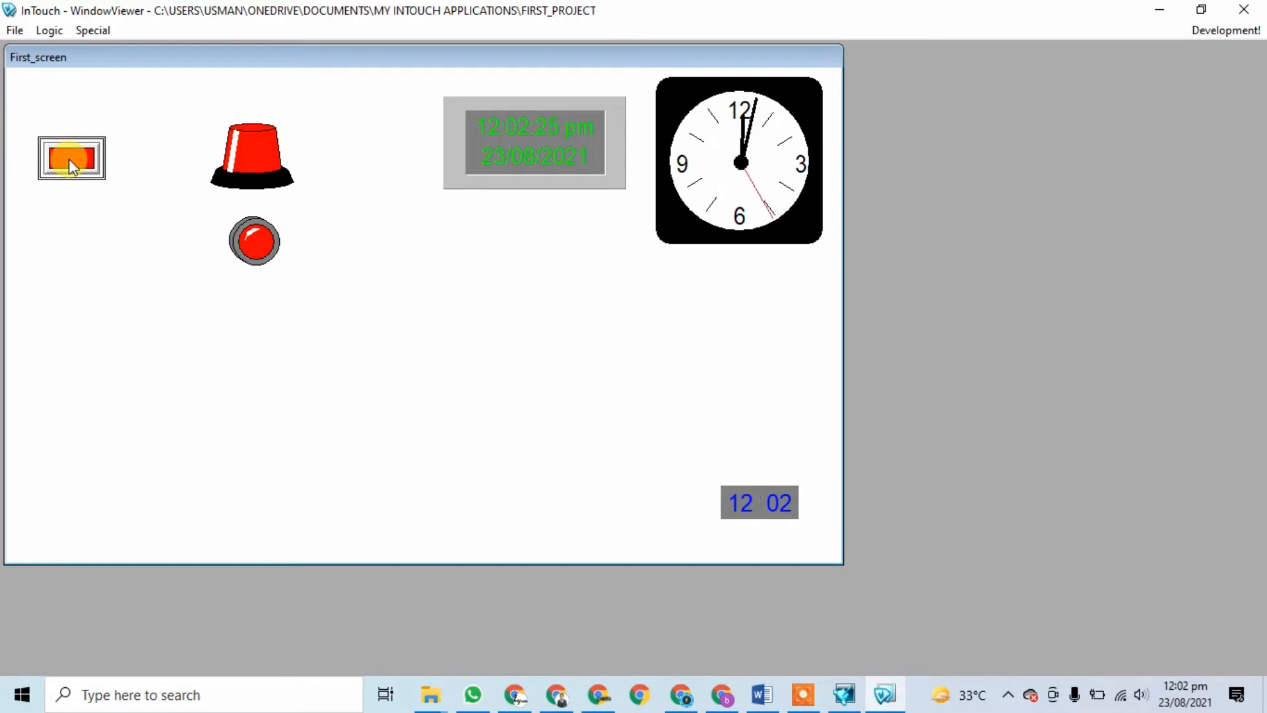
pyautogui.click(71, 165)
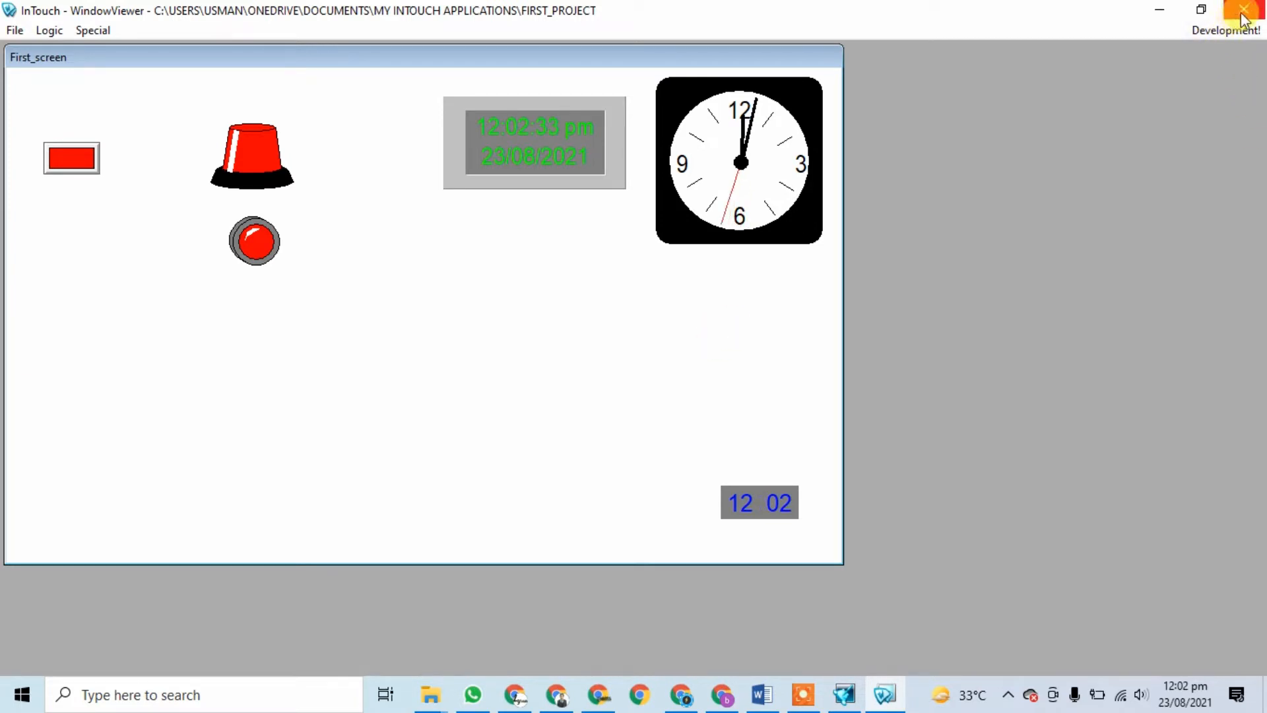
pyautogui.click(803, 695)
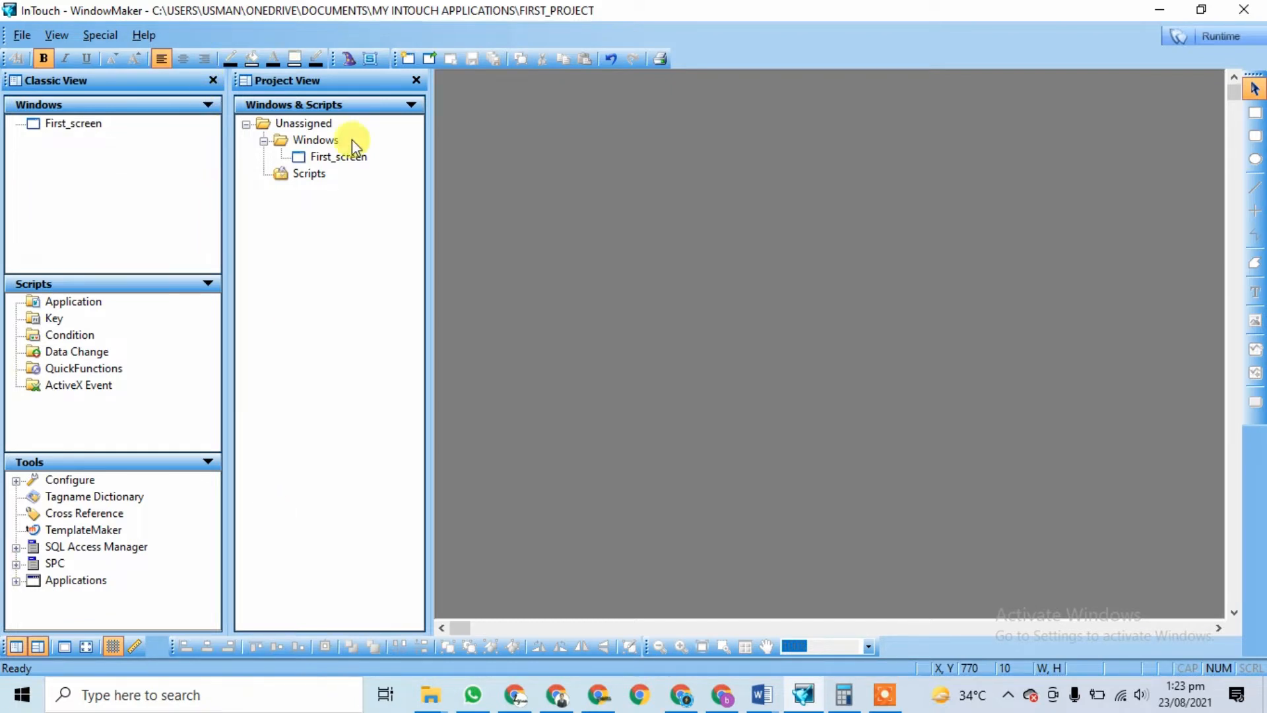
pyautogui.click(41, 37)
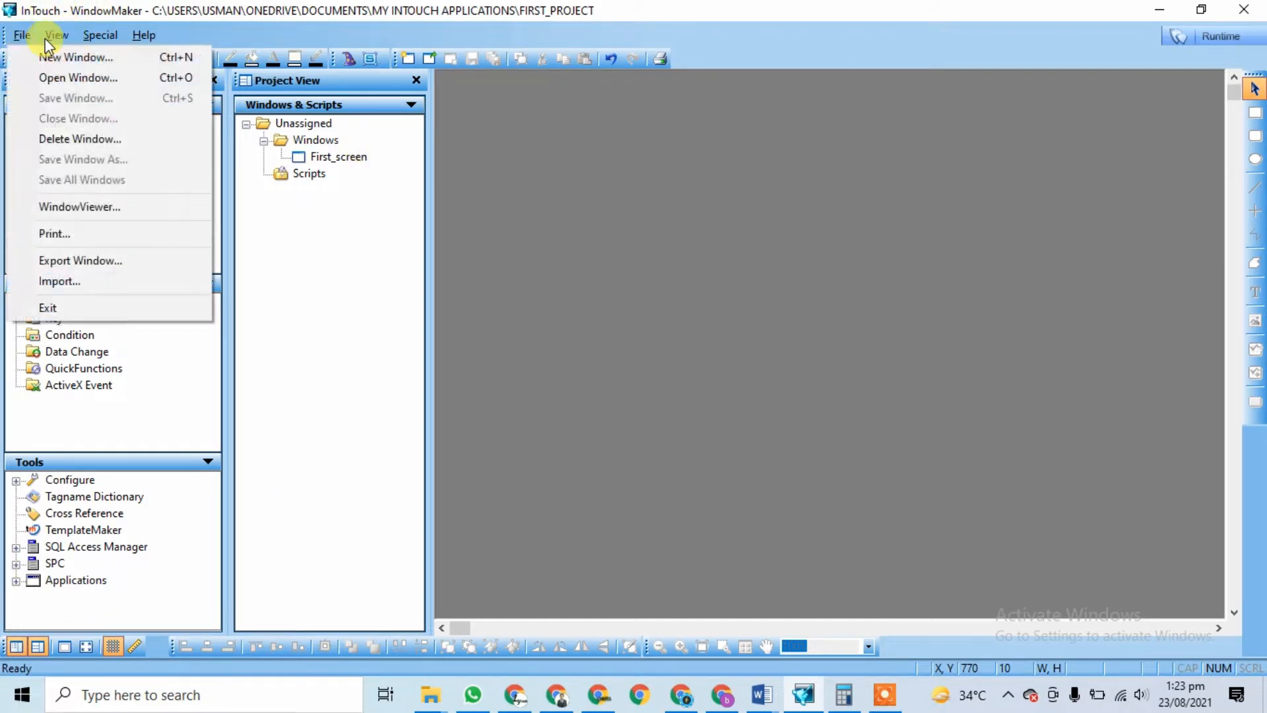
pyautogui.moveTo(143, 35)
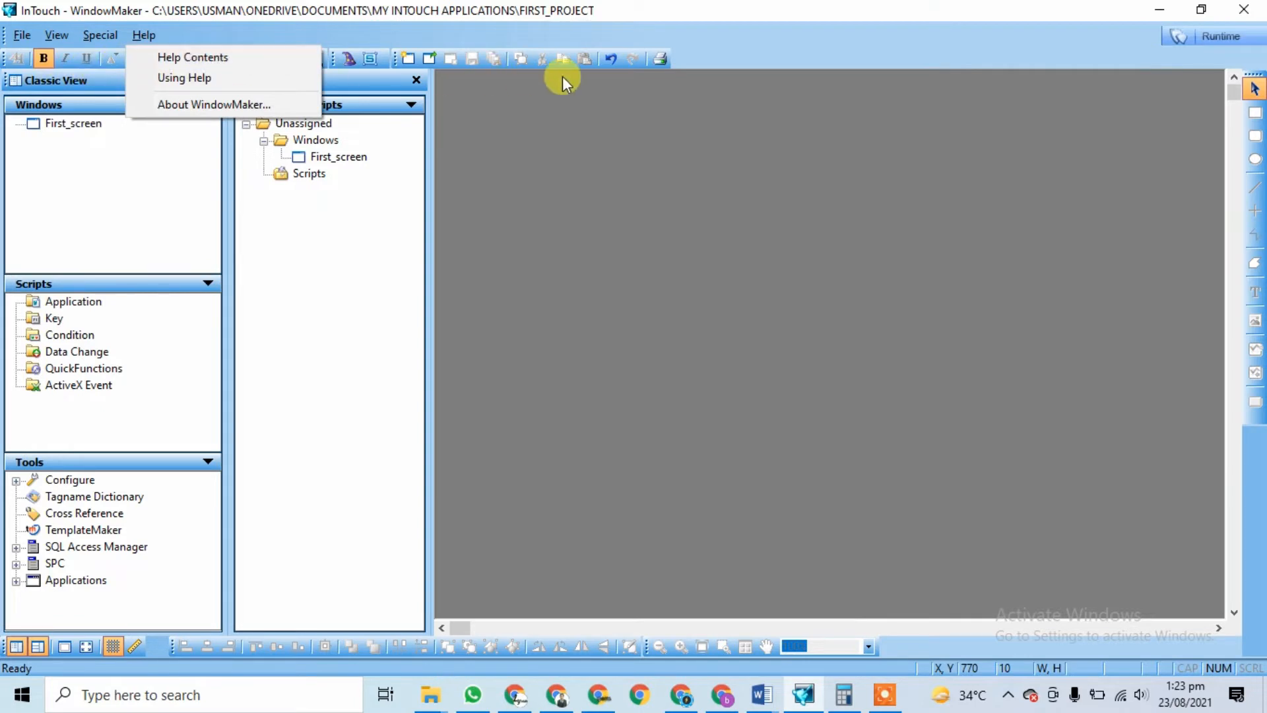
pyautogui.click(455, 284)
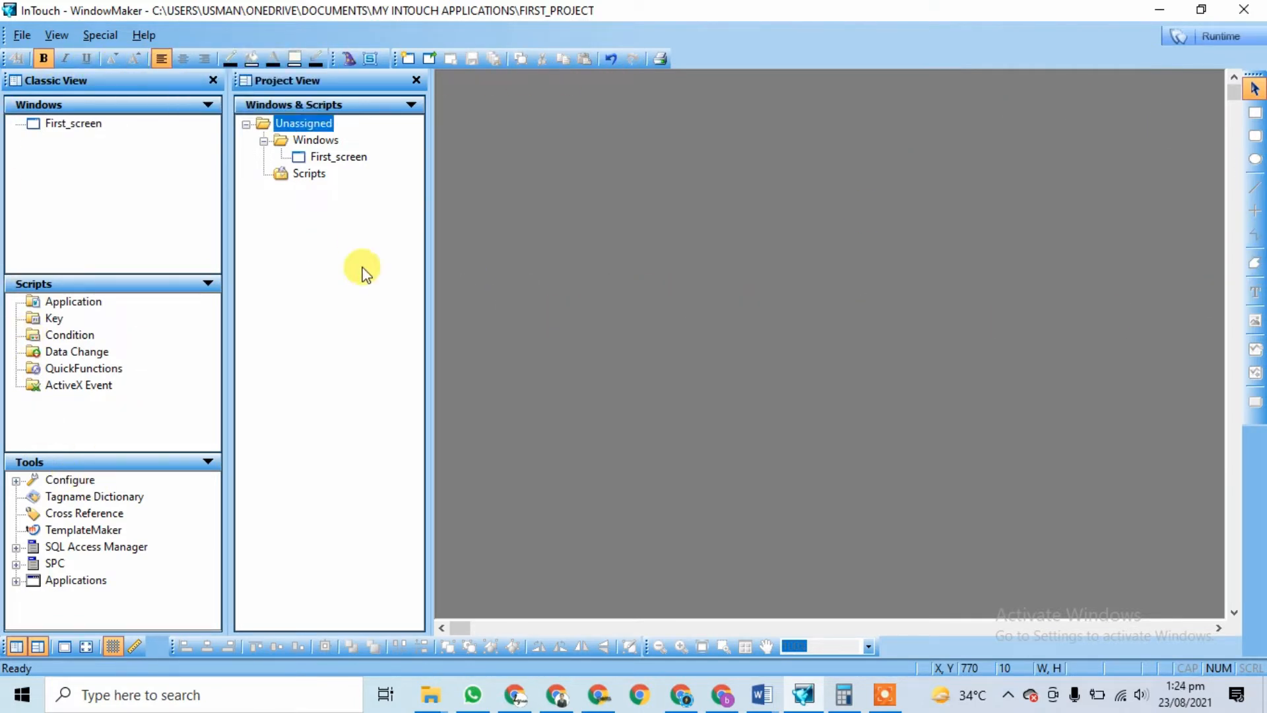
pyautogui.click(22, 35)
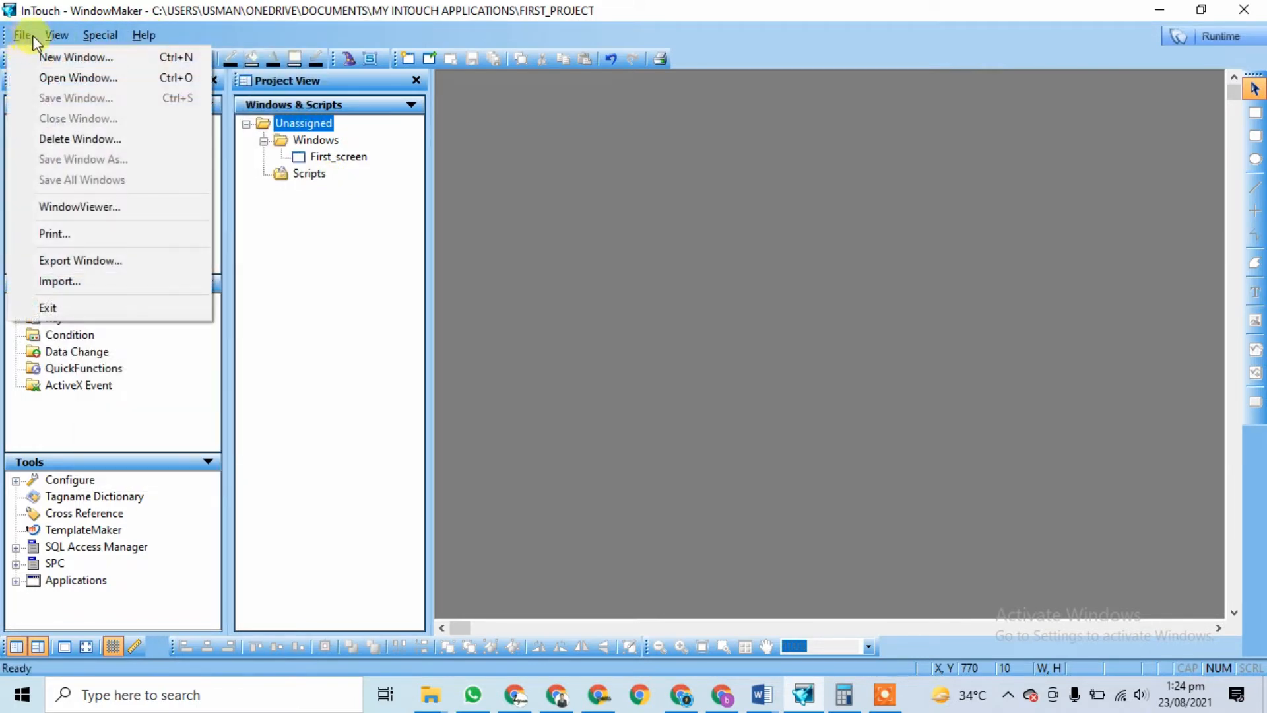
pyautogui.moveTo(147, 33)
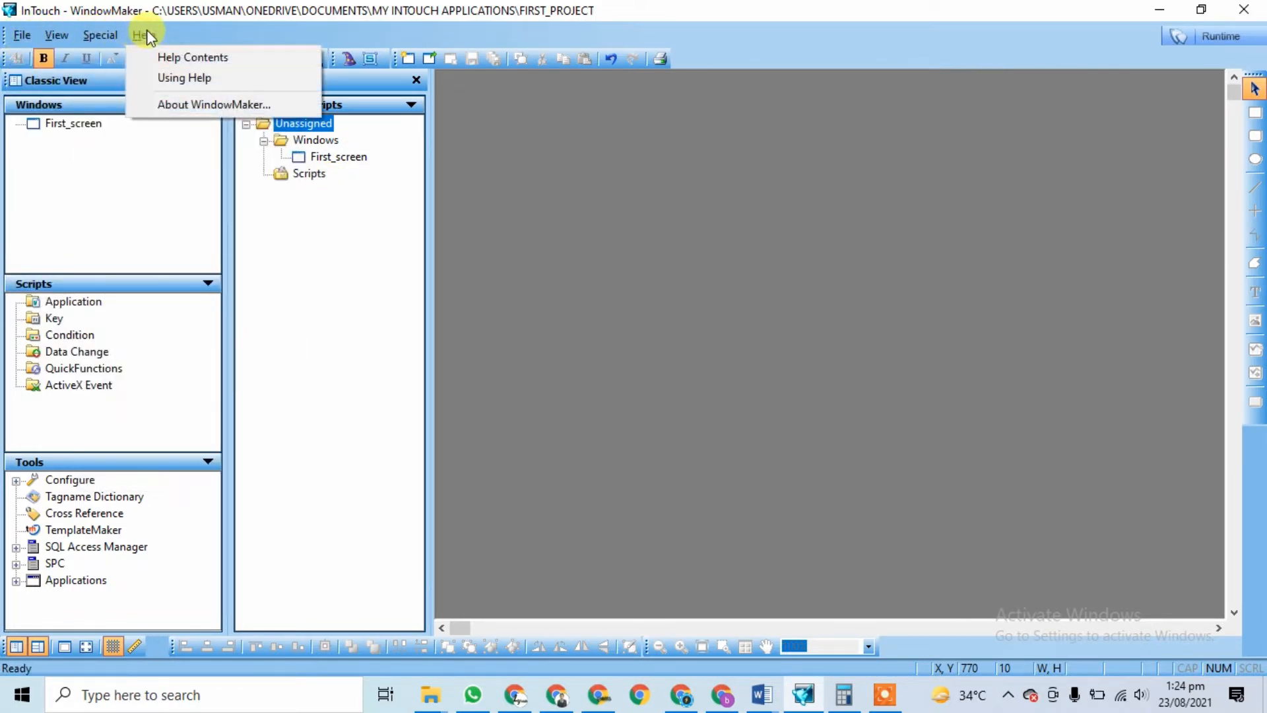
pyautogui.moveTo(53, 38)
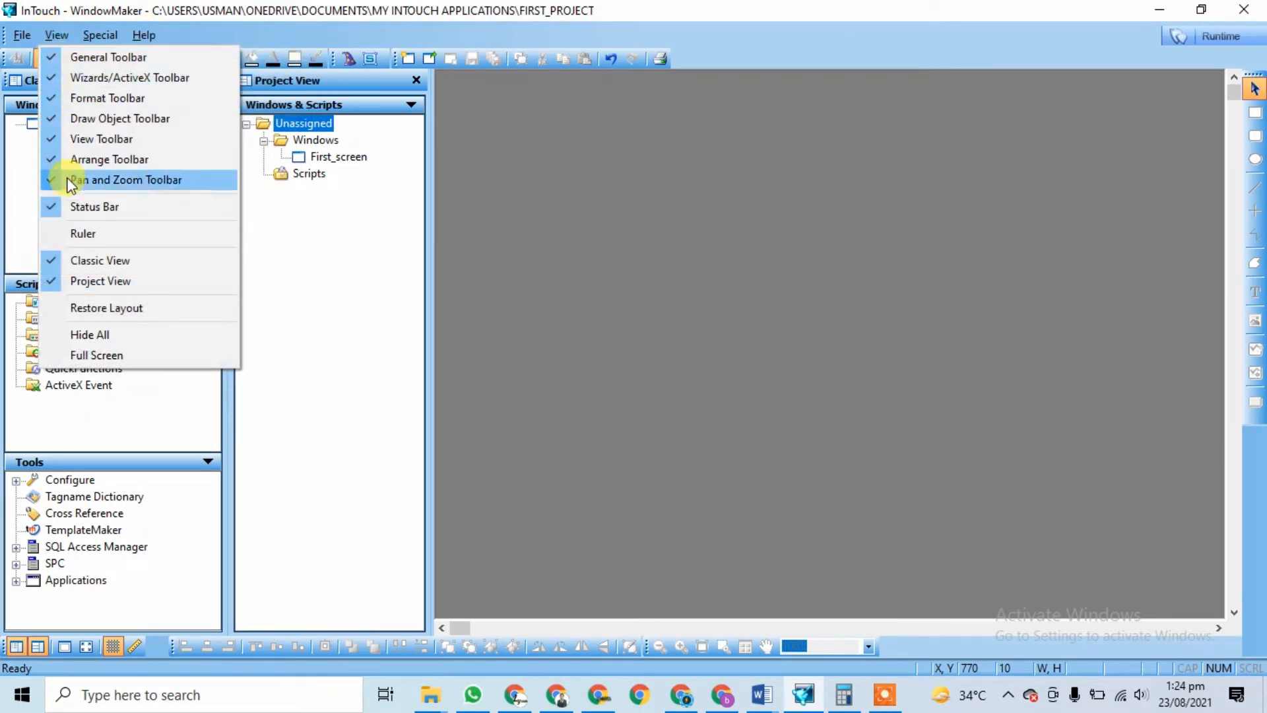
pyautogui.click(103, 58)
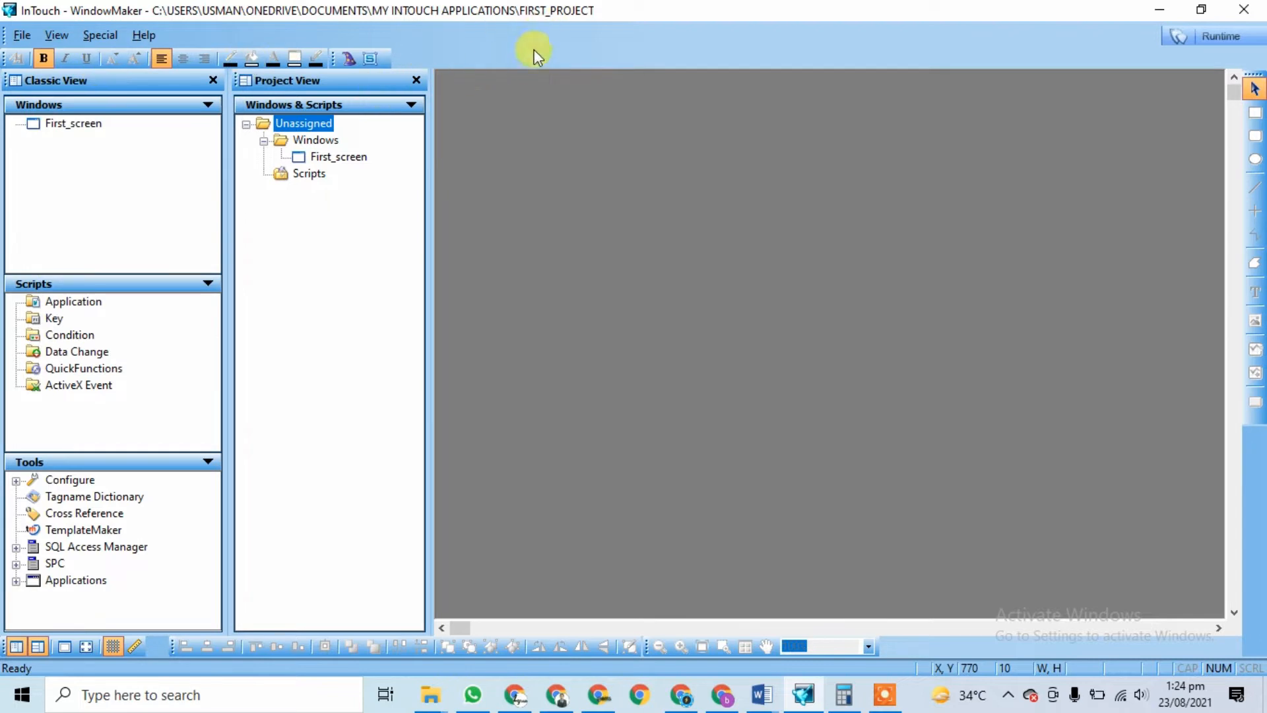
pyautogui.click(66, 54)
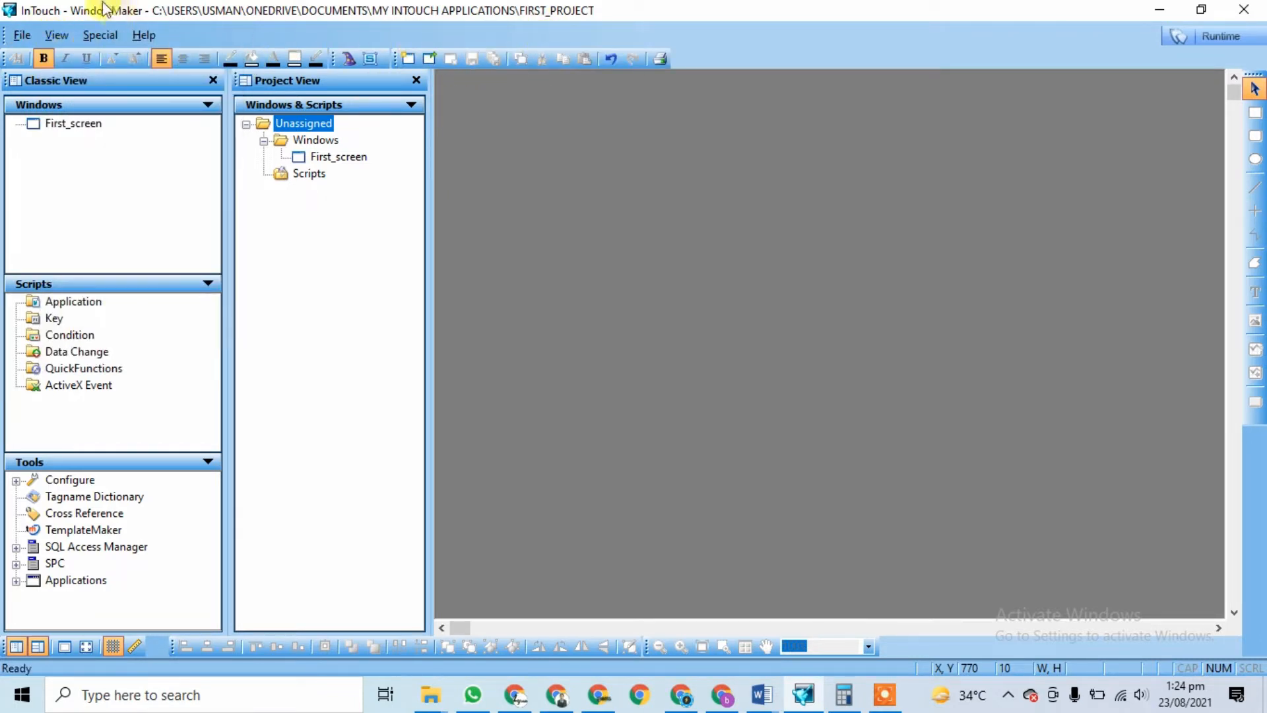
pyautogui.click(56, 38)
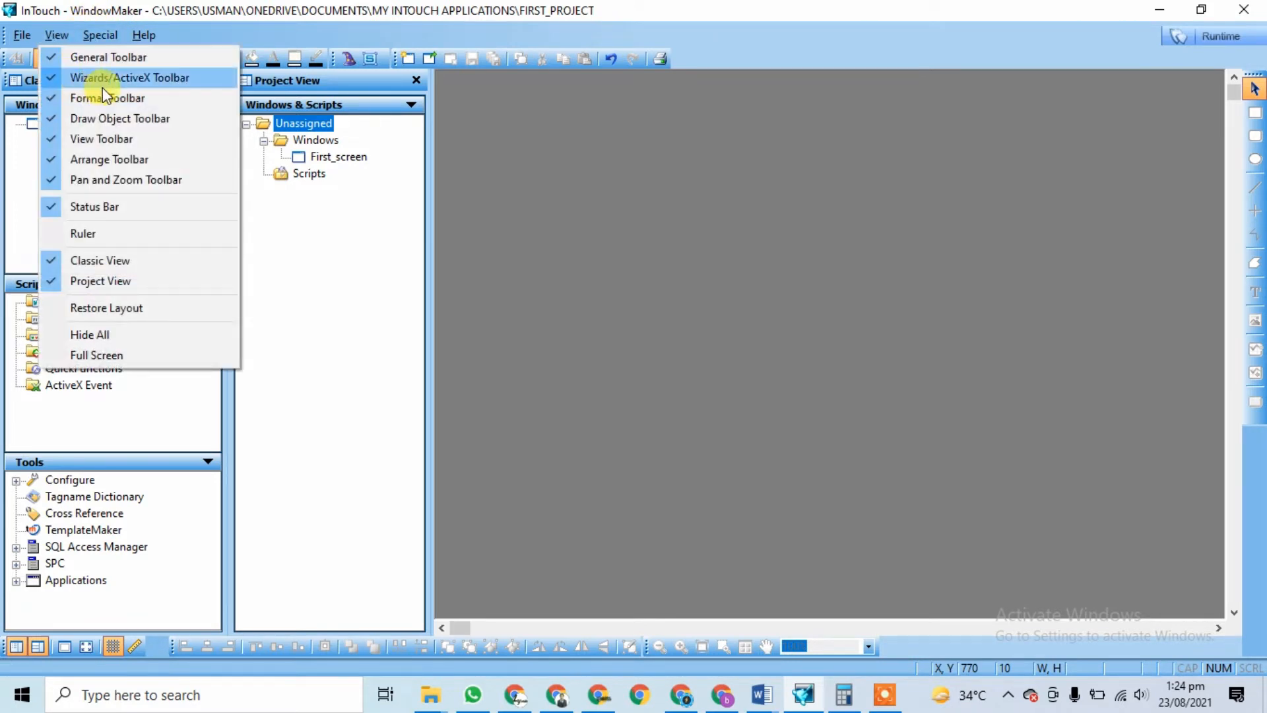
pyautogui.click(144, 80)
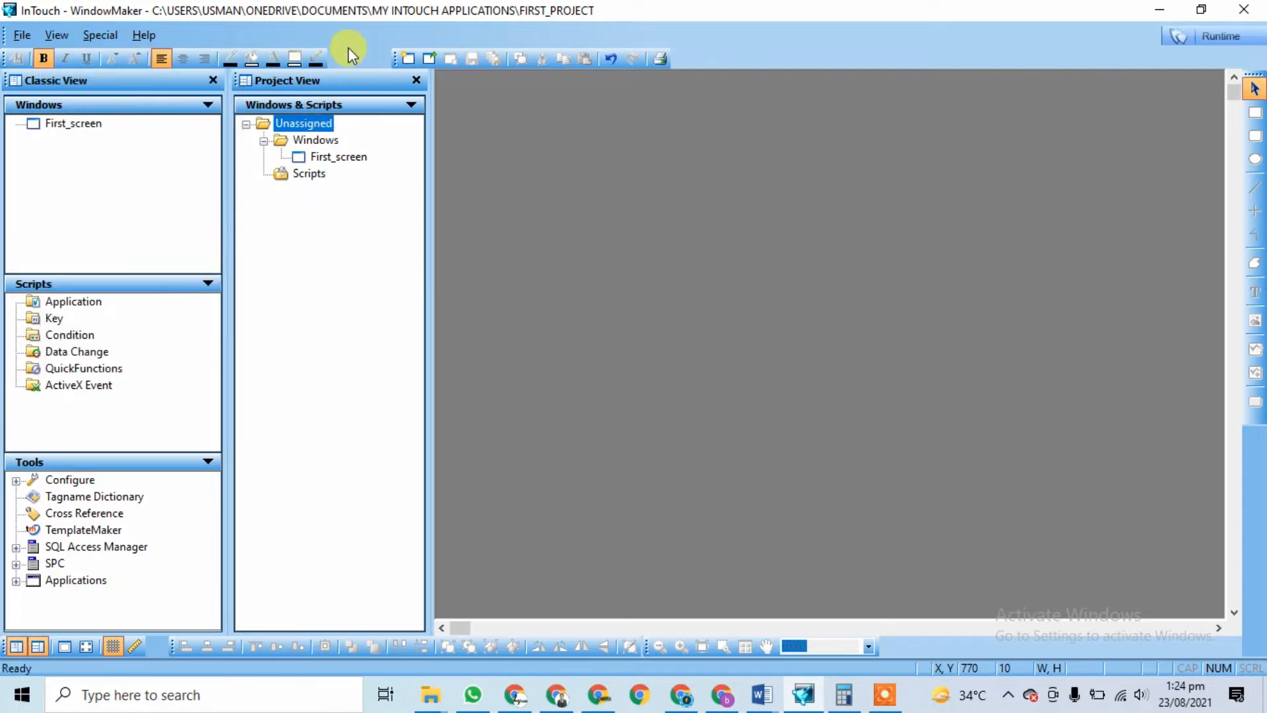
pyautogui.click(56, 35)
pyautogui.click(76, 80)
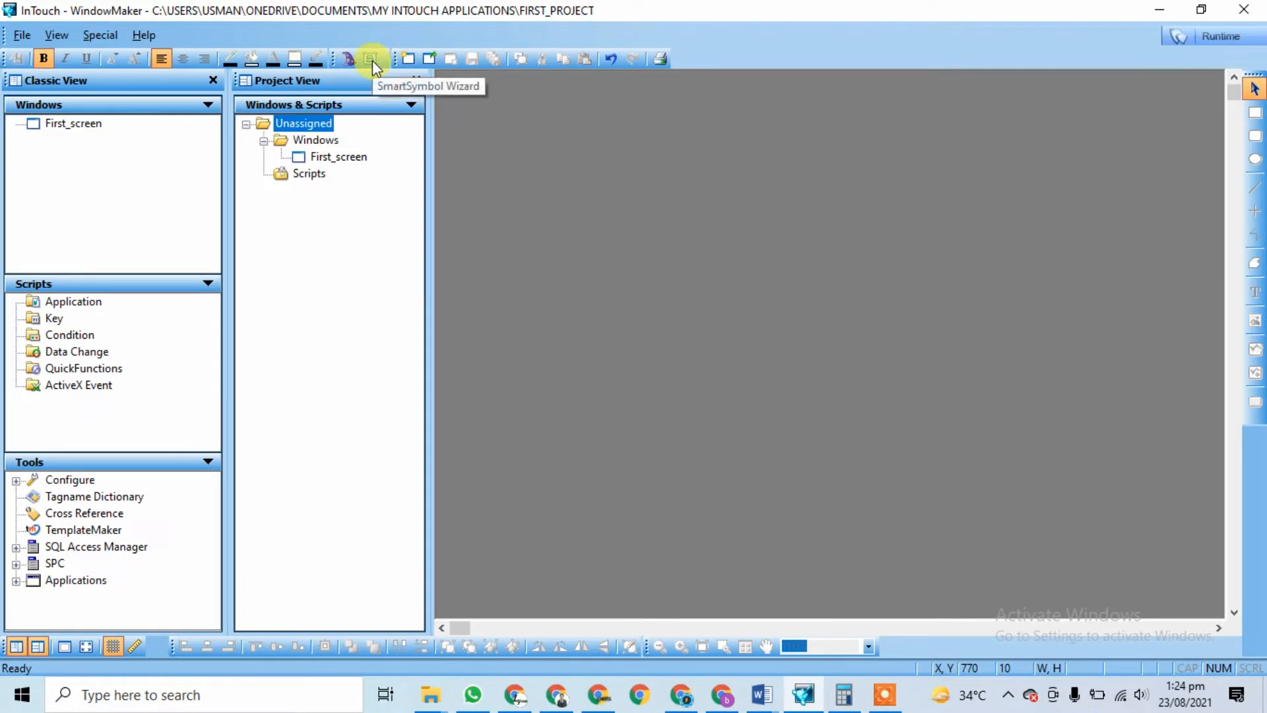
pyautogui.click(58, 36)
pyautogui.click(87, 101)
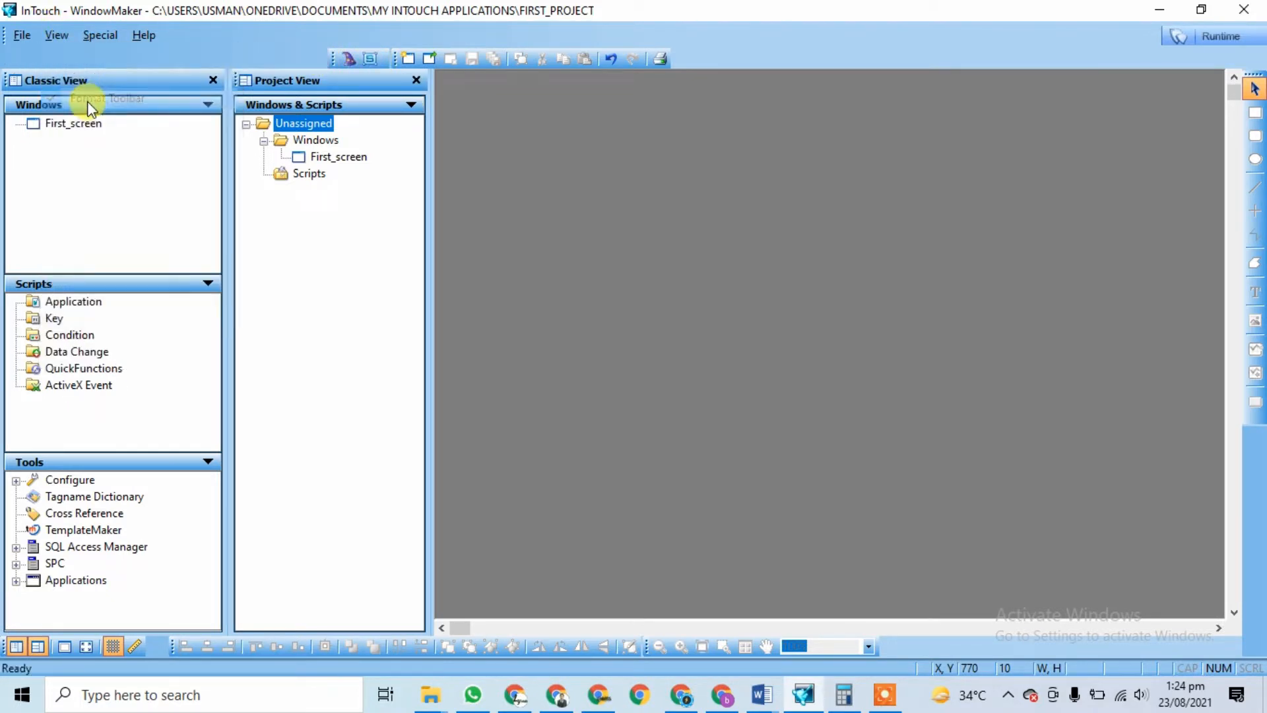
pyautogui.click(58, 34)
pyautogui.click(87, 99)
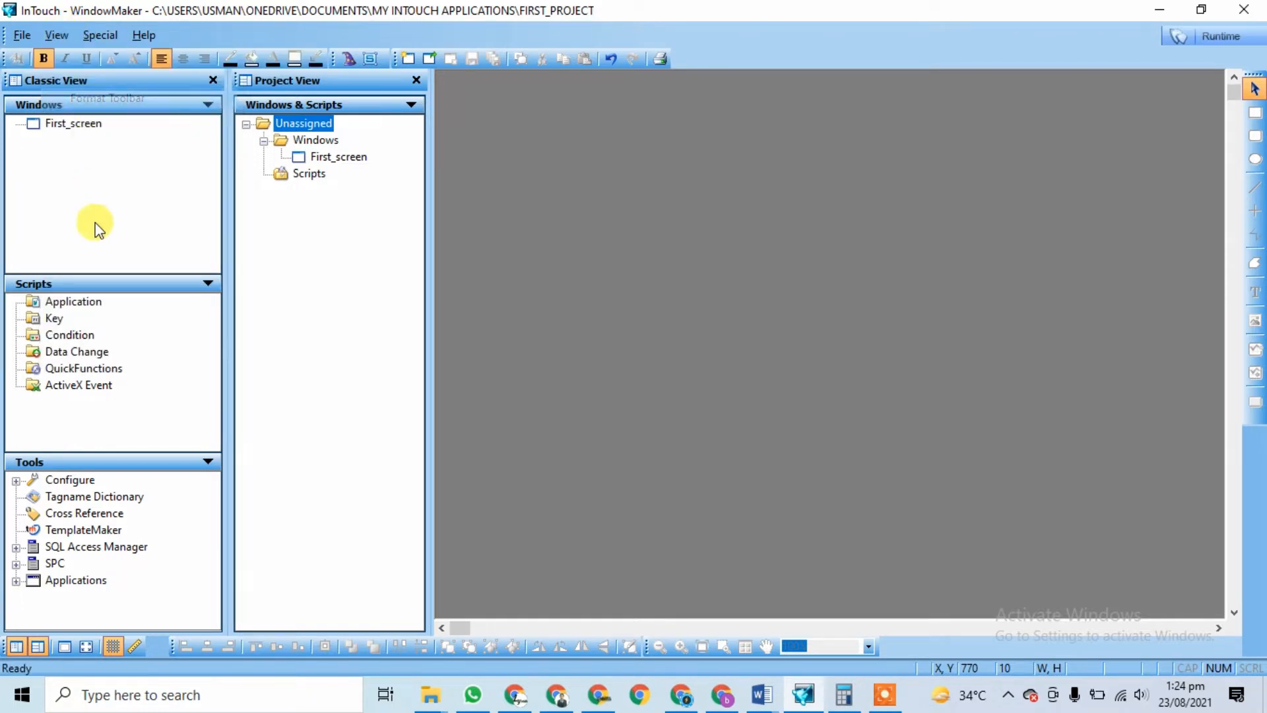
pyautogui.click(57, 35)
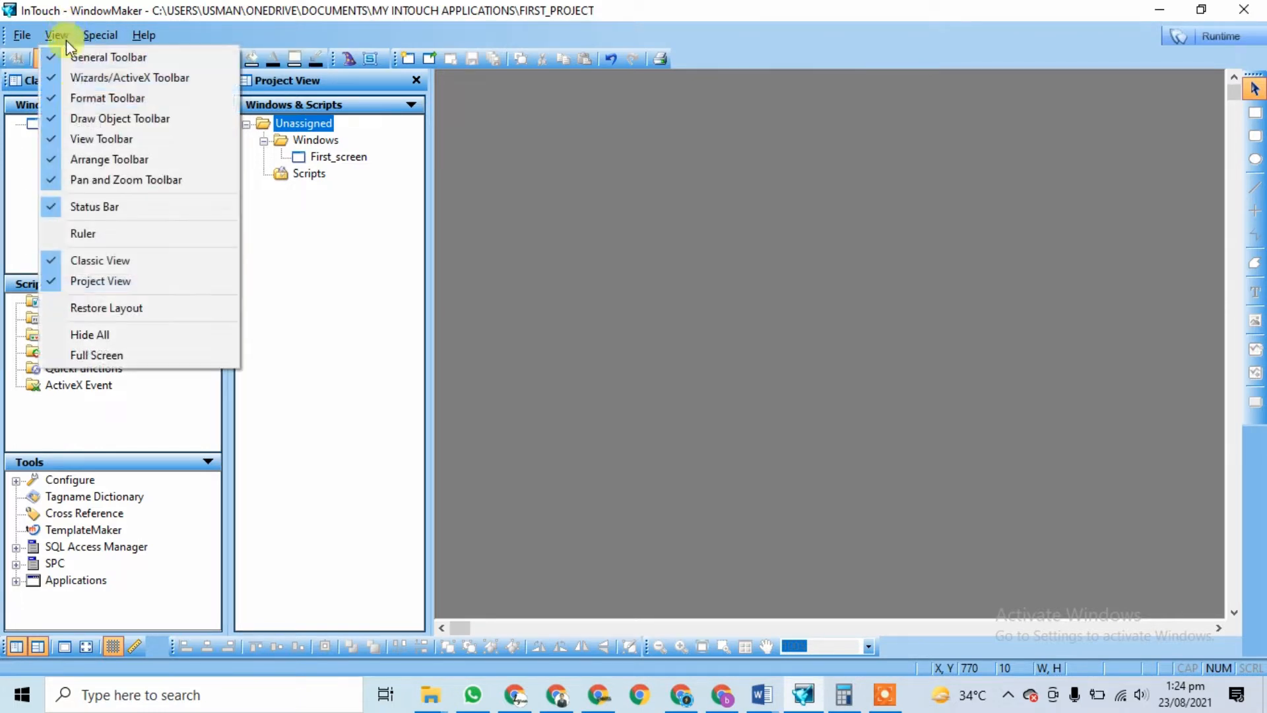
pyautogui.click(89, 125)
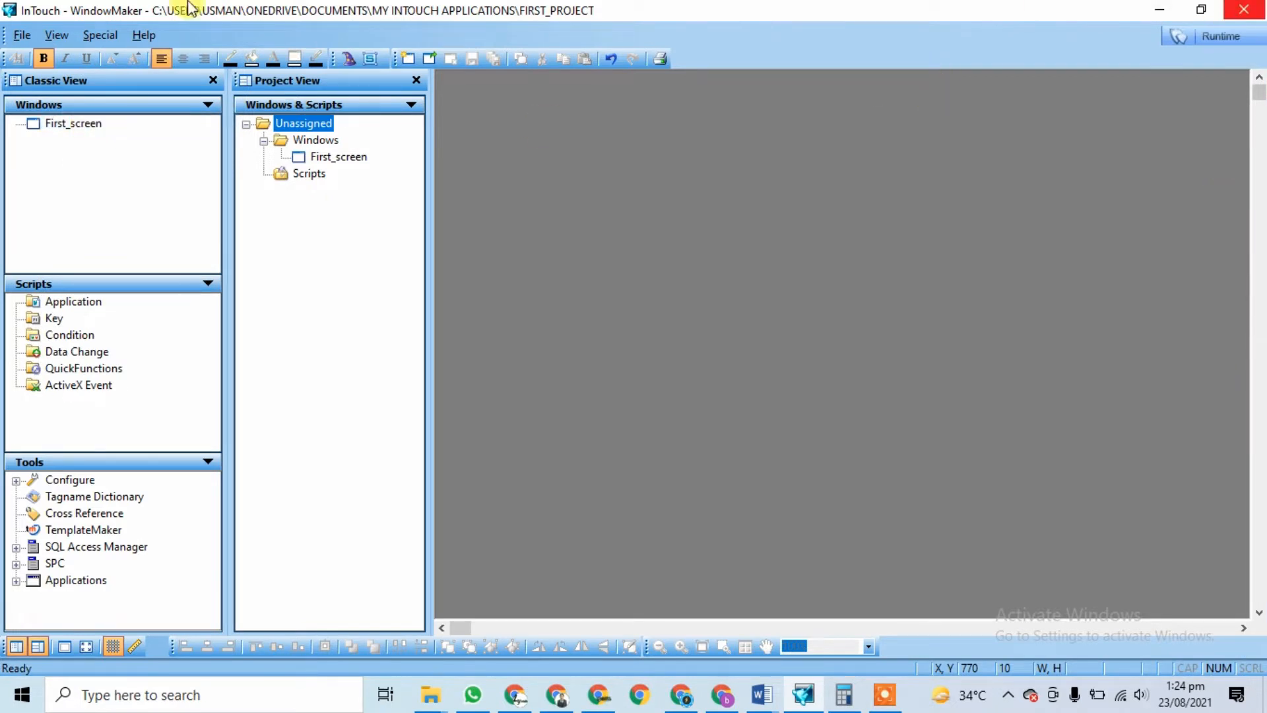
pyautogui.click(54, 37)
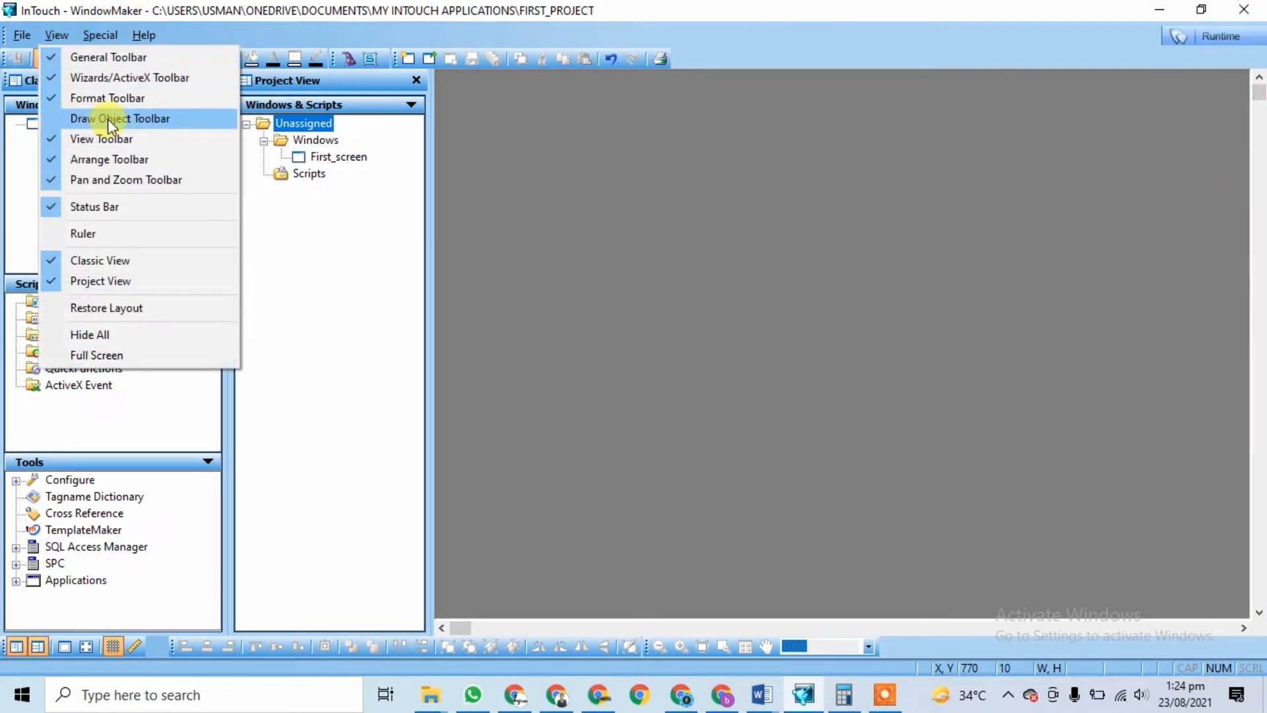
pyautogui.click(109, 120)
pyautogui.click(53, 37)
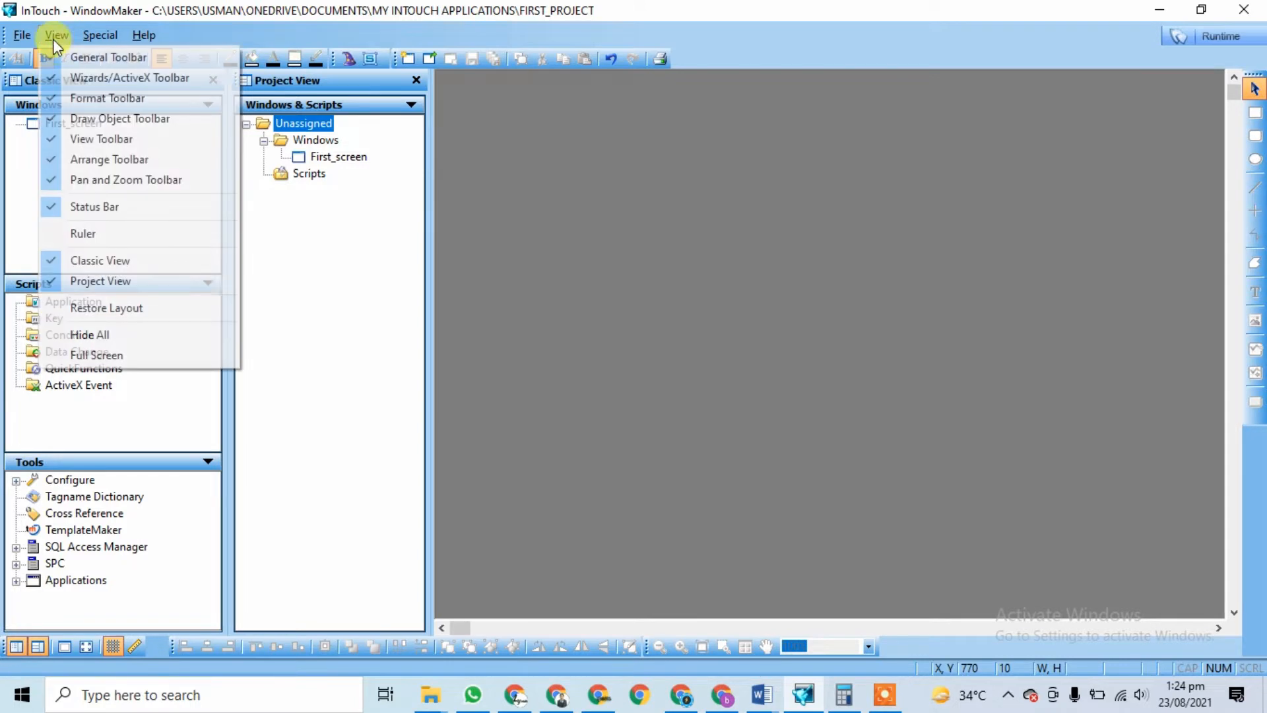
pyautogui.click(105, 160)
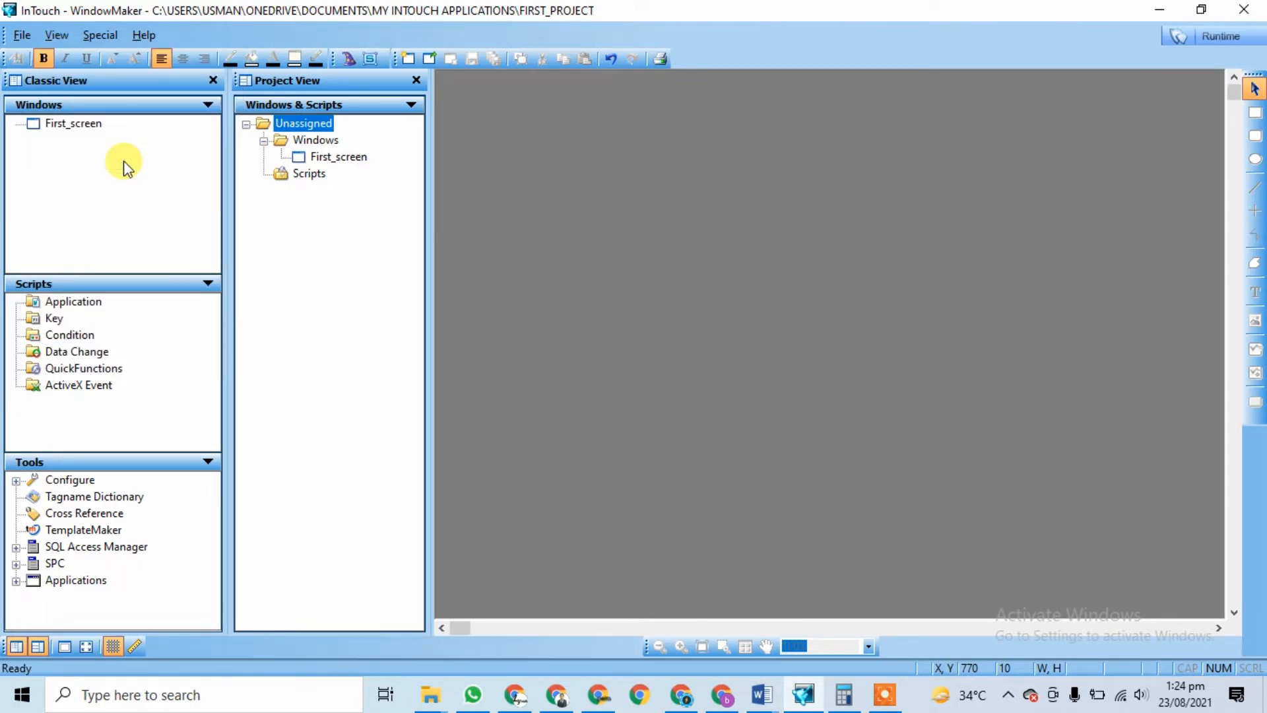
pyautogui.click(56, 35)
pyautogui.click(96, 157)
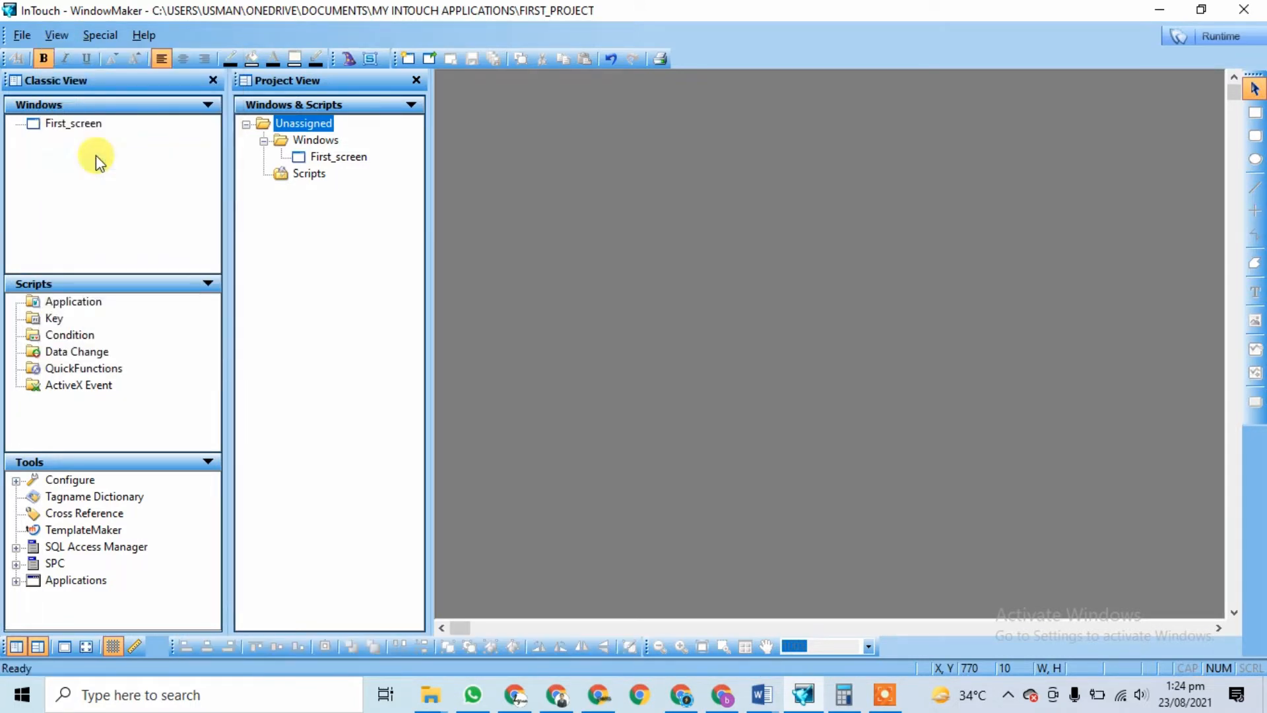
pyautogui.click(58, 34)
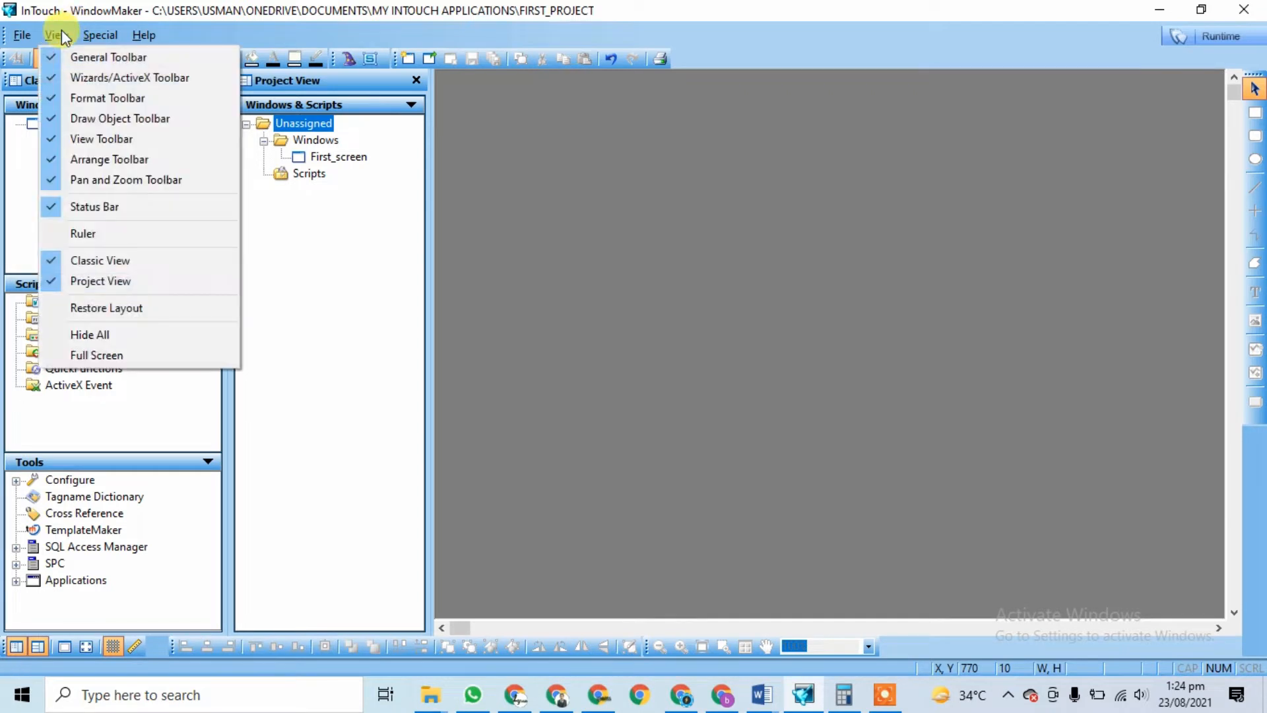
pyautogui.click(118, 178)
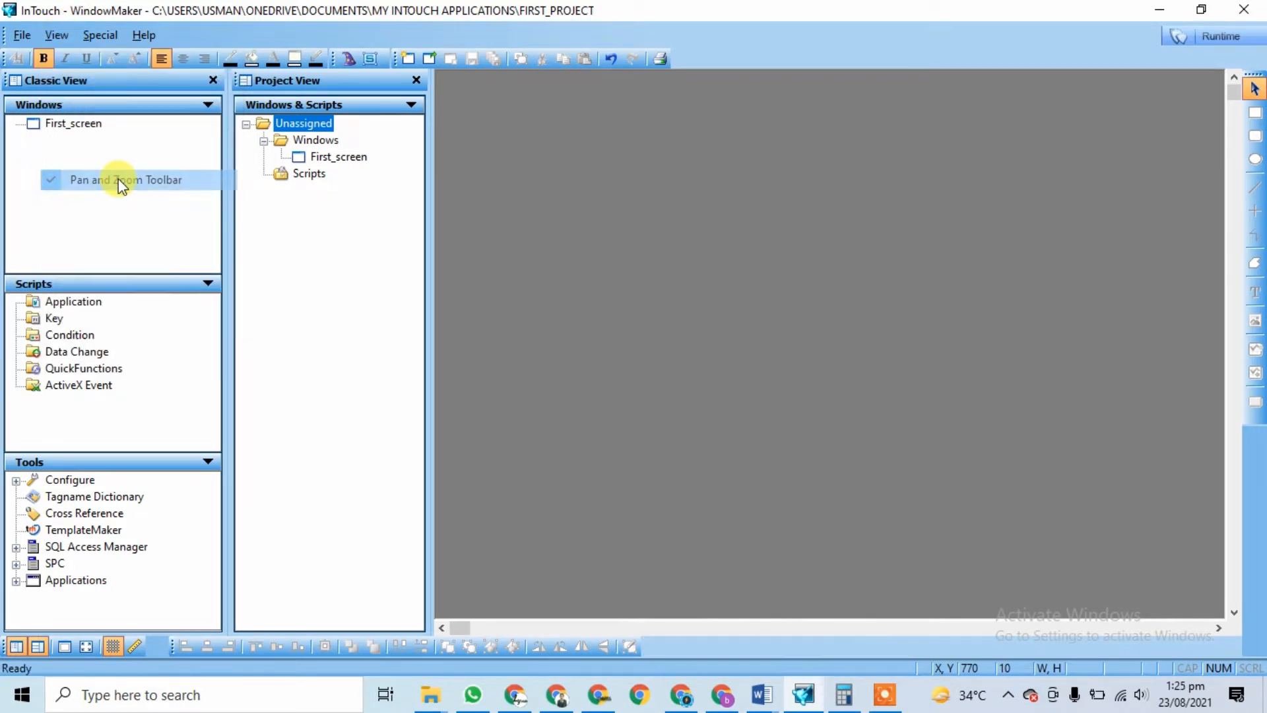
pyautogui.click(884, 695)
pyautogui.click(686, 663)
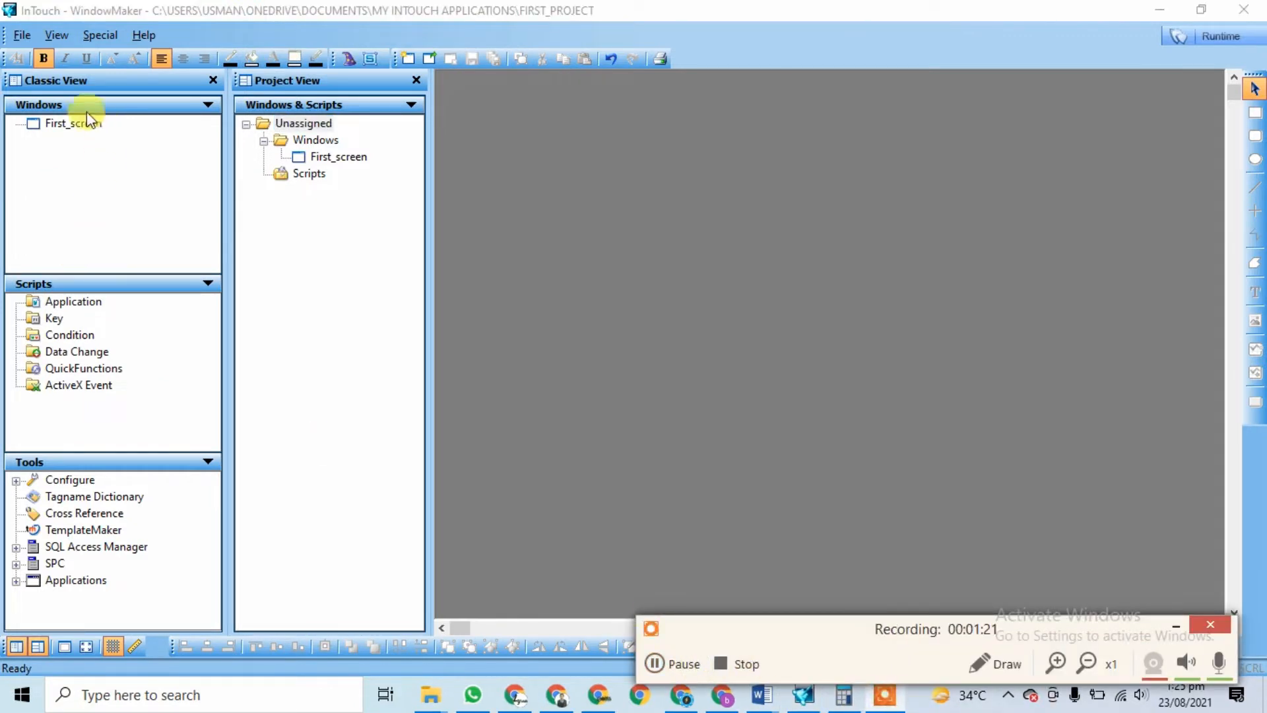
pyautogui.click(56, 34)
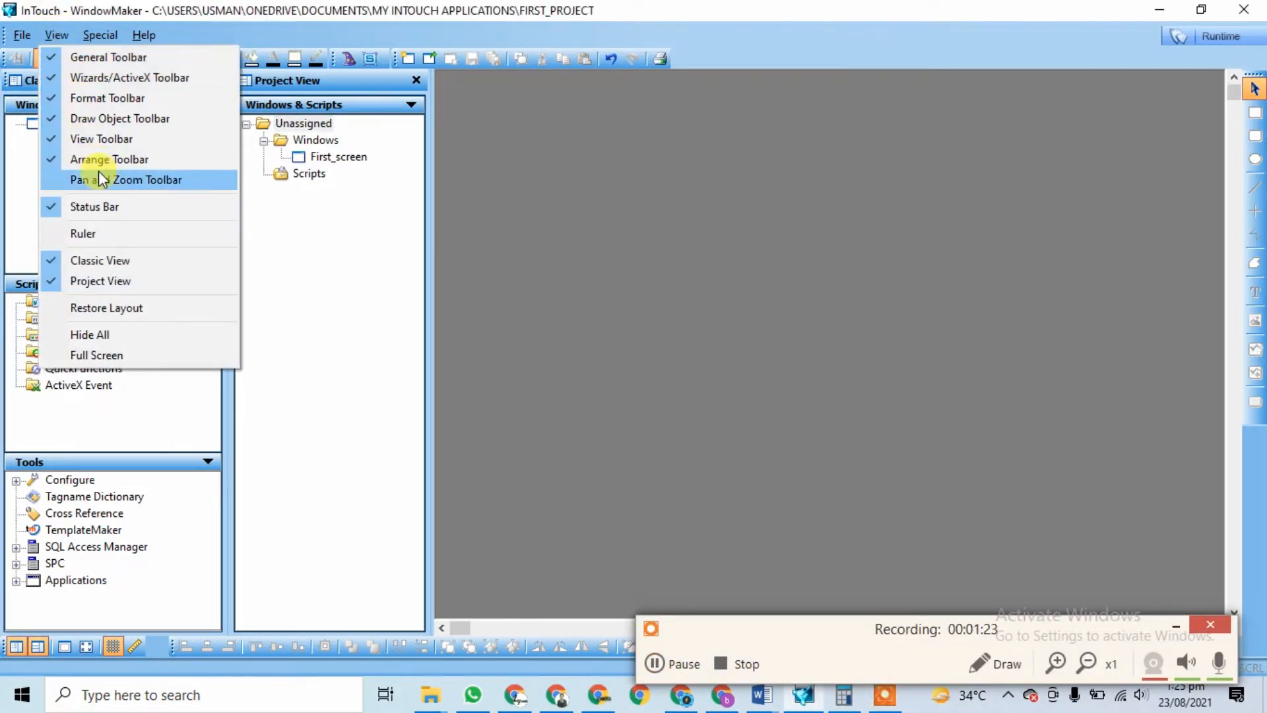
pyautogui.click(138, 179)
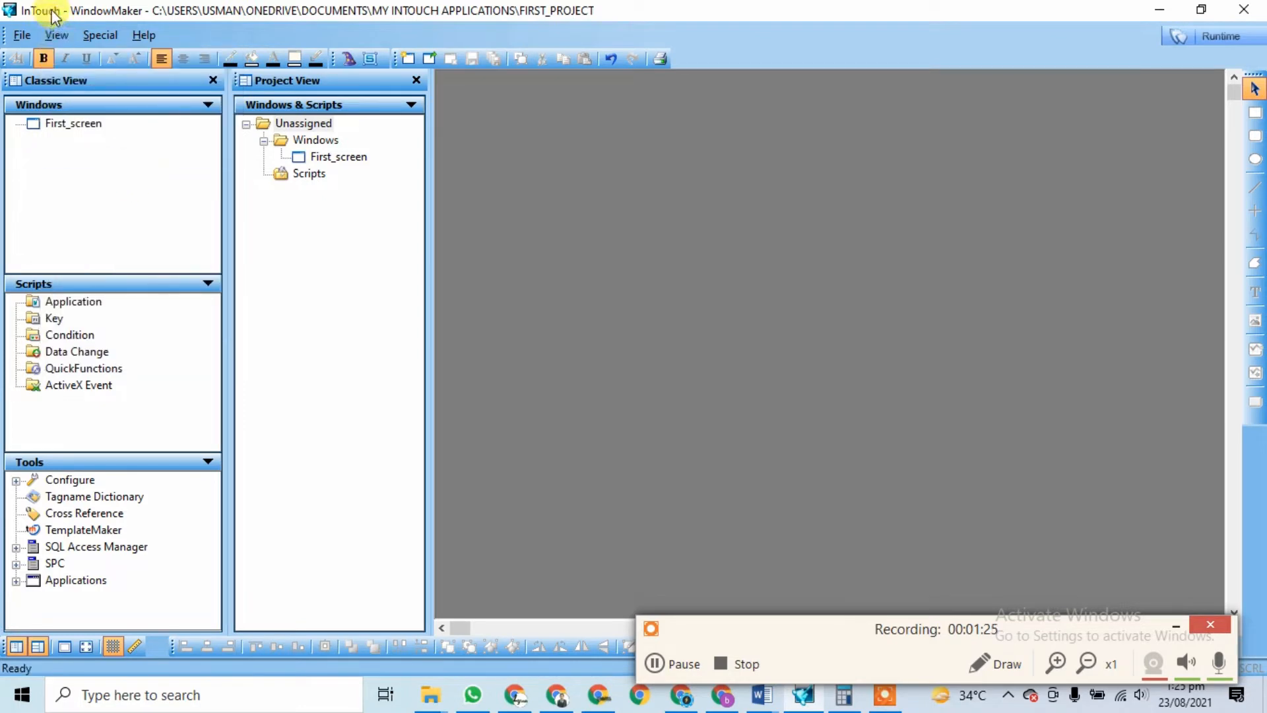
pyautogui.click(57, 34)
pyautogui.click(99, 179)
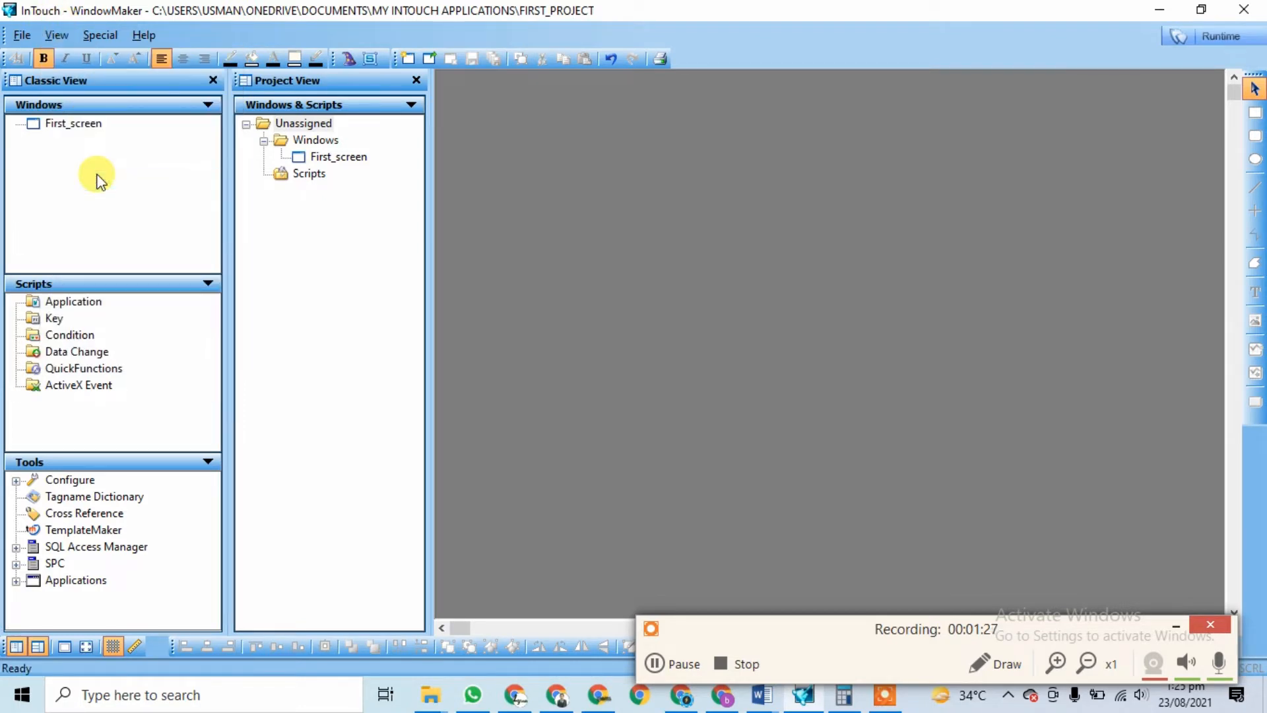
pyautogui.click(54, 35)
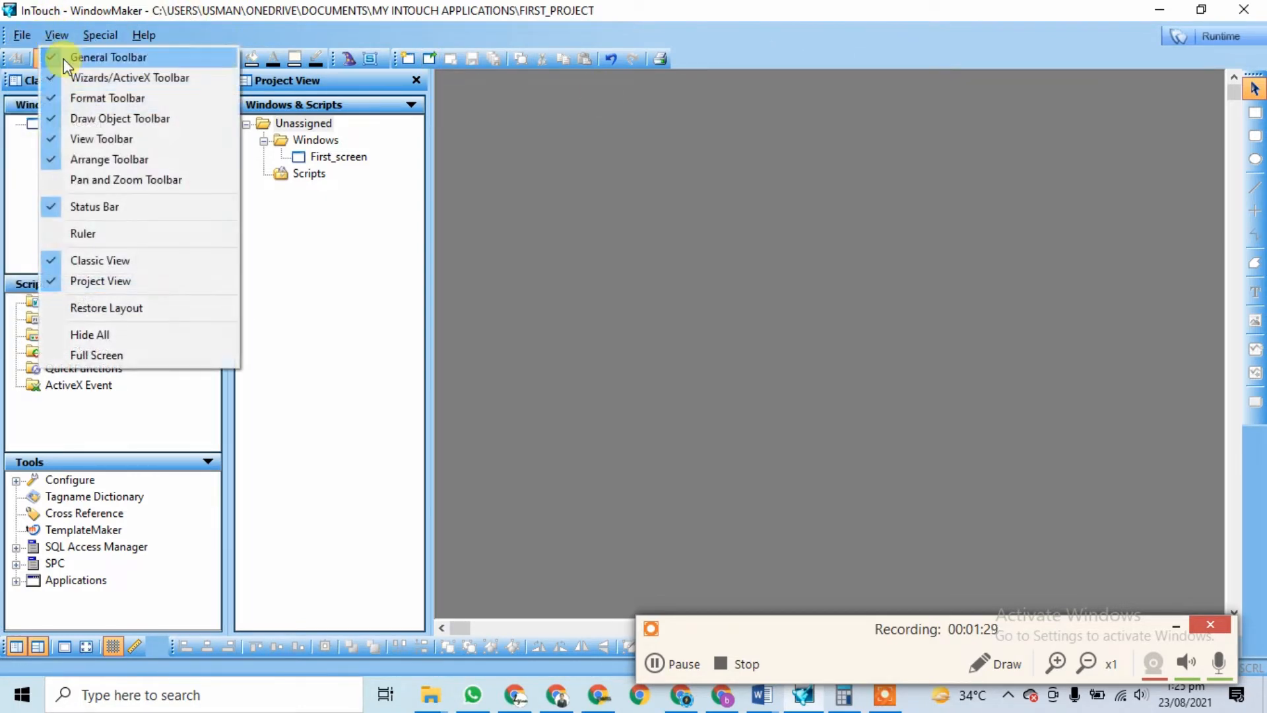
pyautogui.click(84, 179)
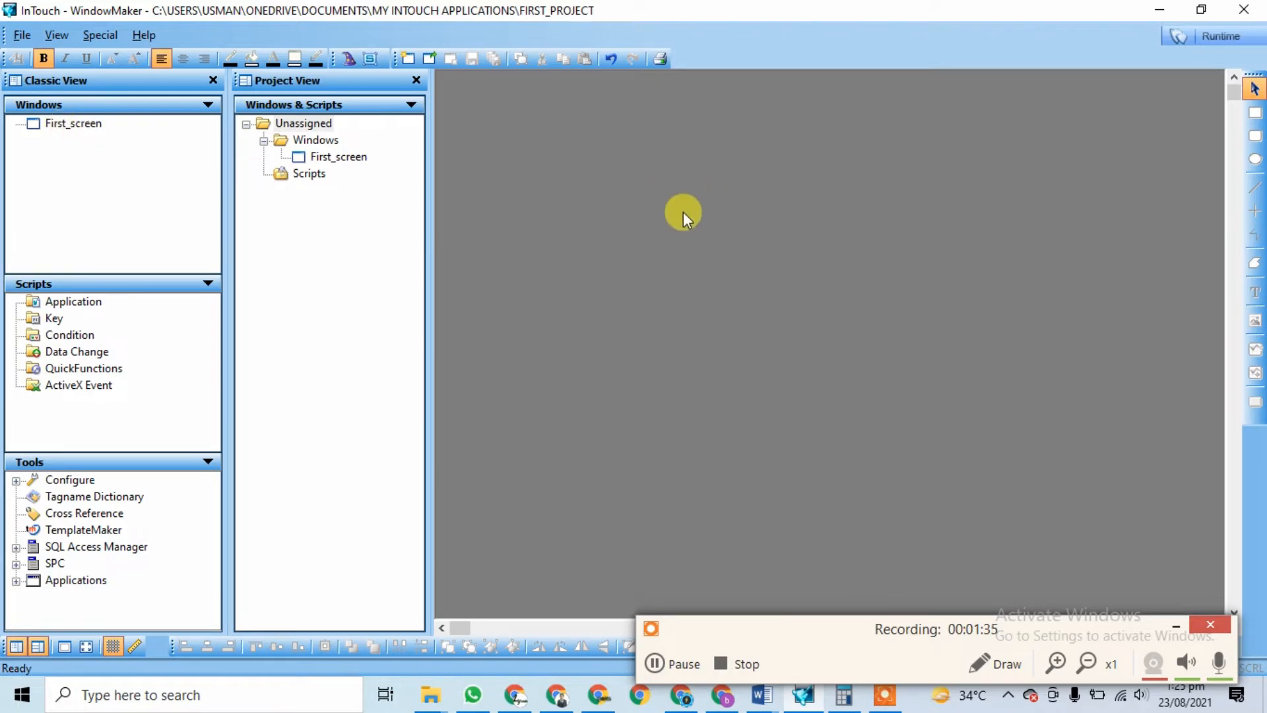
# Step: Open First_screen and toggle the Pan and Zoom Toolbar off and back on
pyautogui.doubleClick(332, 158)
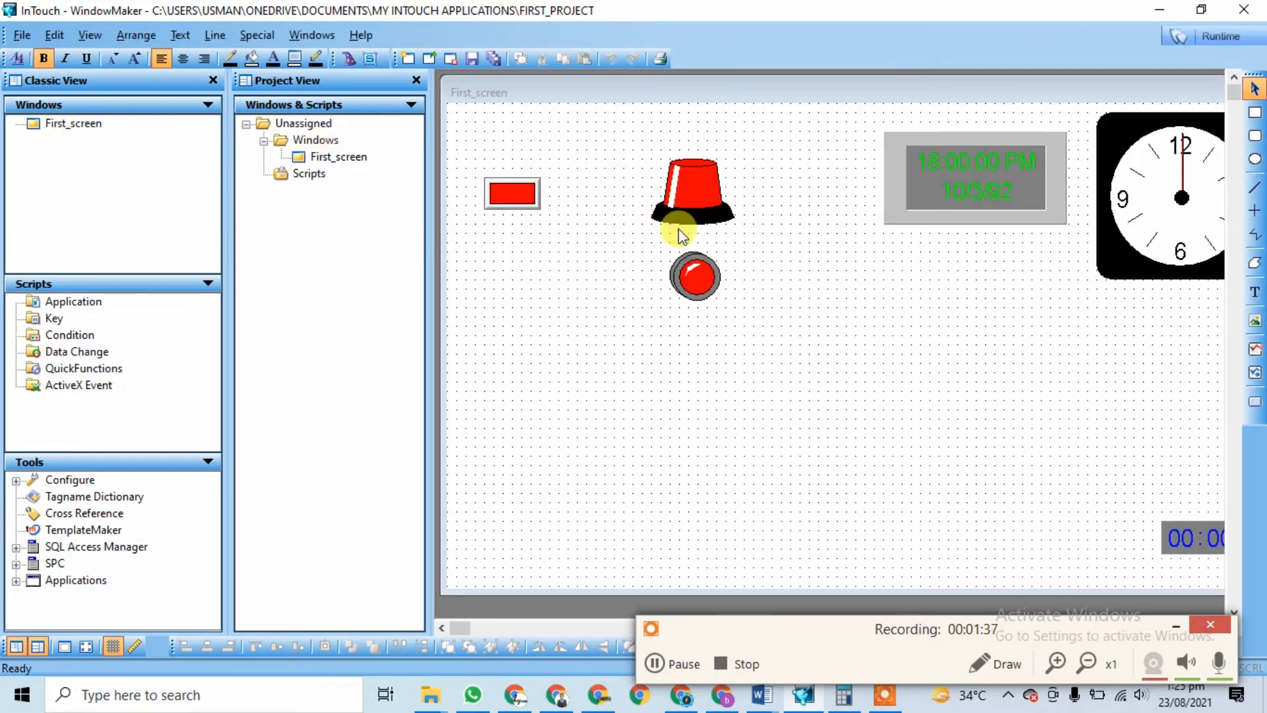
pyautogui.click(62, 39)
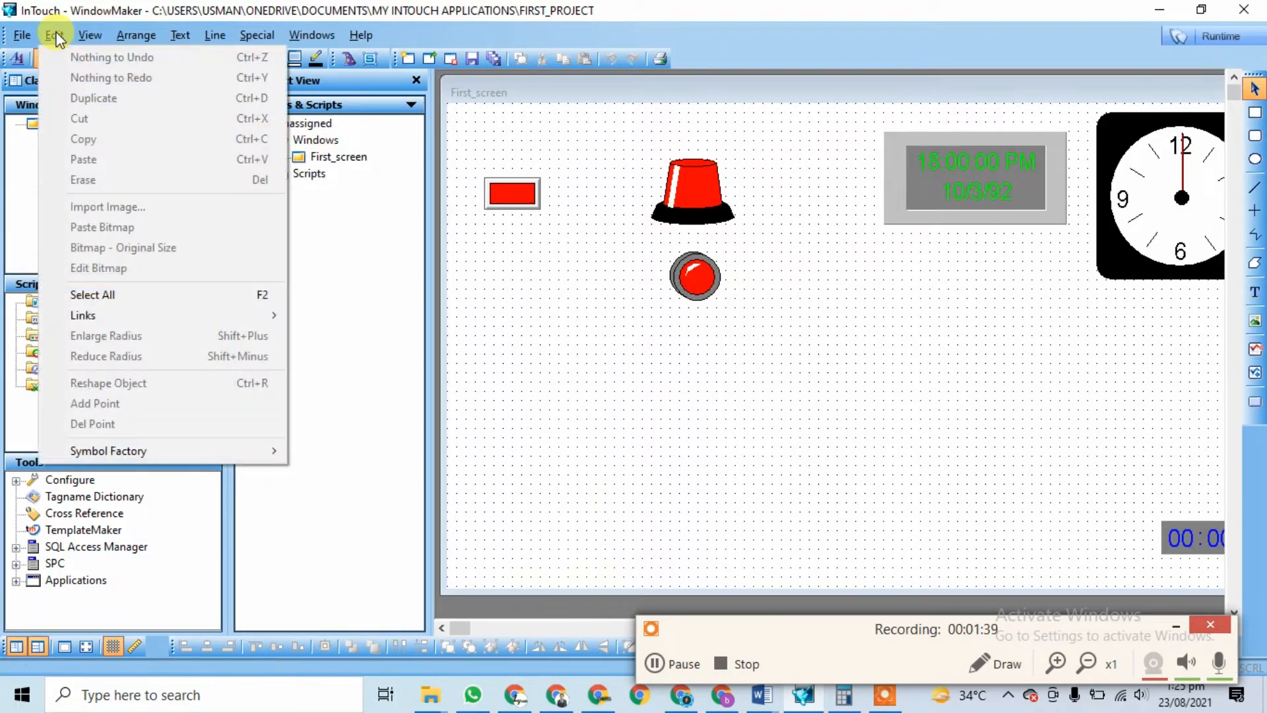
pyautogui.moveTo(89, 36)
pyautogui.click(135, 182)
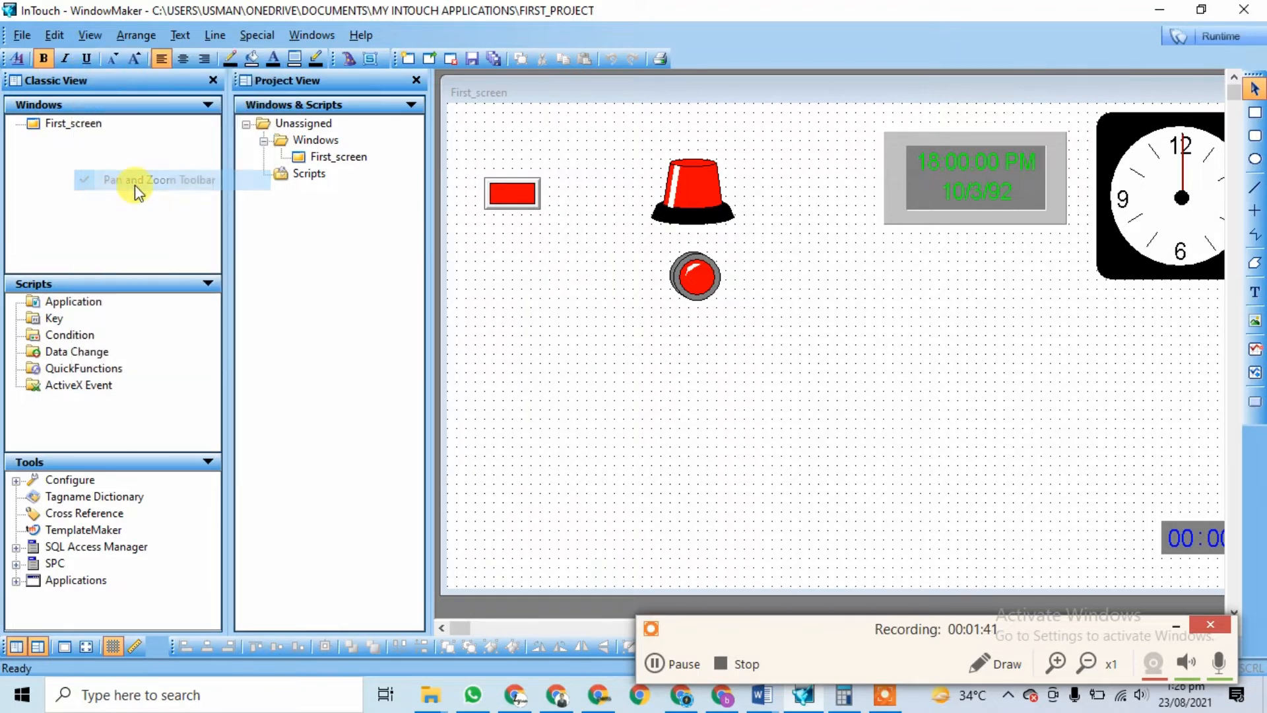
pyautogui.click(91, 36)
pyautogui.click(110, 179)
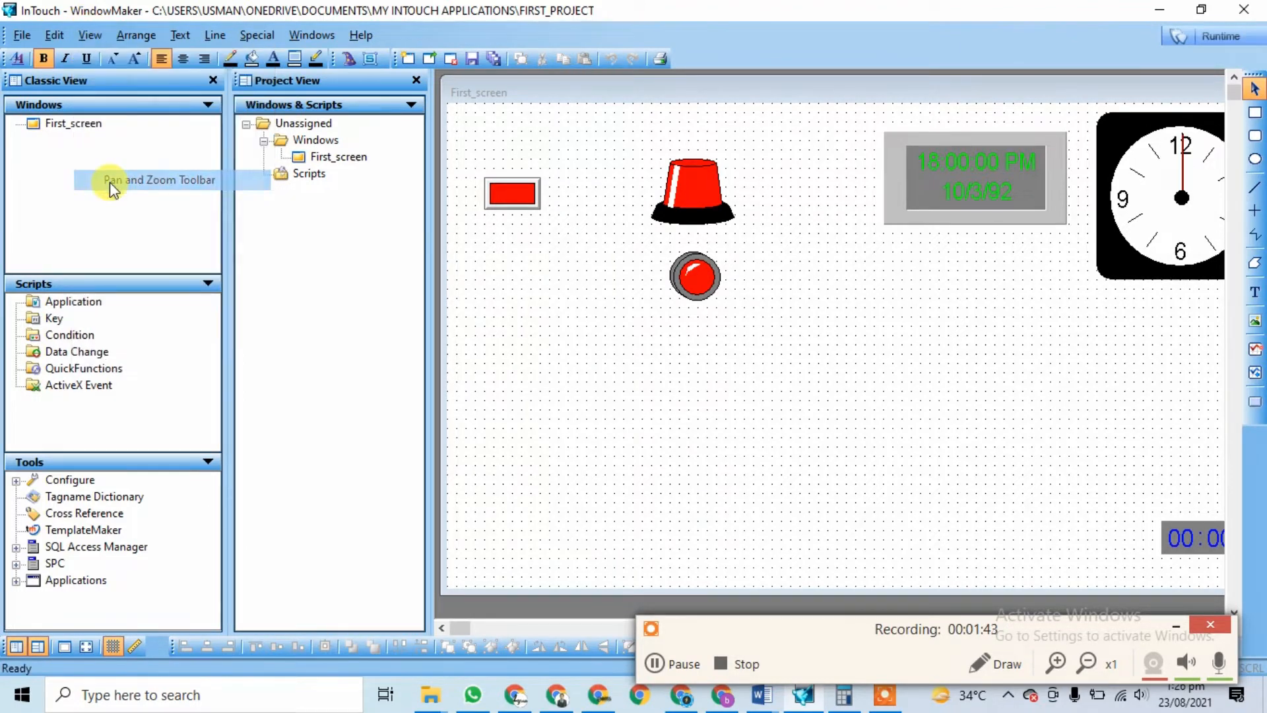
pyautogui.click(91, 39)
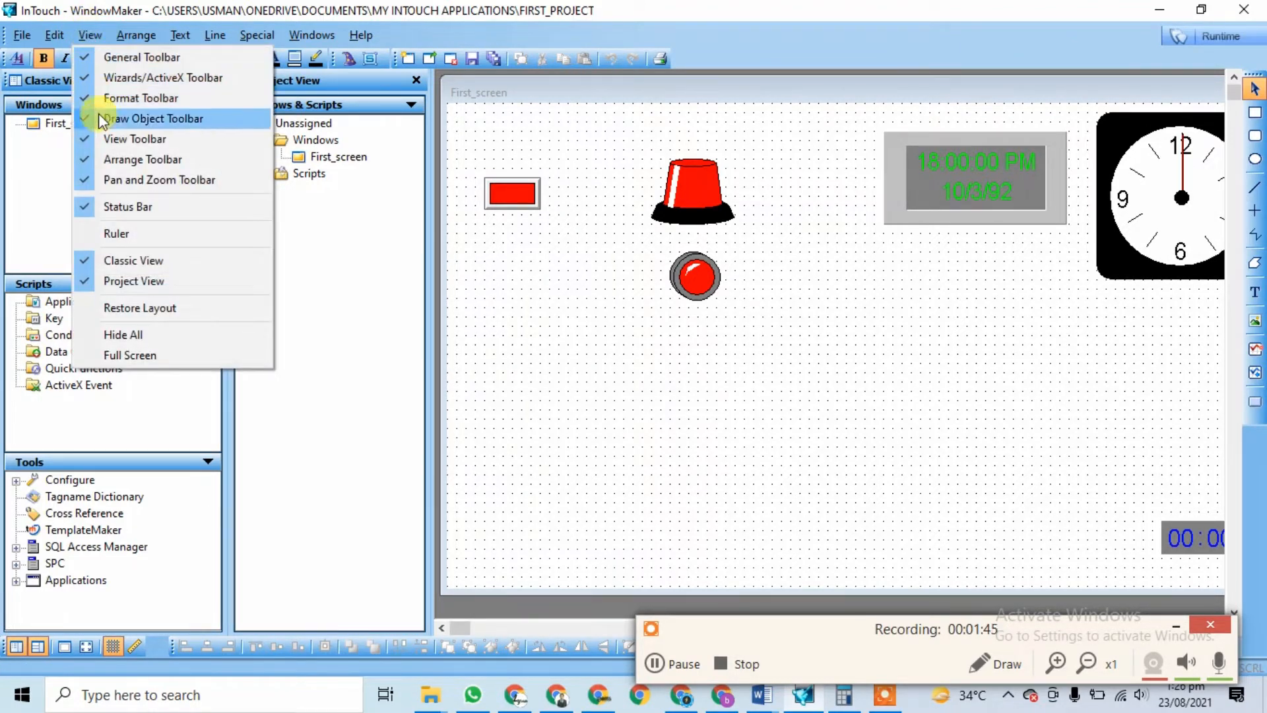
pyautogui.click(1178, 622)
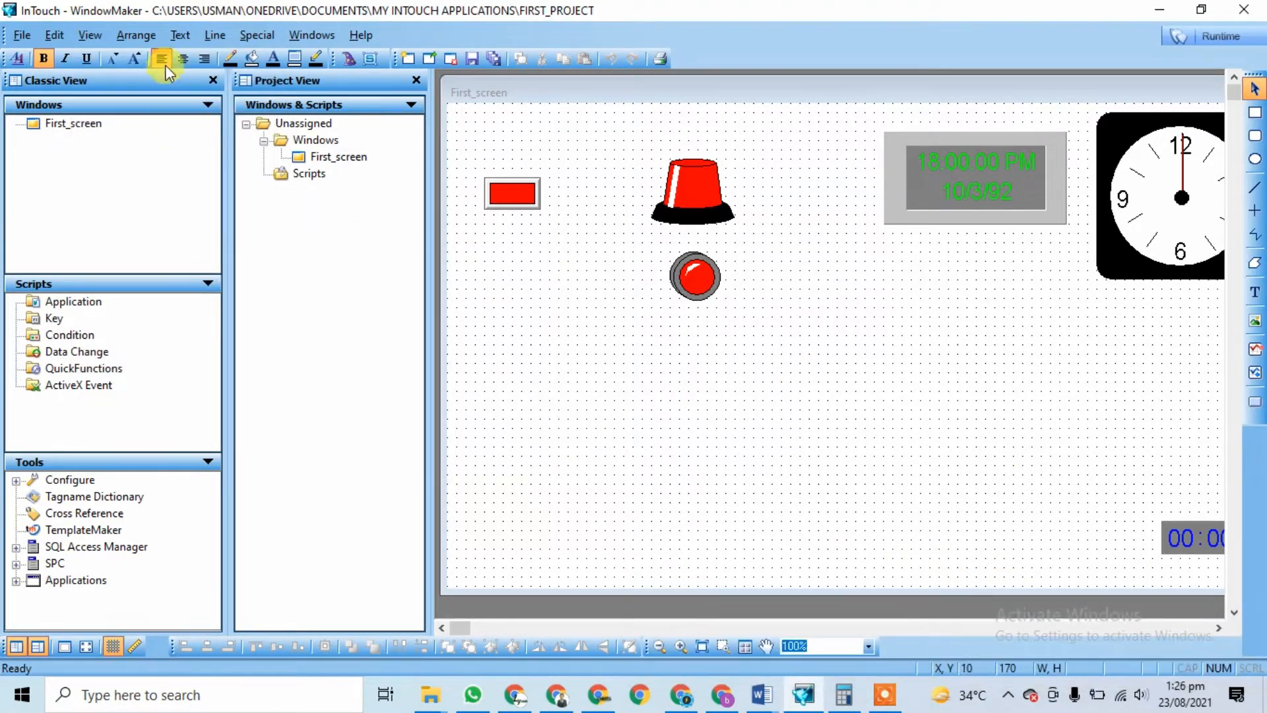
pyautogui.click(82, 35)
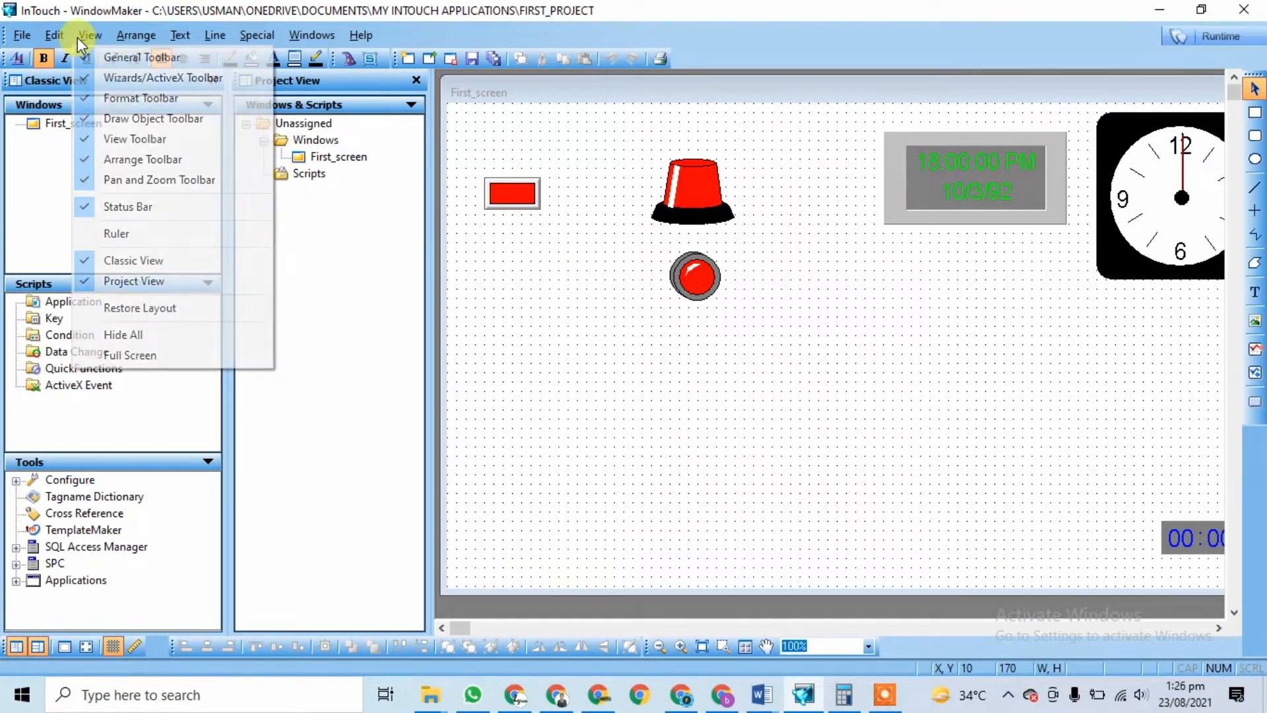
pyautogui.click(119, 181)
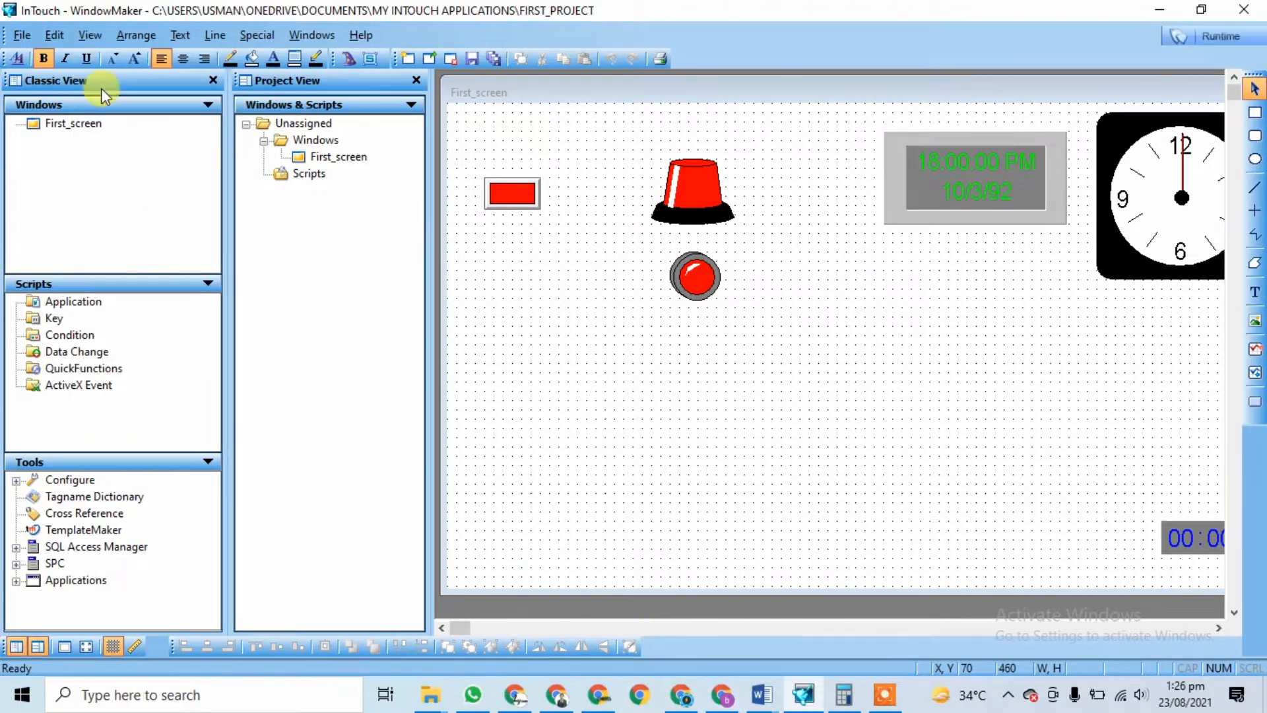
pyautogui.click(82, 38)
pyautogui.click(109, 181)
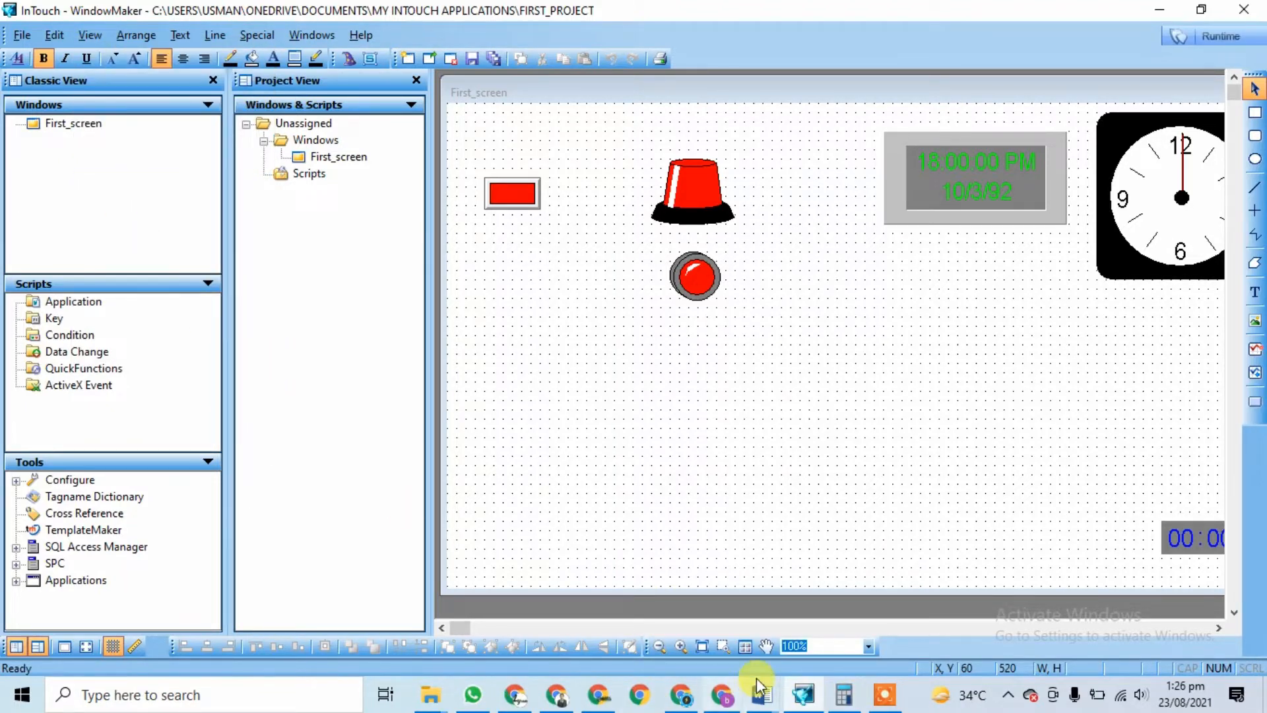
# Step: Hide the Arrange Toolbar, toggle the Status Bar off and on, and turn on the Ruler
pyautogui.click(89, 36)
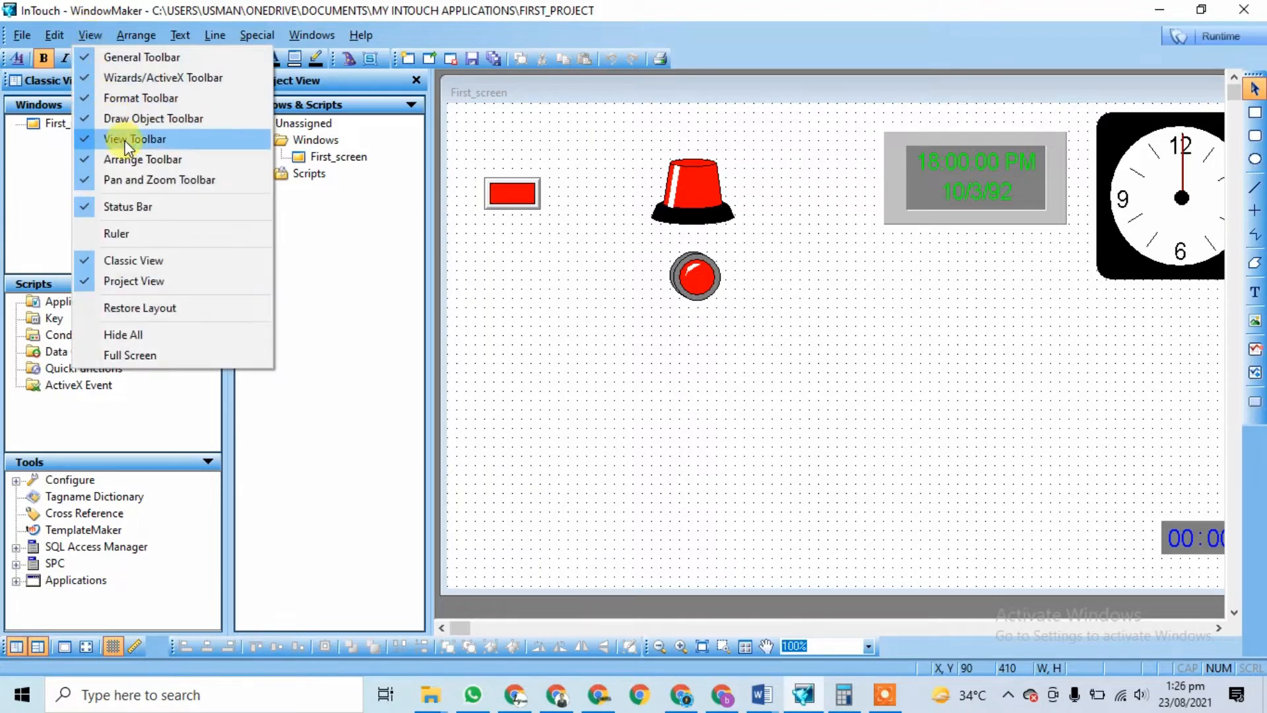
pyautogui.click(128, 161)
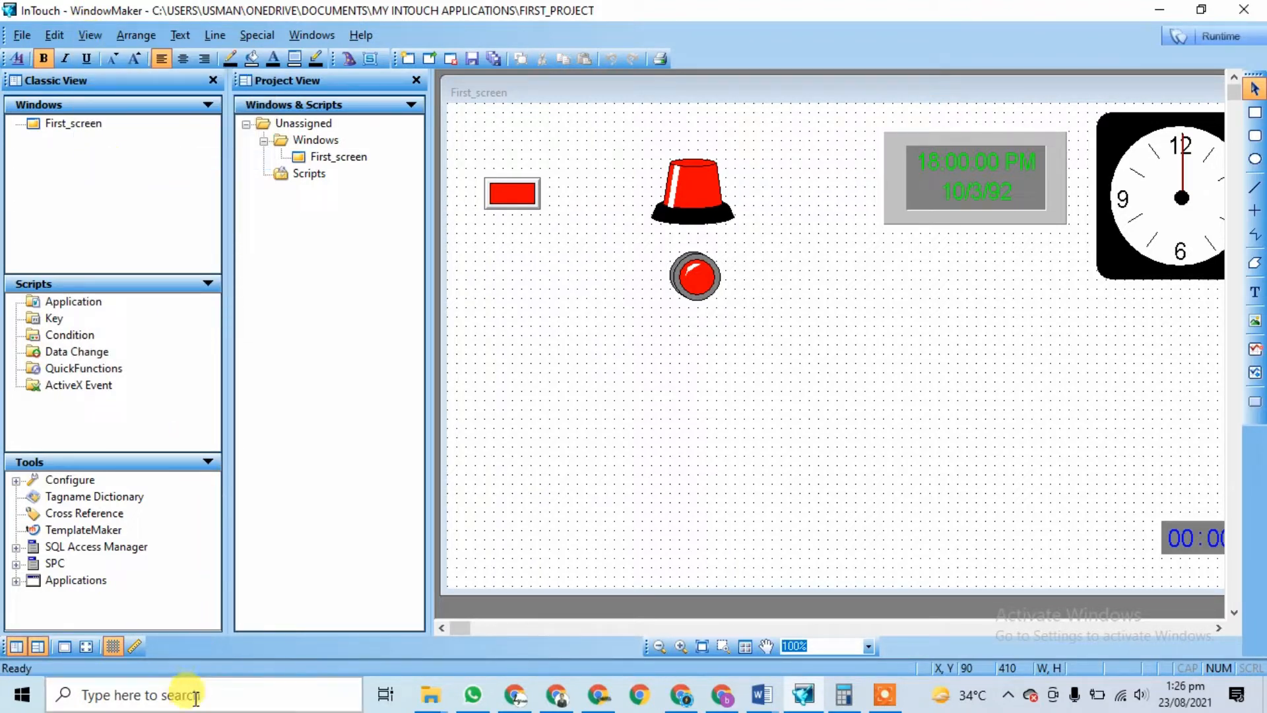
pyautogui.click(90, 35)
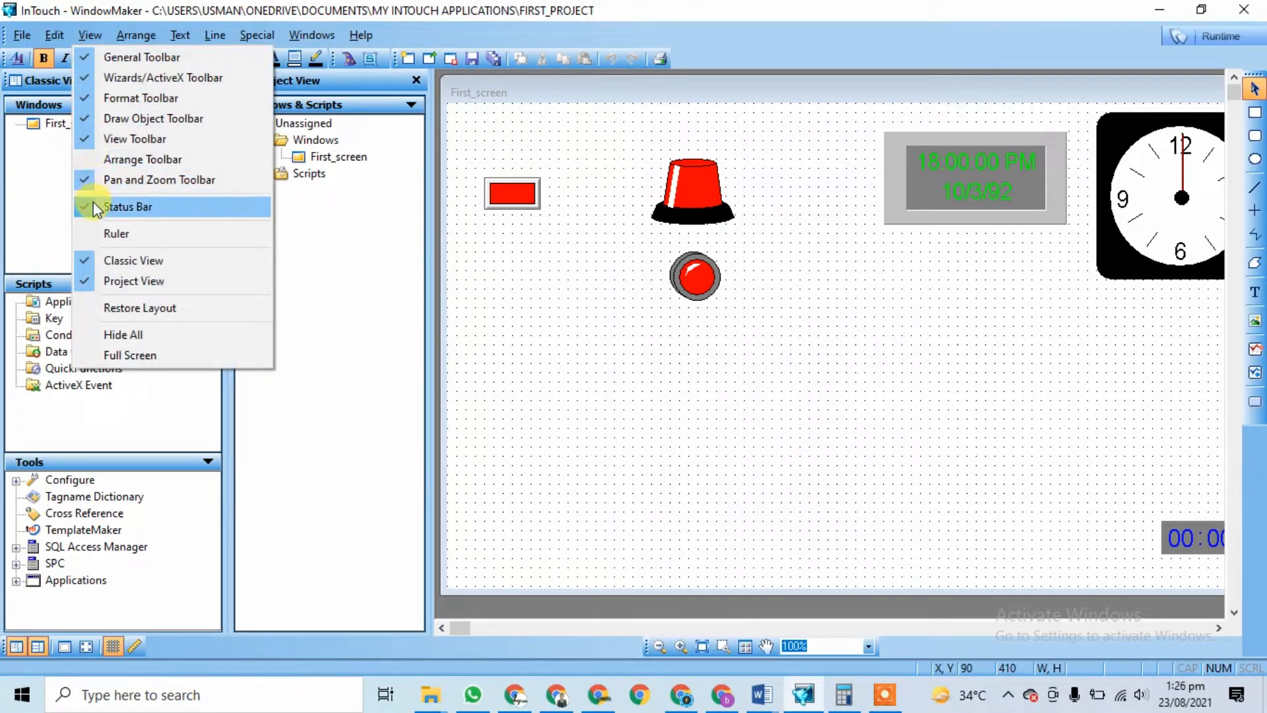
pyautogui.click(106, 212)
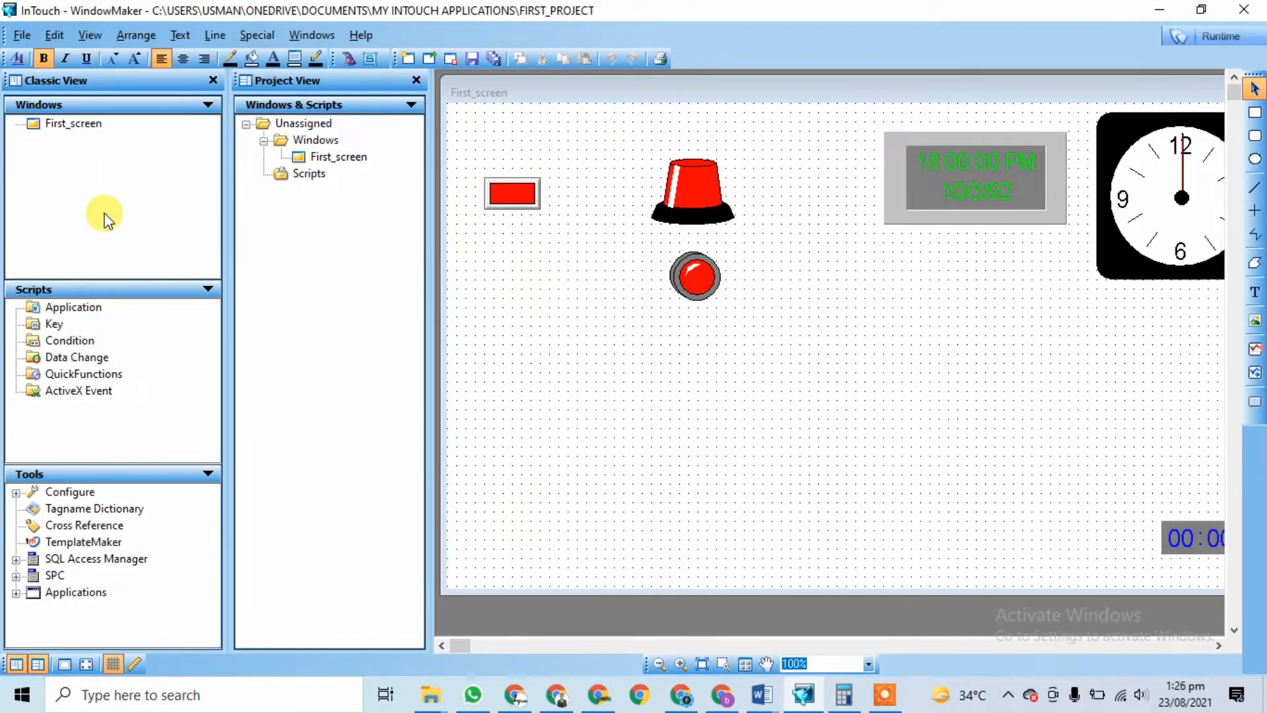
pyautogui.click(92, 37)
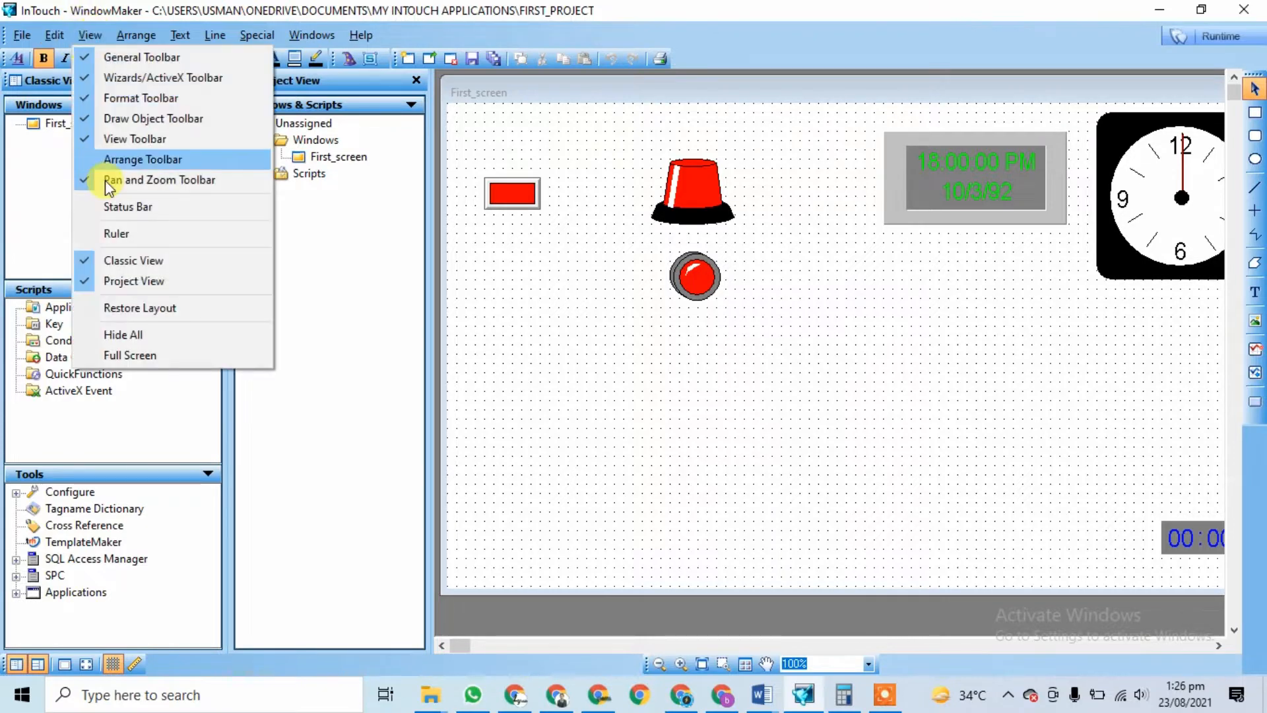
pyautogui.click(152, 208)
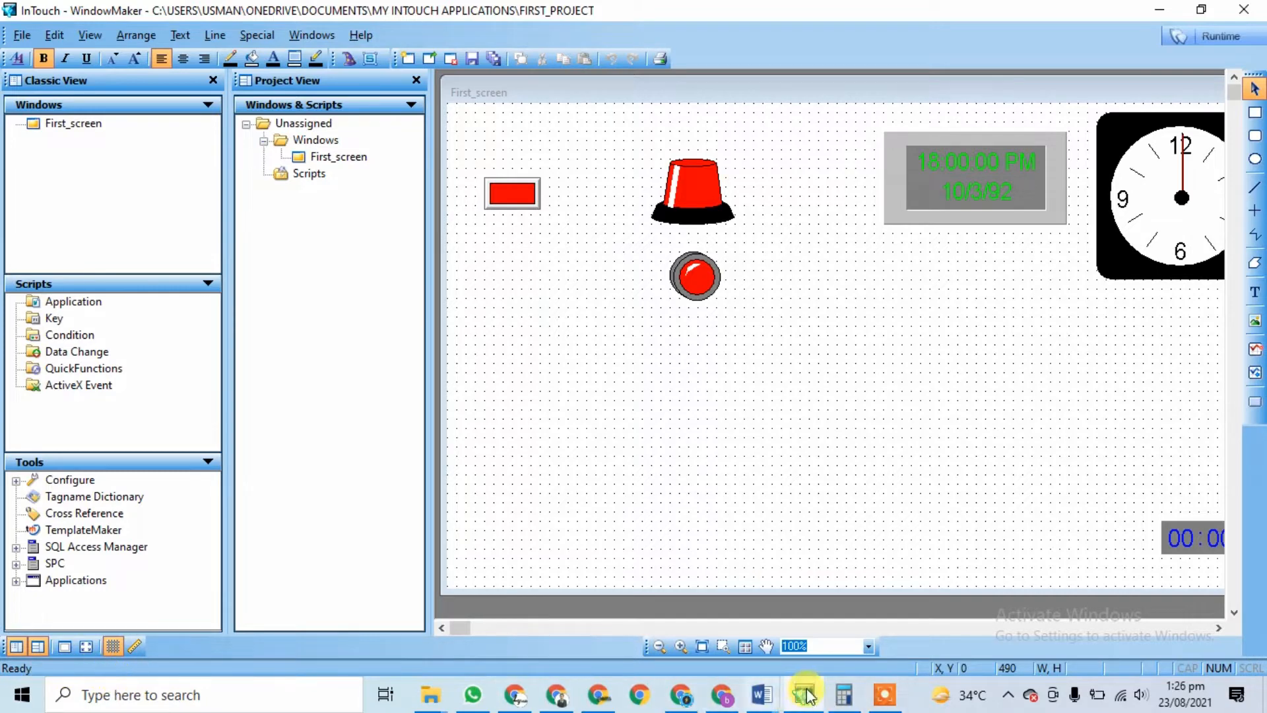
pyautogui.click(85, 35)
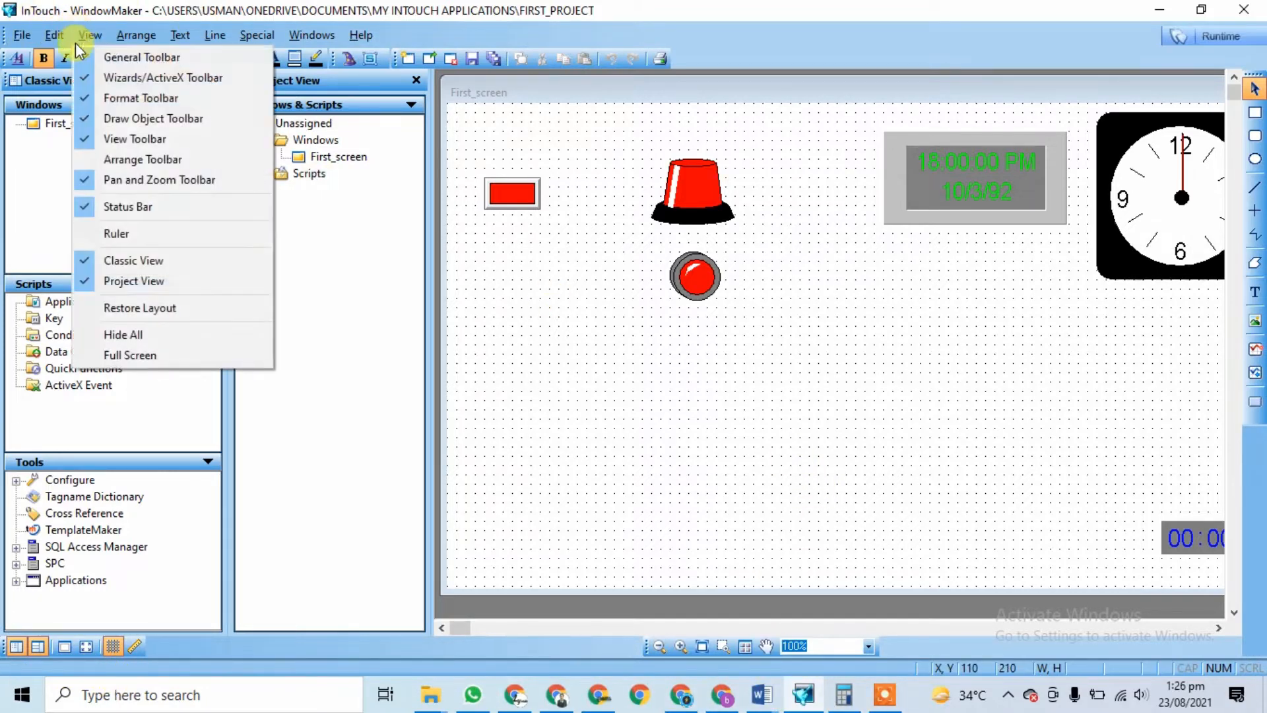
pyautogui.click(90, 235)
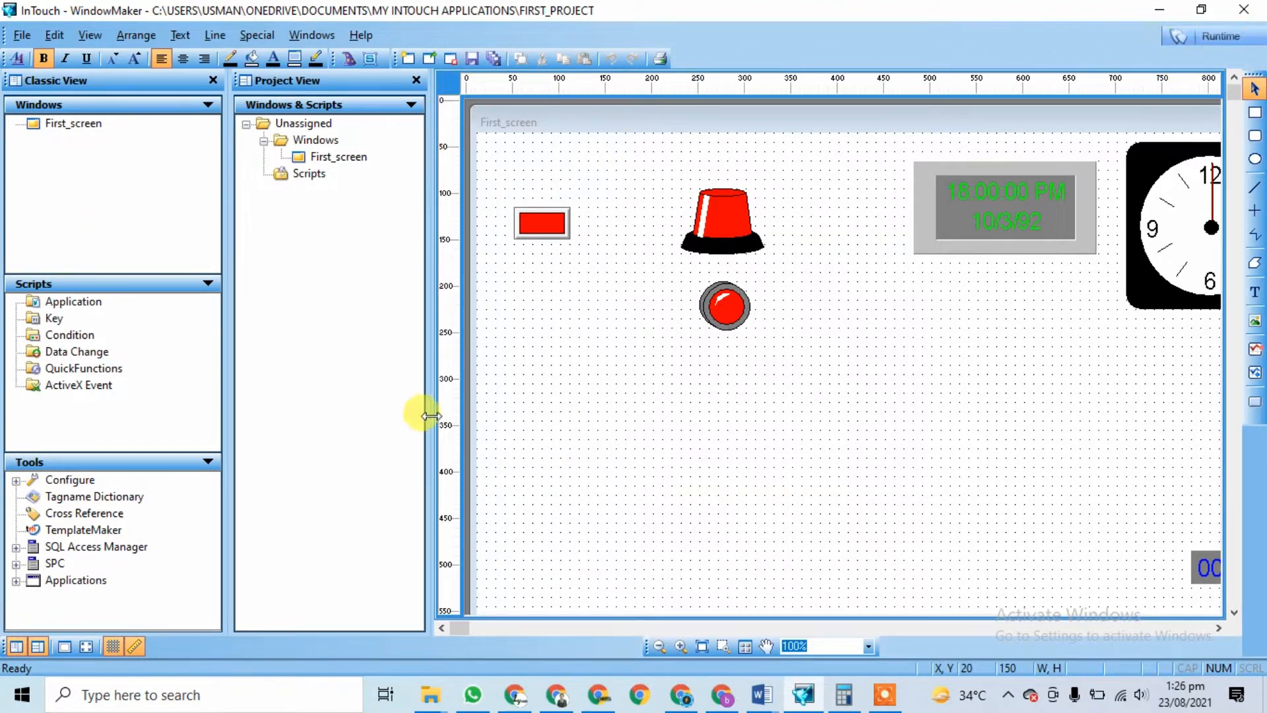
# Step: Turn off the Ruler and hide the Classic View and Project View panels
pyautogui.click(93, 37)
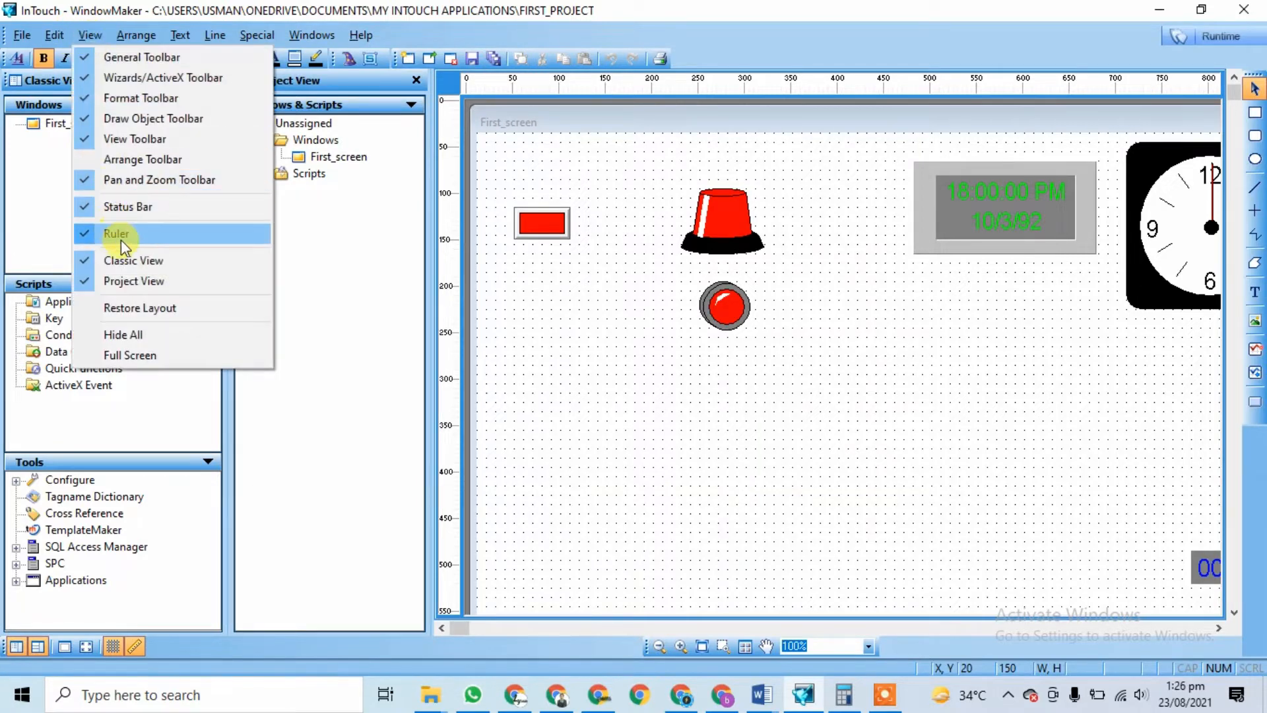
pyautogui.click(120, 237)
pyautogui.click(92, 33)
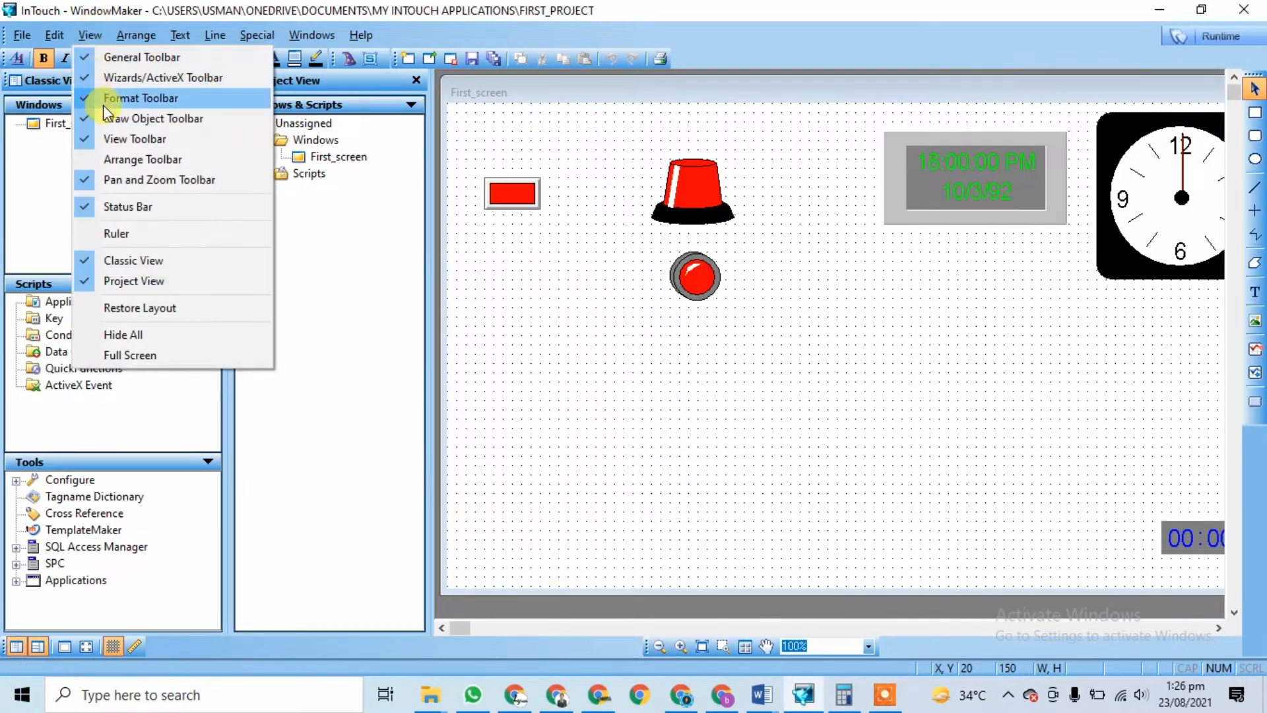
pyautogui.click(152, 264)
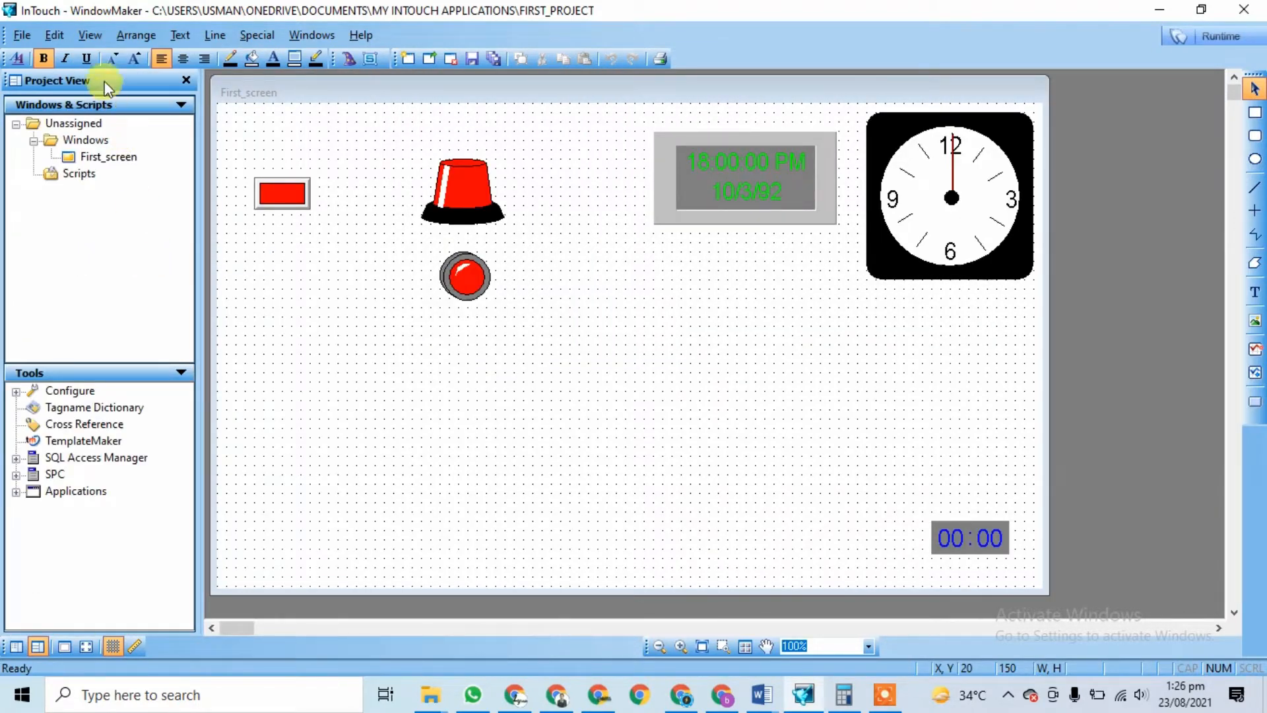
pyautogui.click(89, 35)
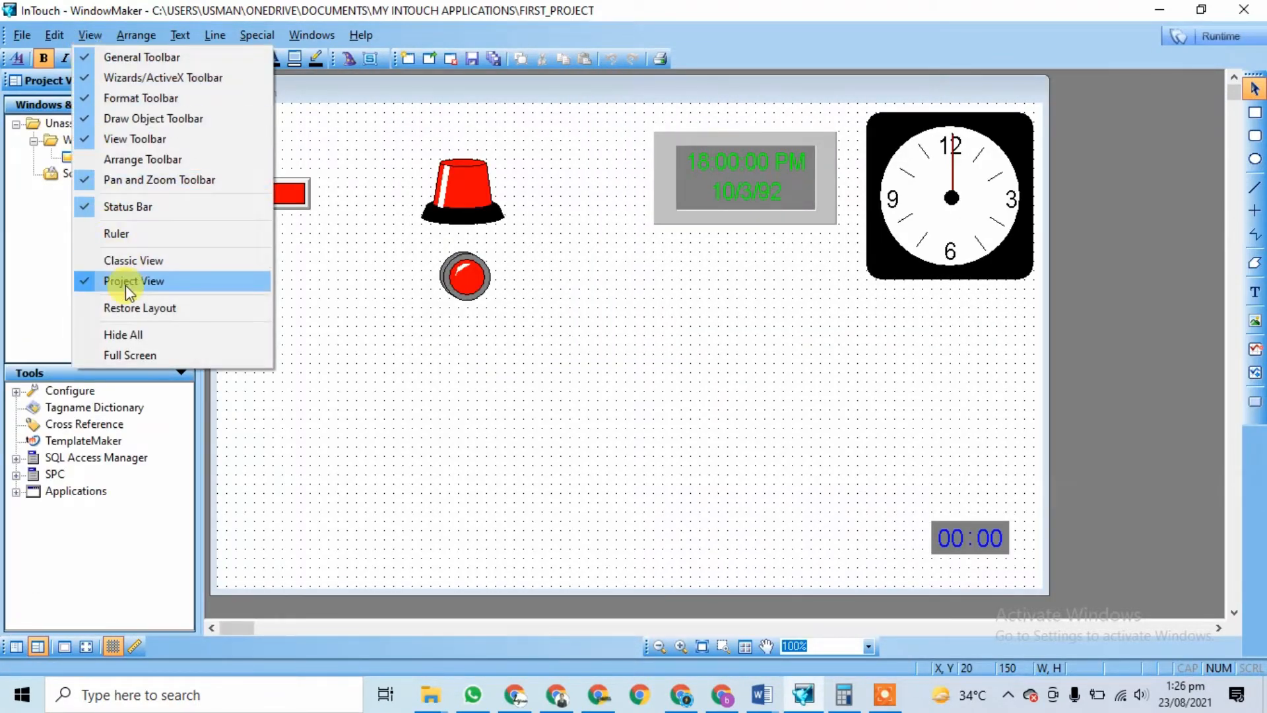
pyautogui.click(129, 284)
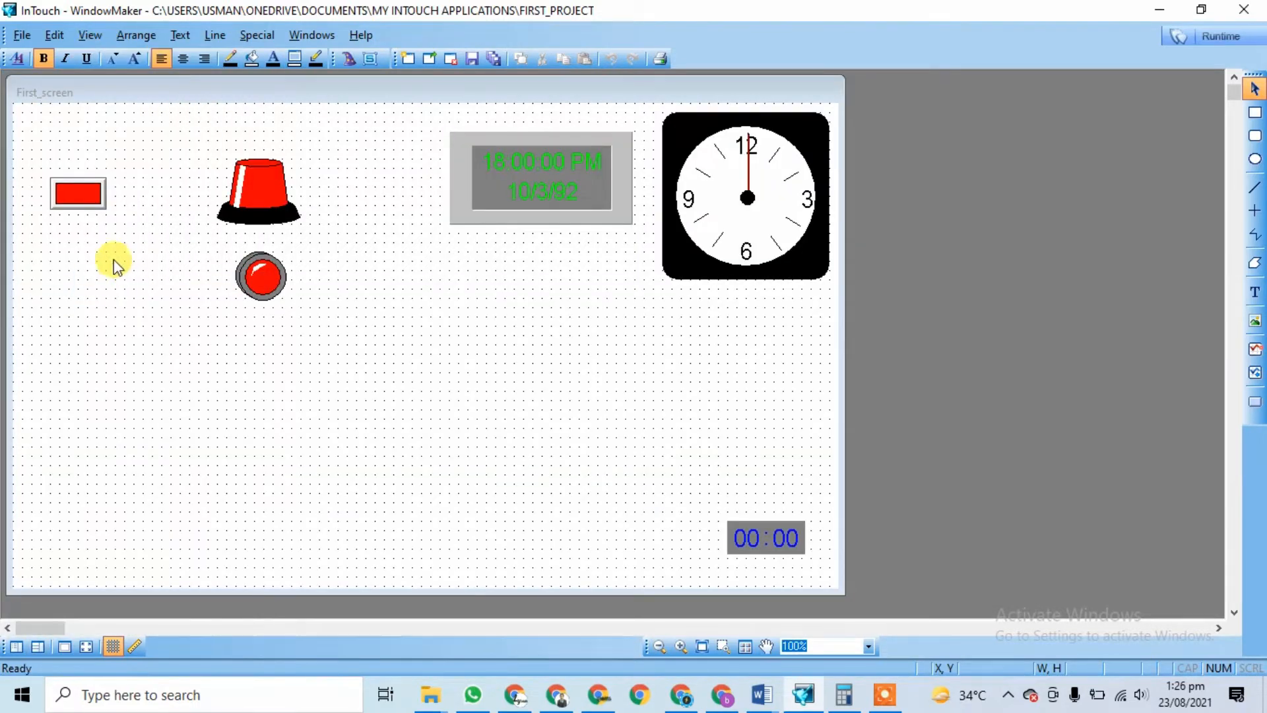
# Step: Bring back the Classic View and Project View panels
pyautogui.click(90, 35)
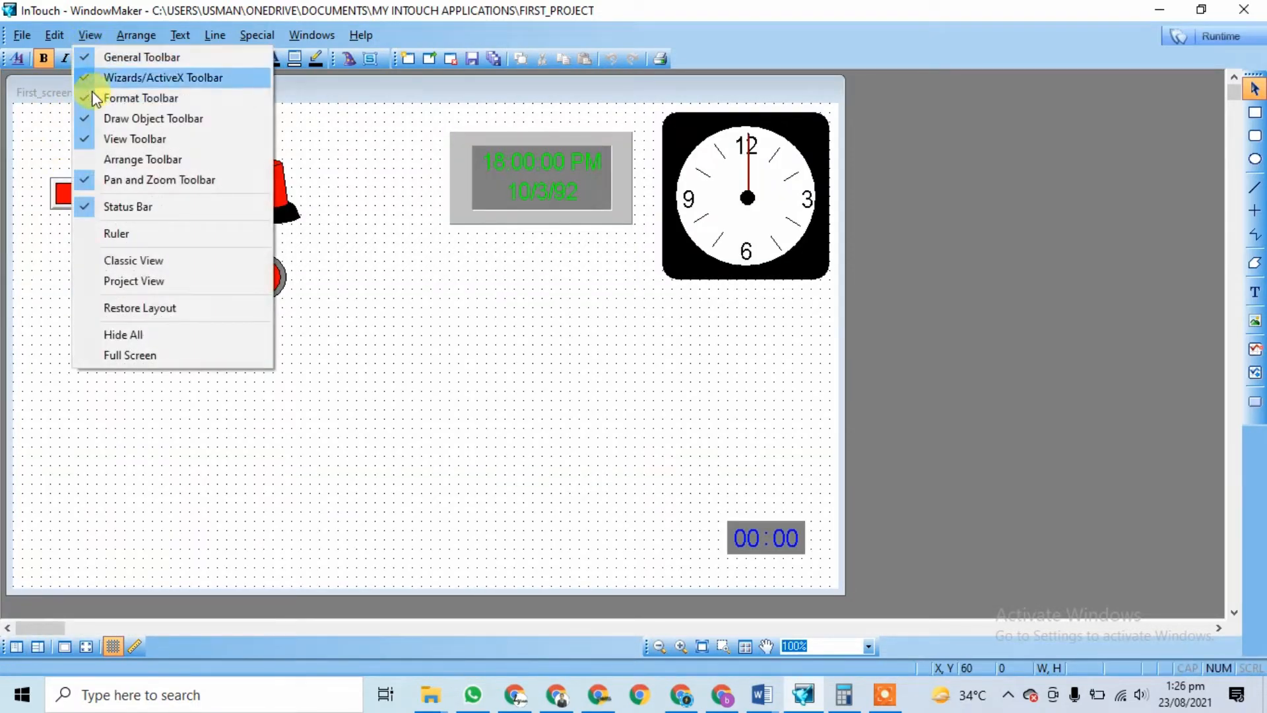
pyautogui.click(114, 262)
pyautogui.click(136, 35)
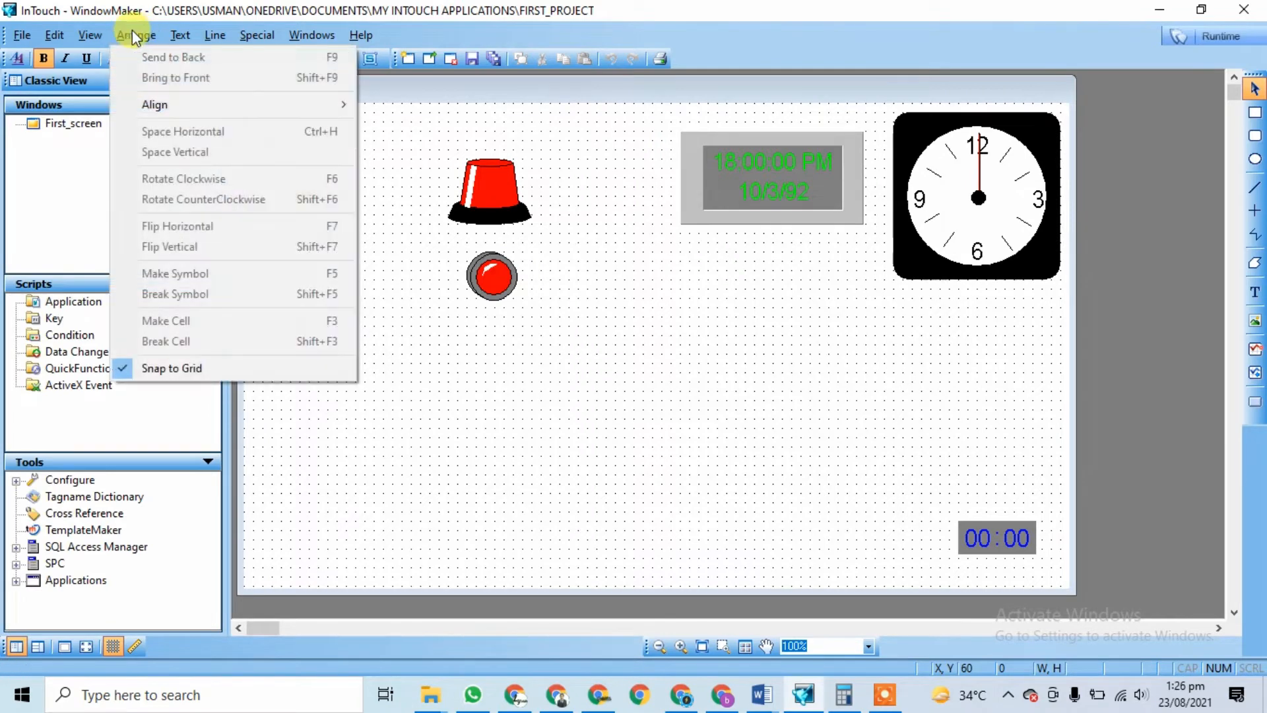
pyautogui.moveTo(93, 35)
pyautogui.click(134, 282)
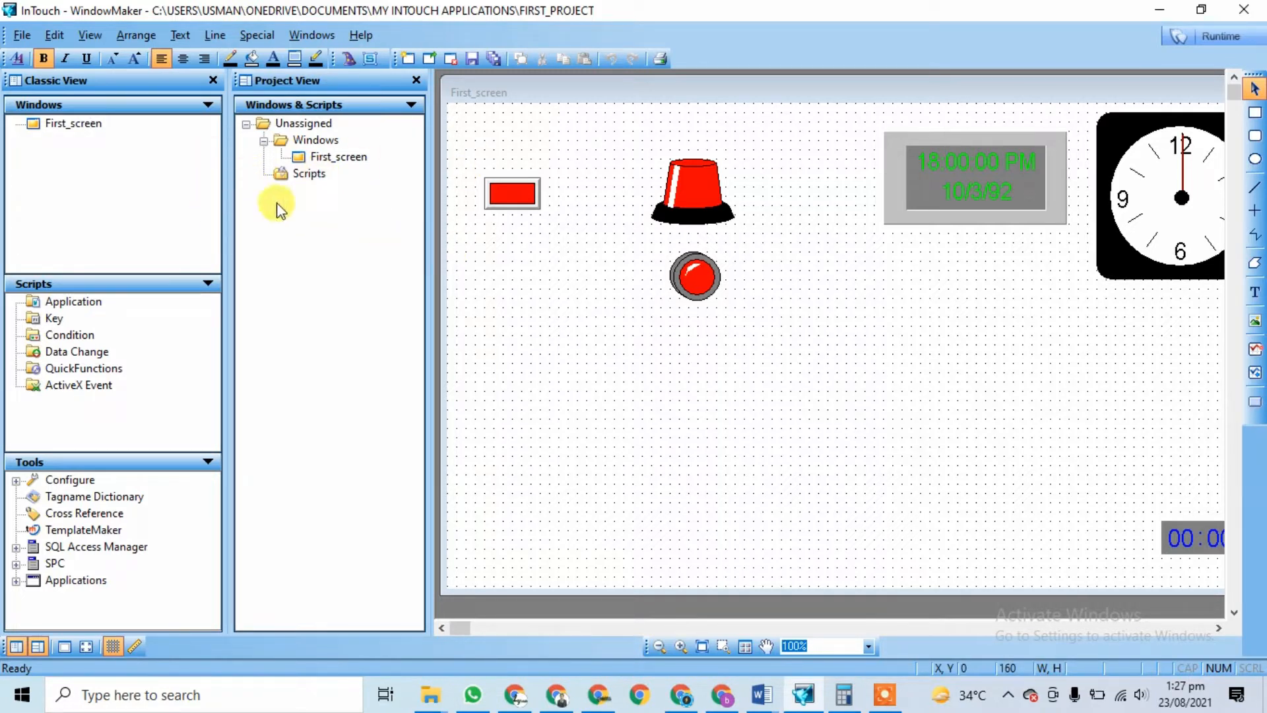
# Step: Drag the digital time/date display up-left, then browse the Edit, View and Arrange > Align menus
pyautogui.moveTo(962, 224); pyautogui.dragTo(875, 189)
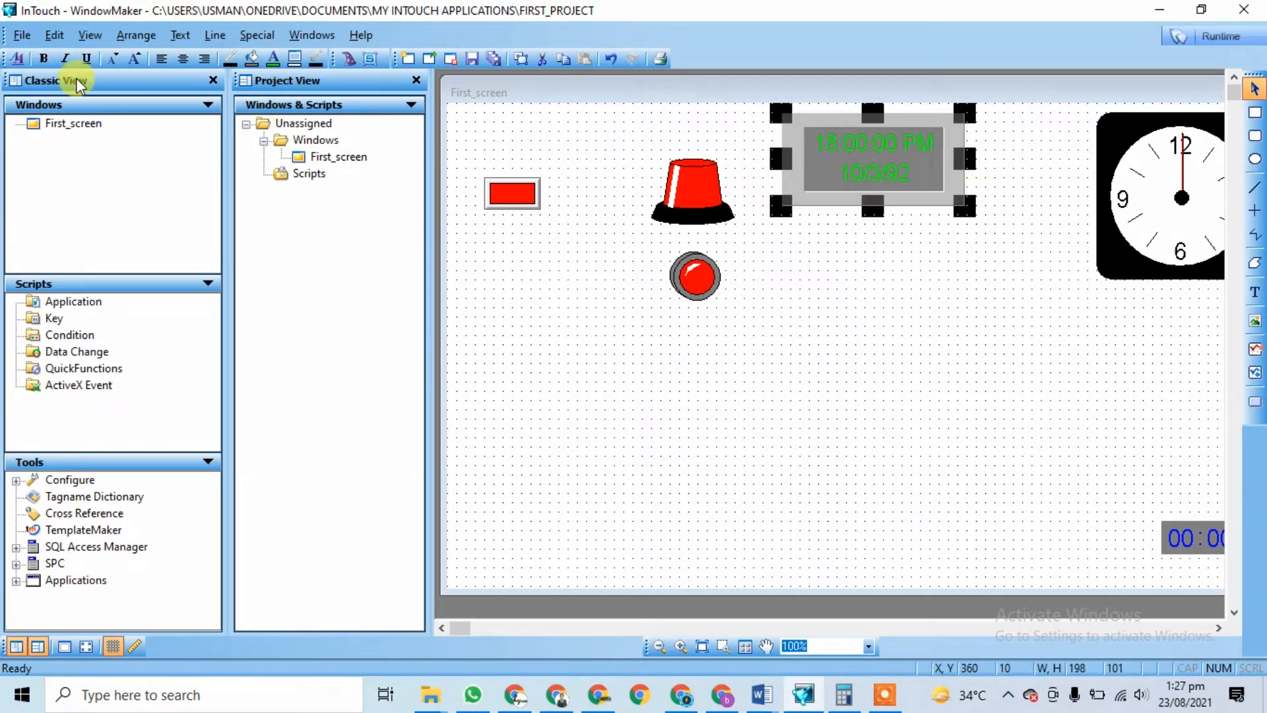
pyautogui.click(54, 35)
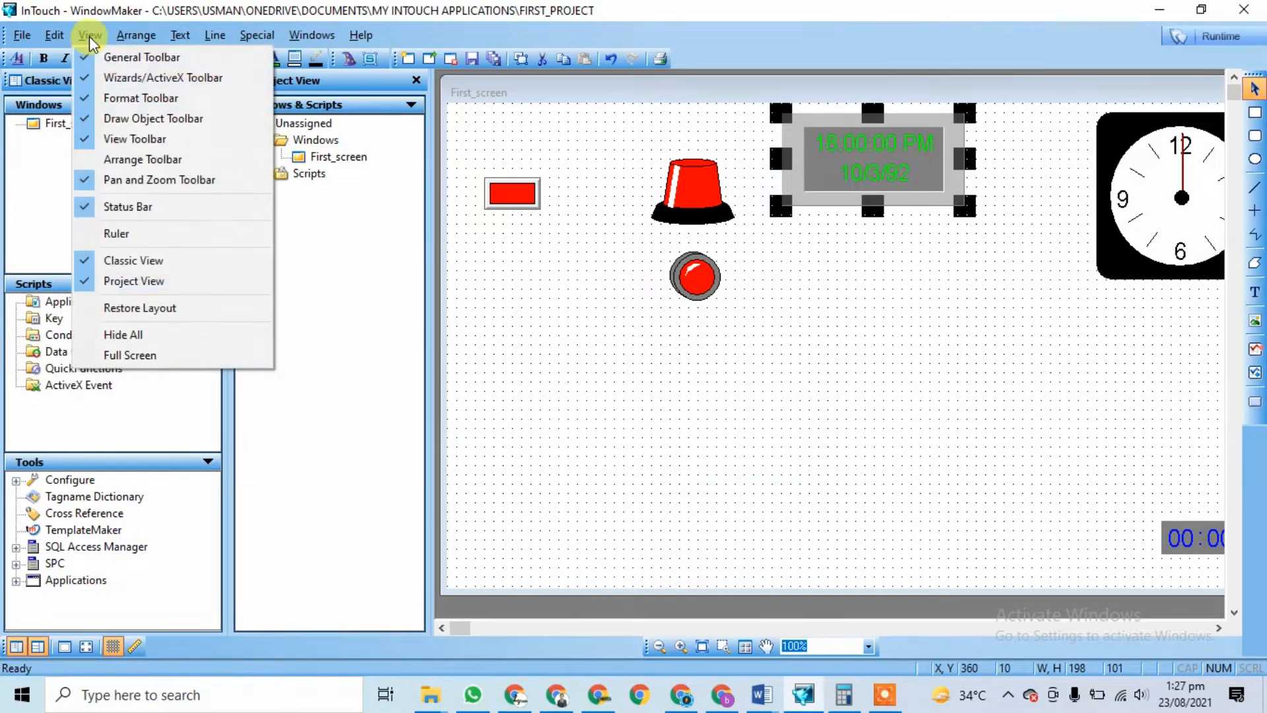
pyautogui.moveTo(13, 43)
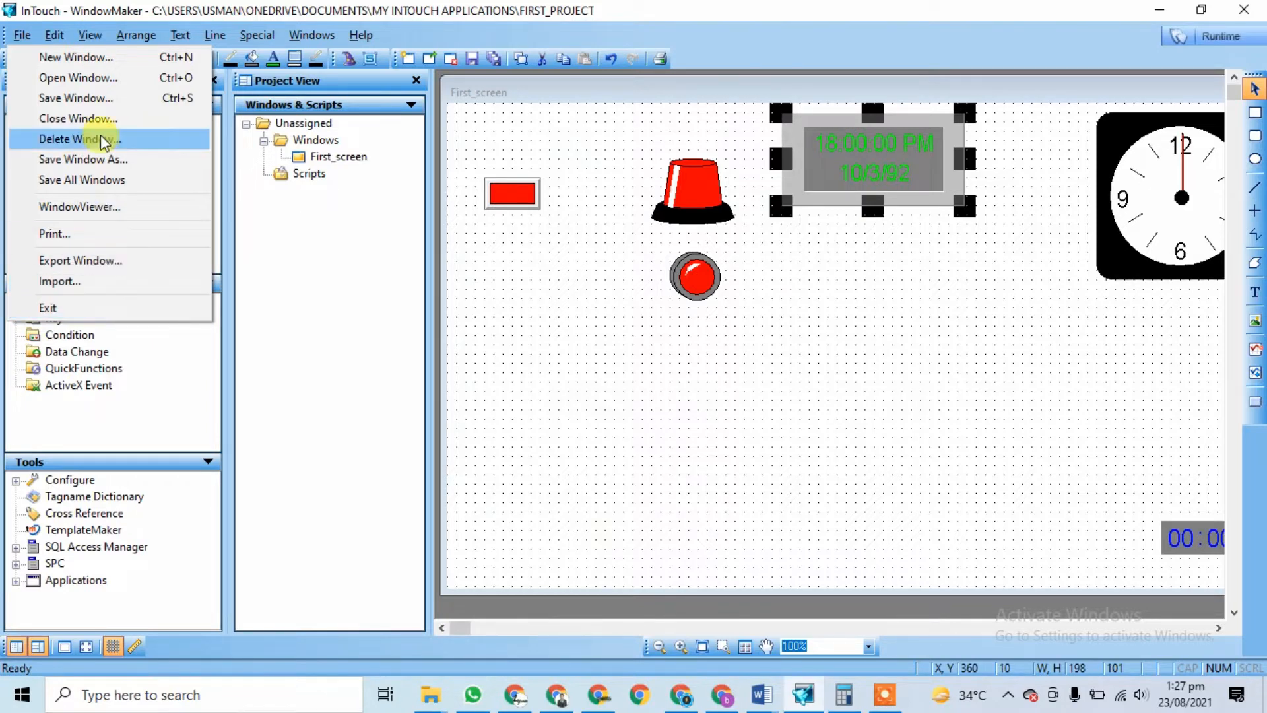
pyautogui.click(54, 34)
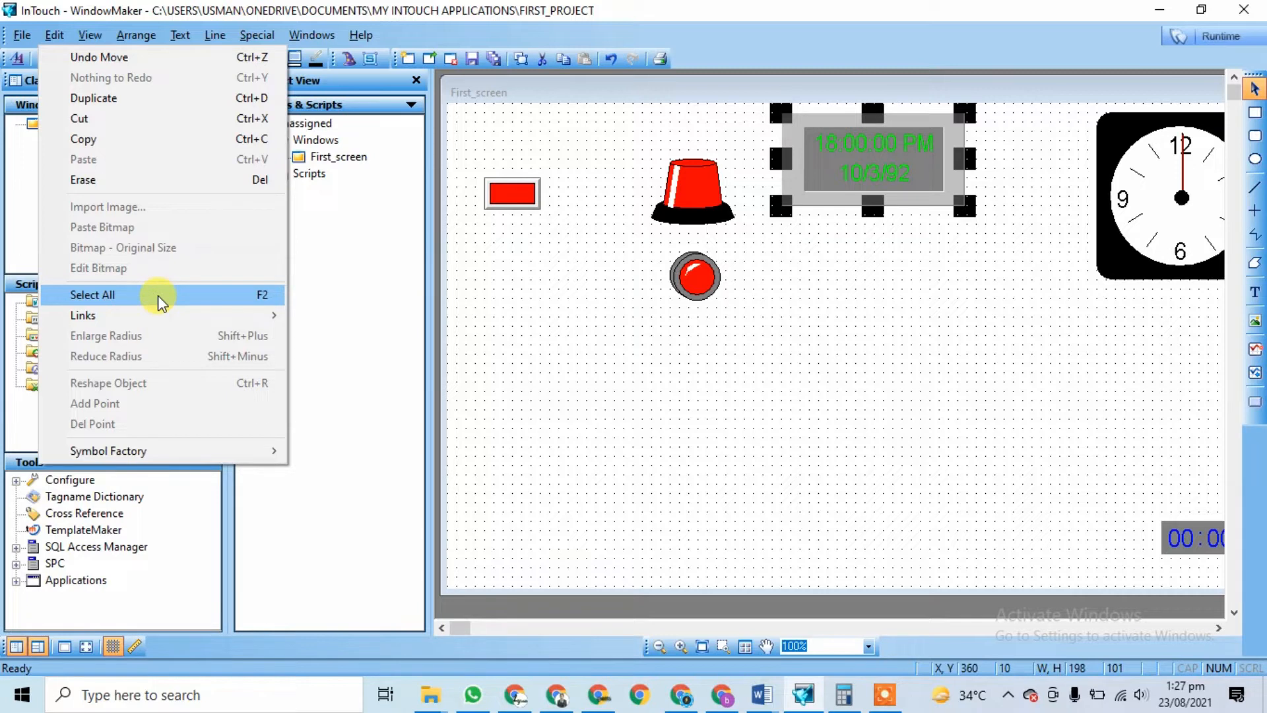
pyautogui.moveTo(141, 322)
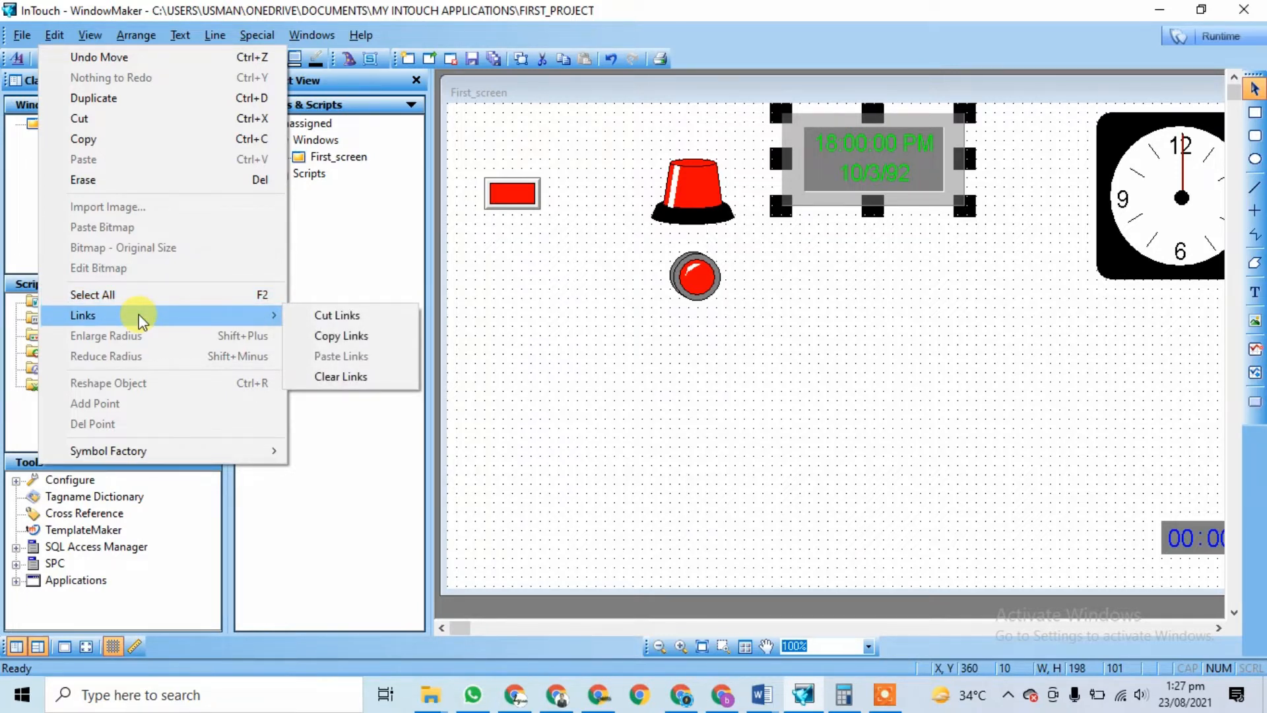
pyautogui.moveTo(190, 460)
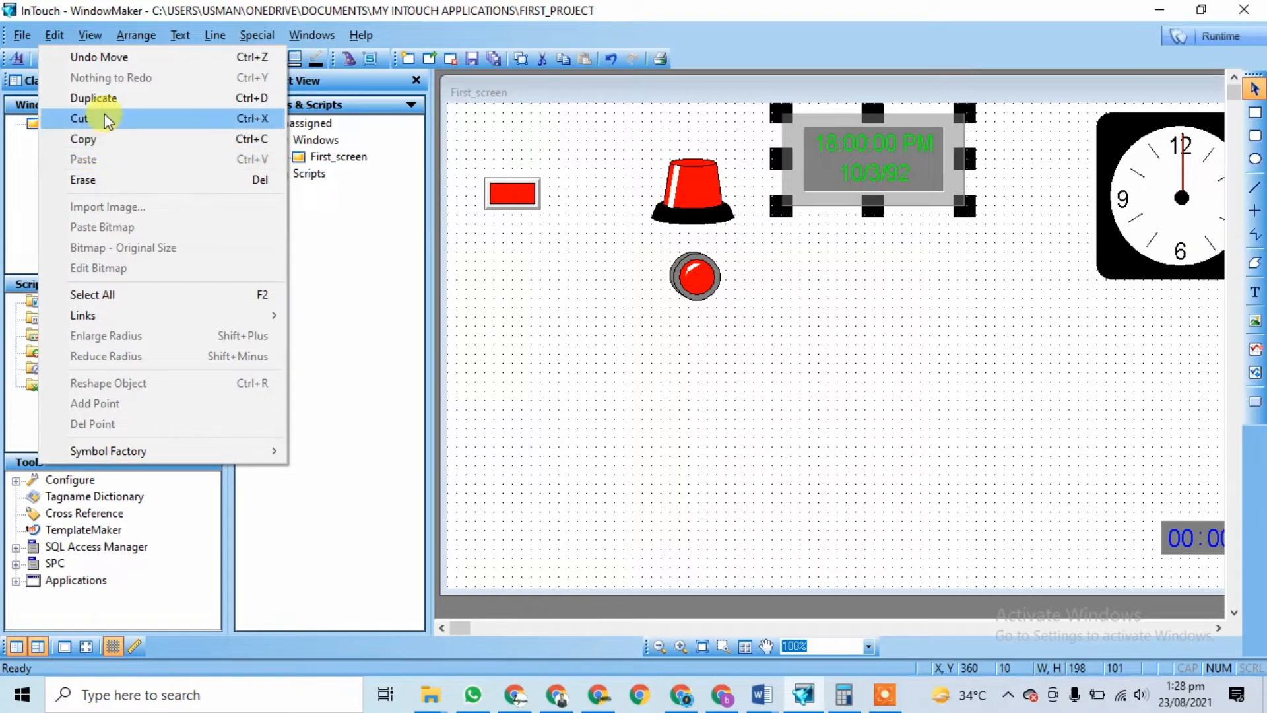
pyautogui.moveTo(94, 39)
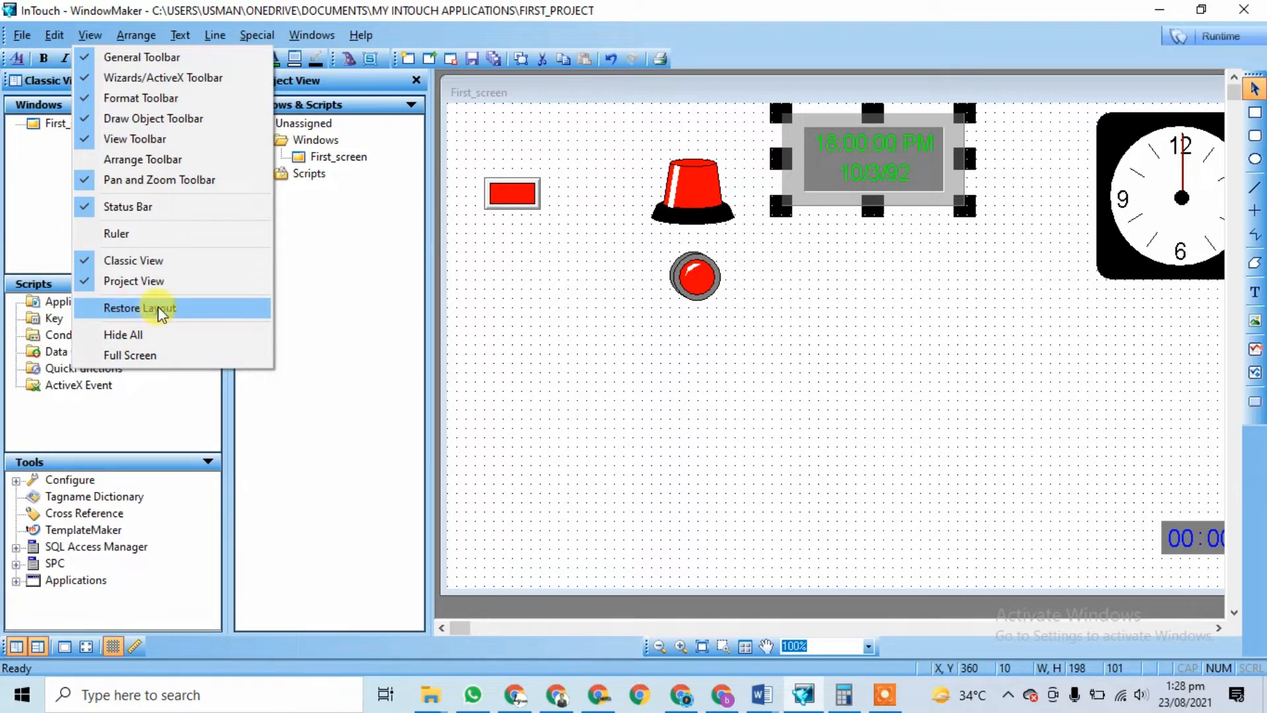
pyautogui.moveTo(136, 39)
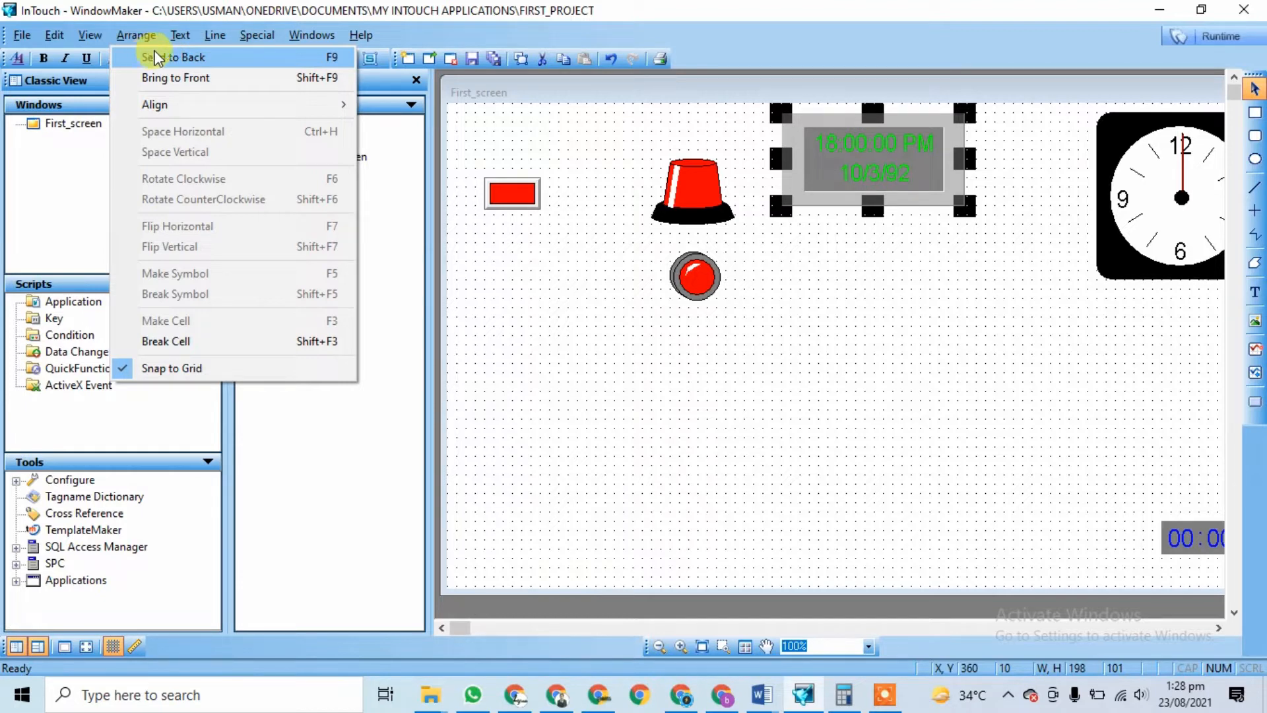
pyautogui.moveTo(285, 116)
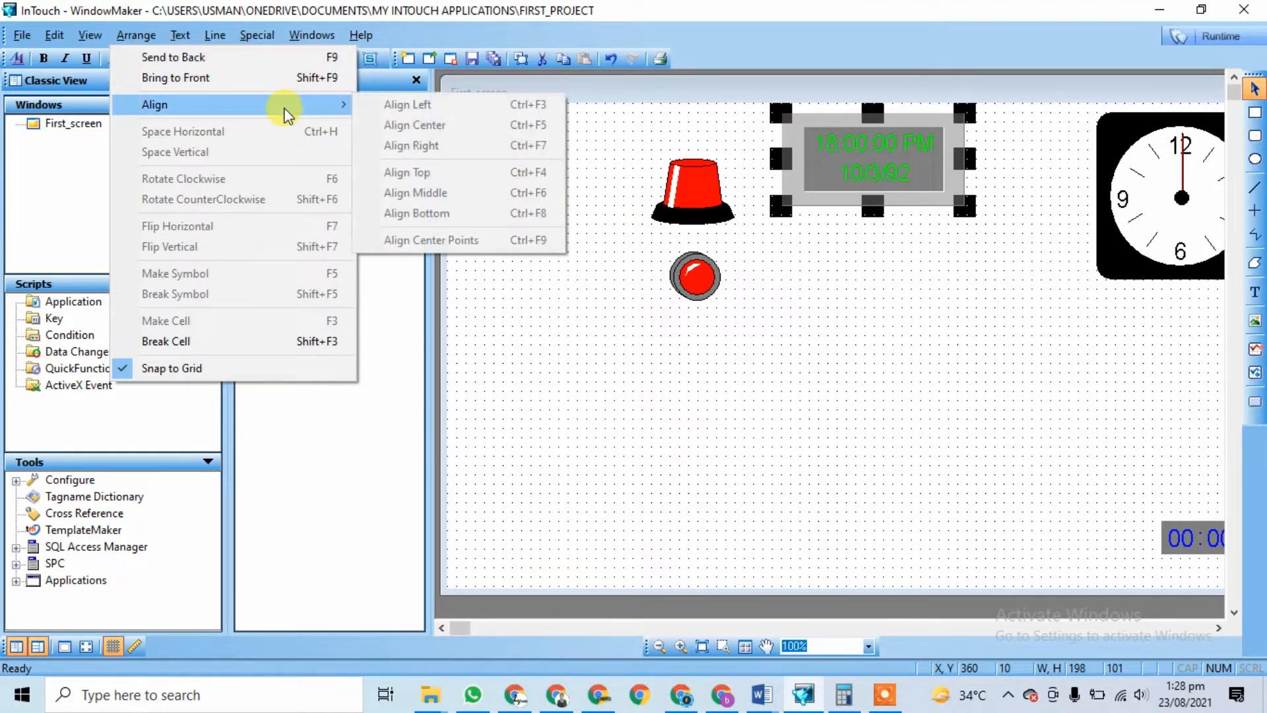
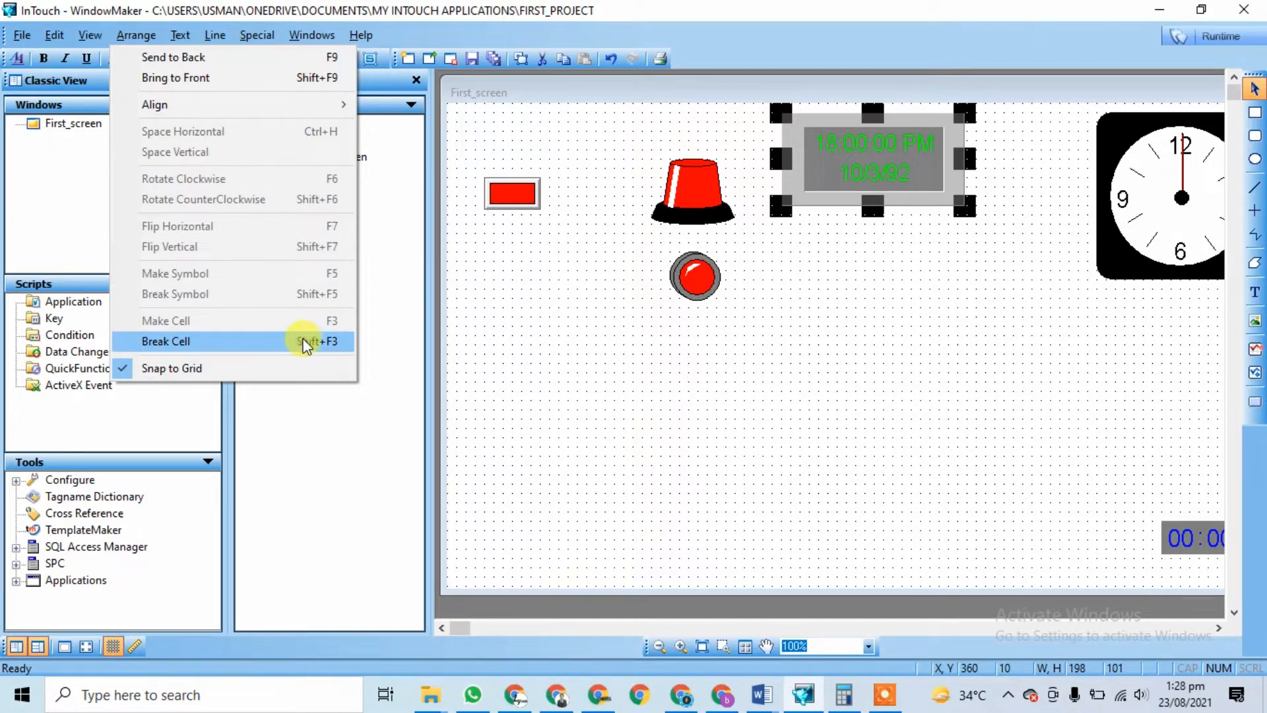
# Step: Inspect First_screen's window properties and close them unchanged
pyautogui.moveTo(182, 32)
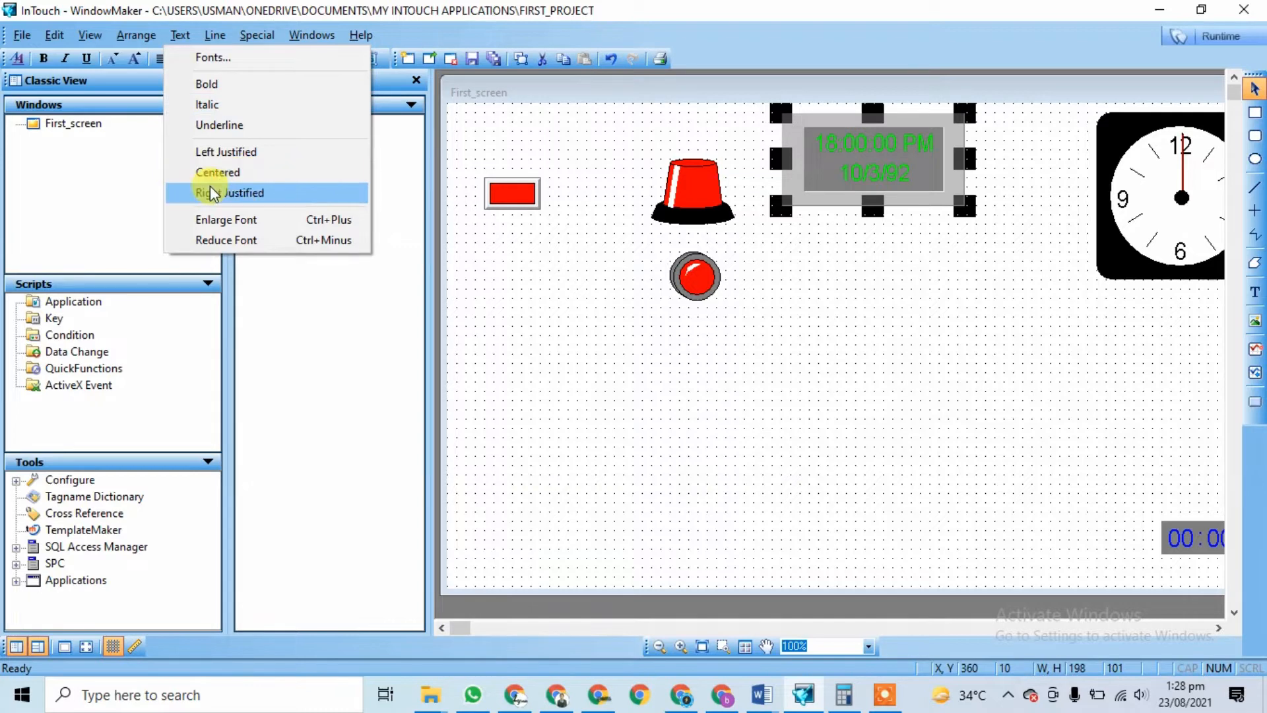
pyautogui.moveTo(228, 29)
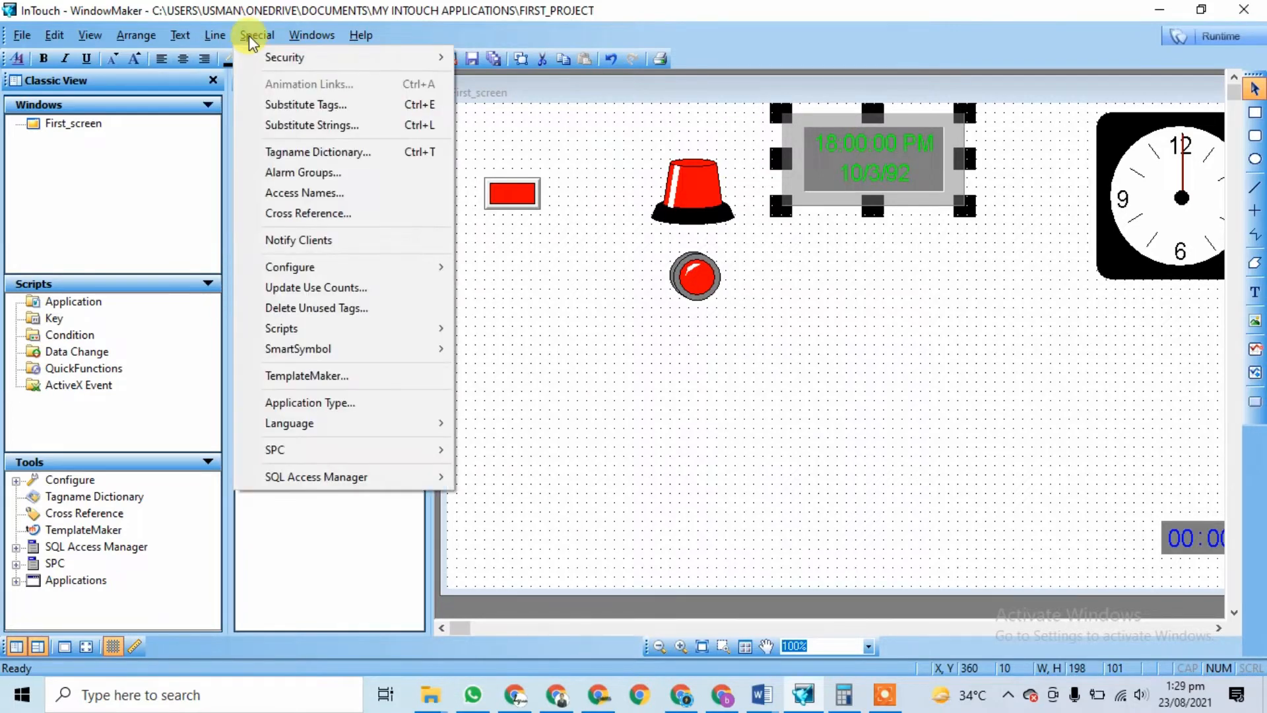
pyautogui.moveTo(276, 56)
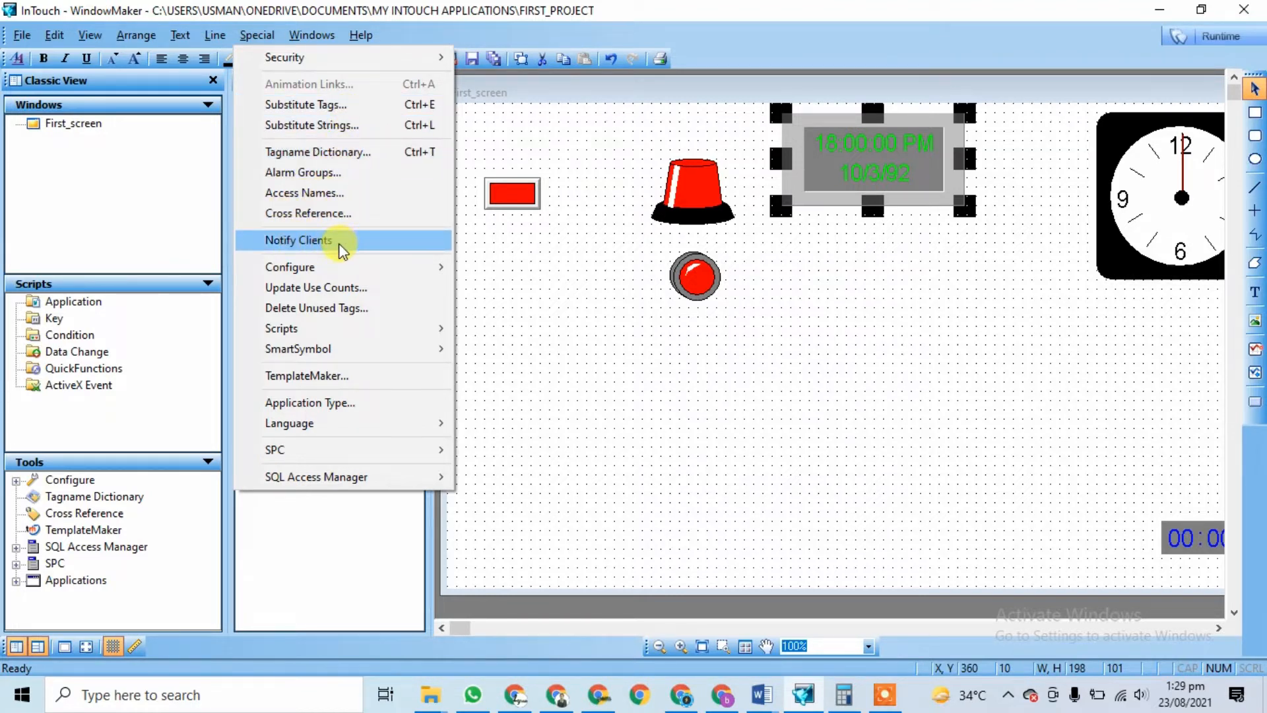
pyautogui.moveTo(339, 266)
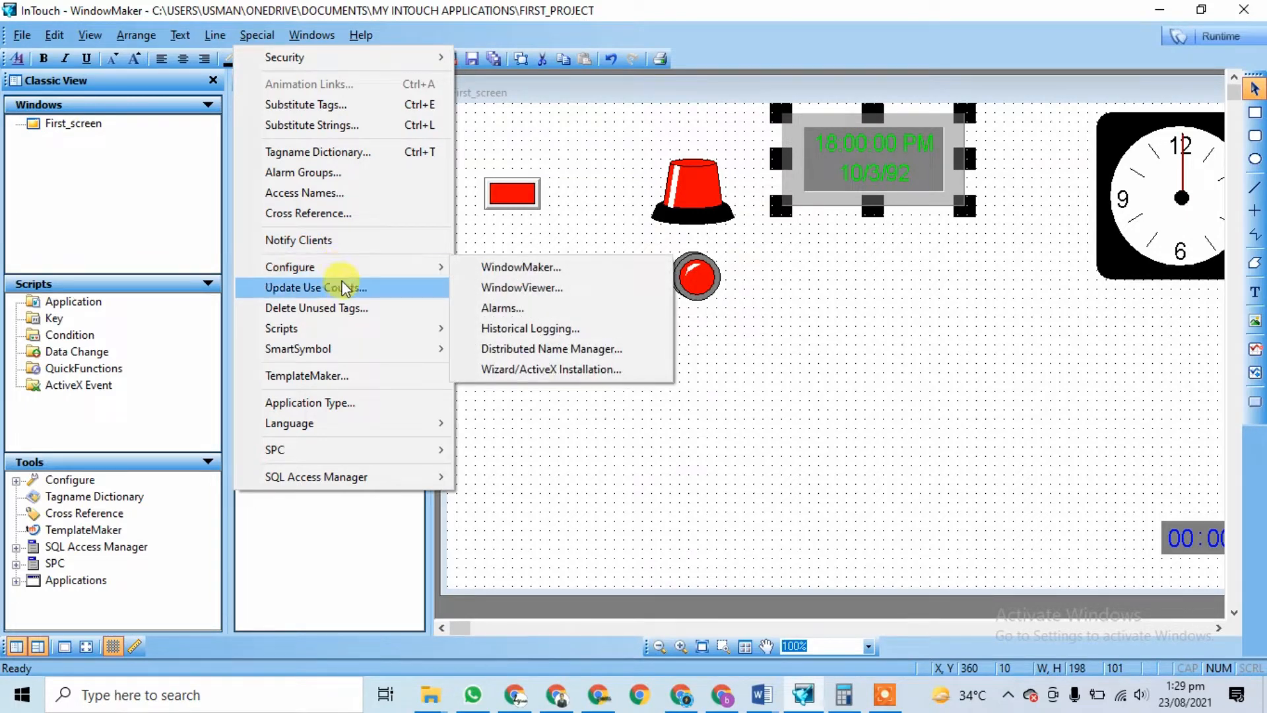
pyautogui.moveTo(330, 334)
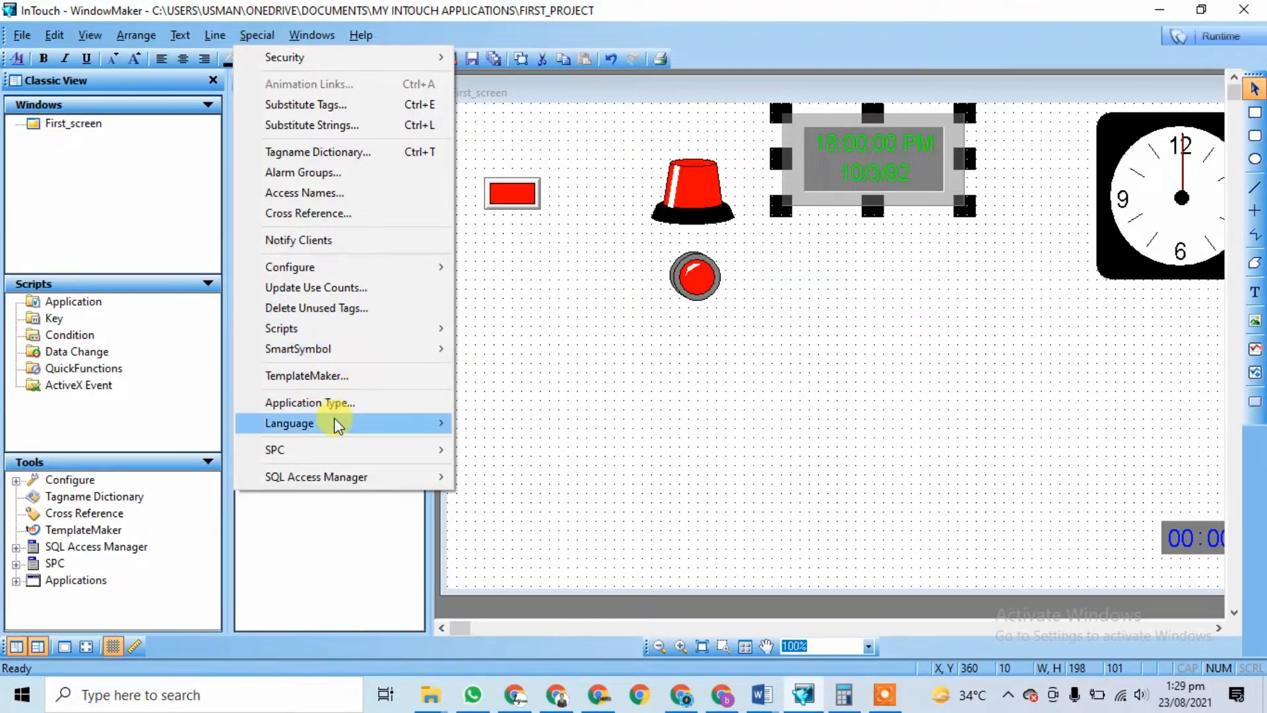
pyautogui.moveTo(376, 484)
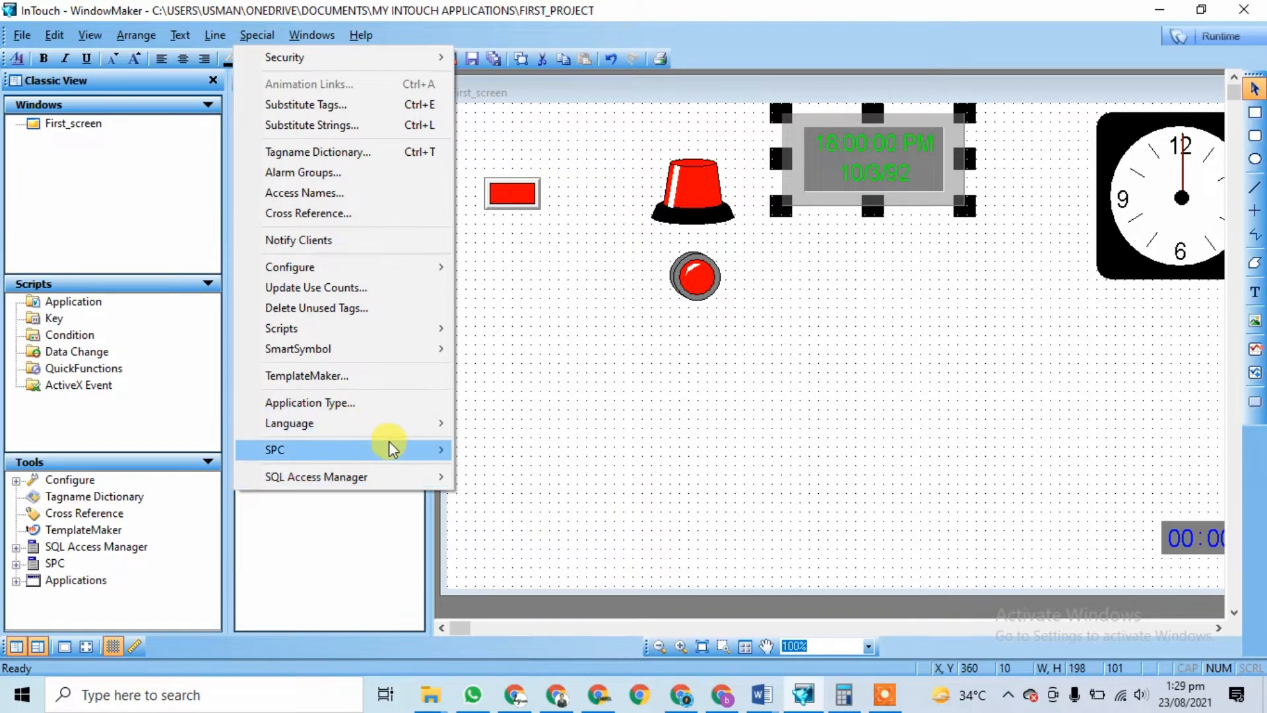
pyautogui.moveTo(400, 451)
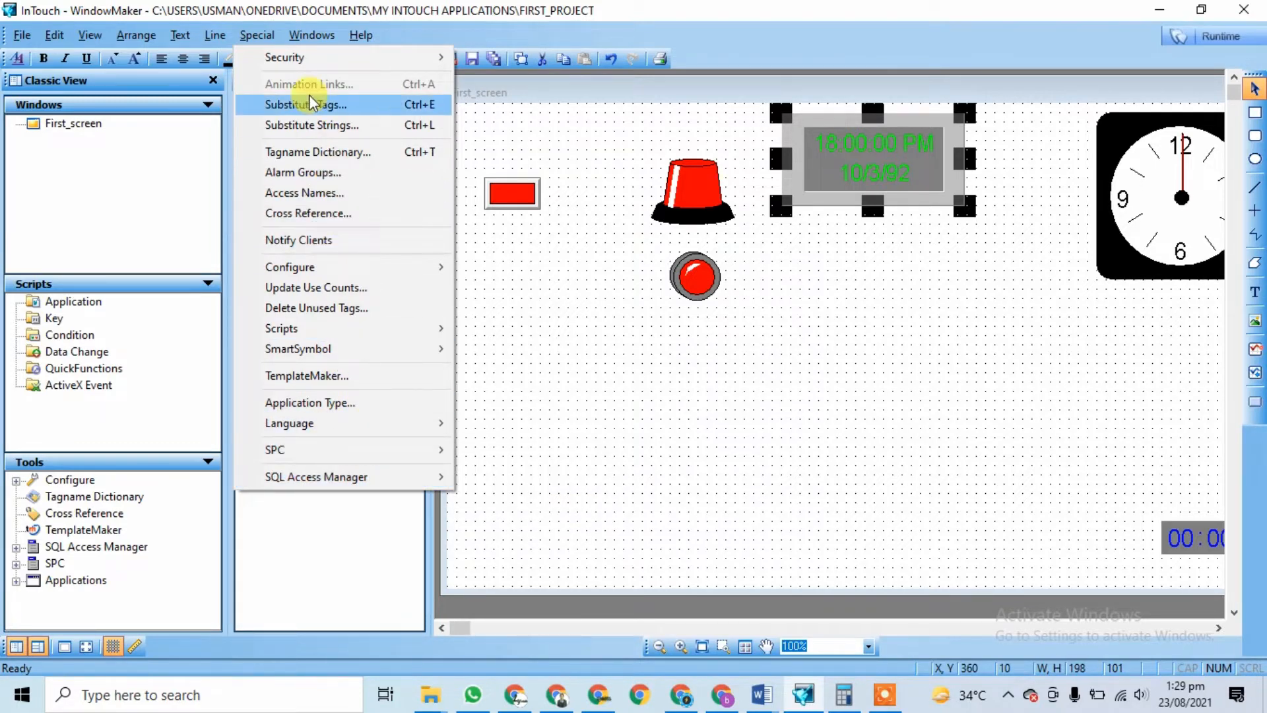
pyautogui.moveTo(303, 34)
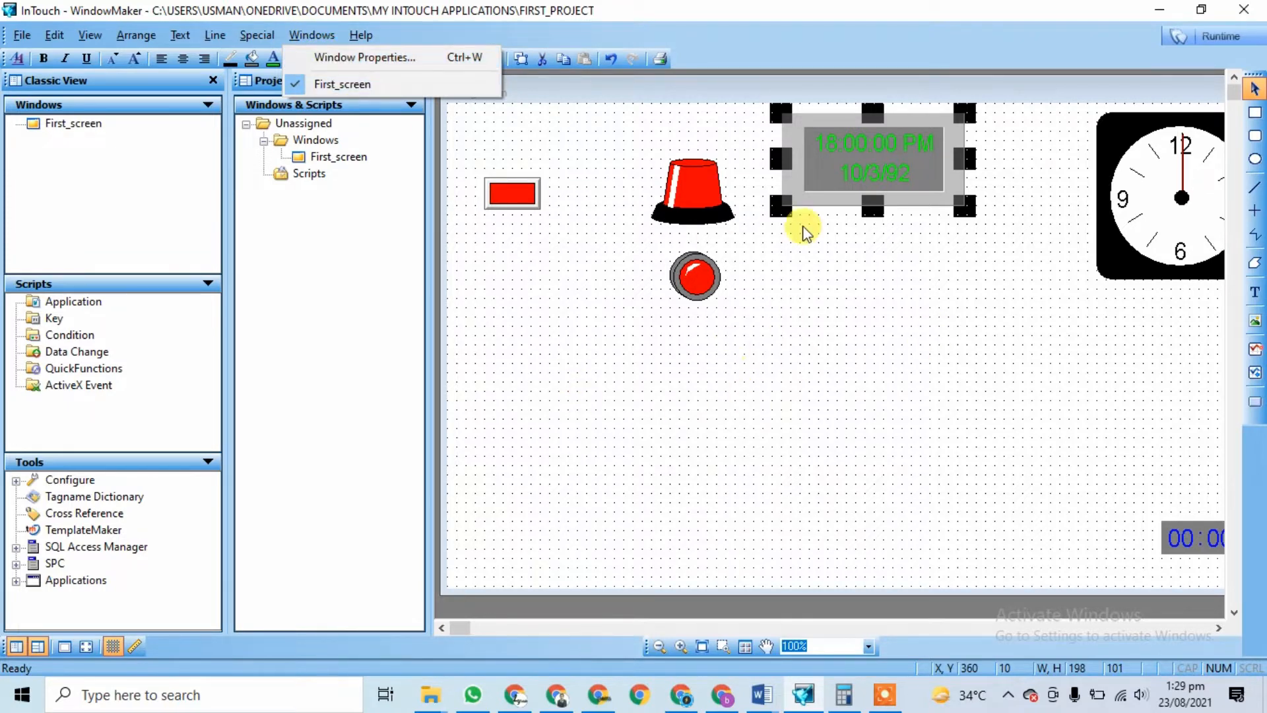
pyautogui.click(400, 67)
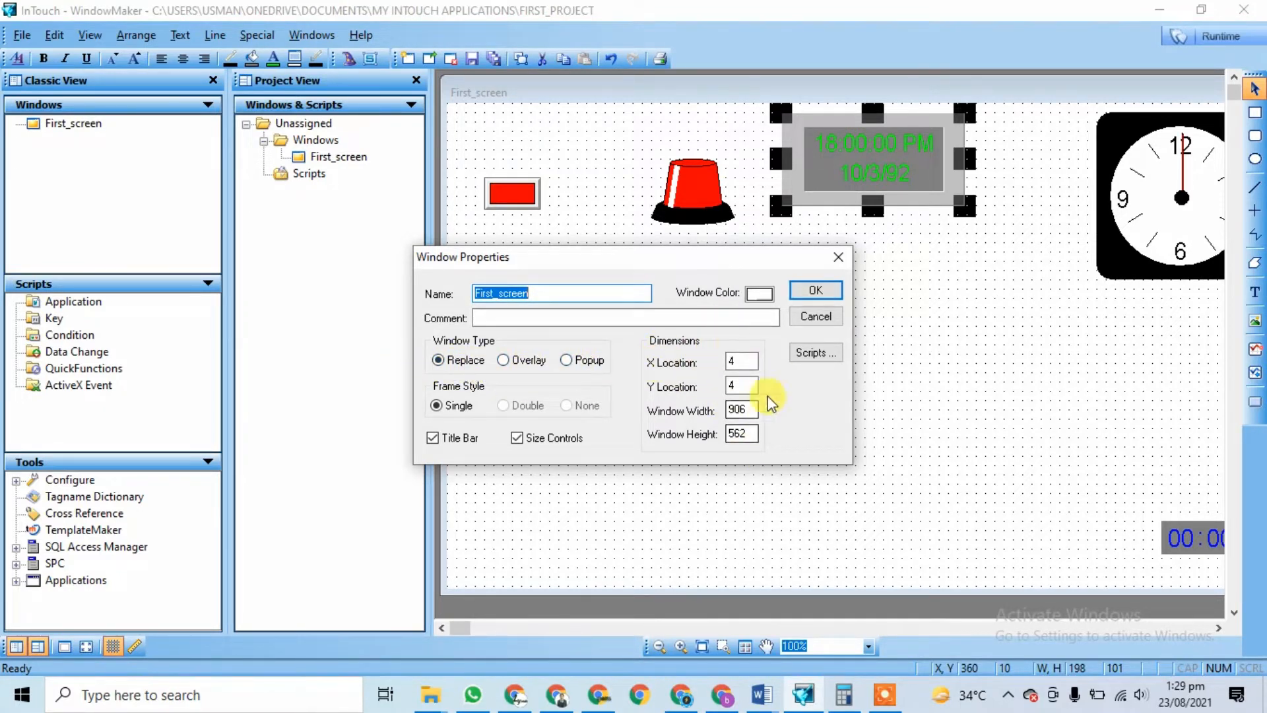
pyautogui.click(812, 290)
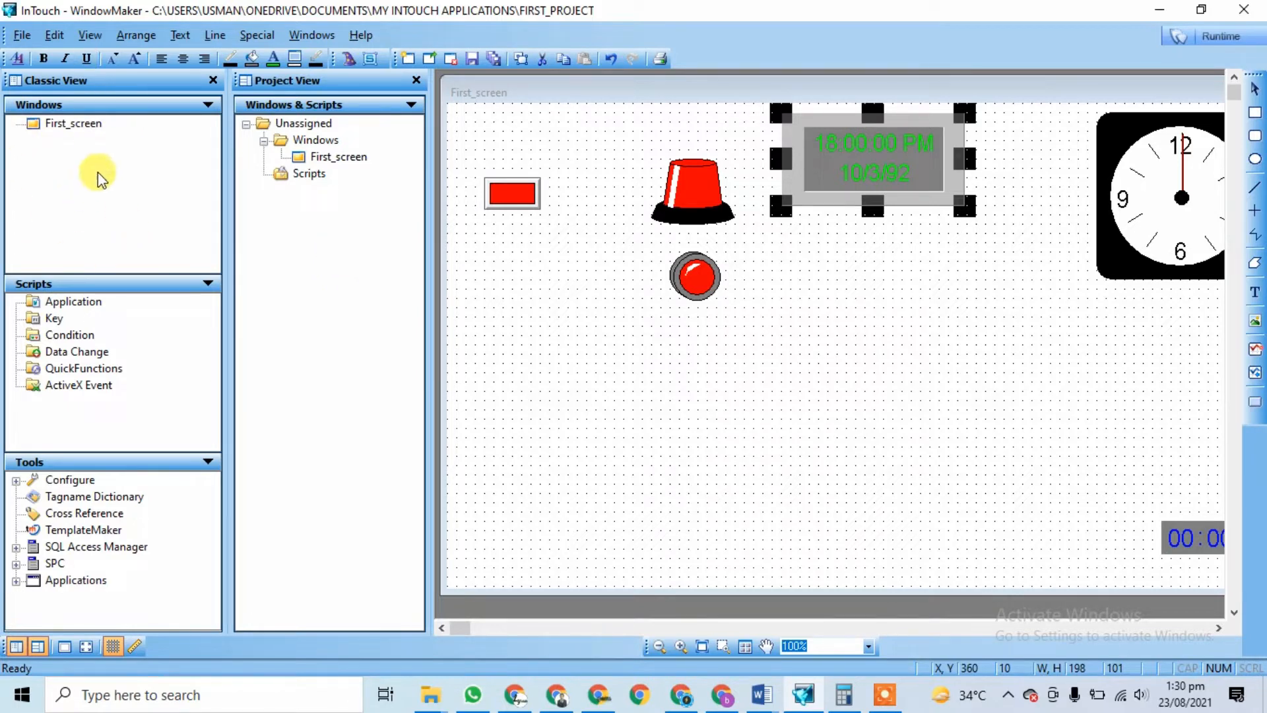
# Step: Create a new window from First_screen's settings, renamed Second_screen
pyautogui.rightClick(82, 147)
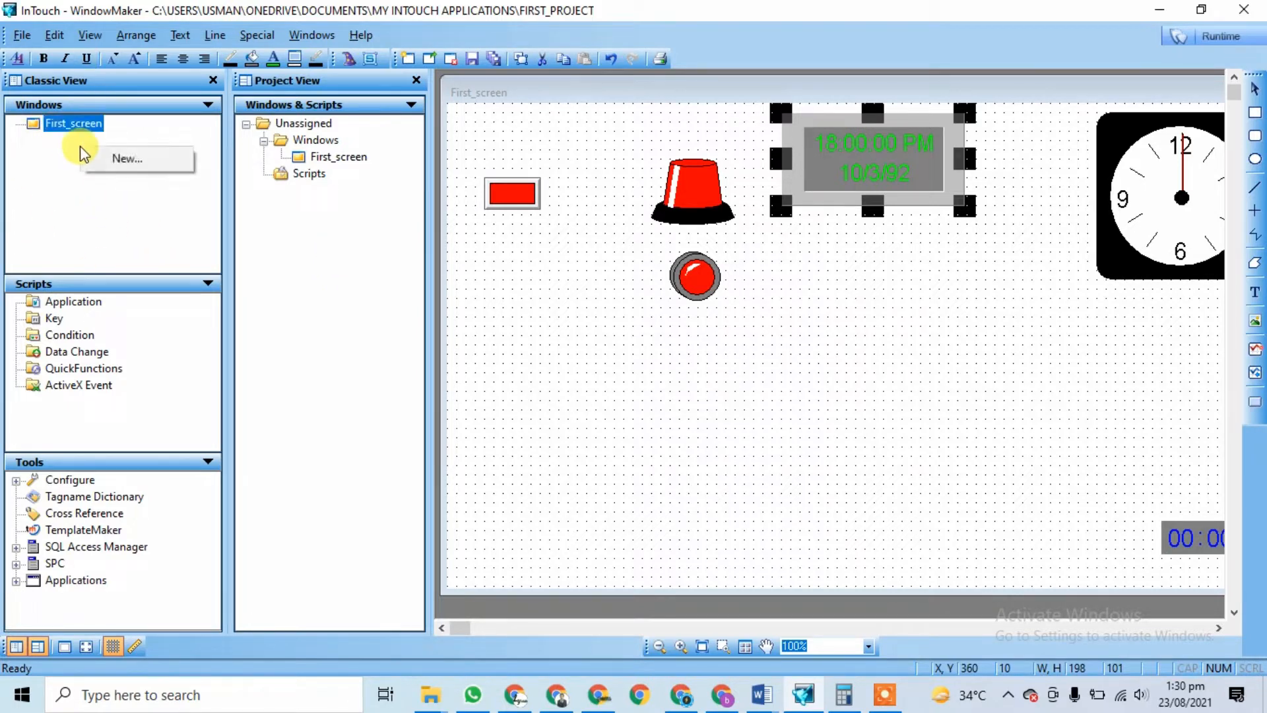
pyautogui.click(118, 160)
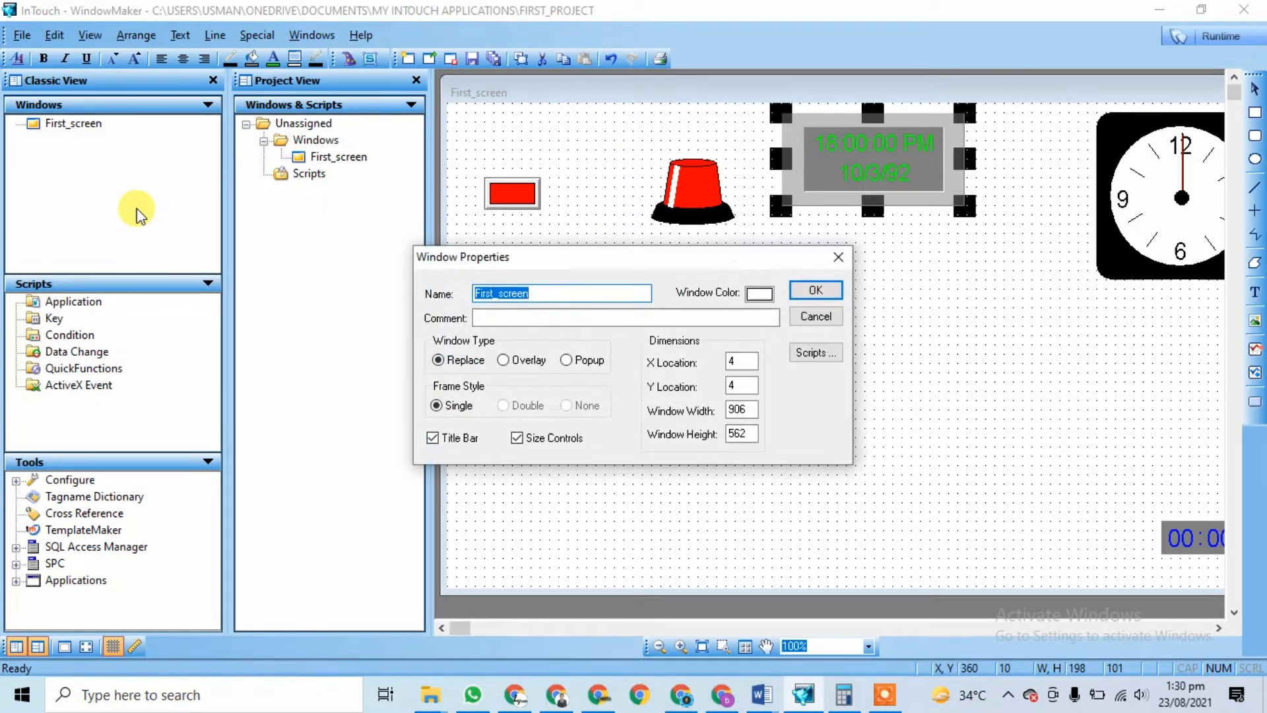
pyautogui.click(562, 292)
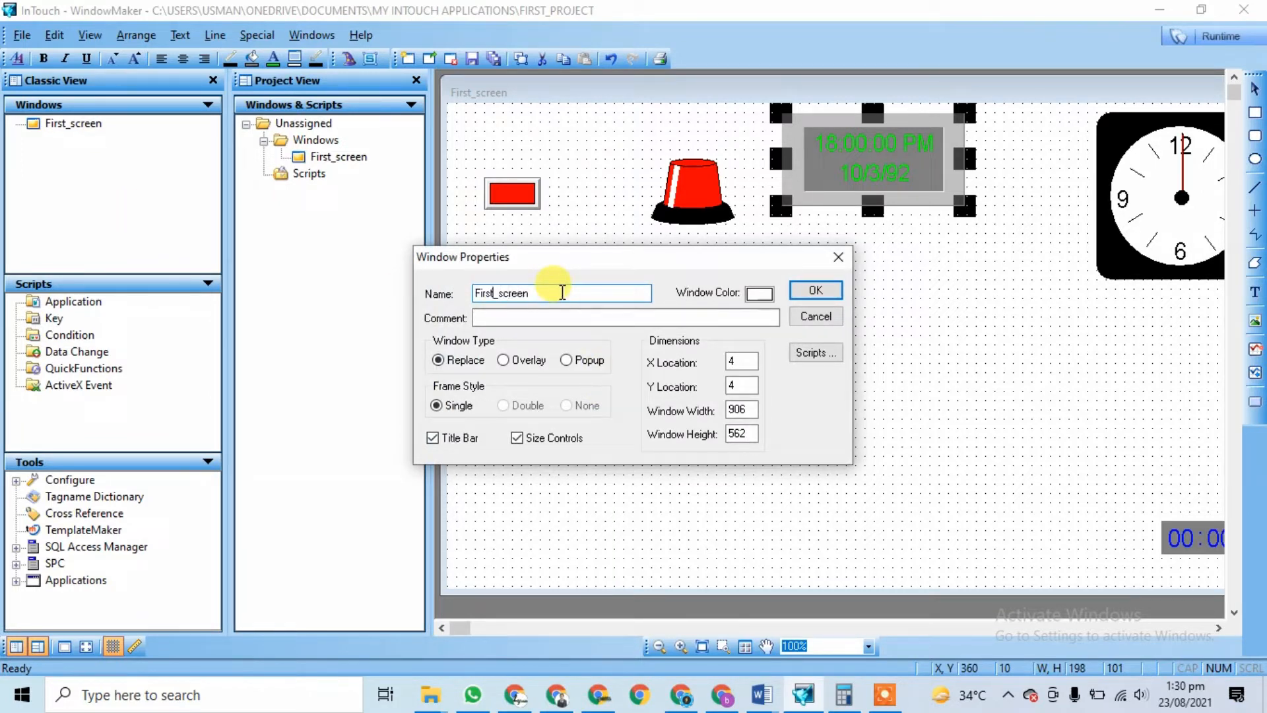
pyautogui.press('BackSpace')
pyautogui.press('BackSpace')
pyautogui.press('BackSpace')
pyautogui.press('BackSpace')
pyautogui.press('BackSpace')
pyautogui.write('Second')
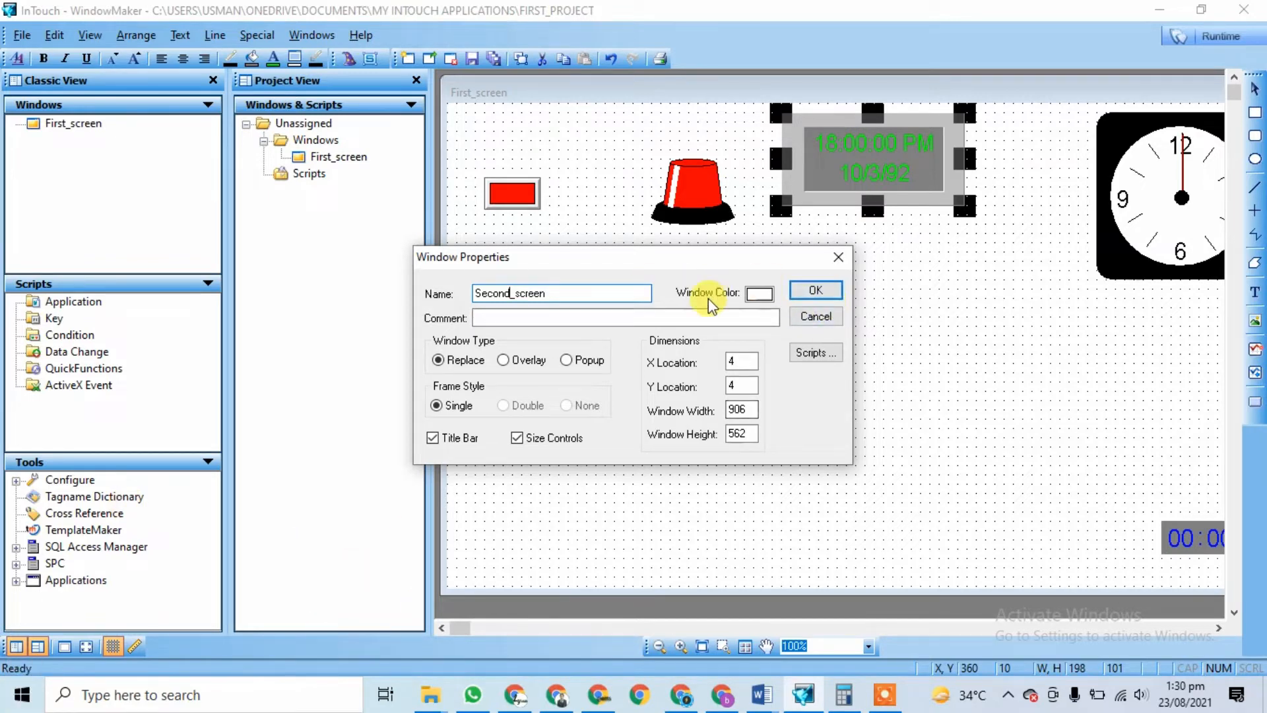
pyautogui.click(826, 291)
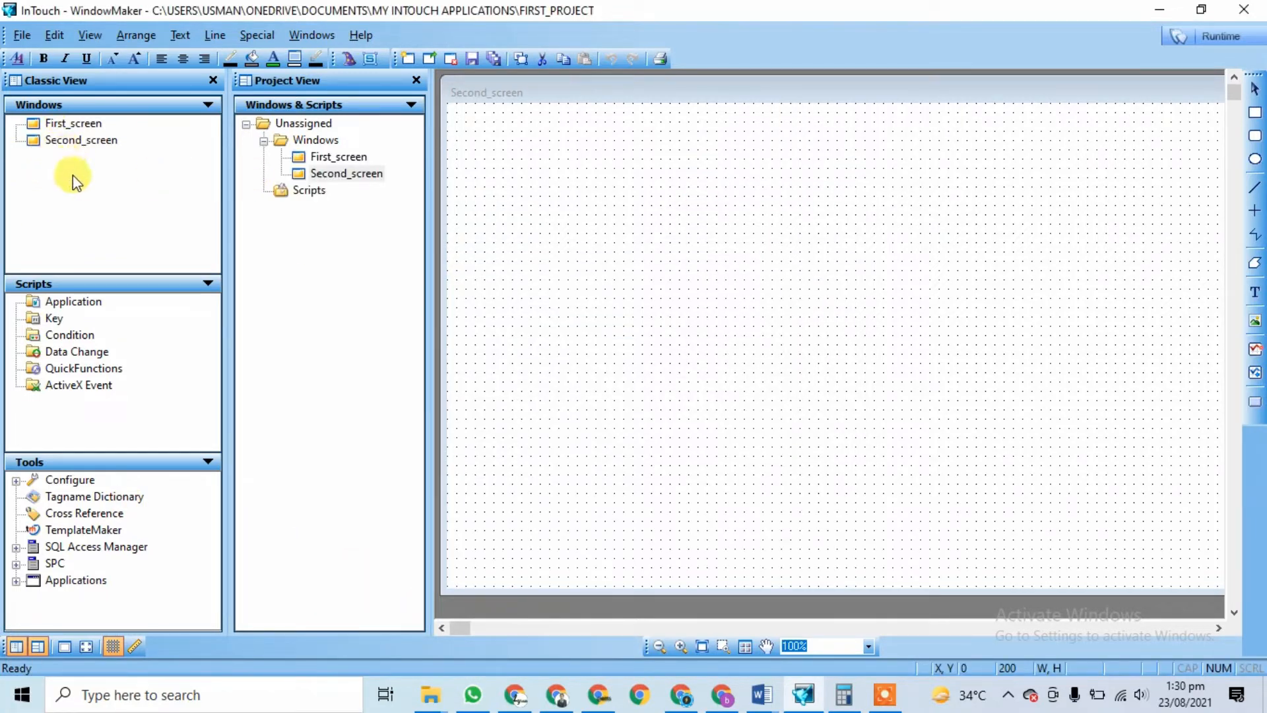
# Step: Open First_screen, then bring the blank Second_screen to the front
pyautogui.click(66, 141)
pyautogui.click(76, 123)
pyautogui.doubleClick(75, 123)
pyautogui.doubleClick(76, 140)
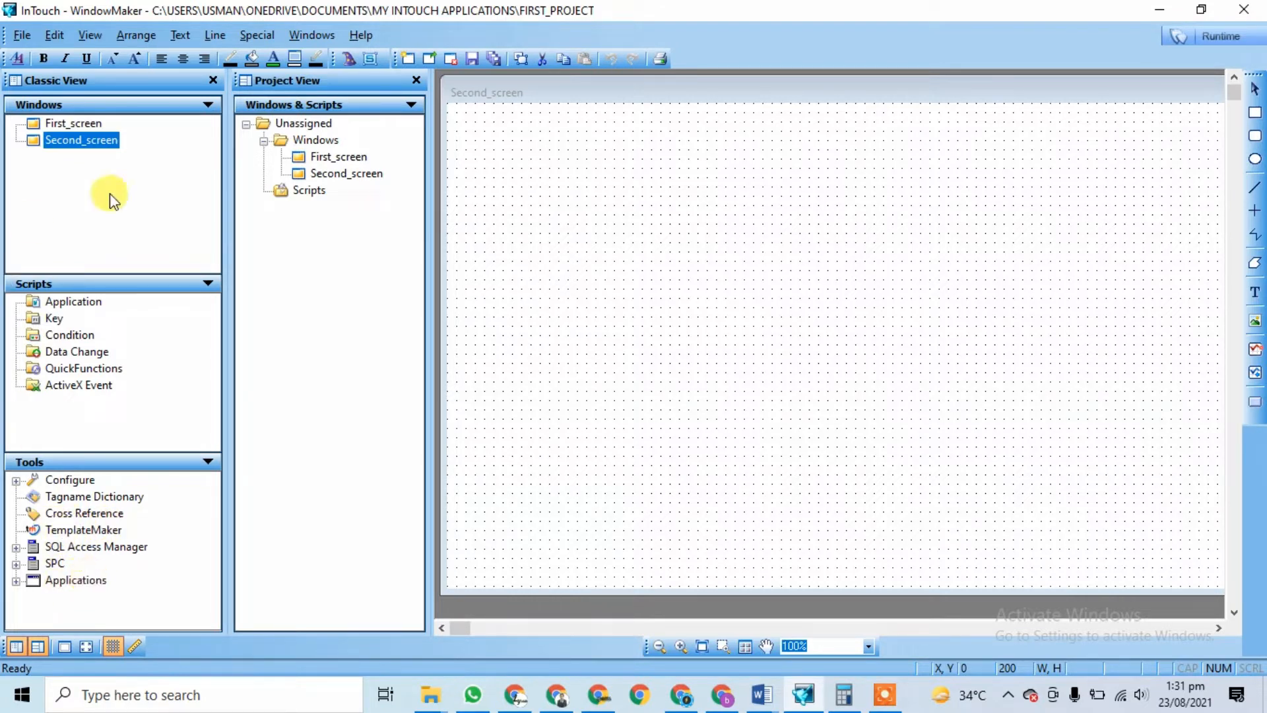
pyautogui.click(324, 162)
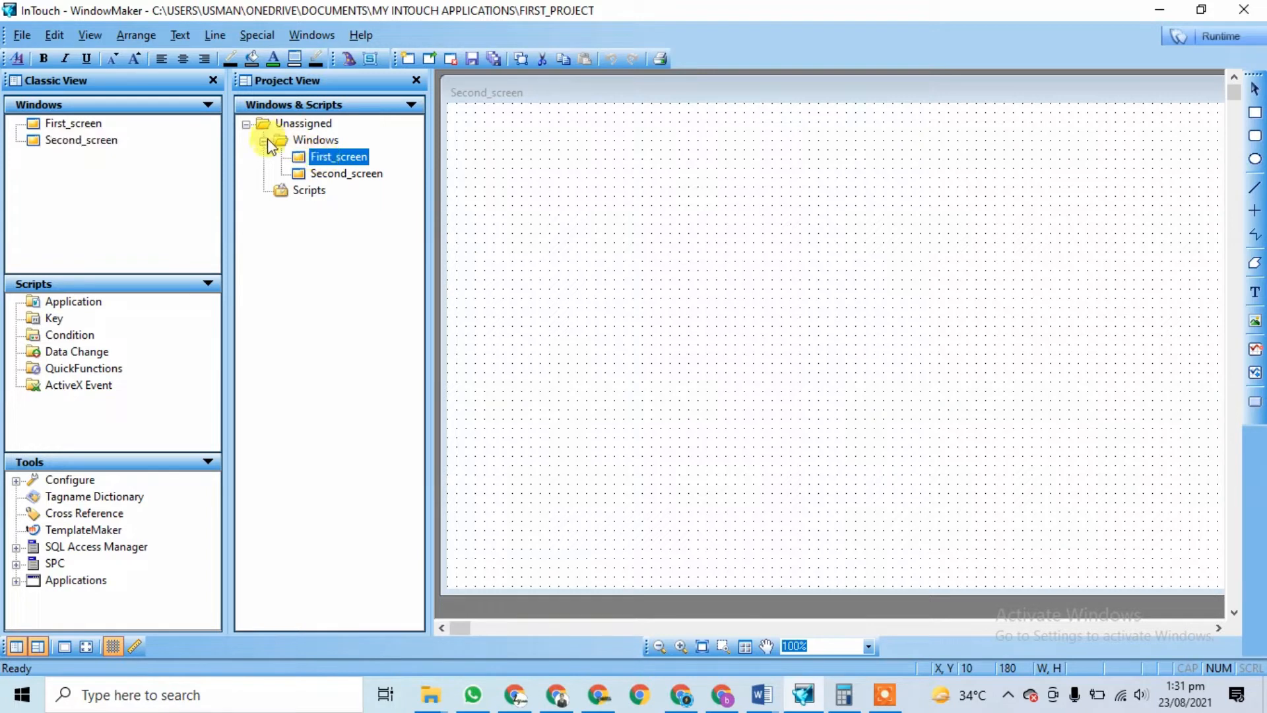
pyautogui.click(306, 193)
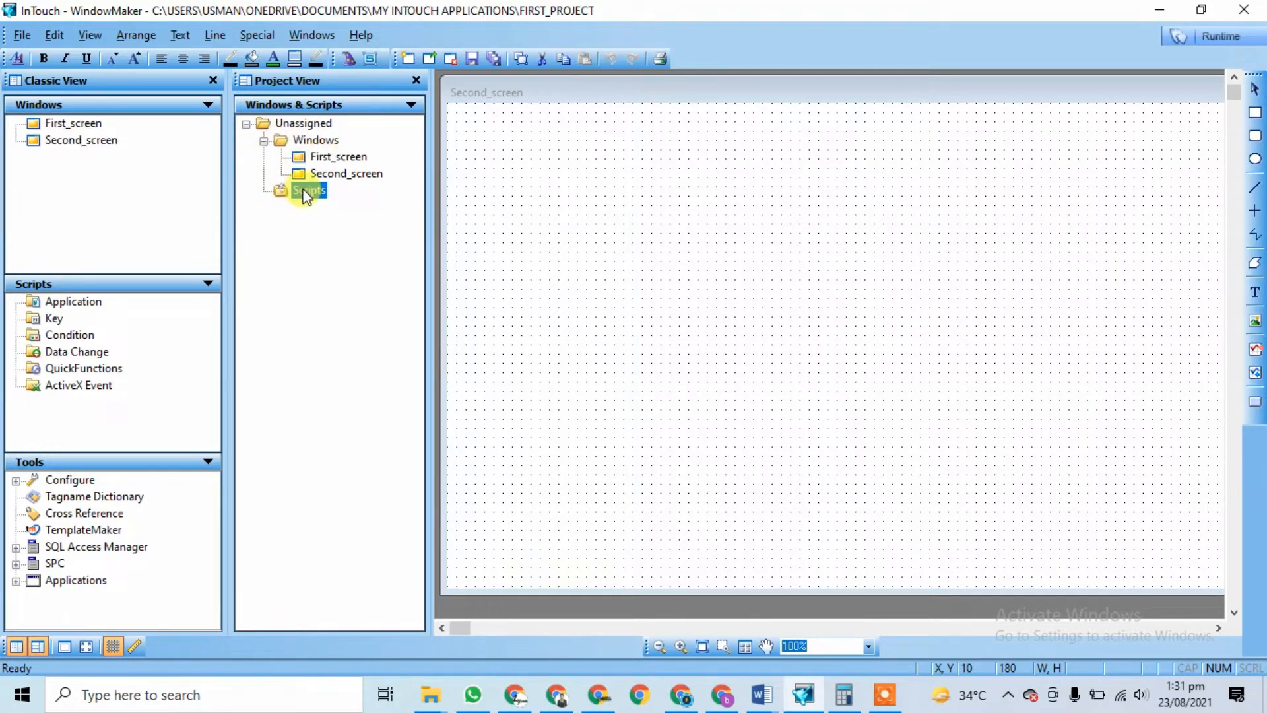
pyautogui.click(410, 104)
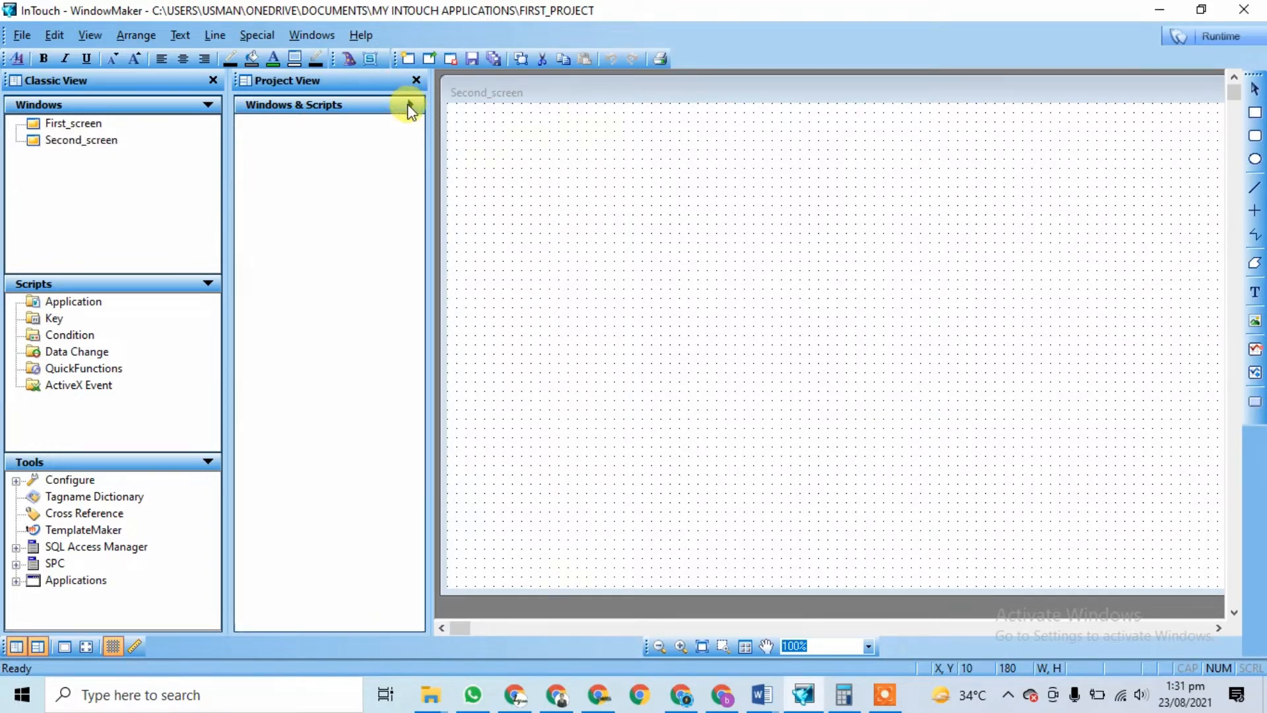
pyautogui.click(410, 106)
pyautogui.click(410, 106)
pyautogui.click(410, 106)
pyautogui.click(411, 106)
pyautogui.click(411, 105)
pyautogui.click(207, 106)
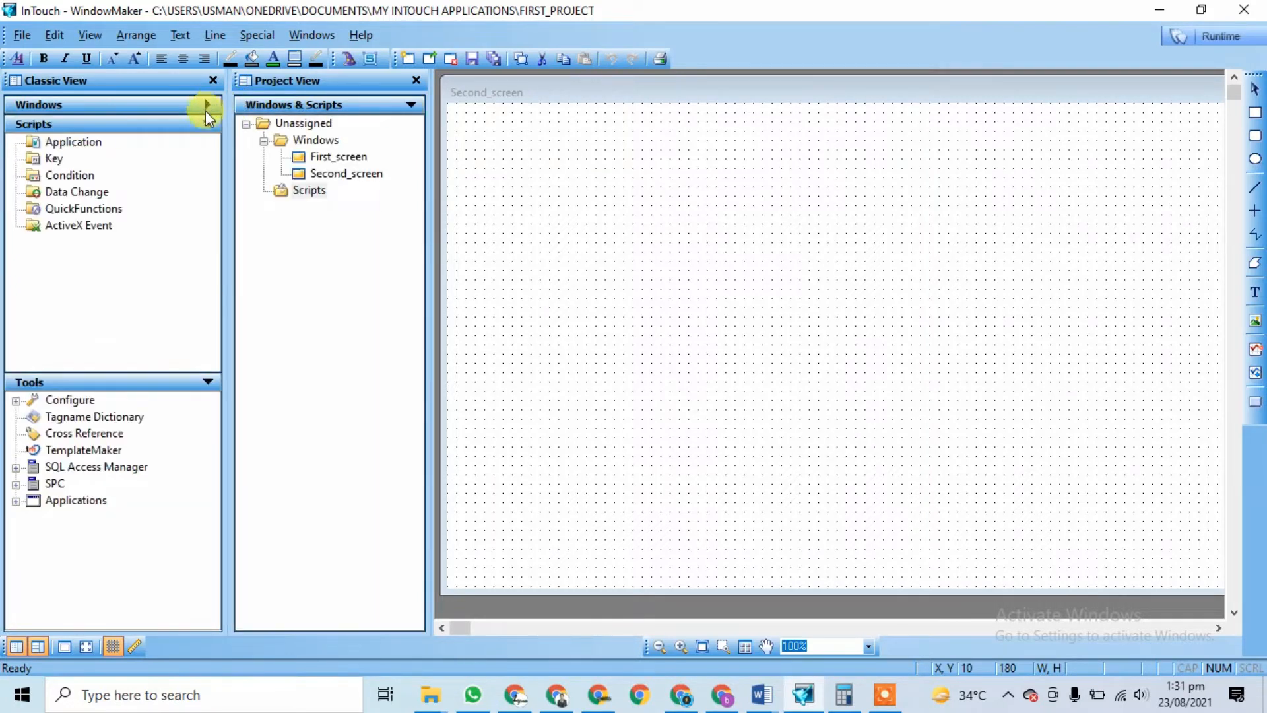
pyautogui.click(208, 124)
pyautogui.click(207, 141)
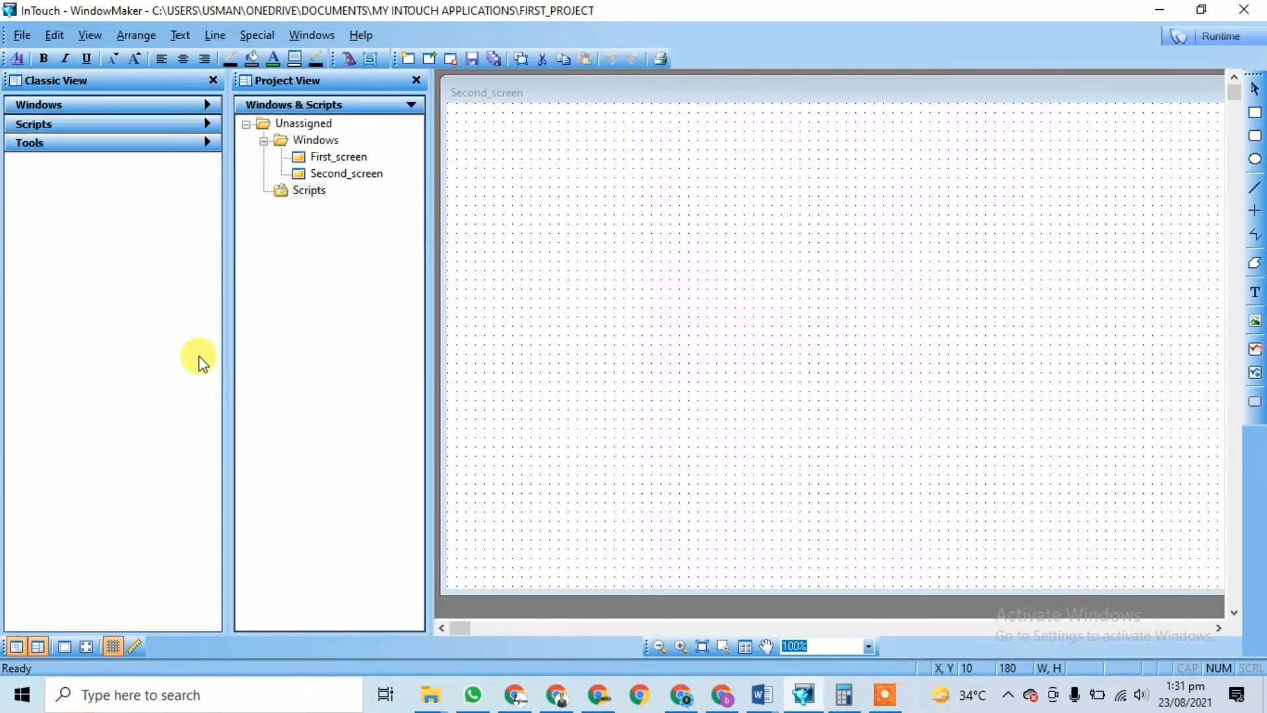
pyautogui.click(207, 141)
pyautogui.click(207, 124)
pyautogui.click(209, 107)
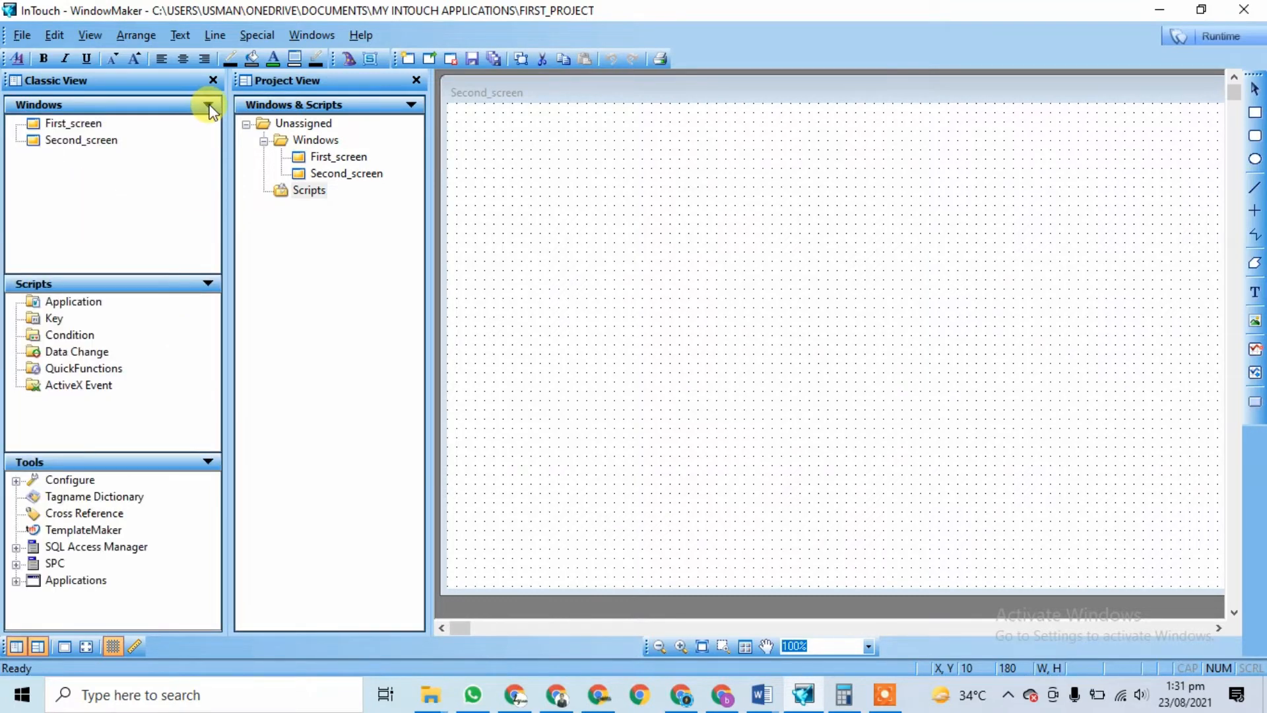
pyautogui.click(409, 105)
pyautogui.click(410, 106)
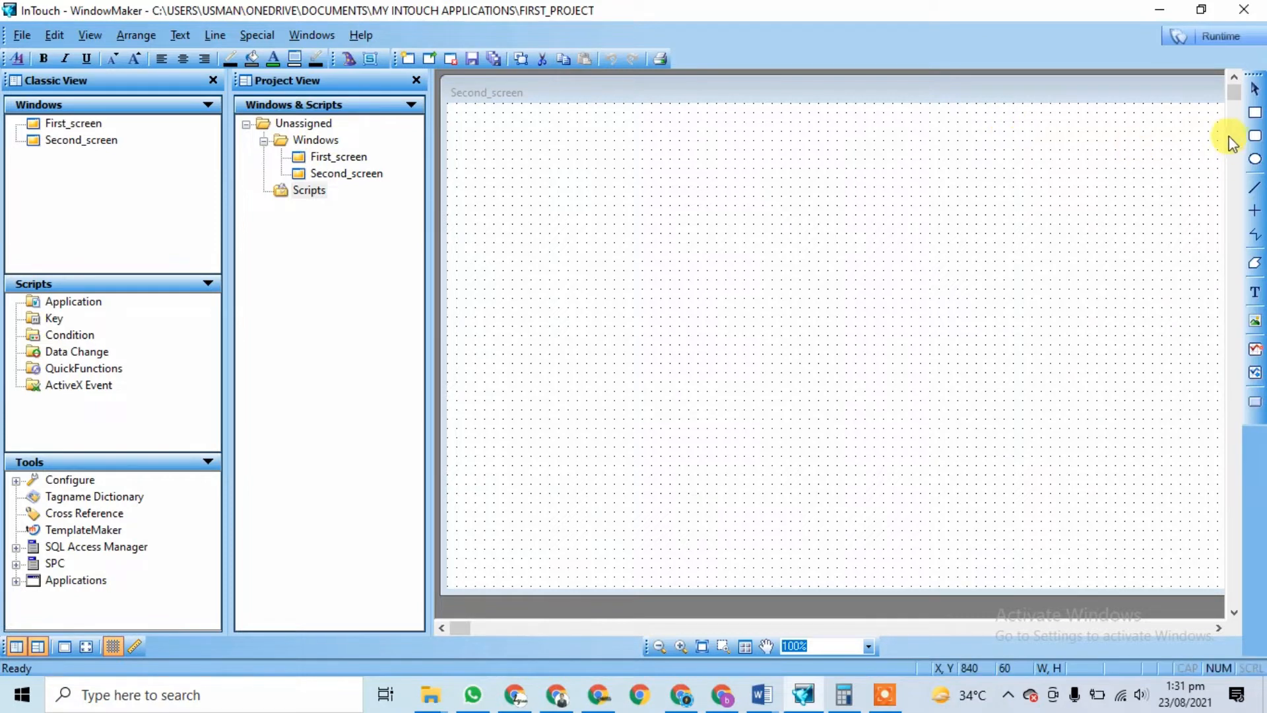
# Step: Draw a rectangle near the top-left and an ellipse to its right on Second_screen
pyautogui.click(1255, 113)
pyautogui.moveTo(596, 168); pyautogui.dragTo(697, 242)
pyautogui.click(1255, 159)
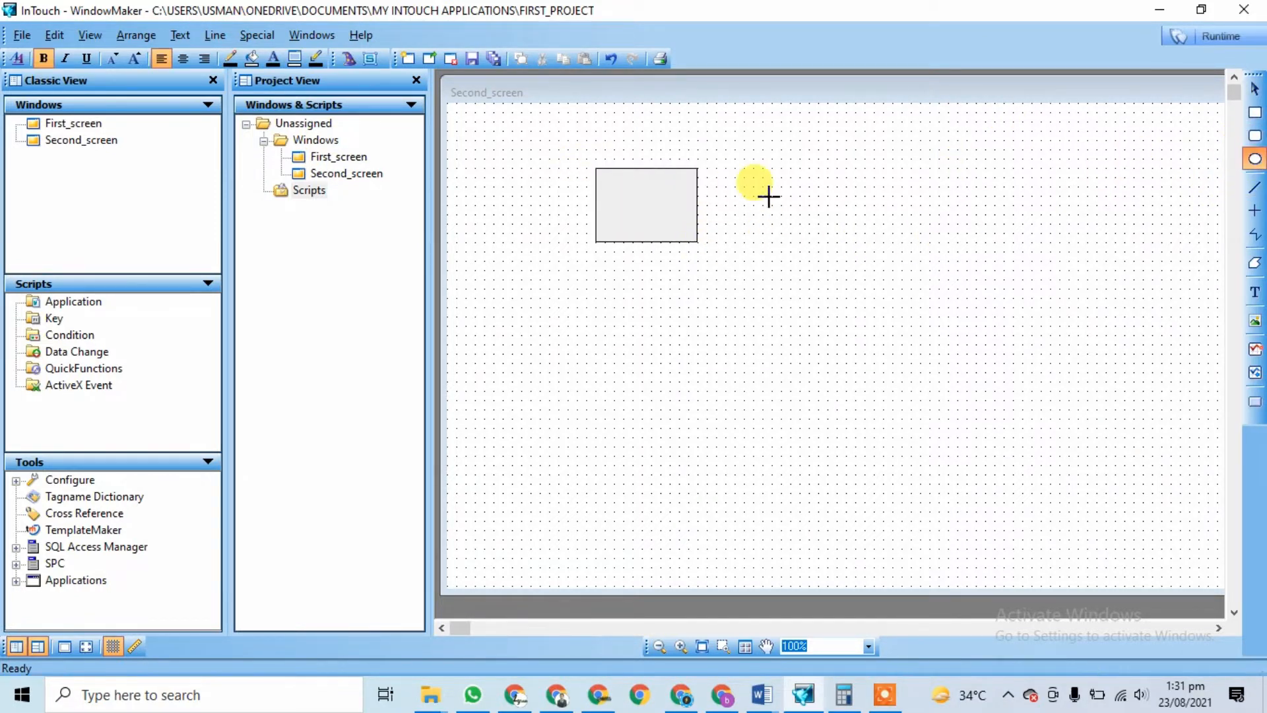
pyautogui.moveTo(772, 177); pyautogui.dragTo(883, 232)
pyautogui.click(913, 302)
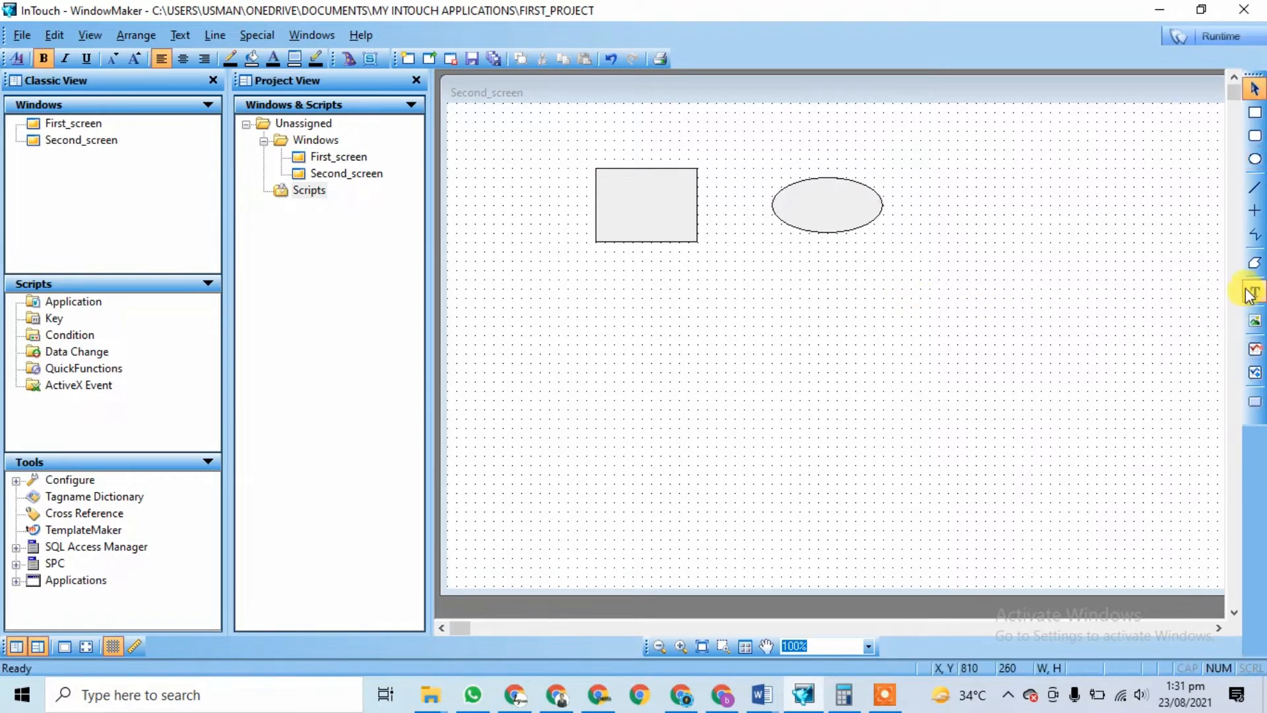
# Step: Draw a filled four-sided slanted polygon below the ellipse
pyautogui.click(783, 392)
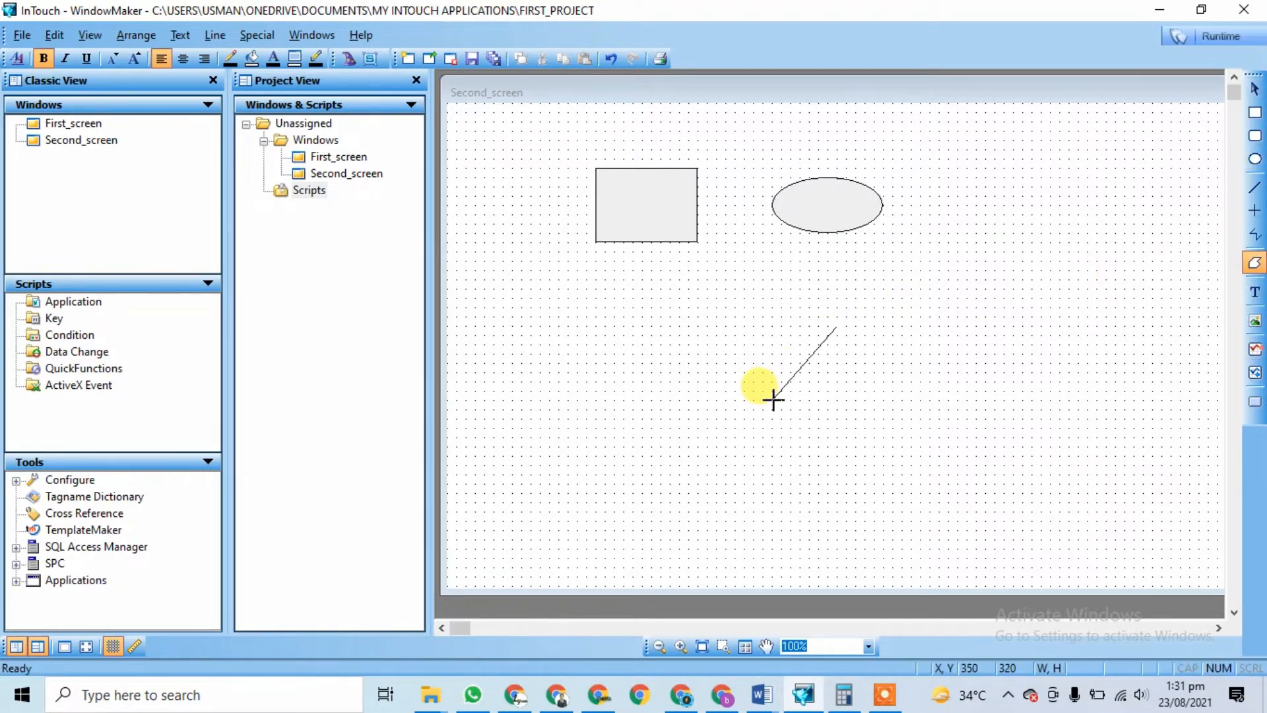
pyautogui.click(873, 408)
pyautogui.click(909, 327)
pyautogui.doubleClick(839, 329)
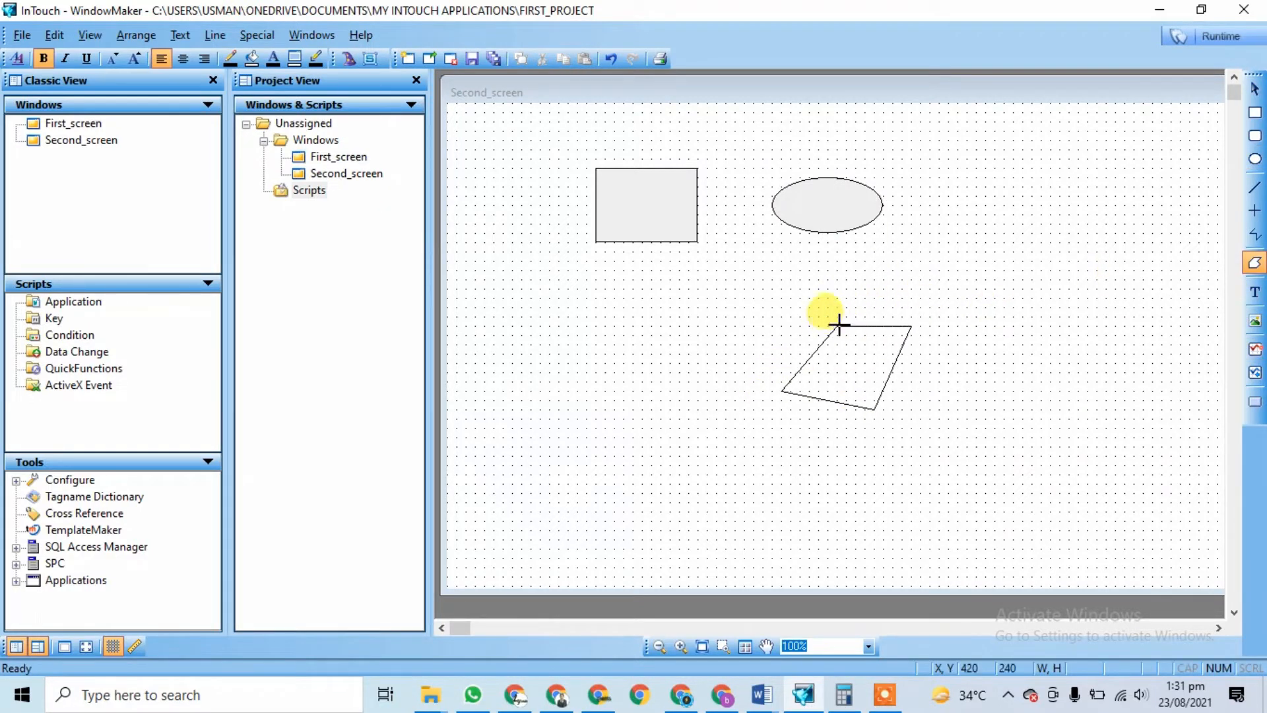
pyautogui.rightClick(838, 327)
pyautogui.click(680, 362)
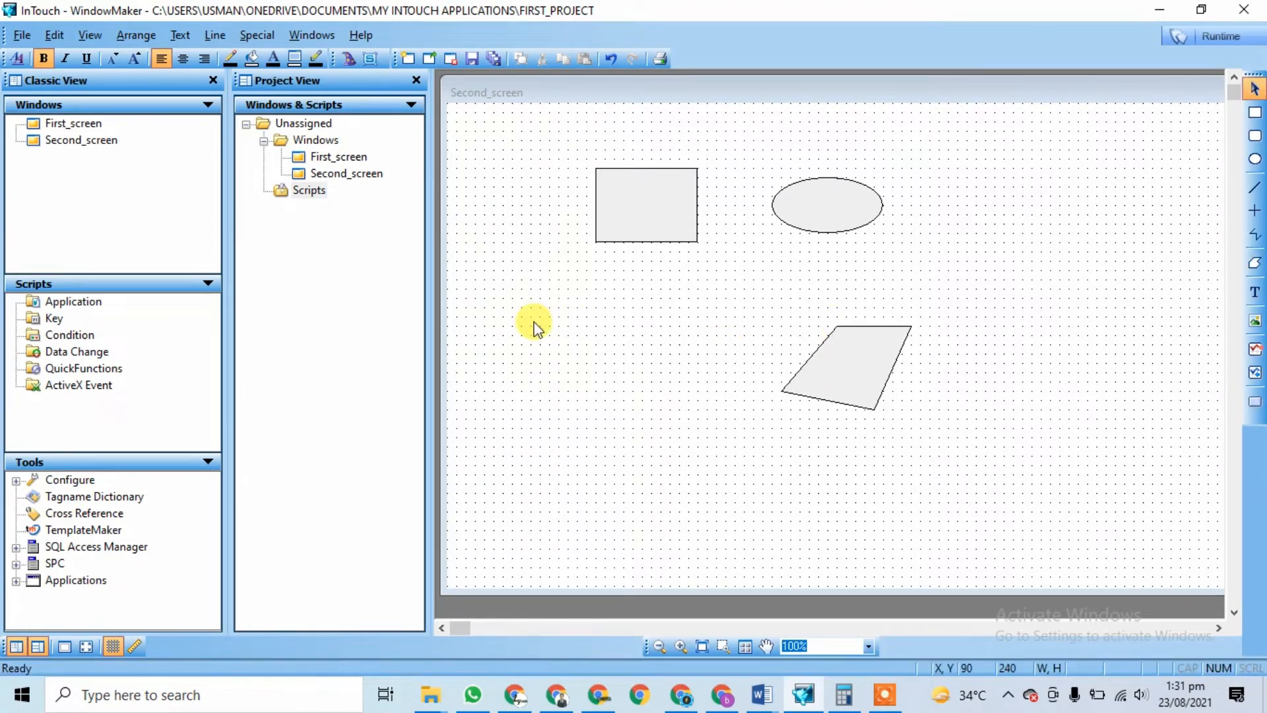
# Step: Zoom in on the polygon up to 300%
pyautogui.click(680, 646)
pyautogui.click(837, 377)
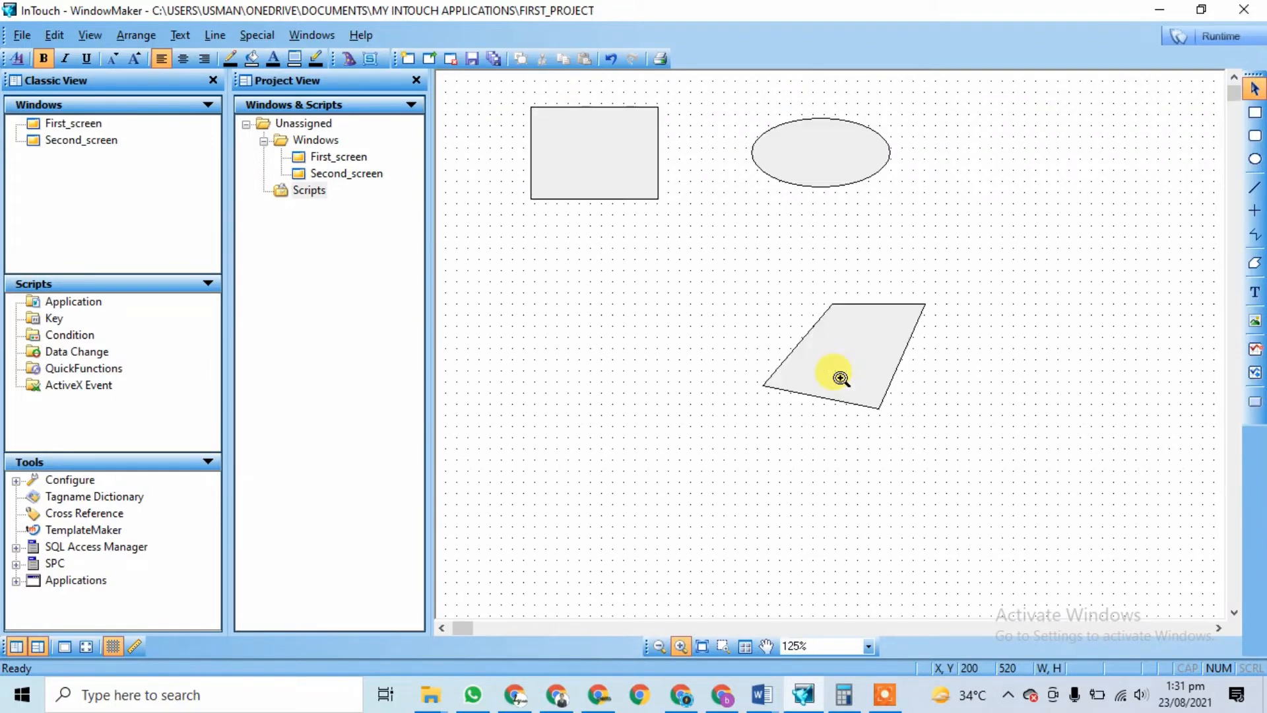
pyautogui.click(840, 378)
pyautogui.click(841, 378)
pyautogui.click(840, 385)
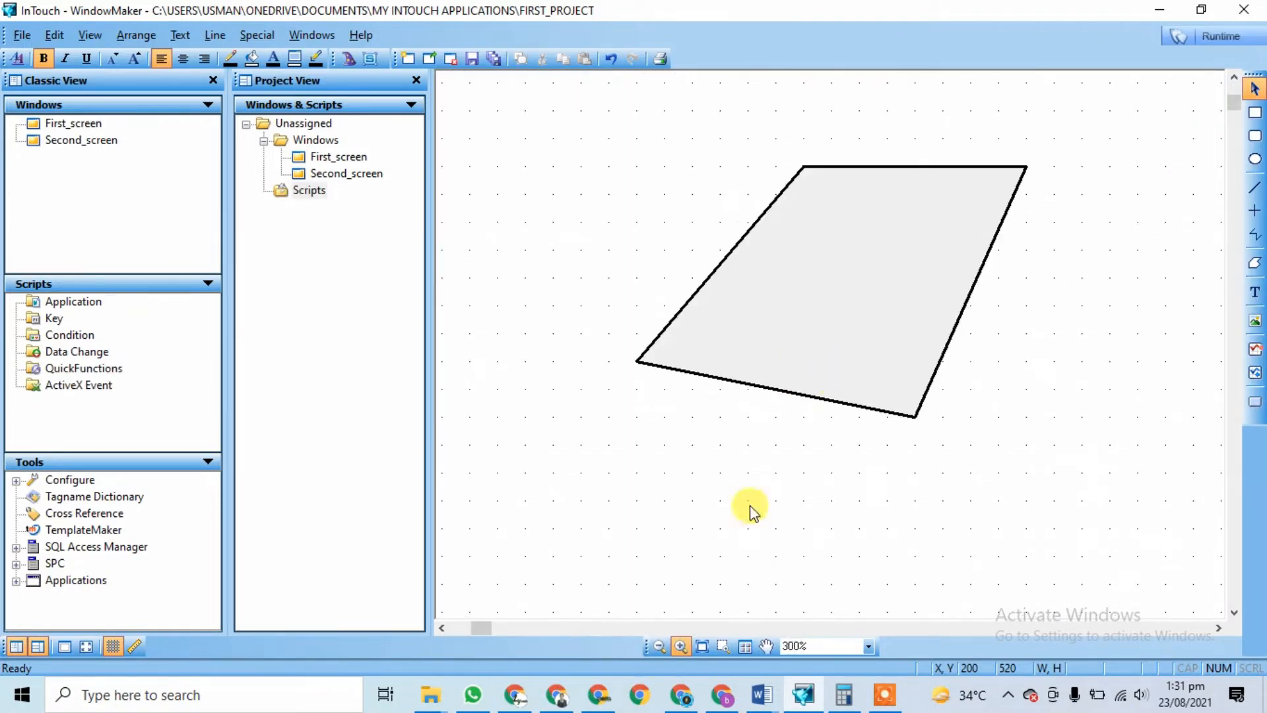
# Step: Zoom back out to 125% so all three shapes show, then return to the Select tool
pyautogui.click(659, 646)
pyautogui.click(799, 364)
pyautogui.click(801, 365)
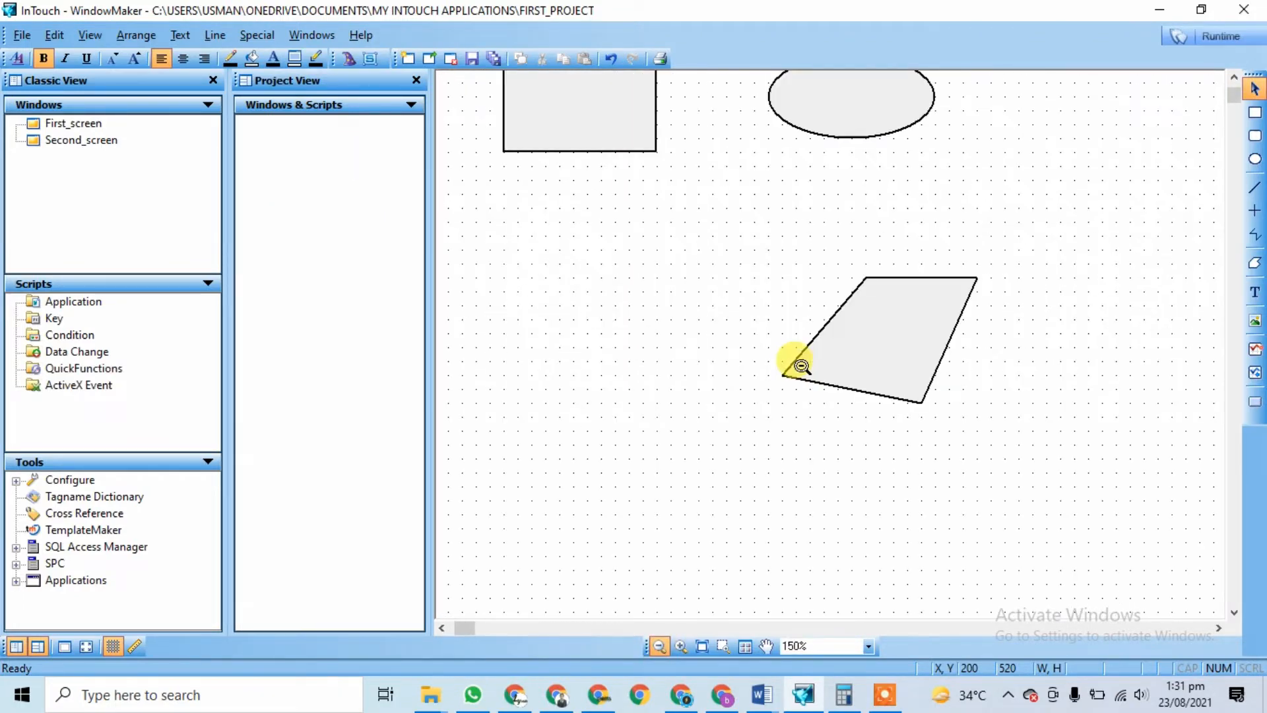
pyautogui.click(801, 366)
pyautogui.click(806, 646)
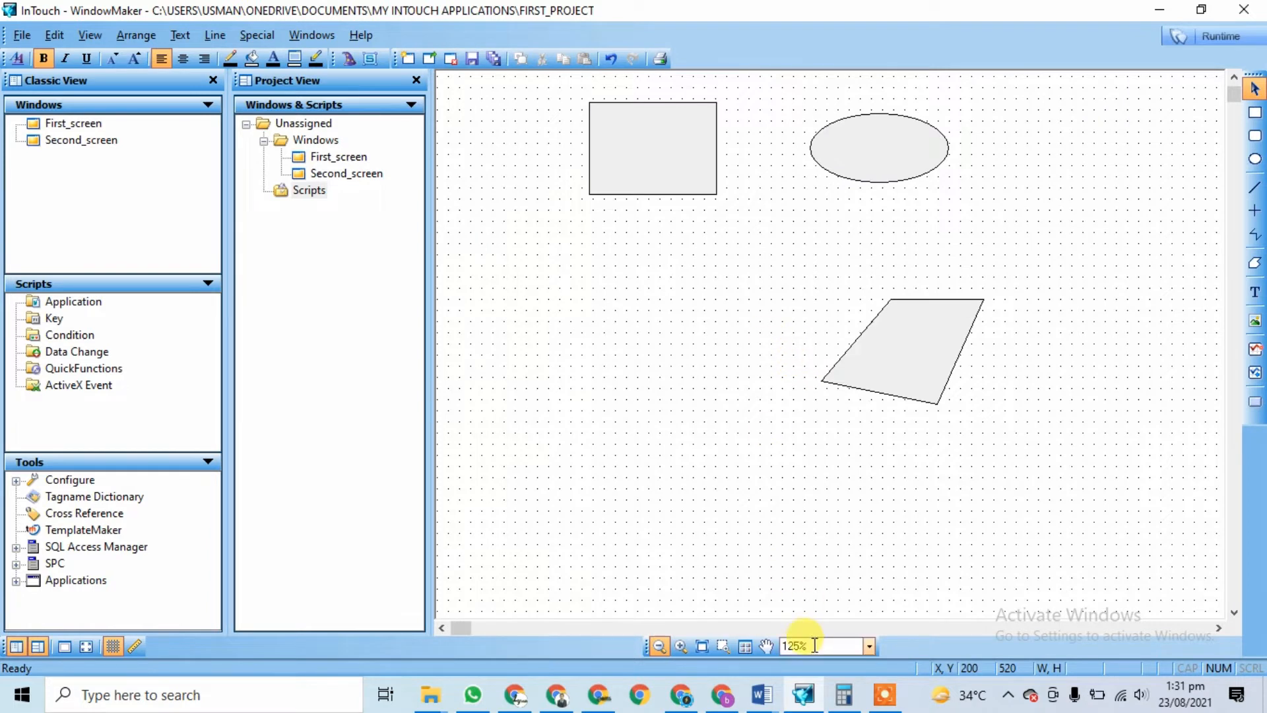
pyautogui.click(761, 649)
pyautogui.moveTo(771, 323); pyautogui.dragTo(729, 522)
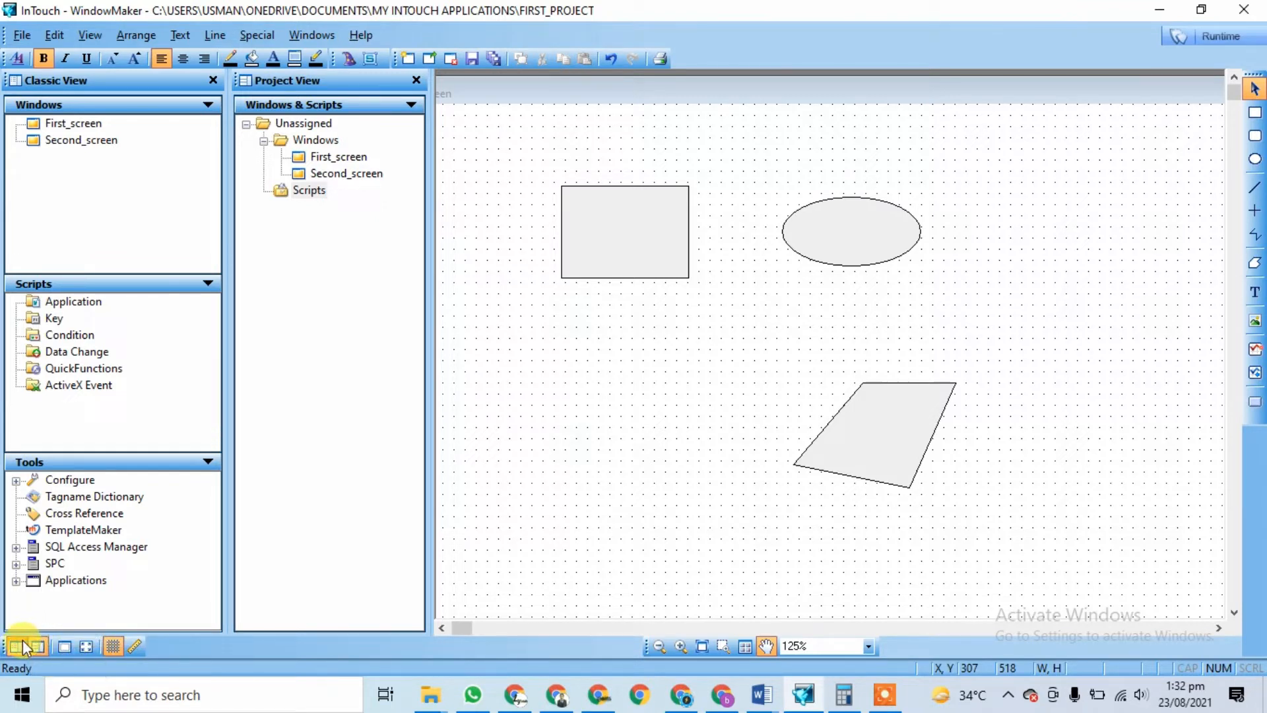
# Step: Hide the grid, preview Second_screen in WindowViewer, and close the viewer
pyautogui.click(113, 647)
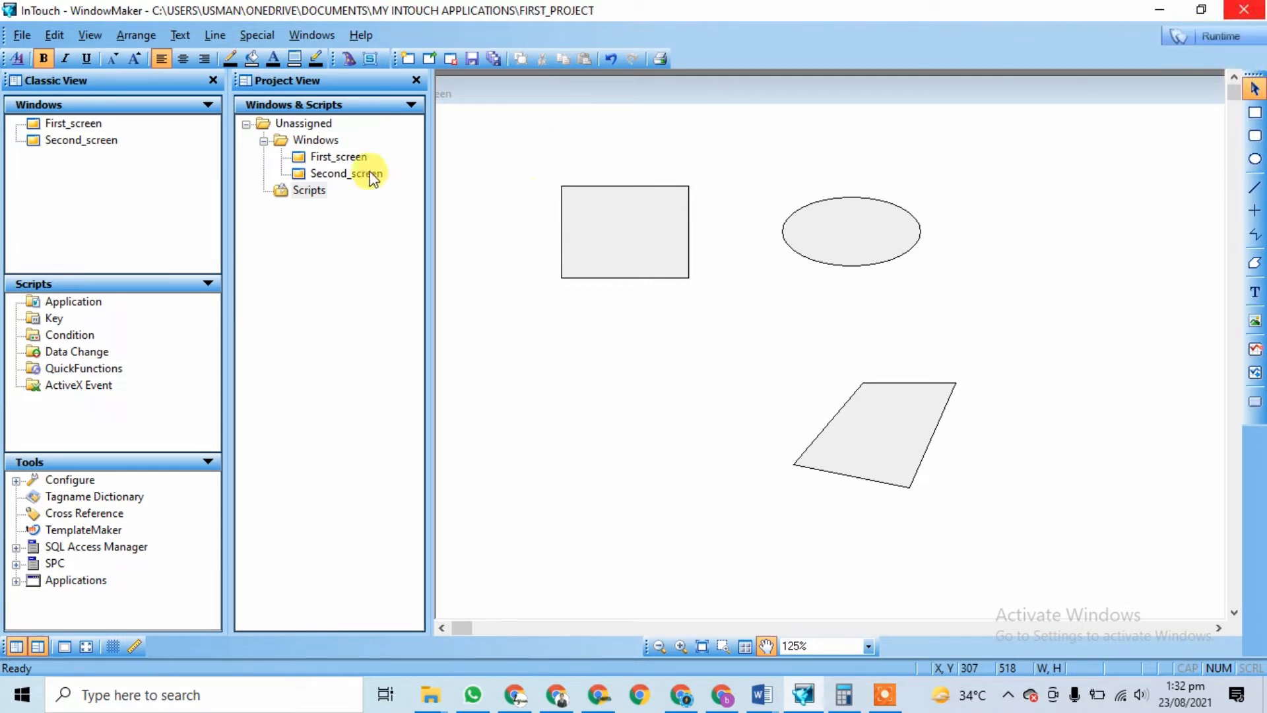
pyautogui.doubleClick(346, 159)
pyautogui.click(1210, 41)
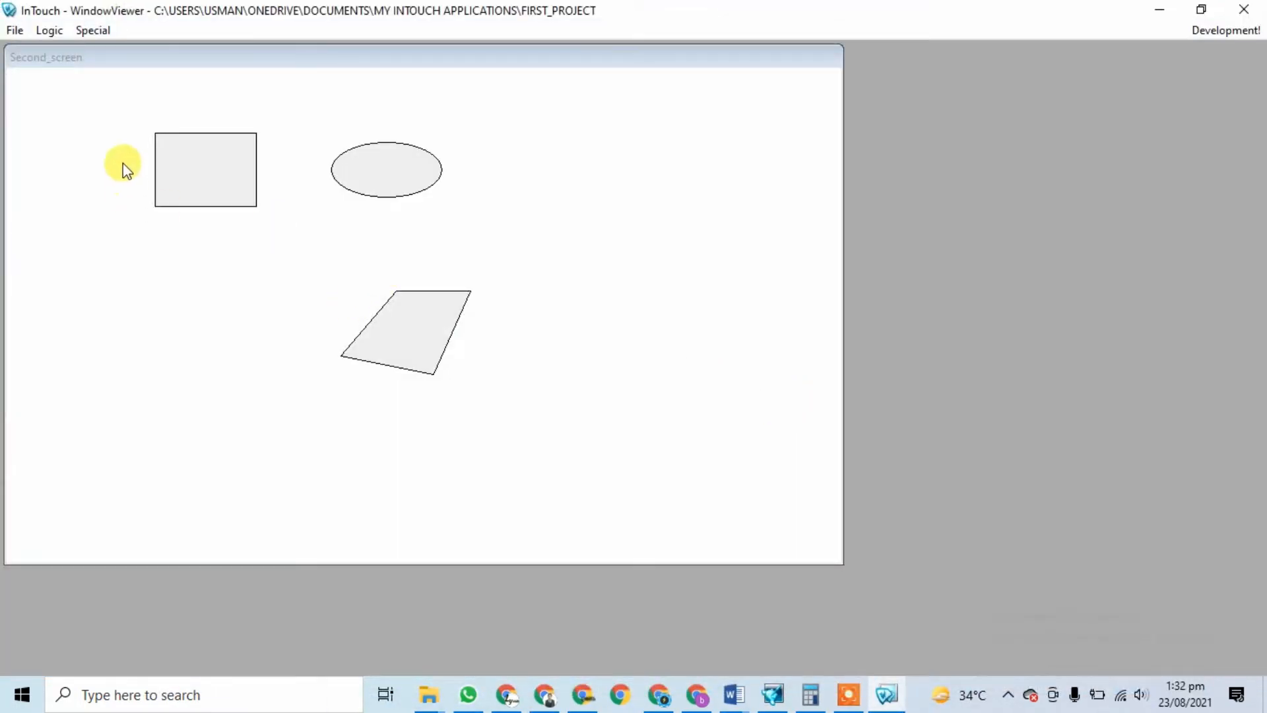
pyautogui.click(206, 176)
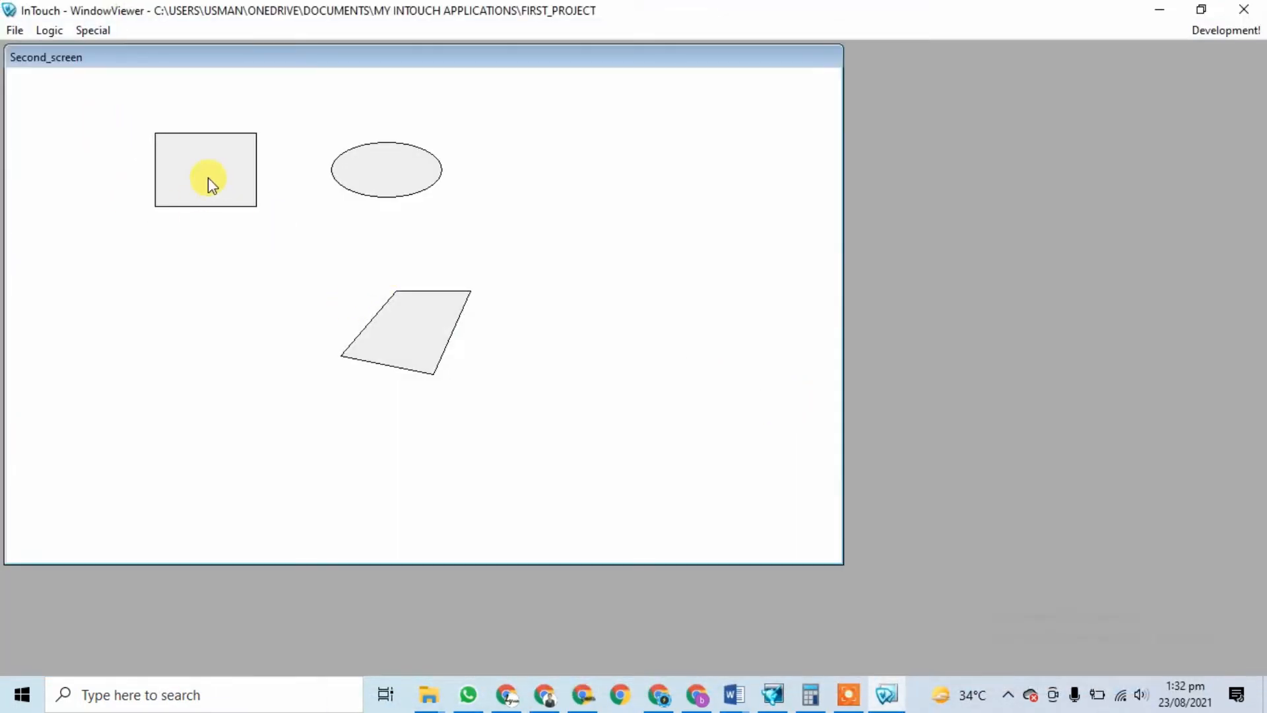
pyautogui.click(1245, 10)
pyautogui.click(802, 695)
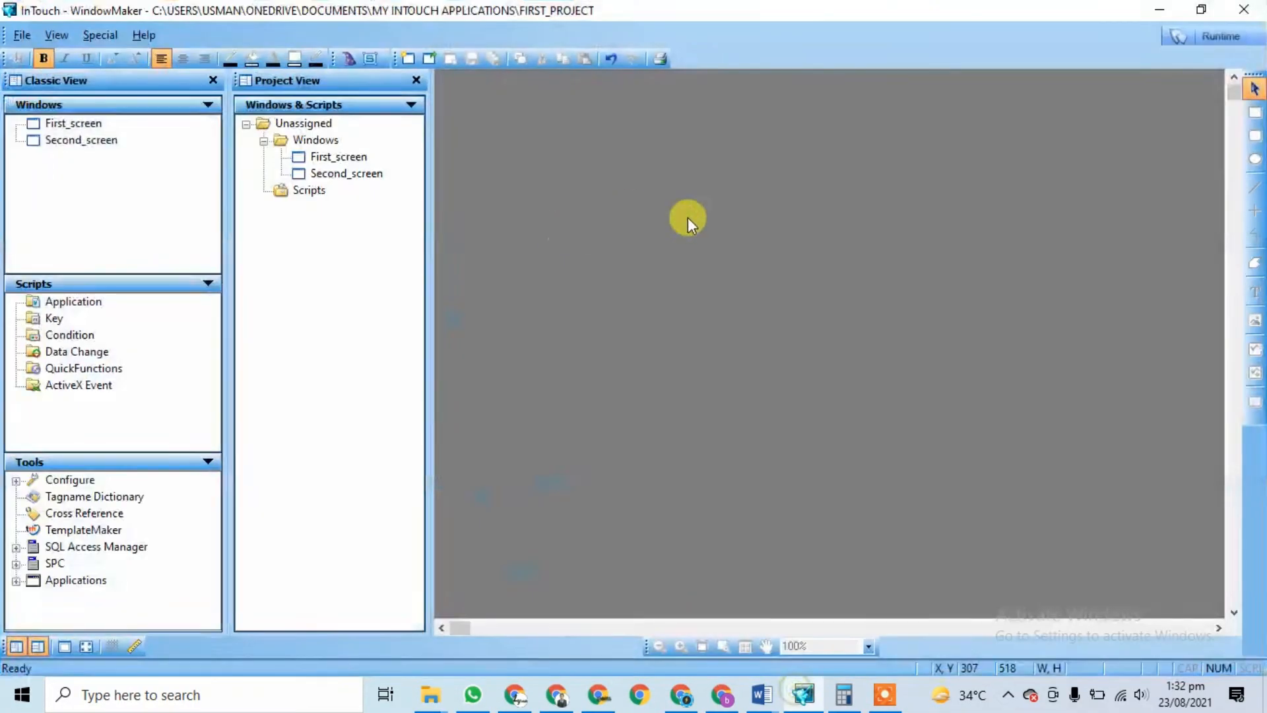
# Step: Reopen First_screen and Second_screen for editing in WindowMaker
pyautogui.doubleClick(337, 158)
pyautogui.doubleClick(352, 173)
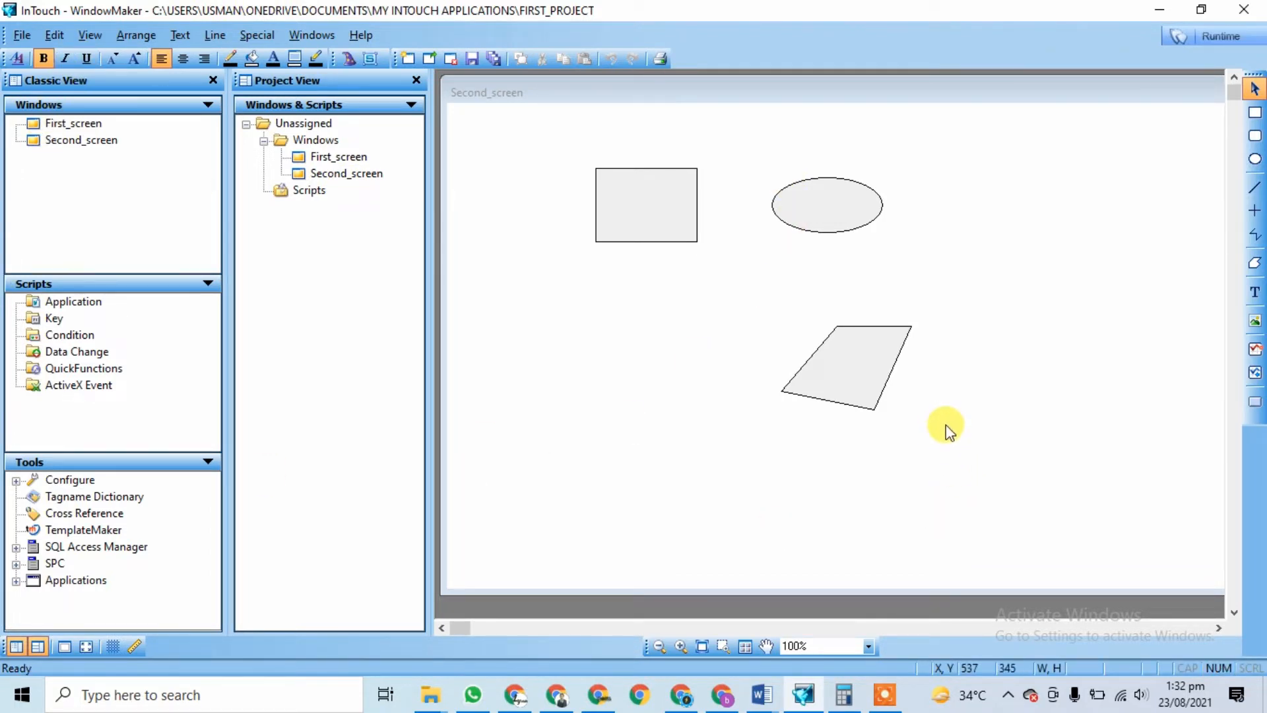
pyautogui.click(885, 701)
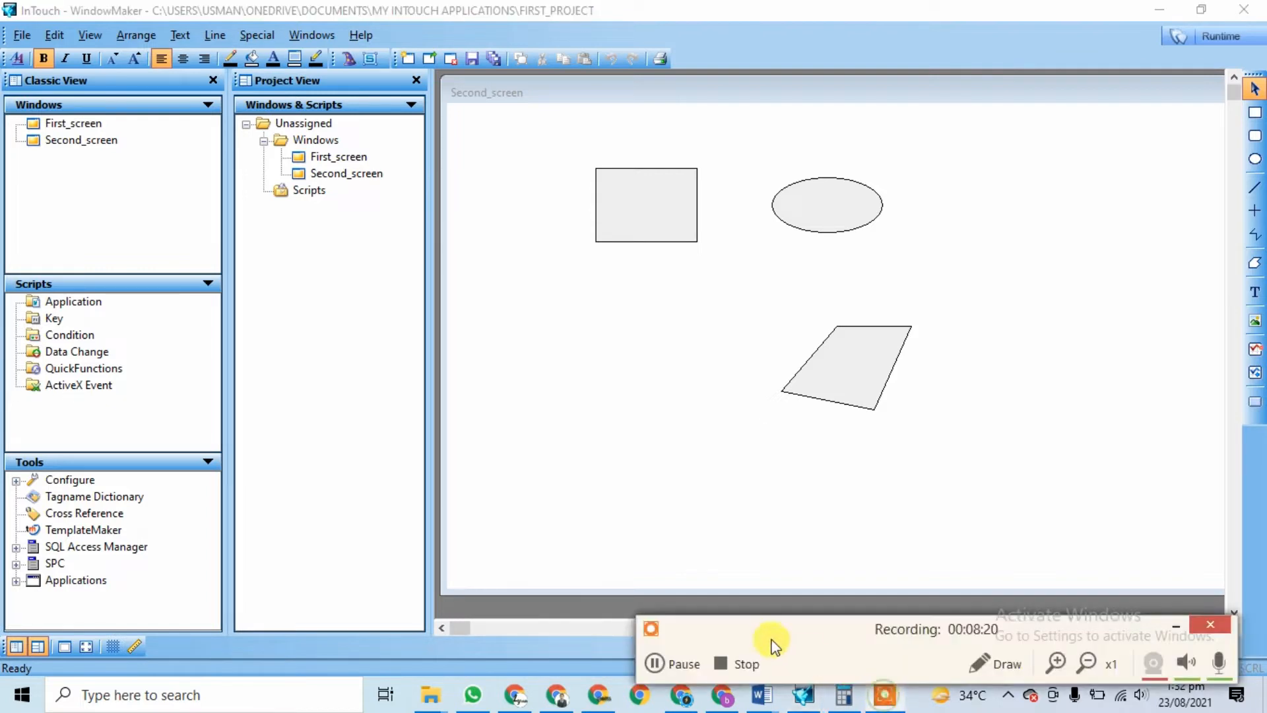
pyautogui.click(747, 662)
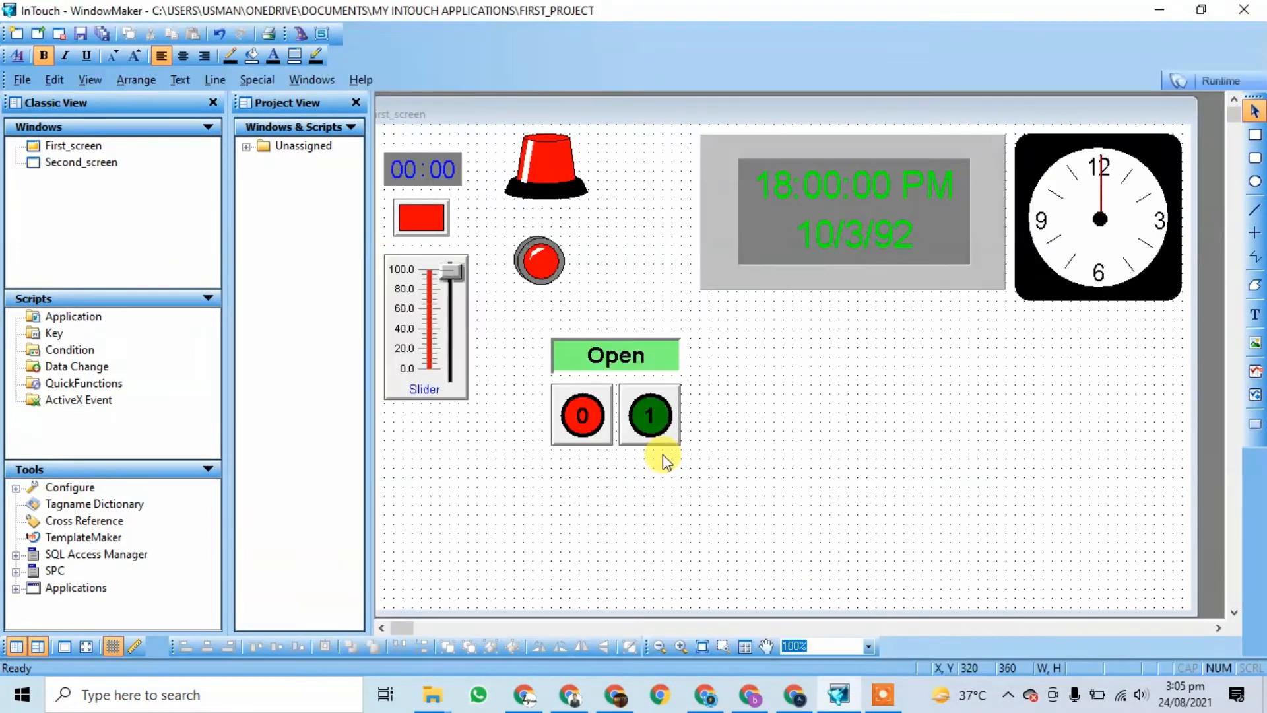
# Step: Delete the Open/0/1 button group and choose the Set/Reset Display button wizard
pyautogui.click(639, 429)
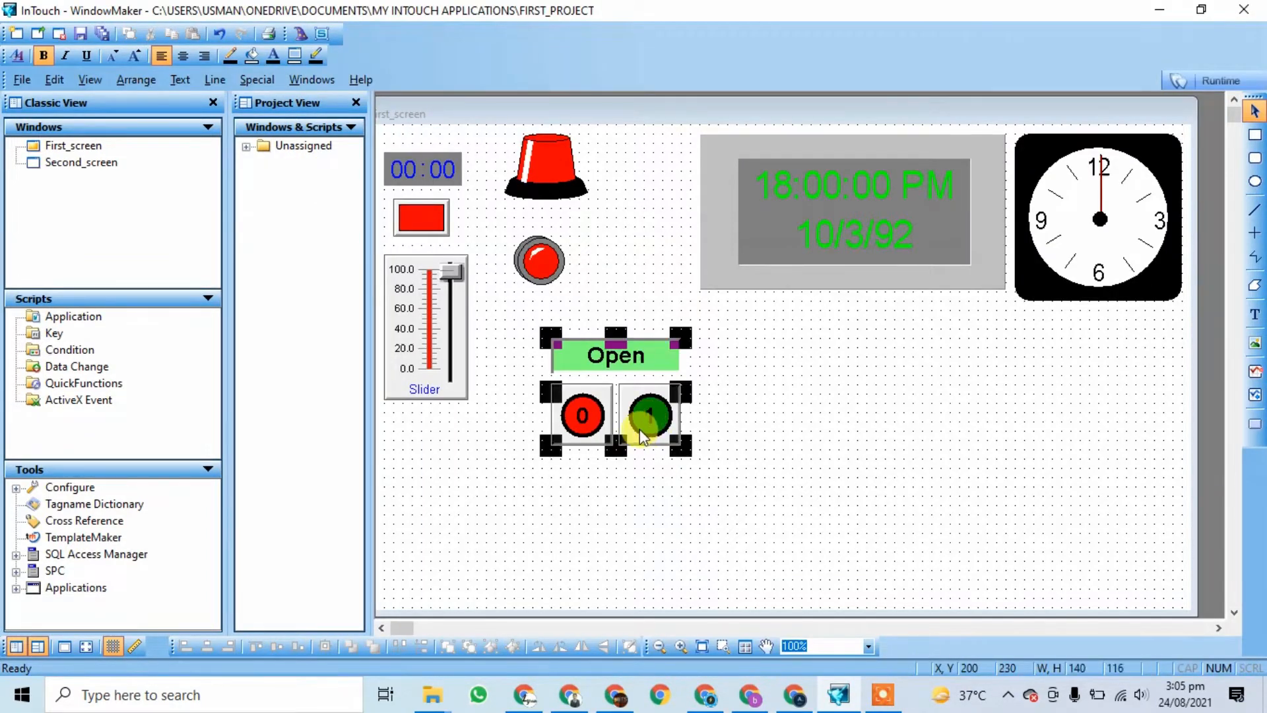
pyautogui.press('Delete')
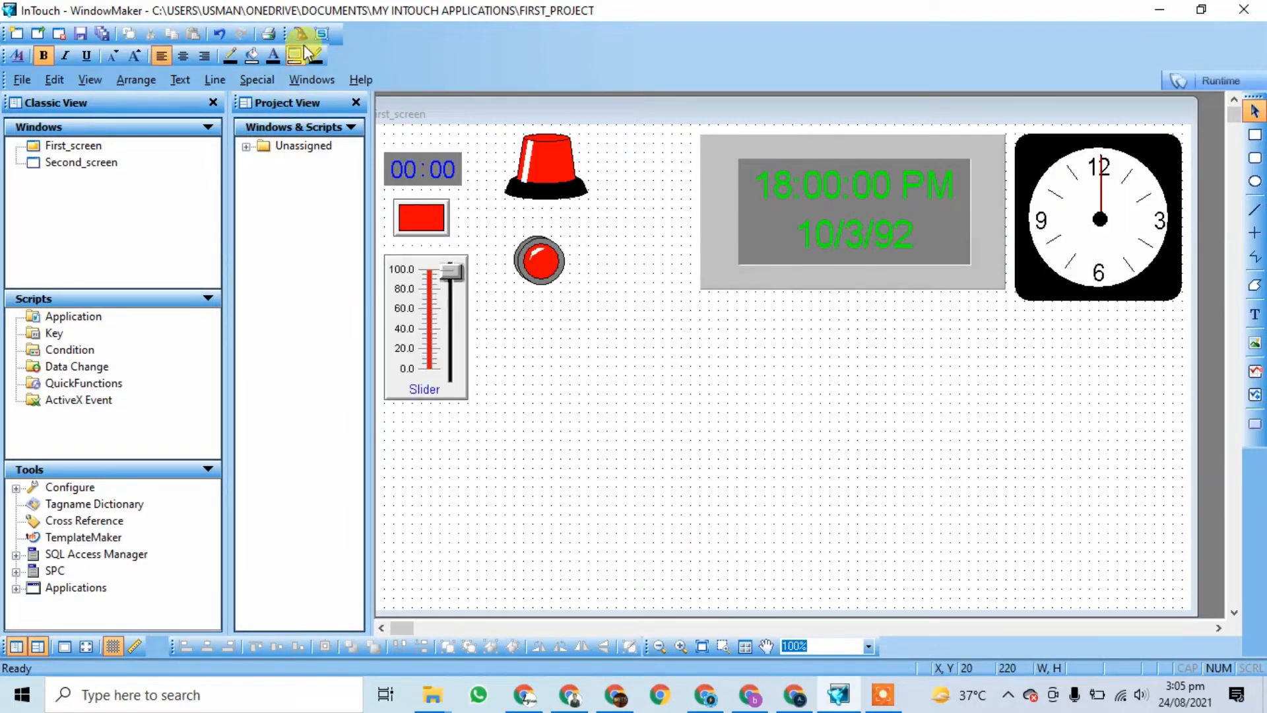
pyautogui.click(301, 33)
pyautogui.click(401, 237)
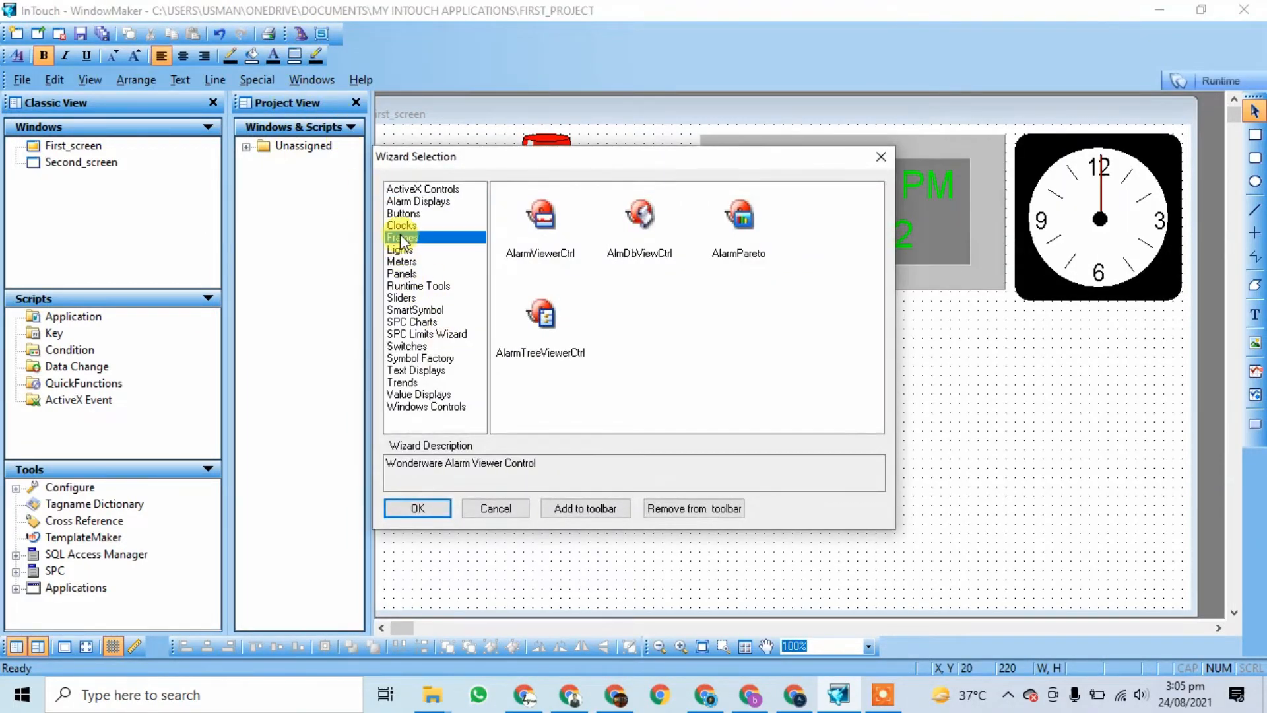
pyautogui.click(404, 214)
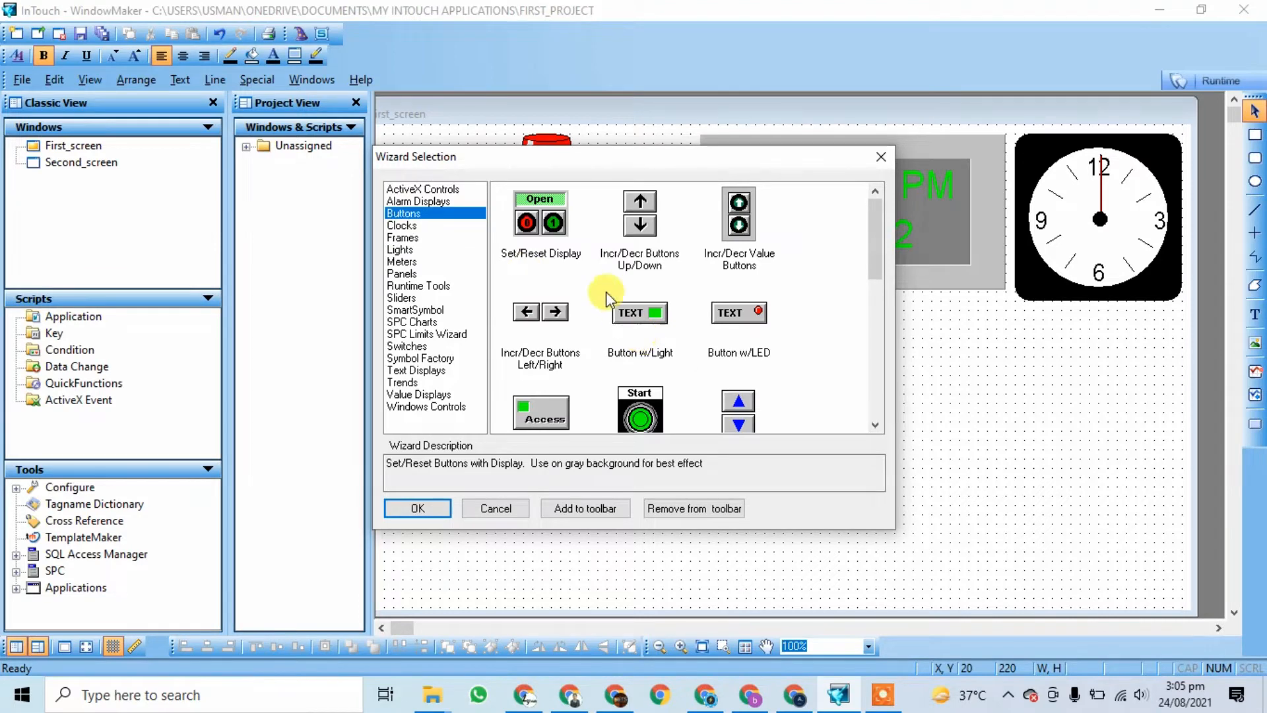
pyautogui.click(538, 213)
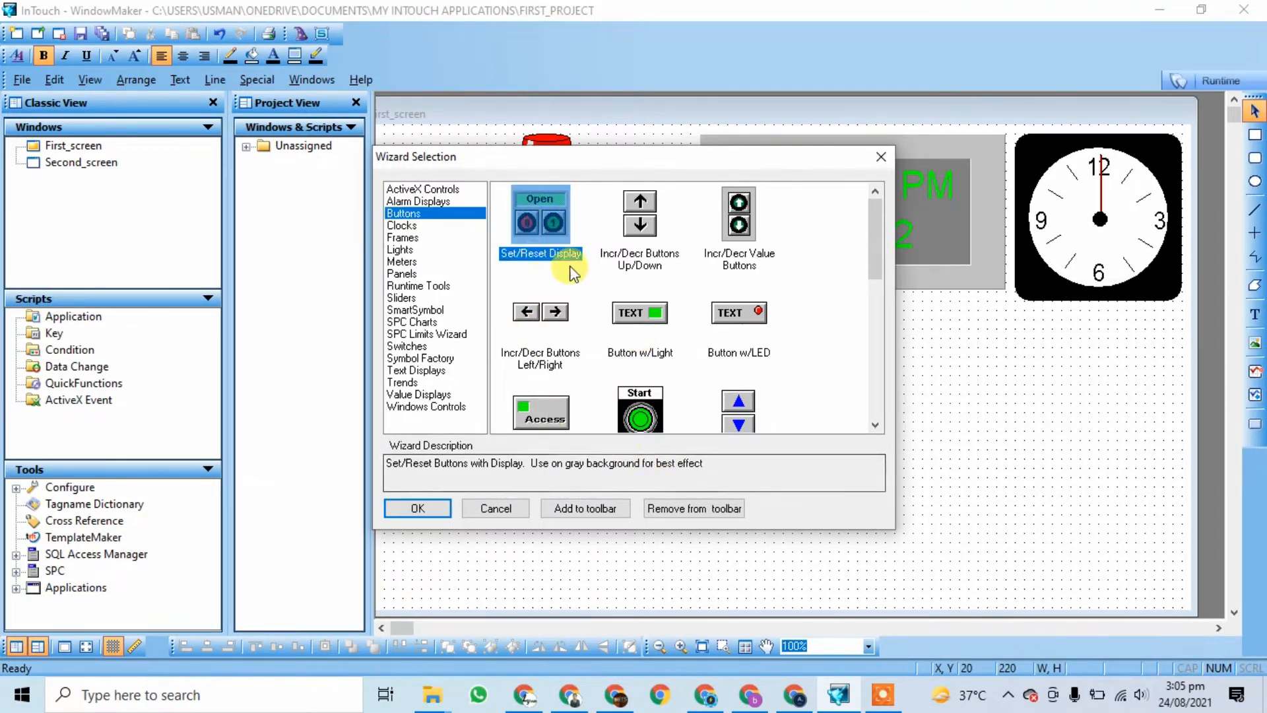
pyautogui.click(418, 507)
# Step: Place the Set/Reset Display, enlarge it, and move it below the red lamp
pyautogui.click(578, 375)
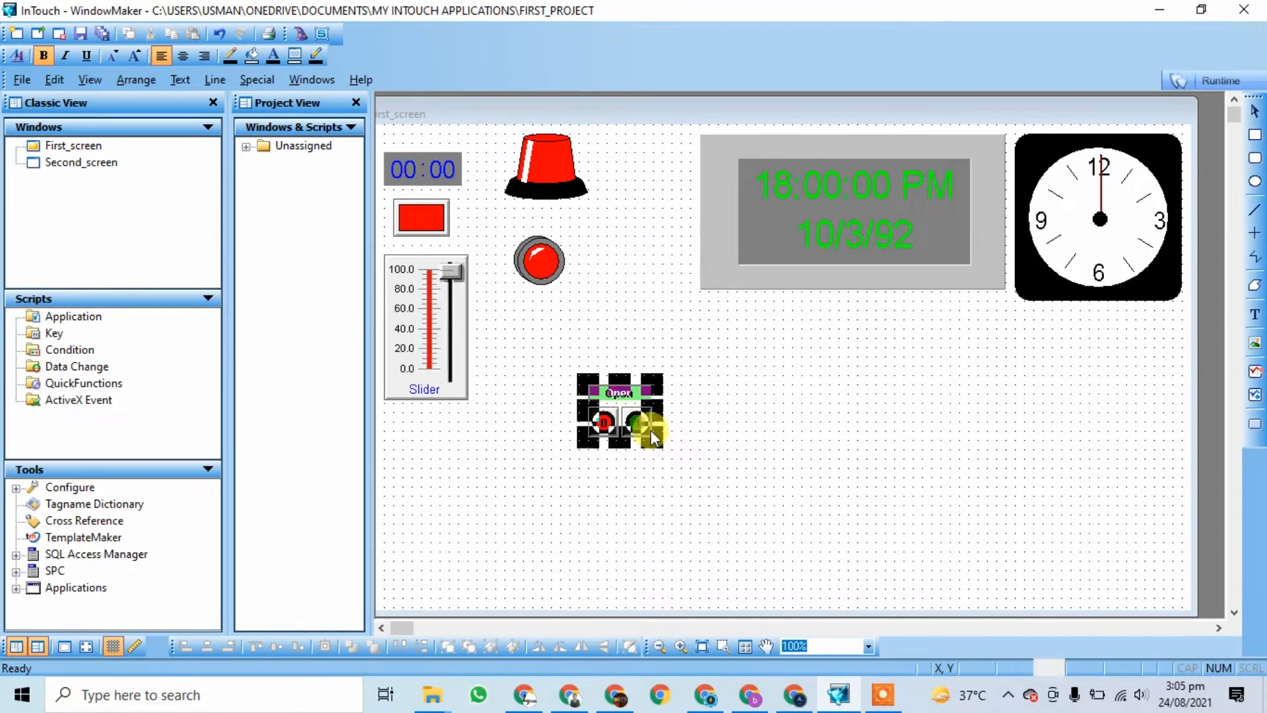
pyautogui.moveTo(655, 444); pyautogui.dragTo(749, 515)
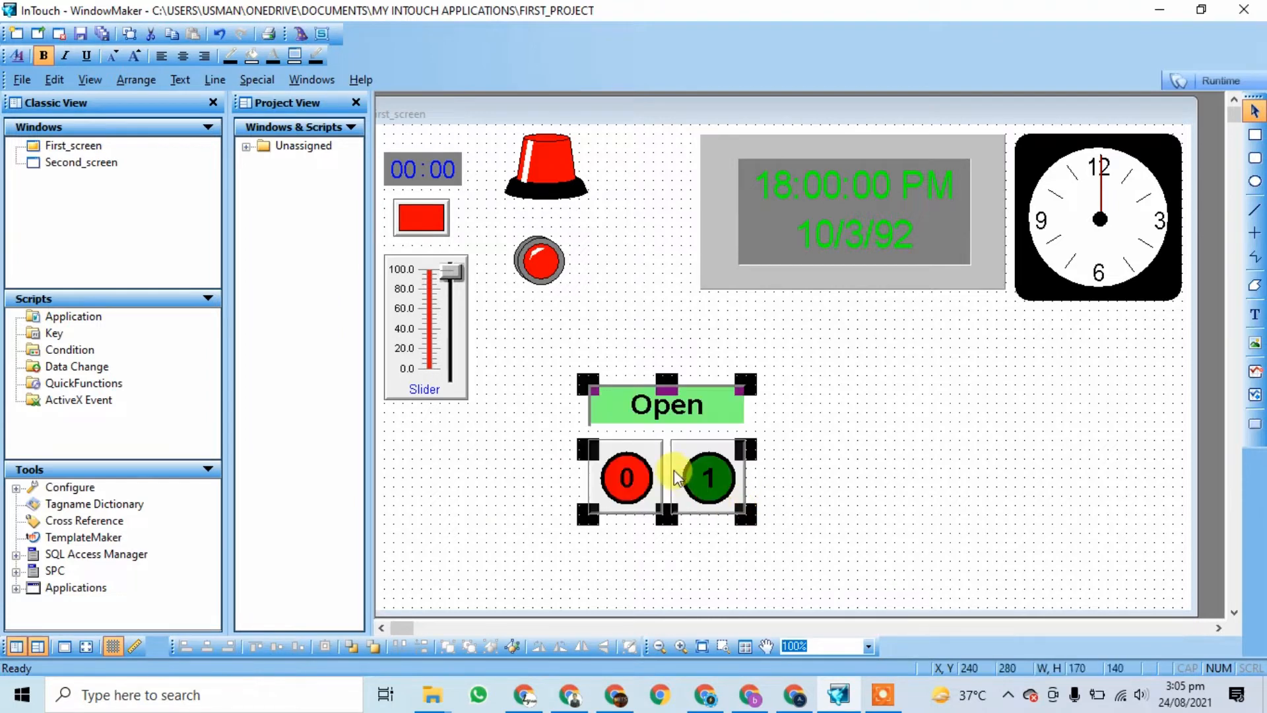
pyautogui.moveTo(675, 470); pyautogui.dragTo(592, 398)
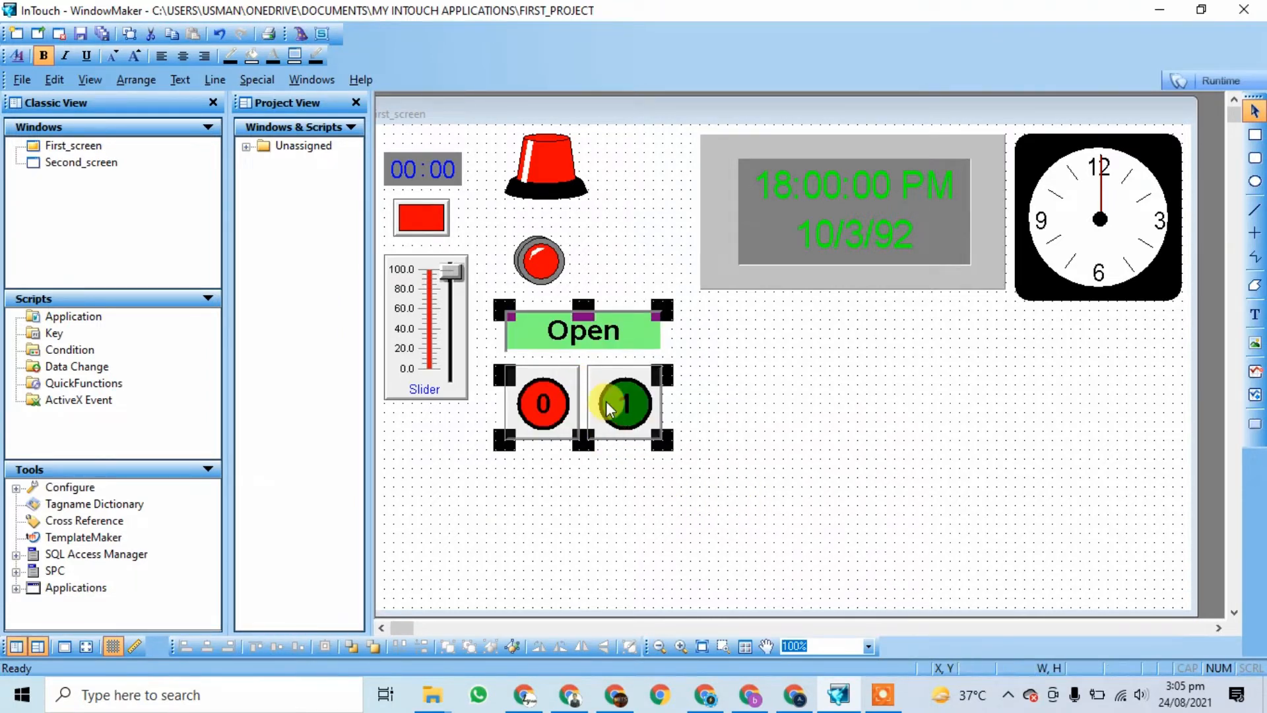
# Step: Set the Set/Reset Display's tagname to on, keeping dark green Set colour and Closed/Open messages
pyautogui.doubleClick(598, 375)
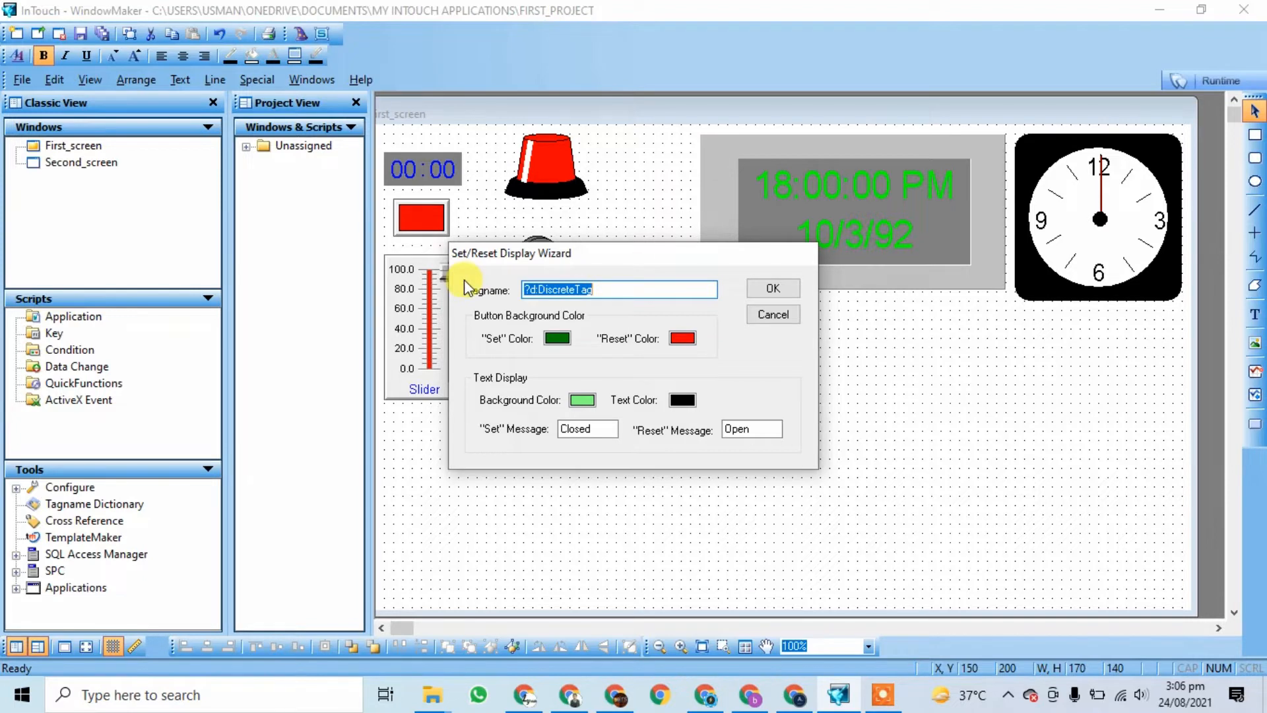
pyautogui.write('on')
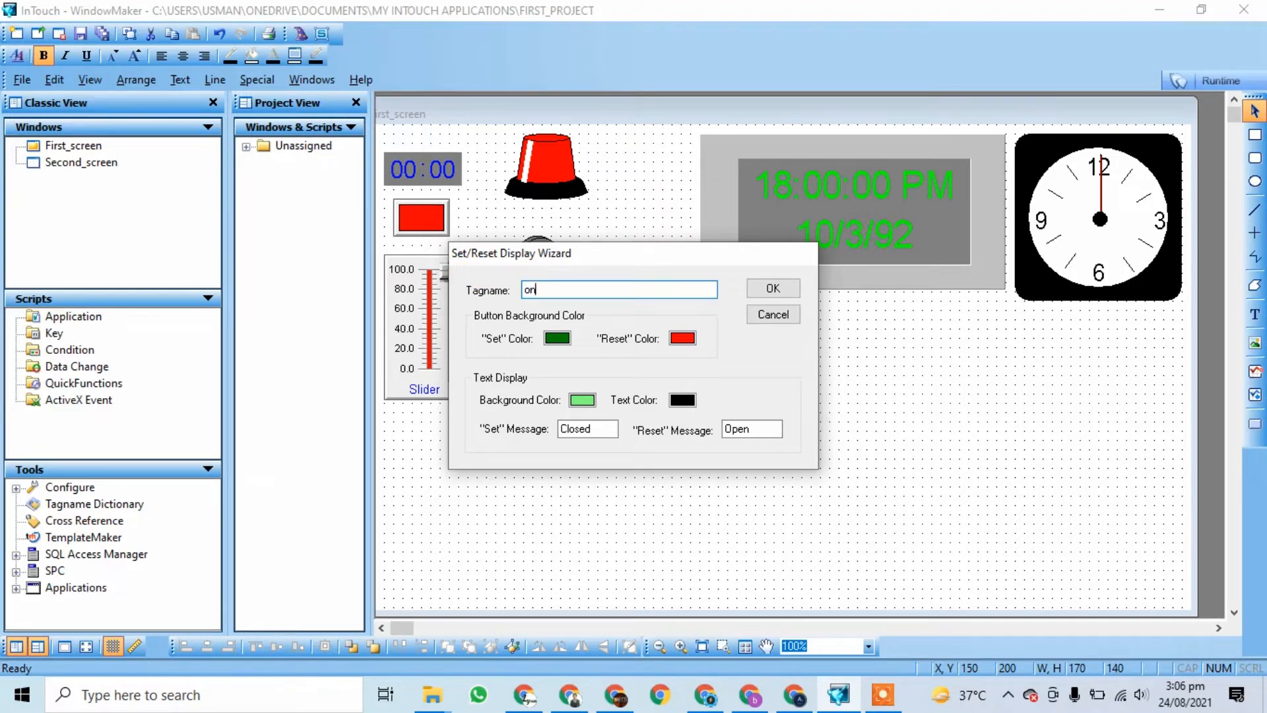
pyautogui.click(560, 338)
pyautogui.click(560, 338)
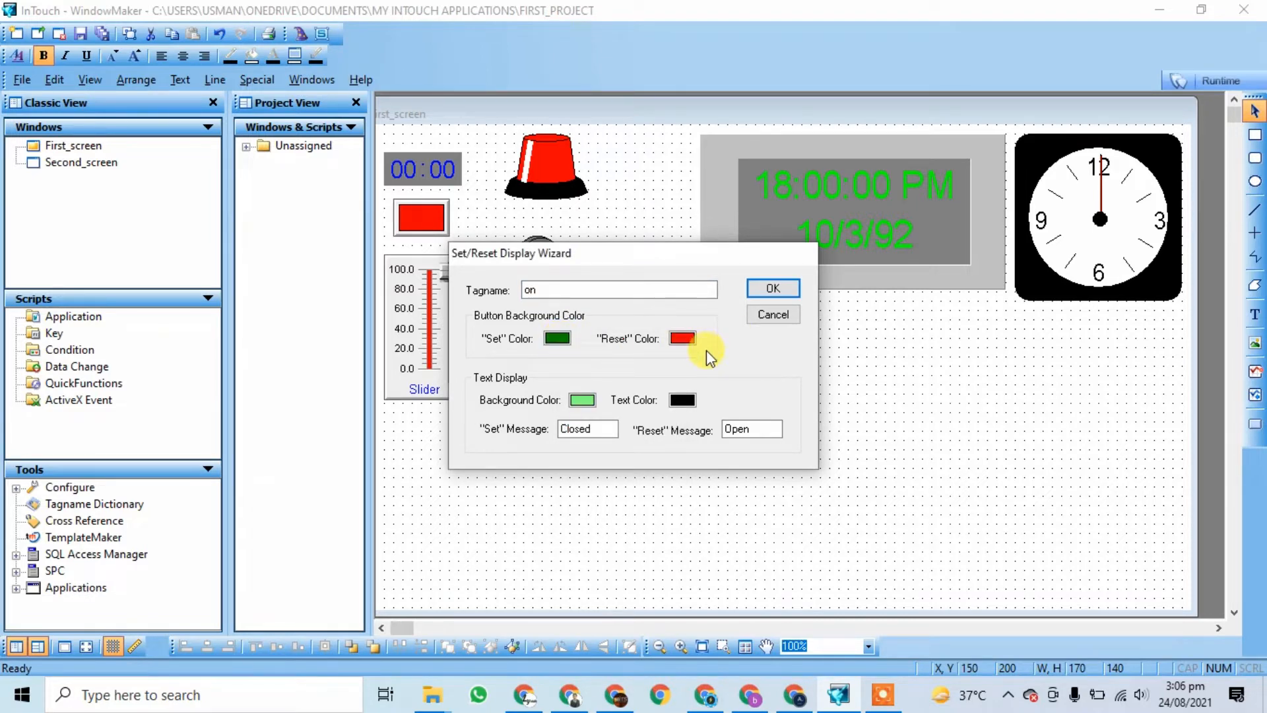
pyautogui.moveTo(635, 253); pyautogui.dragTo(947, 347)
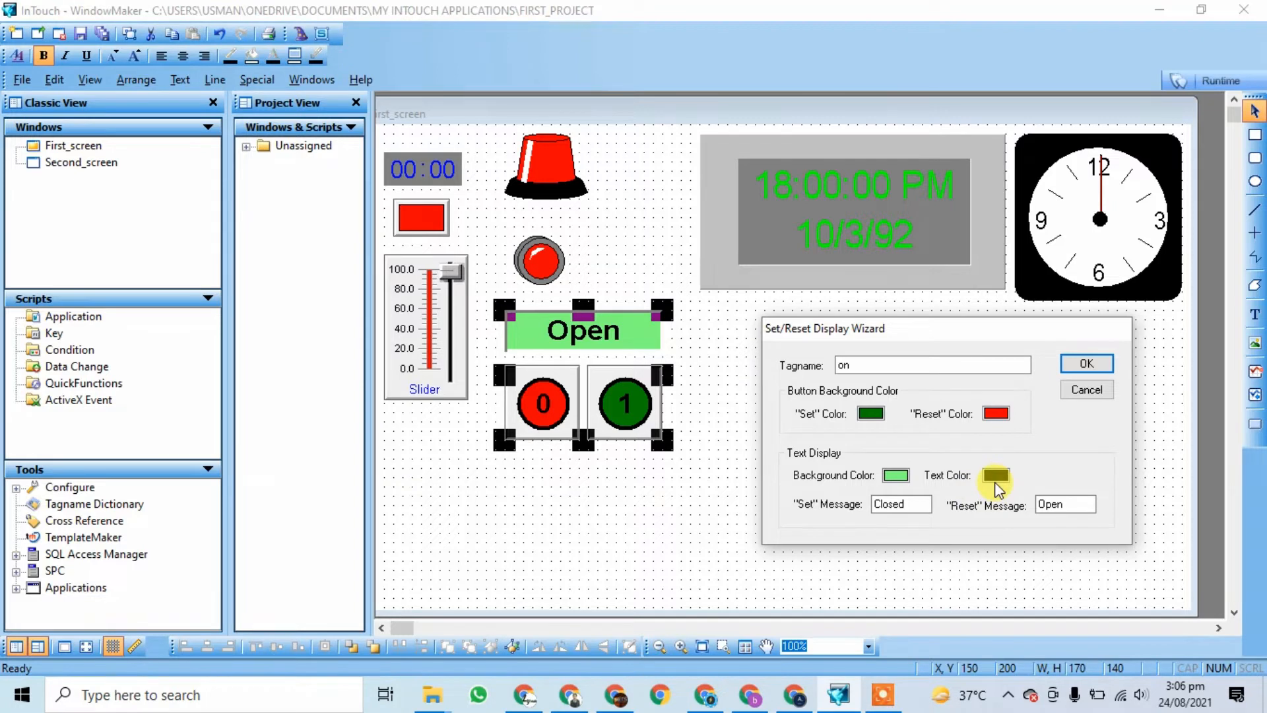
pyautogui.click(1083, 505)
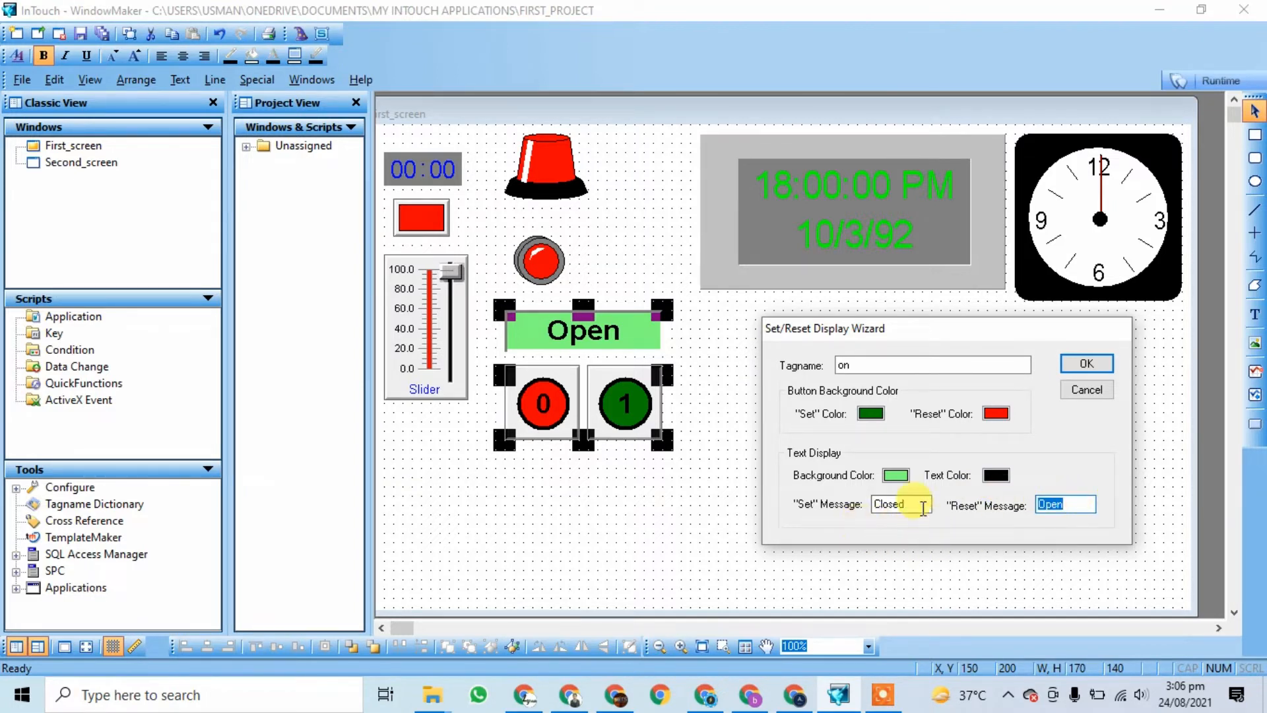
pyautogui.click(1081, 365)
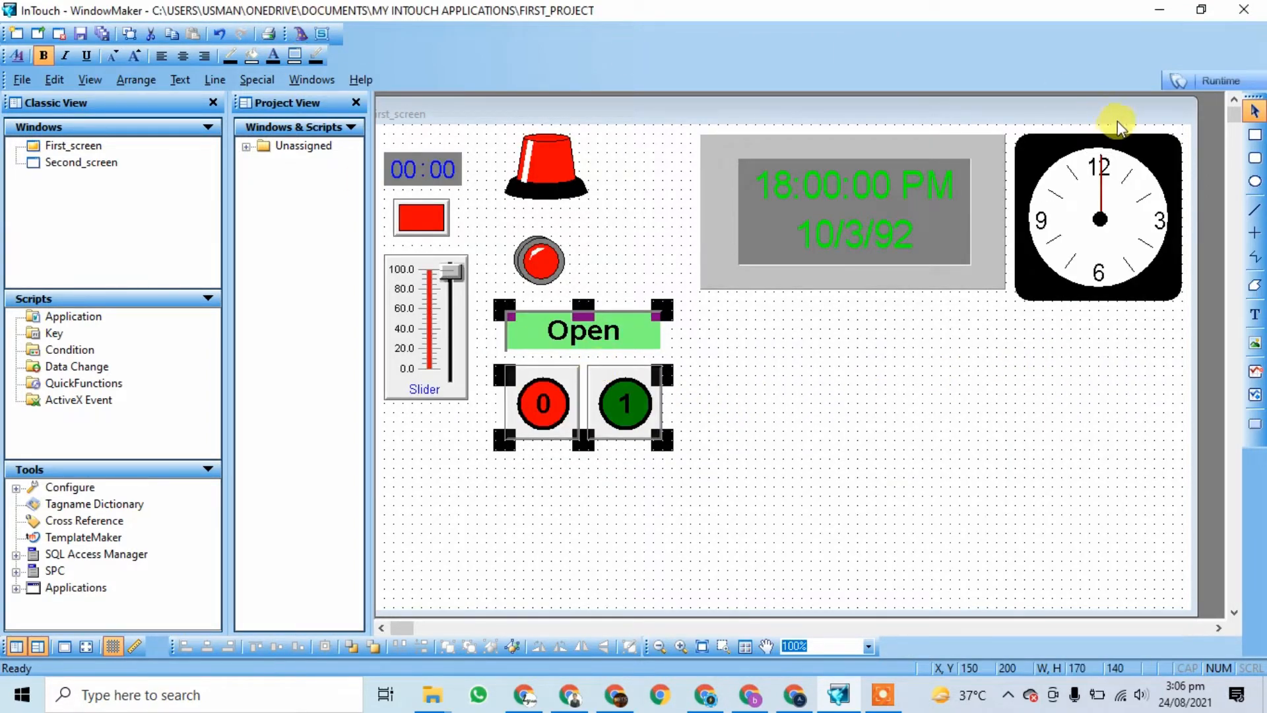
# Step: Run First_screen, toggle the 1 and 0 buttons three times between green Closed and red Open, then close WindowViewer
pyautogui.click(1215, 80)
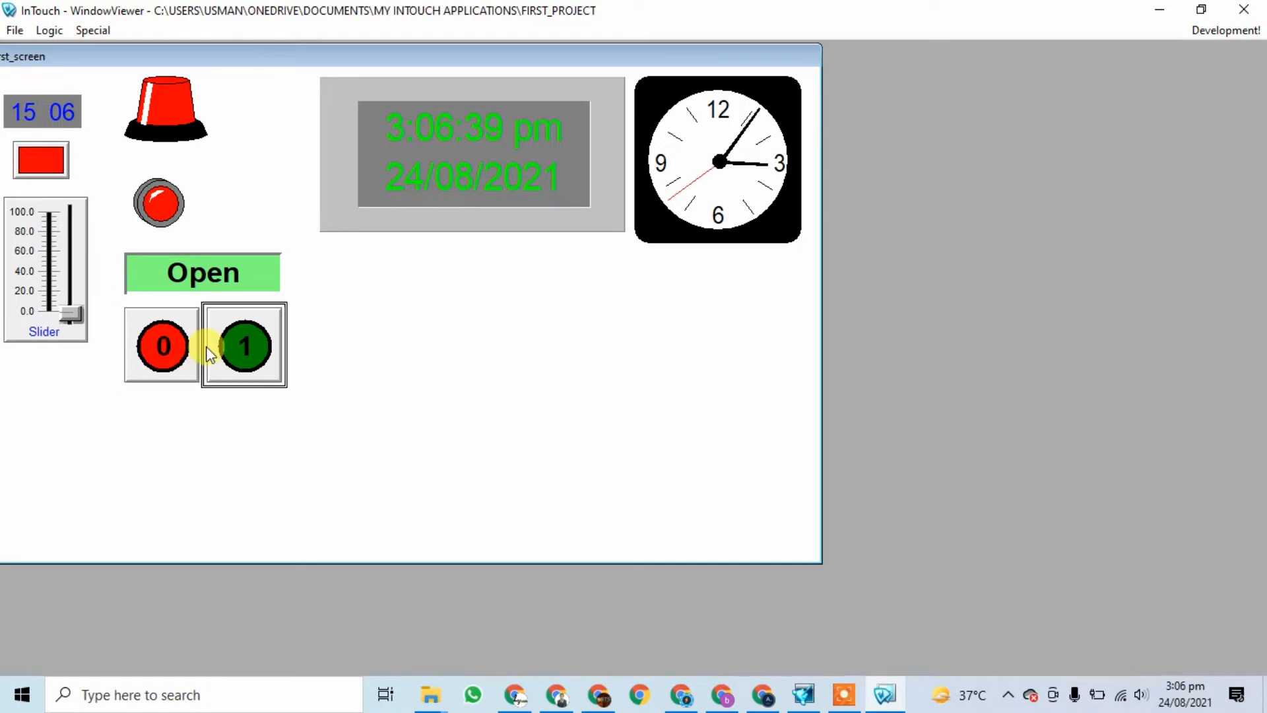
pyautogui.click(243, 350)
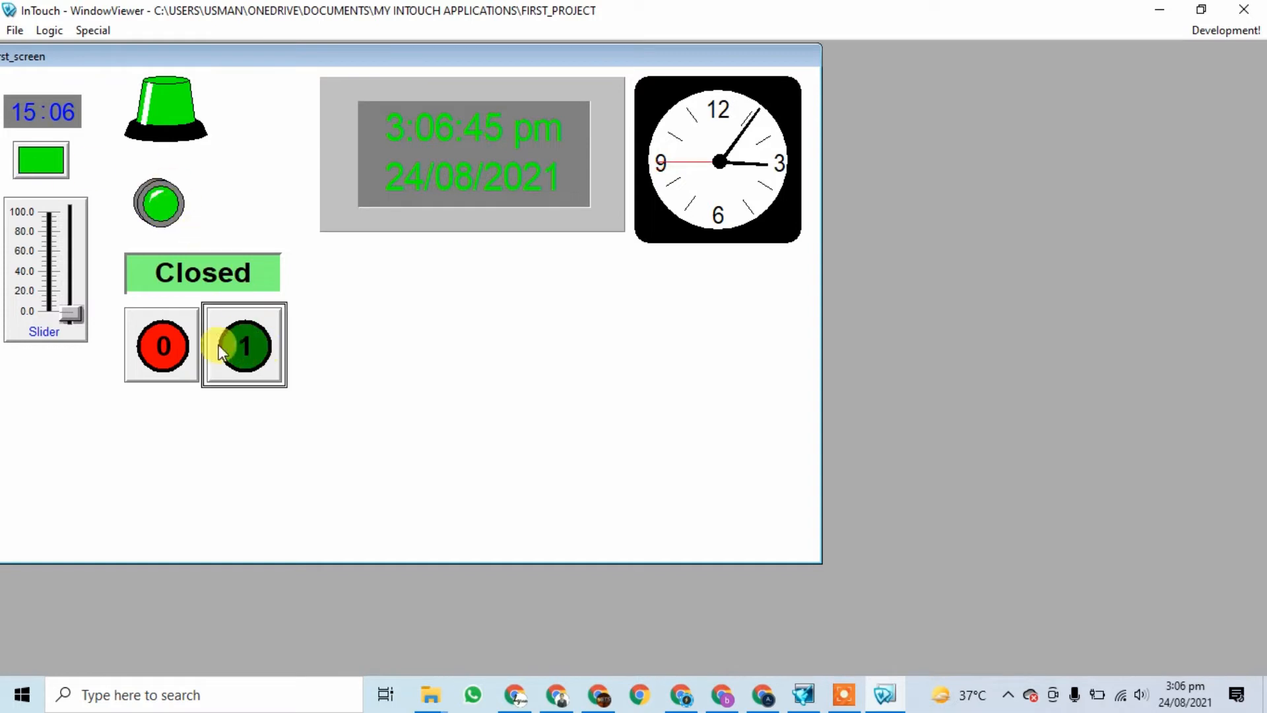
pyautogui.click(157, 350)
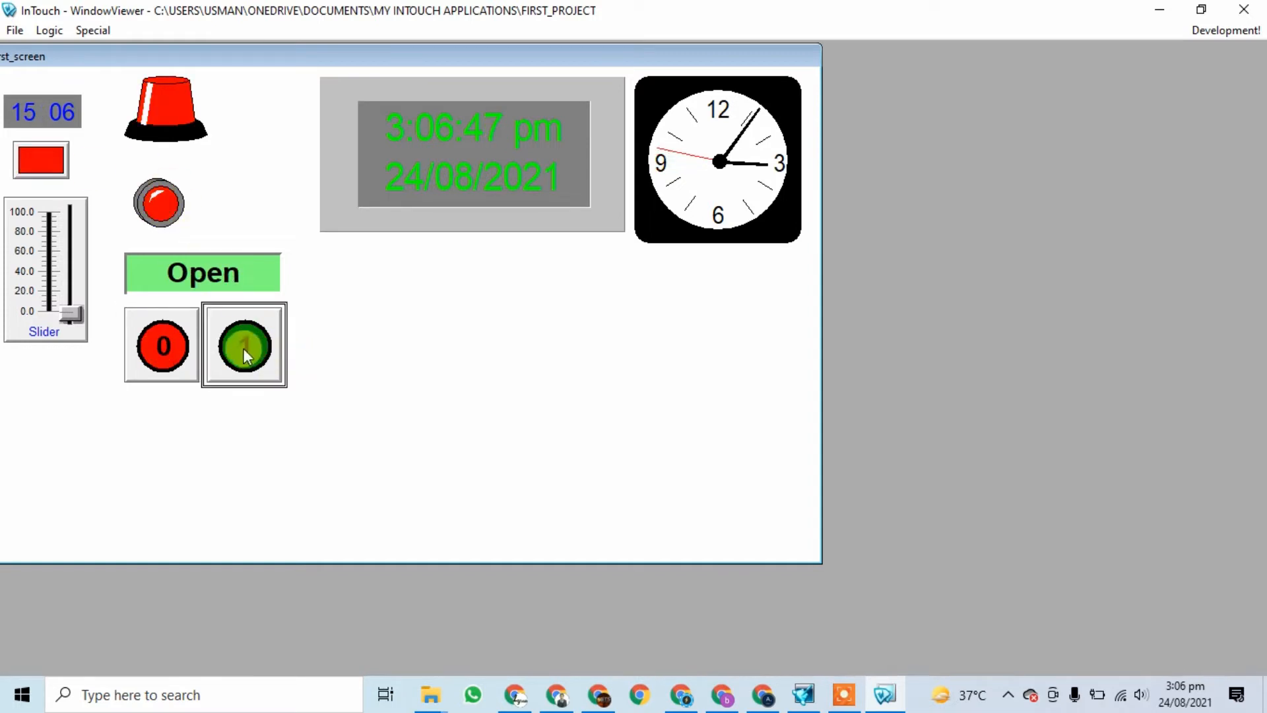
pyautogui.click(243, 346)
pyautogui.click(183, 344)
pyautogui.click(254, 341)
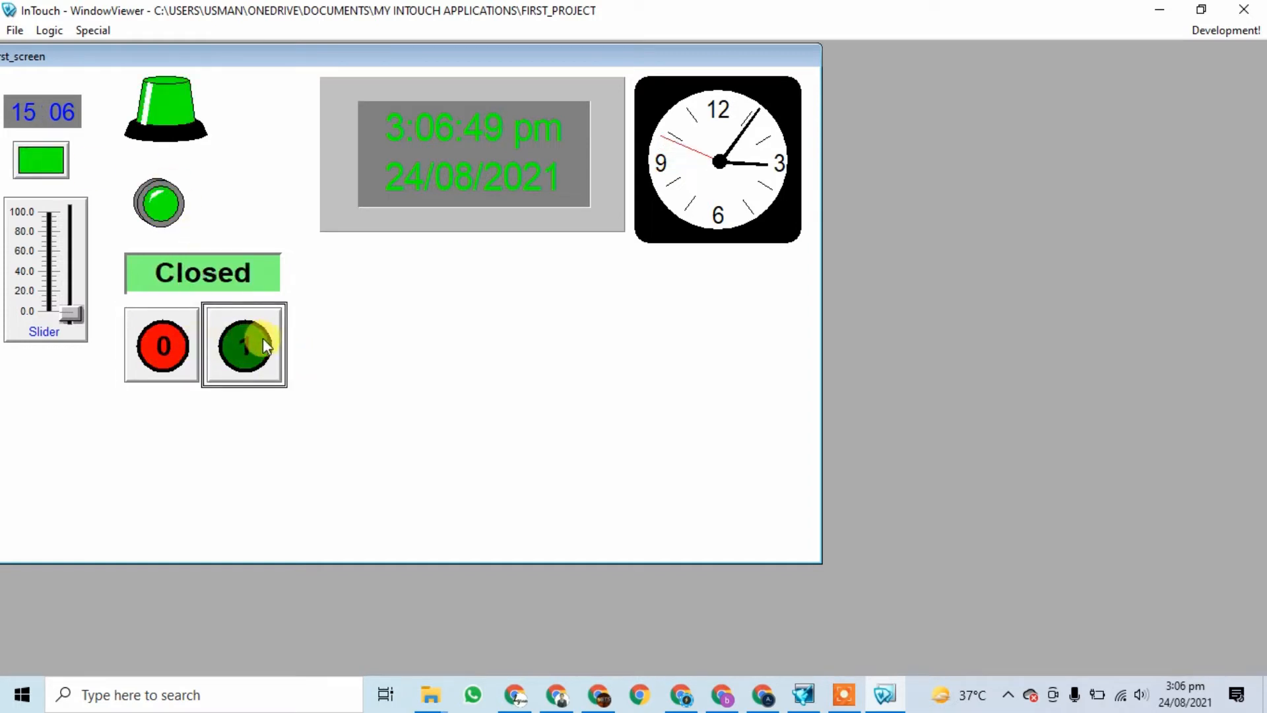
pyautogui.click(184, 347)
pyautogui.click(1244, 10)
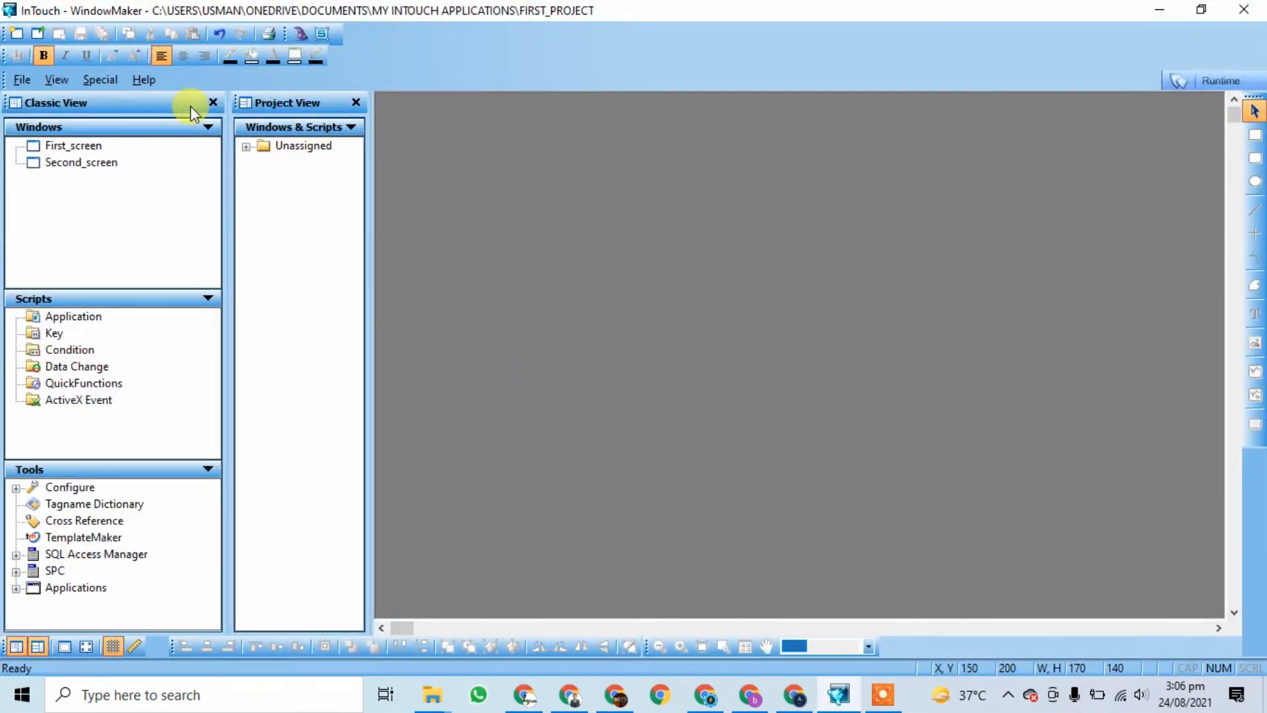
# Step: Reopen First_screen and browse the Buttons category in the Wizard Selection dialog
pyautogui.doubleClick(62, 147)
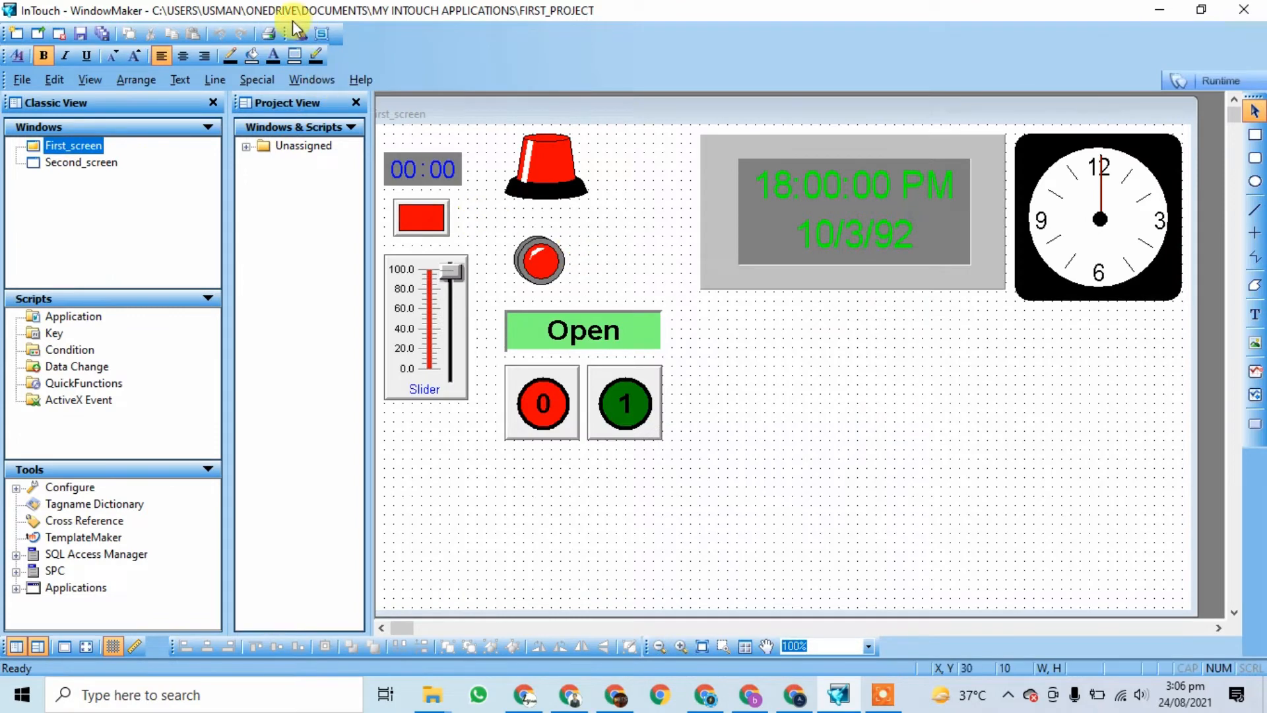
pyautogui.click(299, 32)
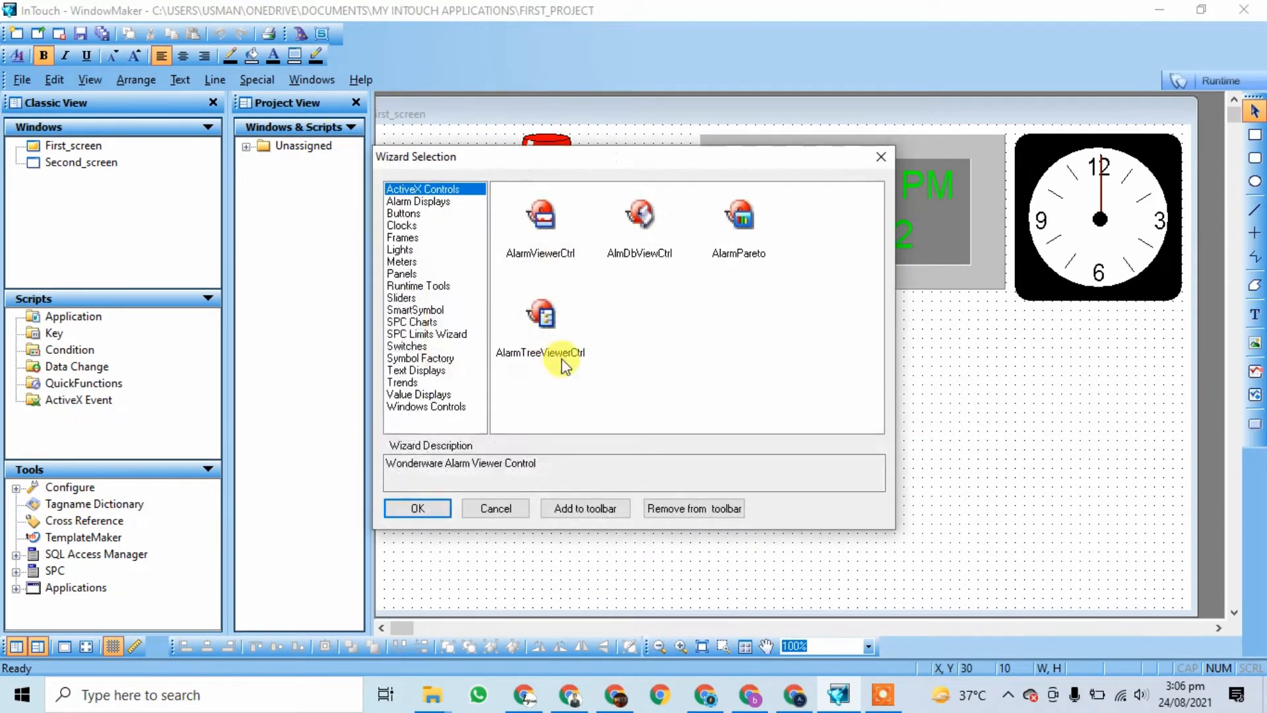
pyautogui.click(404, 214)
pyautogui.scroll(-3, 753, 338)
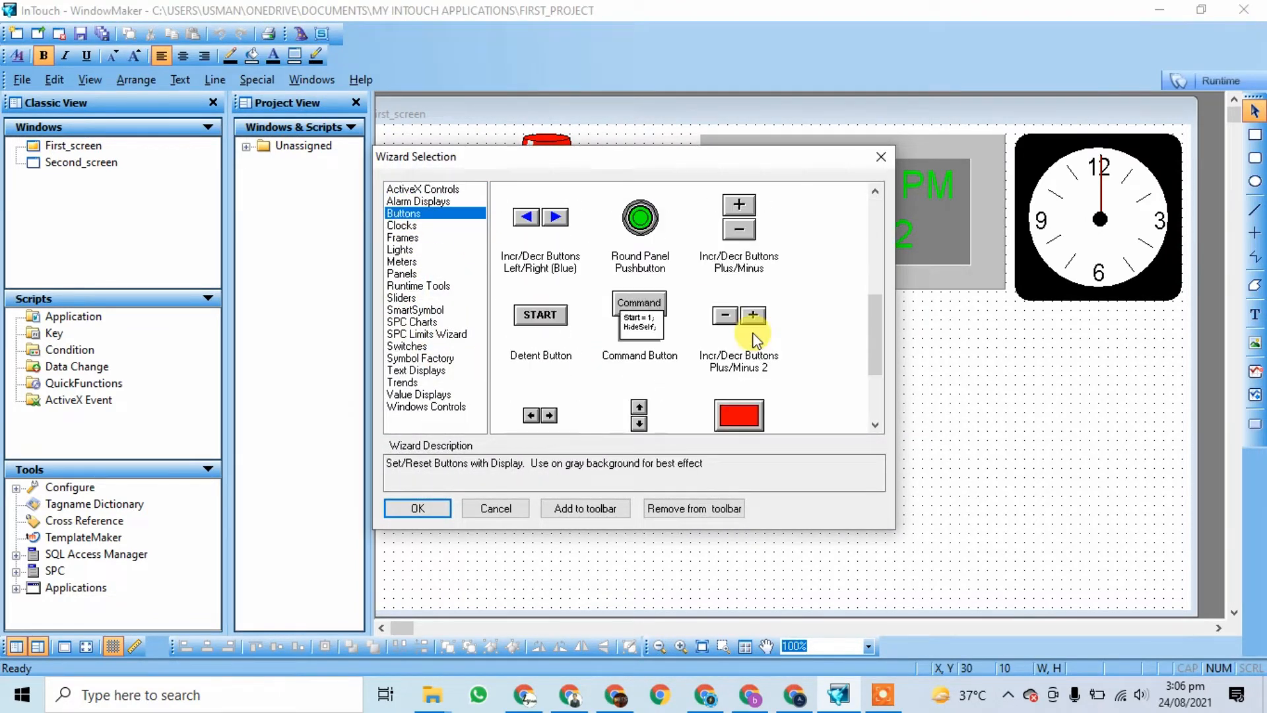
pyautogui.scroll(-2, 756, 335)
pyautogui.scroll(3, 686, 368)
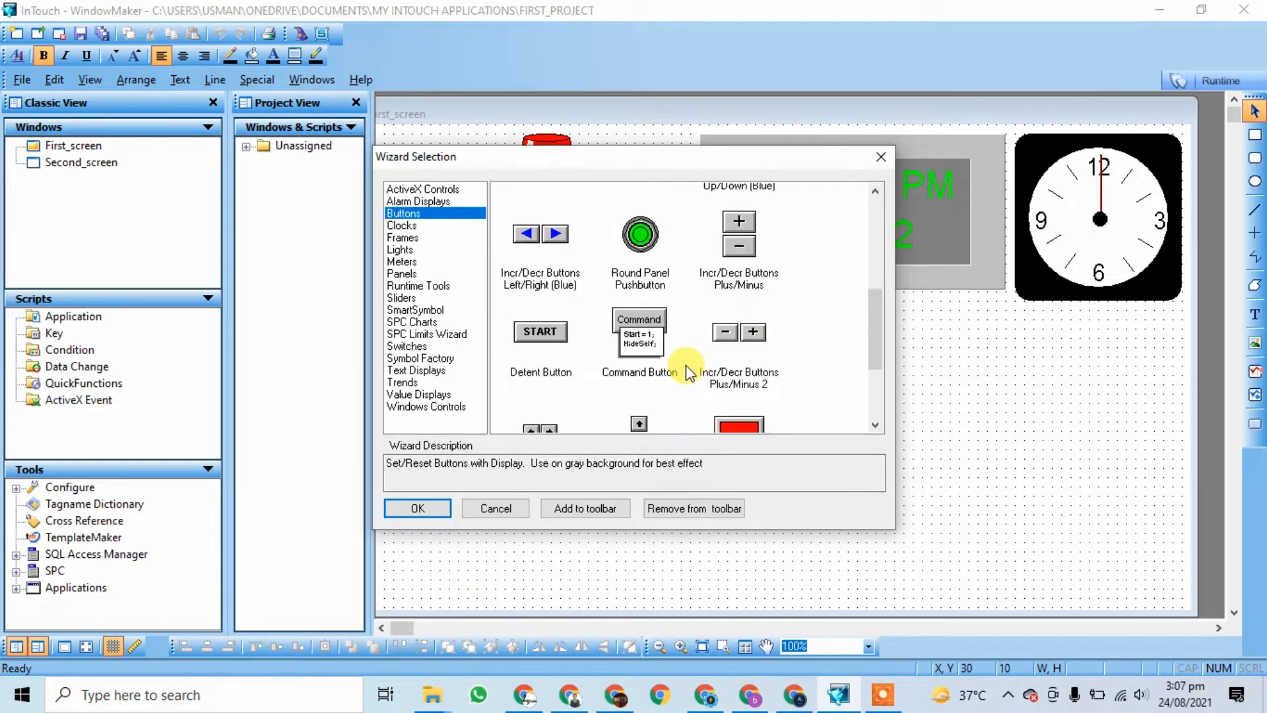
pyautogui.moveTo(633, 158); pyautogui.dragTo(904, 189)
pyautogui.scroll(1, 858, 324)
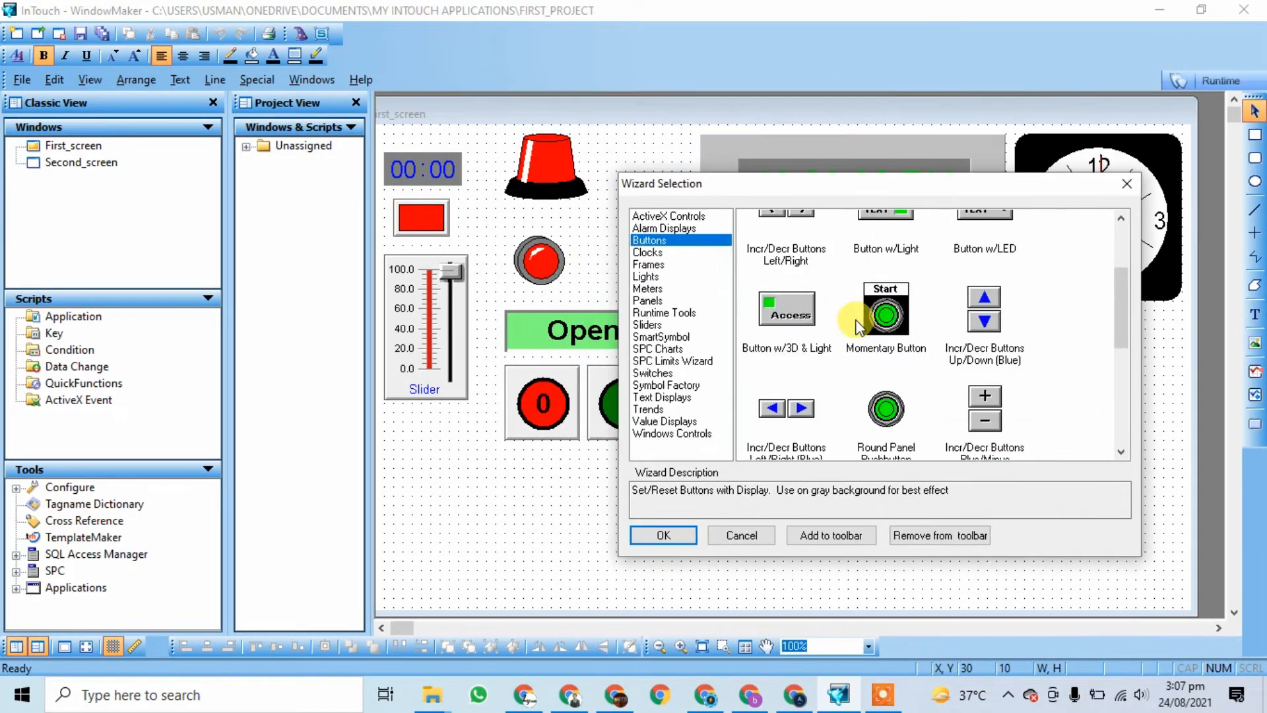
pyautogui.scroll(1, 858, 326)
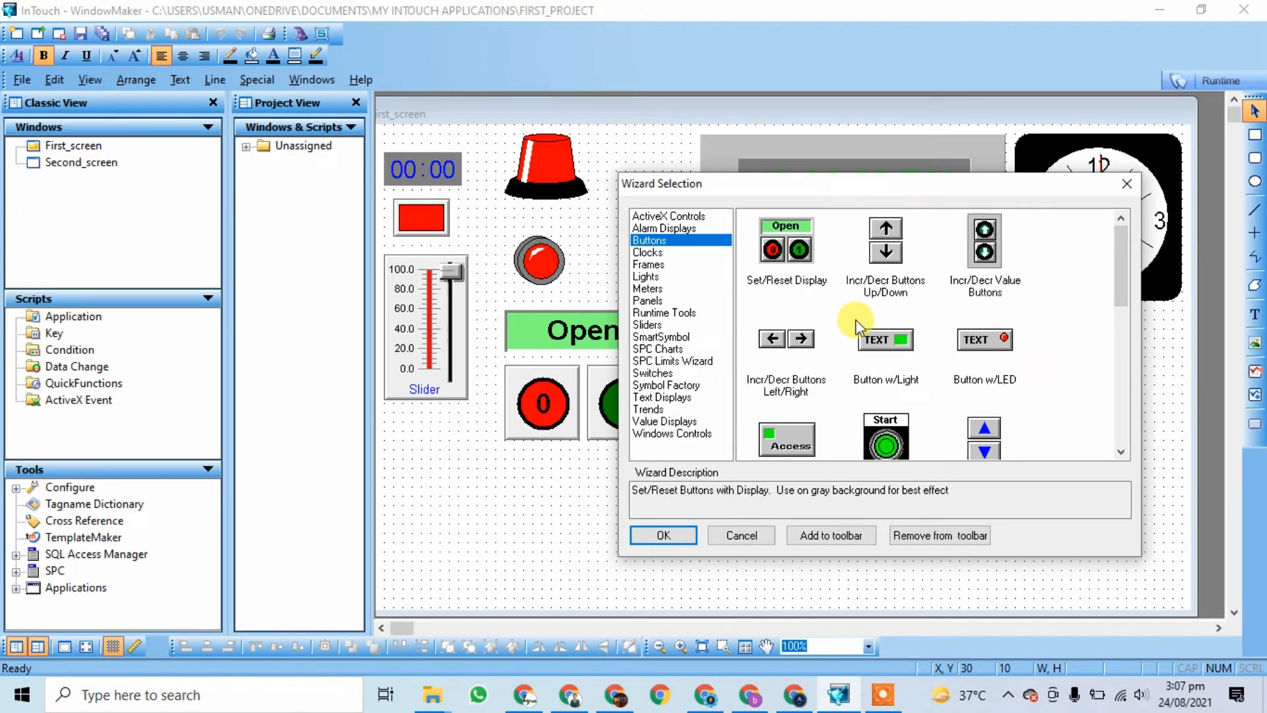
# Step: Choose the Button w/Light wizard and place it right of the Set/Reset Display
pyautogui.click(895, 352)
pyautogui.click(991, 343)
pyautogui.click(888, 346)
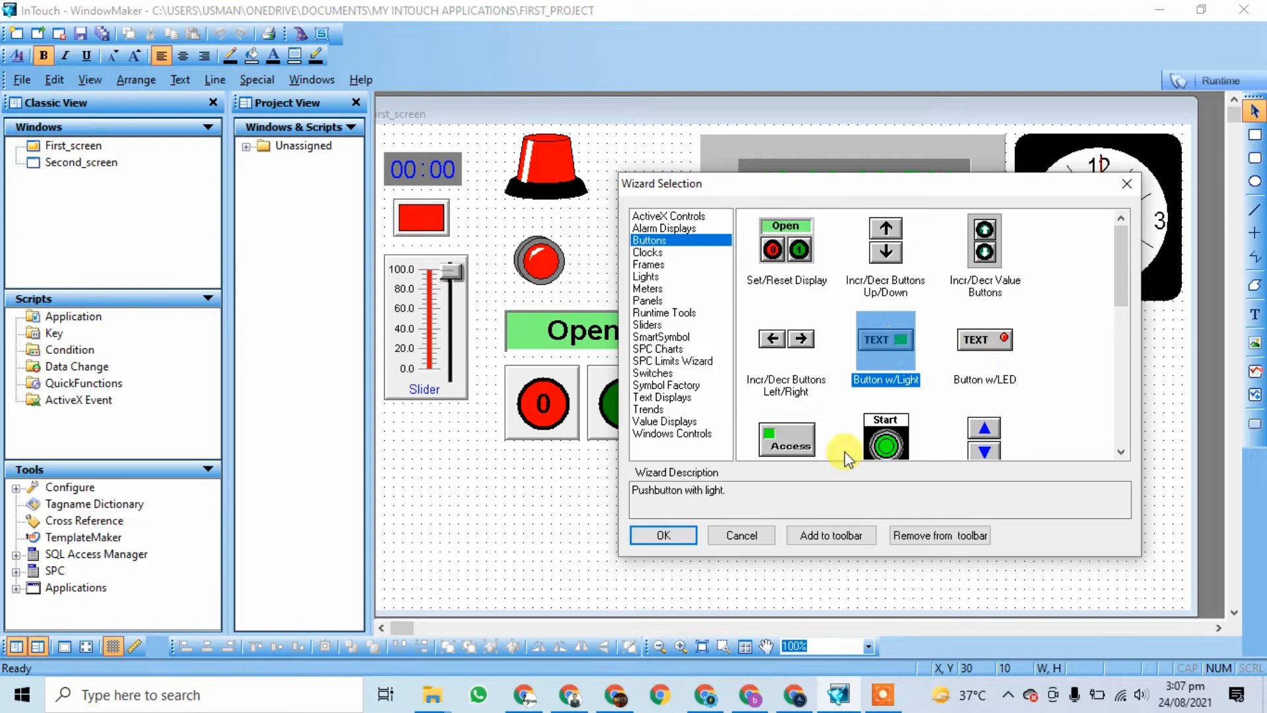
pyautogui.click(663, 535)
pyautogui.click(772, 360)
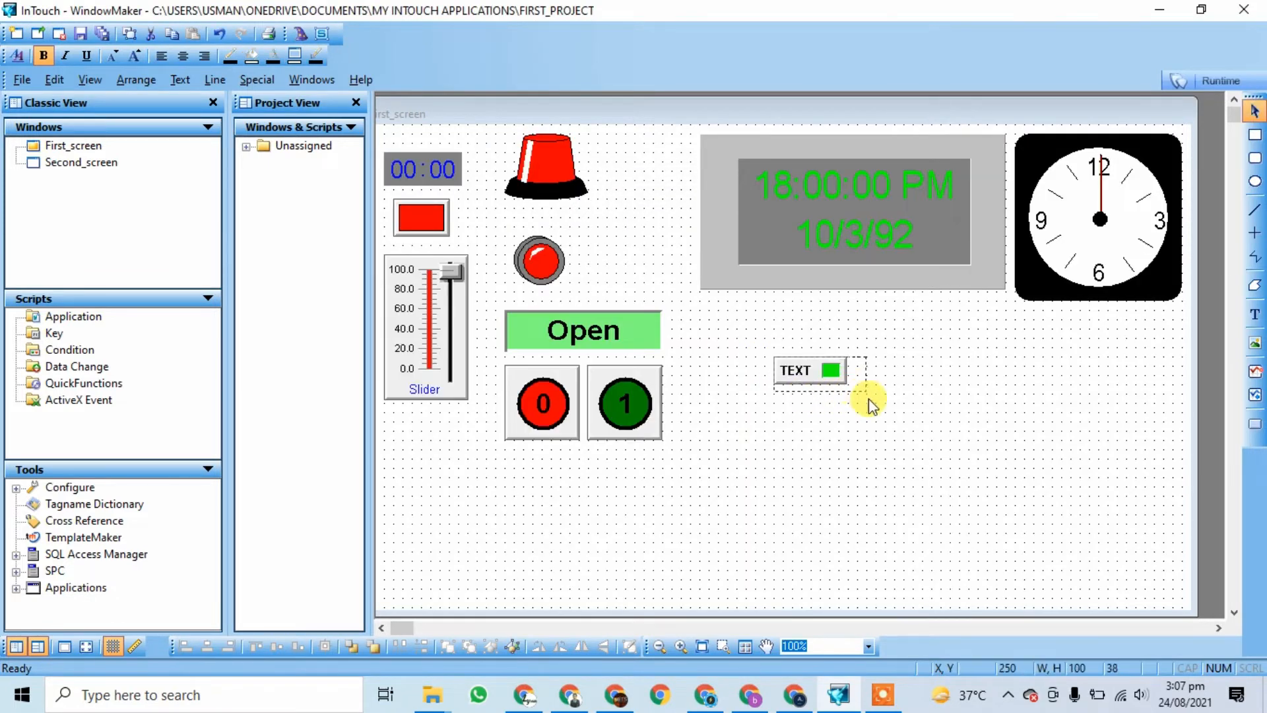
# Step: Size the light button to 140×53, give it tagname on and the label Lamp
pyautogui.moveTo(868, 399); pyautogui.dragTo(908, 454)
pyautogui.click(828, 447)
pyautogui.click(834, 401)
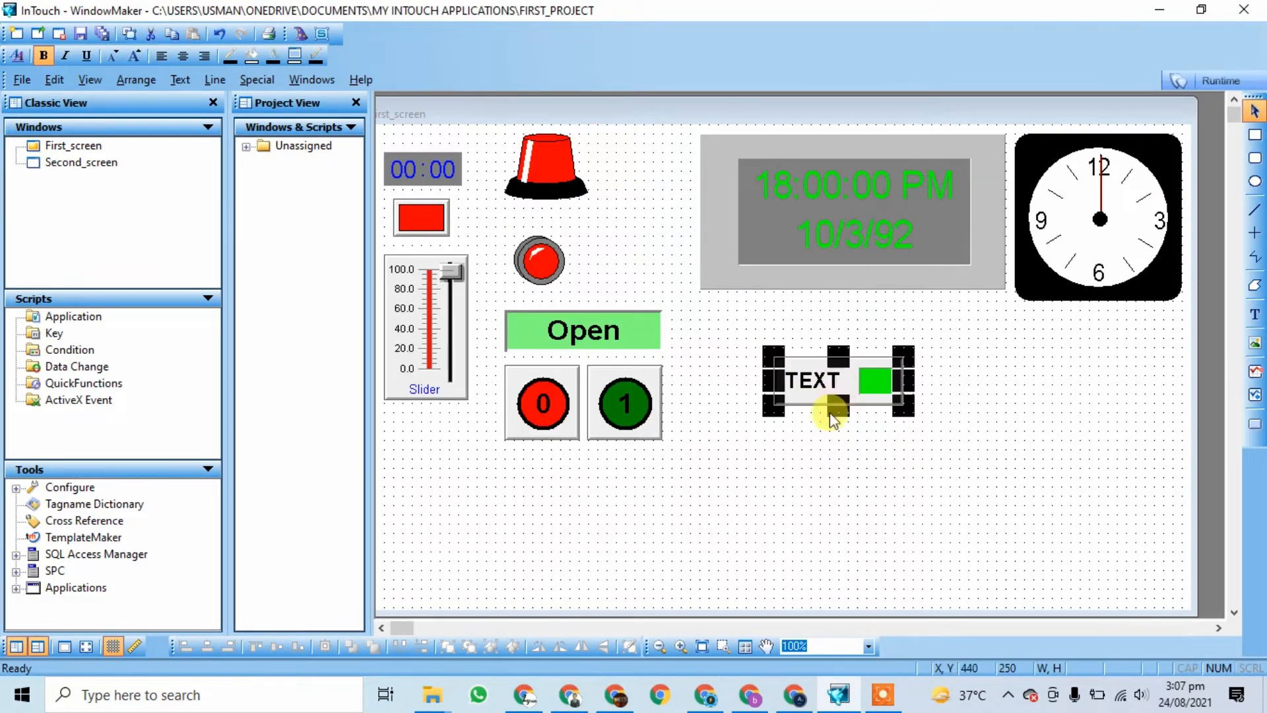
pyautogui.doubleClick(827, 380)
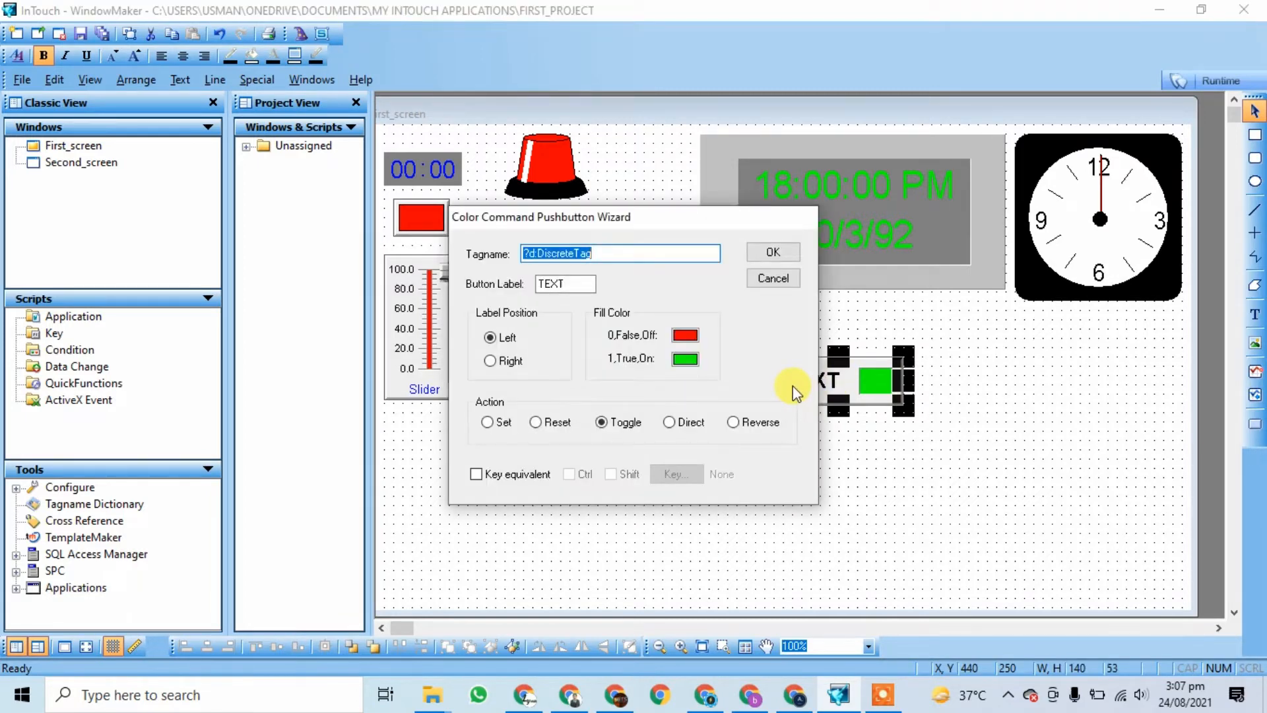
pyautogui.write('d')
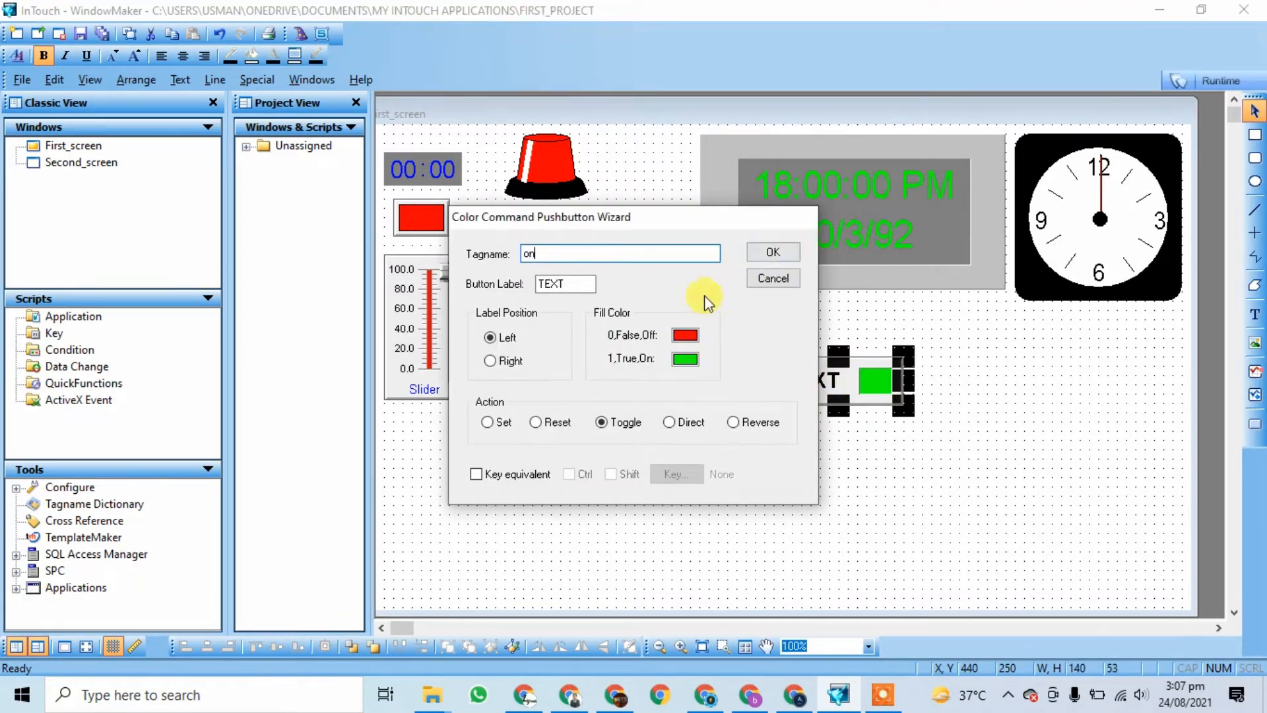
pyautogui.moveTo(645, 220); pyautogui.dragTo(490, 301)
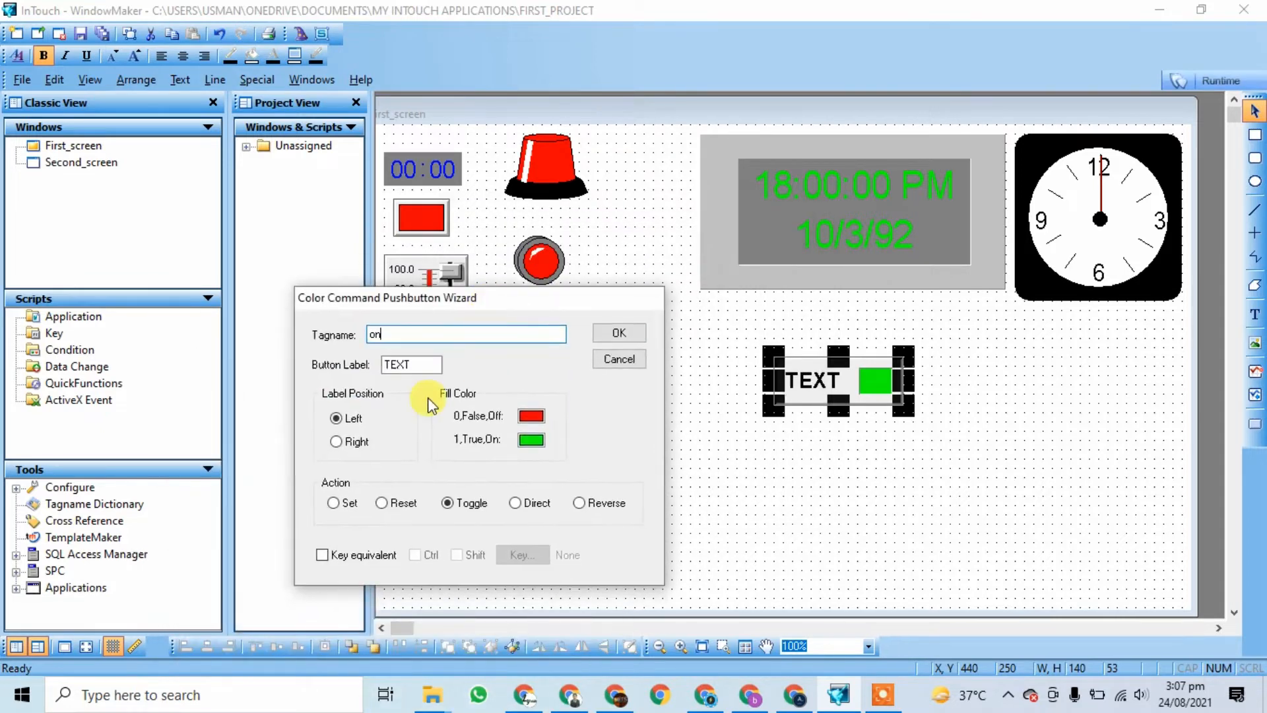
pyautogui.click(422, 364)
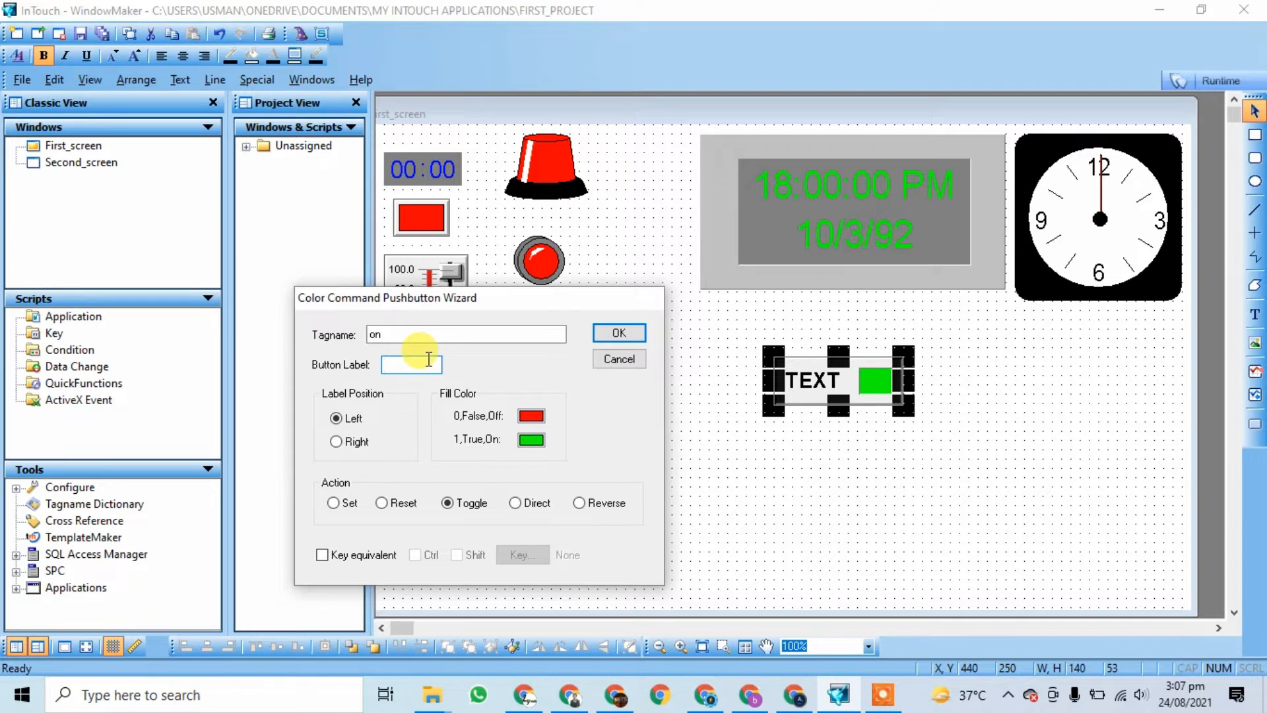
pyautogui.write('Lamp_on')
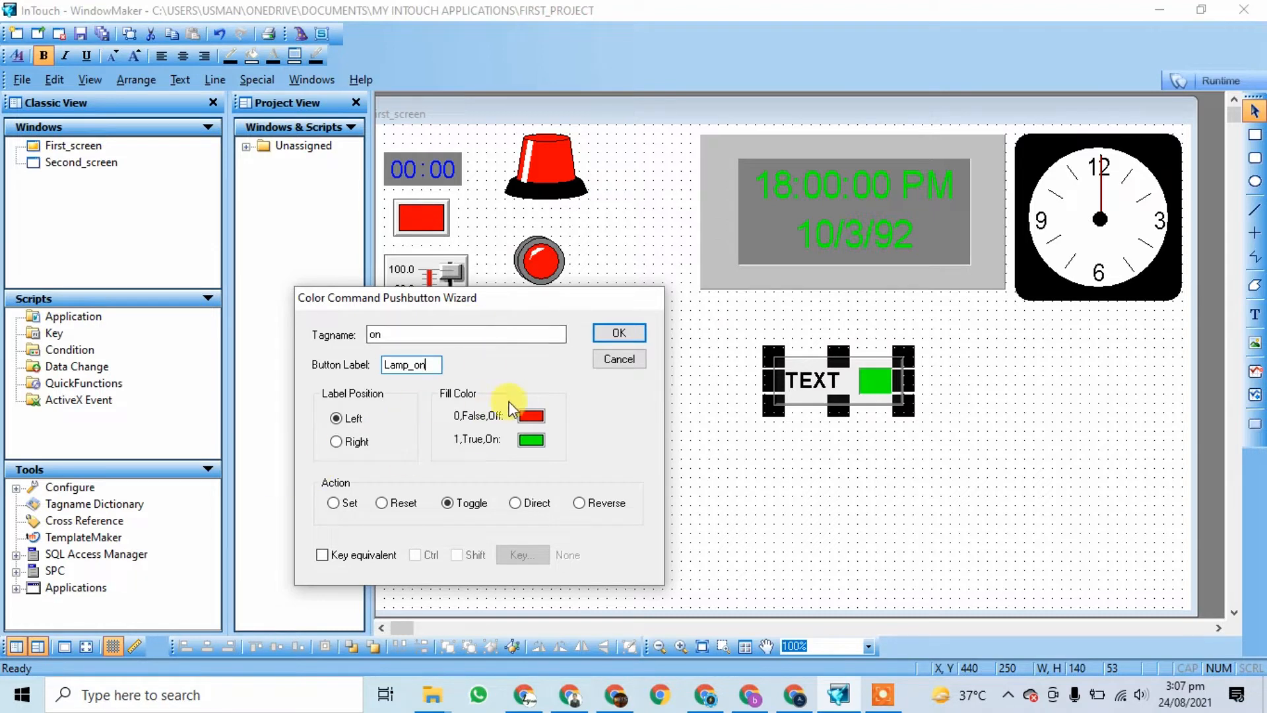
pyautogui.moveTo(495, 299); pyautogui.dragTo(441, 238)
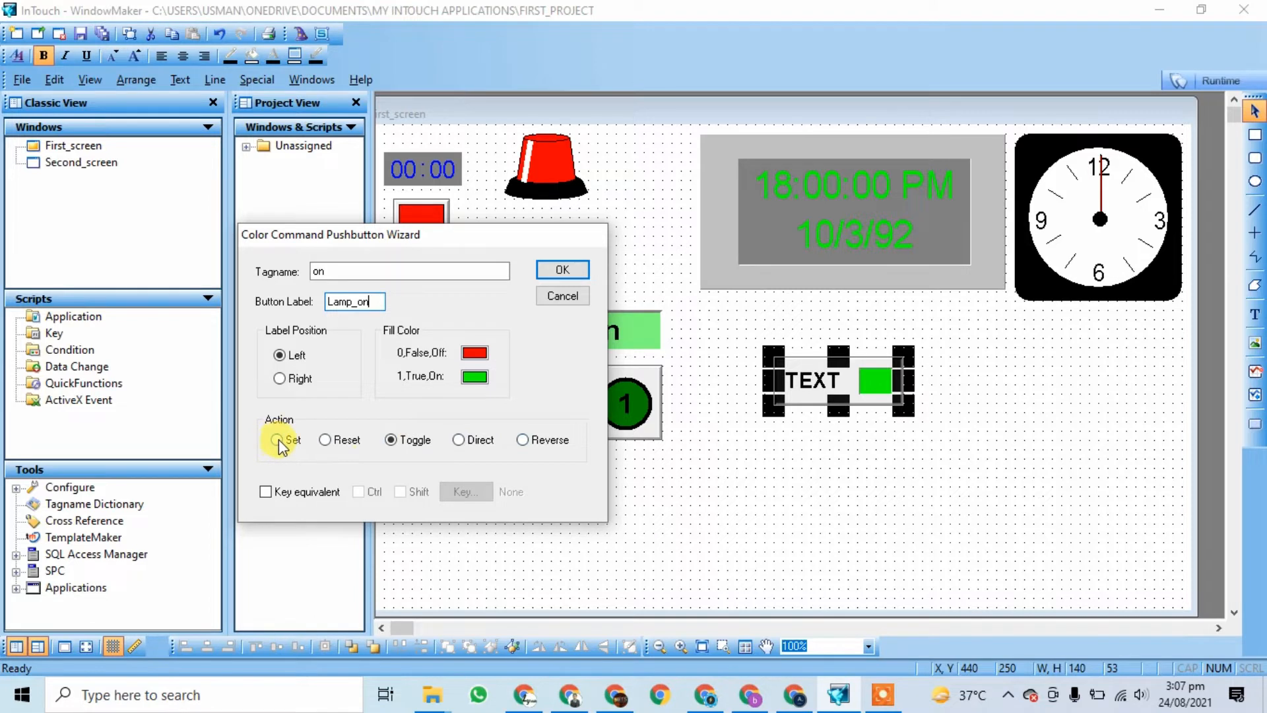
# Step: Set the button action to Toggle and apply the settings
pyautogui.click(336, 444)
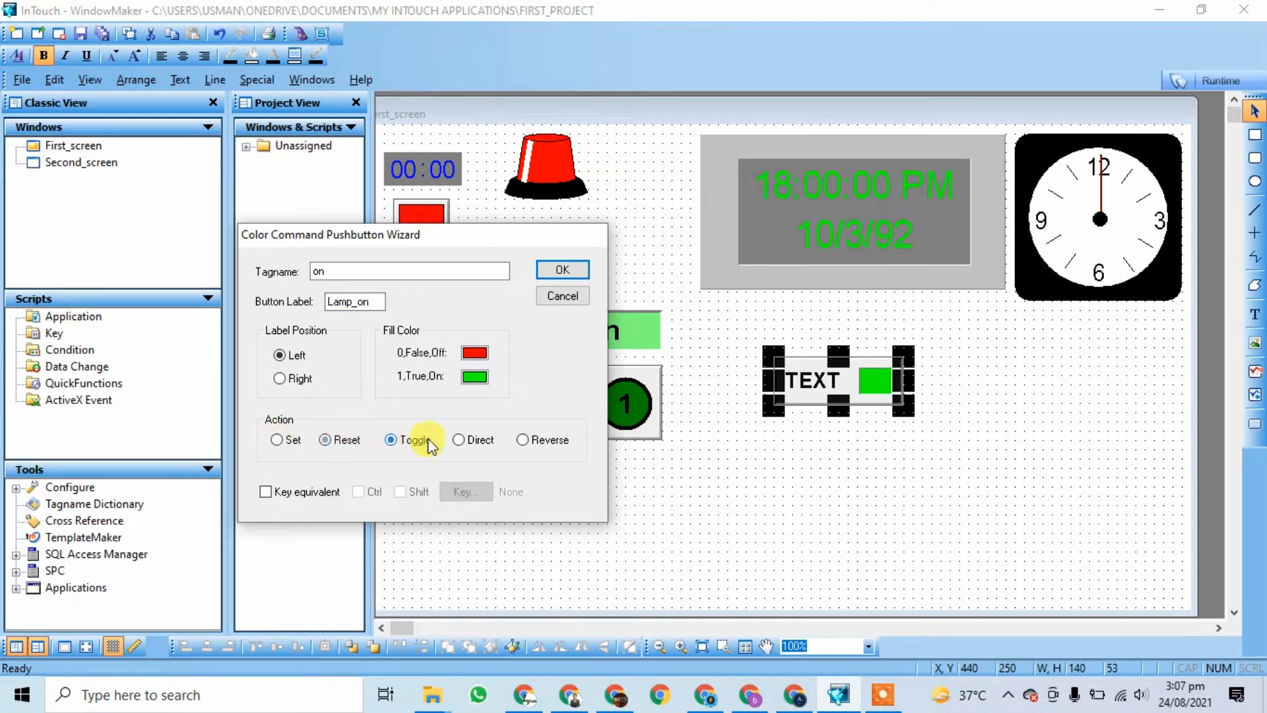
pyautogui.click(417, 440)
pyautogui.click(552, 441)
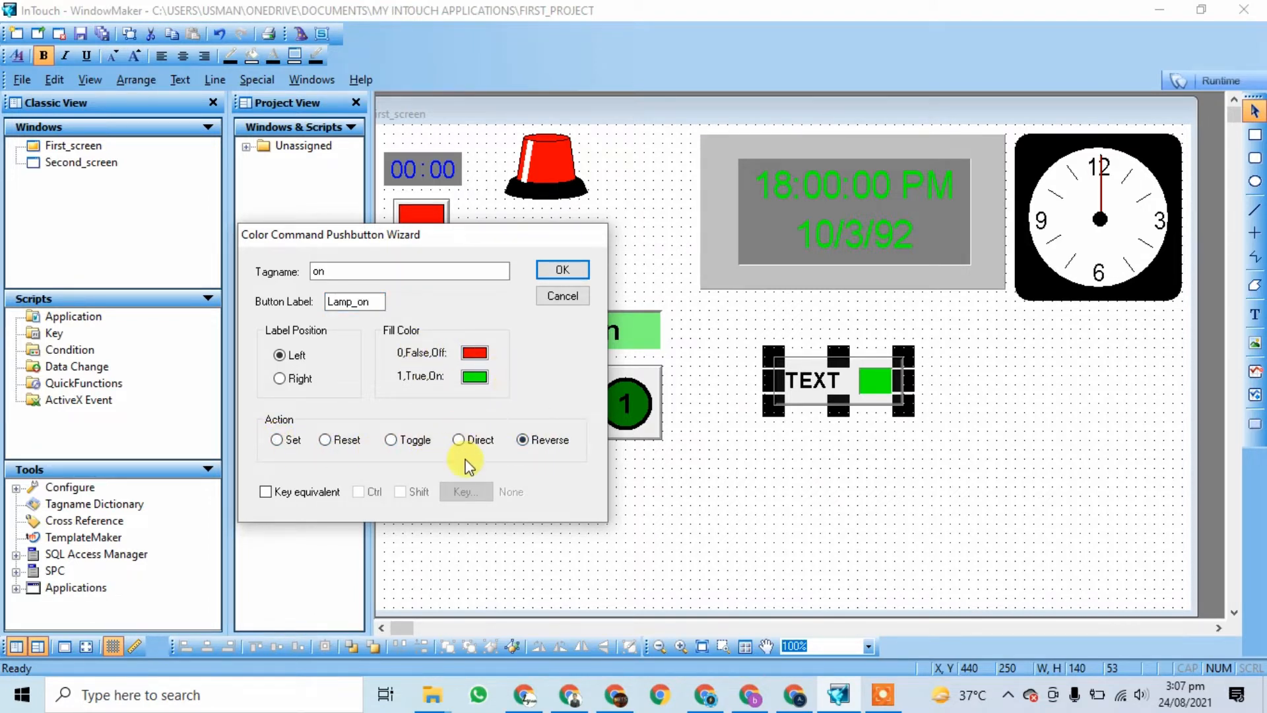
pyautogui.click(462, 441)
pyautogui.click(404, 440)
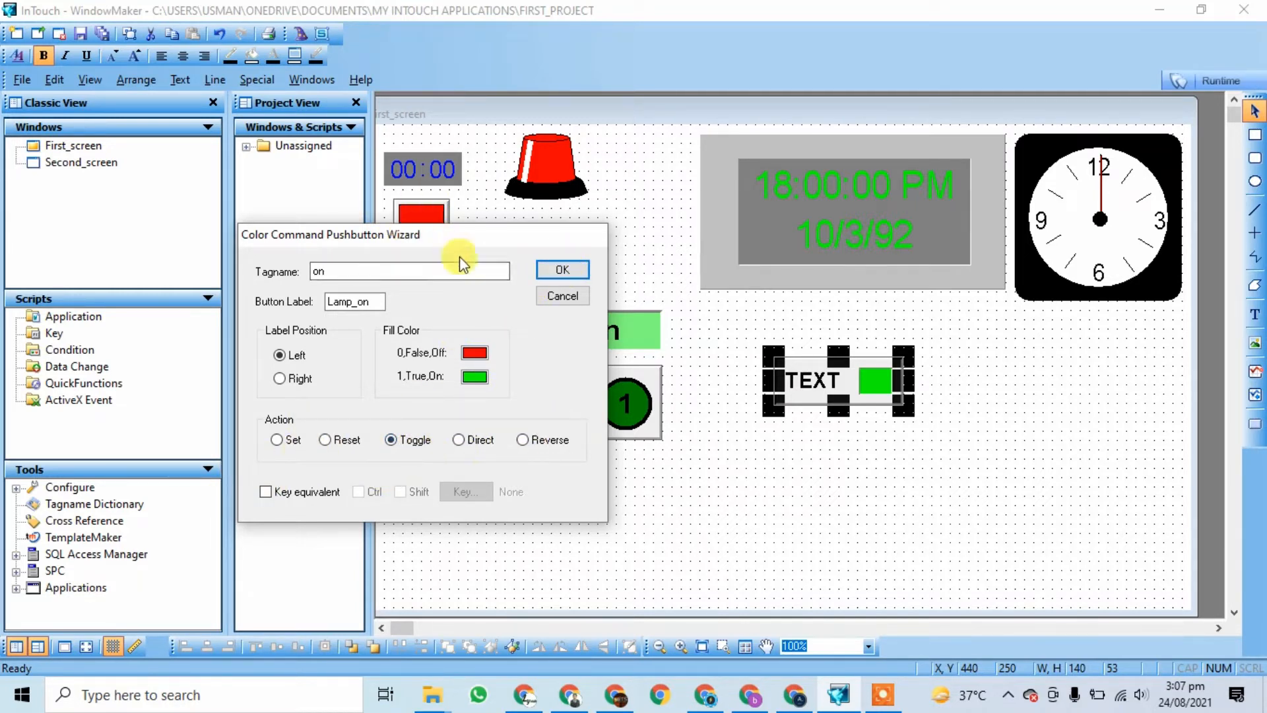
pyautogui.click(561, 269)
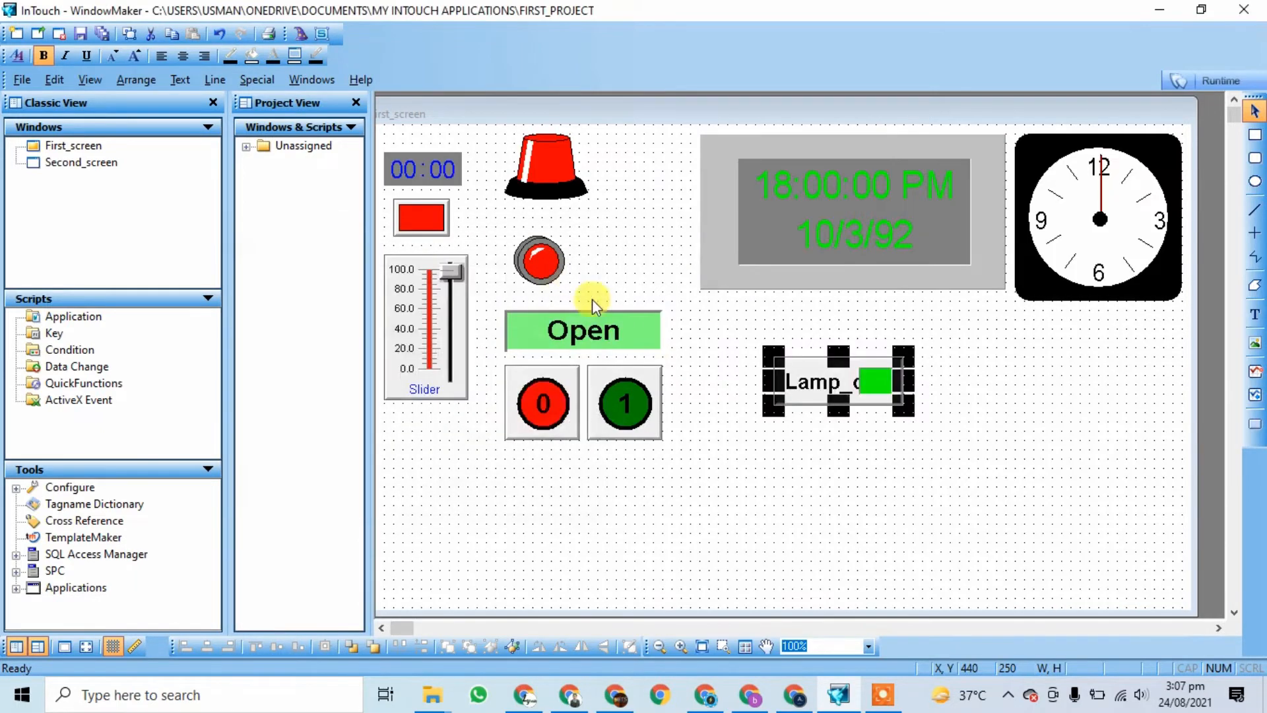
# Step: Widen the Lamp button, shorten its label to Lamp, and run the screen in WindowViewer
pyautogui.click(882, 695)
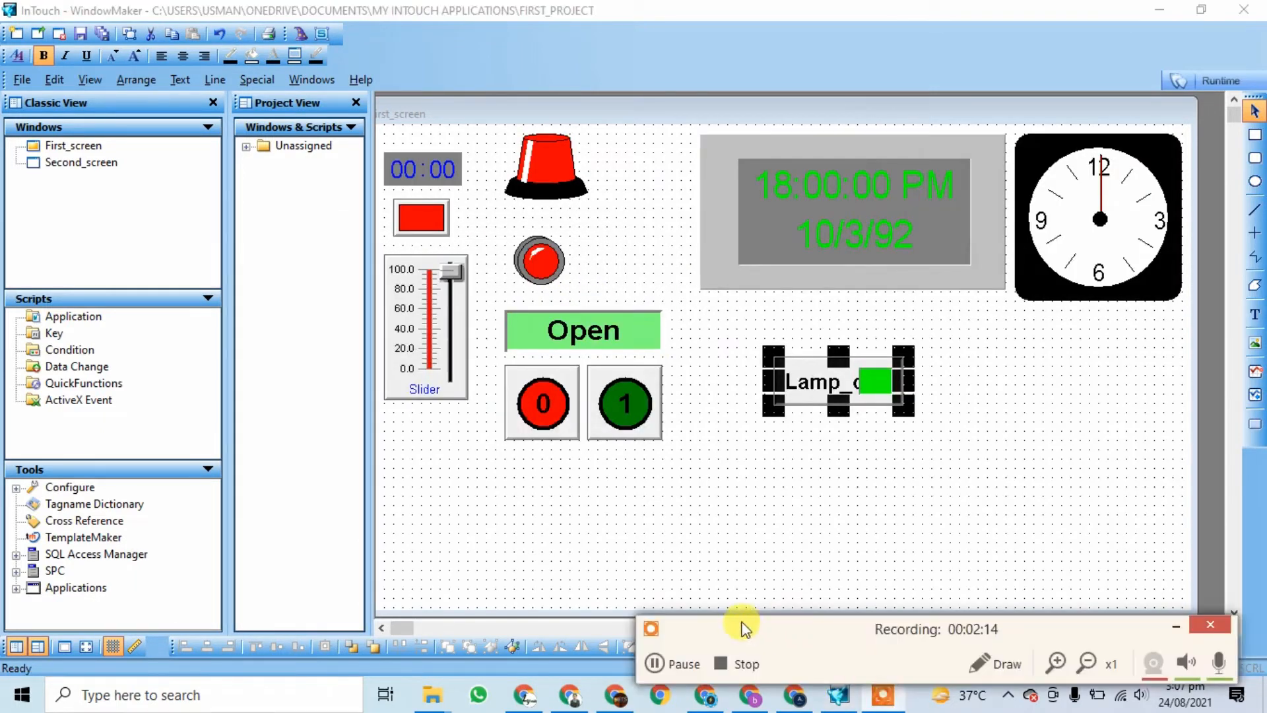
pyautogui.click(693, 664)
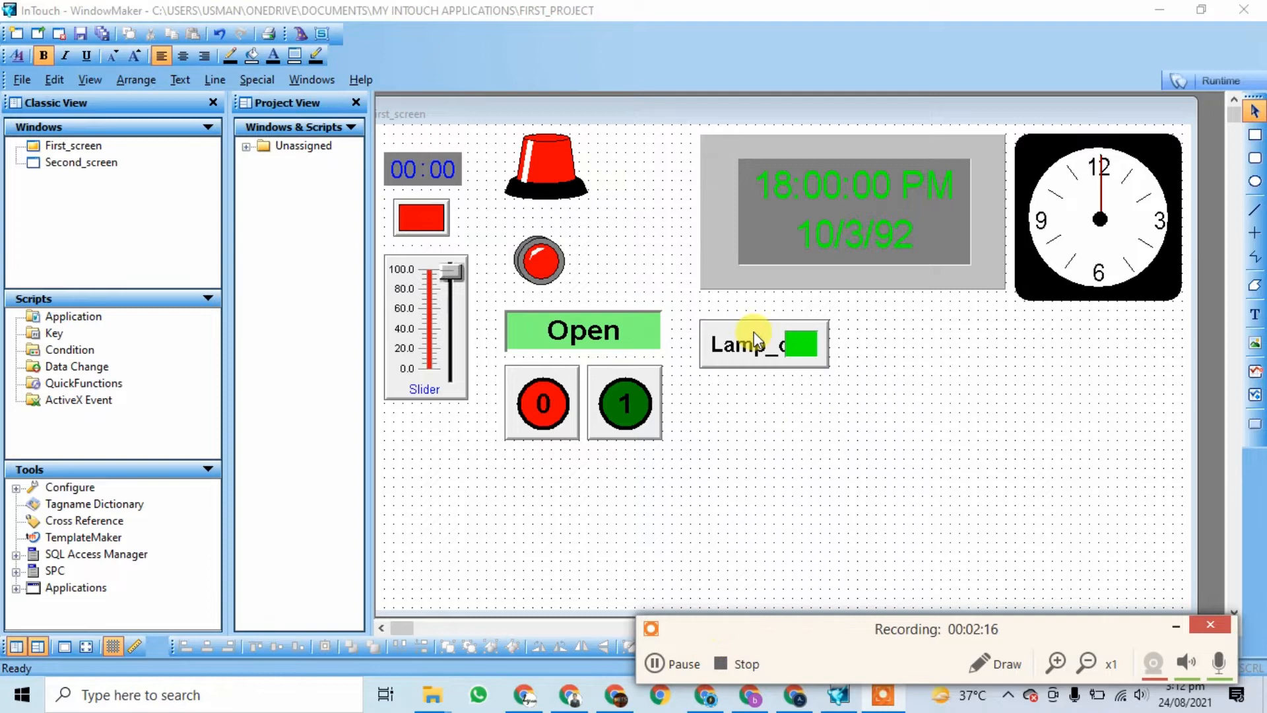
pyautogui.click(754, 332)
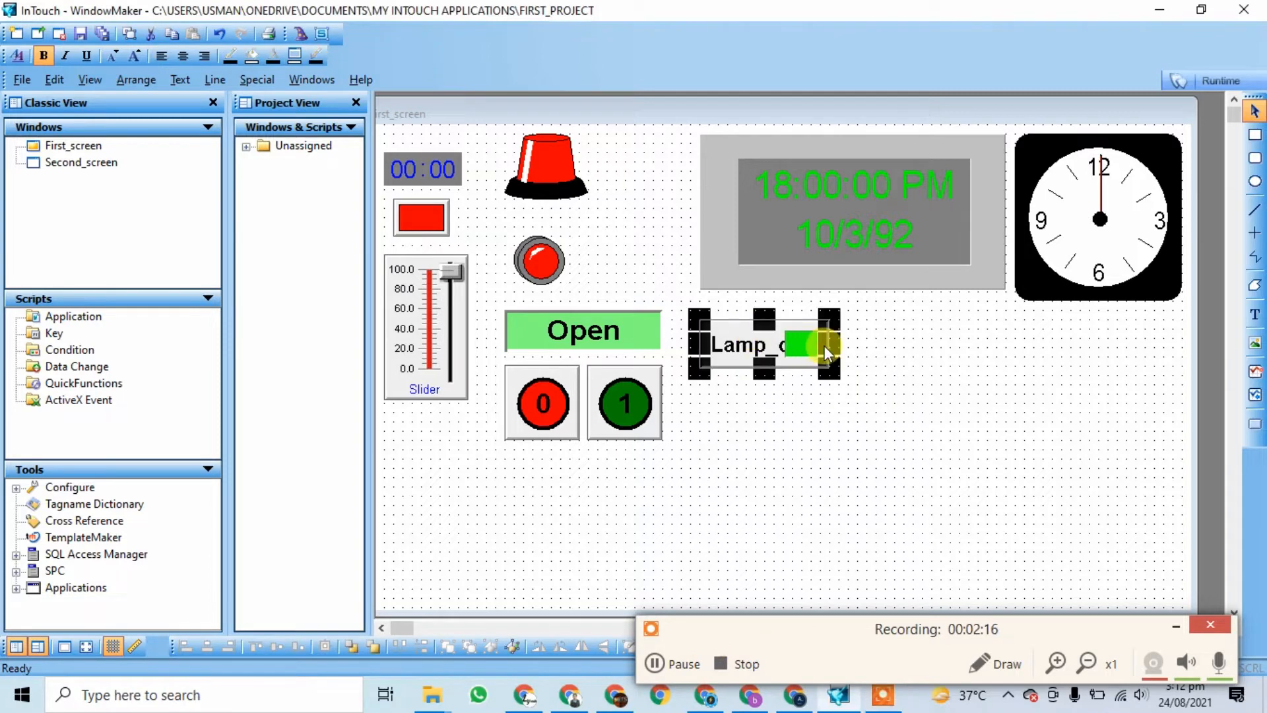
pyautogui.moveTo(827, 345); pyautogui.dragTo(874, 349)
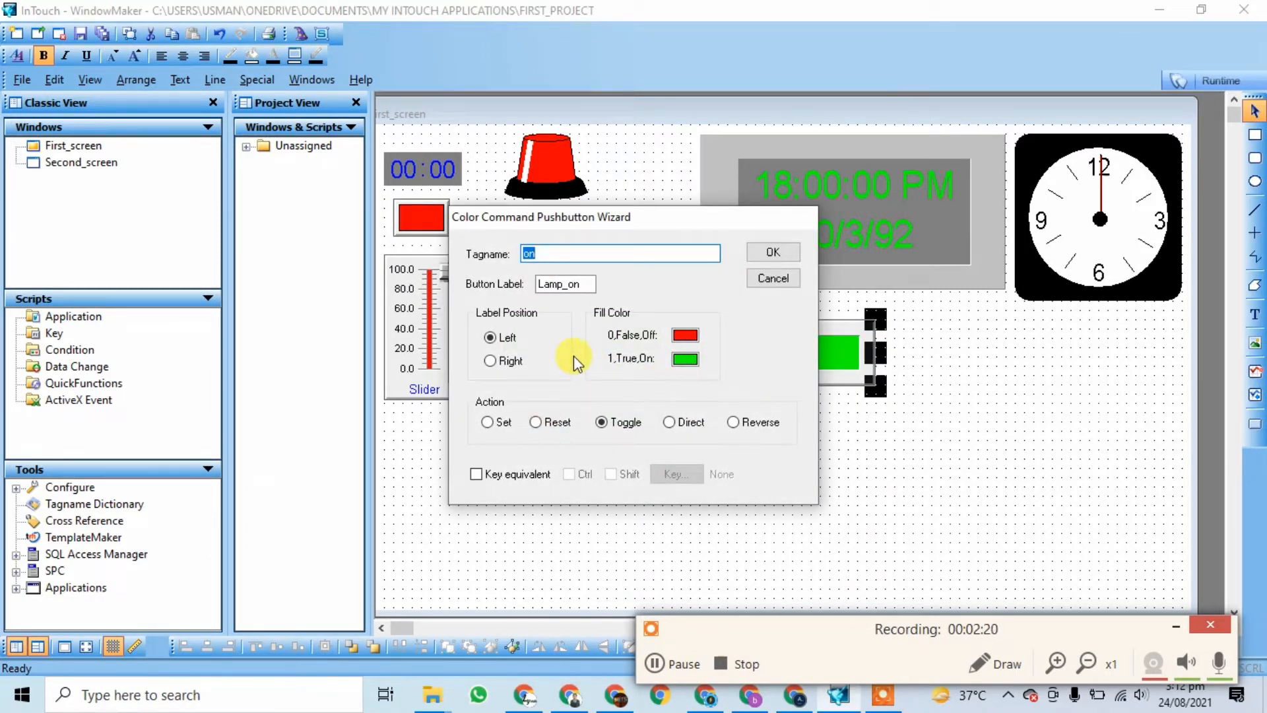
pyautogui.click(589, 284)
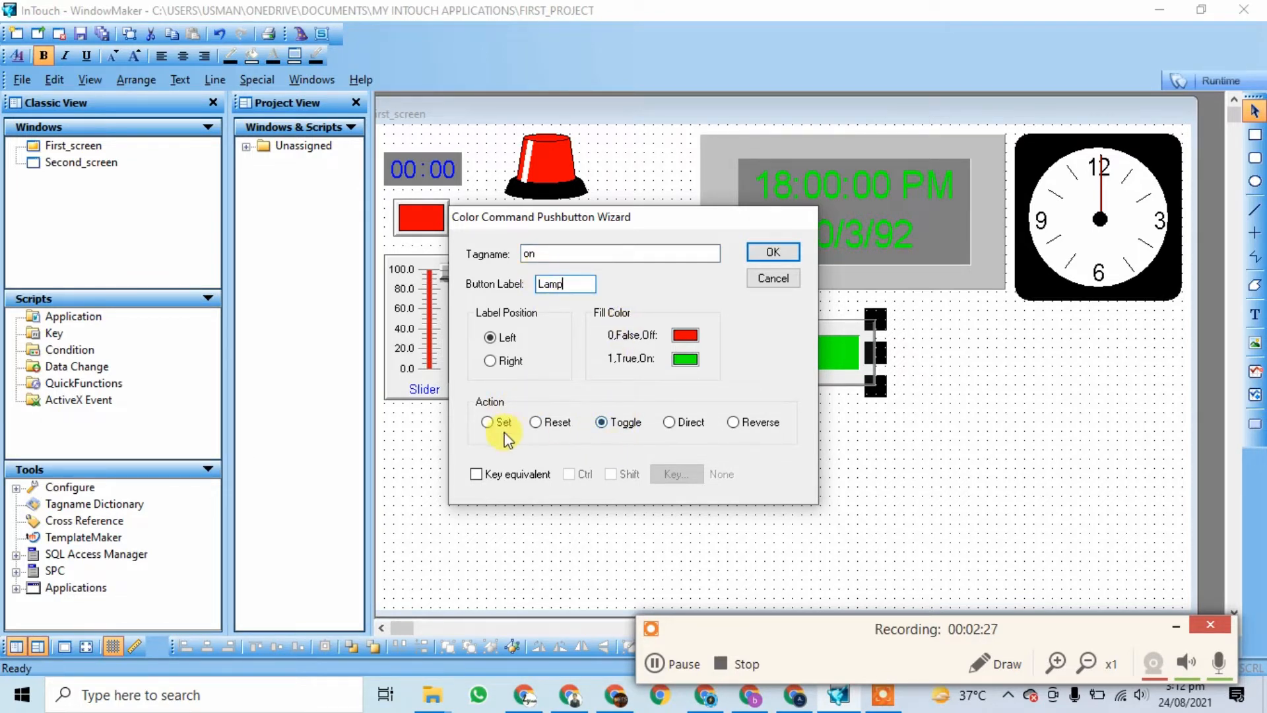
pyautogui.click(774, 254)
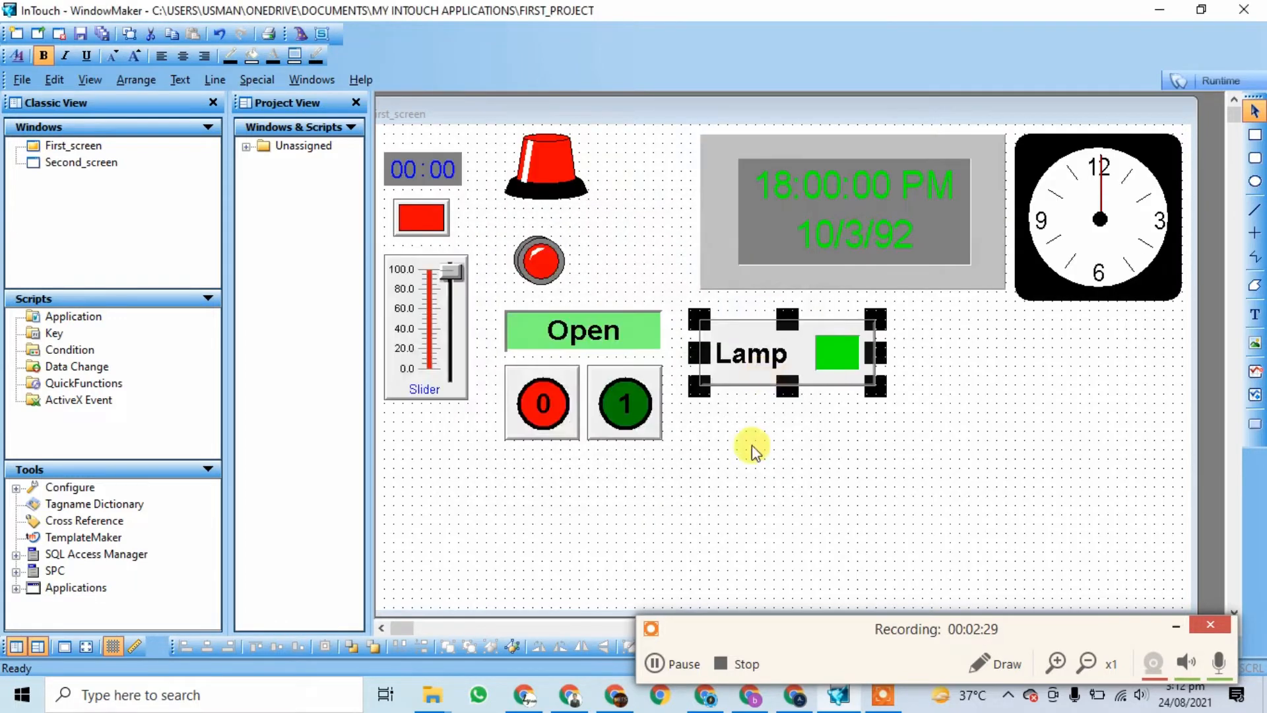
pyautogui.click(751, 445)
pyautogui.click(1167, 78)
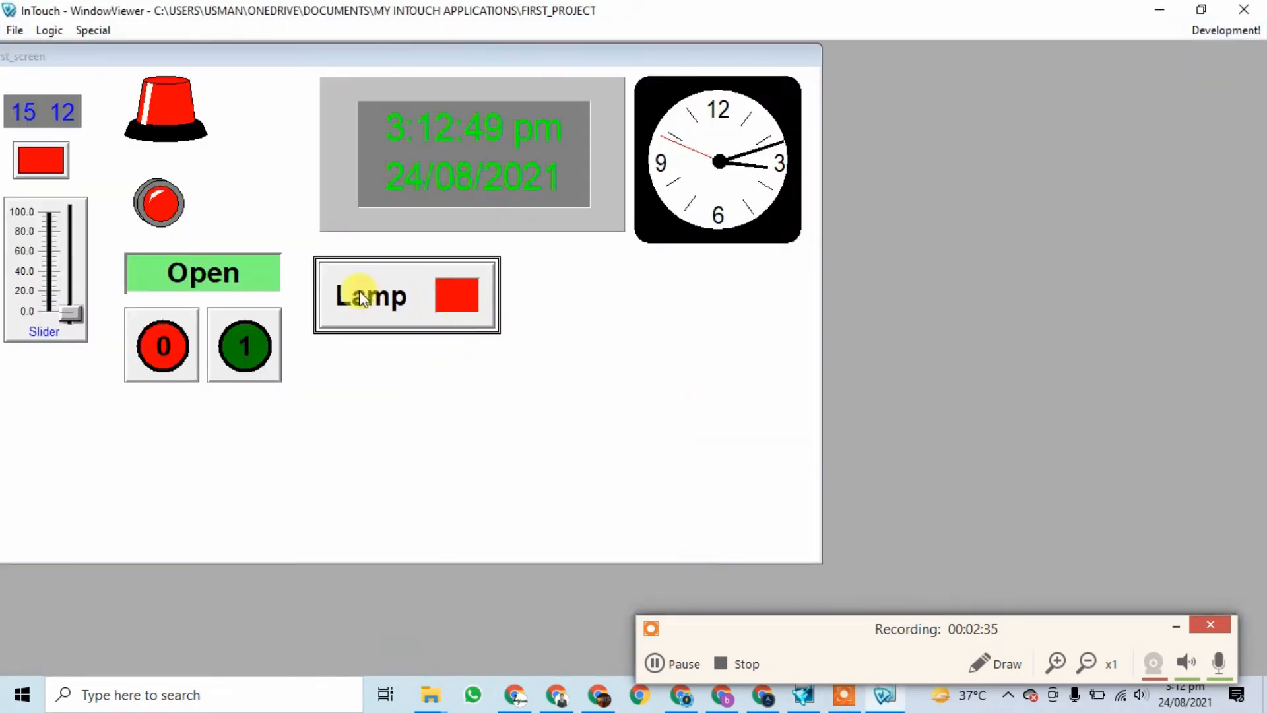
# Step: Centre First_screen in the viewer and toggle the Lamp button on and off repeatedly
pyautogui.click(437, 297)
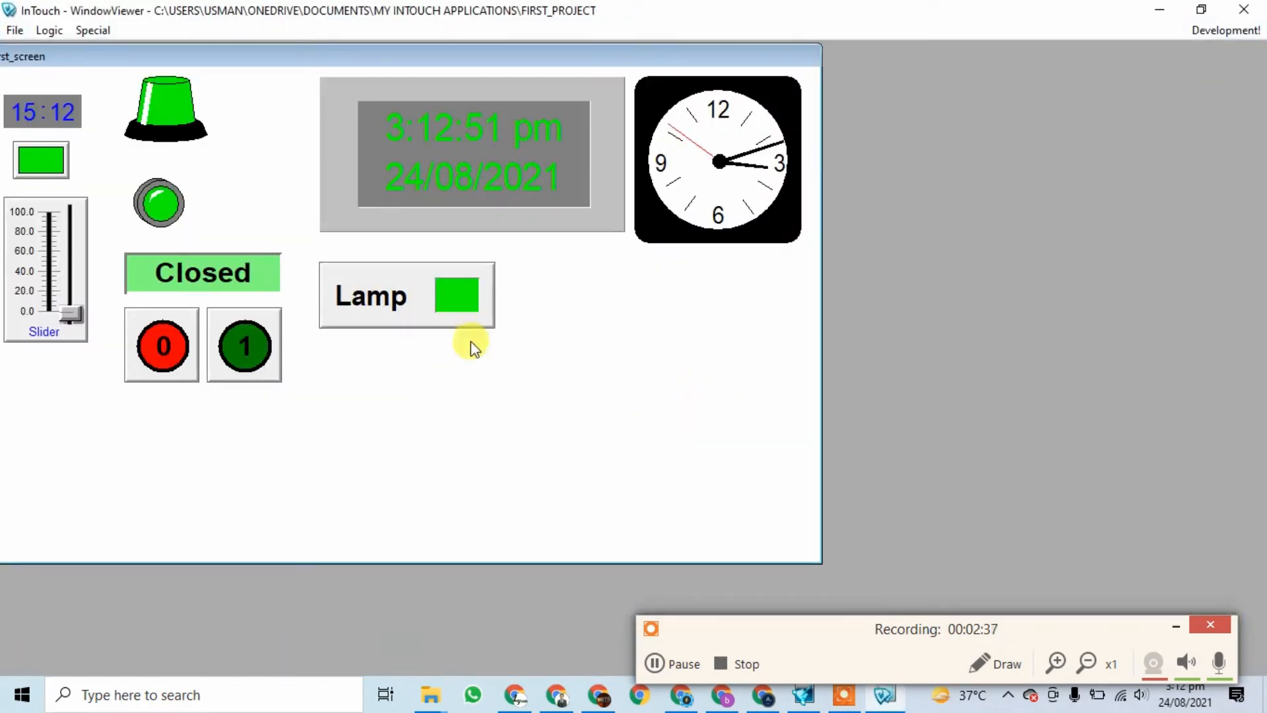
pyautogui.click(22, 147)
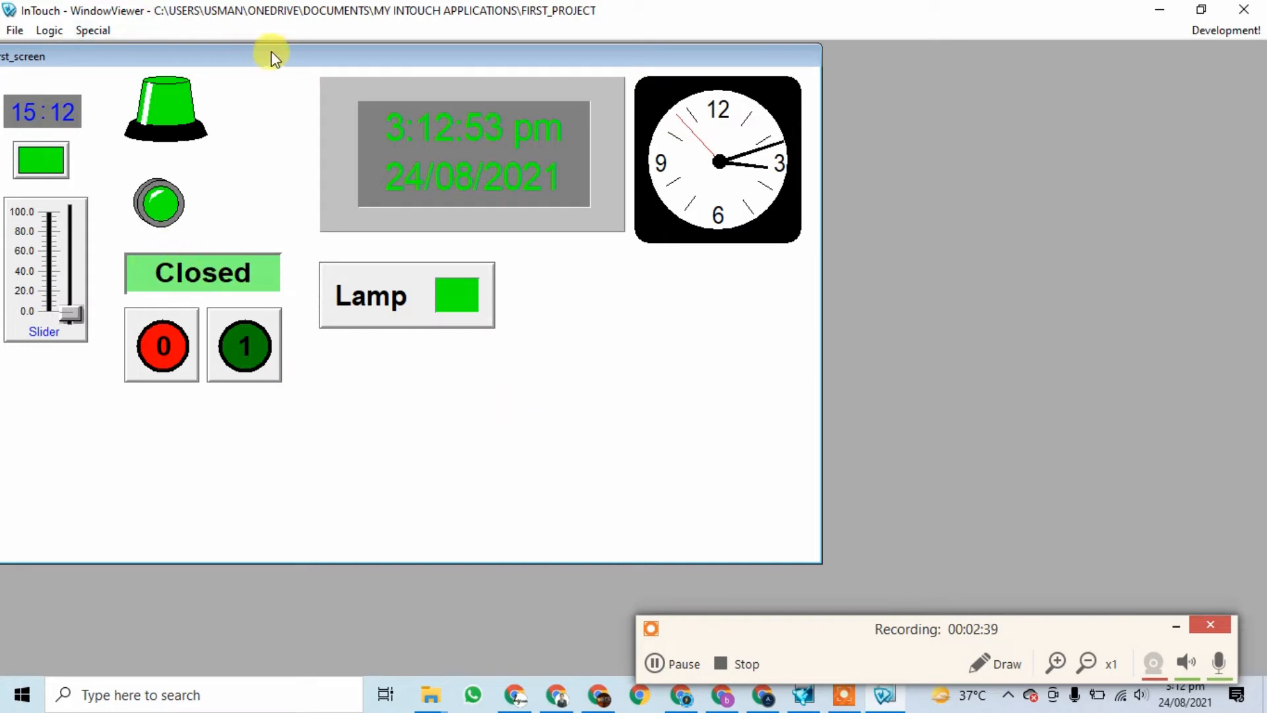
pyautogui.moveTo(271, 53); pyautogui.dragTo(586, 85)
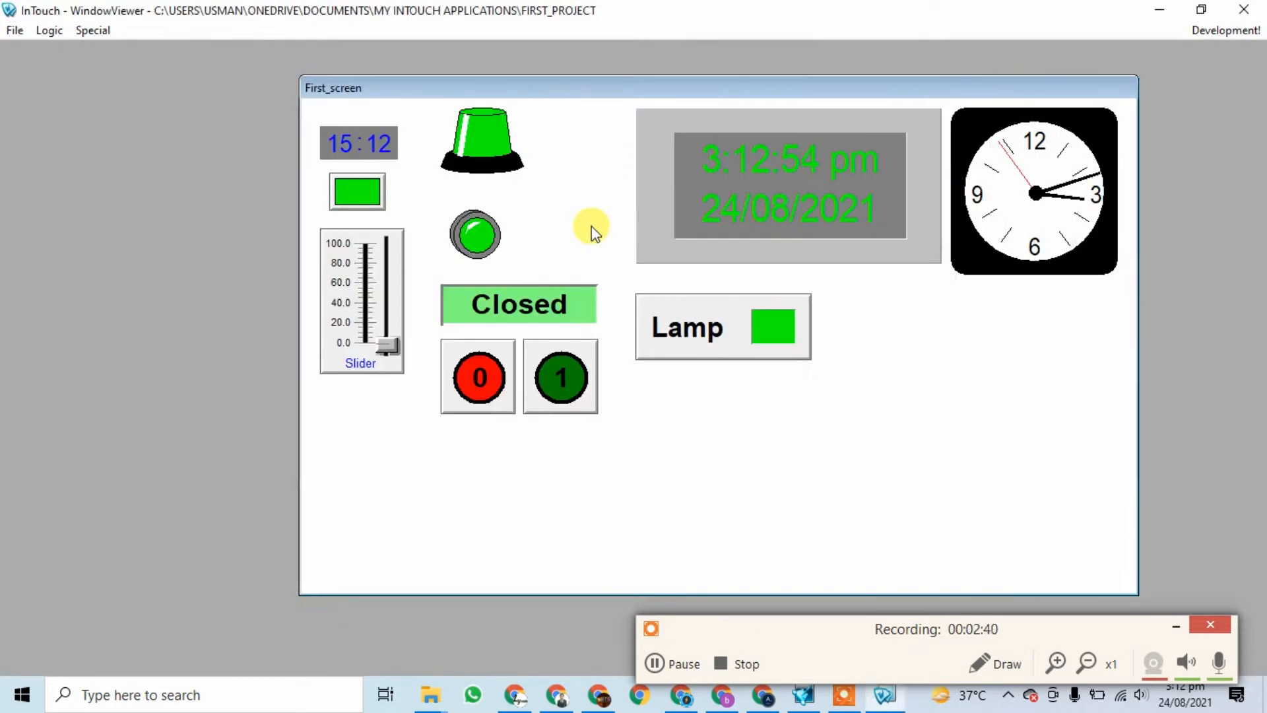
pyautogui.click(772, 326)
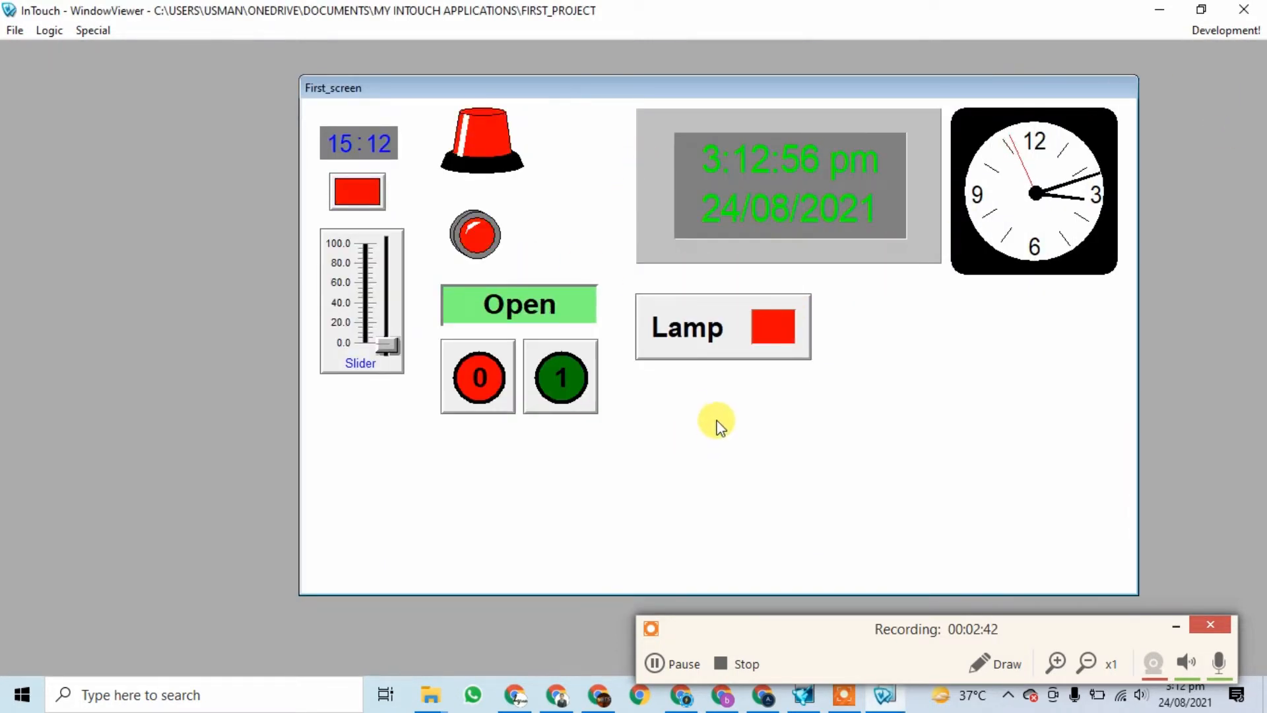
pyautogui.click(760, 311)
pyautogui.click(772, 321)
pyautogui.click(769, 323)
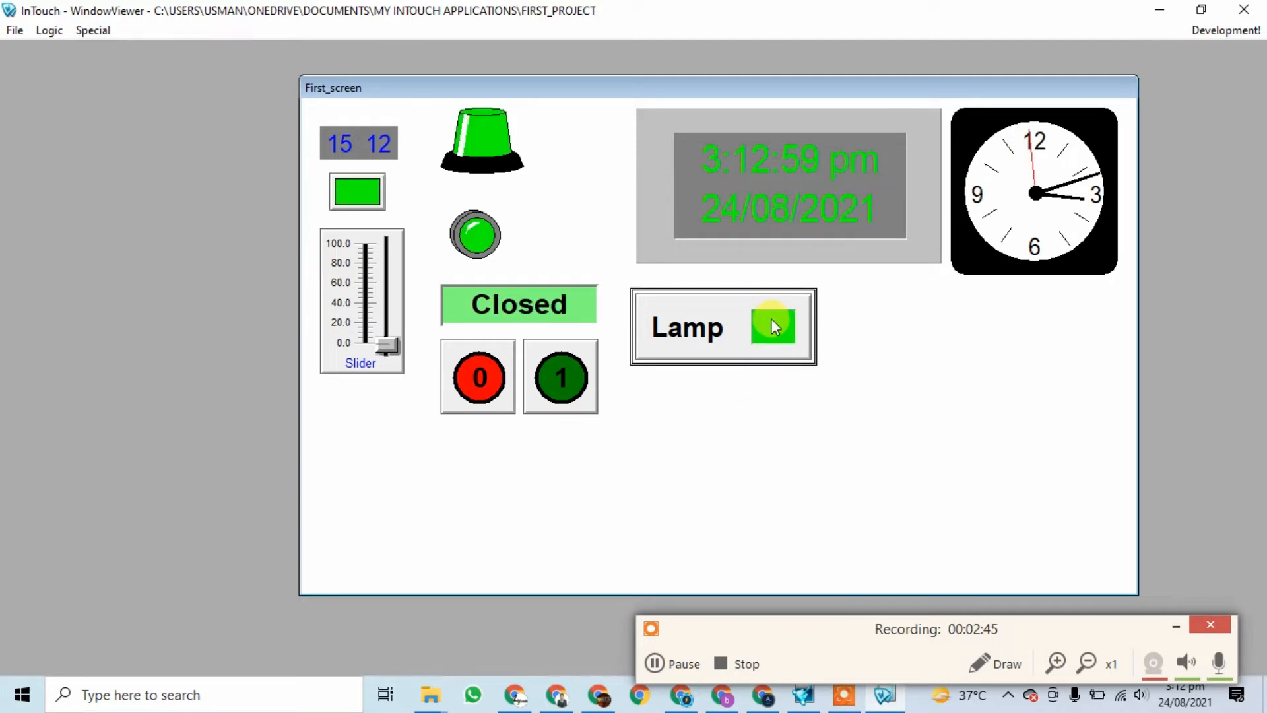
pyautogui.click(770, 323)
pyautogui.click(771, 322)
pyautogui.click(771, 323)
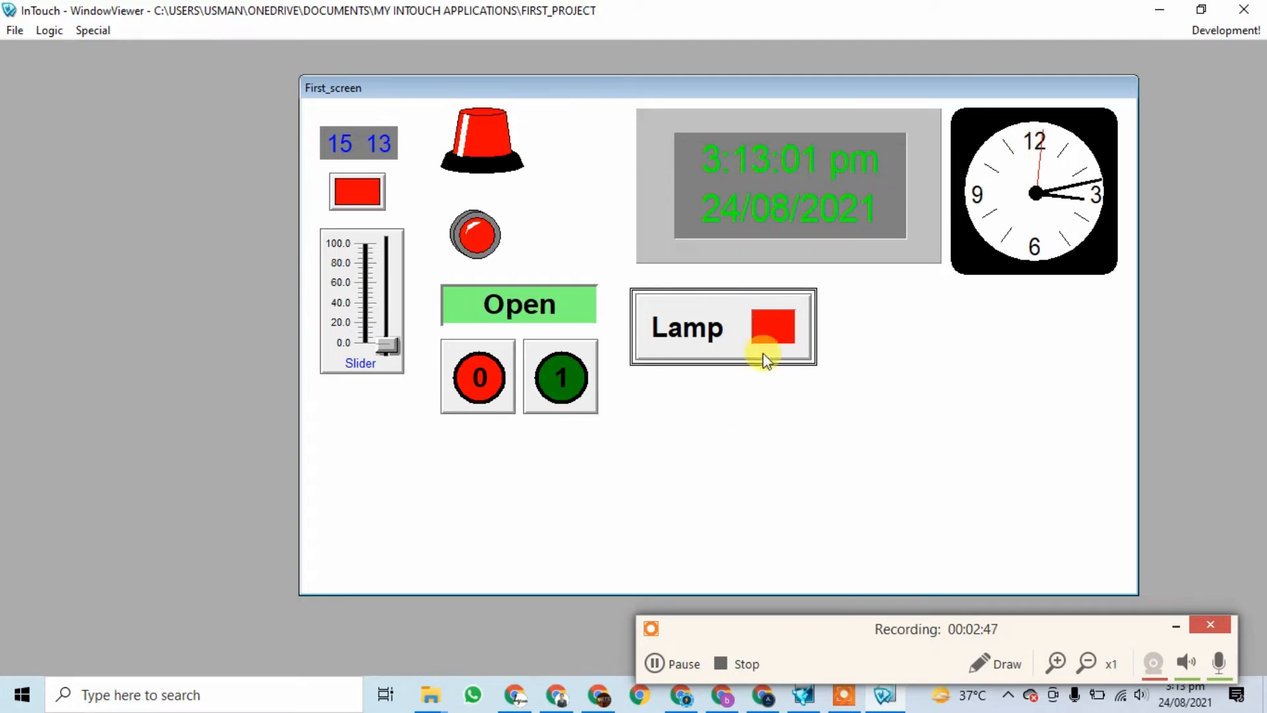
# Step: Toggle the lamp with the small box switch and Lamp button, ending red Open
pyautogui.click(357, 193)
pyautogui.click(359, 194)
pyautogui.click(359, 194)
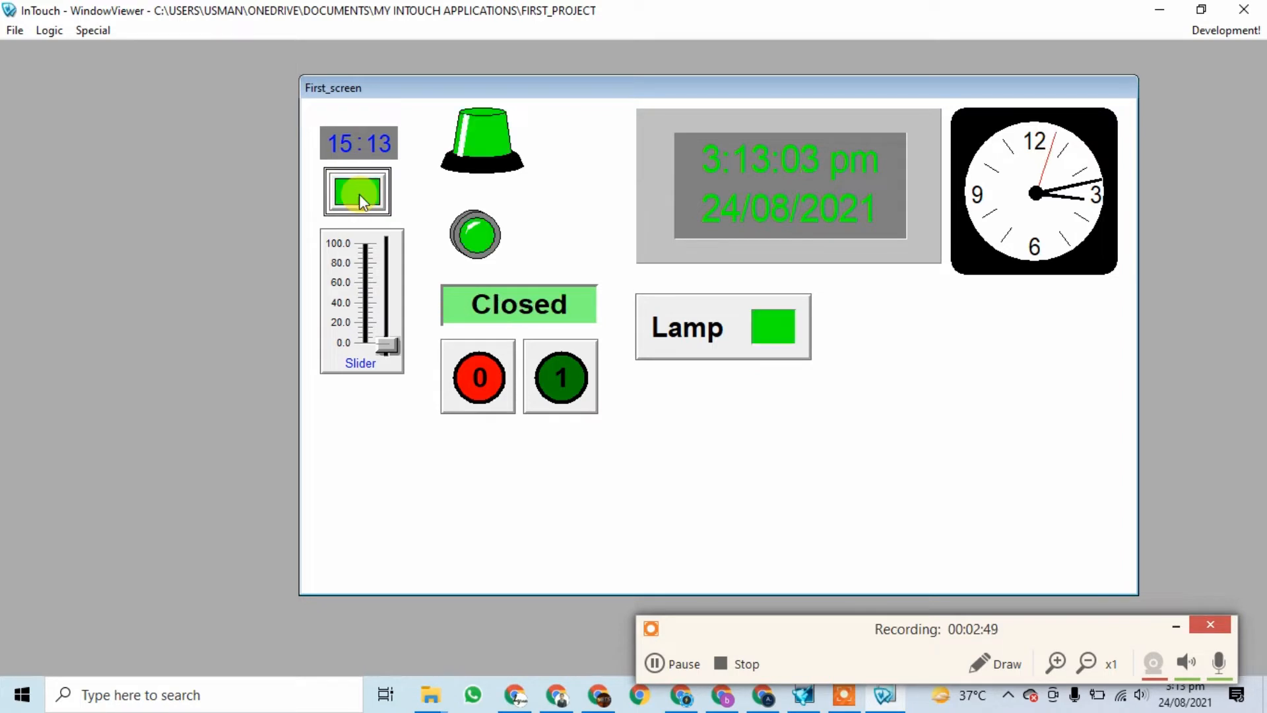
pyautogui.click(359, 195)
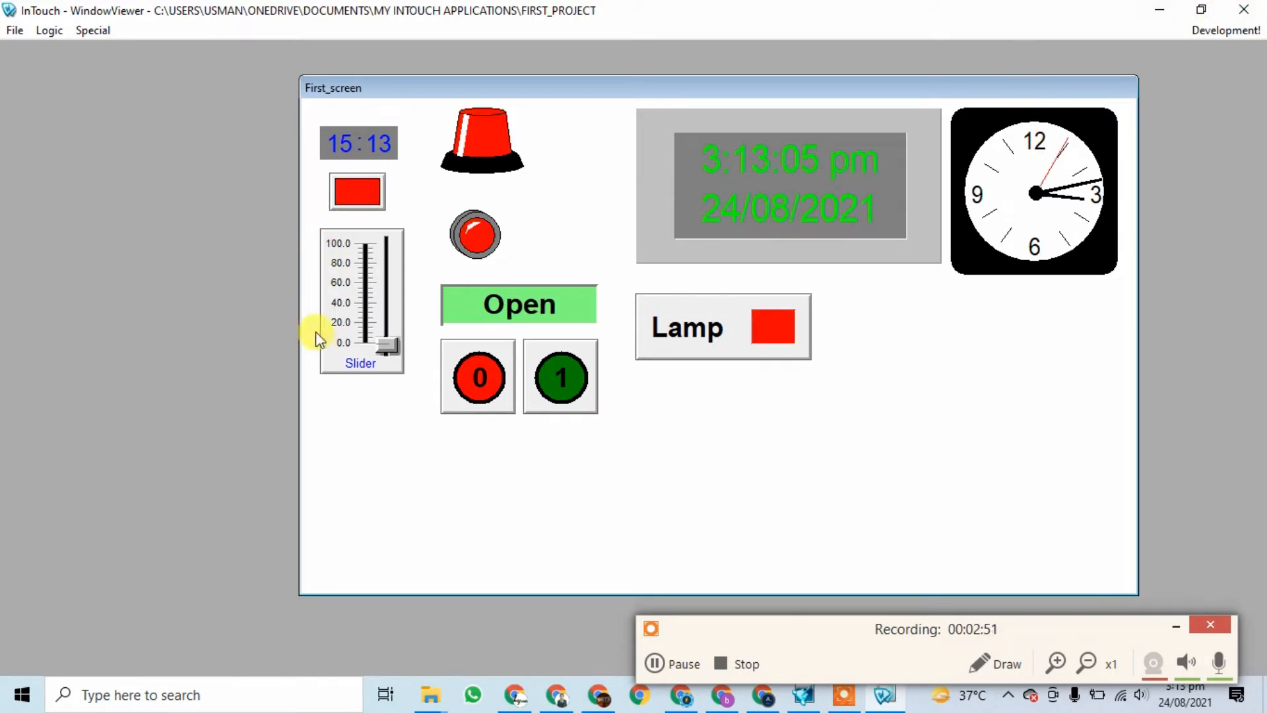
pyautogui.click(782, 321)
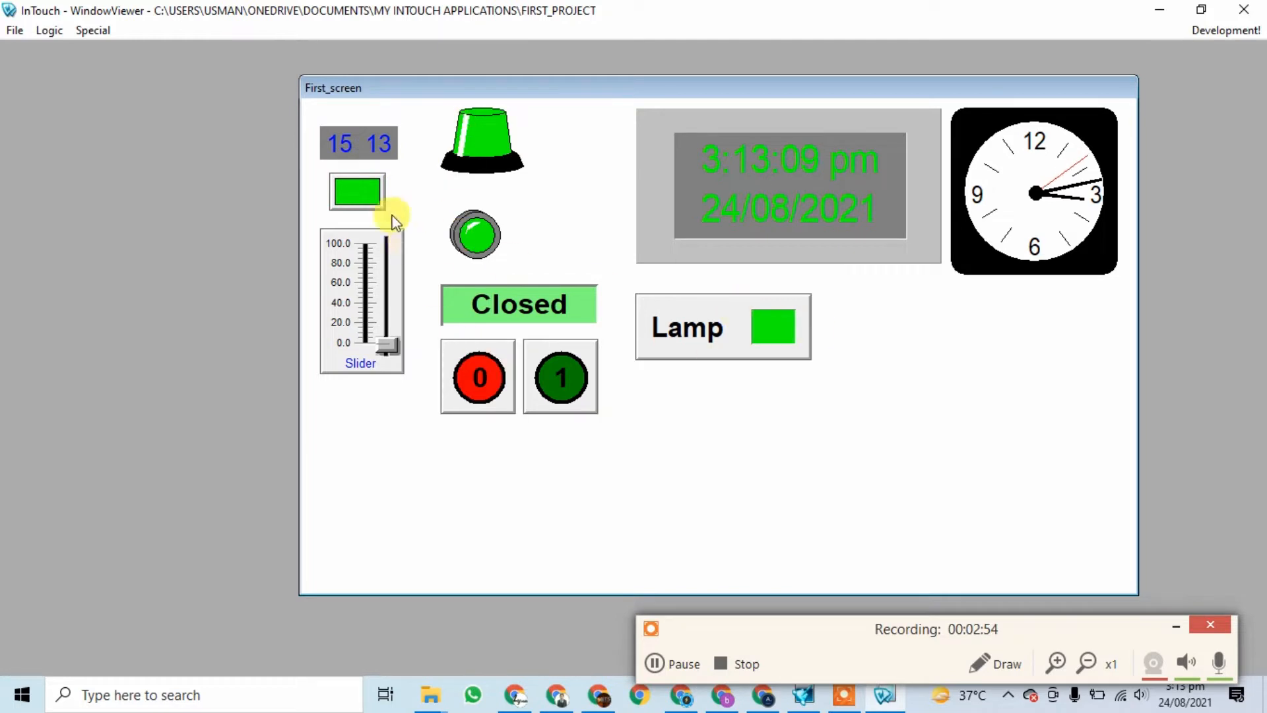
pyautogui.click(772, 338)
pyautogui.click(772, 344)
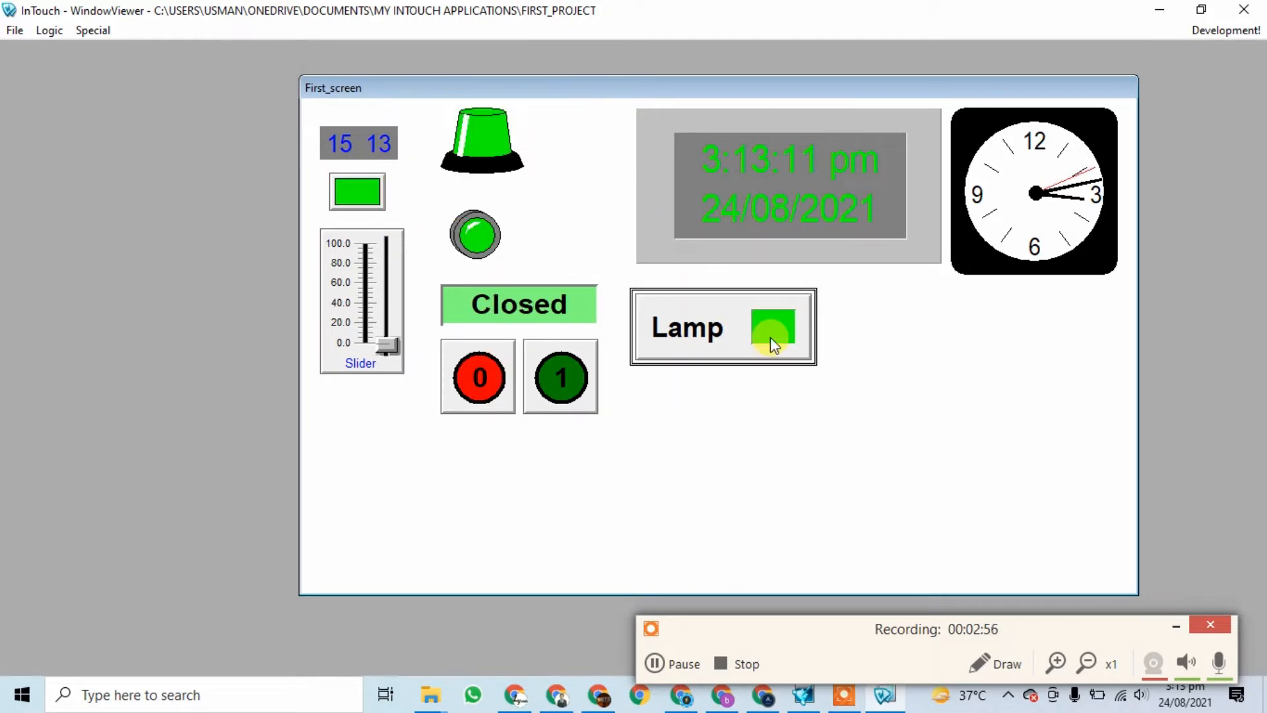
pyautogui.click(771, 338)
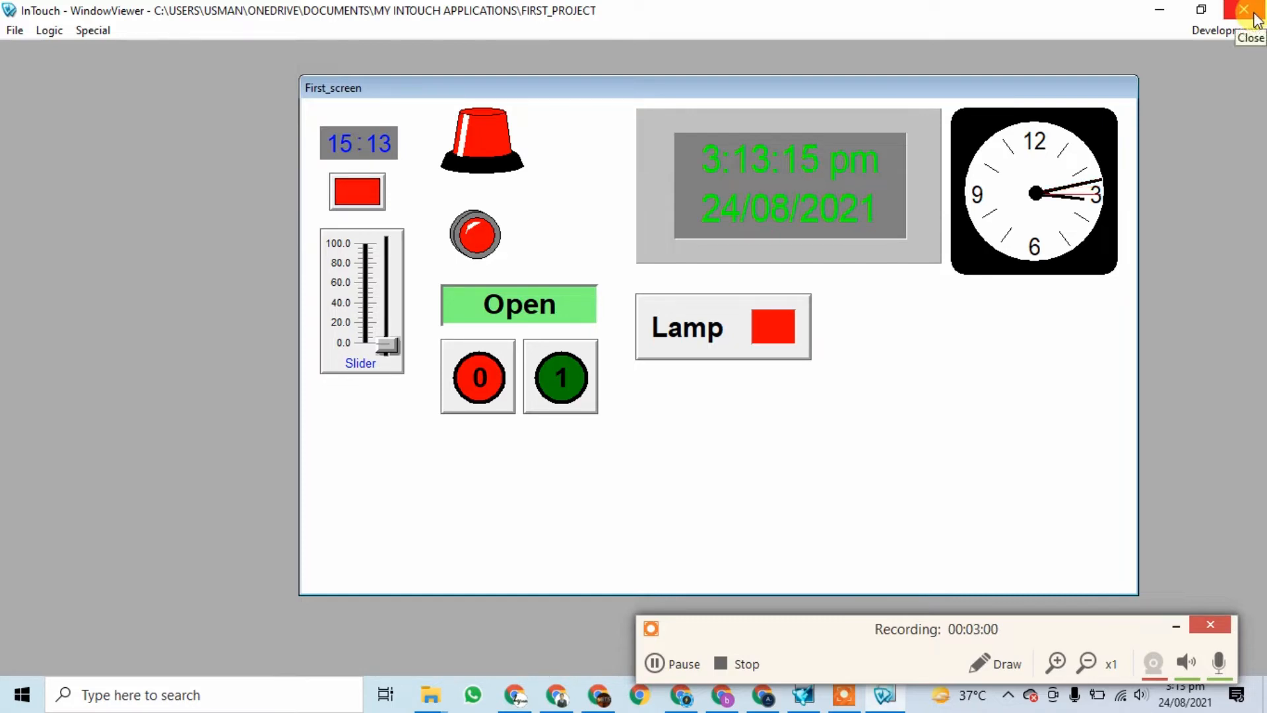
pyautogui.click(707, 359)
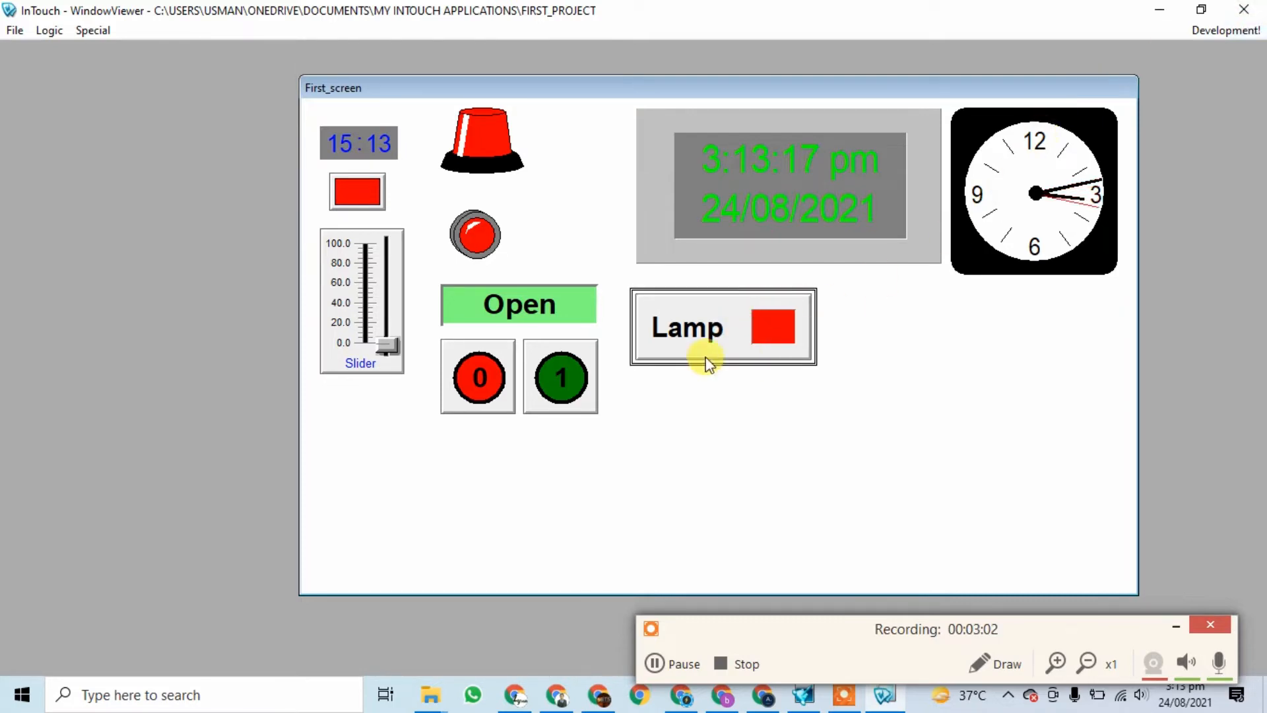
# Step: Close WindowViewer and reopen First_screen for editing in WindowMaker
pyautogui.click(1258, 11)
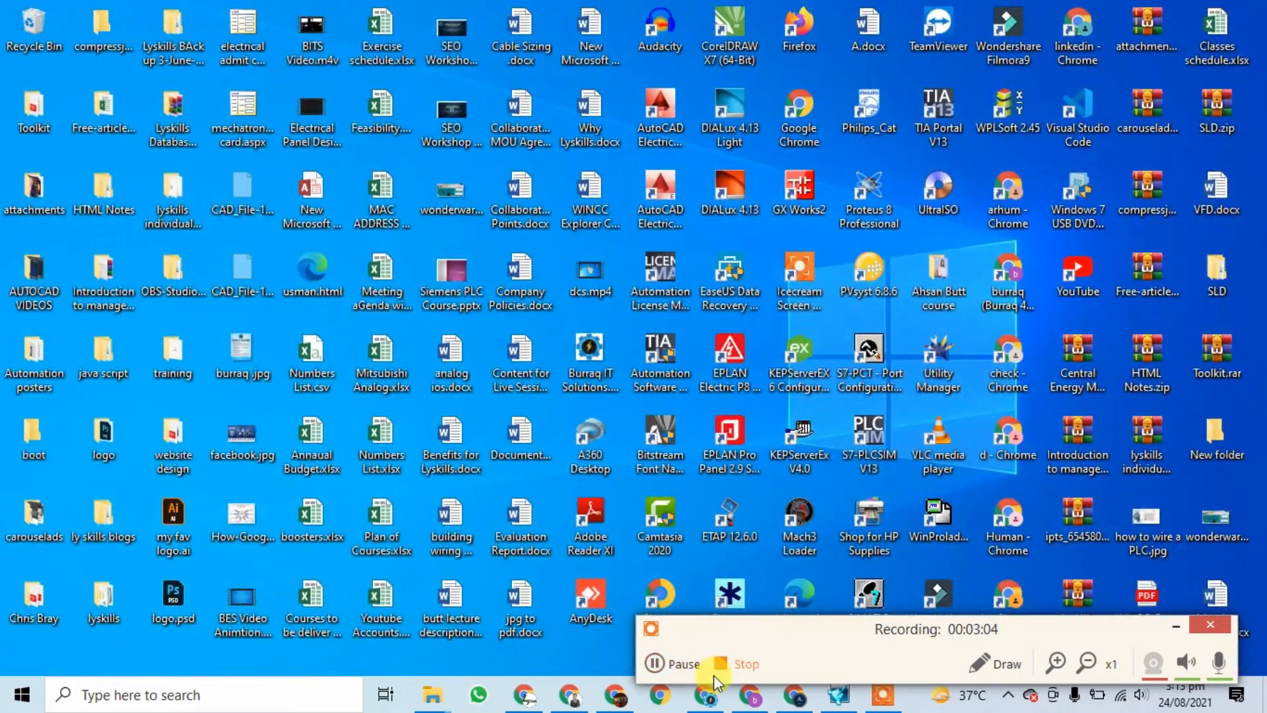
pyautogui.click(1177, 633)
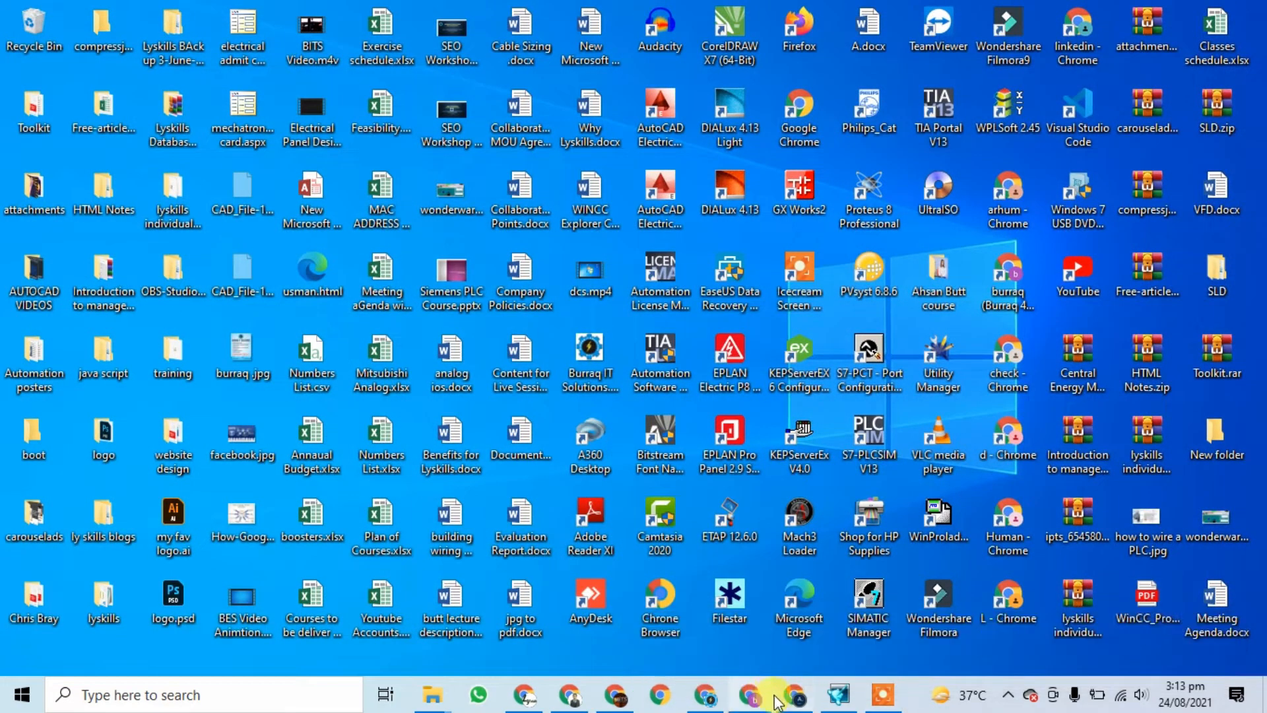
pyautogui.click(837, 694)
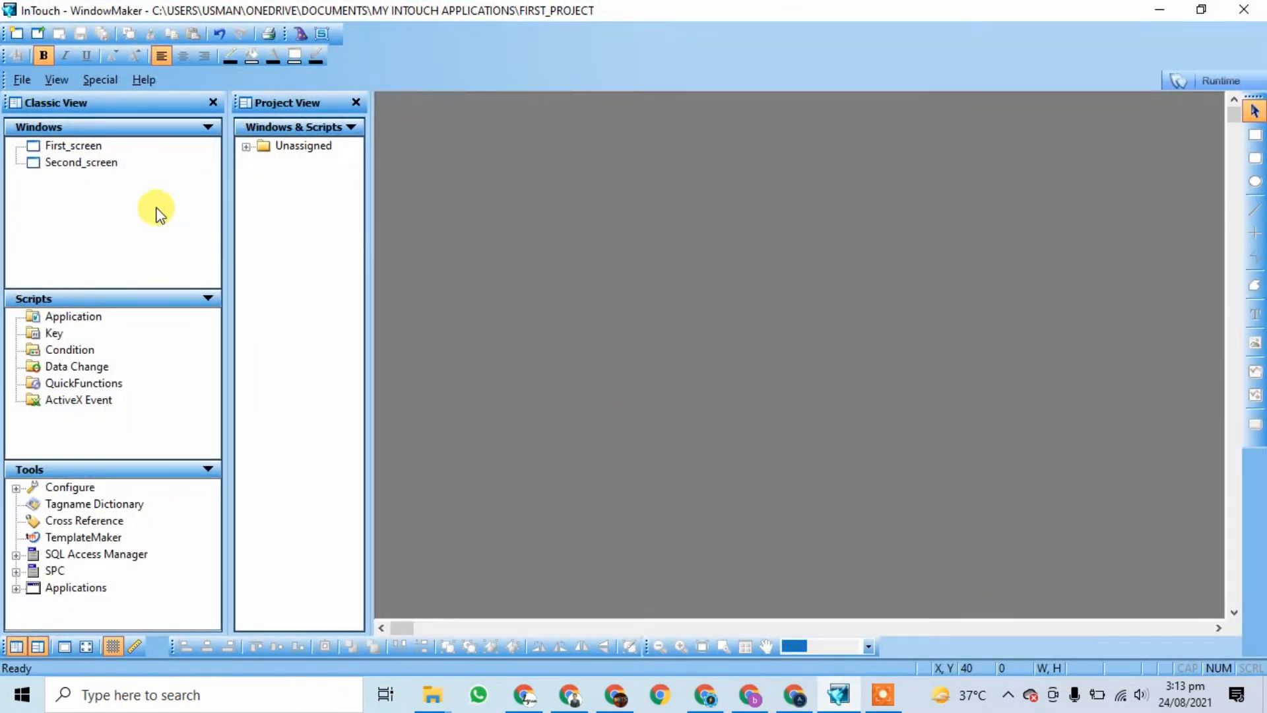
pyautogui.doubleClick(74, 145)
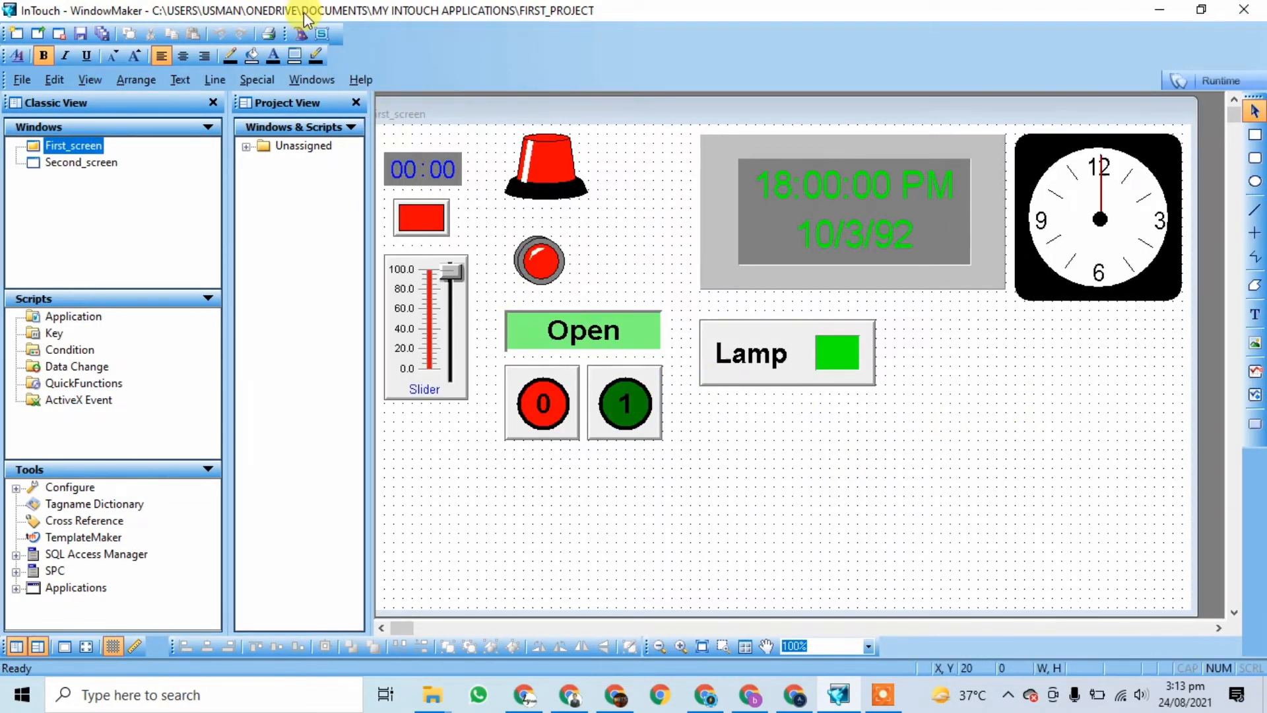
# Step: Browse the button wizards and choose the Set/Reset button wizard
pyautogui.click(303, 37)
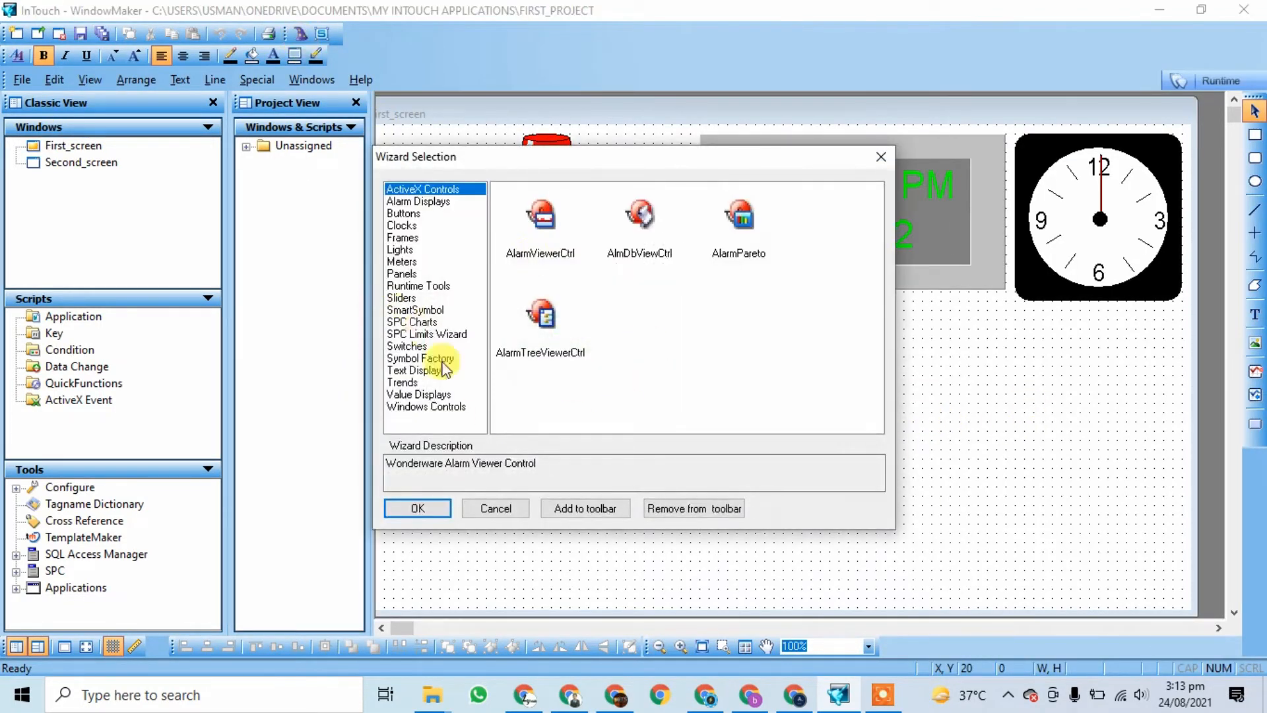
pyautogui.click(404, 214)
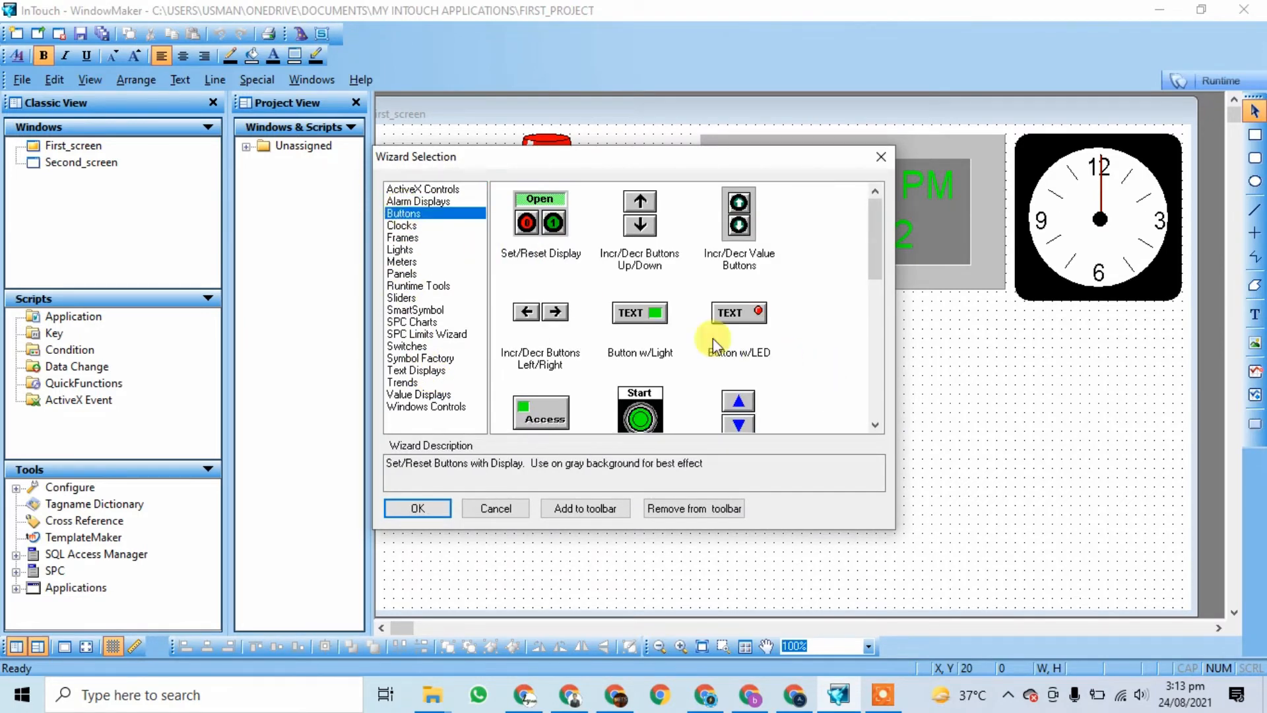
pyautogui.scroll(-2, 676, 332)
pyautogui.scroll(-2, 677, 332)
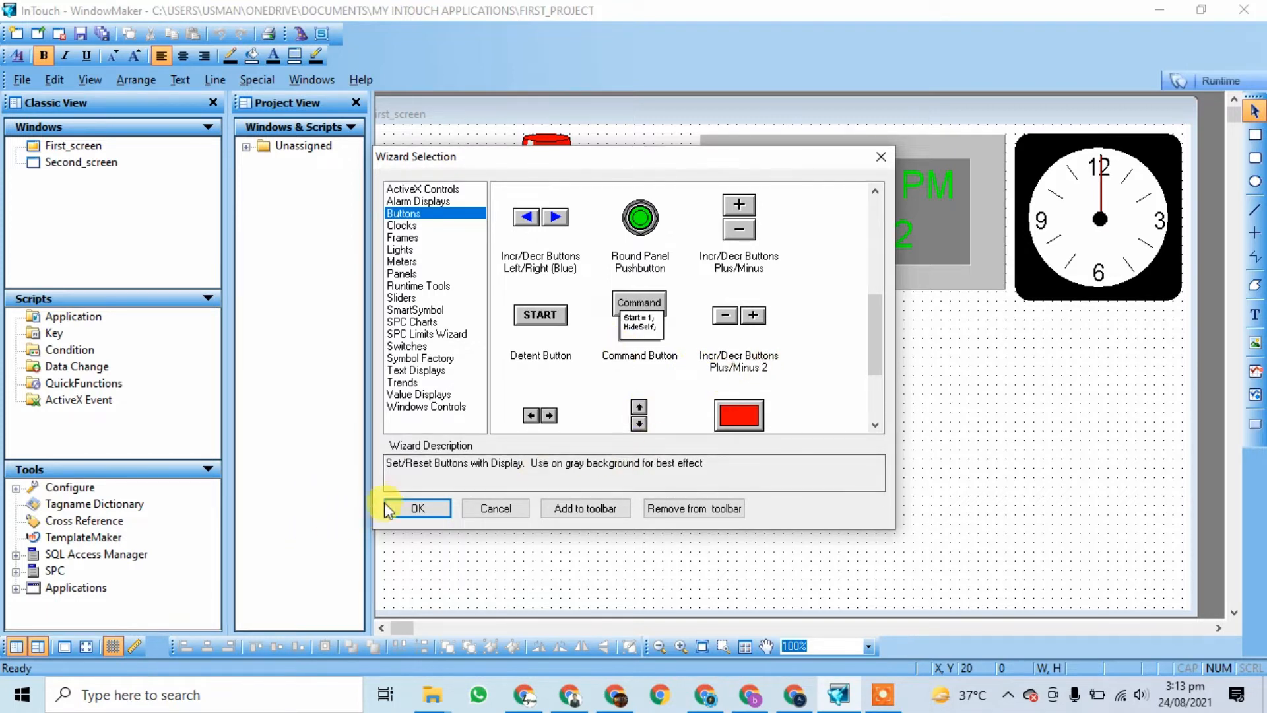
pyautogui.click(418, 509)
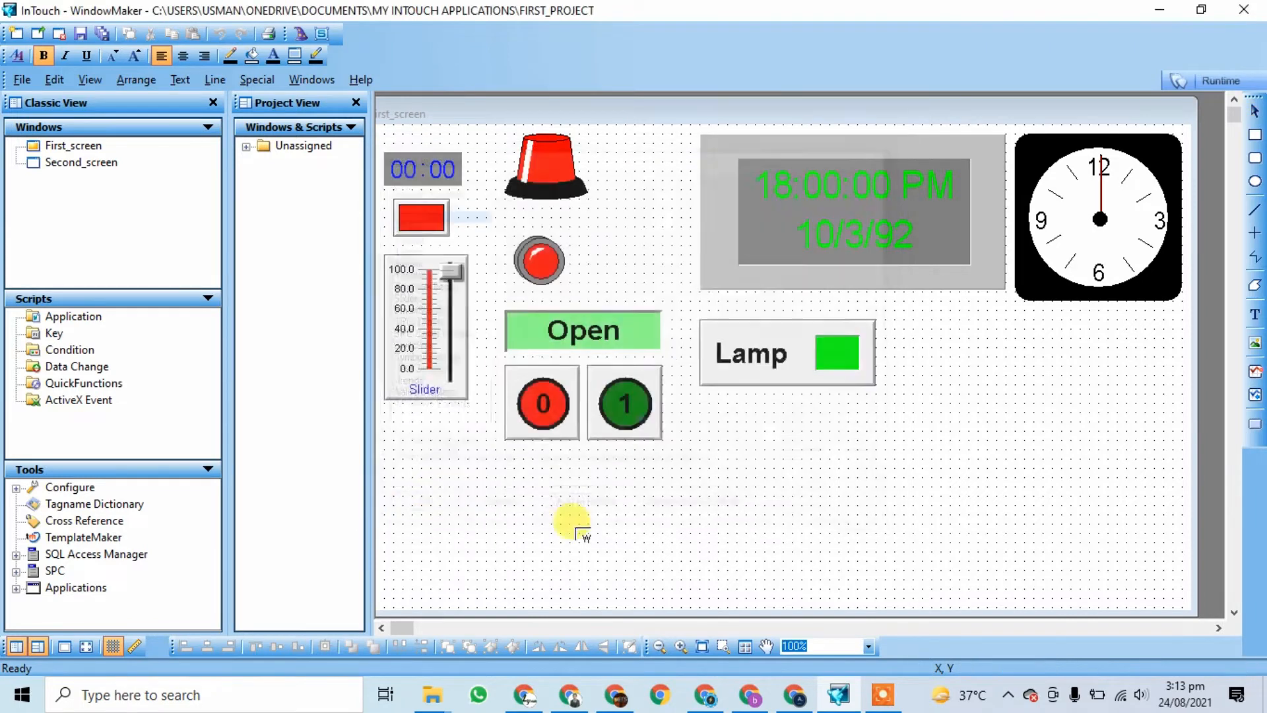
pyautogui.moveTo(752, 648)
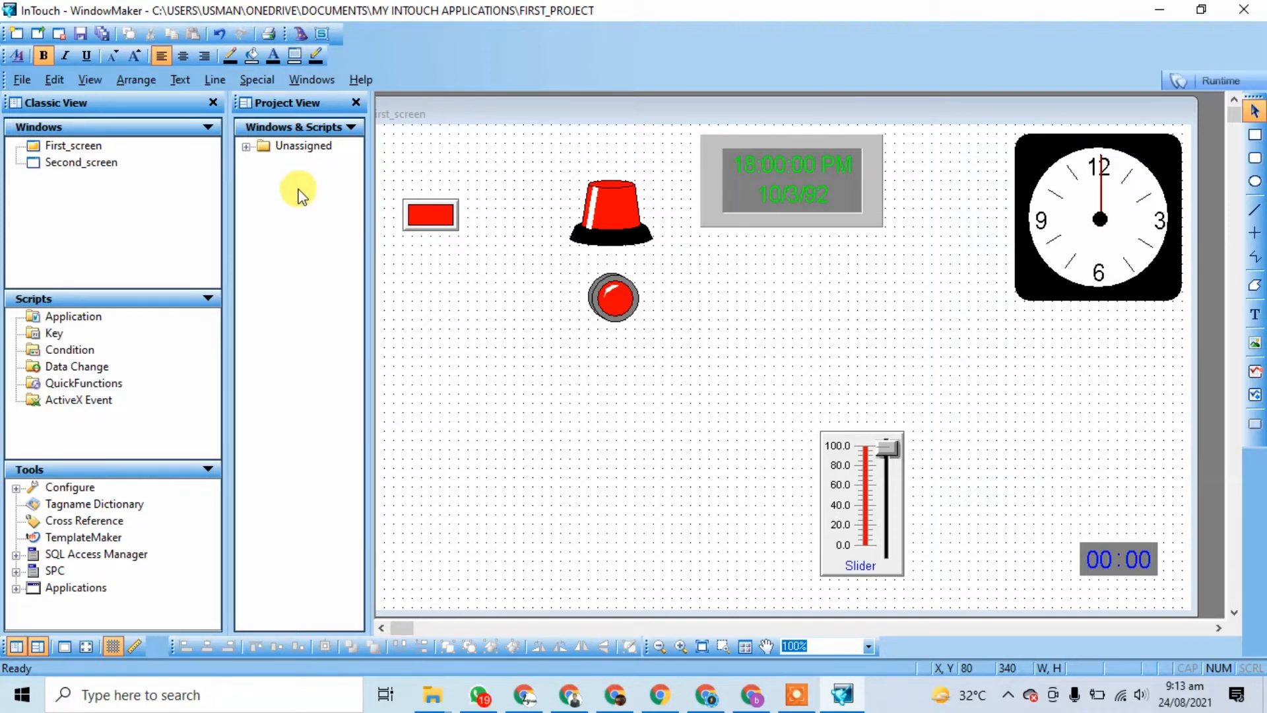
pyautogui.click(298, 35)
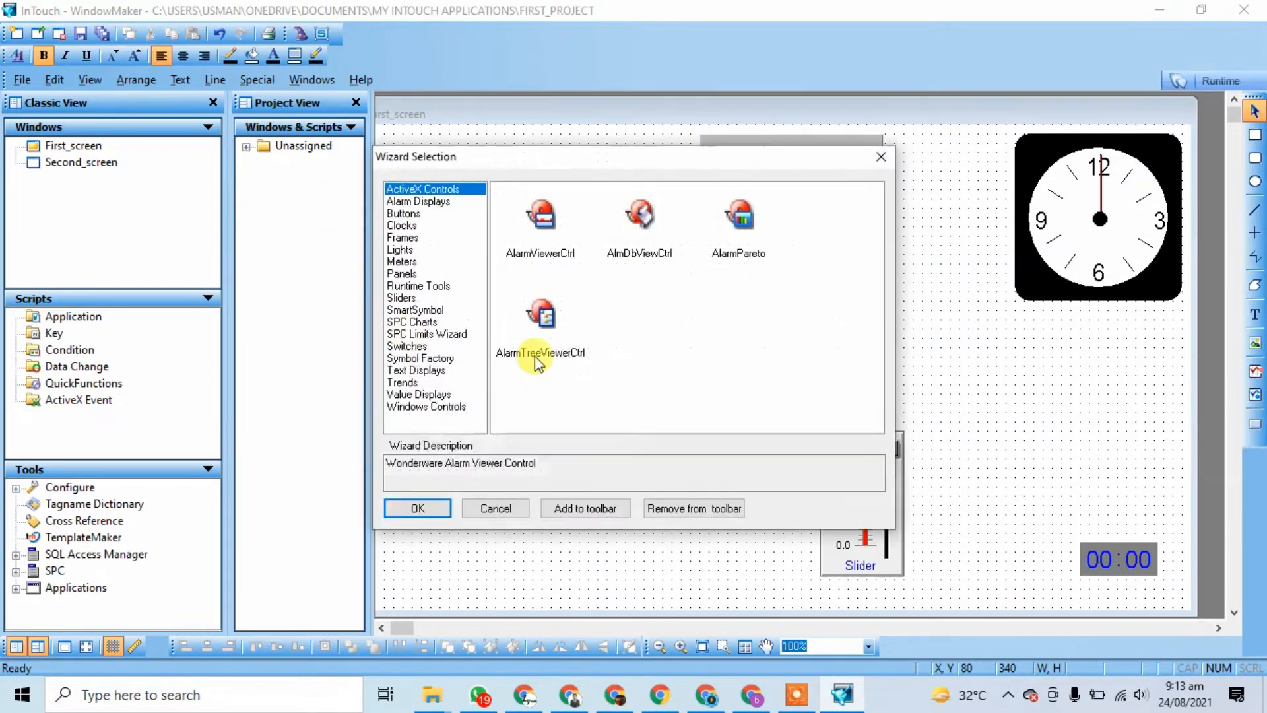
pyautogui.click(410, 202)
pyautogui.click(405, 238)
pyautogui.click(404, 214)
pyautogui.click(401, 261)
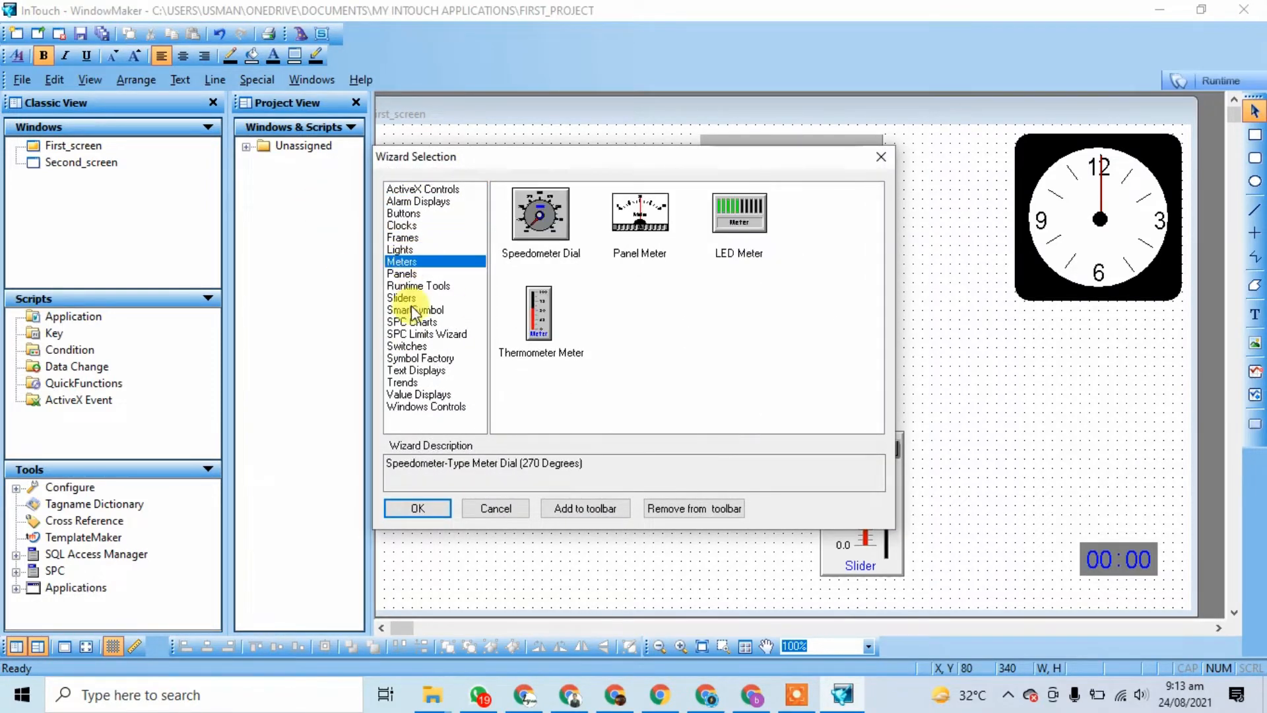
pyautogui.click(413, 309)
pyautogui.click(422, 334)
pyautogui.click(413, 285)
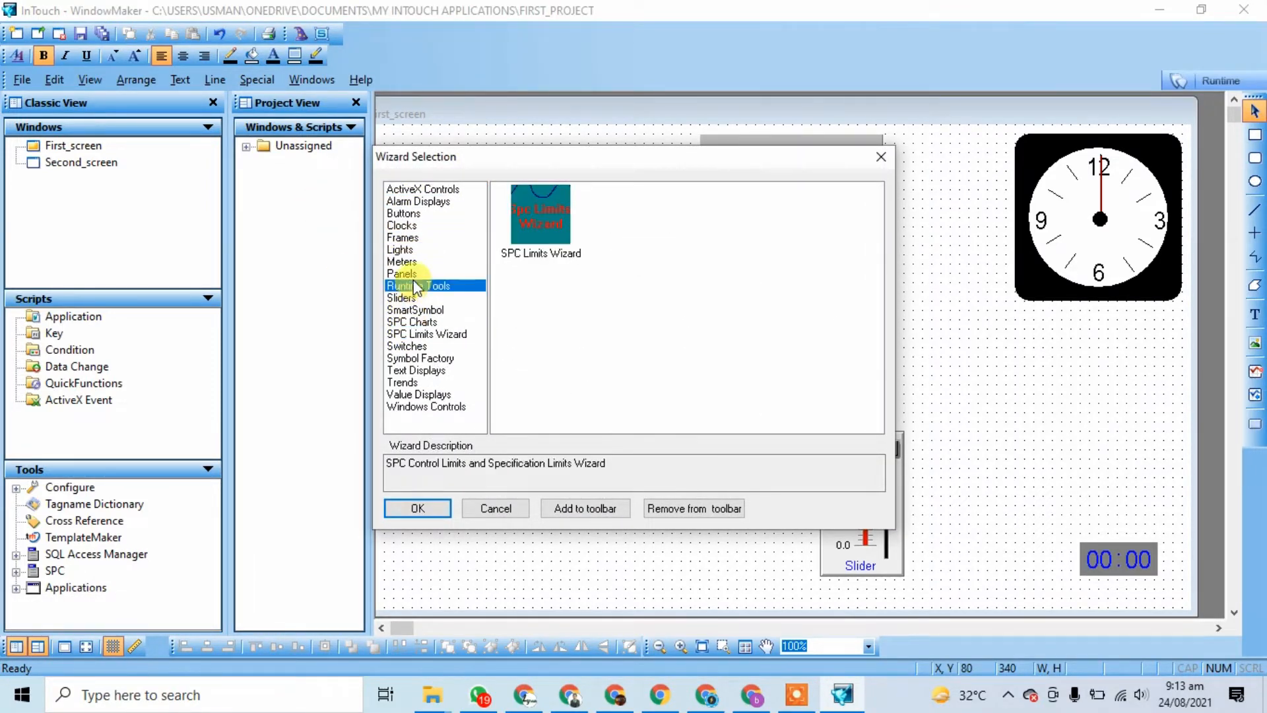
pyautogui.click(420, 359)
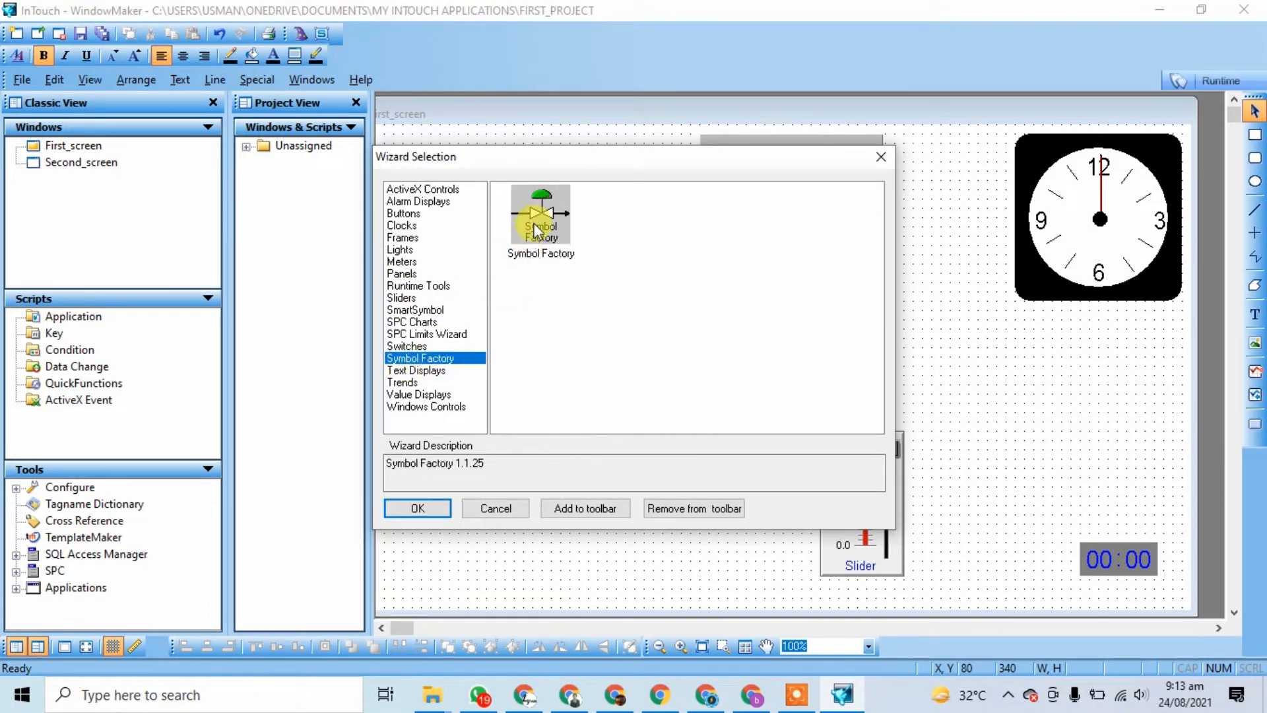
pyautogui.click(541, 214)
pyautogui.click(416, 509)
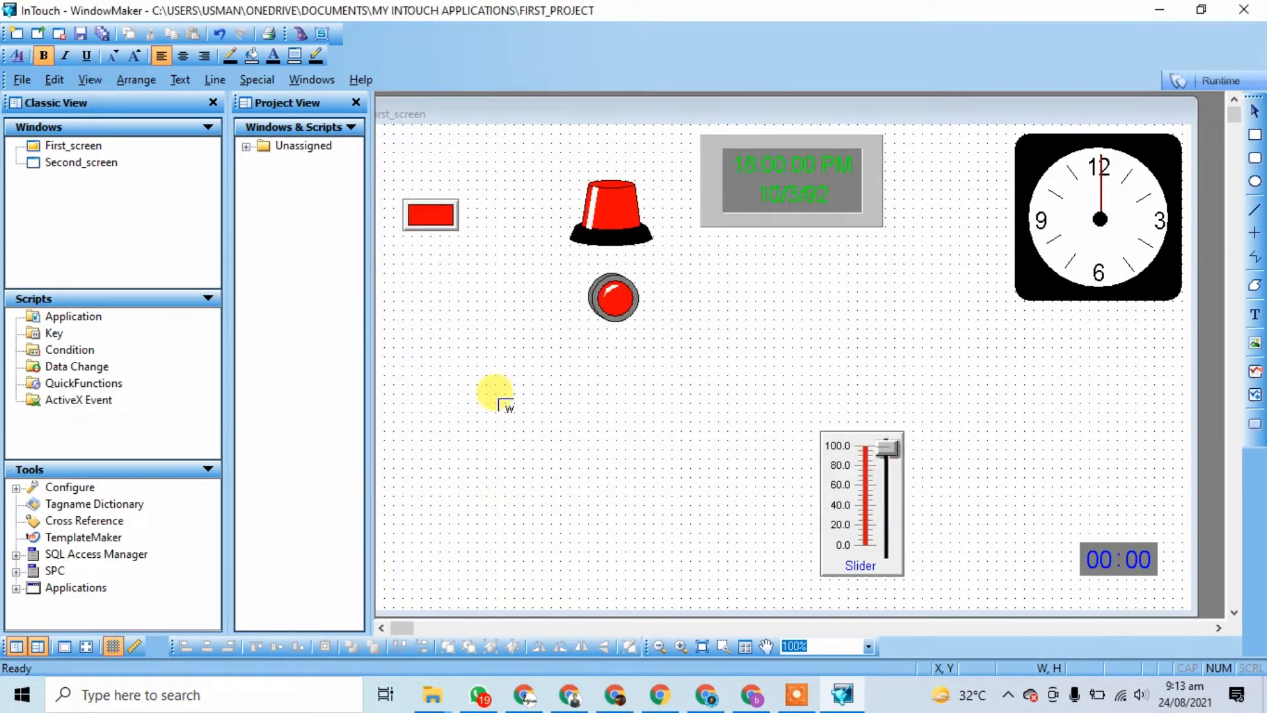
pyautogui.click(587, 363)
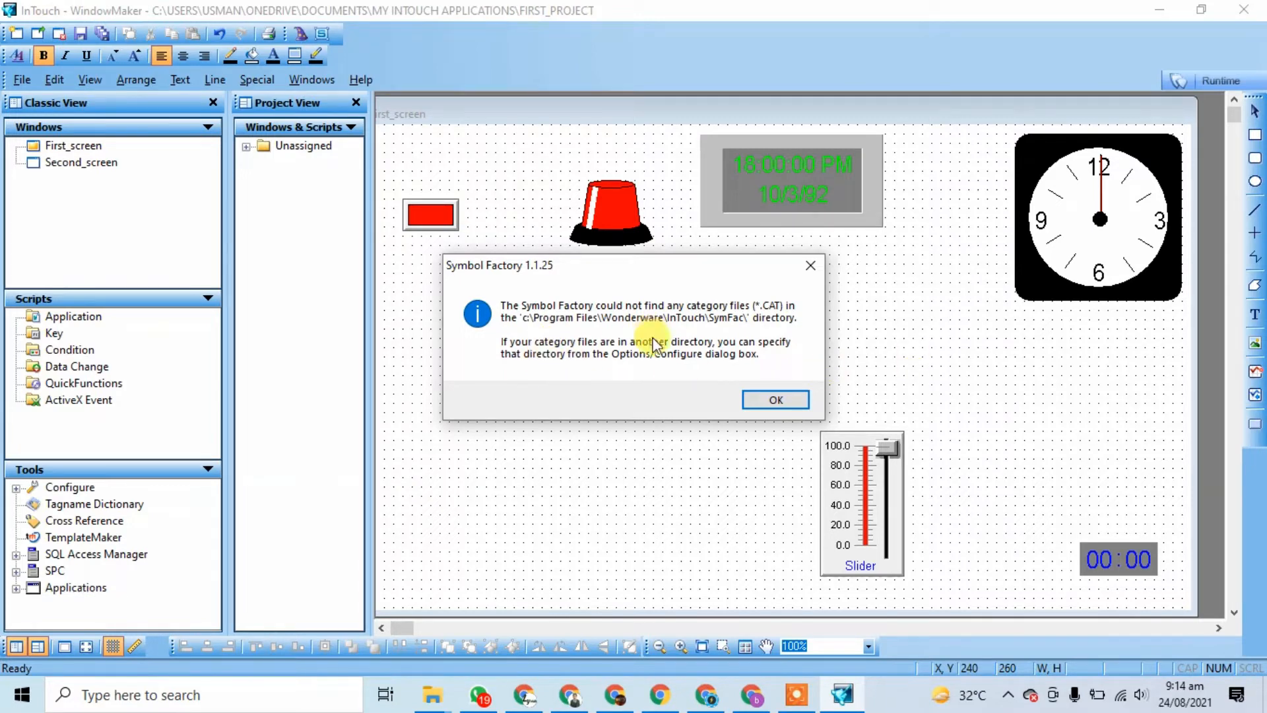
pyautogui.click(761, 400)
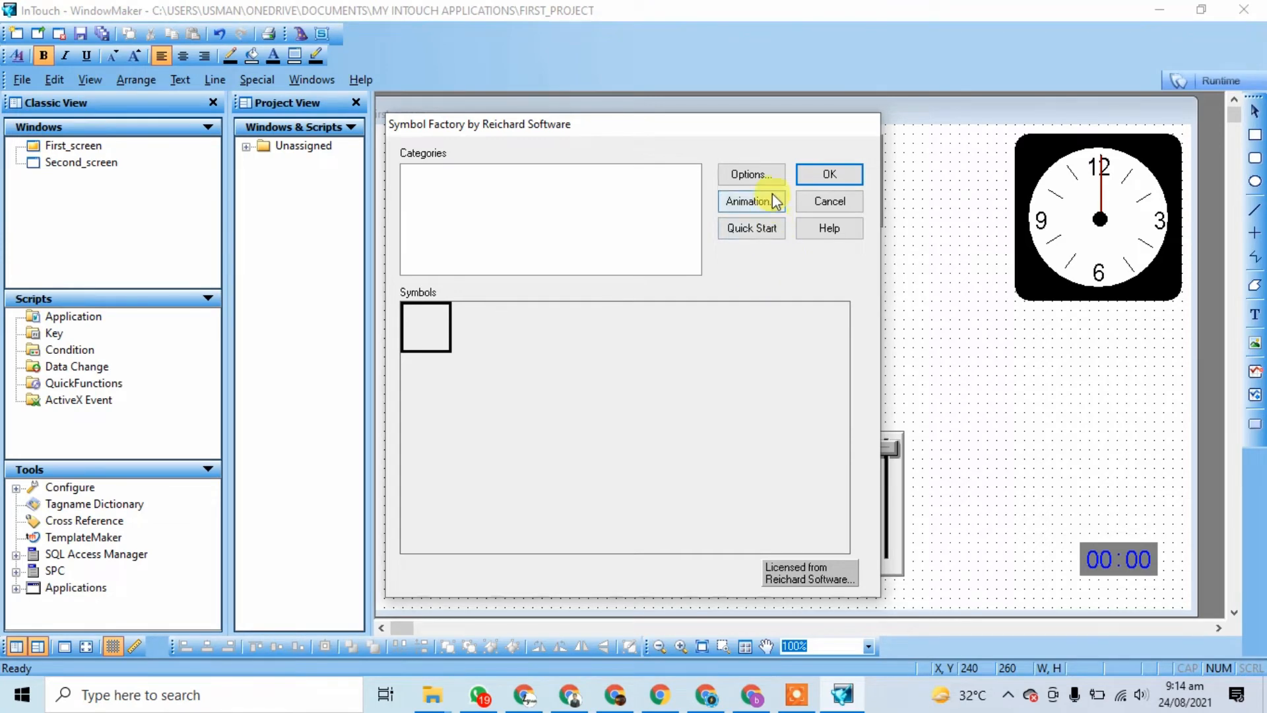
pyautogui.click(830, 176)
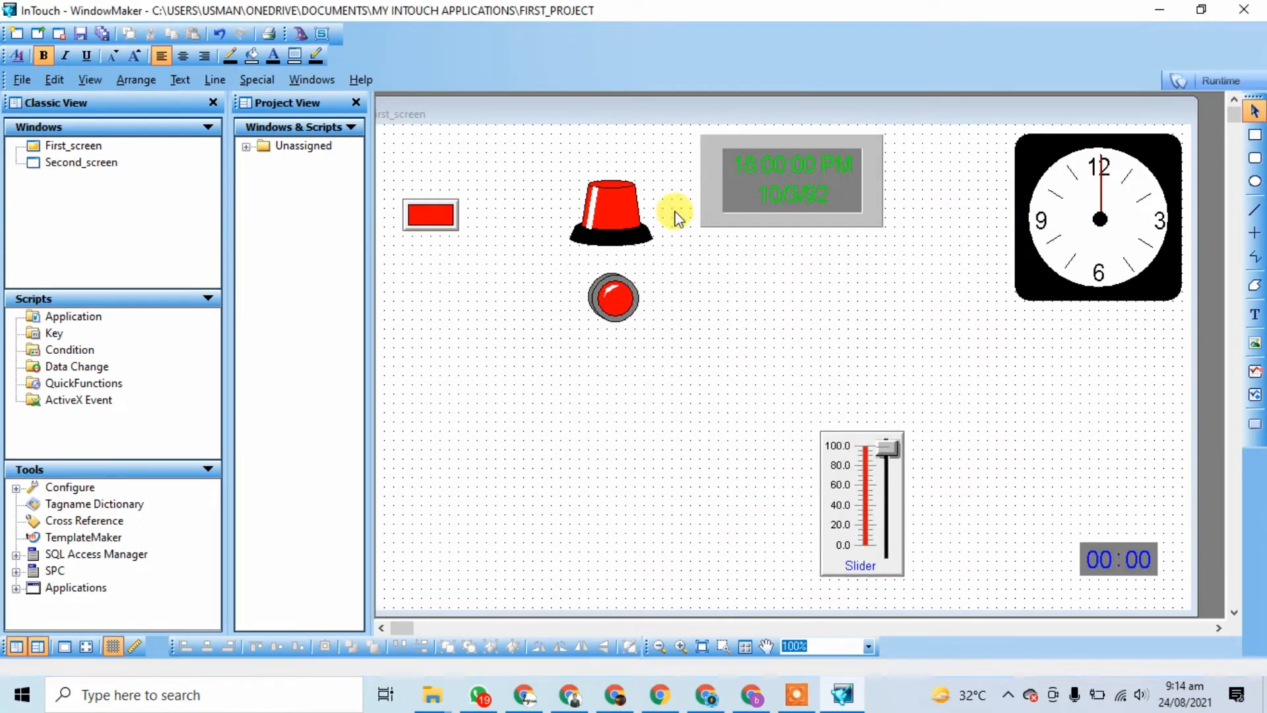
pyautogui.moveTo(430, 683)
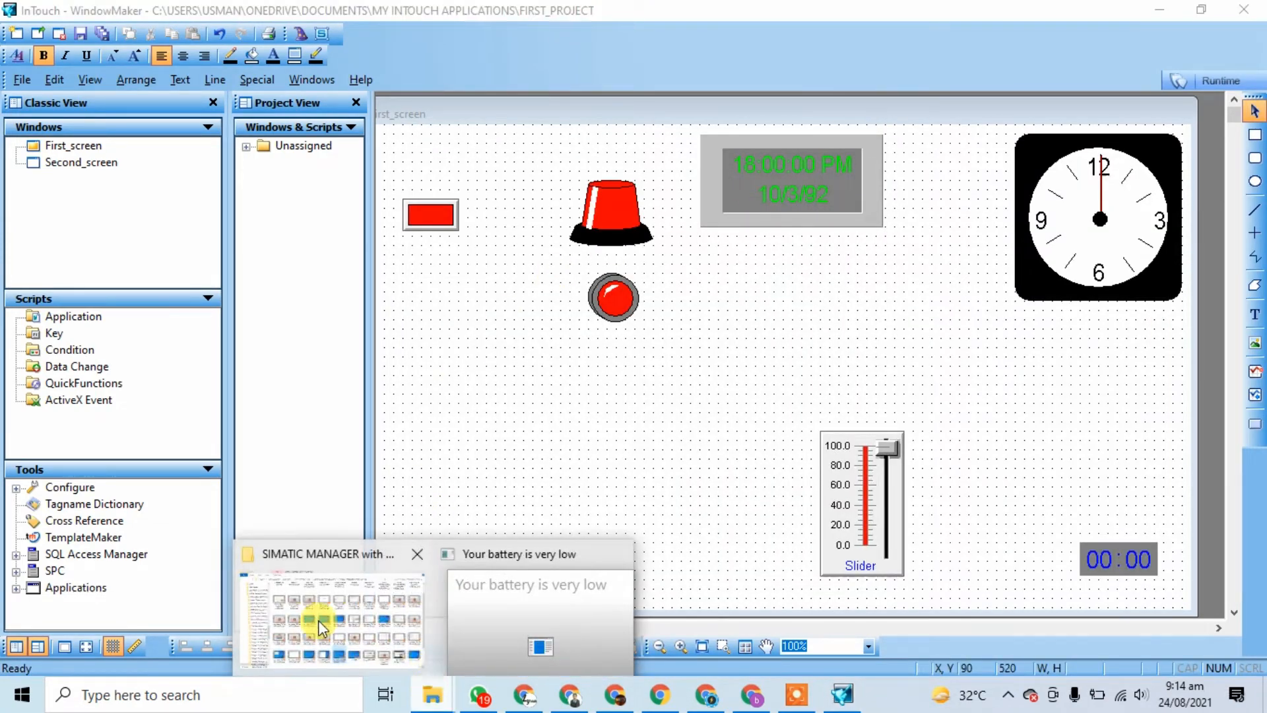
# Step: In File Explorer, go from This PC to Local Disk (C:) and open Program Files (x86)
pyautogui.click(412, 620)
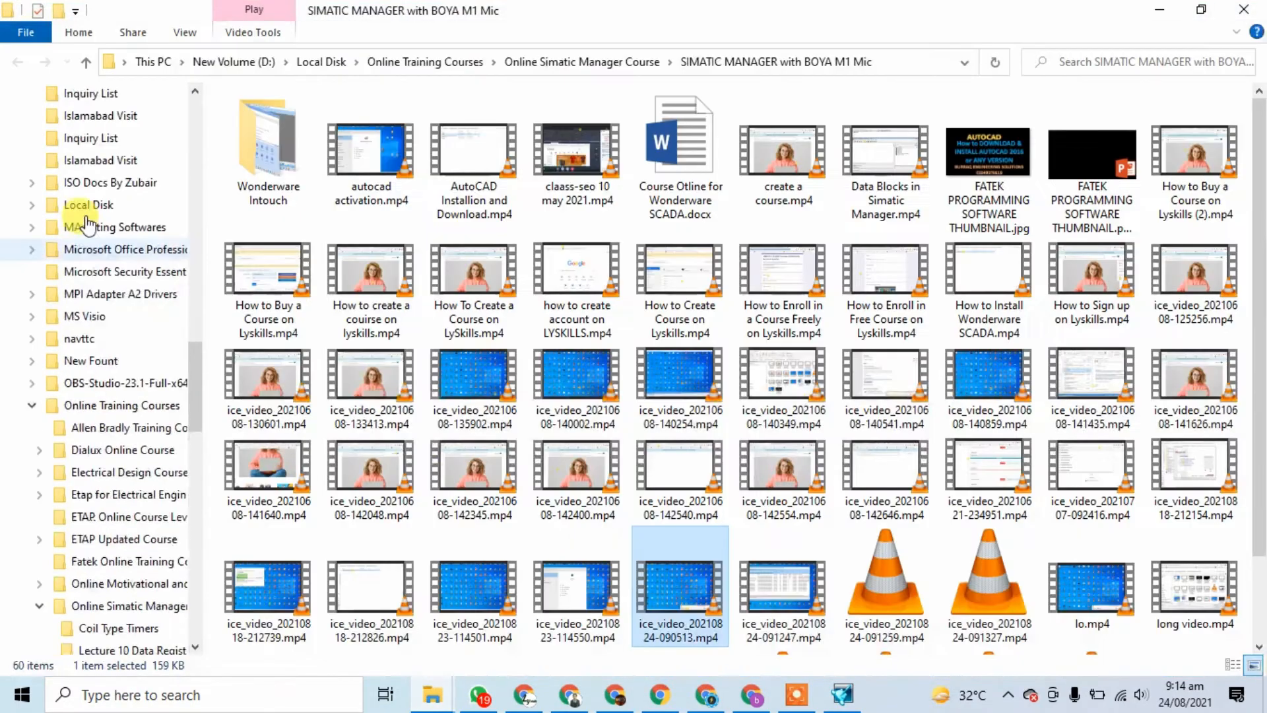
pyautogui.scroll(5, 208, 337)
pyautogui.scroll(10, 201, 347)
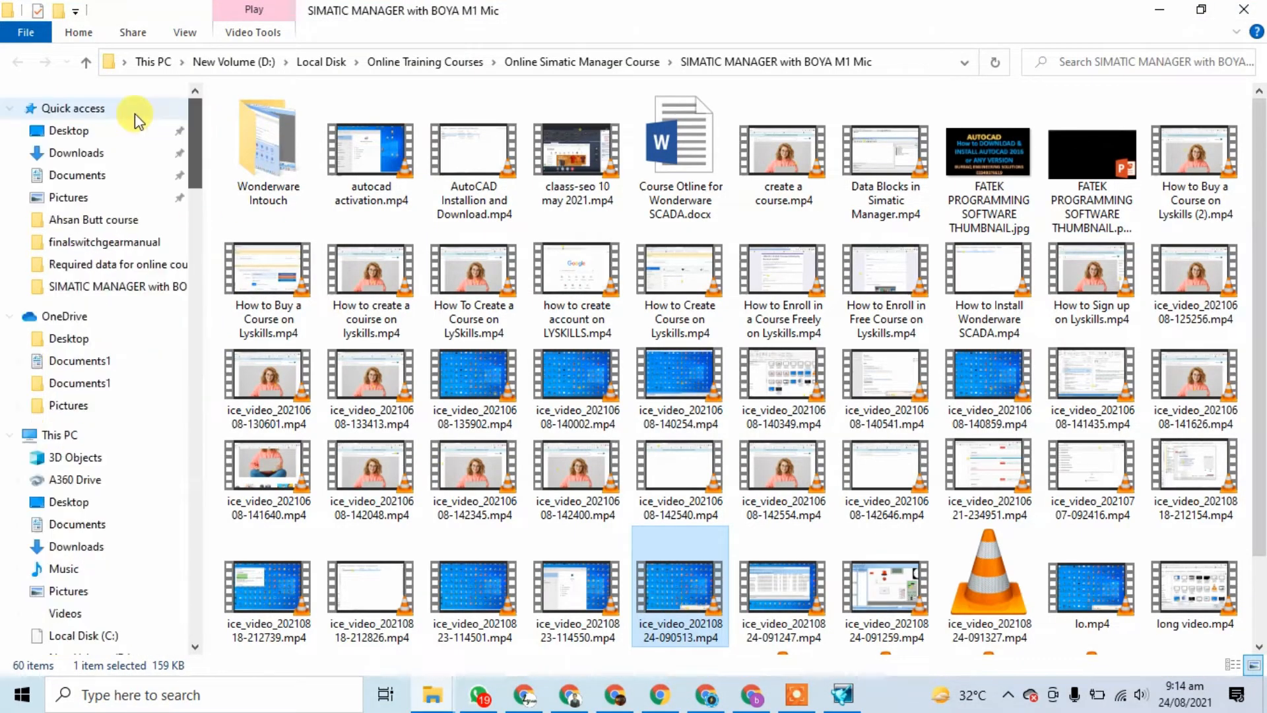
pyautogui.click(61, 435)
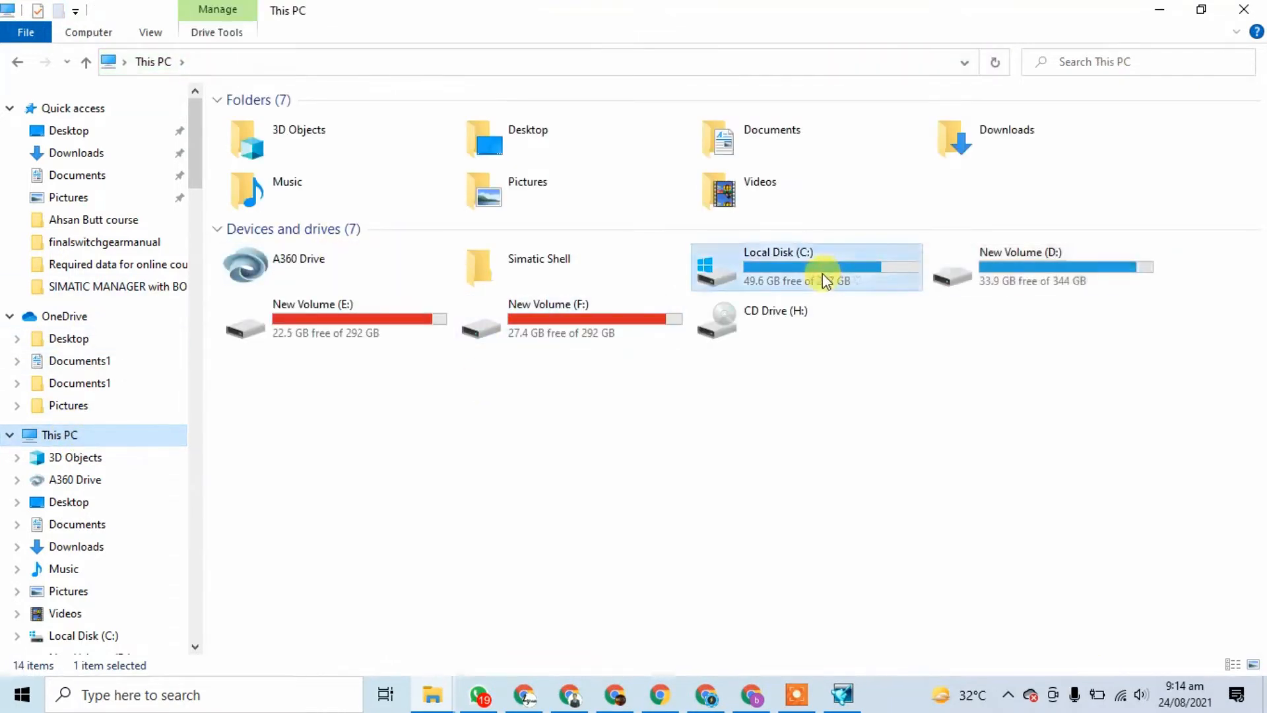
pyautogui.doubleClick(780, 251)
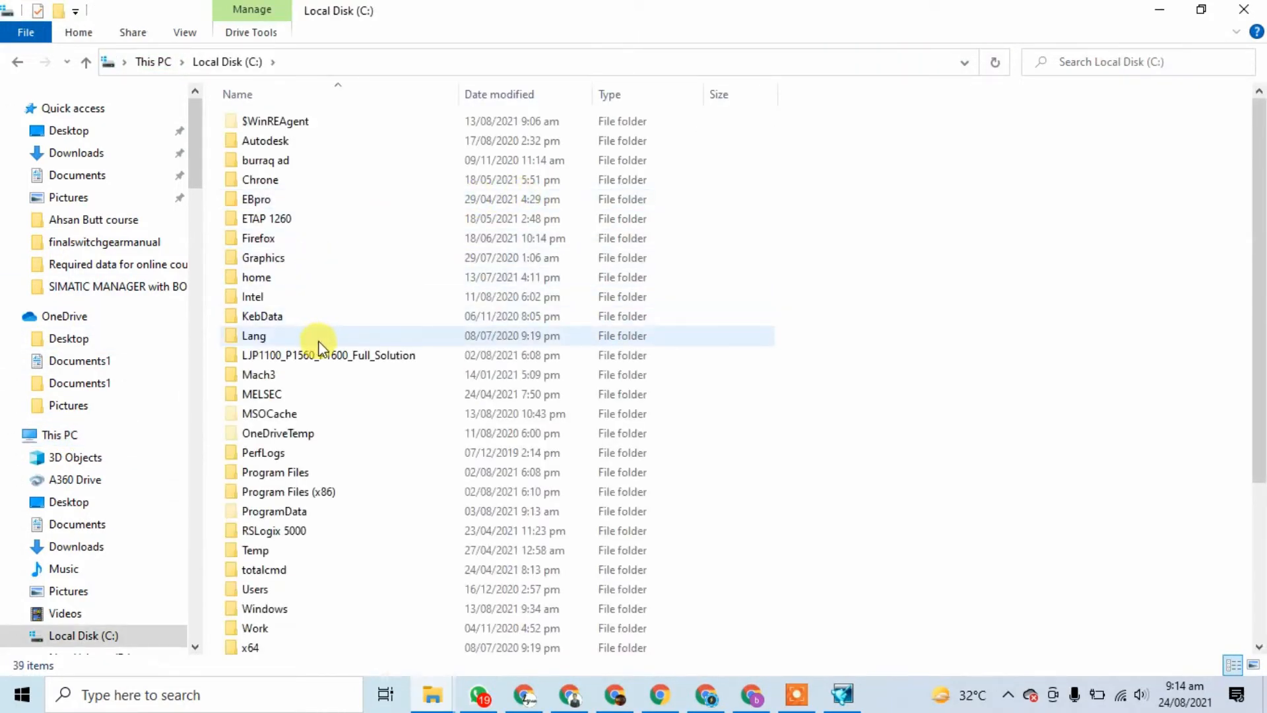
pyautogui.scroll(-2, 319, 211)
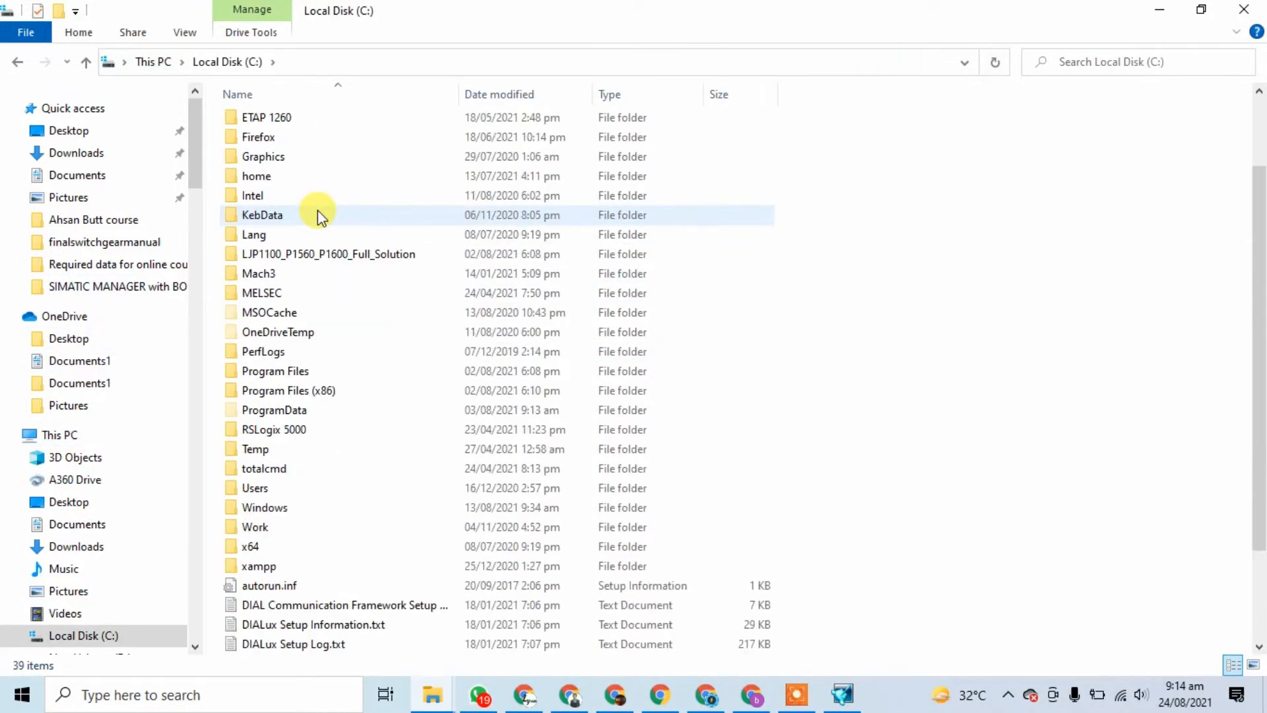
pyautogui.doubleClick(320, 392)
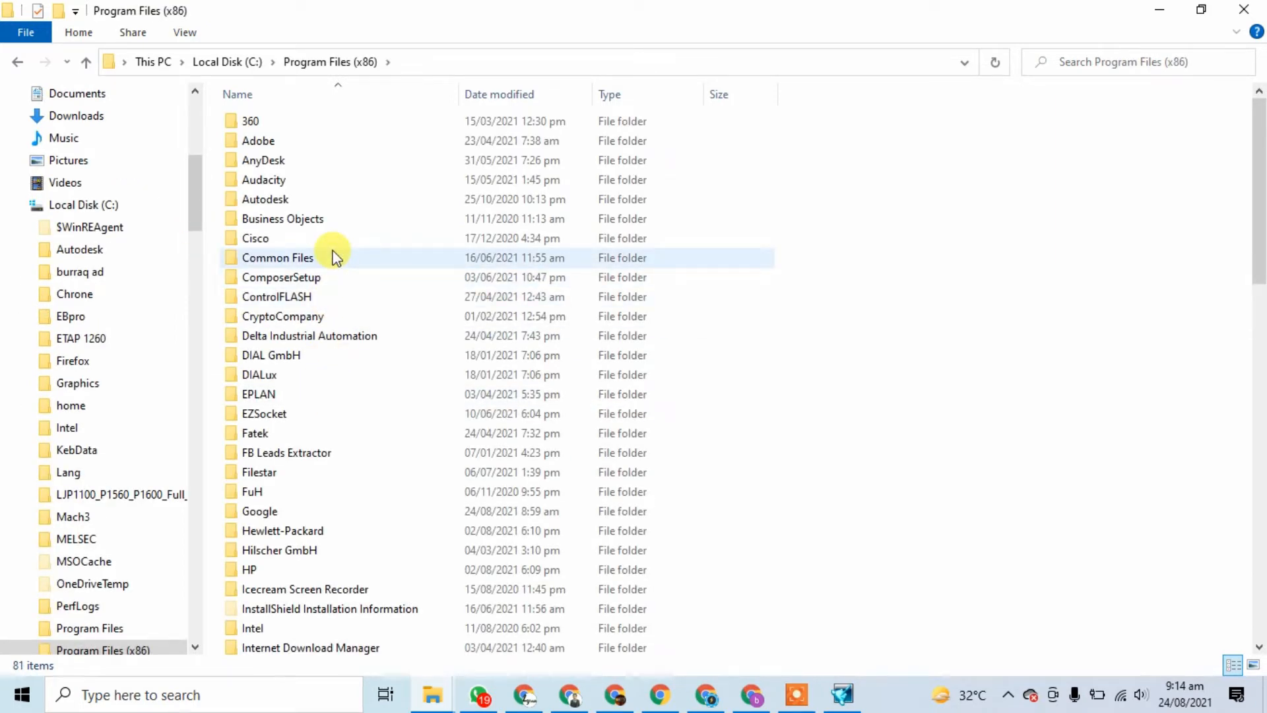
pyautogui.scroll(-2, 334, 256)
pyautogui.scroll(-2, 336, 257)
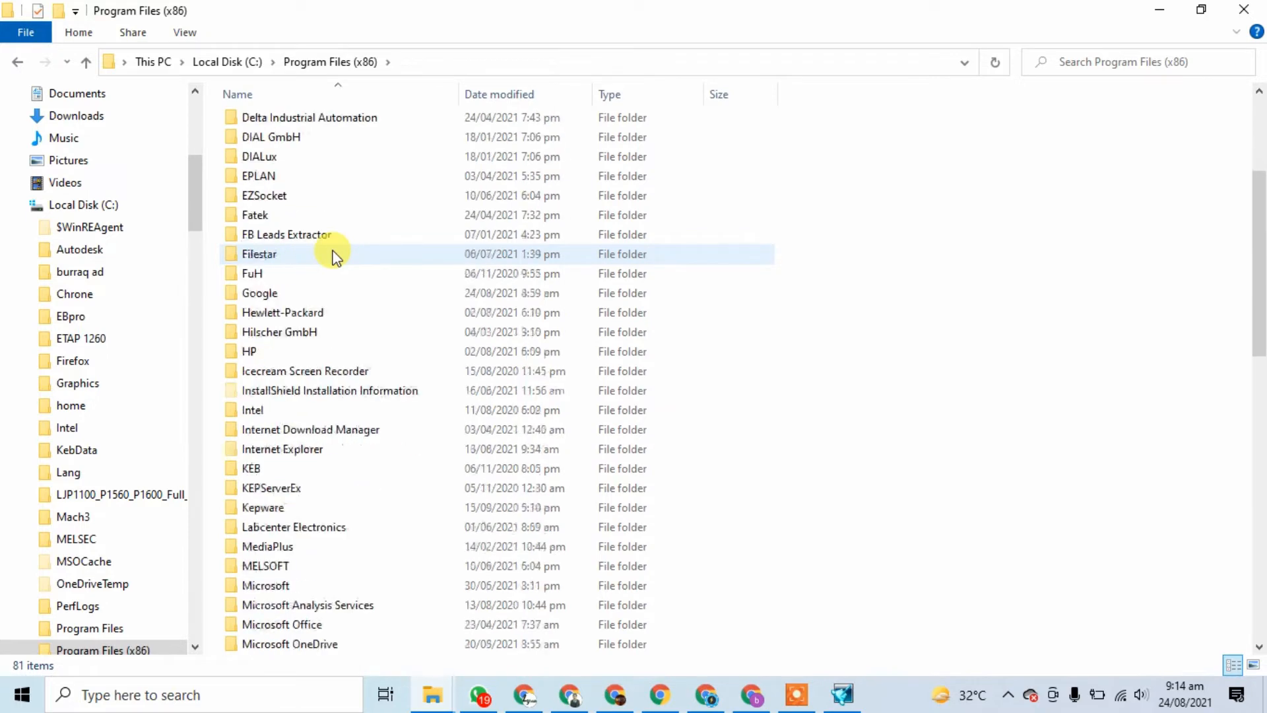
pyautogui.scroll(-13, 333, 254)
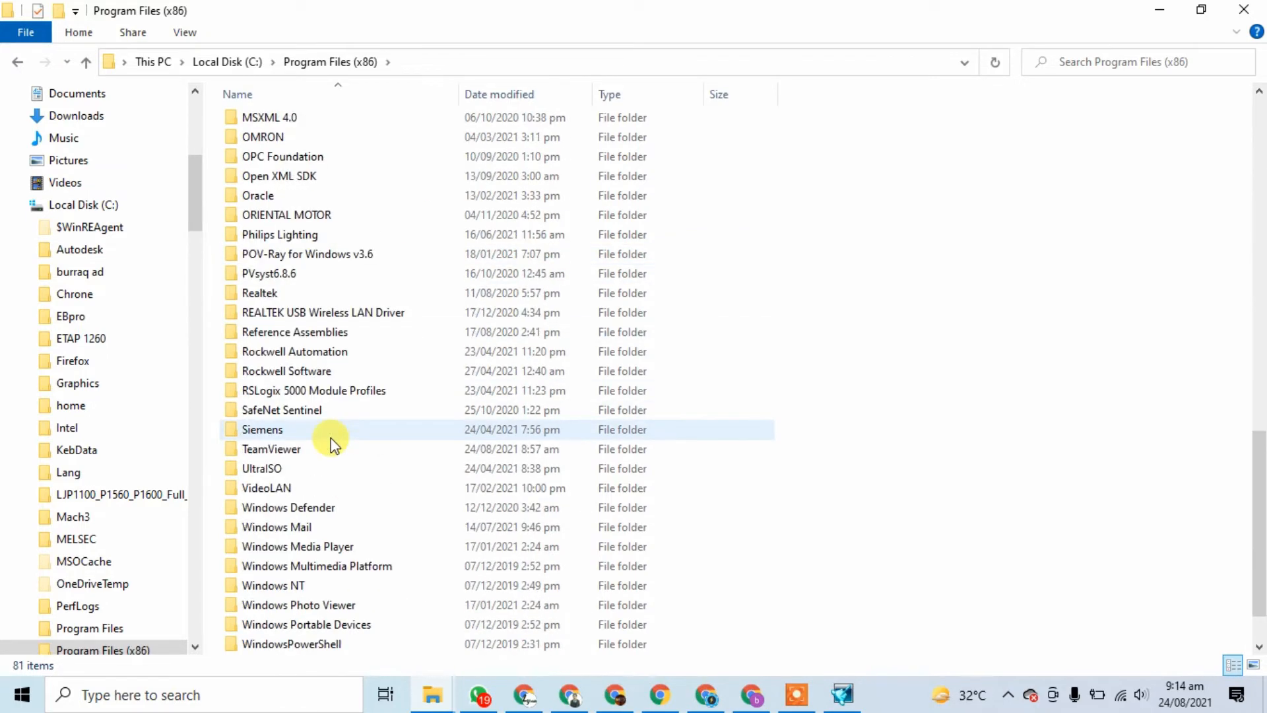
# Step: Open the Wonderware, then InTouch, then SymFac folders
pyautogui.click(334, 547)
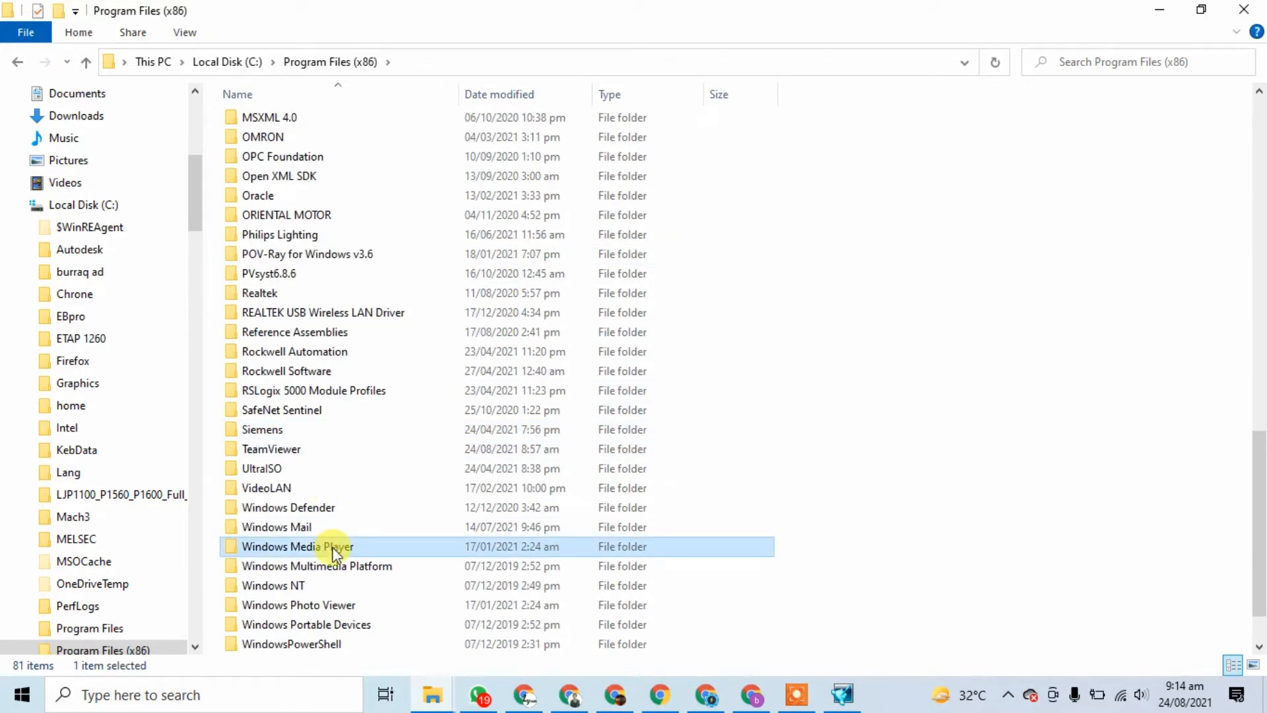
pyautogui.press('Down')
pyautogui.press('Down')
pyautogui.press('Down')
pyautogui.press('Down')
pyautogui.press('Down')
pyautogui.press('Down')
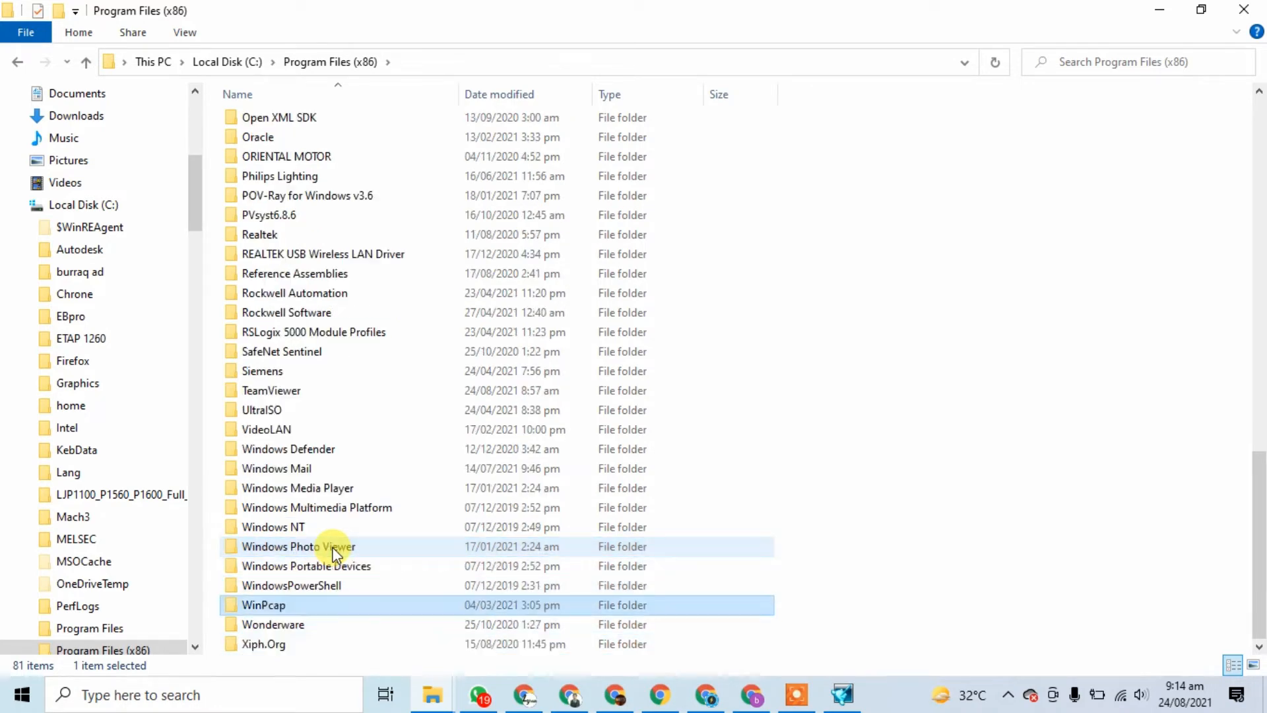
pyautogui.press('Down')
pyautogui.press('Return')
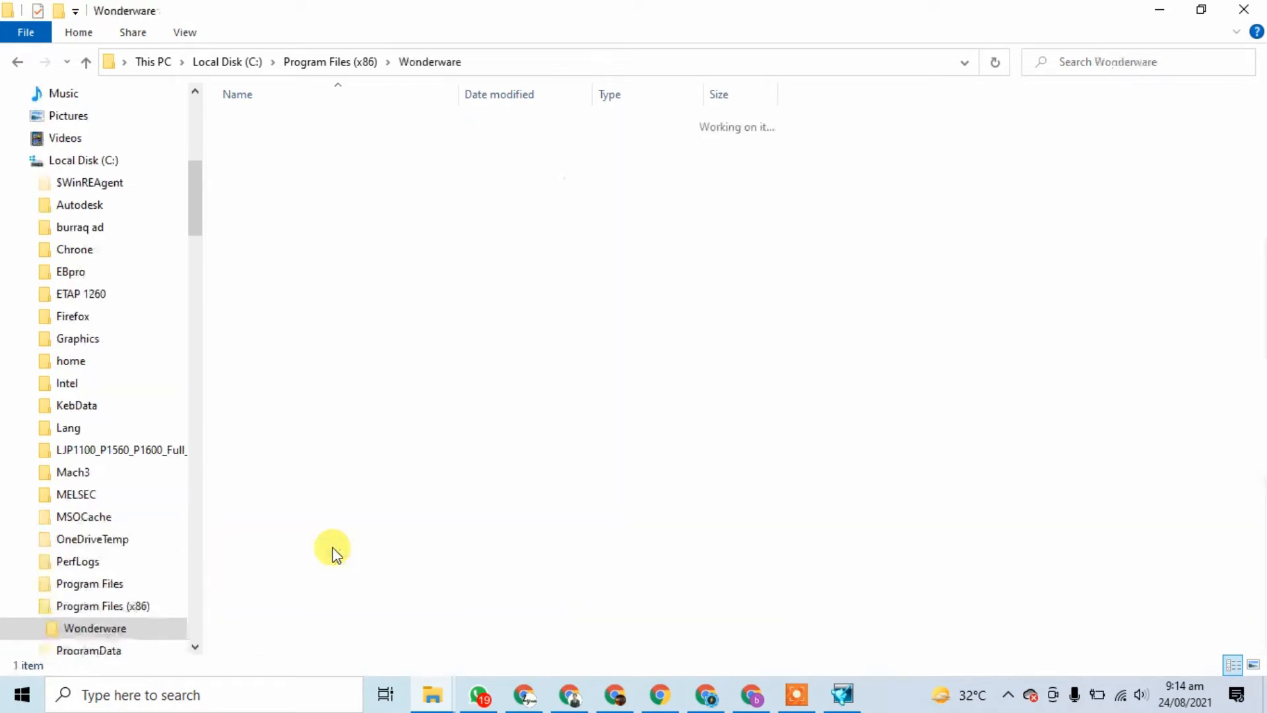
pyautogui.press('Down')
pyautogui.press('Return')
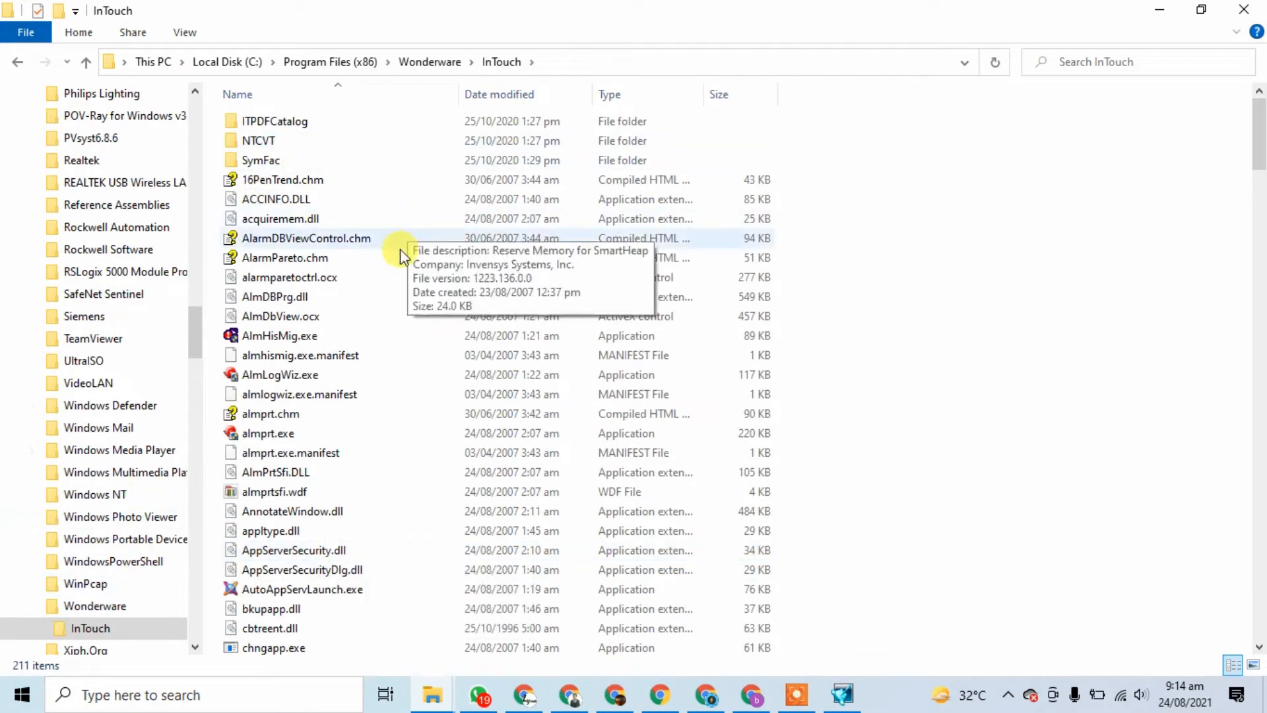
pyautogui.click(268, 163)
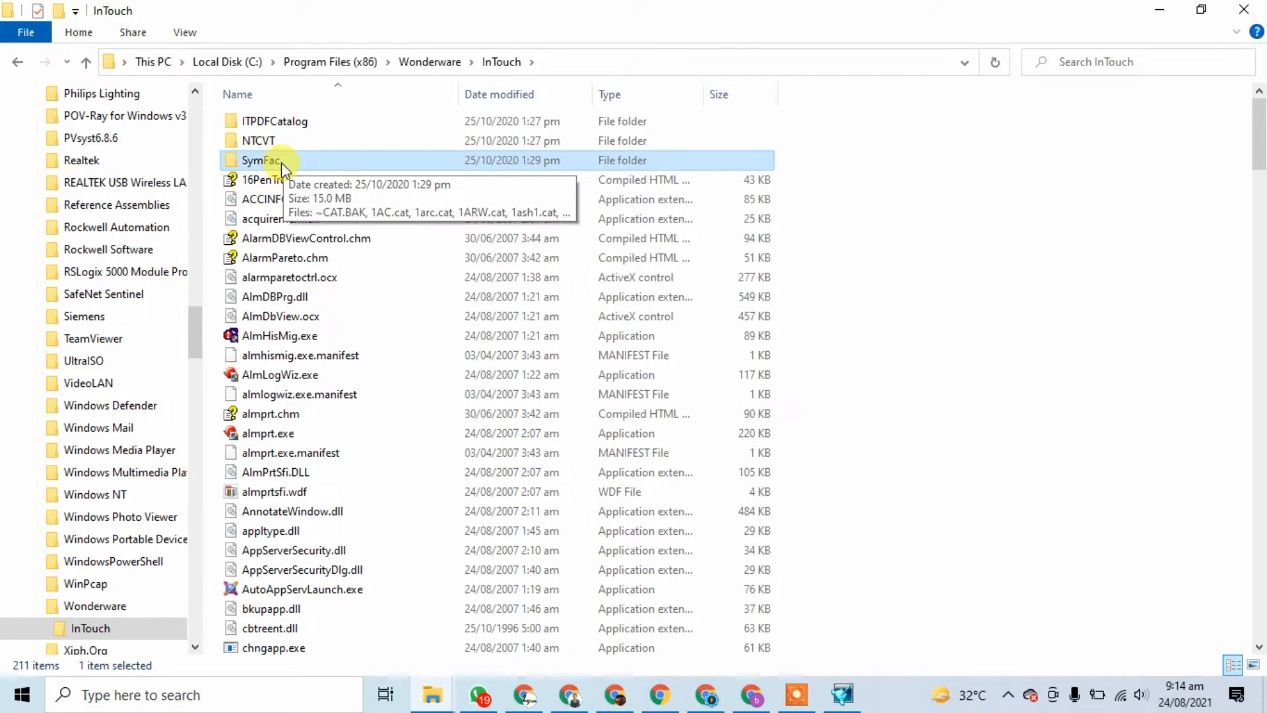
pyautogui.press('Return')
pyautogui.scroll(-15, 372, 315)
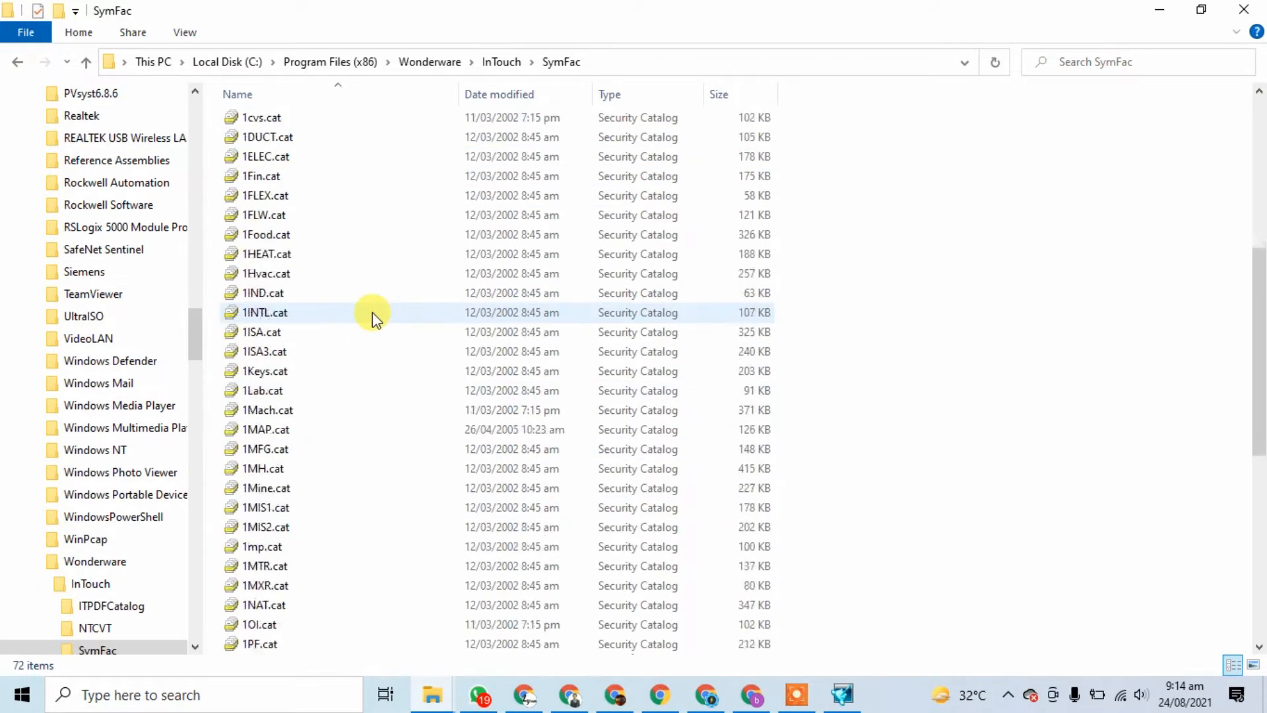
pyautogui.scroll(15, 368, 314)
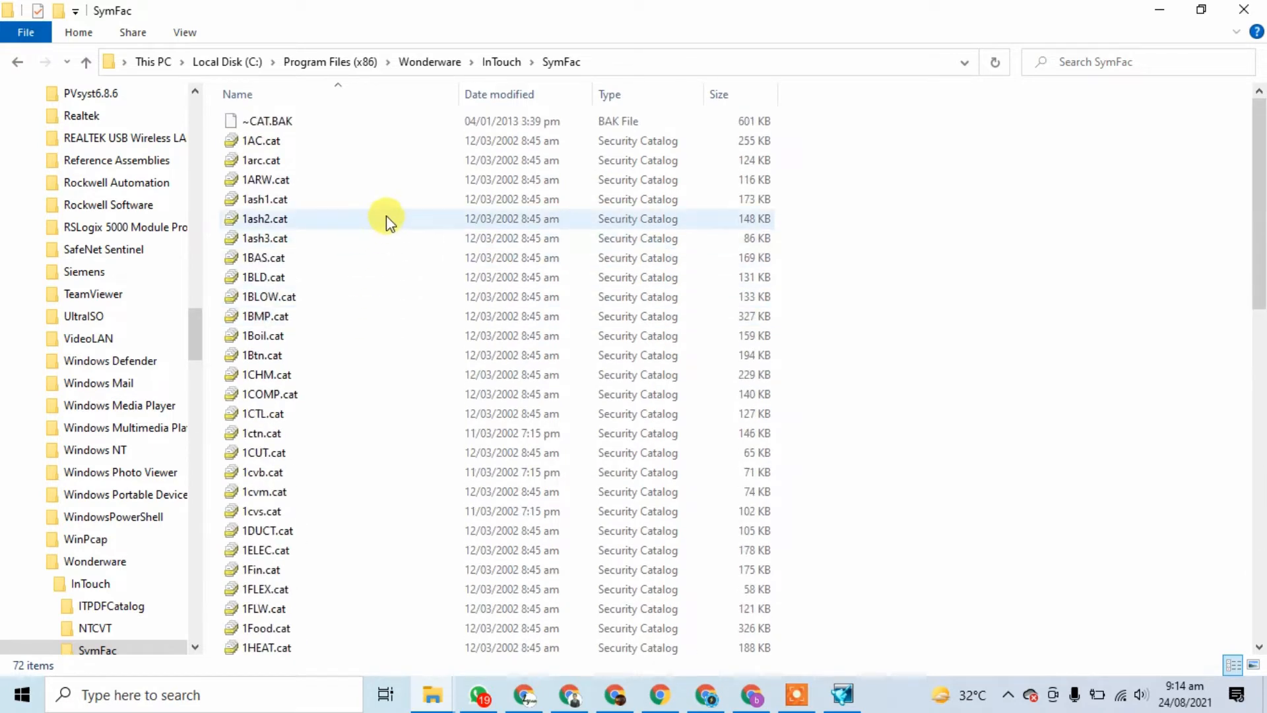
# Step: Copy the SymFac folder path from the address bar and return to WindowMaker
pyautogui.click(619, 62)
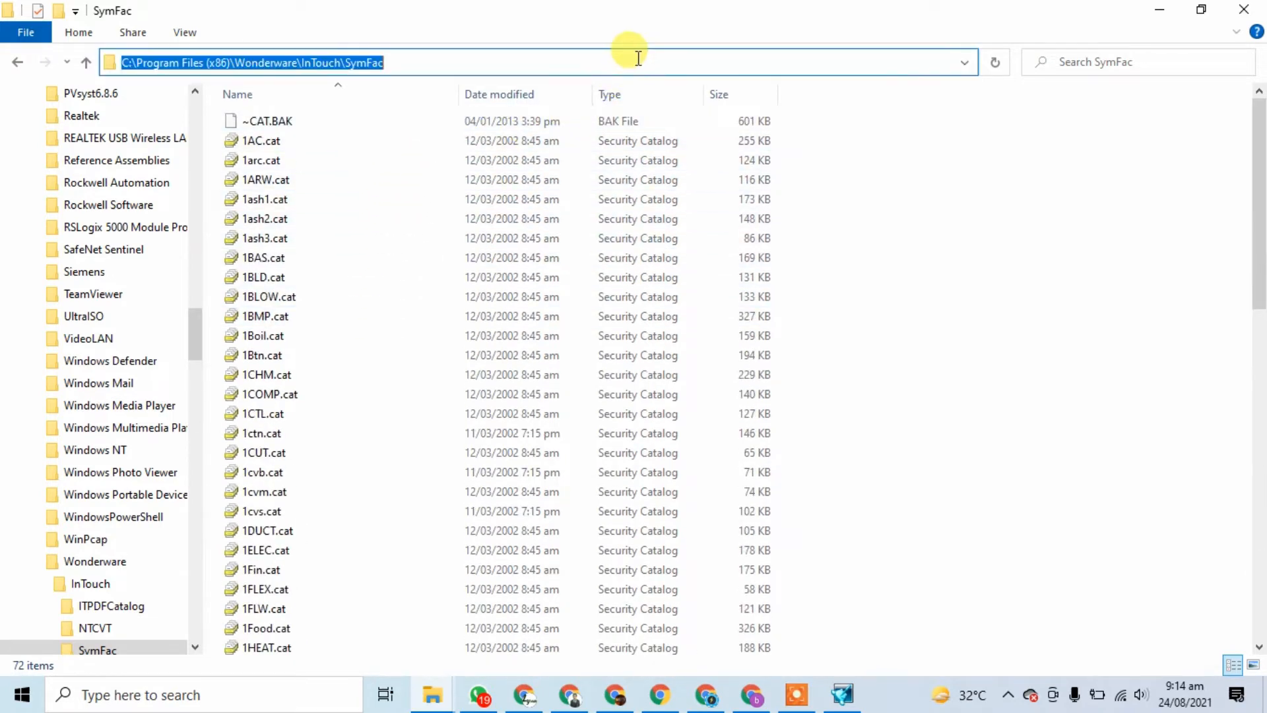
pyautogui.doubleClick(639, 58)
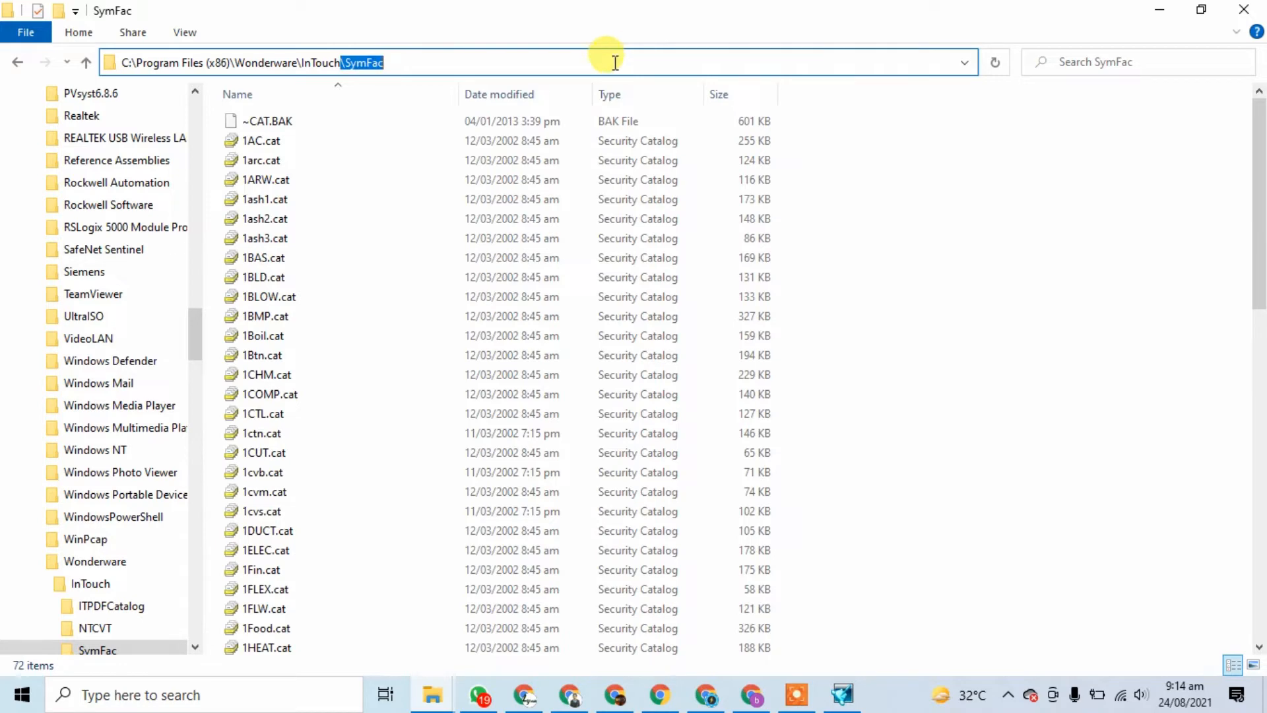
pyautogui.moveTo(425, 62); pyautogui.dragTo(179, 90)
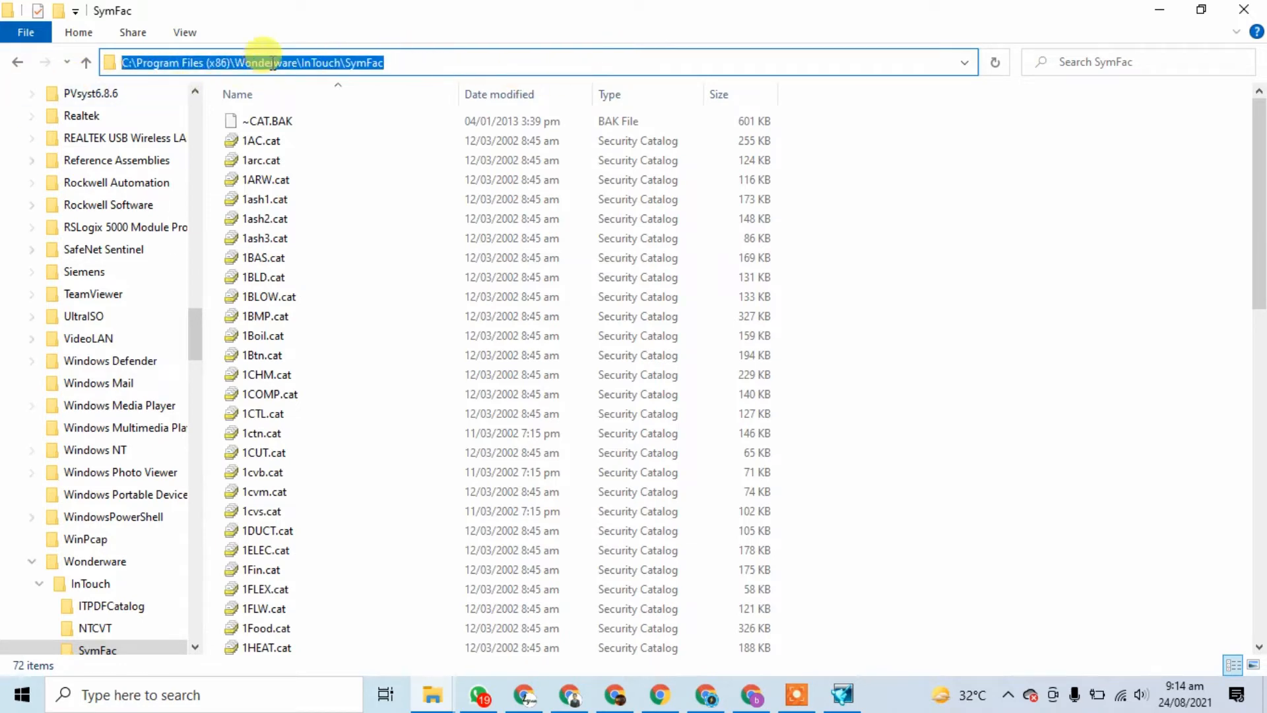
pyautogui.rightClick(273, 62)
pyautogui.click(317, 123)
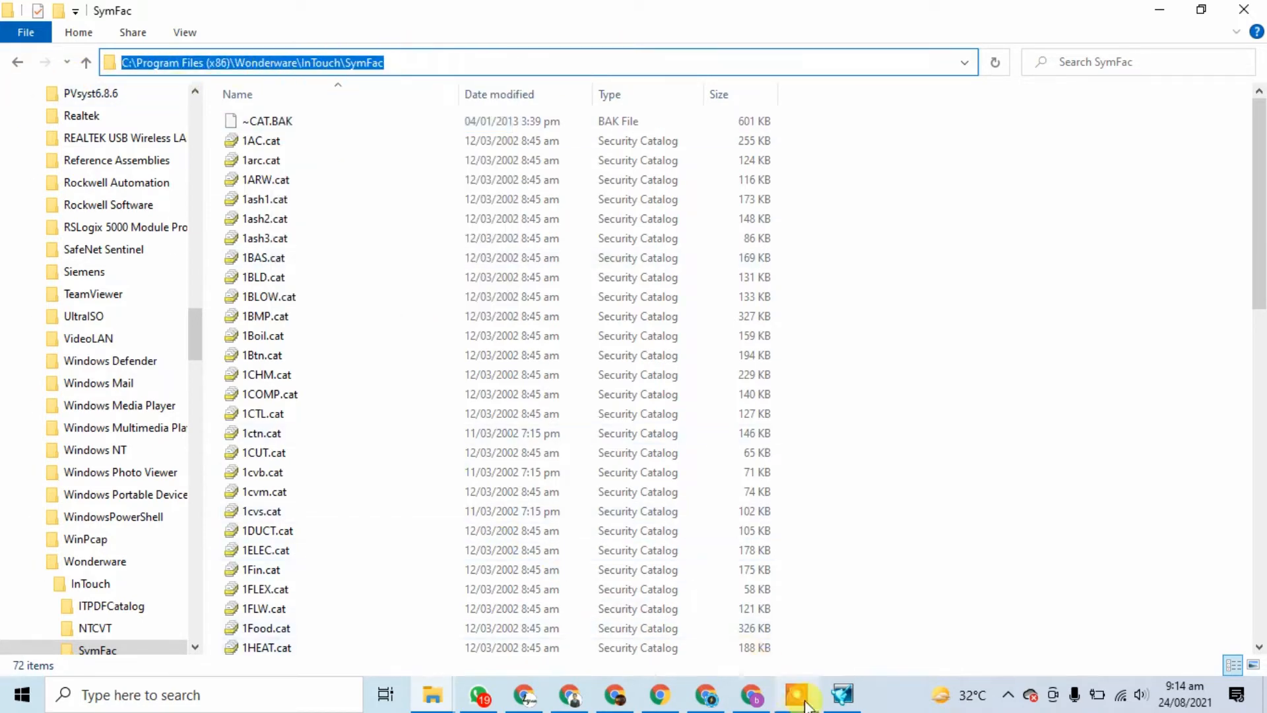
pyautogui.click(843, 693)
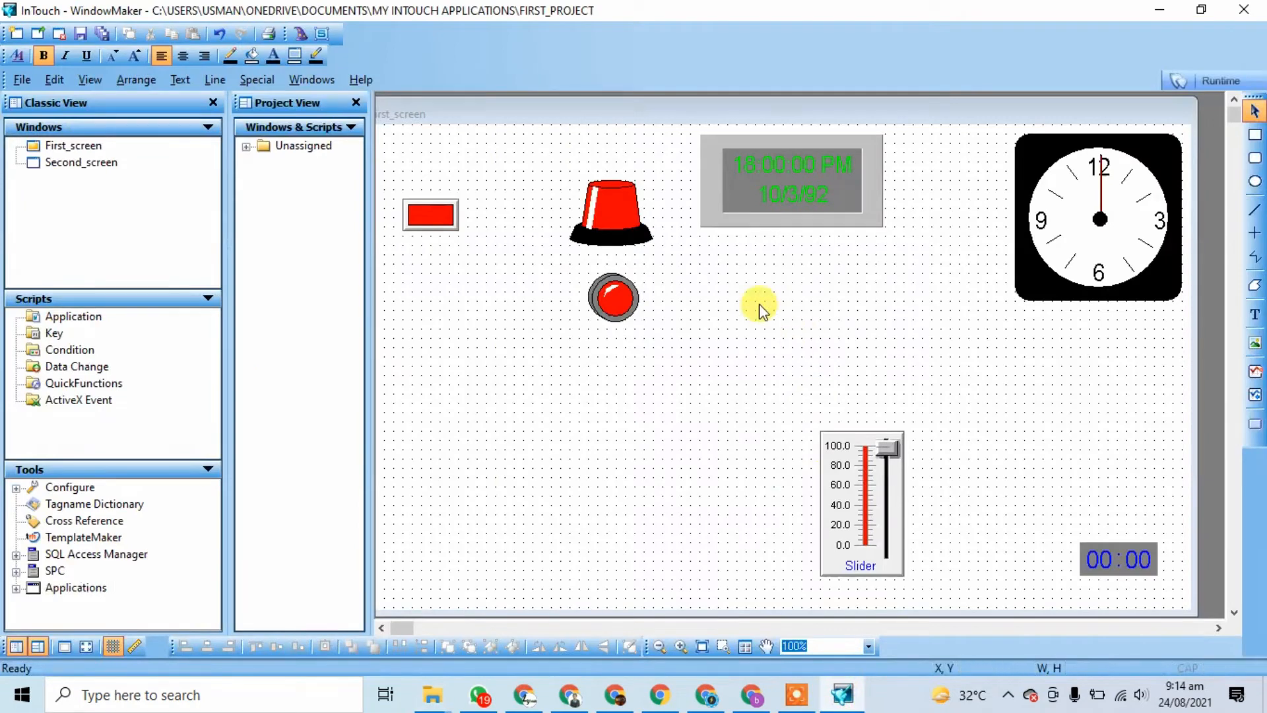
# Step: Place the Symbol Factory wizard on First_screen and dismiss the missing category files message
pyautogui.click(301, 37)
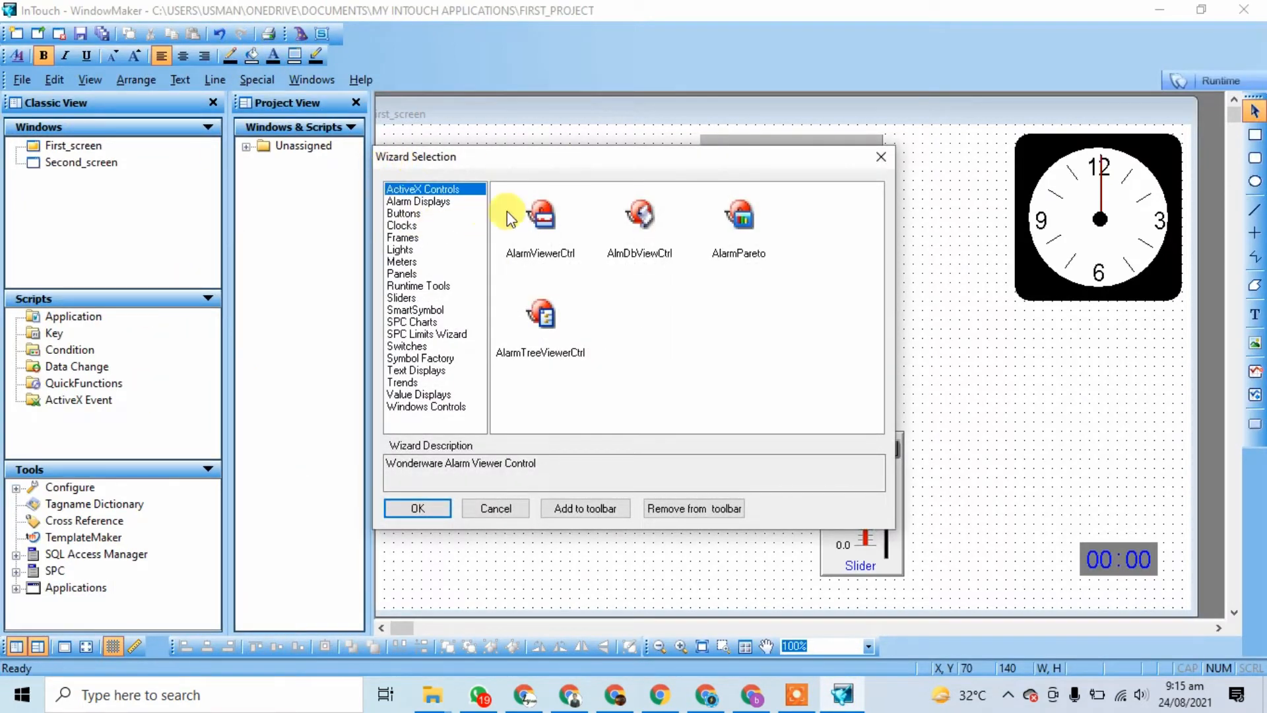
pyautogui.click(420, 359)
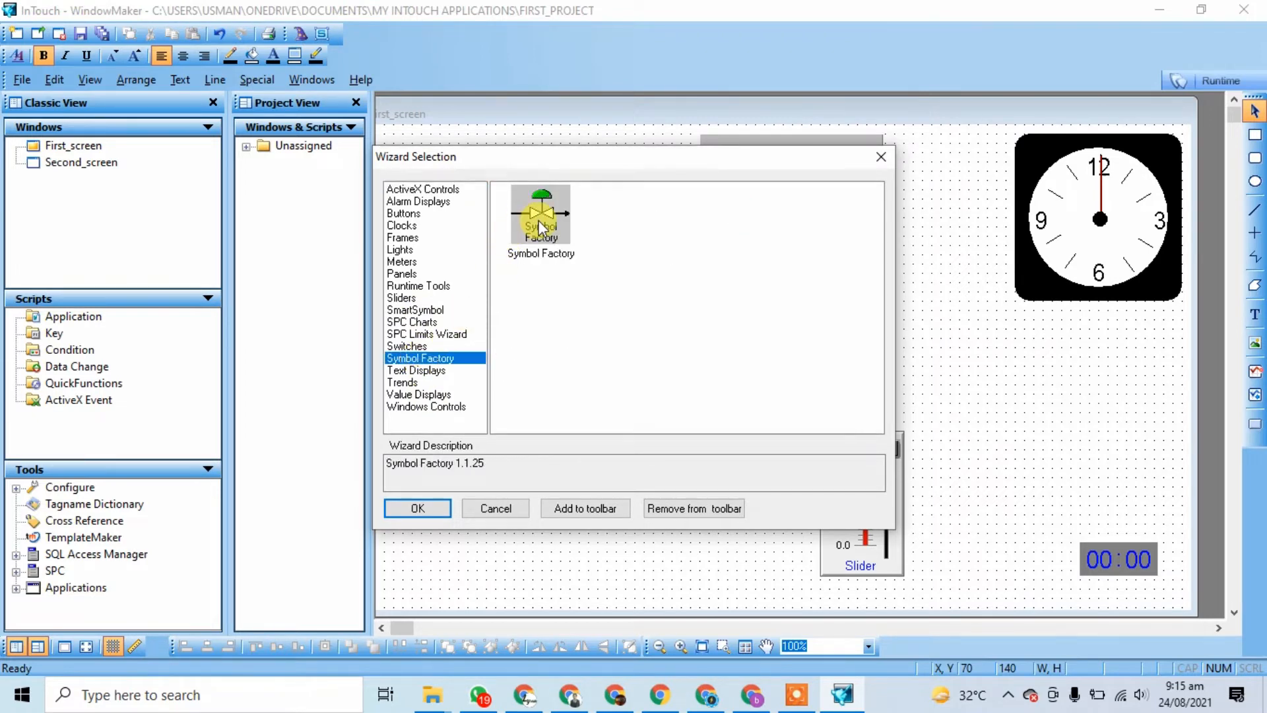
pyautogui.click(420, 509)
pyautogui.click(518, 337)
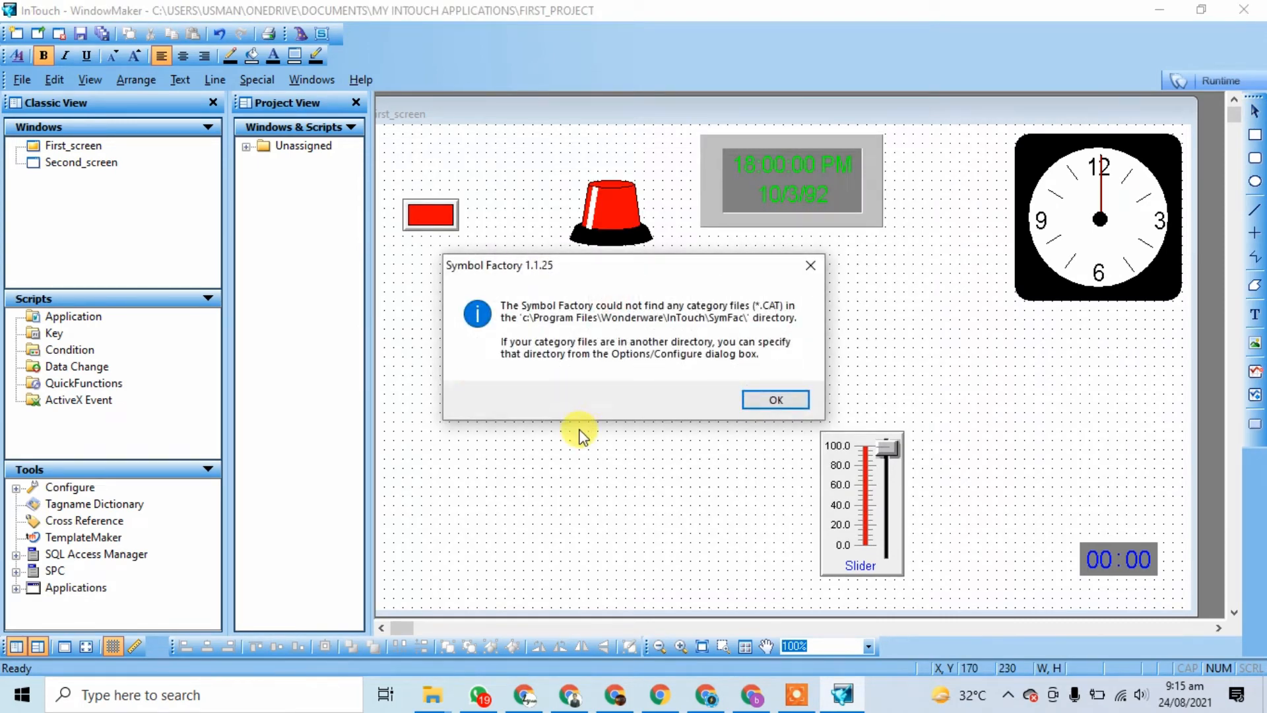
pyautogui.click(776, 400)
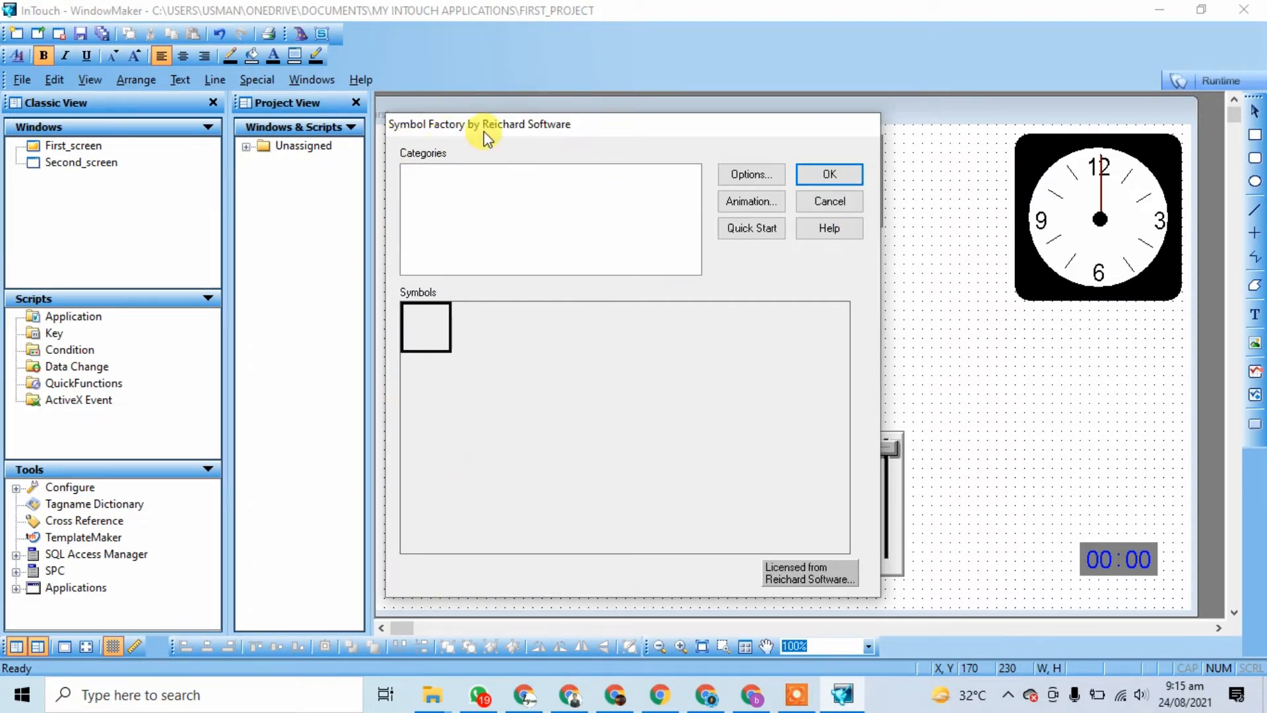
# Step: Paste the SymFac path into Symbol Factory's Category File Path and confirm all dialogs
pyautogui.click(751, 176)
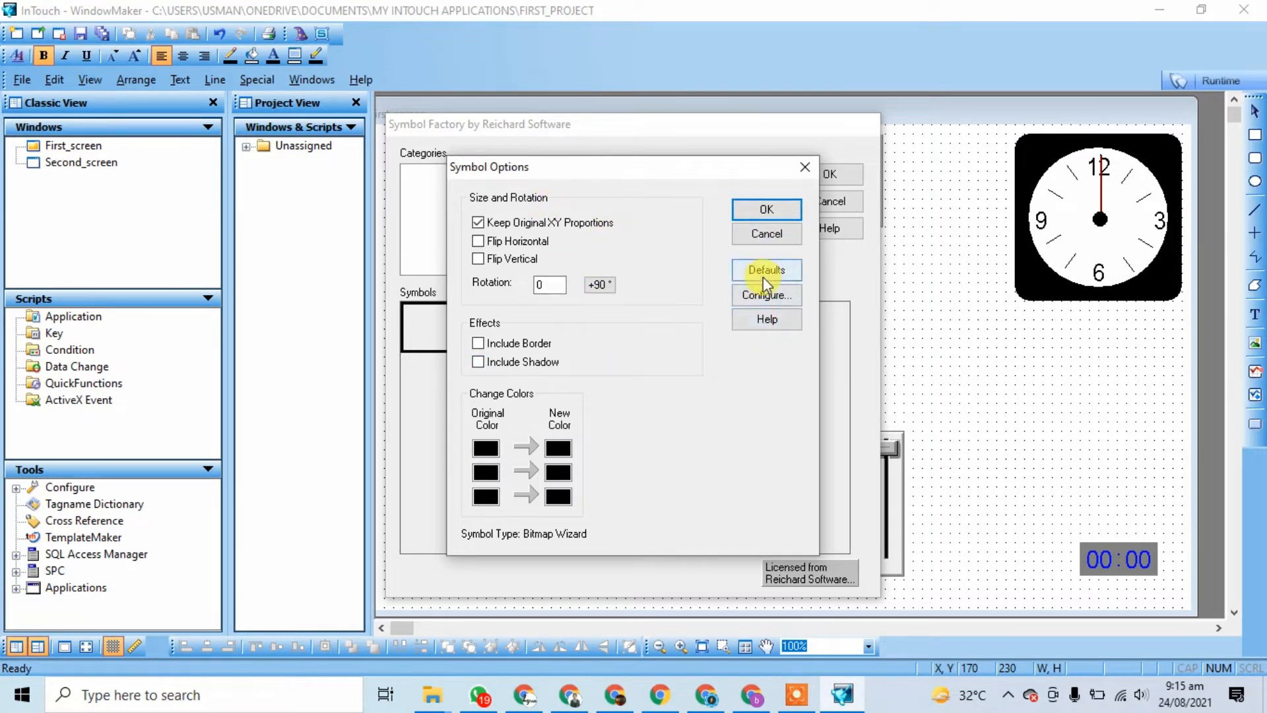
pyautogui.click(759, 298)
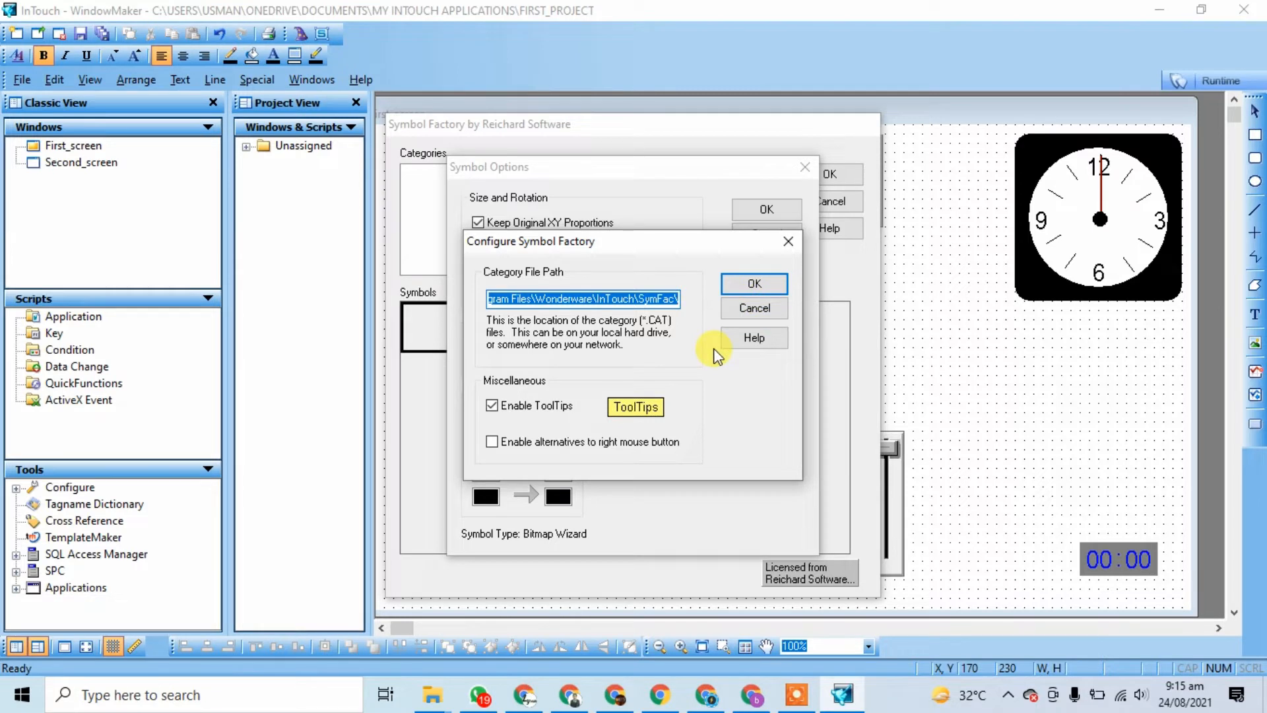
pyautogui.click(623, 298)
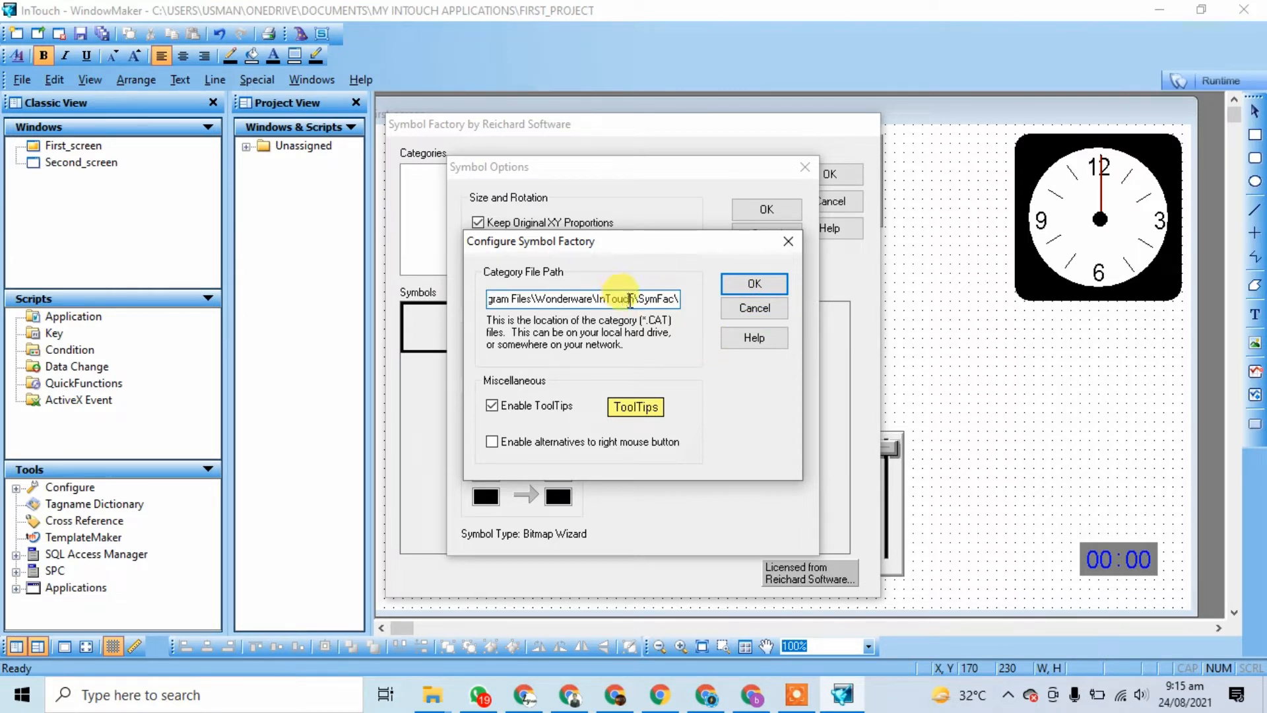
pyautogui.tripleClick(631, 300)
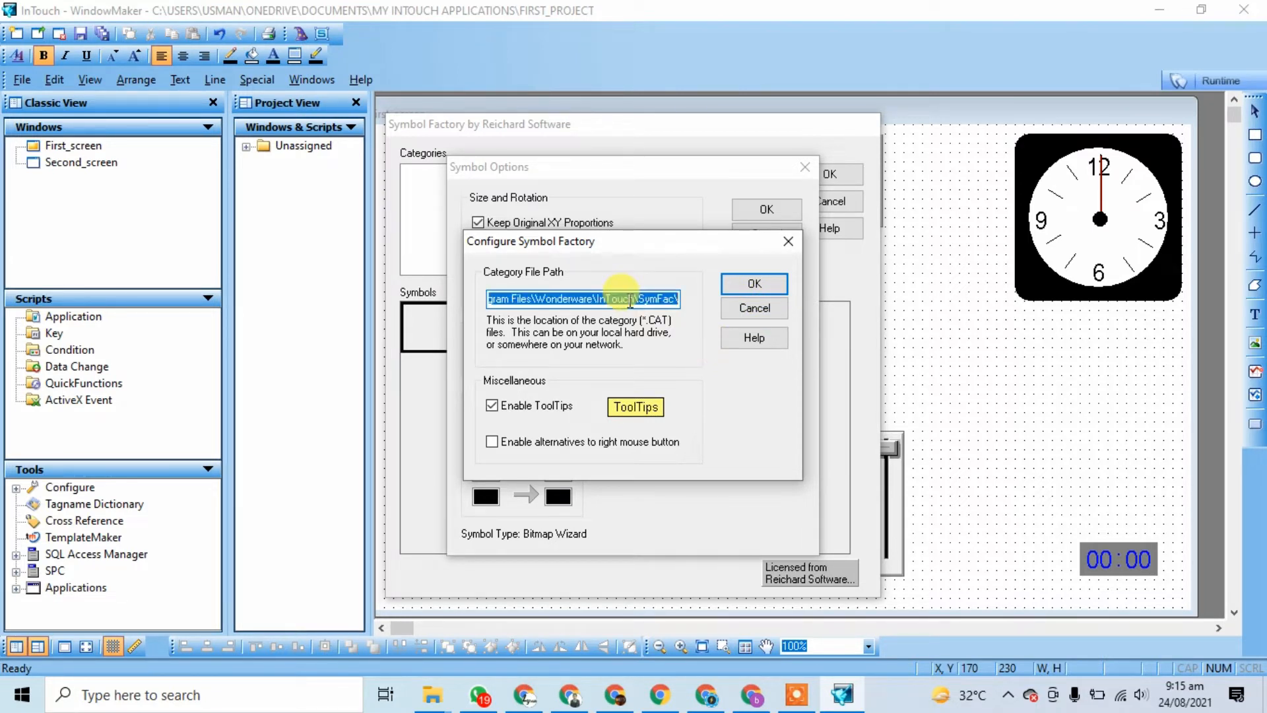
pyautogui.hotkey('ctrl', 'v')
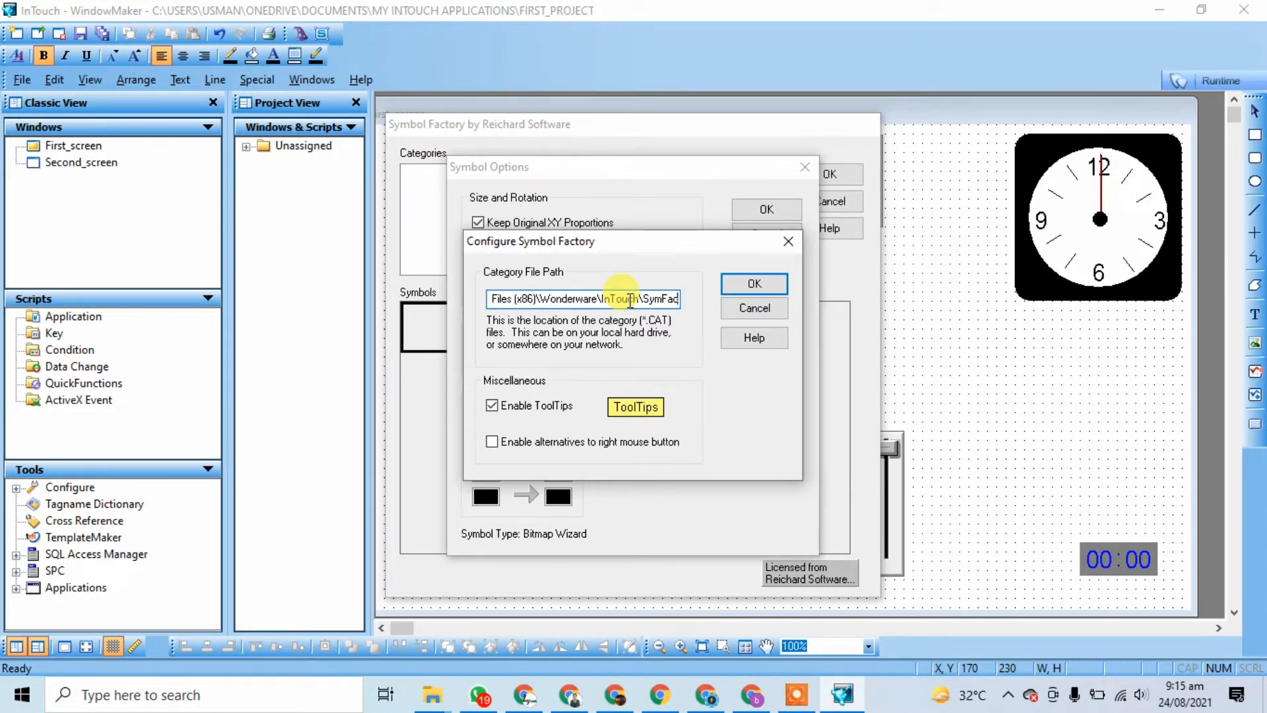
pyautogui.click(754, 285)
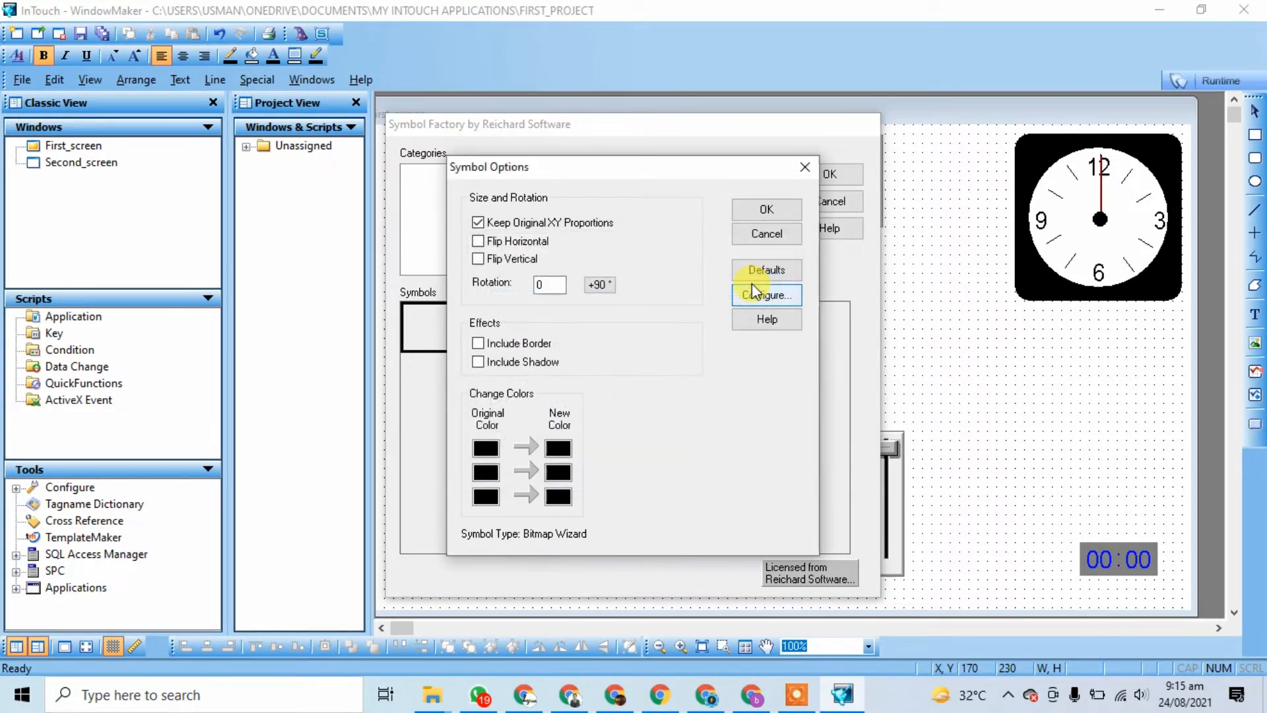
pyautogui.click(763, 210)
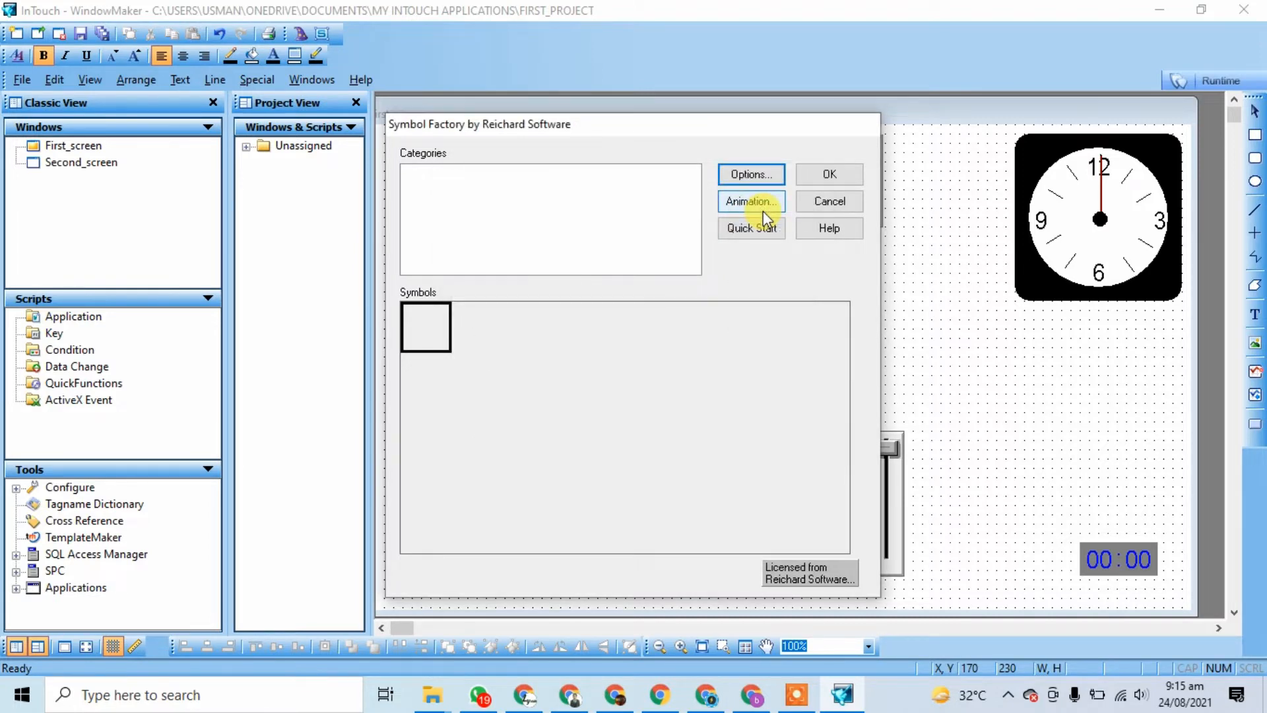
pyautogui.click(831, 175)
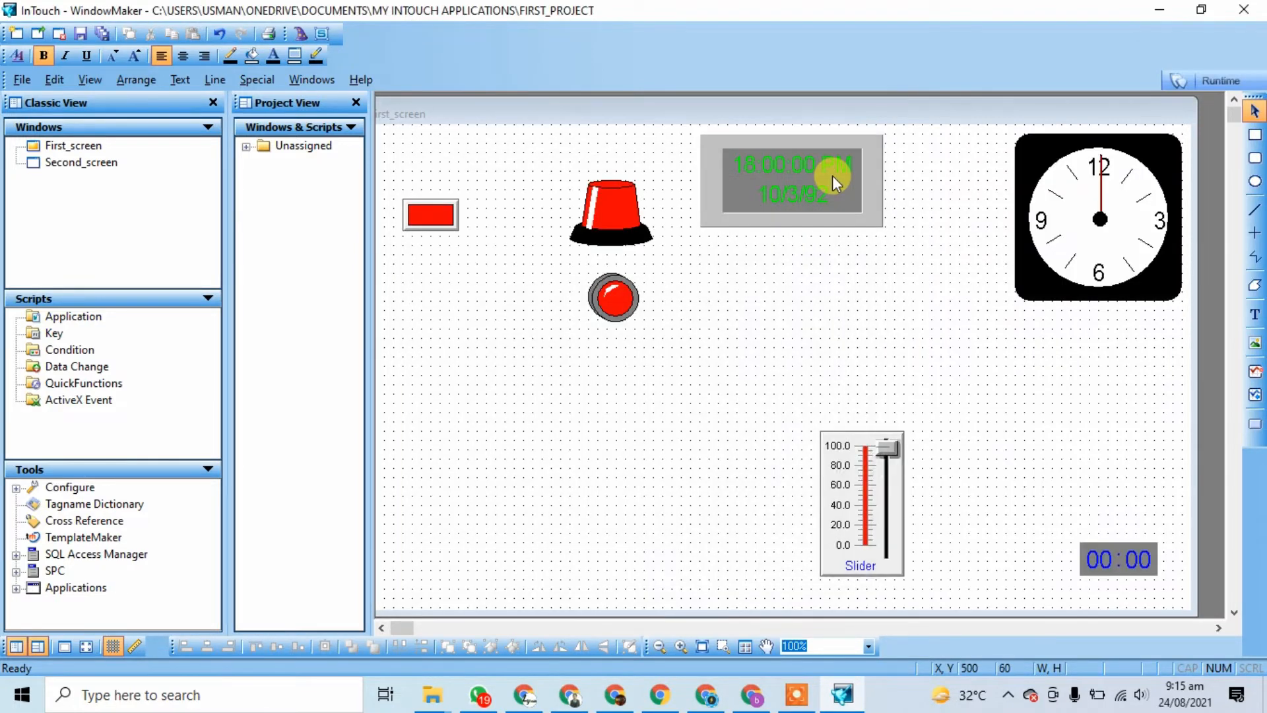
# Step: Start the Symbol Factory wizard again and preview the Black pushbutton 1 symbol
pyautogui.click(299, 34)
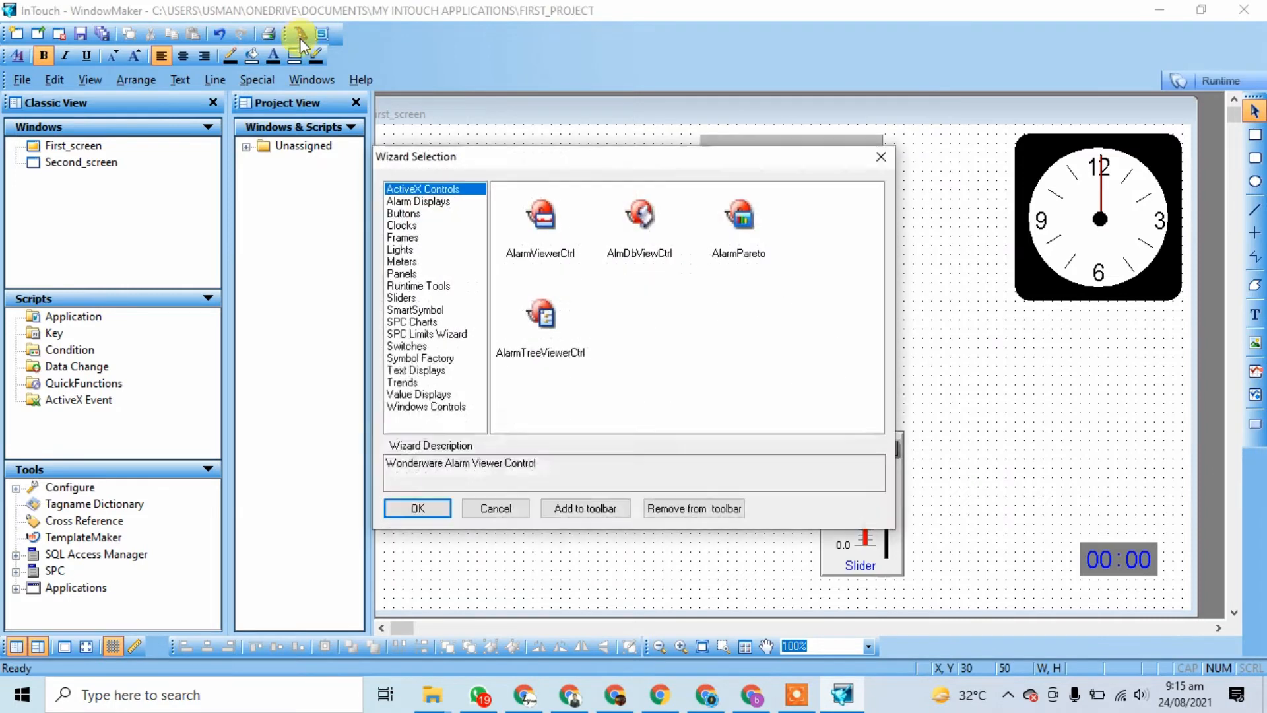
pyautogui.click(423, 357)
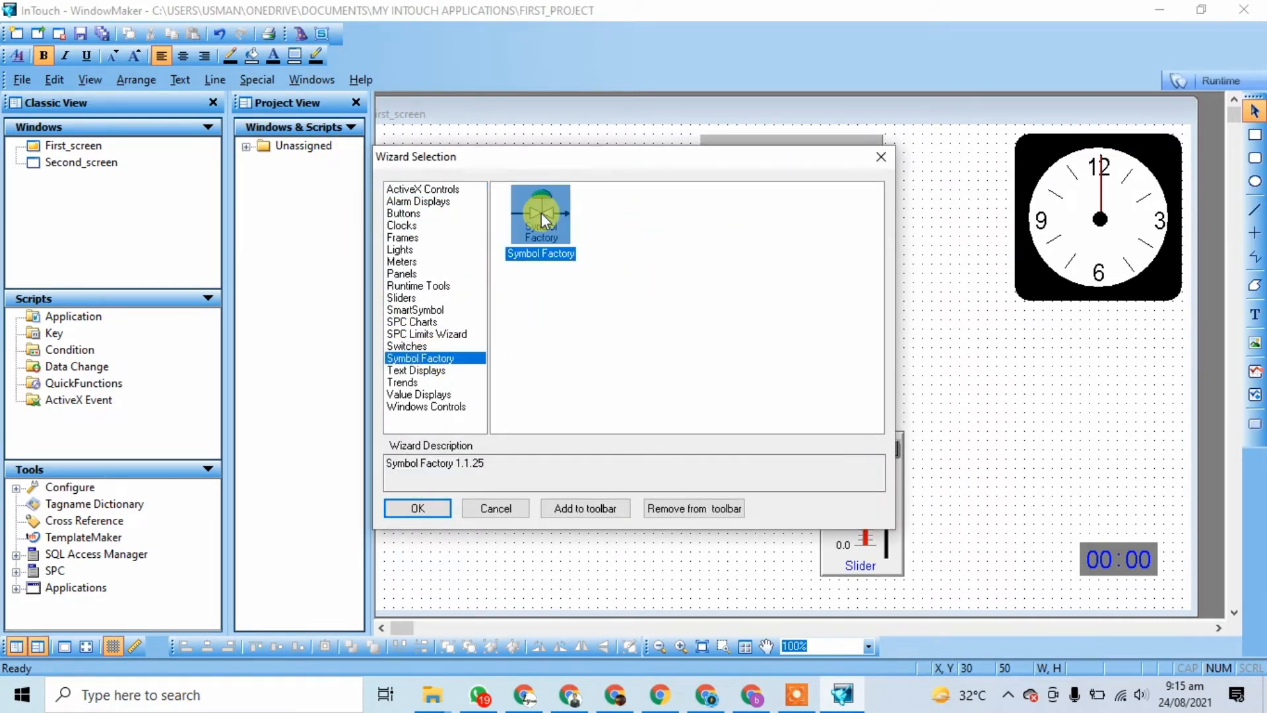
pyautogui.click(418, 508)
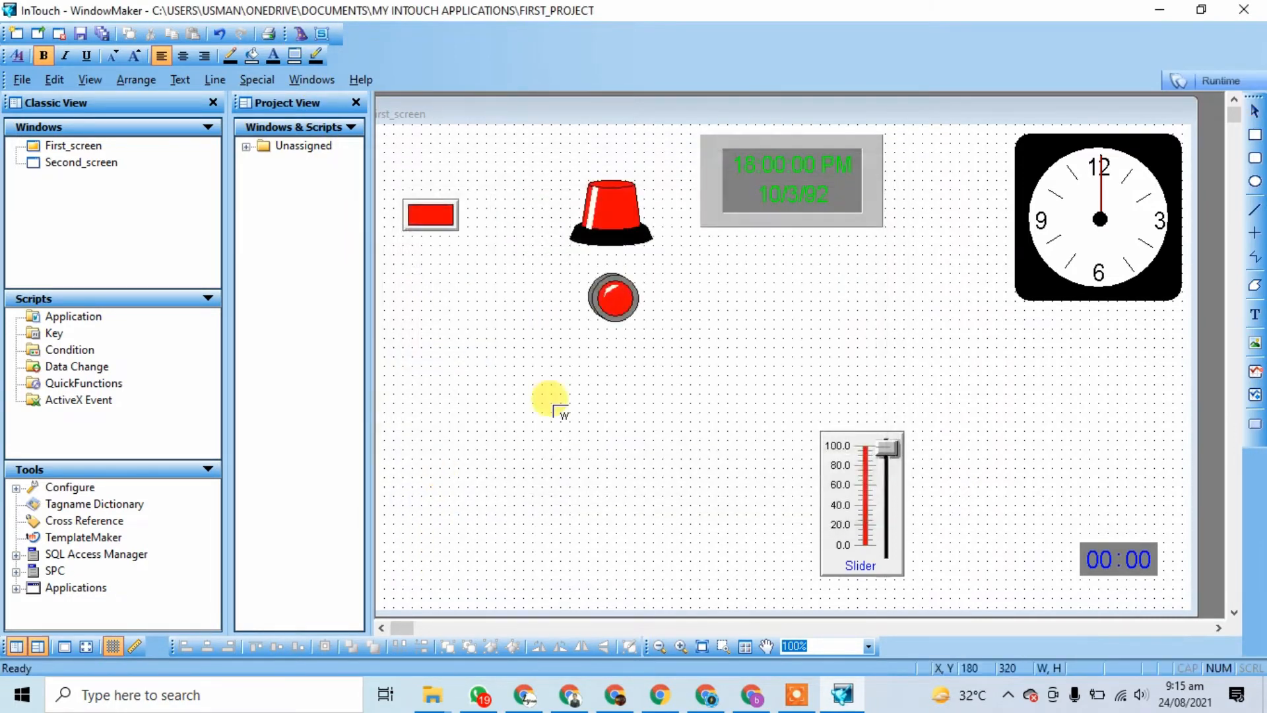
pyautogui.click(553, 406)
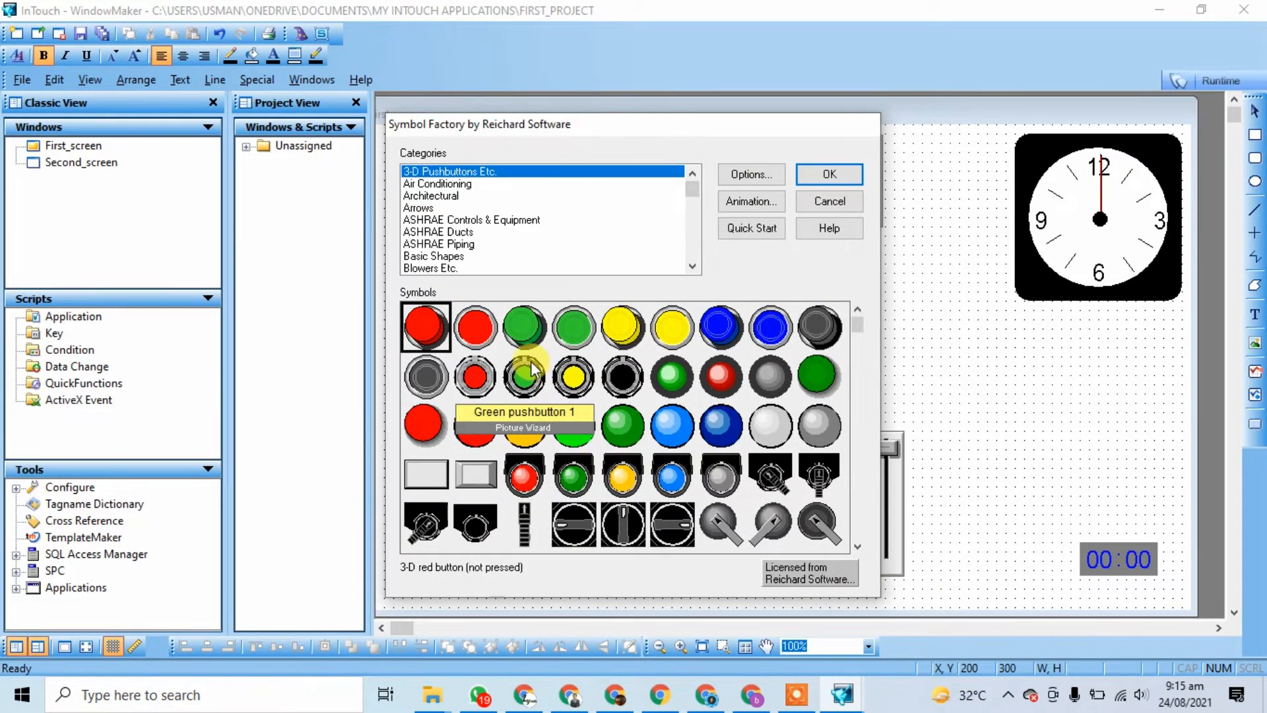
pyautogui.click(622, 376)
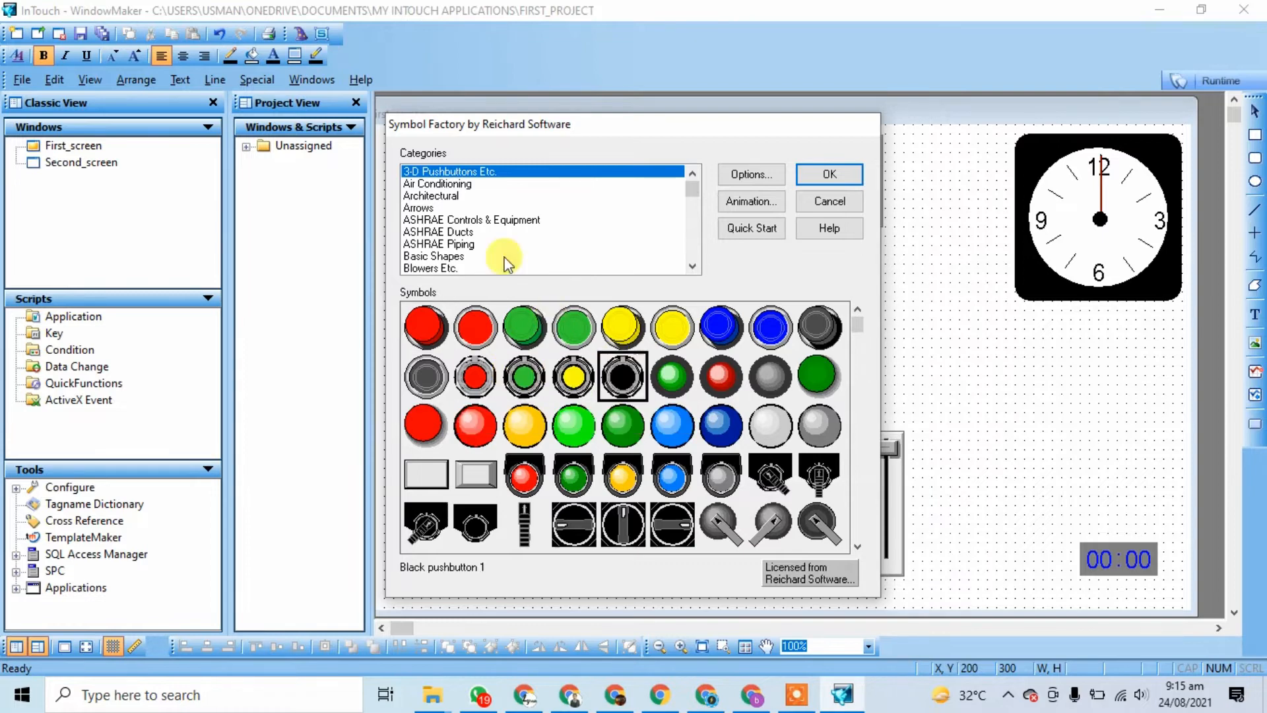
# Step: Browse symbol categories from Air Conditioning, Arrows and Boilers through Ducts and Conveyors
pyautogui.click(446, 184)
pyautogui.click(433, 208)
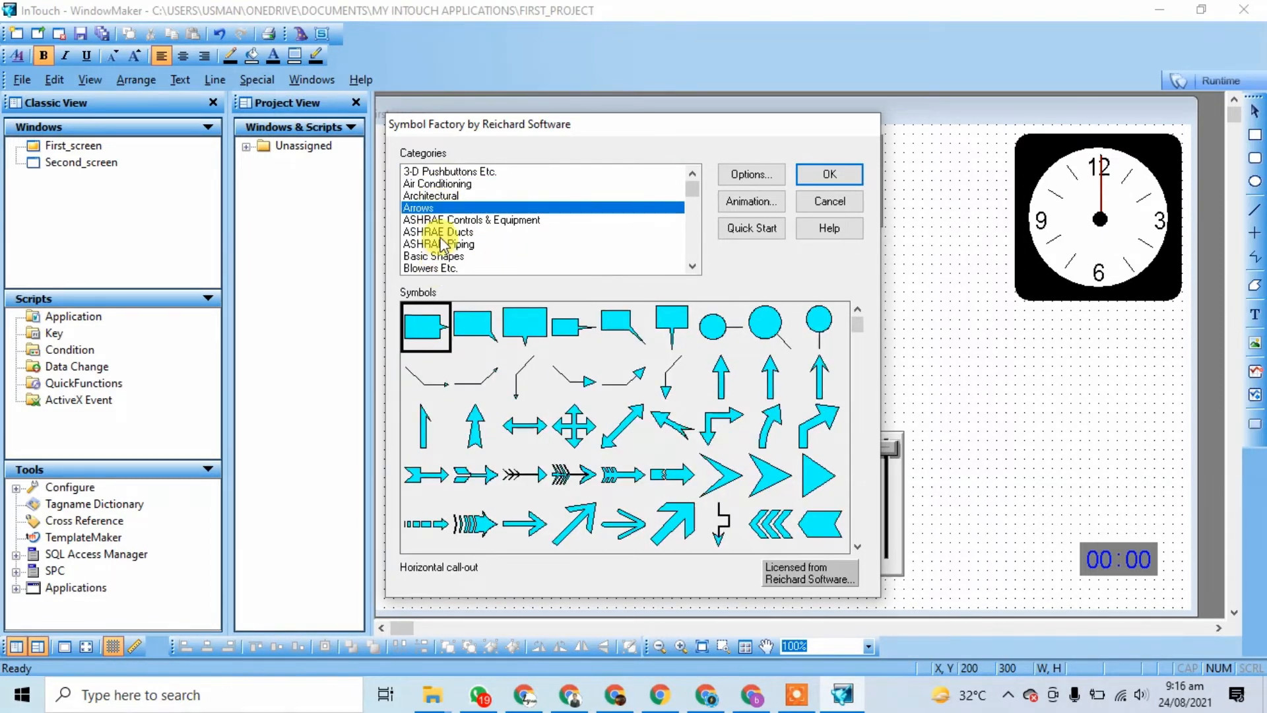
pyautogui.click(443, 221)
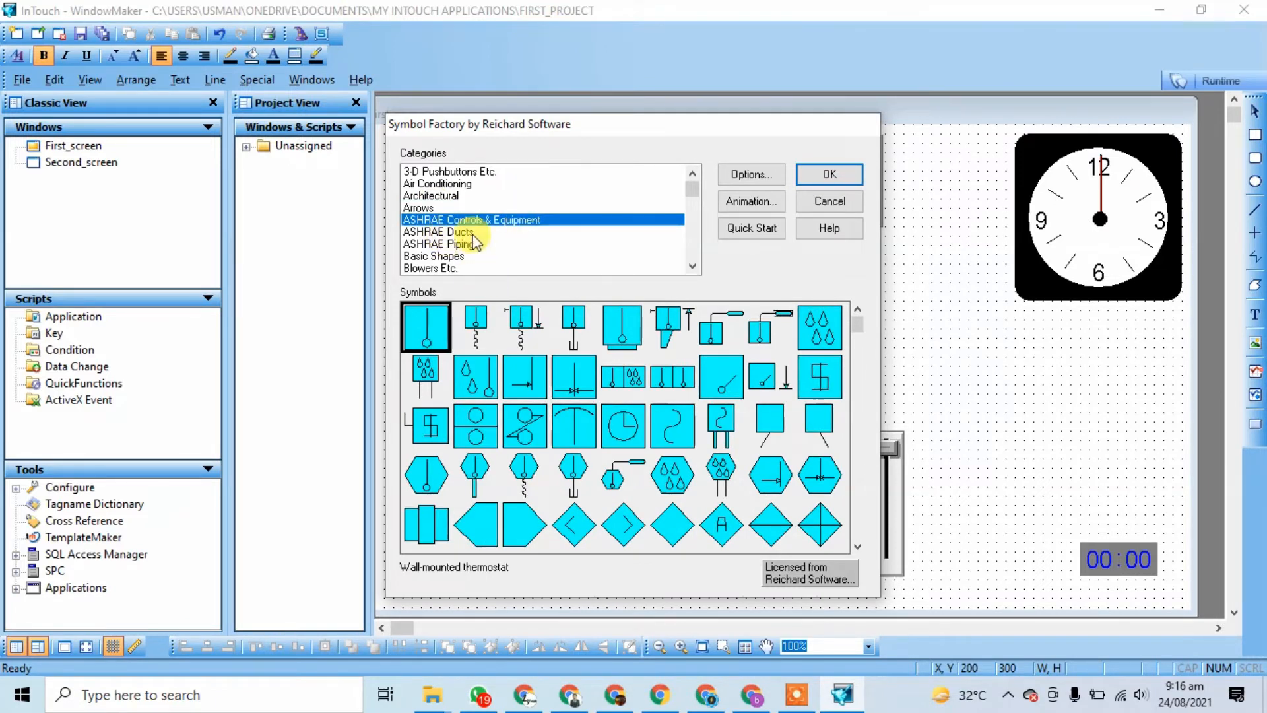
pyautogui.click(693, 266)
pyautogui.click(692, 266)
pyautogui.click(692, 266)
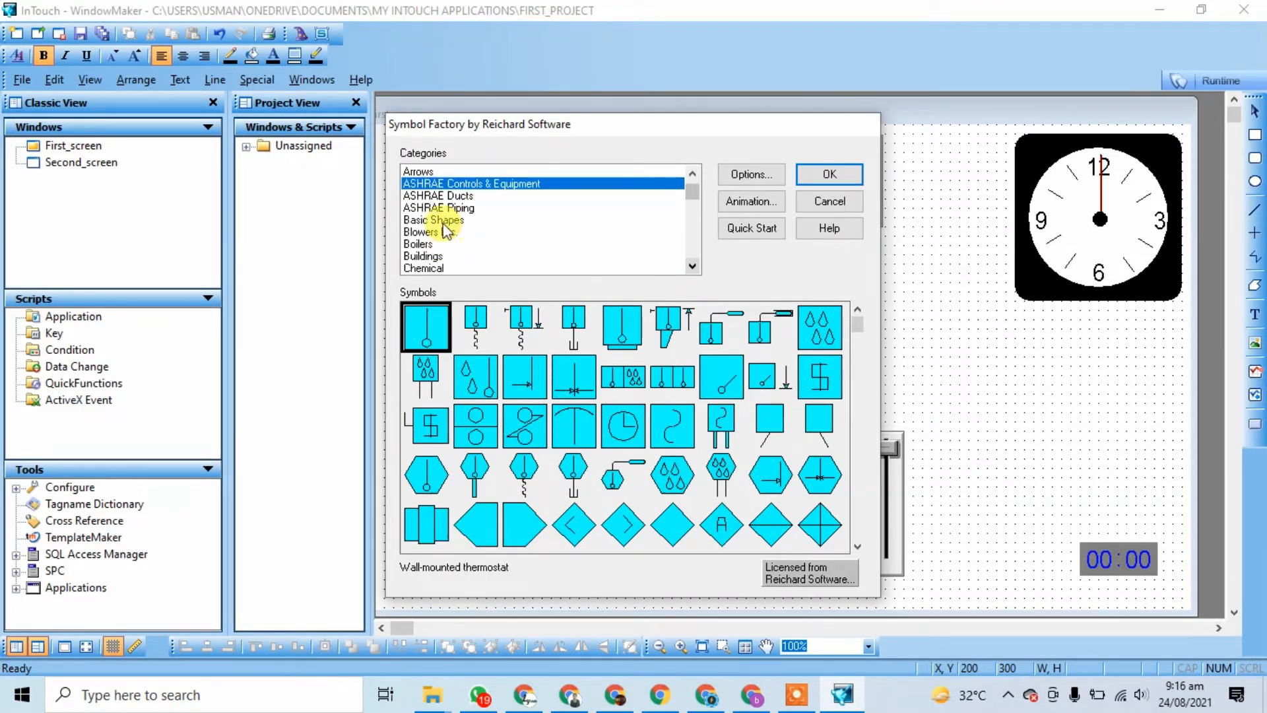
pyautogui.click(441, 221)
pyautogui.click(447, 233)
pyautogui.click(422, 246)
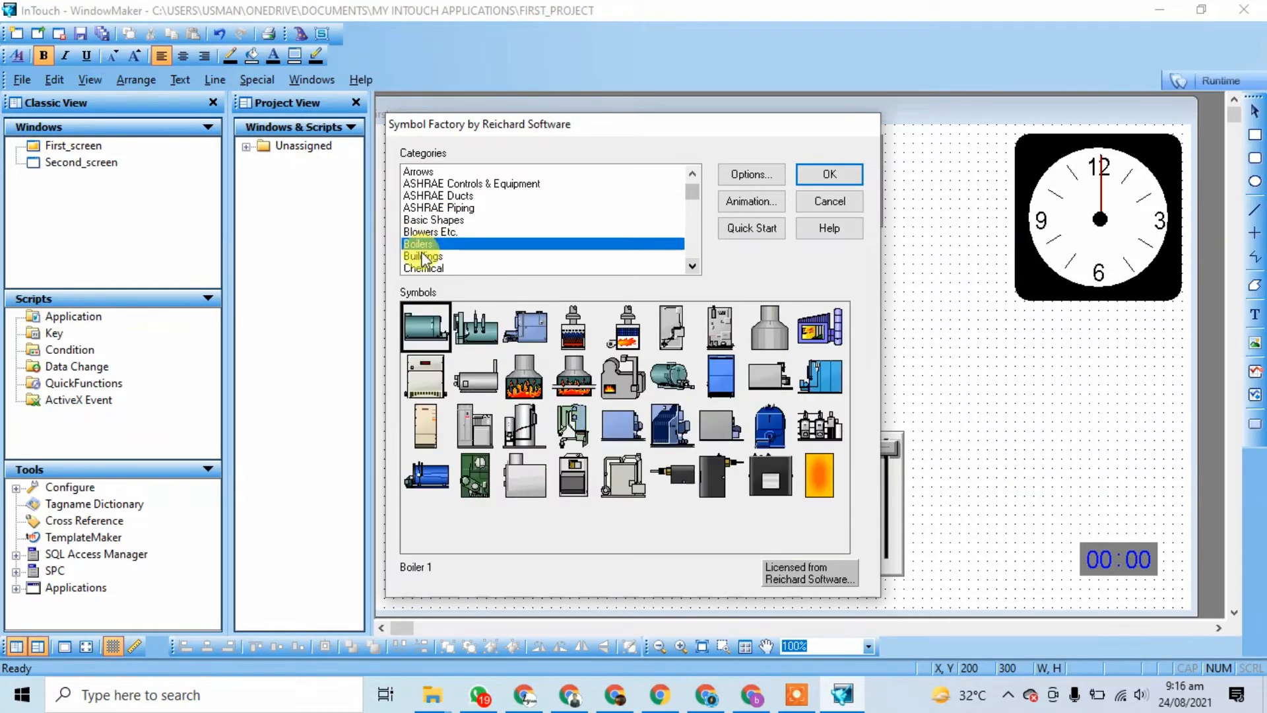
pyautogui.click(423, 258)
pyautogui.click(462, 244)
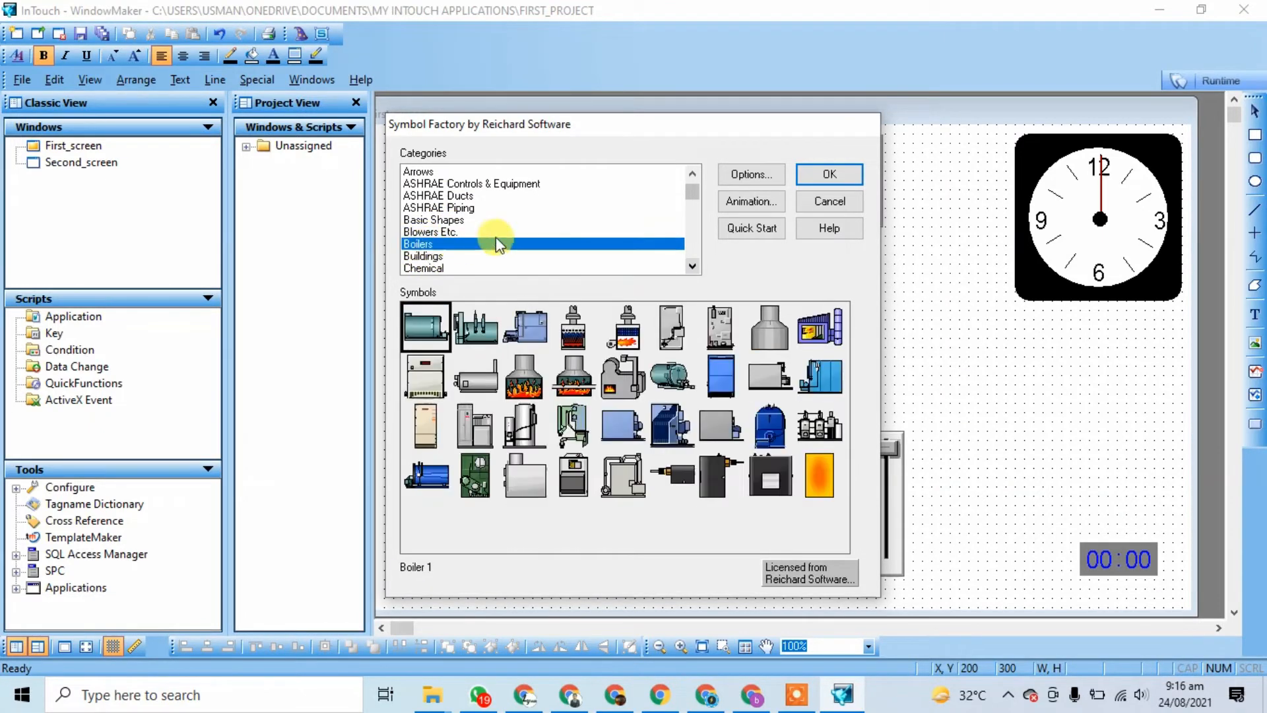
pyautogui.scroll(-1, 496, 235)
pyautogui.scroll(-3, 496, 235)
pyautogui.click(455, 231)
pyautogui.click(443, 220)
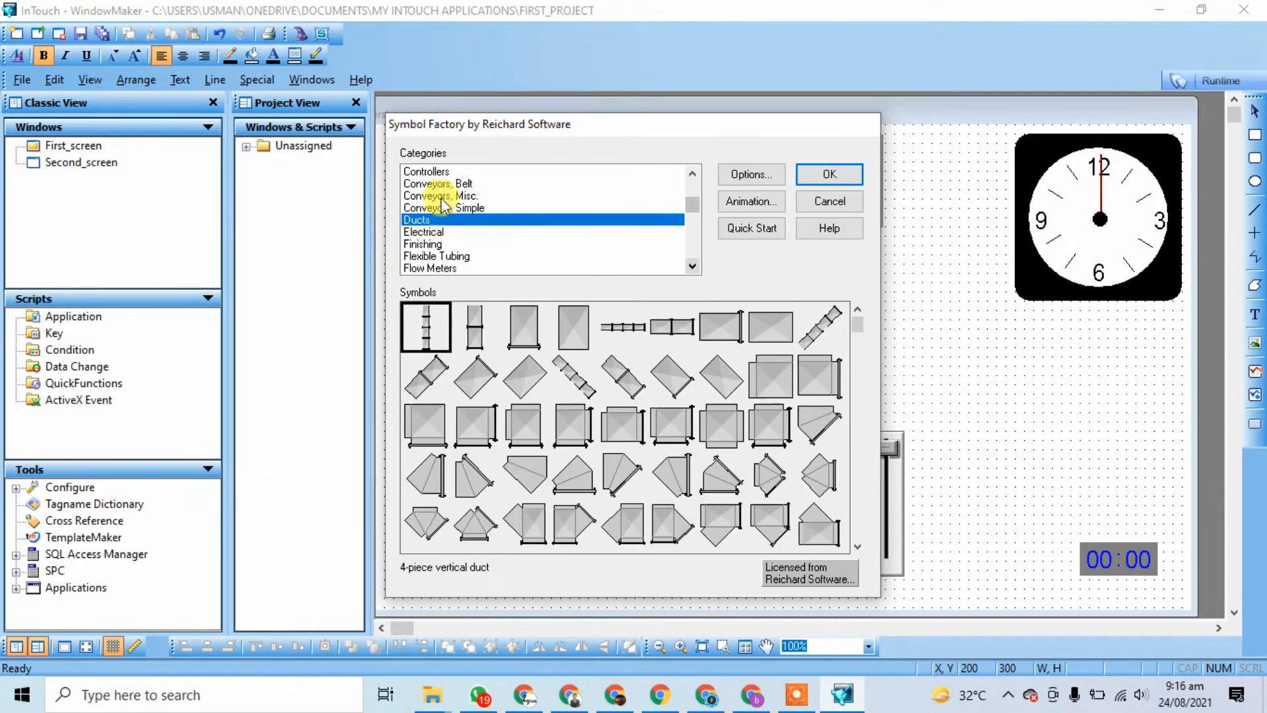
pyautogui.click(444, 197)
pyautogui.click(441, 185)
# Step: Pick the Lousy barrel from the Containers category and place it
pyautogui.scroll(1, 442, 212)
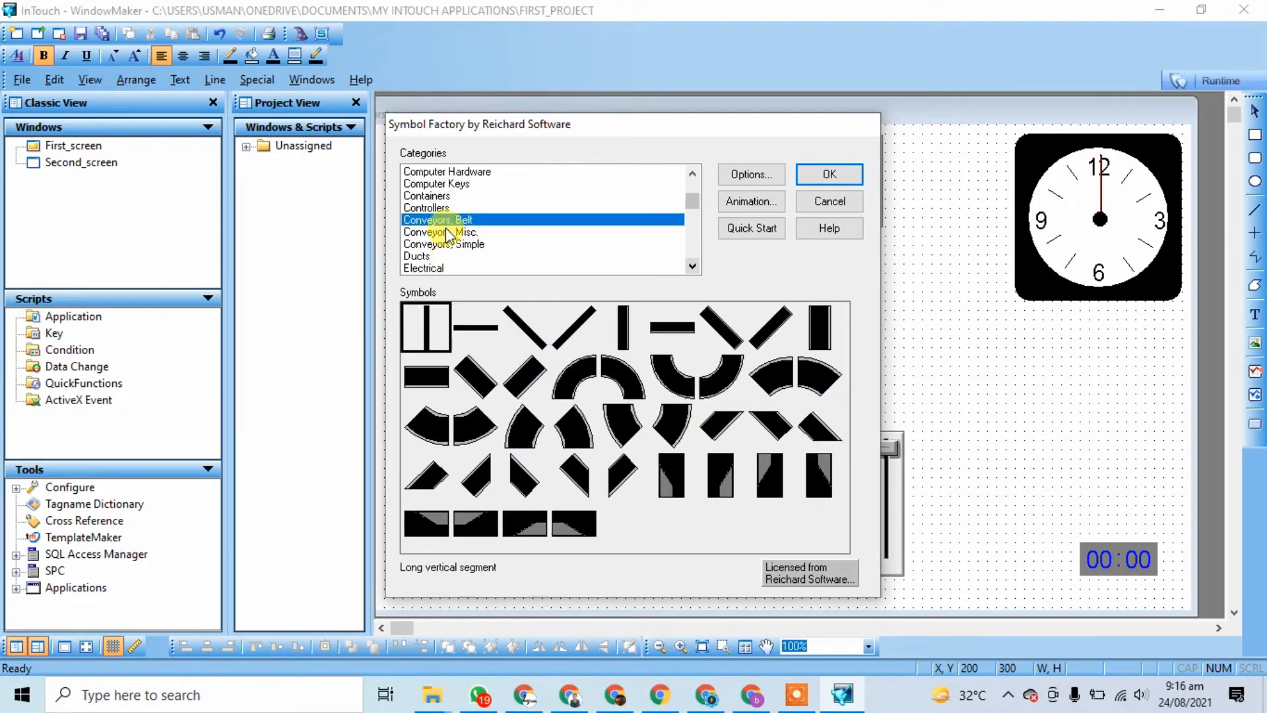
pyautogui.click(439, 195)
pyautogui.scroll(1, 445, 209)
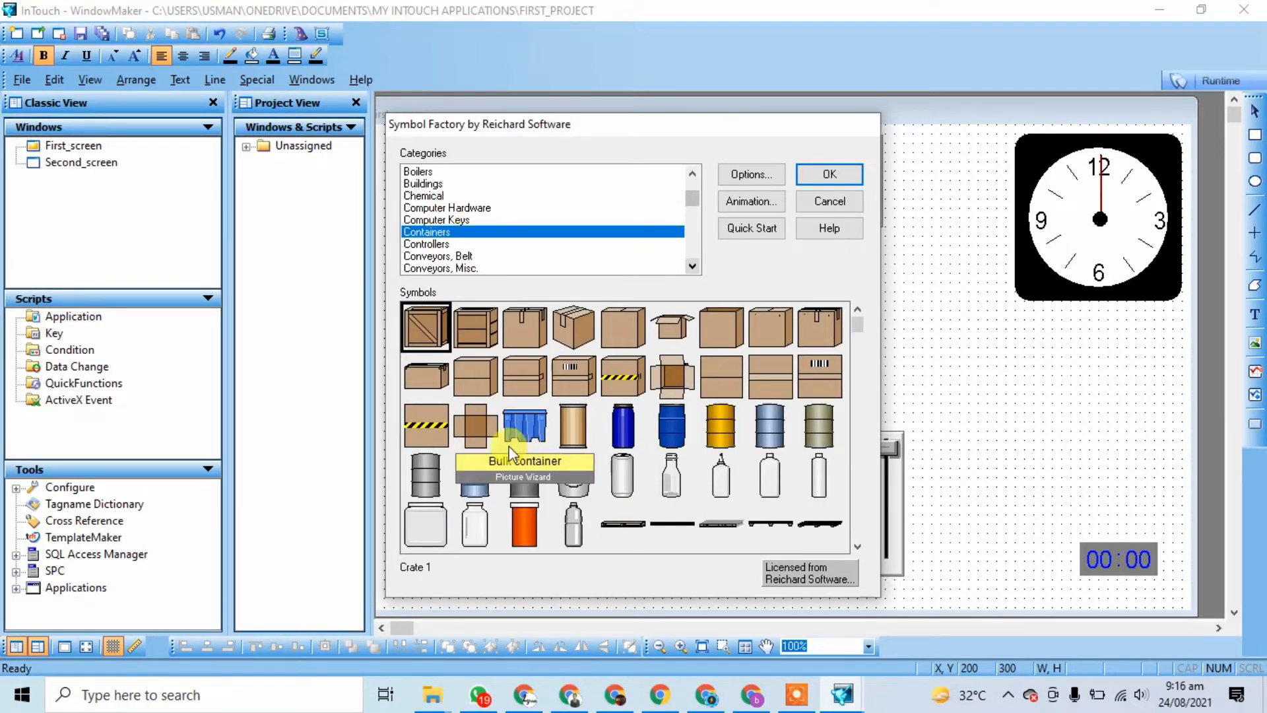
pyautogui.click(476, 482)
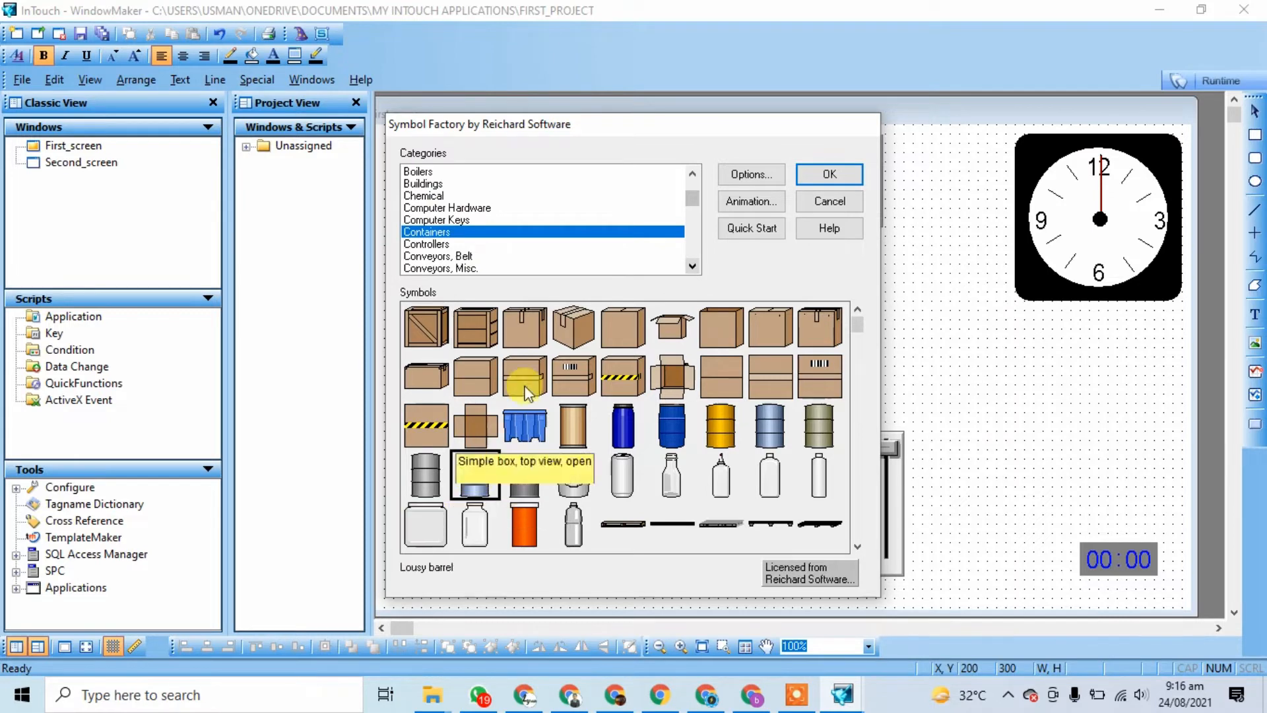
pyautogui.click(829, 174)
# Step: Move the barrel up and to the left and enlarge it
pyautogui.moveTo(591, 435); pyautogui.dragTo(501, 342)
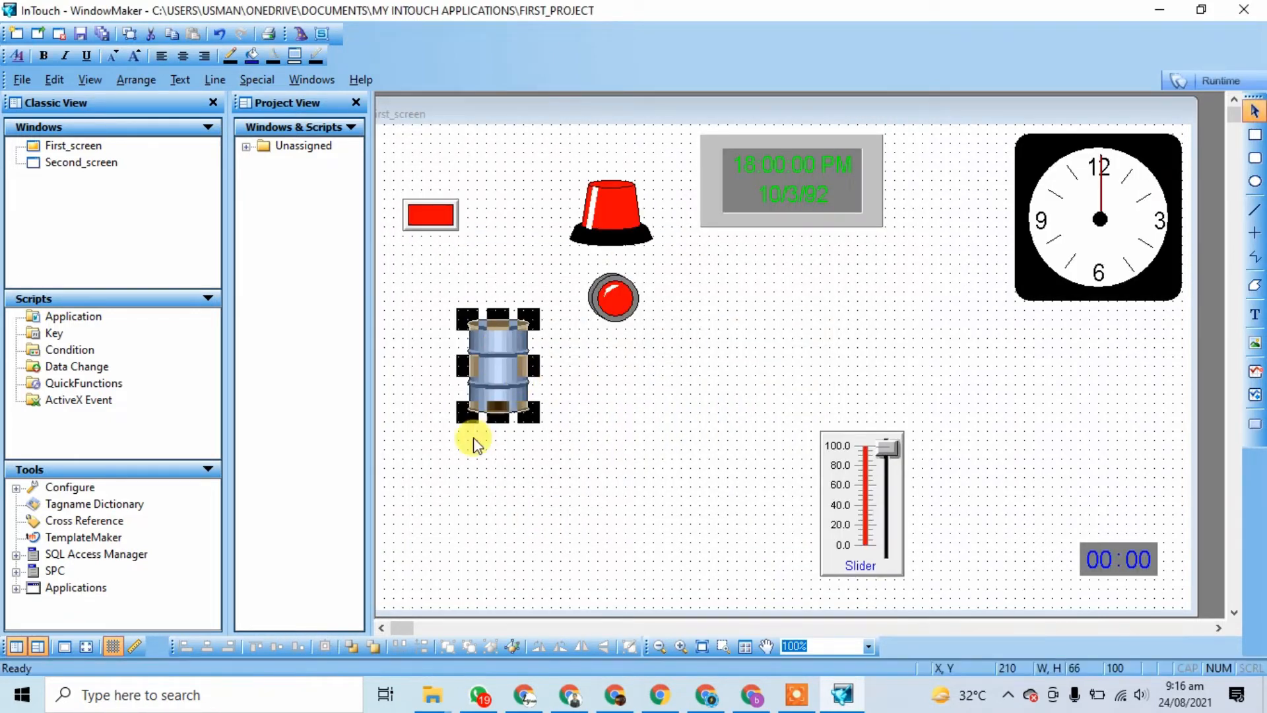
pyautogui.moveTo(459, 409); pyautogui.dragTo(404, 477)
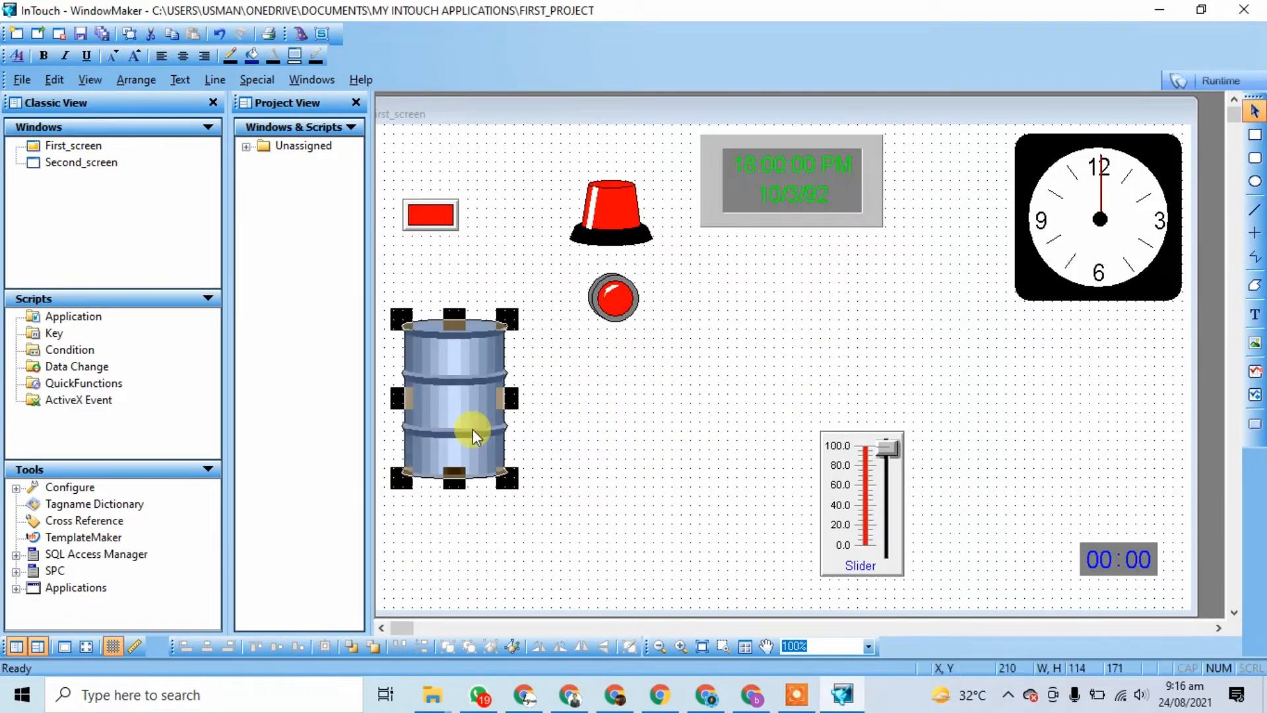
pyautogui.click(521, 411)
pyautogui.click(474, 378)
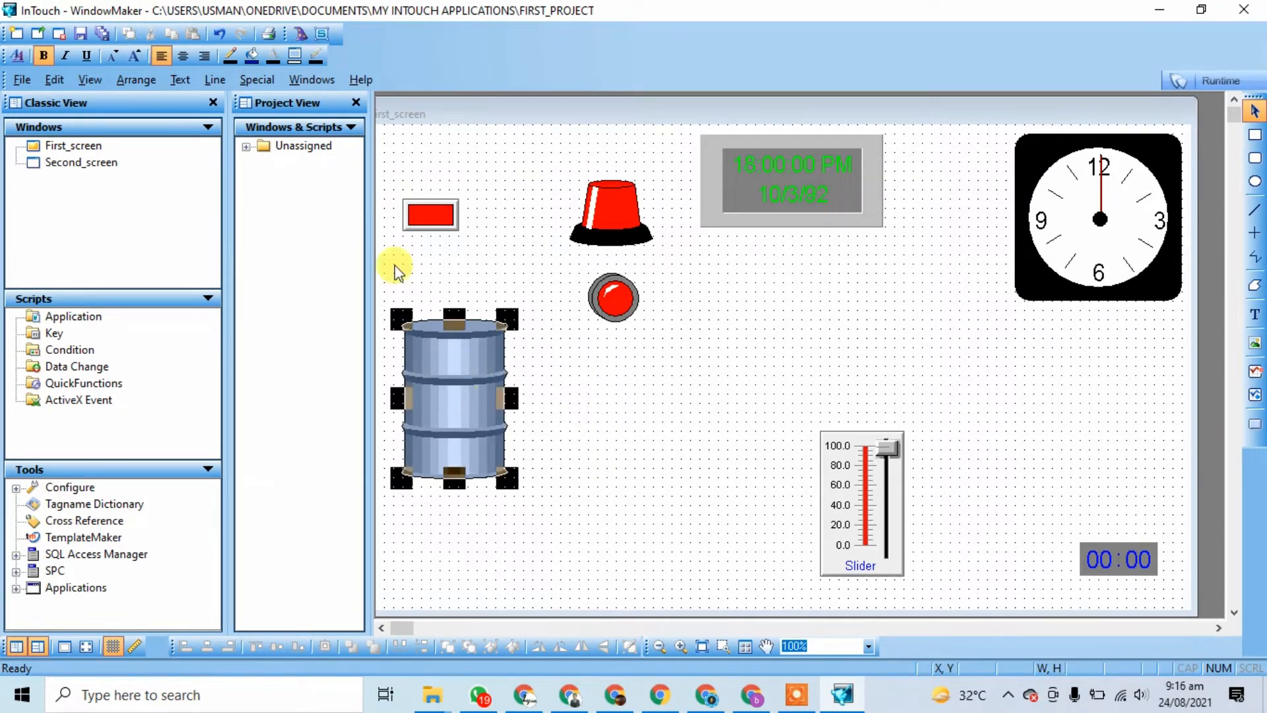
# Step: Add the Chemical category's Crystallizer symbol, enlarged beside the barrel
pyautogui.click(301, 37)
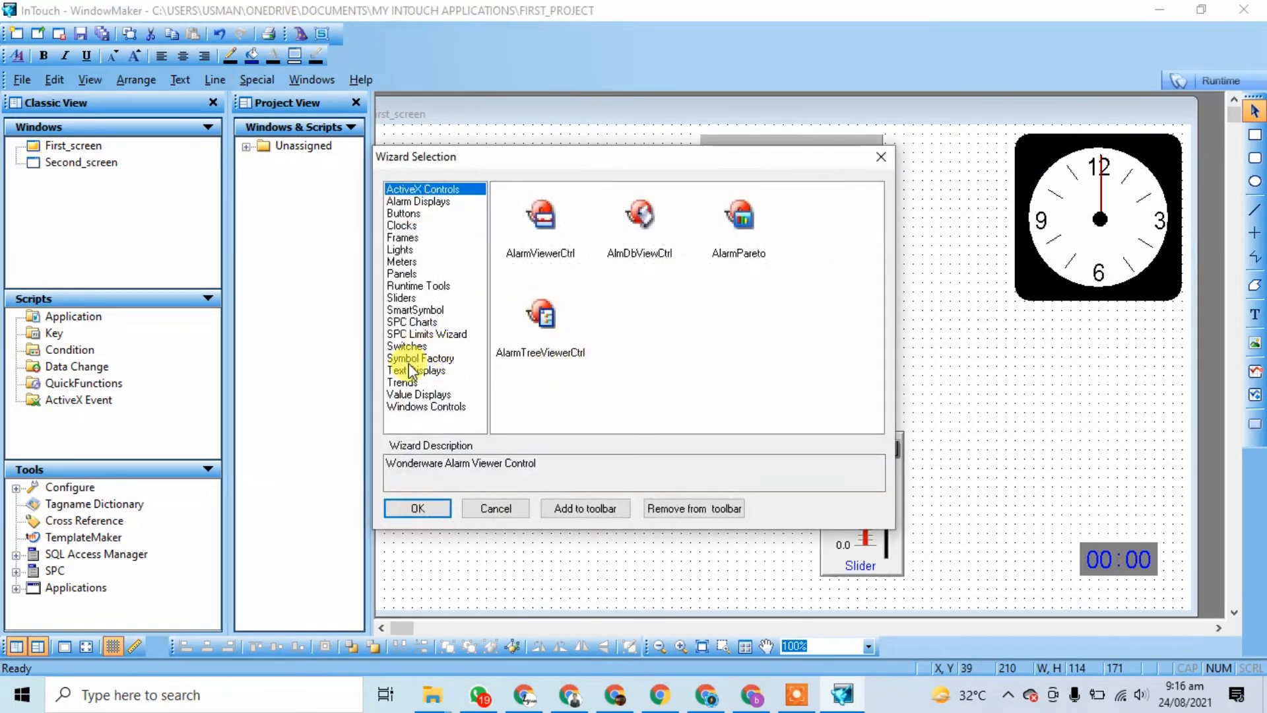
pyautogui.click(415, 358)
pyautogui.doubleClick(566, 227)
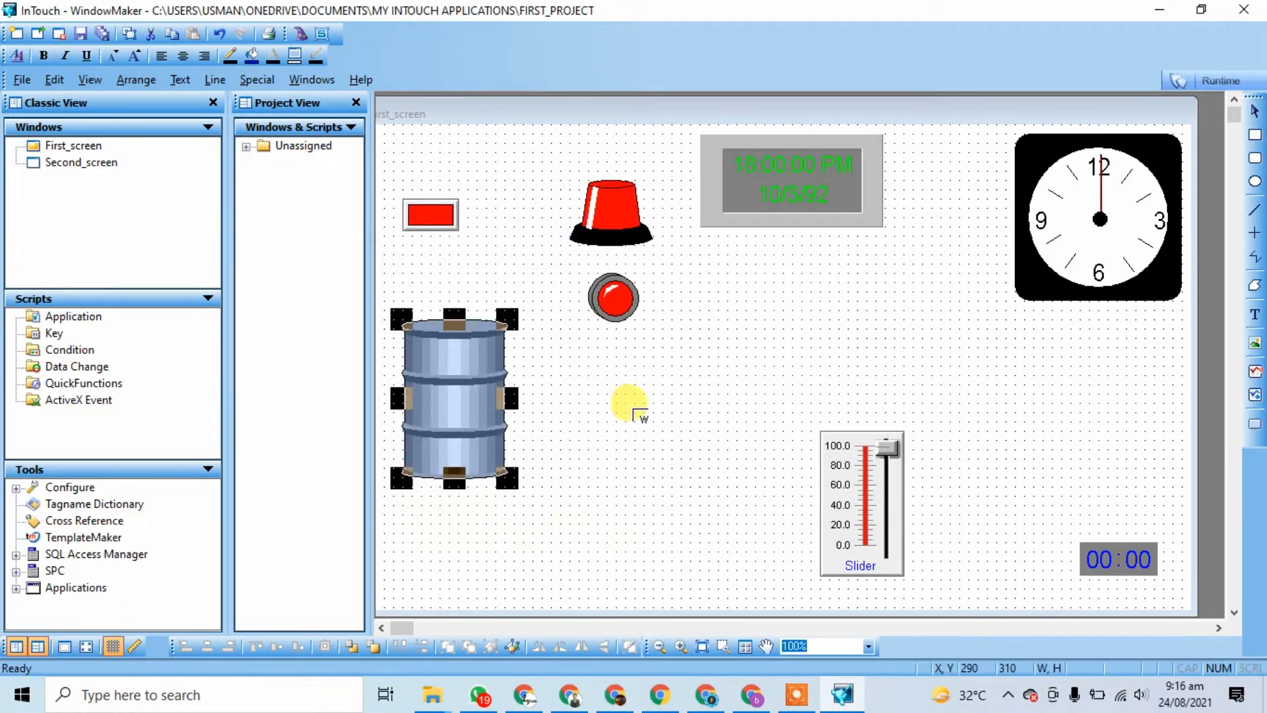
pyautogui.click(628, 406)
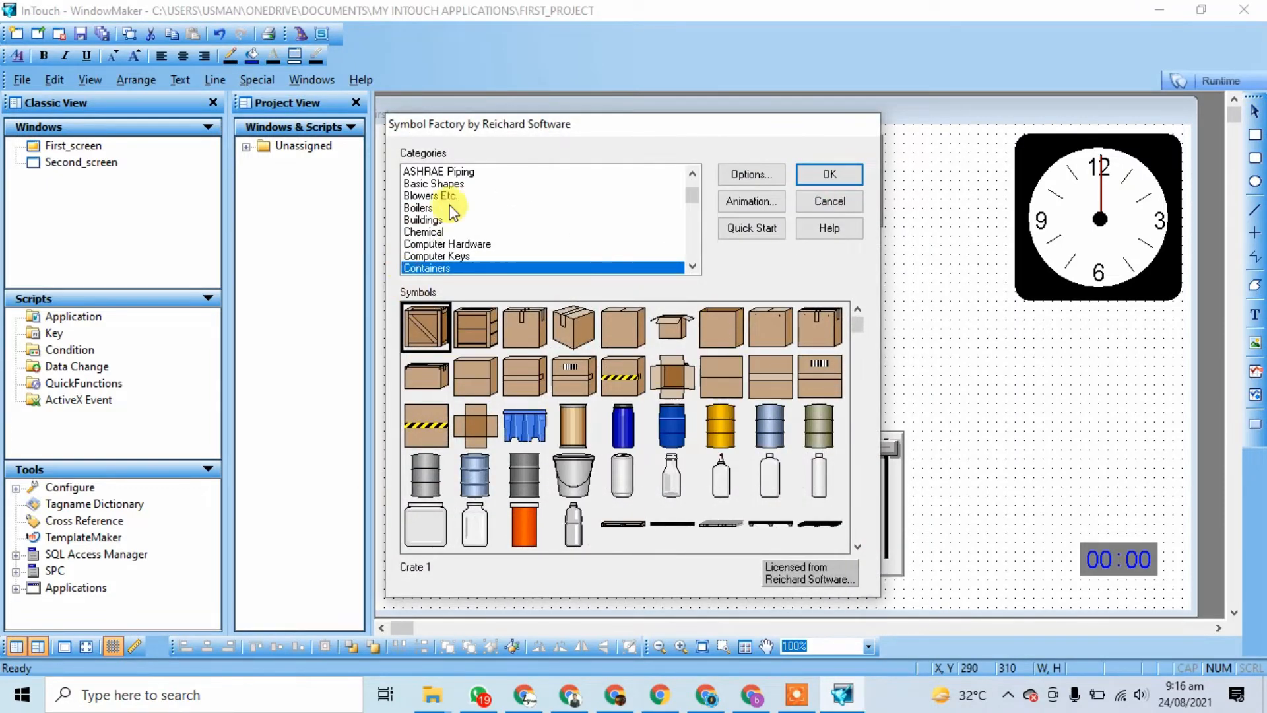
pyautogui.click(441, 233)
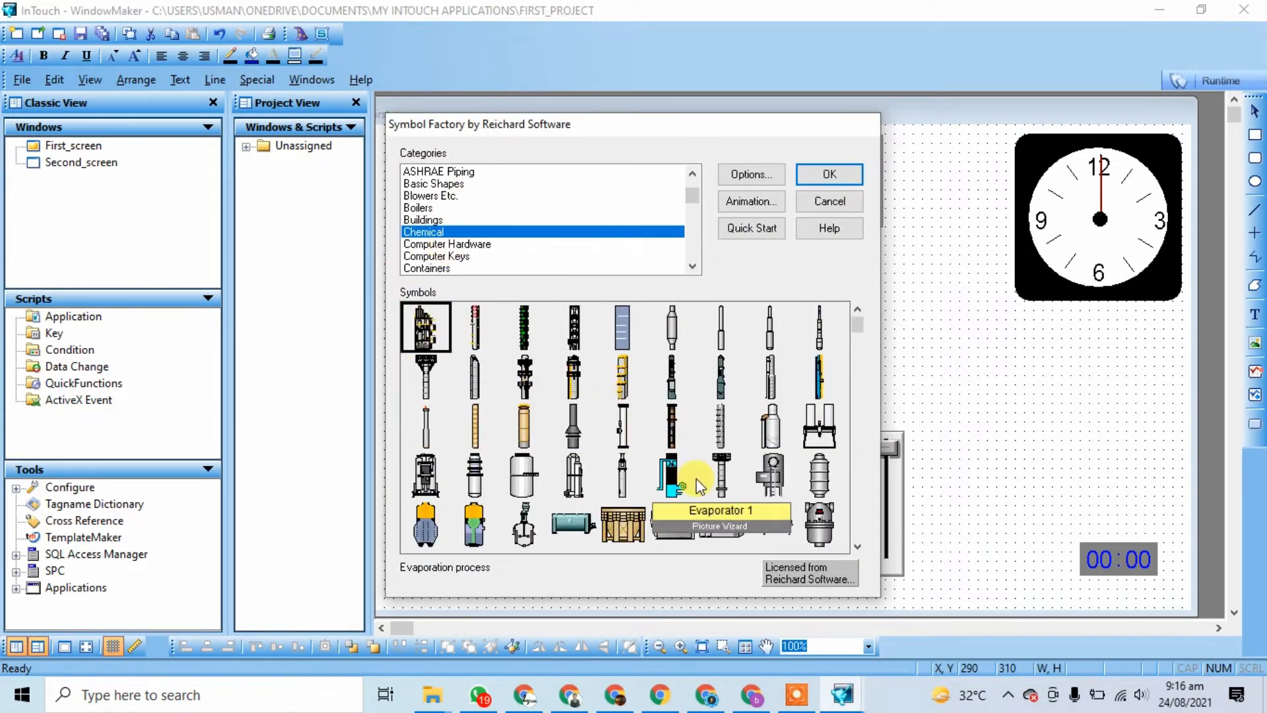
pyautogui.click(622, 528)
pyautogui.click(826, 174)
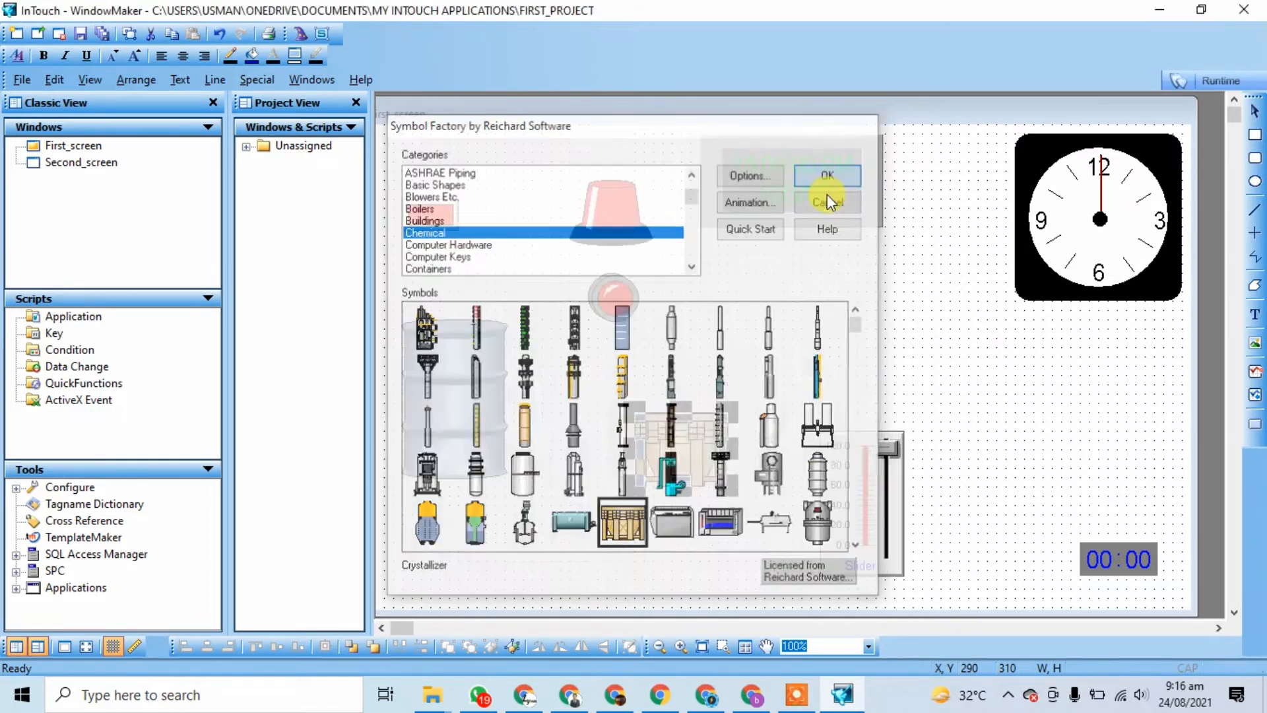
pyautogui.moveTo(741, 413); pyautogui.dragTo(631, 484)
pyautogui.click(746, 377)
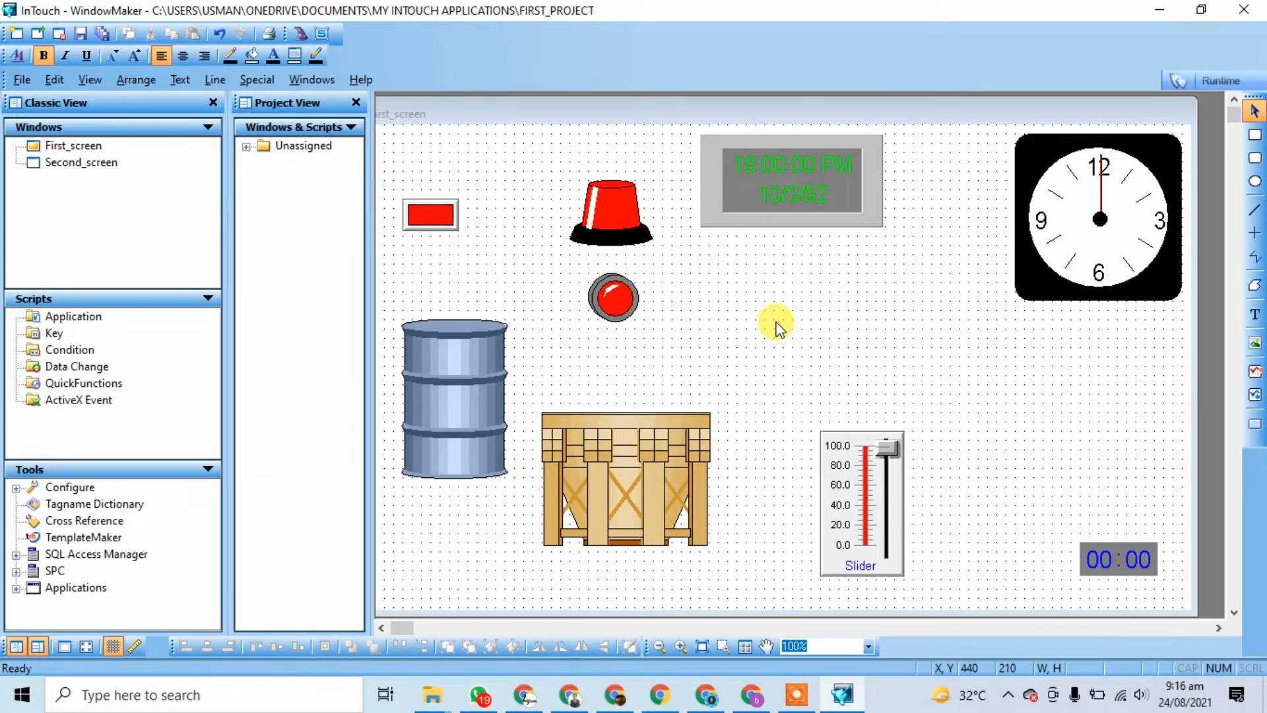
pyautogui.click(797, 695)
# Step: Create a new window named third_screen
pyautogui.click(760, 665)
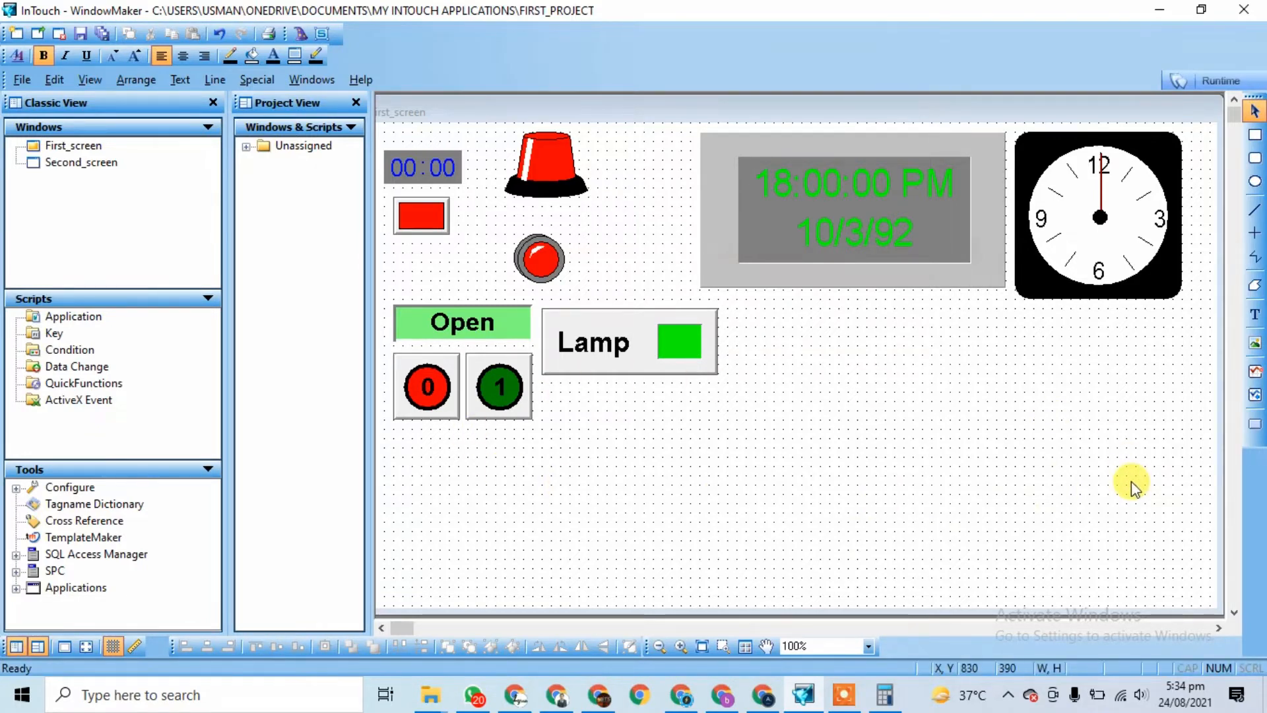
pyautogui.doubleClick(98, 162)
pyautogui.rightClick(118, 209)
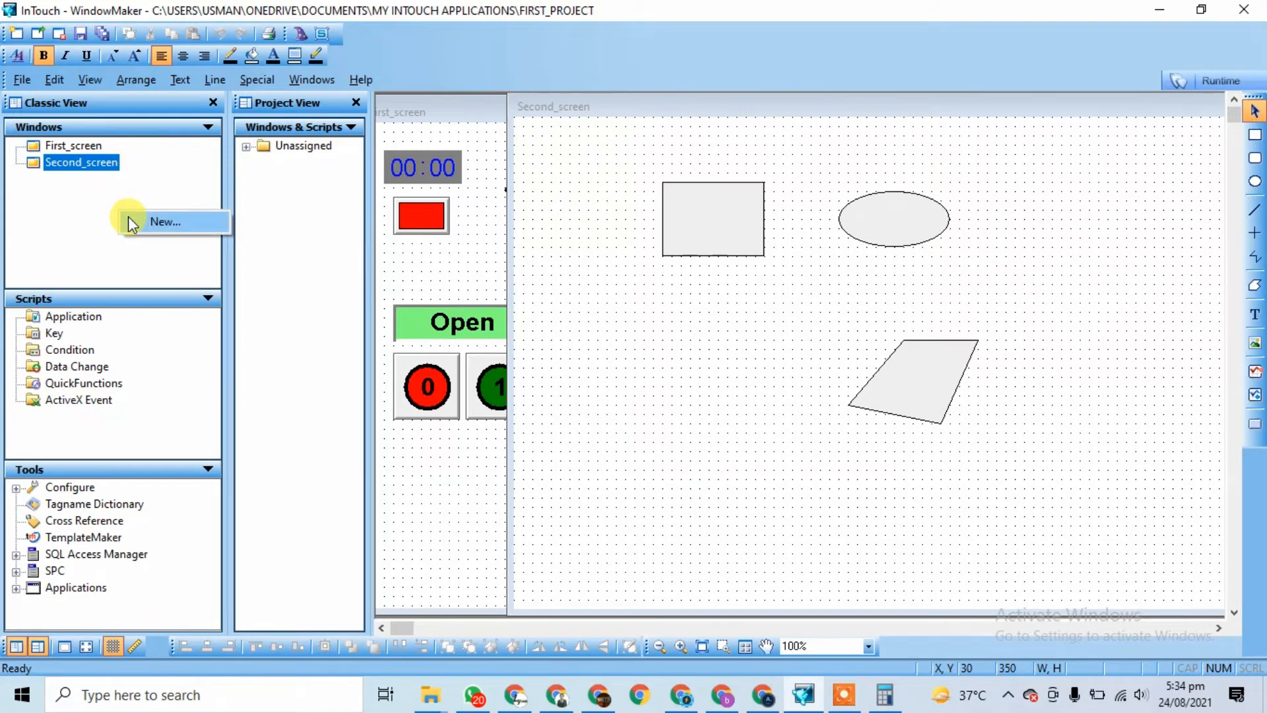
pyautogui.click(130, 222)
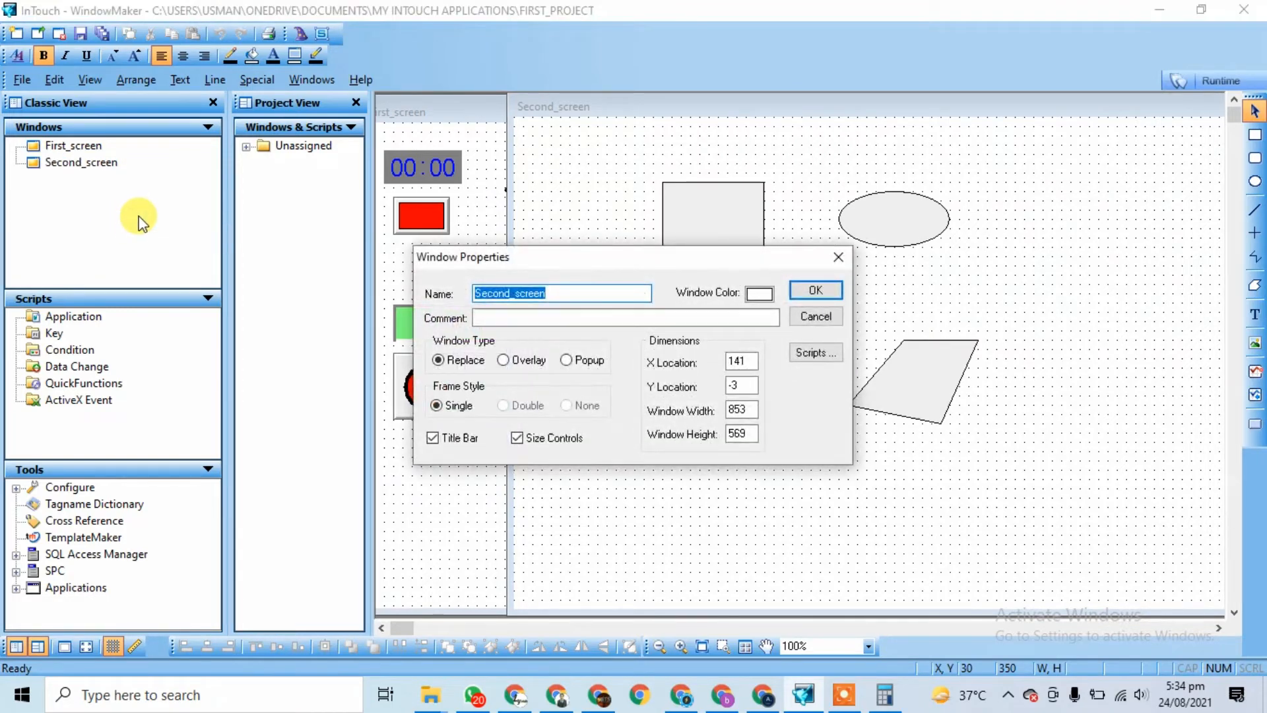
pyautogui.press('Left')
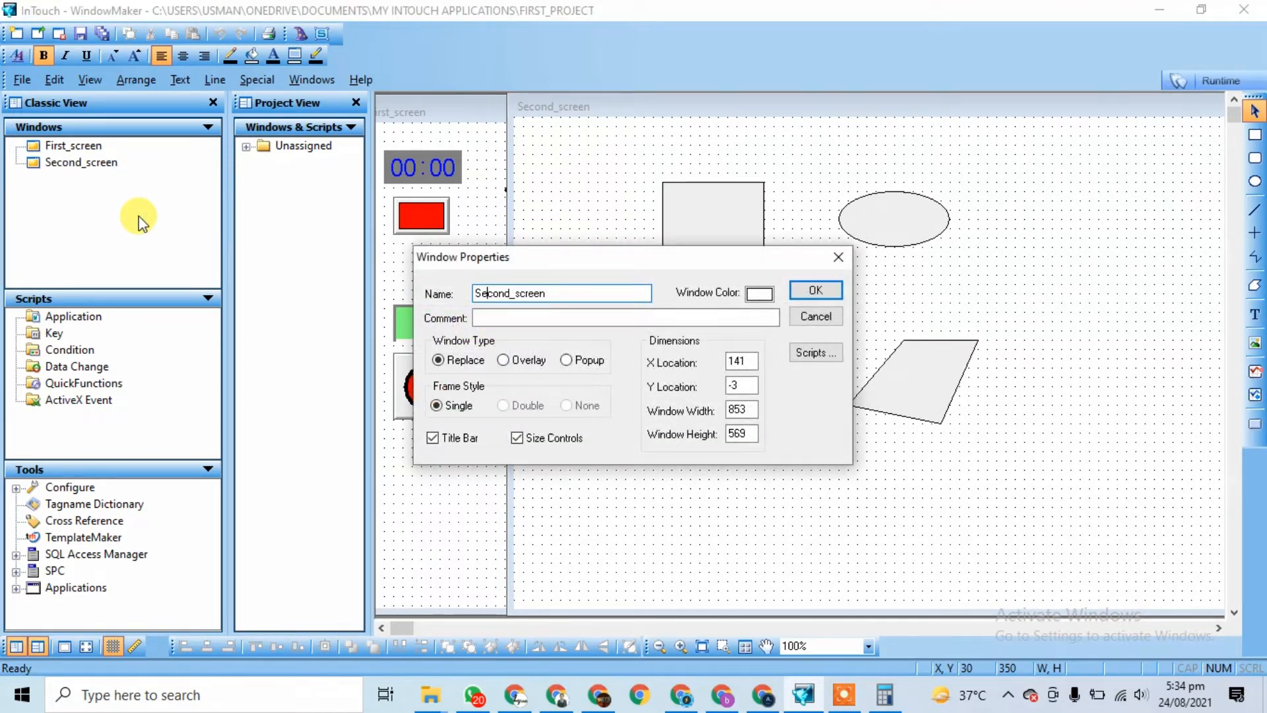
pyautogui.press('BackSpace')
pyautogui.press('BackSpace')
pyautogui.press('BackSpace')
pyautogui.click(813, 285)
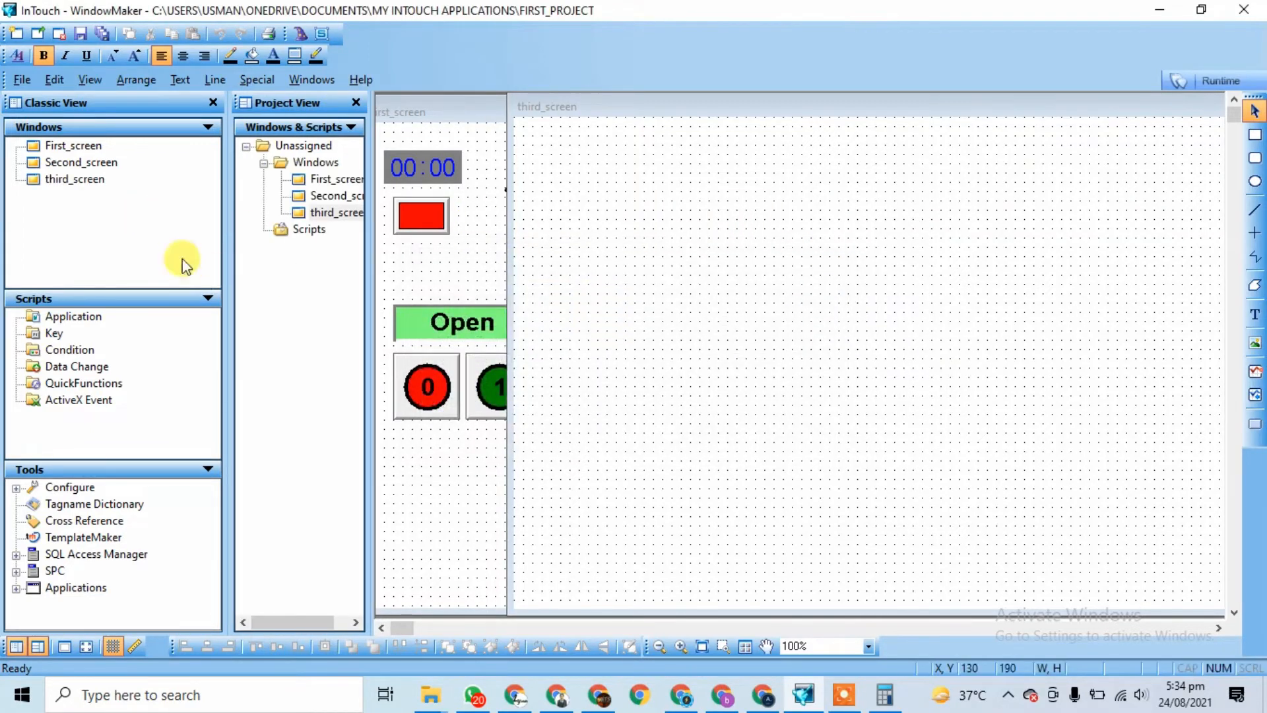
# Step: Delete the rectangle, ellipse and polygon from Second_screen, then bring First_screen back to front
pyautogui.doubleClick(66, 145)
pyautogui.doubleClick(82, 162)
pyautogui.moveTo(607, 161); pyautogui.dragTo(1069, 455)
pyautogui.press('Delete')
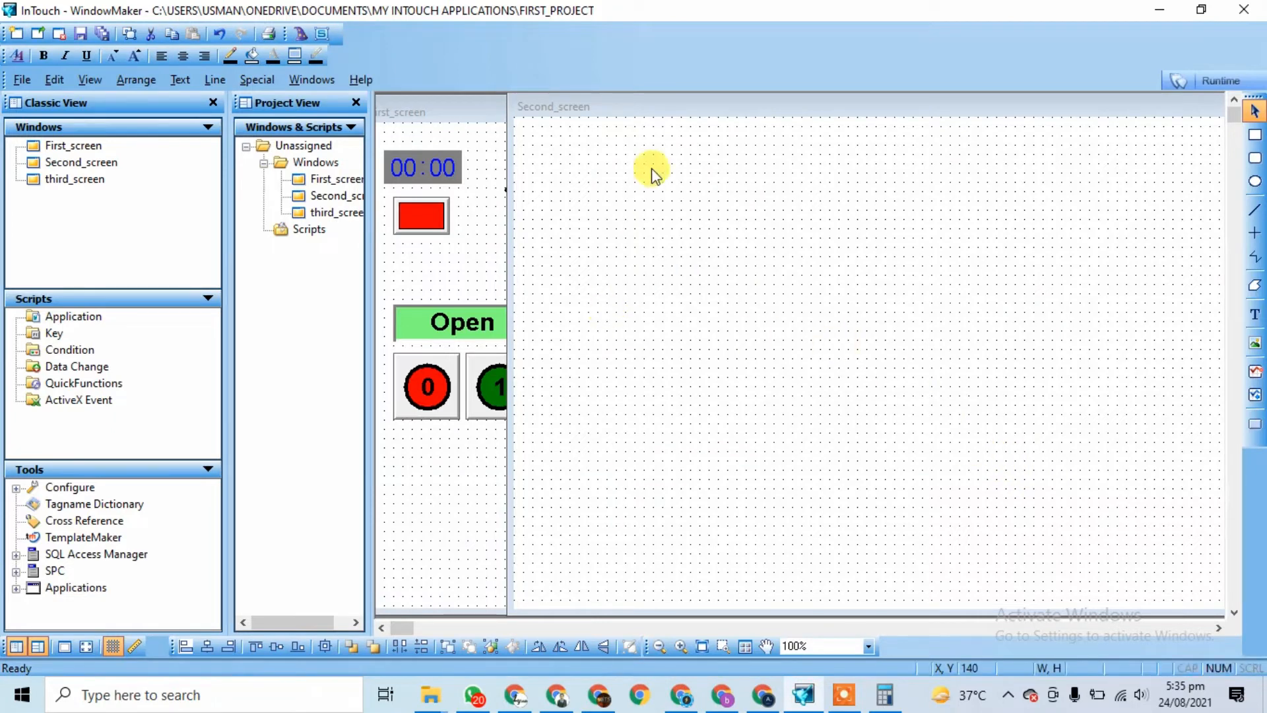
pyautogui.moveTo(634, 116); pyautogui.dragTo(534, 122)
pyautogui.doubleClick(70, 146)
pyautogui.doubleClick(80, 164)
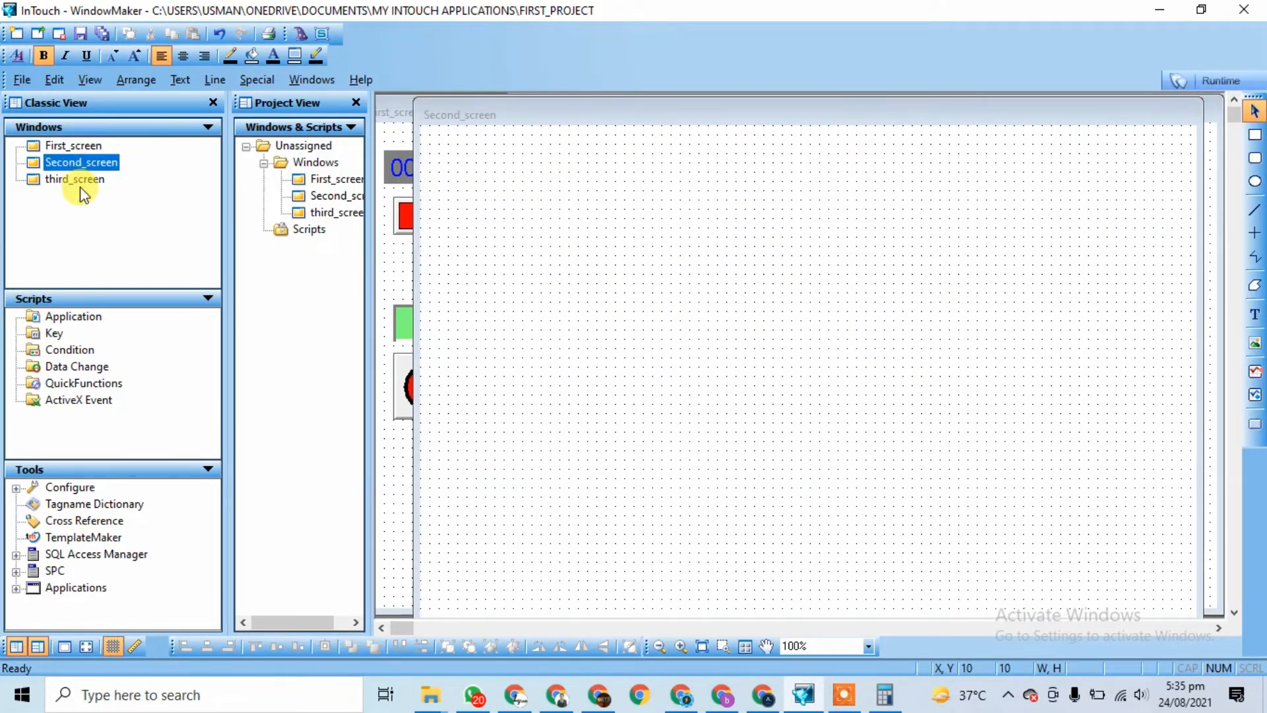
pyautogui.doubleClick(80, 182)
pyautogui.doubleClick(78, 146)
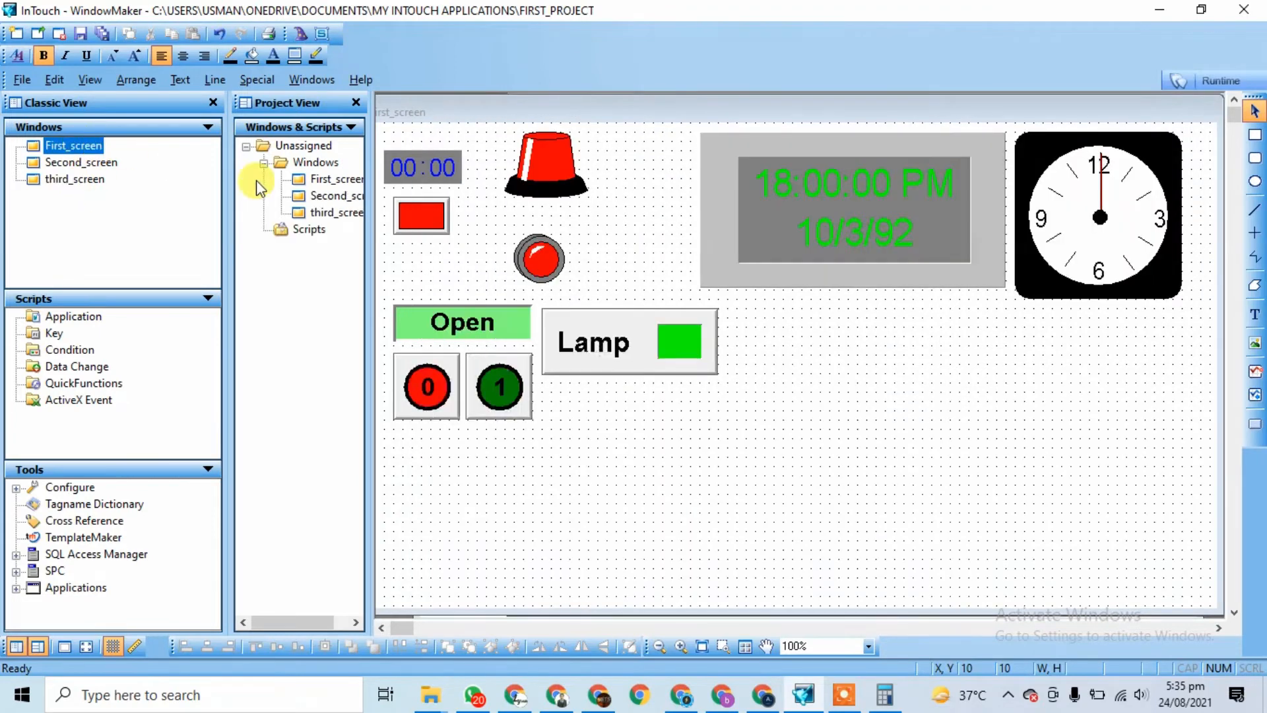
# Step: Draw a new button on First_screen below the 0 and 1 buttons
pyautogui.click(1256, 426)
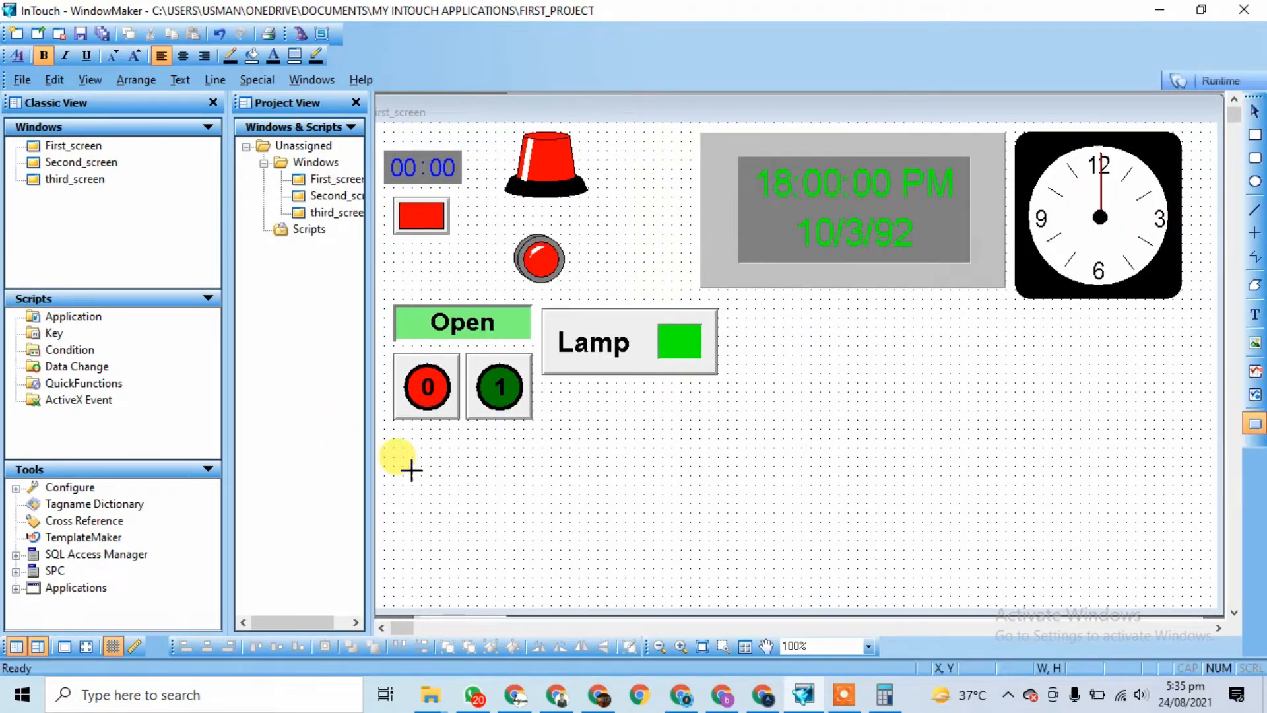
pyautogui.moveTo(412, 476); pyautogui.dragTo(533, 540)
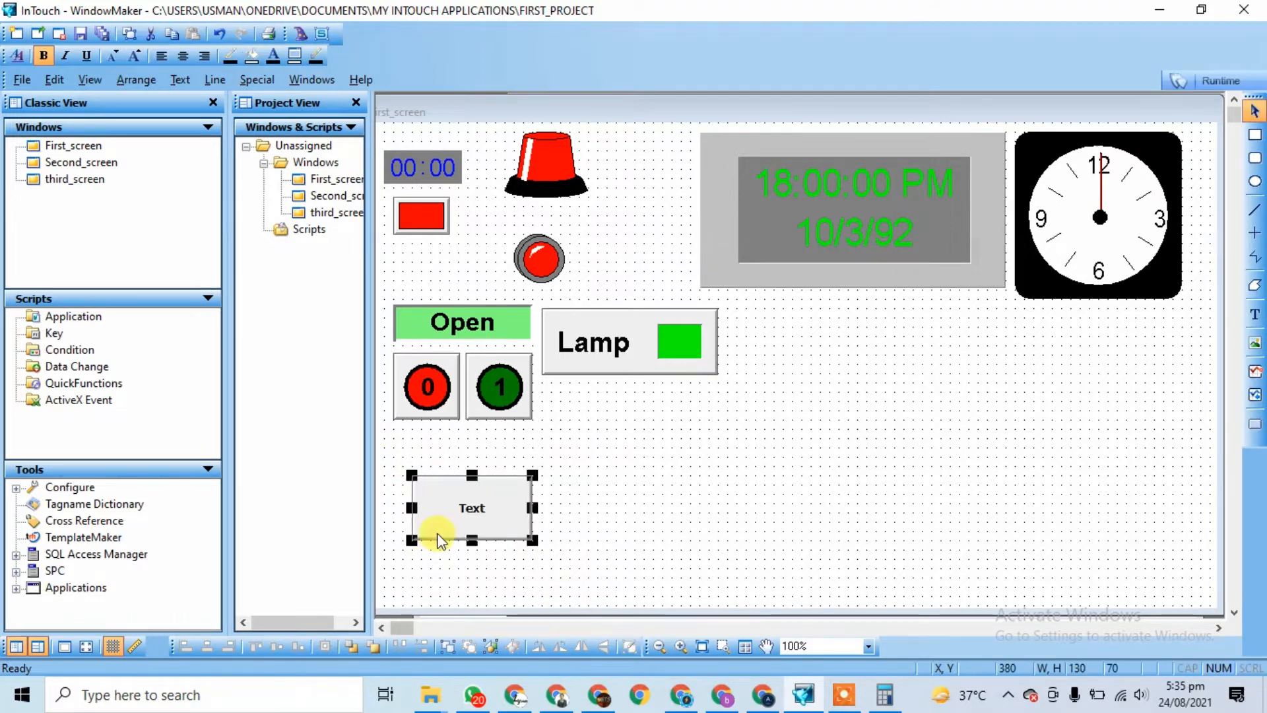
pyautogui.rightClick(451, 514)
pyautogui.doubleClick(449, 508)
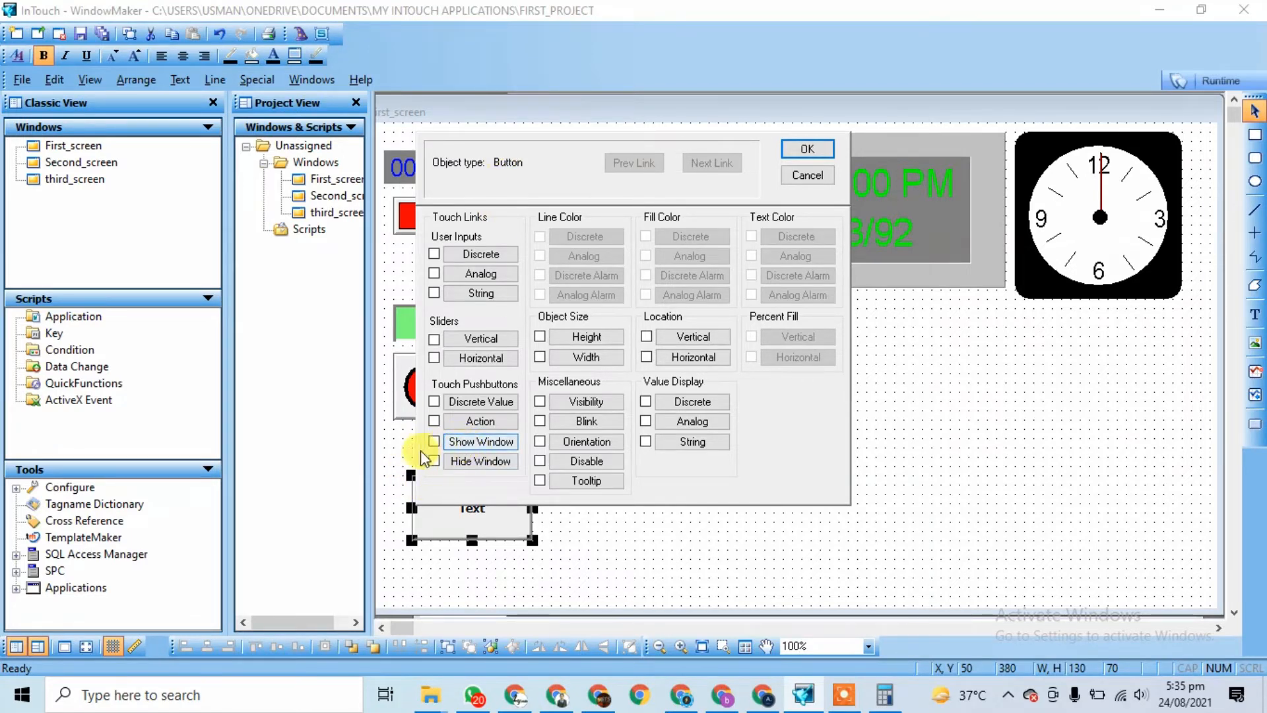
# Step: Give the button a Show Window link that opens Second_screen
pyautogui.click(463, 441)
pyautogui.click(434, 155)
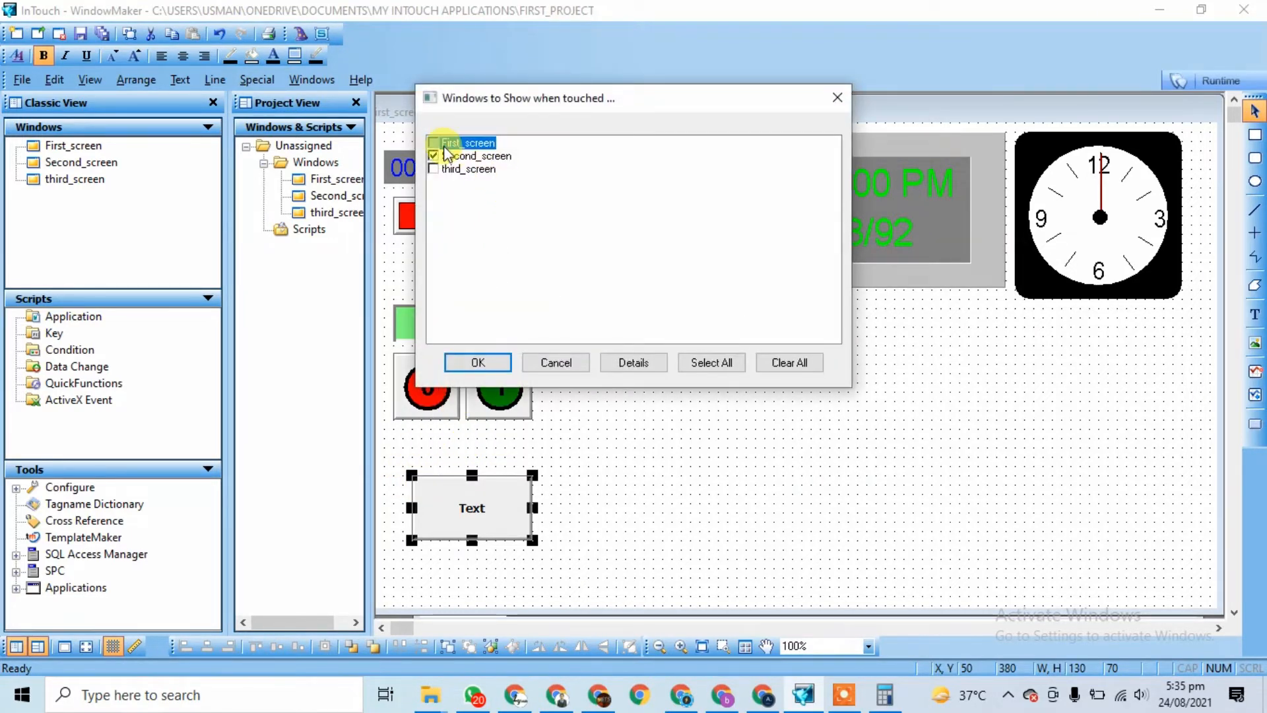
pyautogui.moveTo(543, 99); pyautogui.dragTo(871, 235)
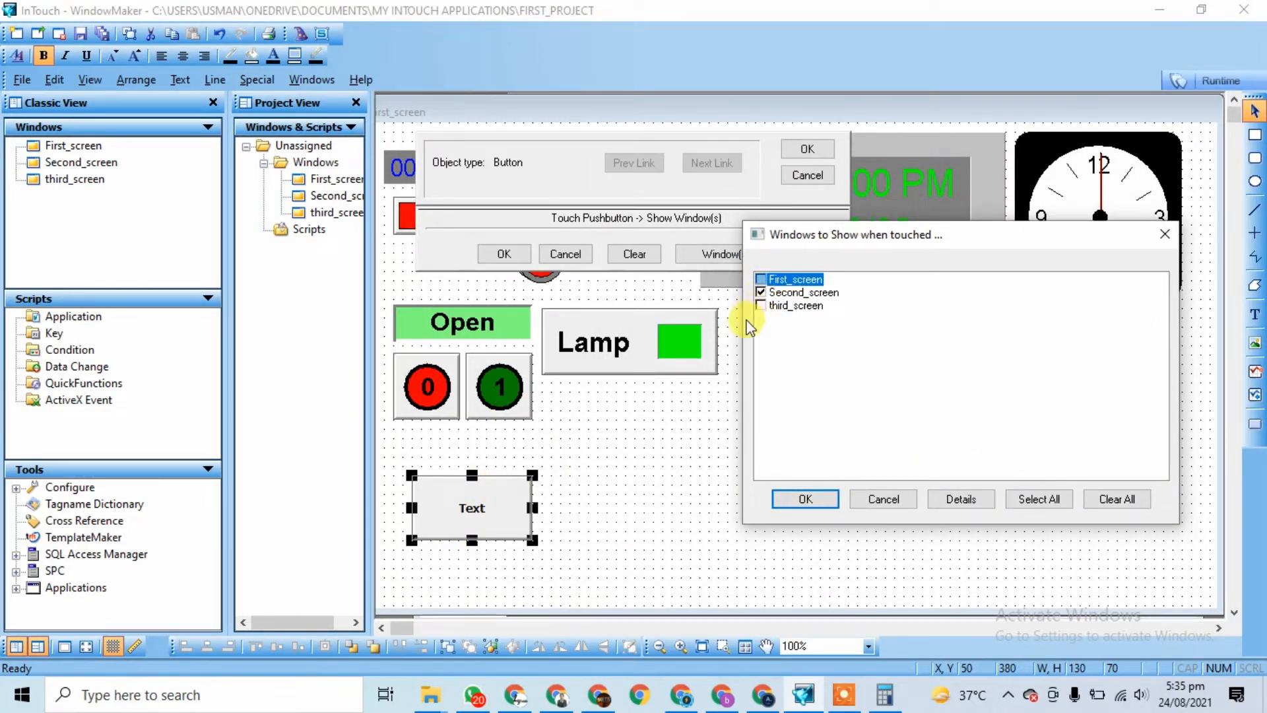
pyautogui.click(761, 305)
pyautogui.click(761, 280)
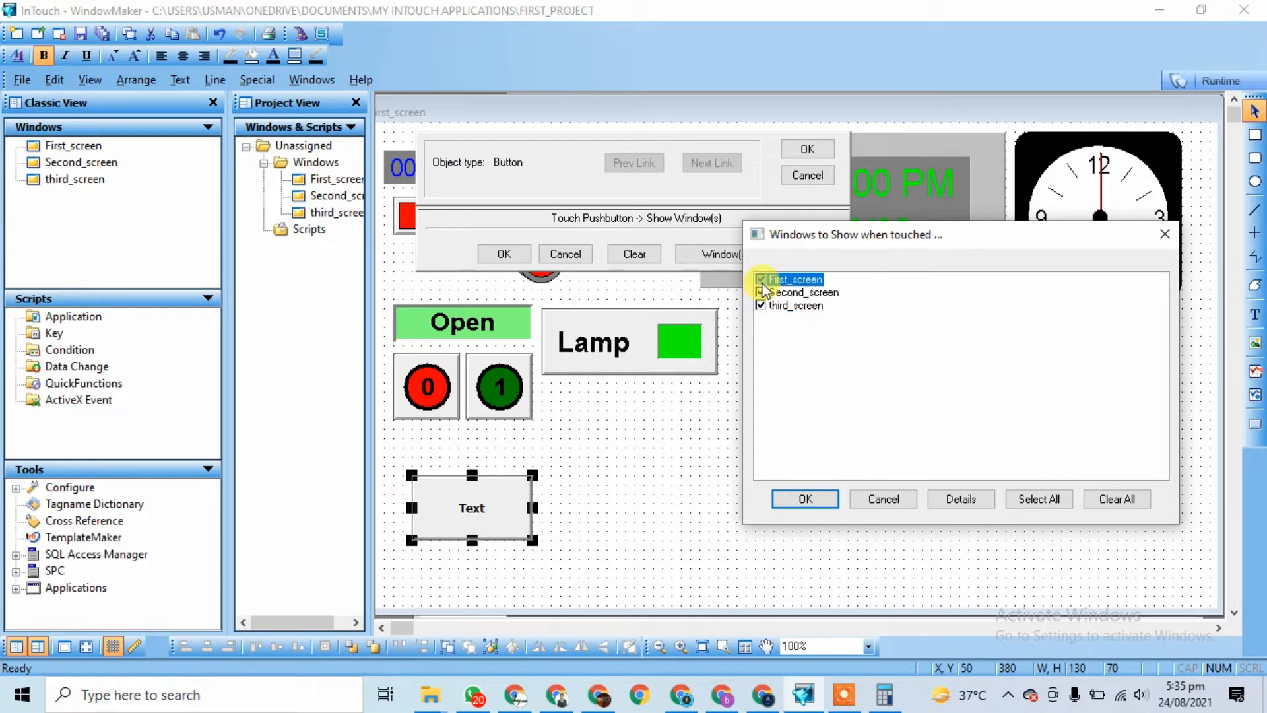
pyautogui.click(761, 280)
pyautogui.click(761, 293)
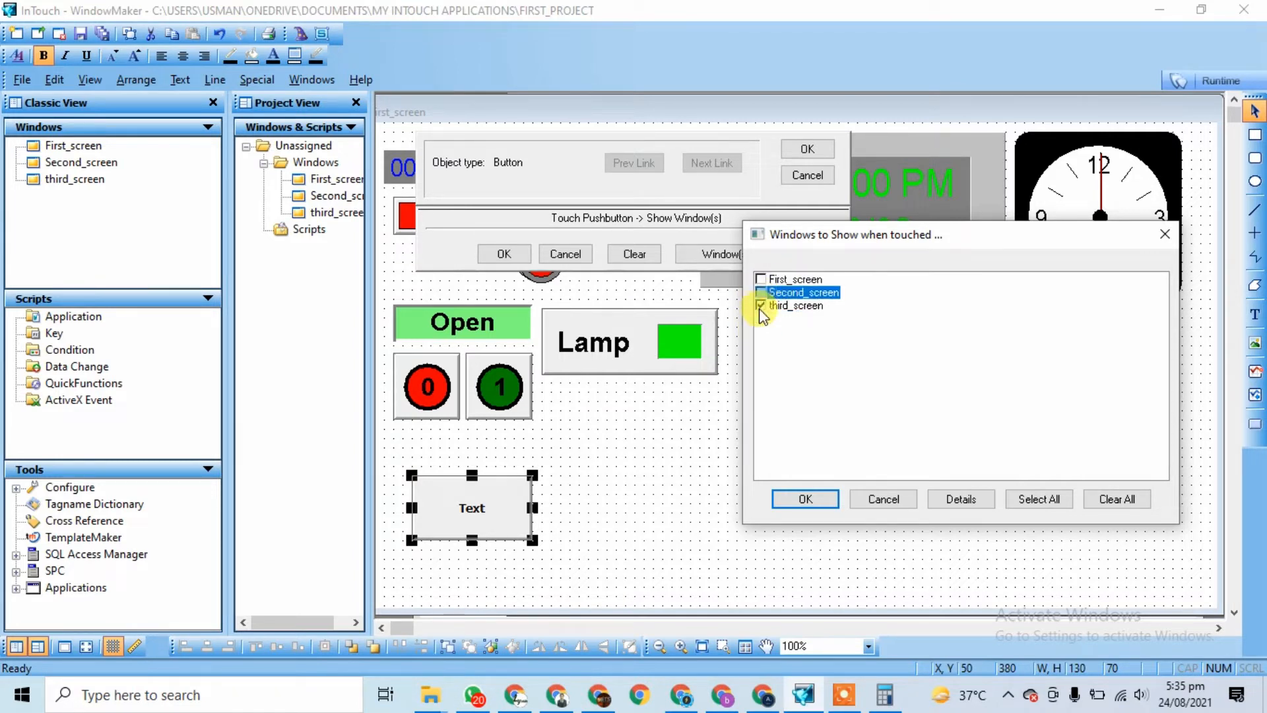
pyautogui.click(761, 306)
pyautogui.click(807, 499)
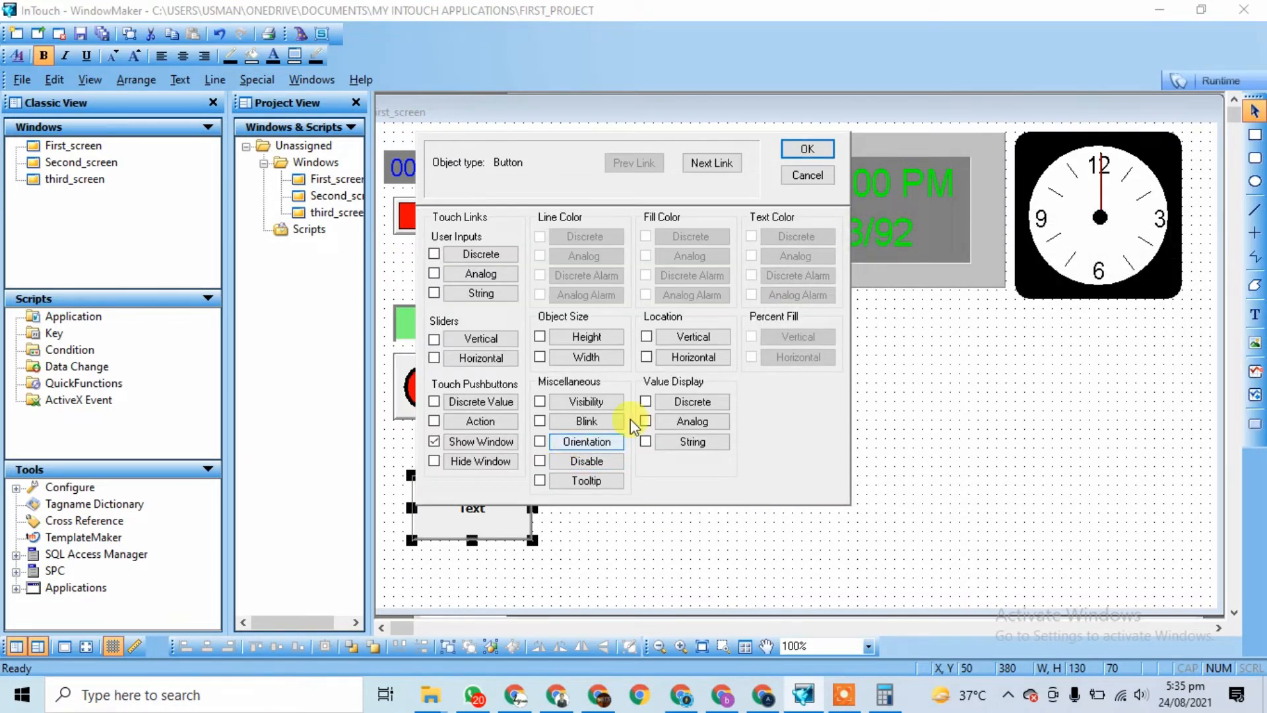
pyautogui.click(818, 149)
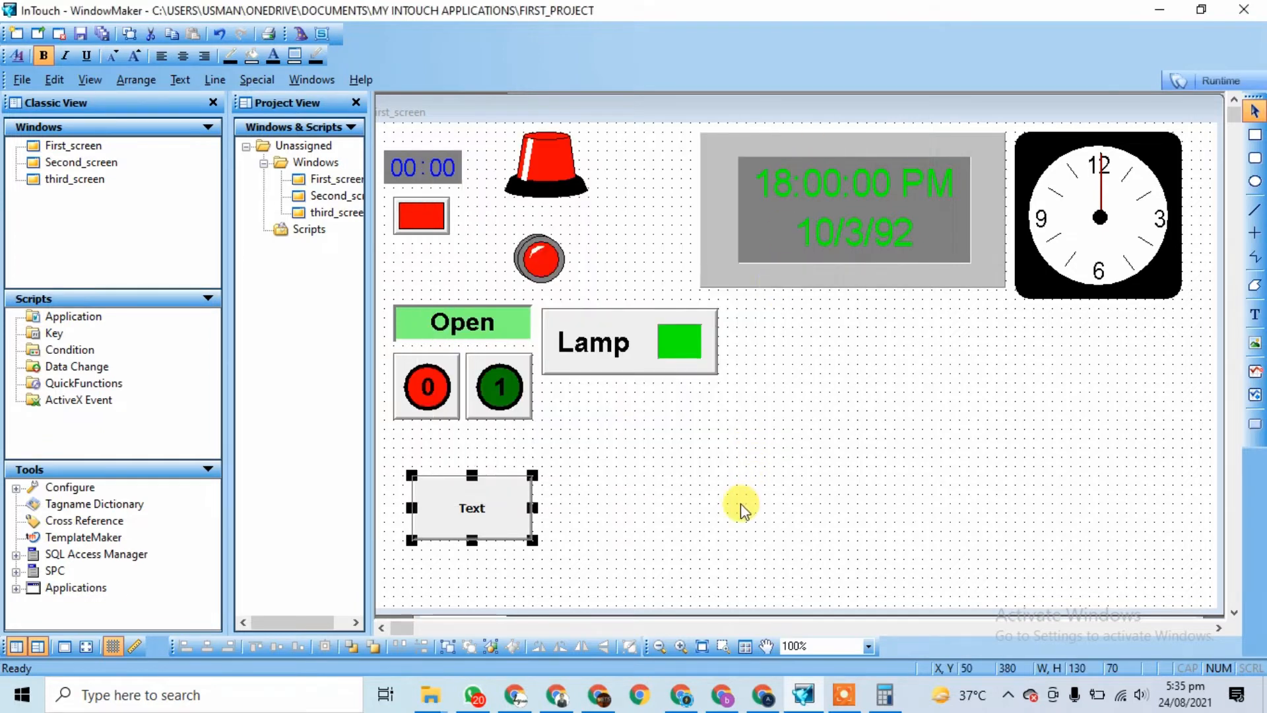
# Step: Substitute the button's Text string with 'Second Screen'
pyautogui.rightClick(491, 500)
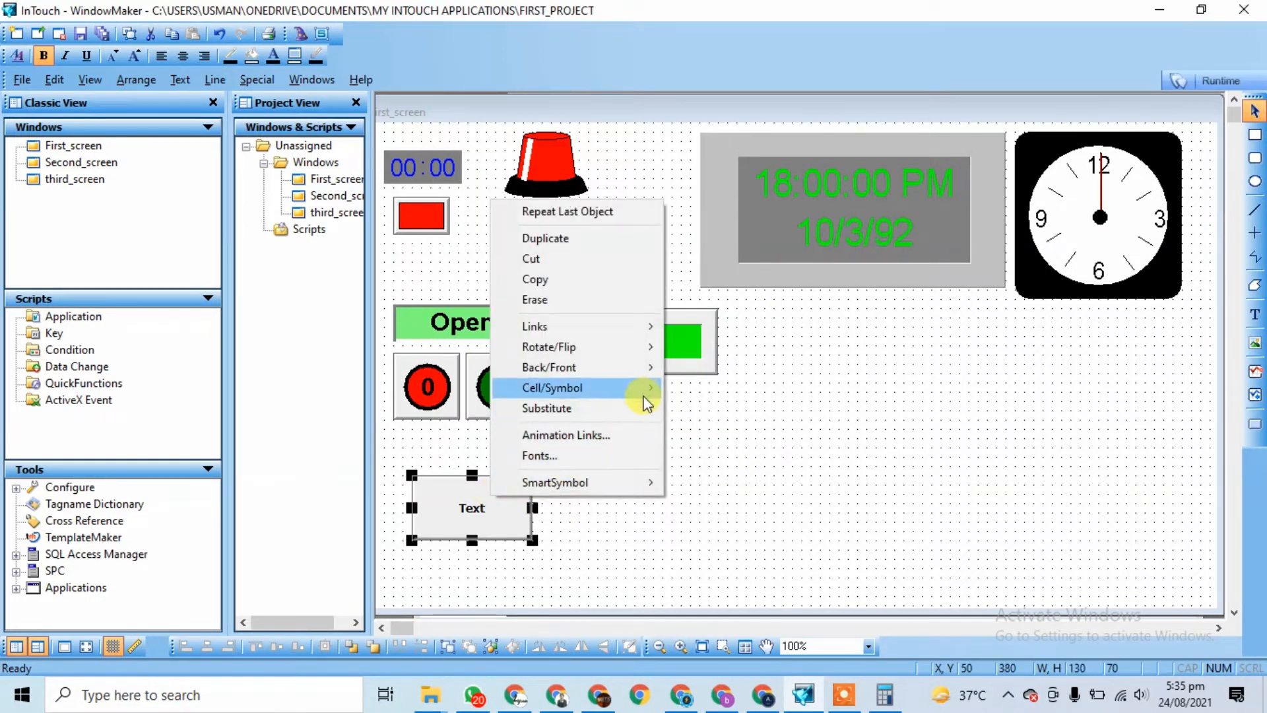
pyautogui.moveTo(639, 409)
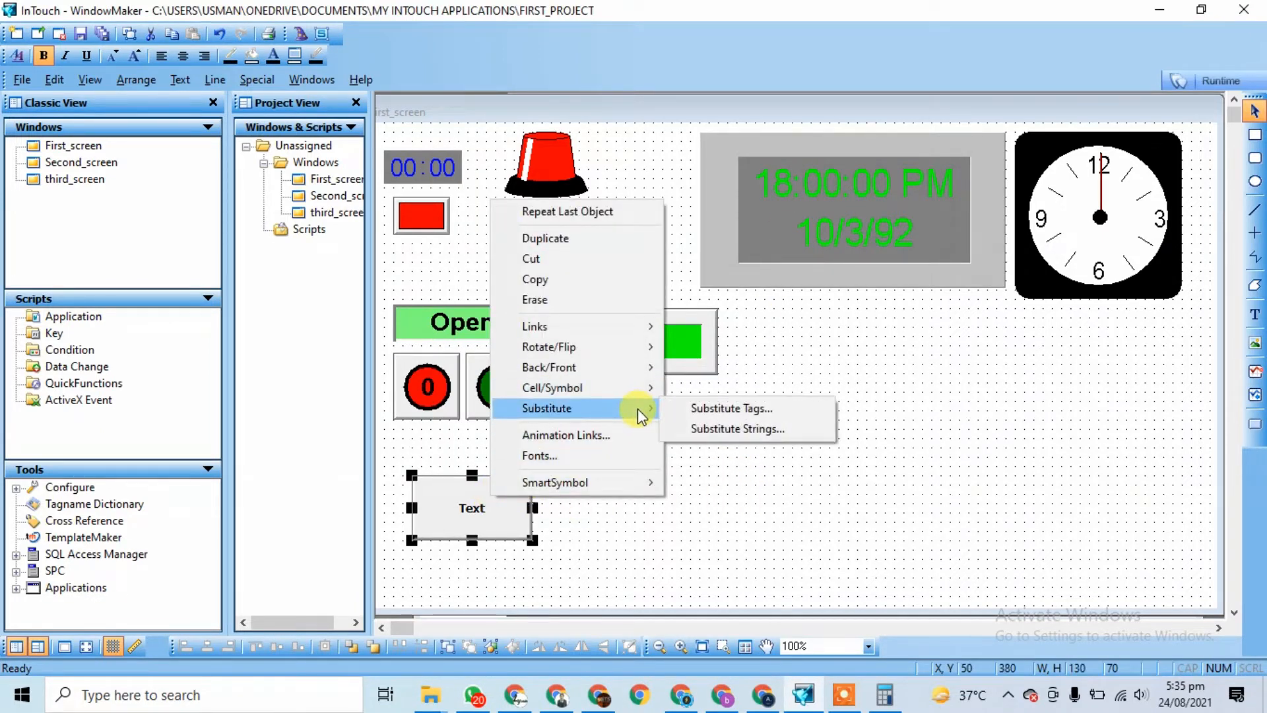
pyautogui.click(718, 429)
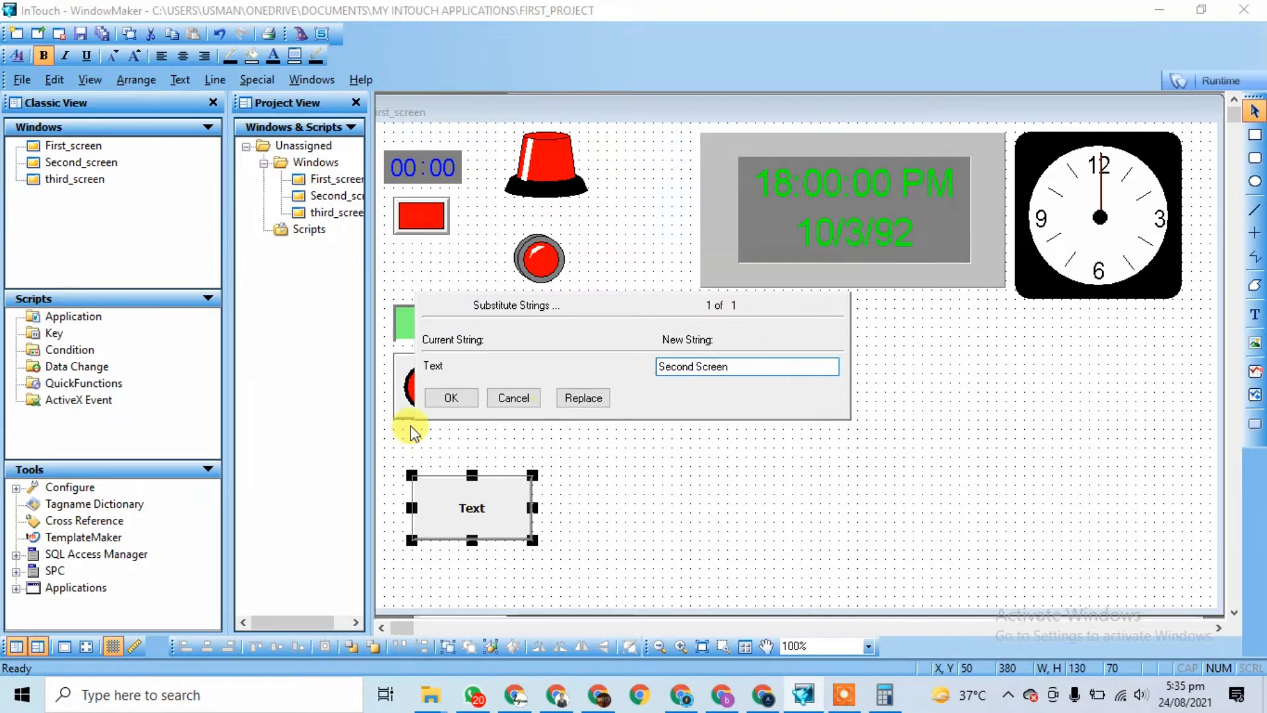
pyautogui.click(443, 397)
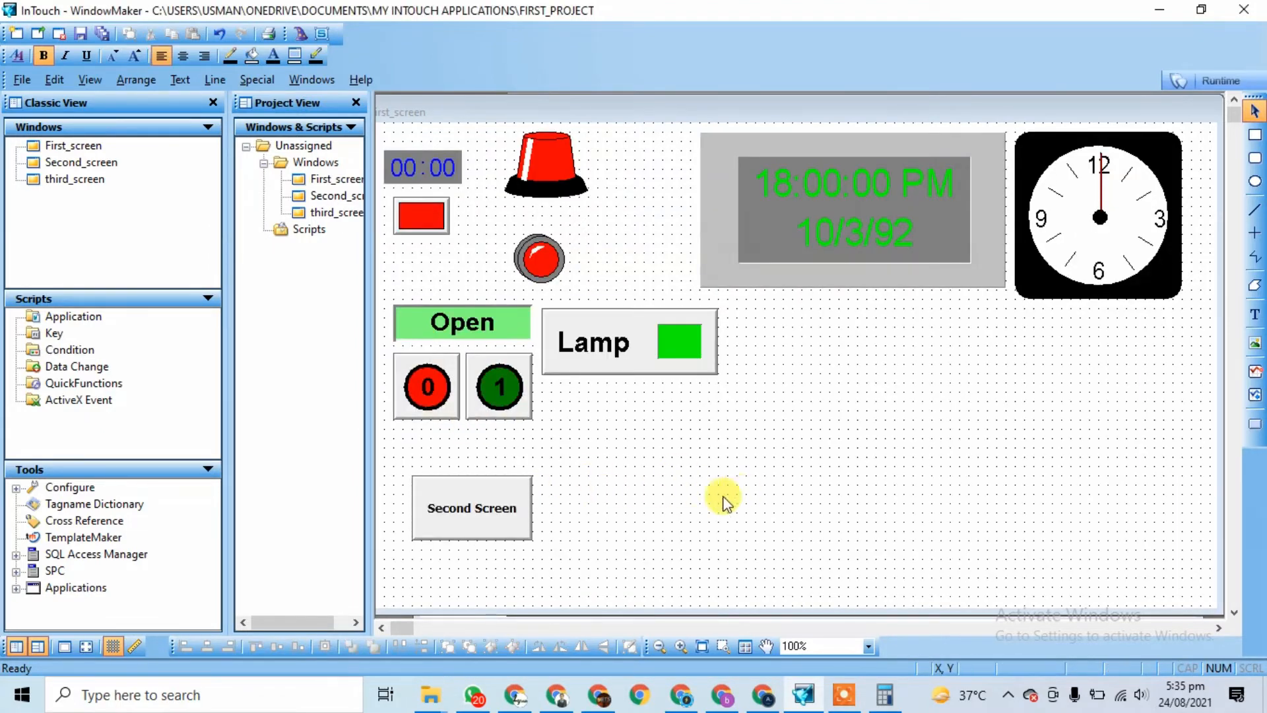
# Step: On Second_screen, draw a button with a Show Window link to First_screen
pyautogui.doubleClick(78, 164)
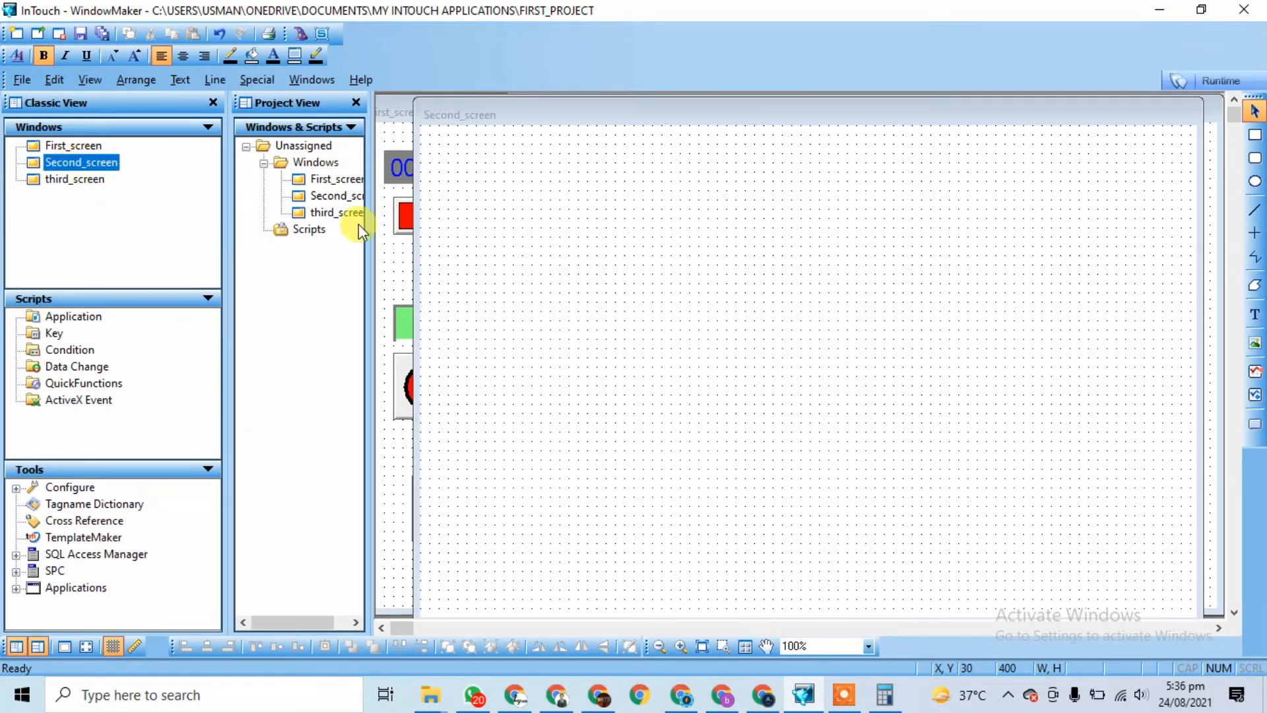
pyautogui.click(1254, 426)
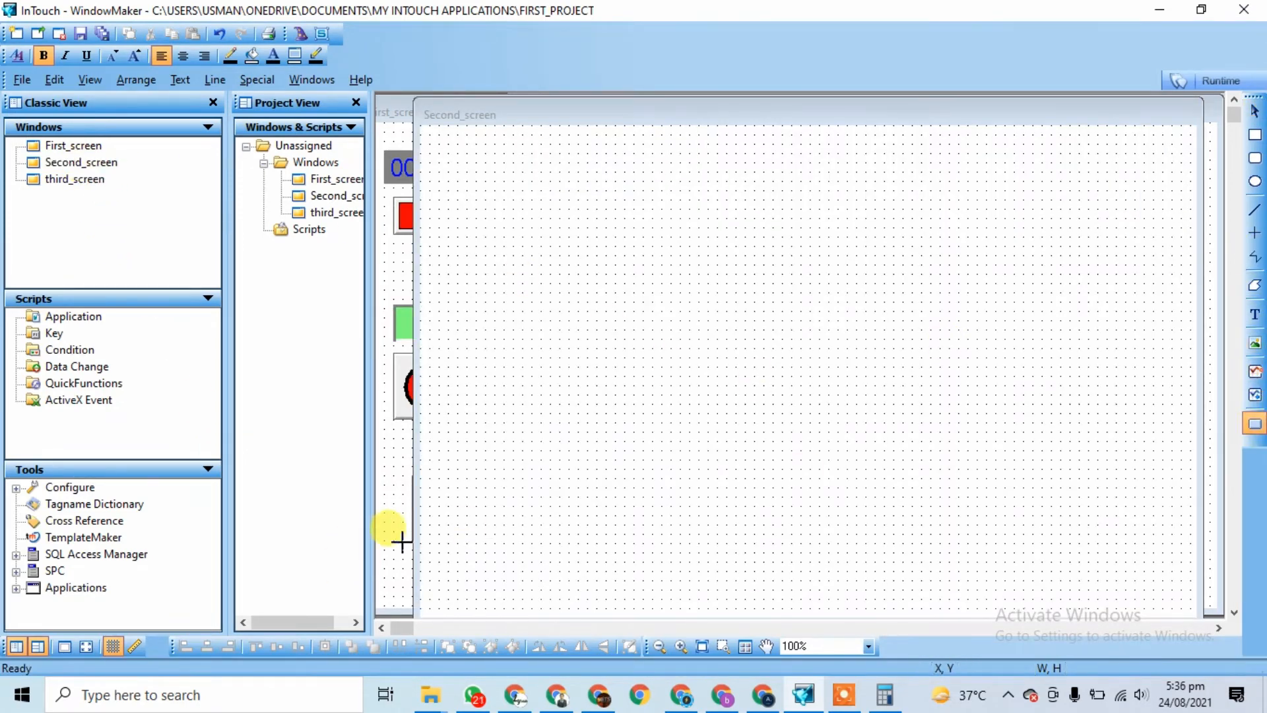
pyautogui.moveTo(448, 497); pyautogui.dragTo(578, 562)
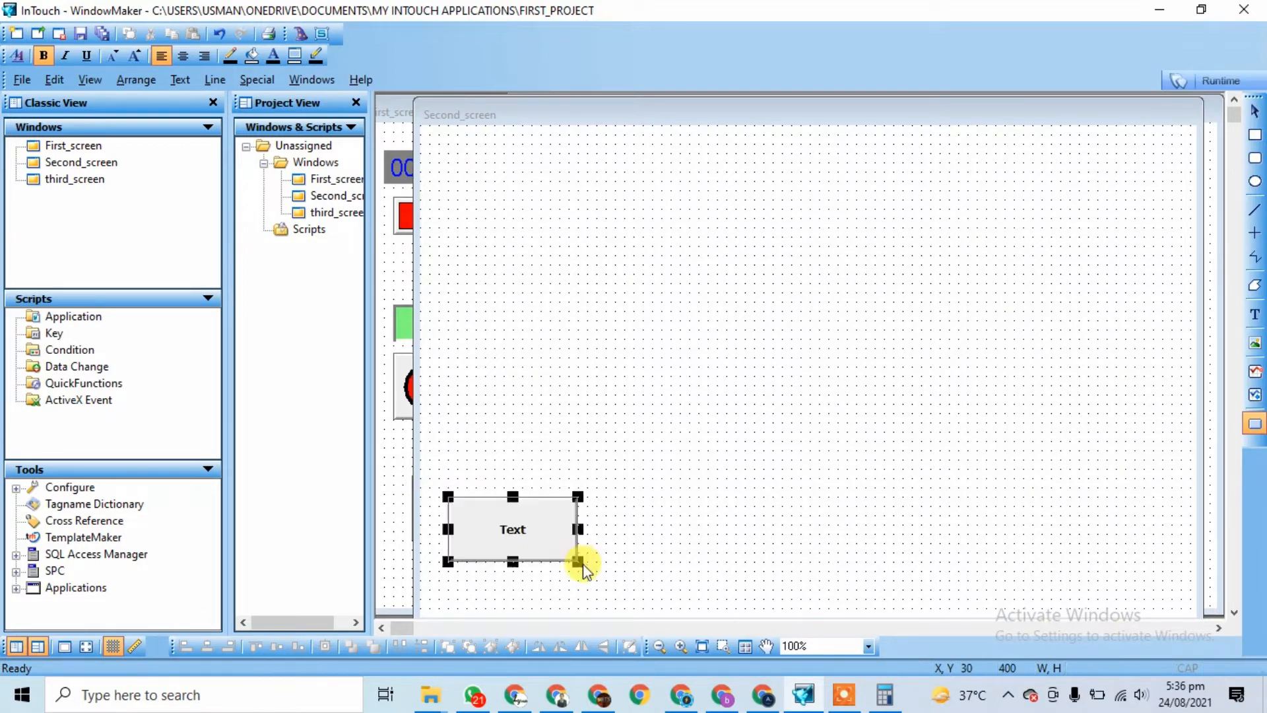
pyautogui.rightClick(527, 536)
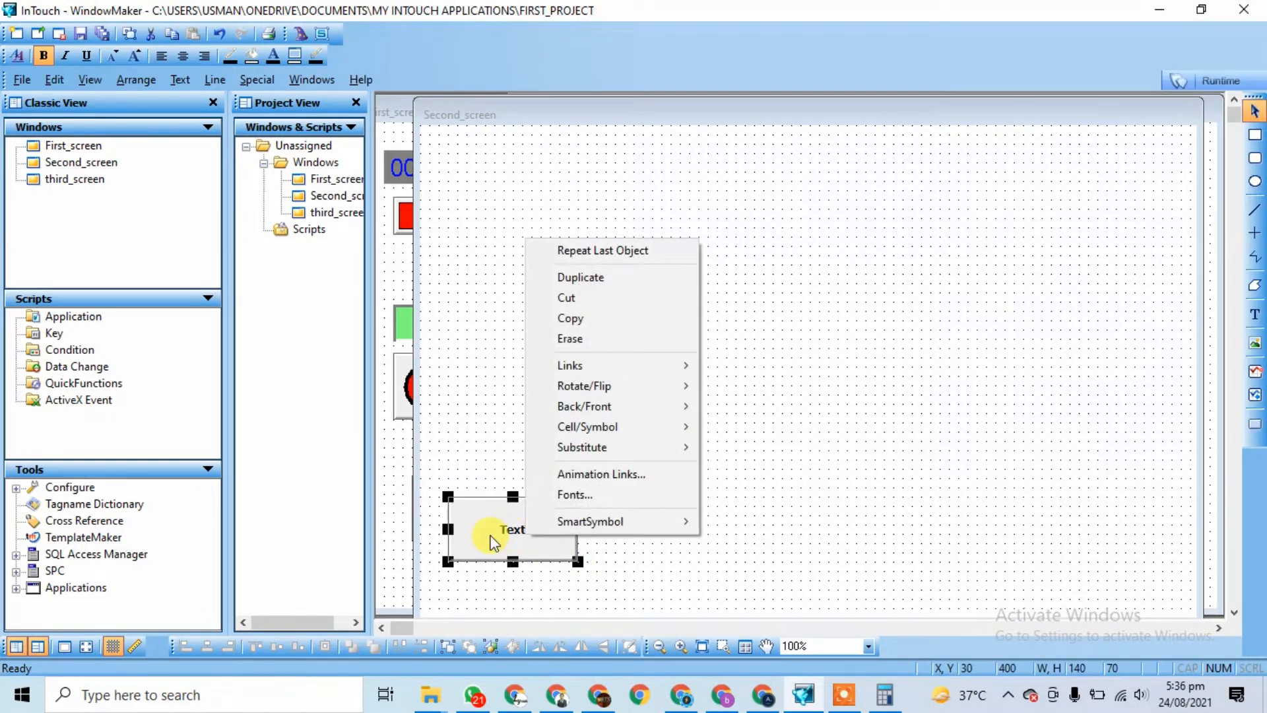
pyautogui.click(489, 528)
pyautogui.doubleClick(489, 528)
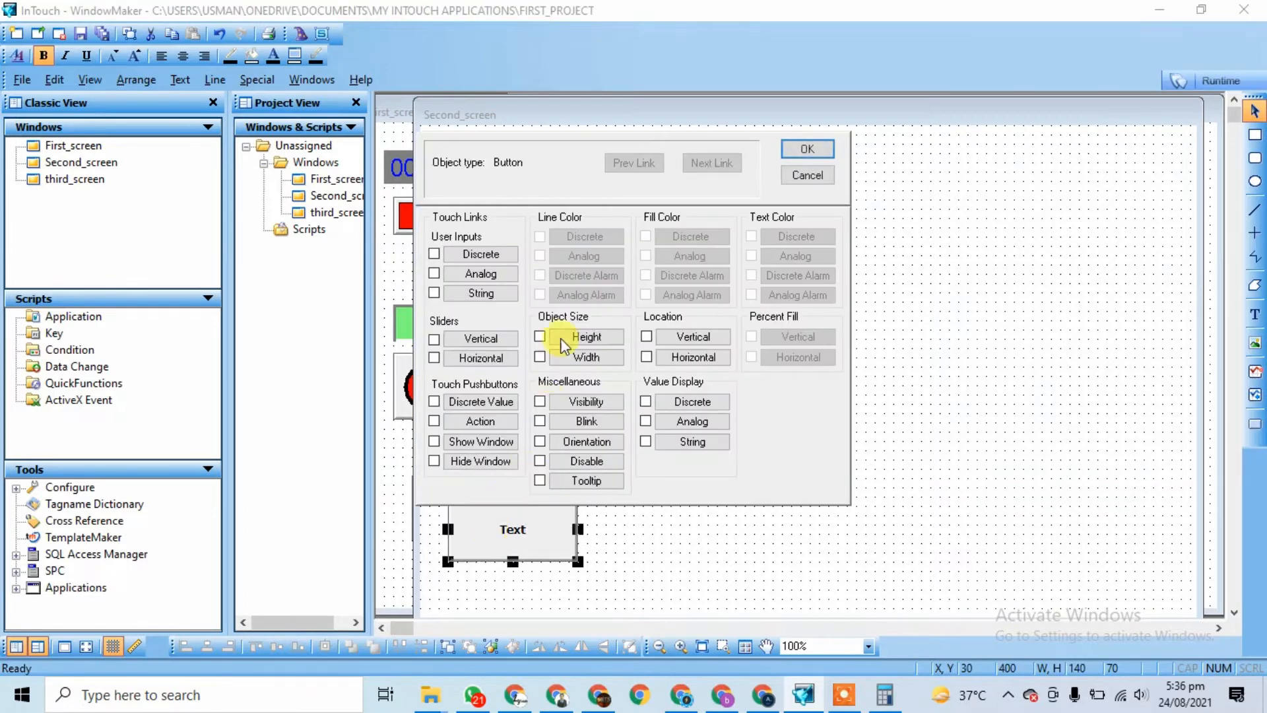
pyautogui.click(473, 441)
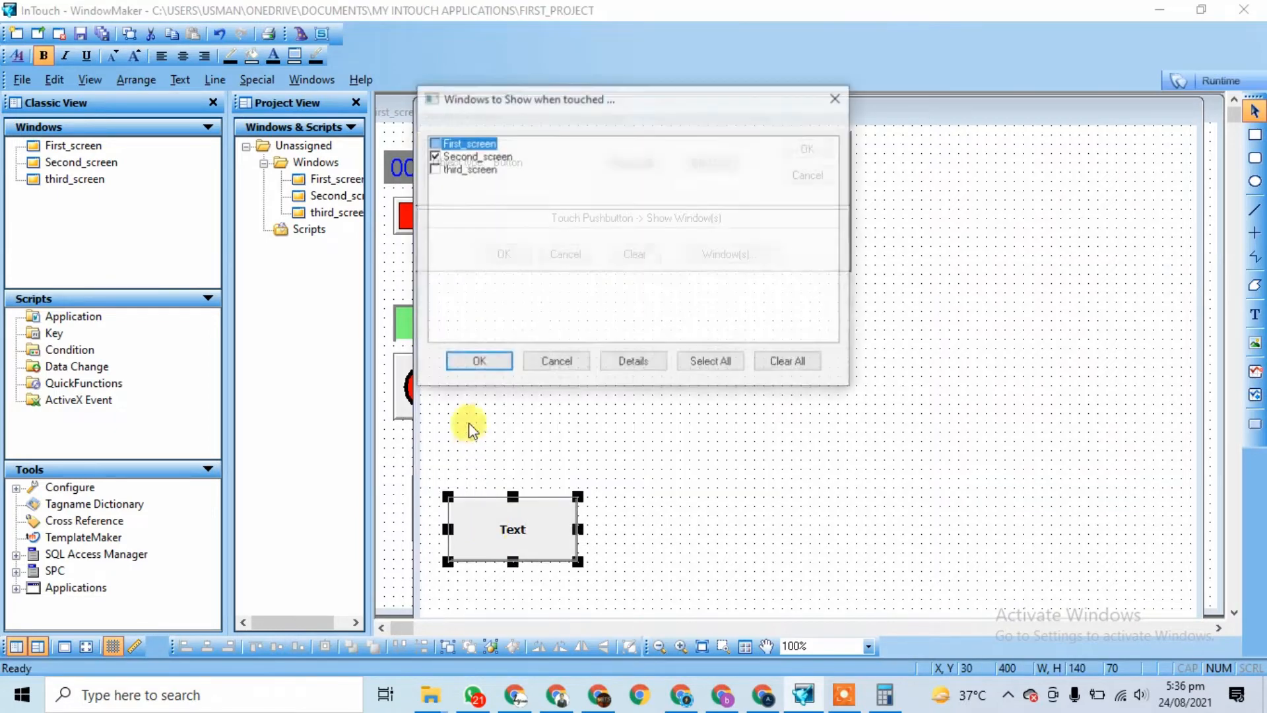
pyautogui.click(434, 144)
pyautogui.click(486, 362)
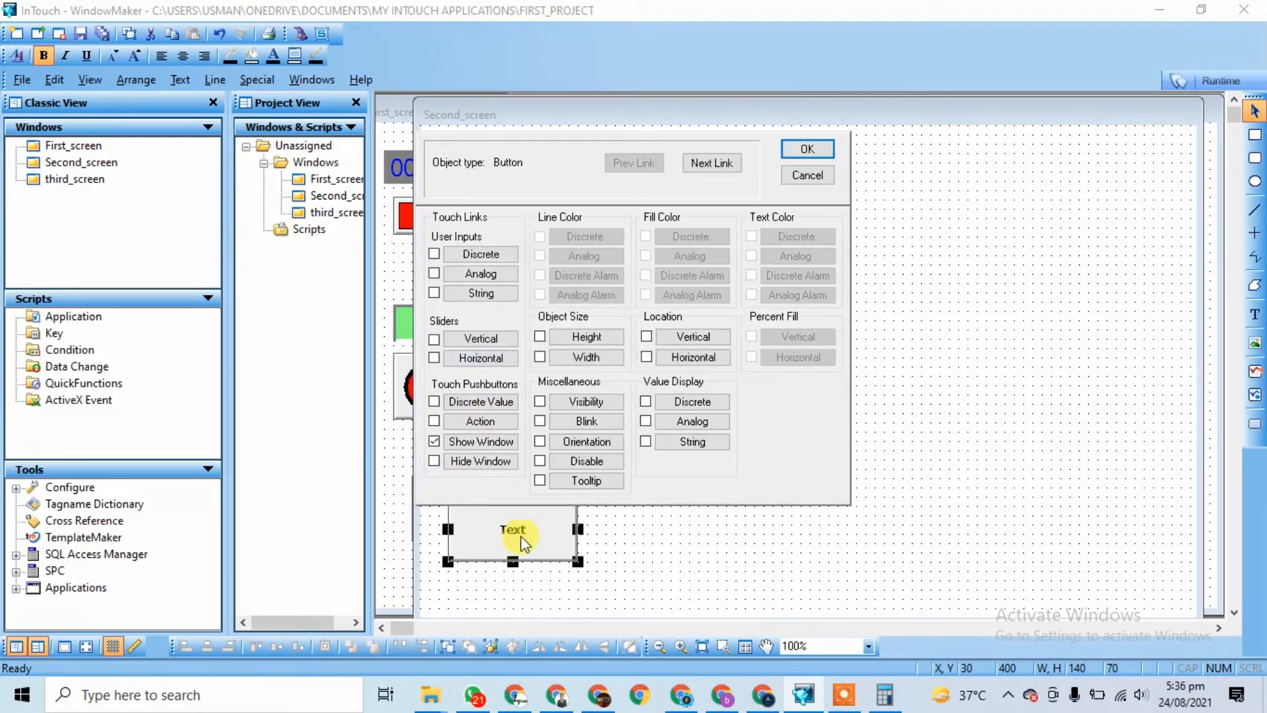
pyautogui.click(808, 147)
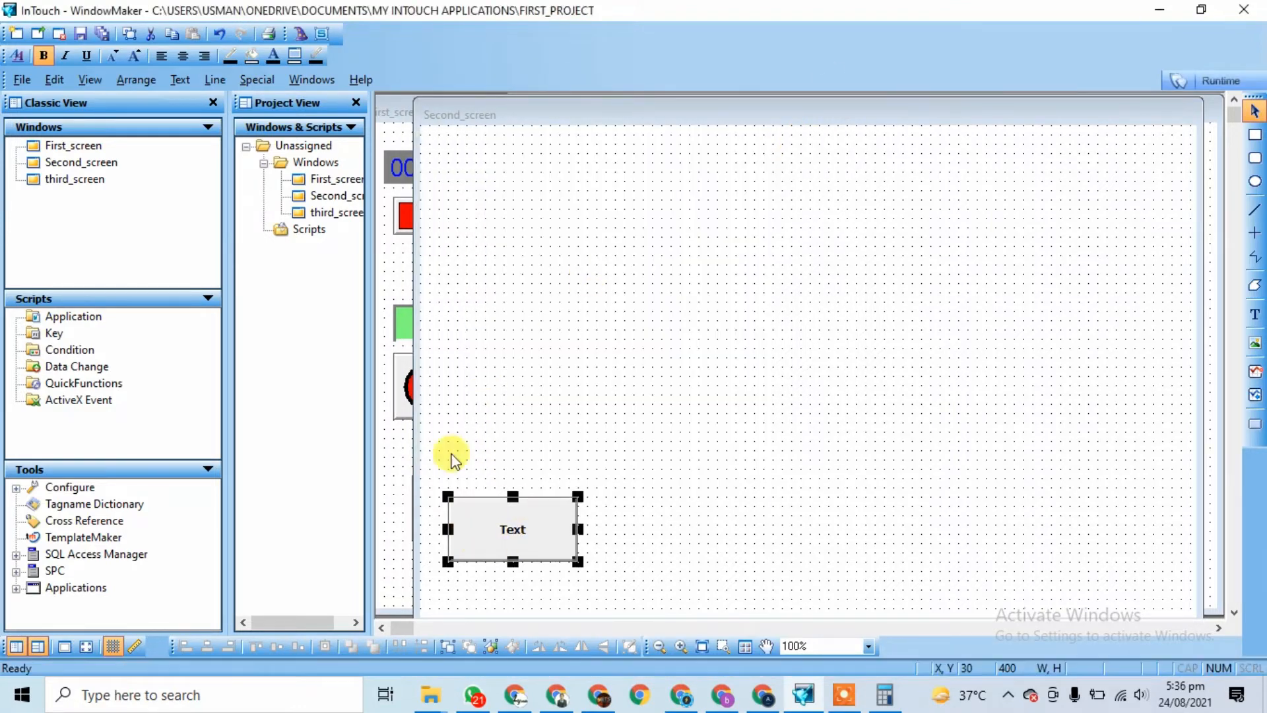
# Step: Relabel the button 'First_Screen' and launch the runtime
pyautogui.rightClick(519, 511)
pyautogui.moveTo(656, 421)
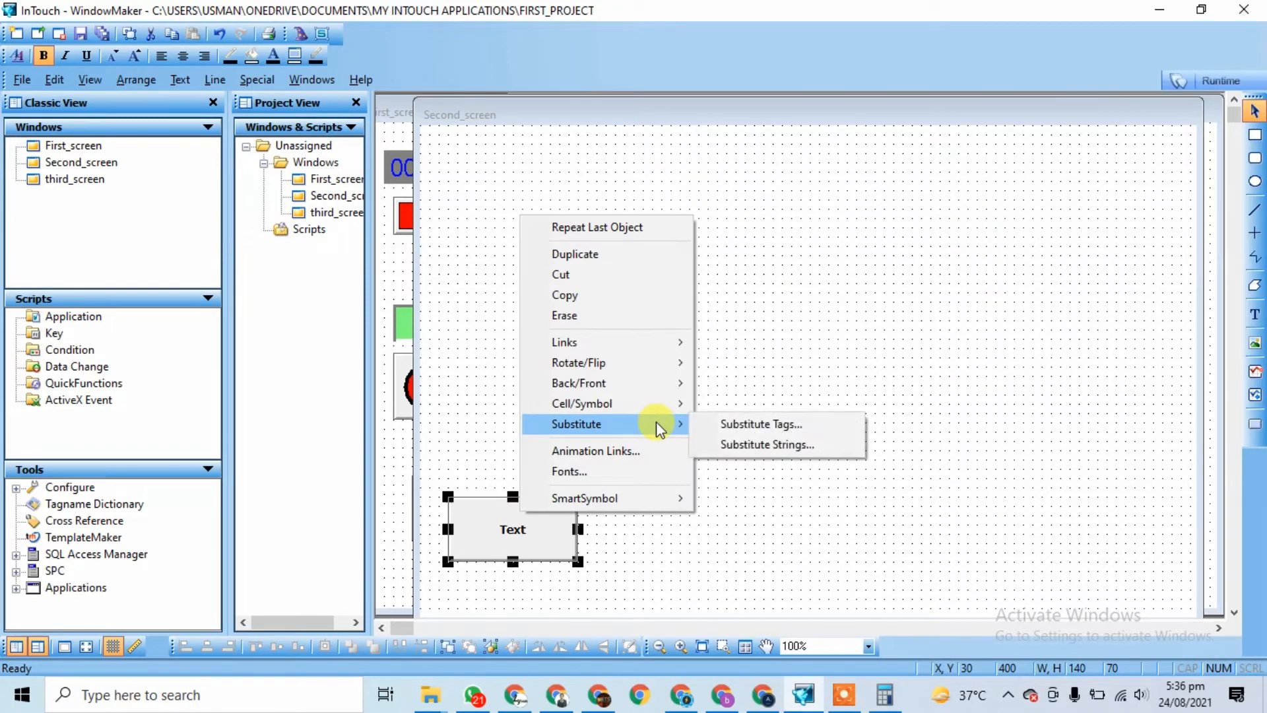
pyautogui.click(749, 445)
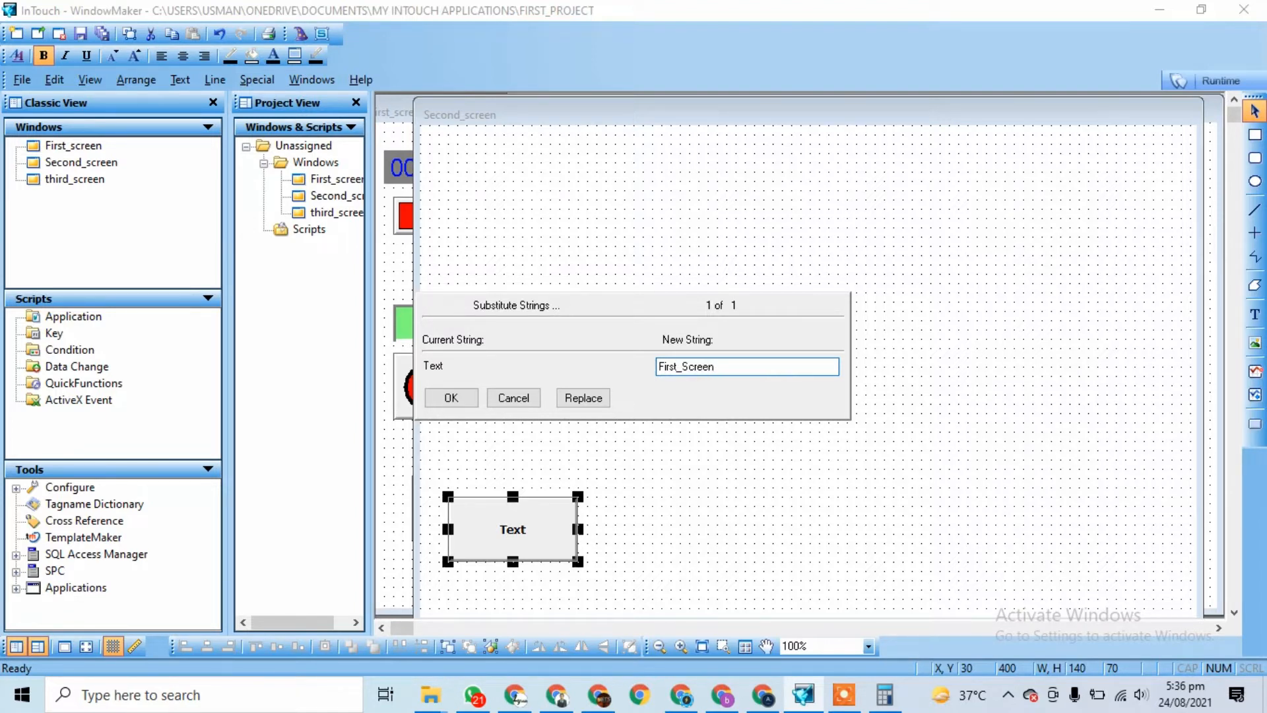
pyautogui.click(451, 397)
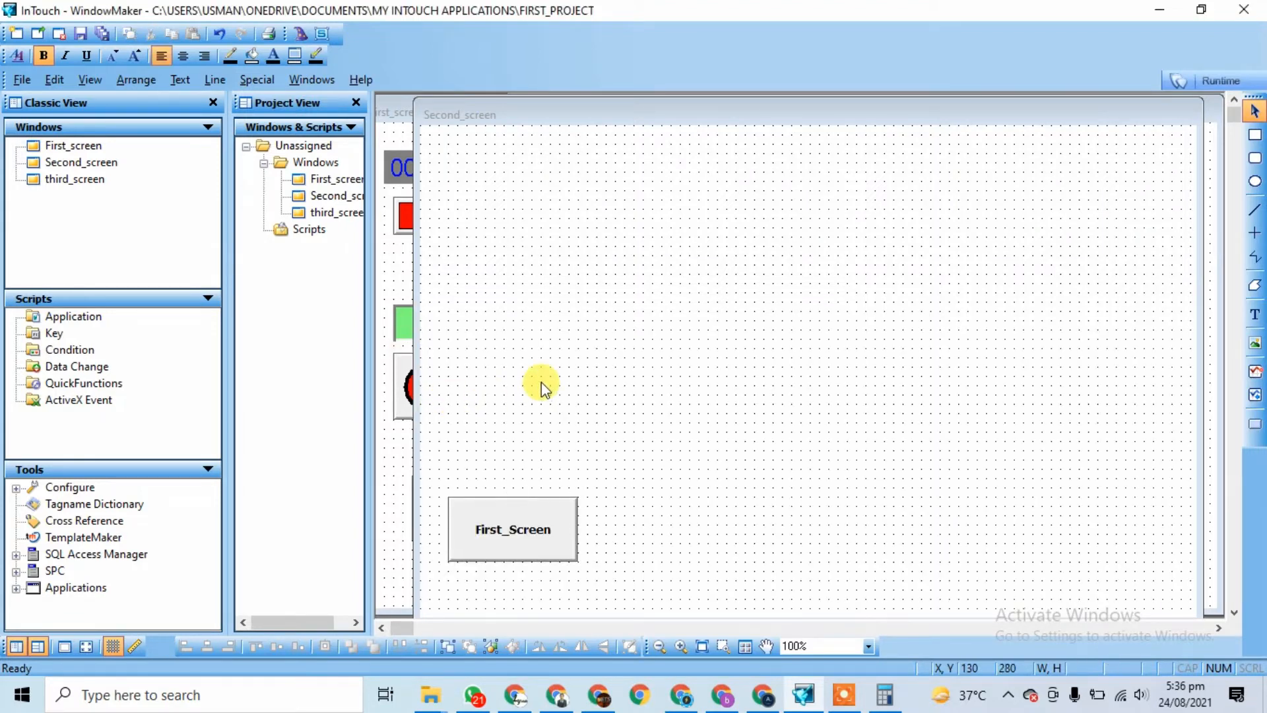
pyautogui.click(1224, 79)
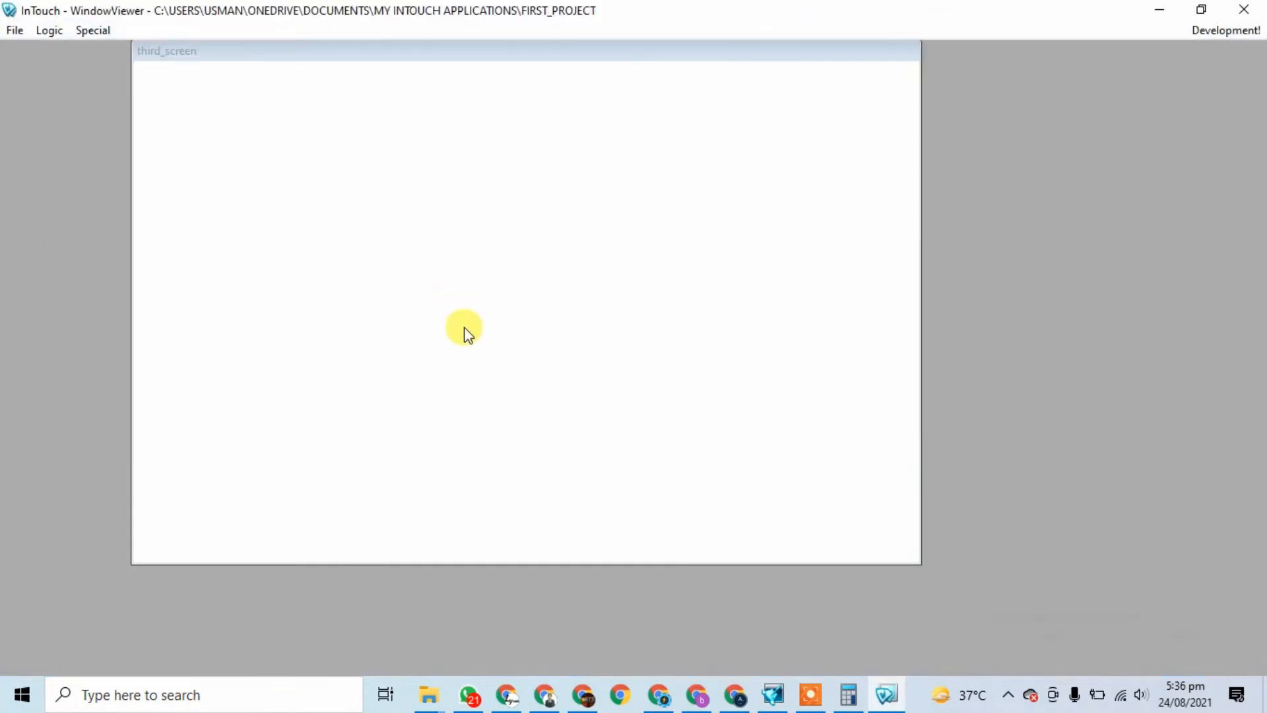
# Step: Close the running viewer, reopen First_screen in WindowMaker and launch Runtime again
pyautogui.moveTo(451, 53); pyautogui.dragTo(487, 195)
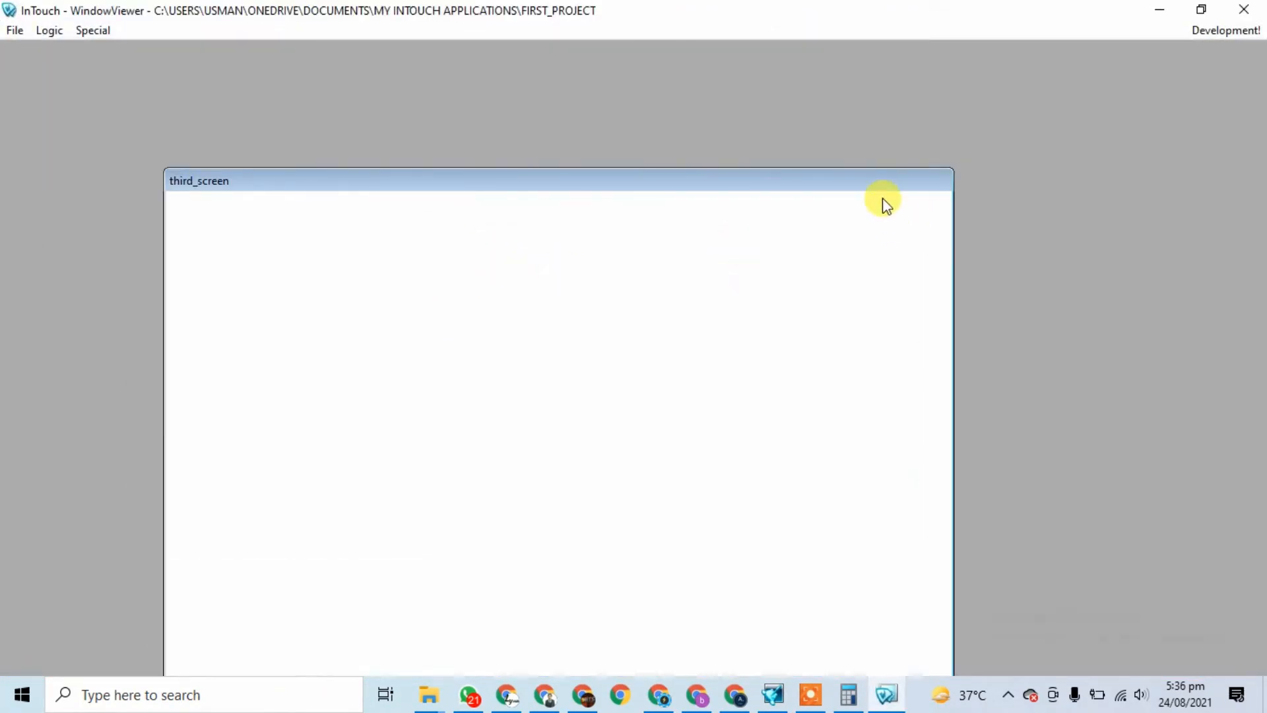
pyautogui.click(1262, 15)
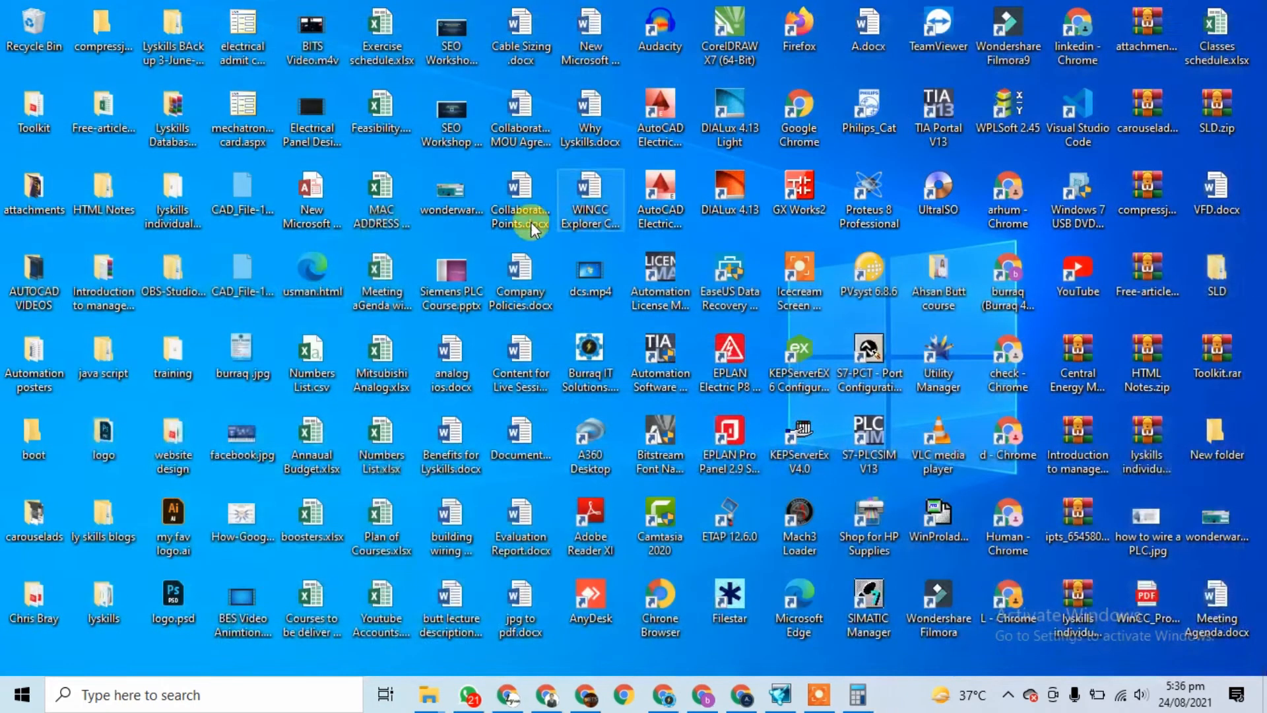
pyautogui.click(769, 695)
pyautogui.doubleClick(79, 147)
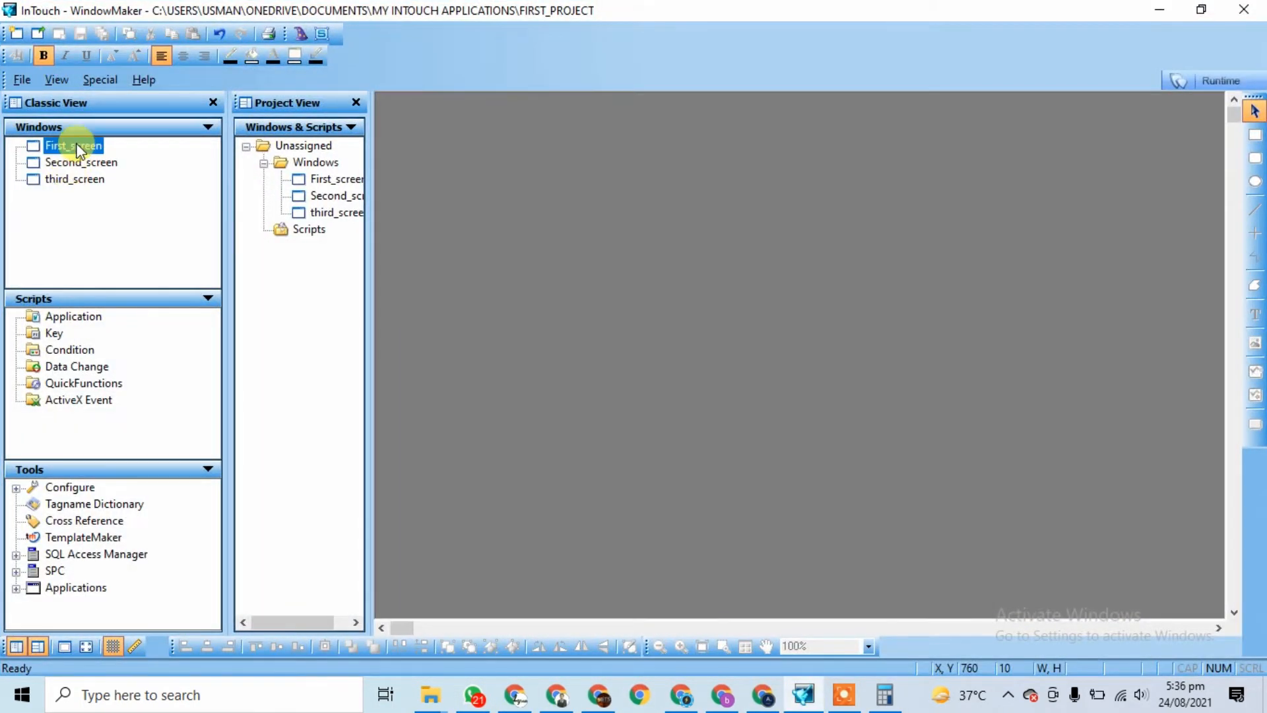
pyautogui.click(1219, 82)
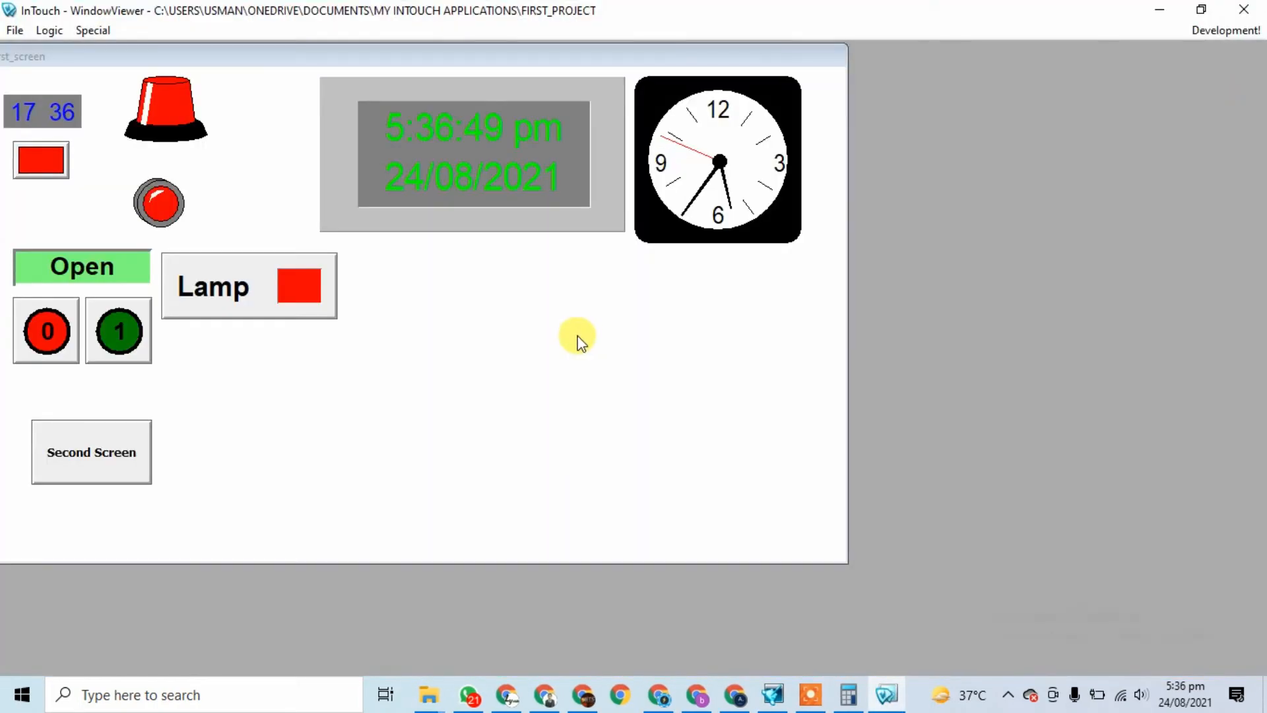
# Step: Switch repeatedly between First_screen and Second_screen with their buttons, end on First_screen, and close WindowViewer
pyautogui.click(89, 473)
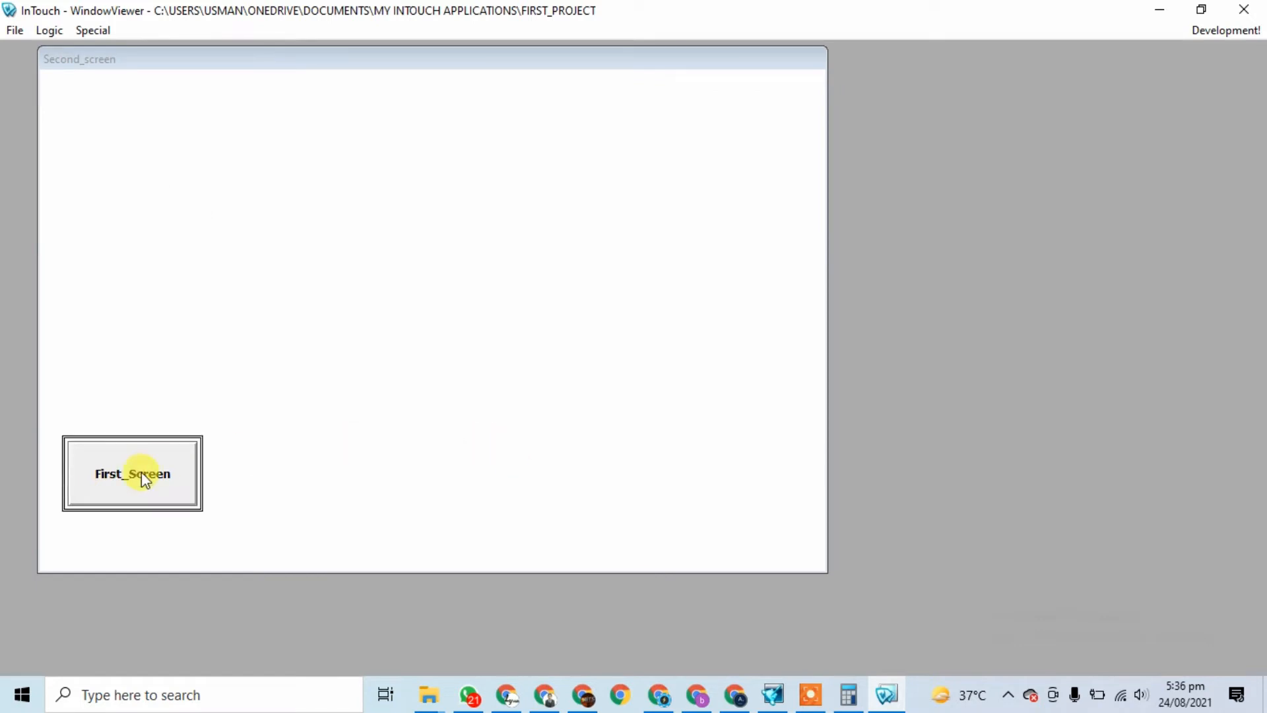
pyautogui.click(151, 500)
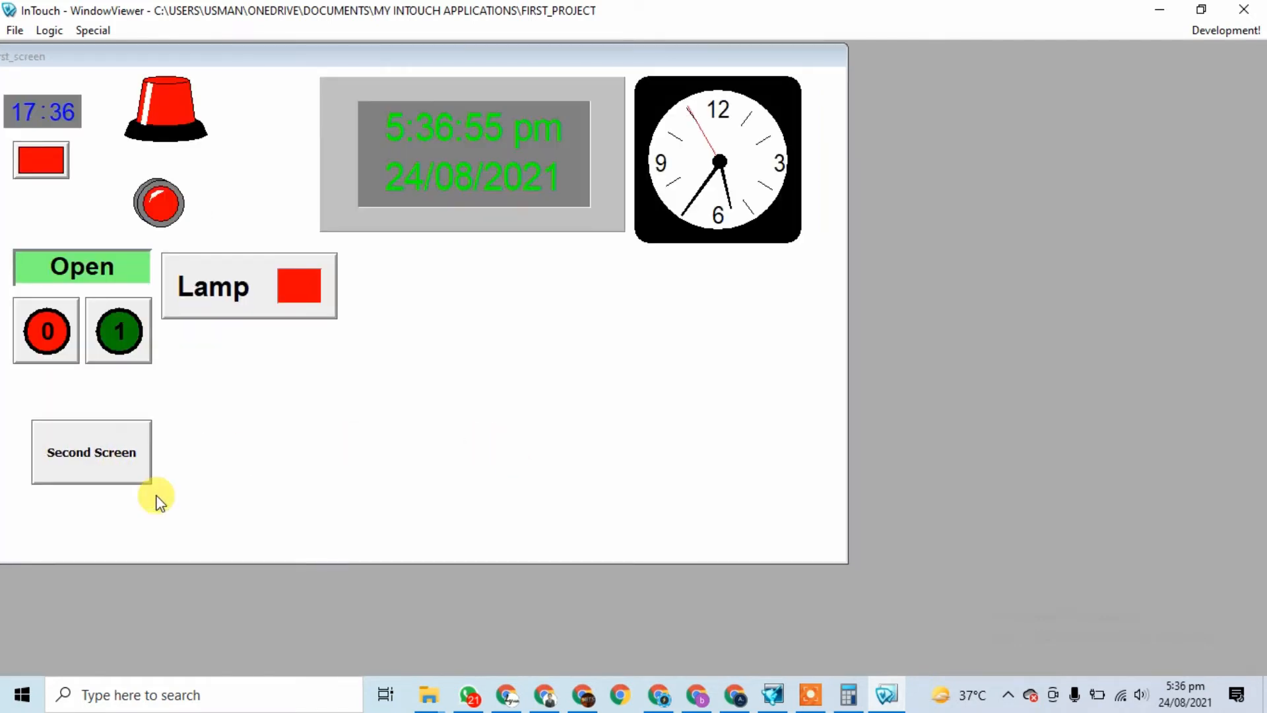
pyautogui.click(102, 465)
pyautogui.click(162, 476)
pyautogui.click(82, 464)
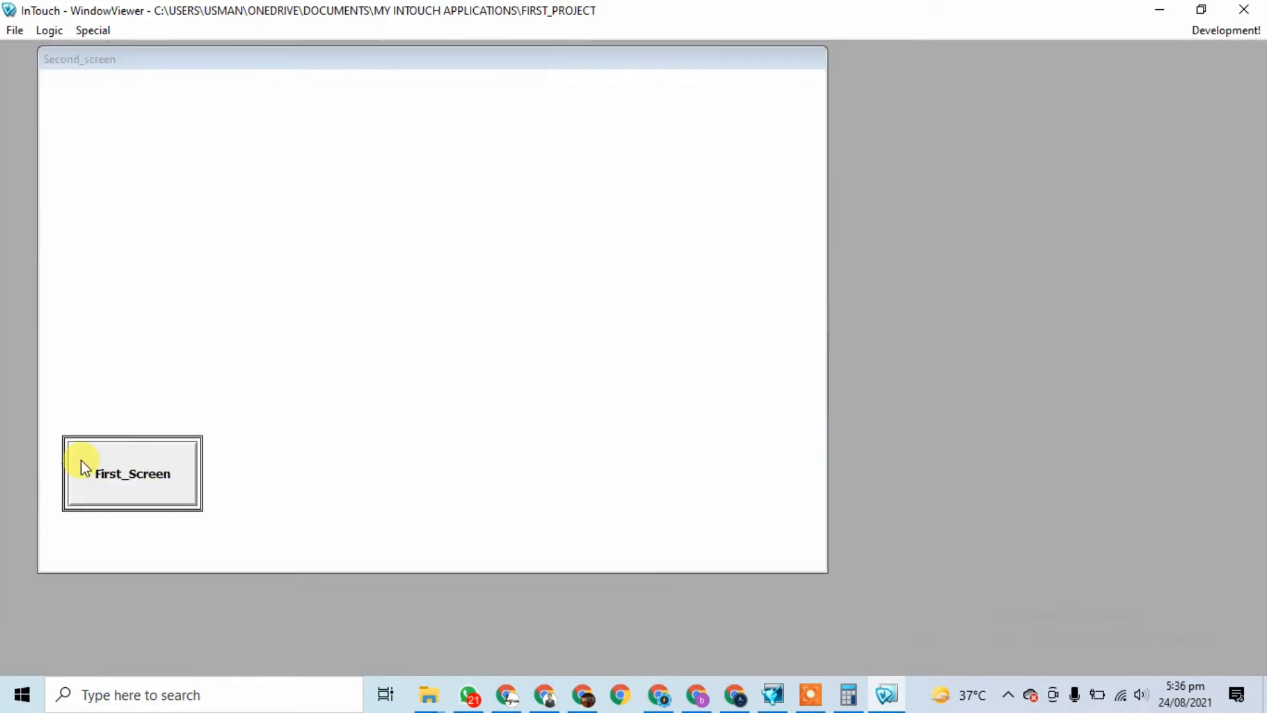
pyautogui.click(96, 495)
pyautogui.click(102, 478)
pyautogui.click(132, 487)
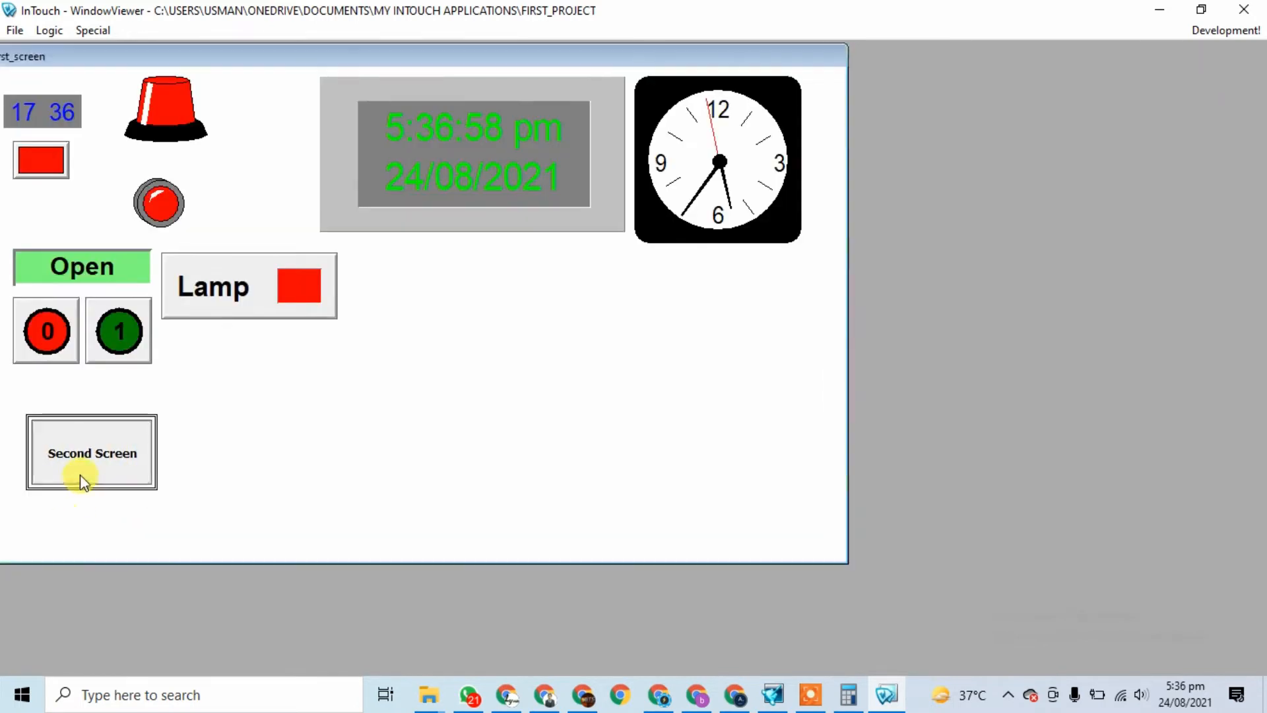
pyautogui.click(83, 472)
pyautogui.click(175, 500)
pyautogui.click(91, 479)
pyautogui.click(182, 498)
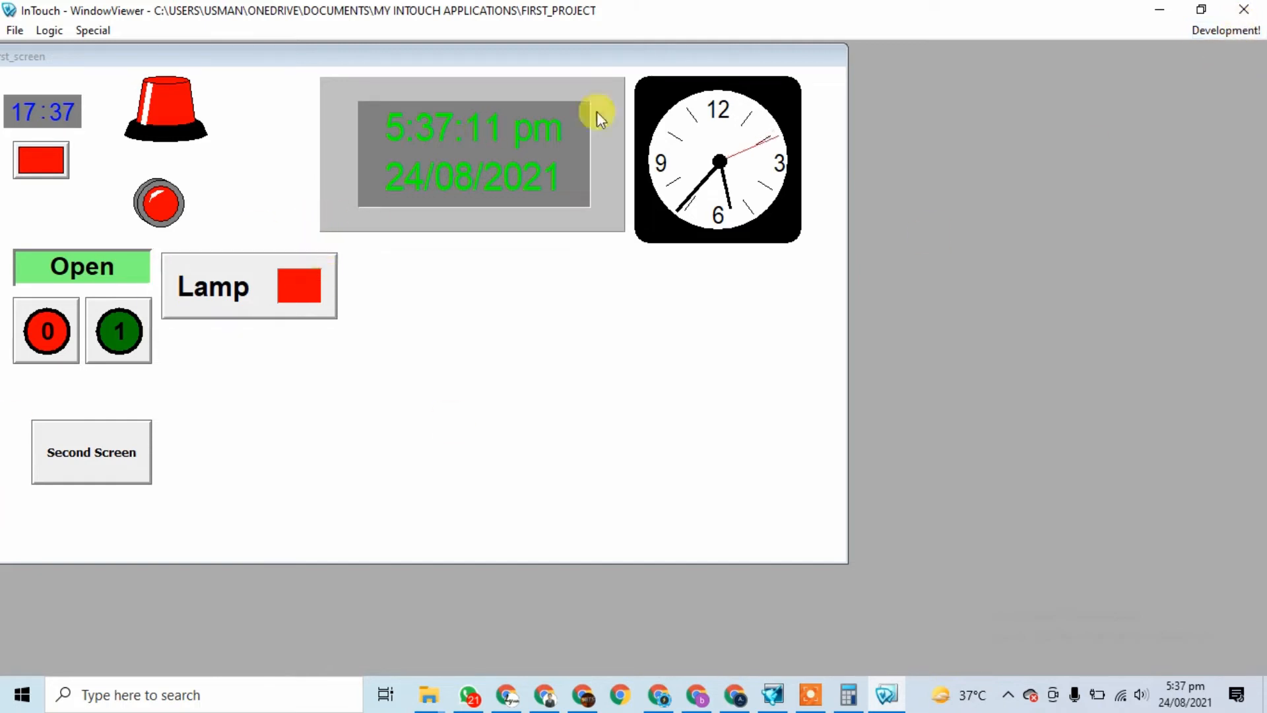
pyautogui.click(1245, 10)
pyautogui.click(844, 694)
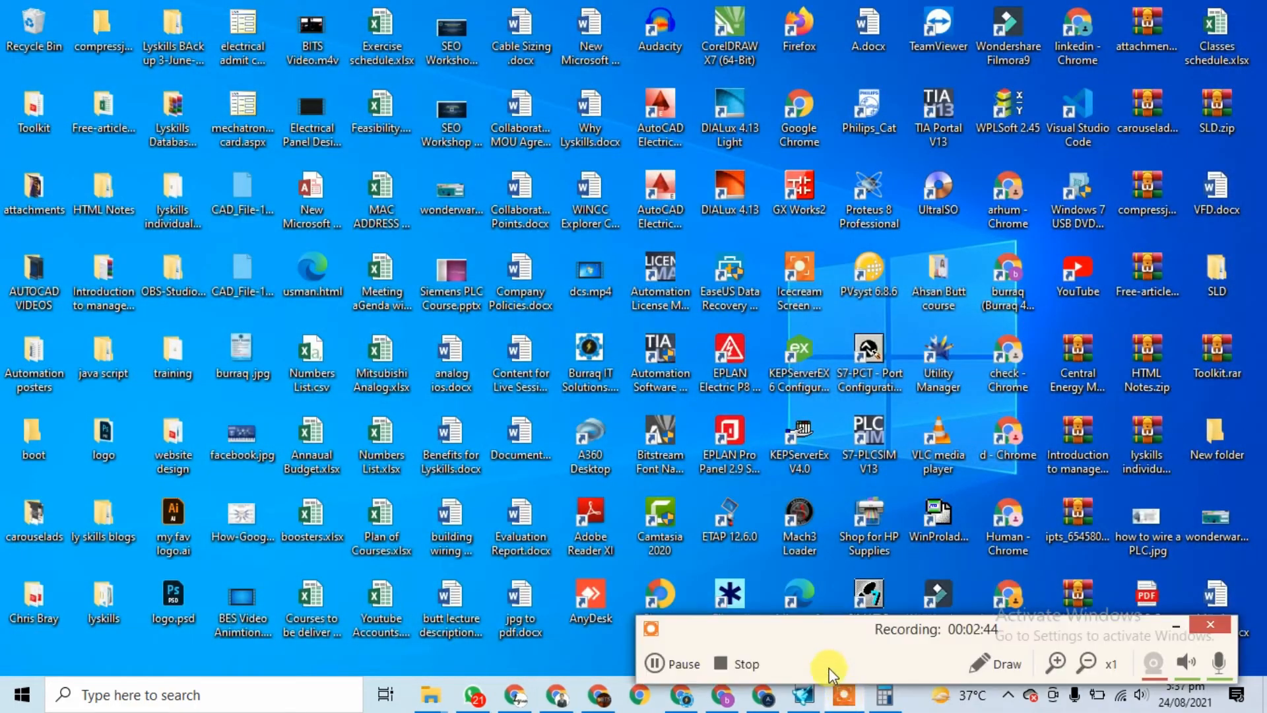
# Step: Place a vertical slider wizard to the right of the Second Screen button
pyautogui.click(747, 665)
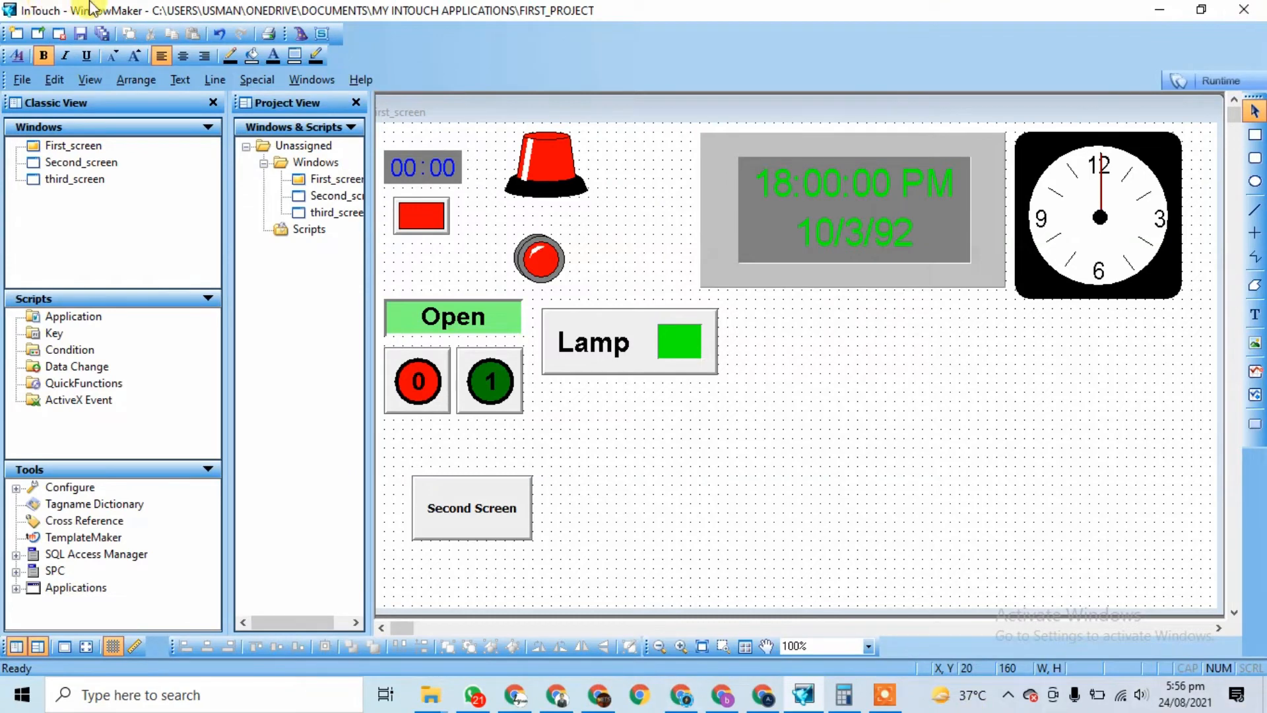
pyautogui.click(301, 37)
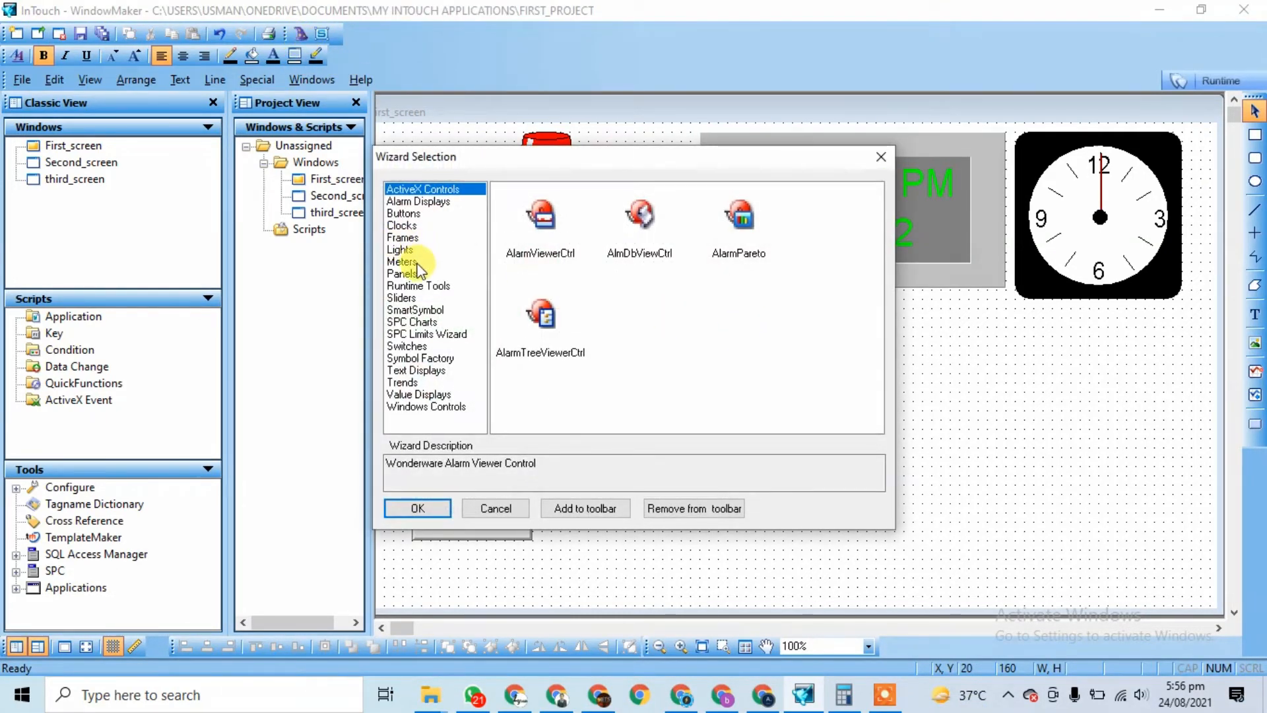
pyautogui.click(411, 298)
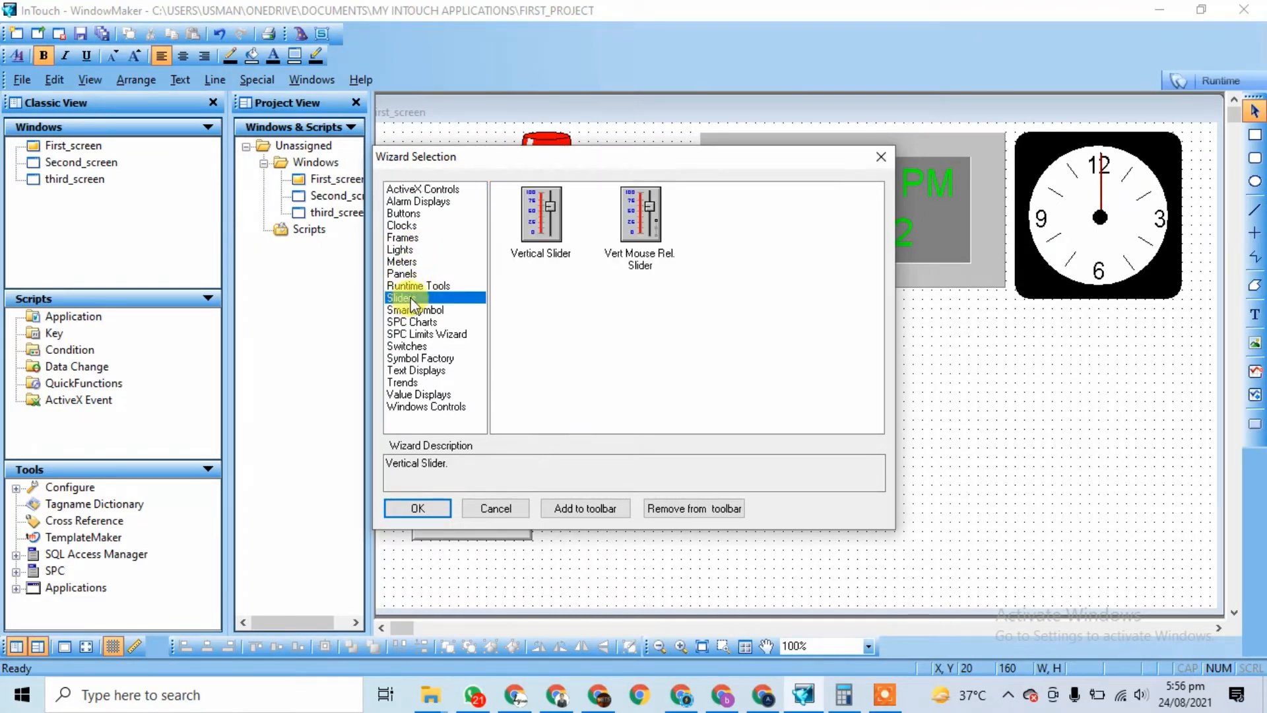
pyautogui.click(539, 241)
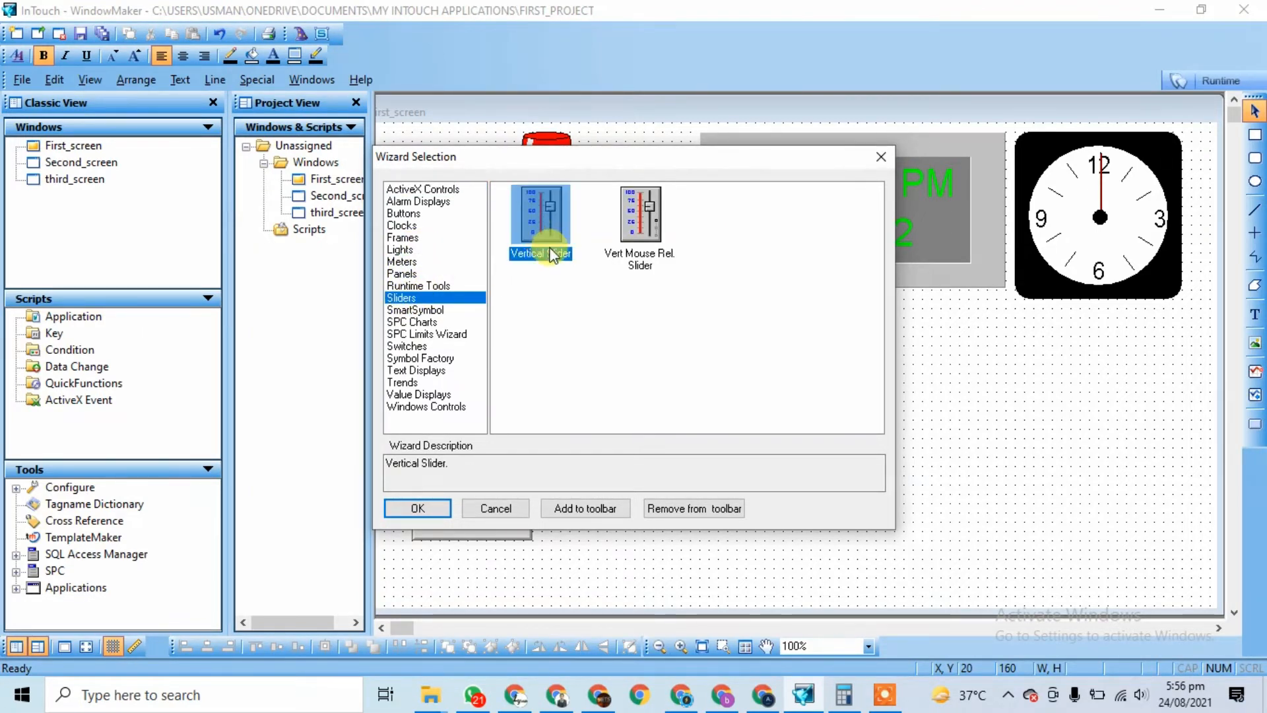
pyautogui.doubleClick(545, 241)
pyautogui.click(613, 417)
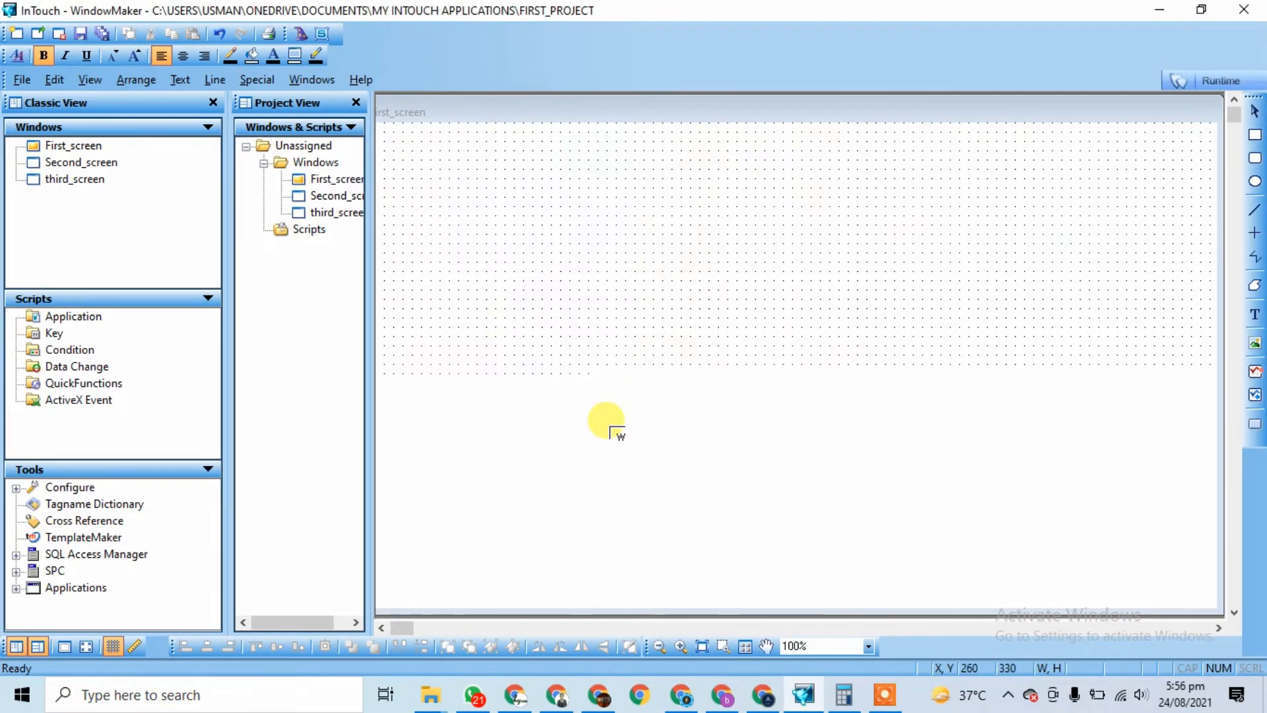
# Step: Add a Speedometer Dial meter wizard to the canvas
pyautogui.click(301, 34)
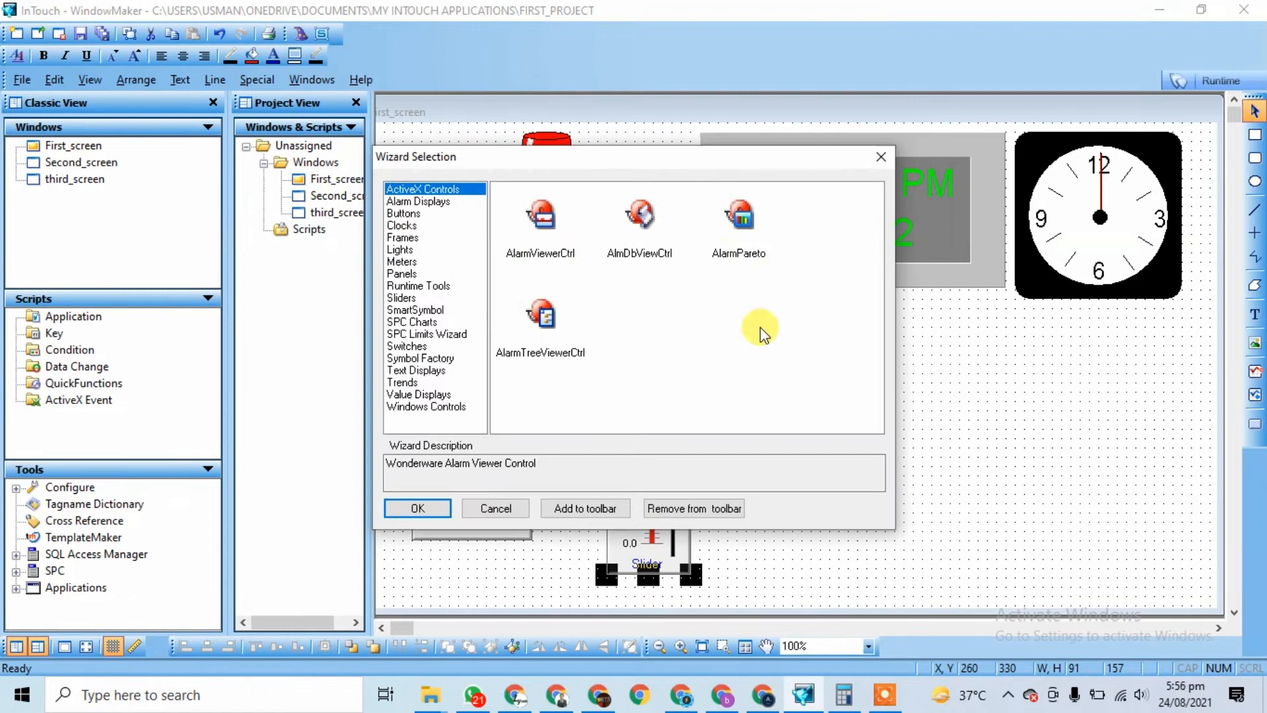
pyautogui.click(403, 263)
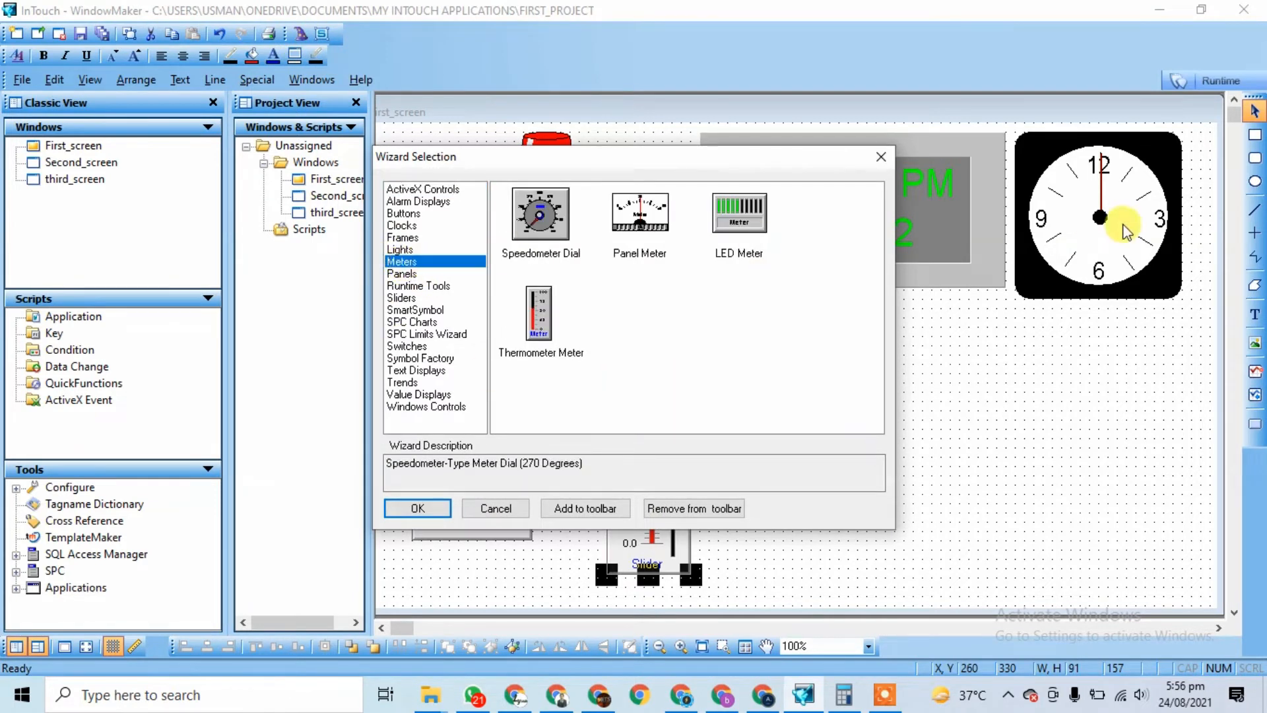
pyautogui.click(559, 205)
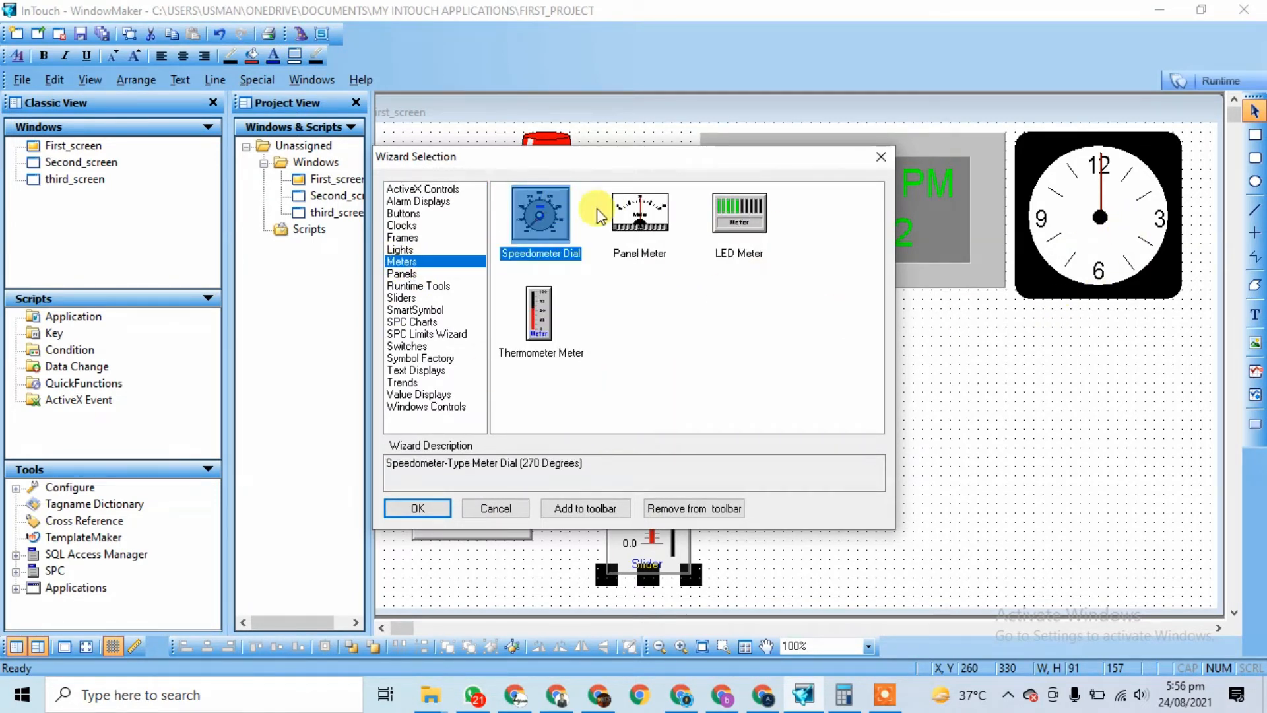
pyautogui.doubleClick(557, 228)
pyautogui.click(801, 363)
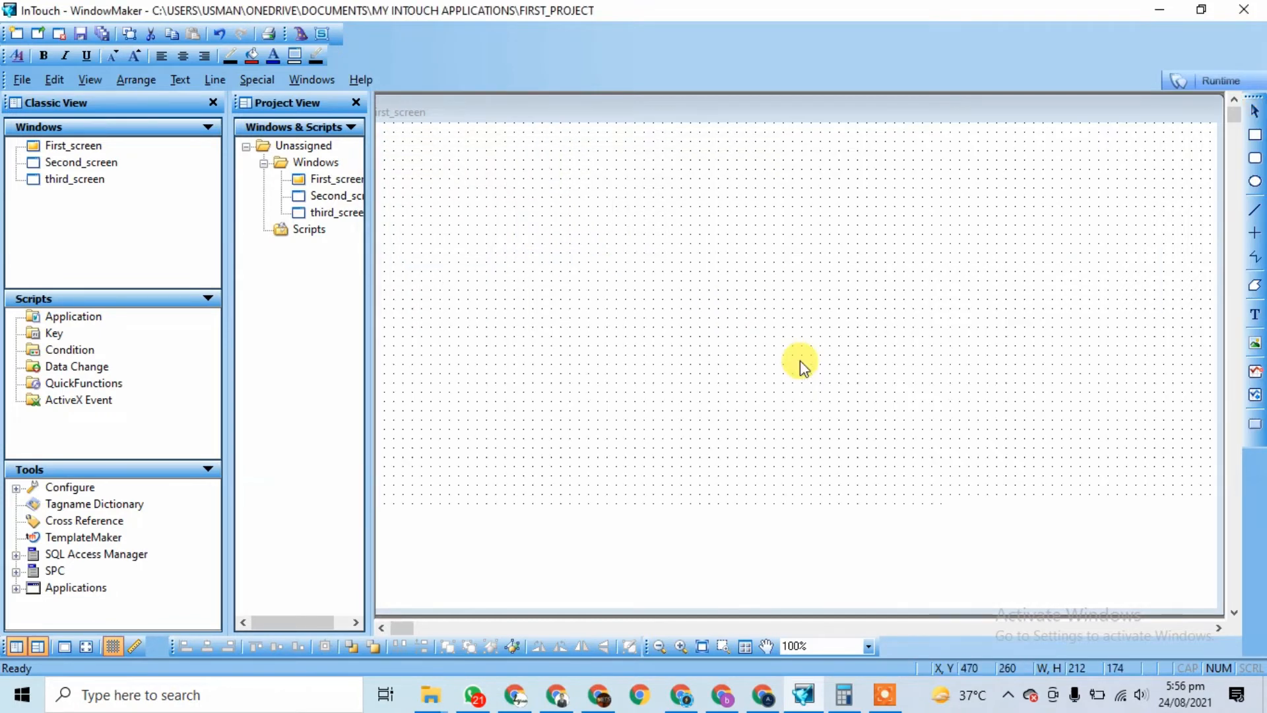
# Step: Add a Panel Meter beside the speedometer dial, shifting the dial next to the Lamp
pyautogui.click(301, 34)
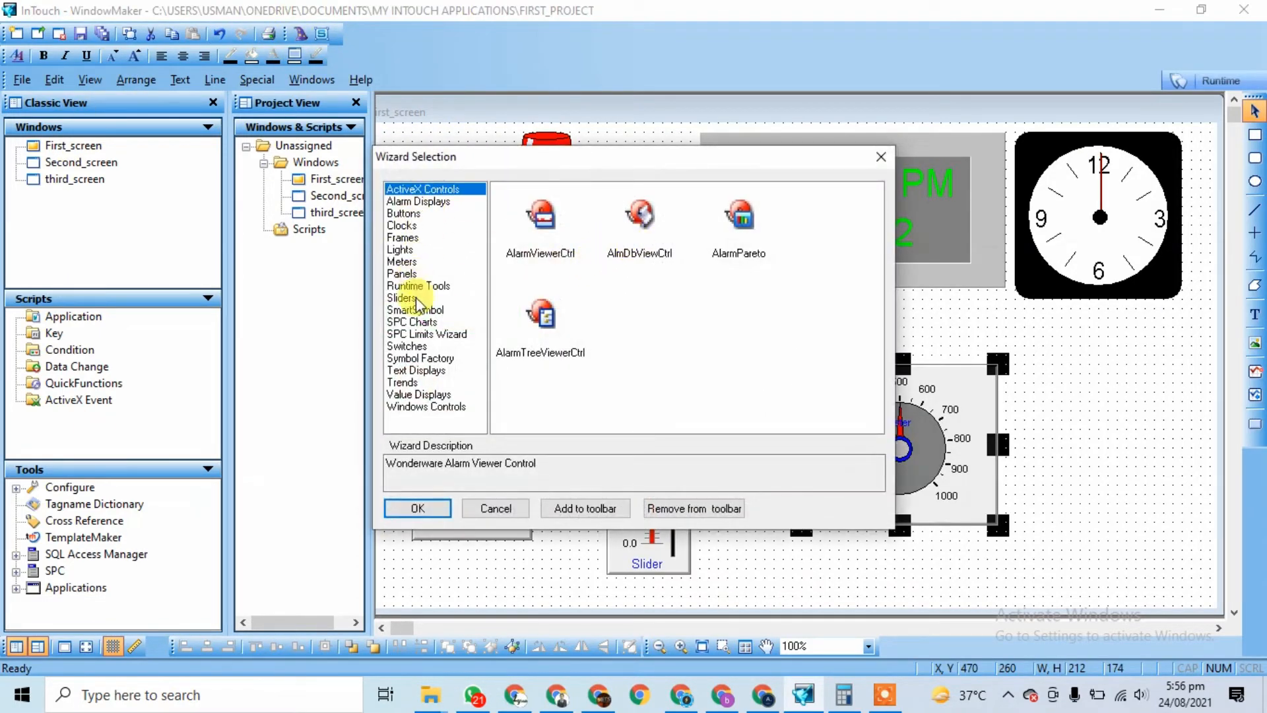
pyautogui.click(402, 261)
pyautogui.doubleClick(639, 250)
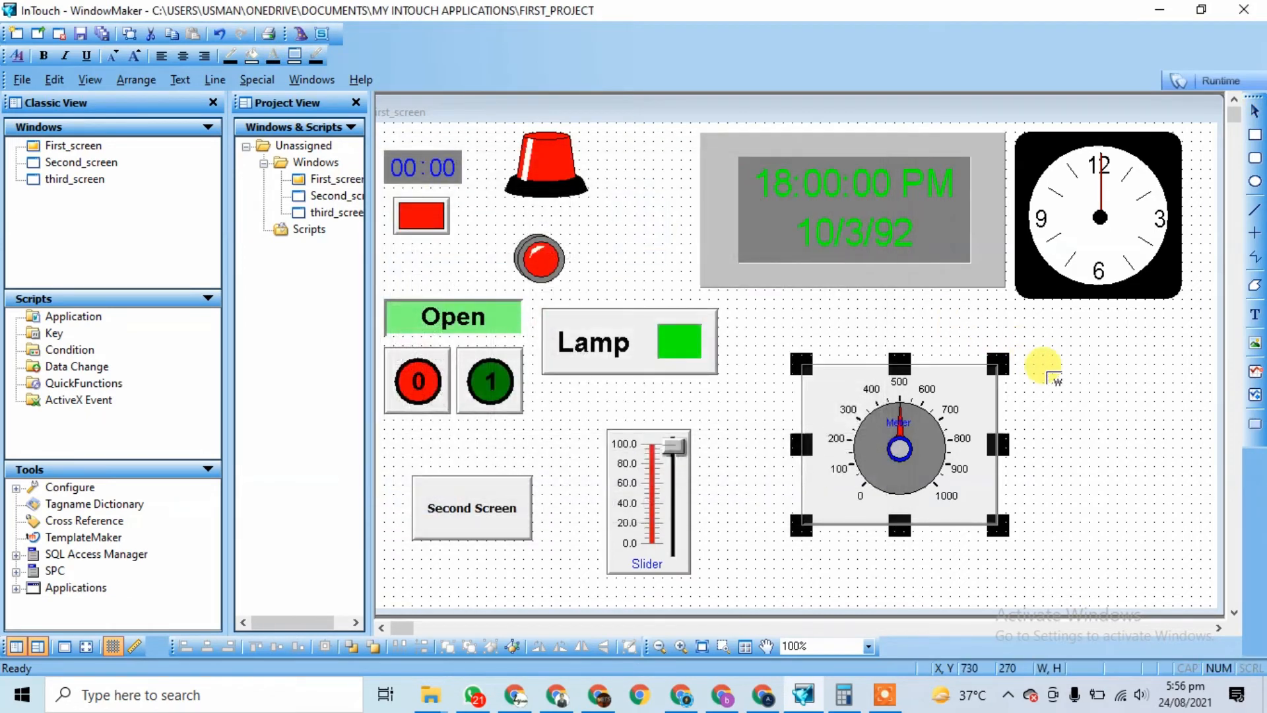
pyautogui.click(1059, 382)
pyautogui.moveTo(1118, 419); pyautogui.dragTo(1080, 335)
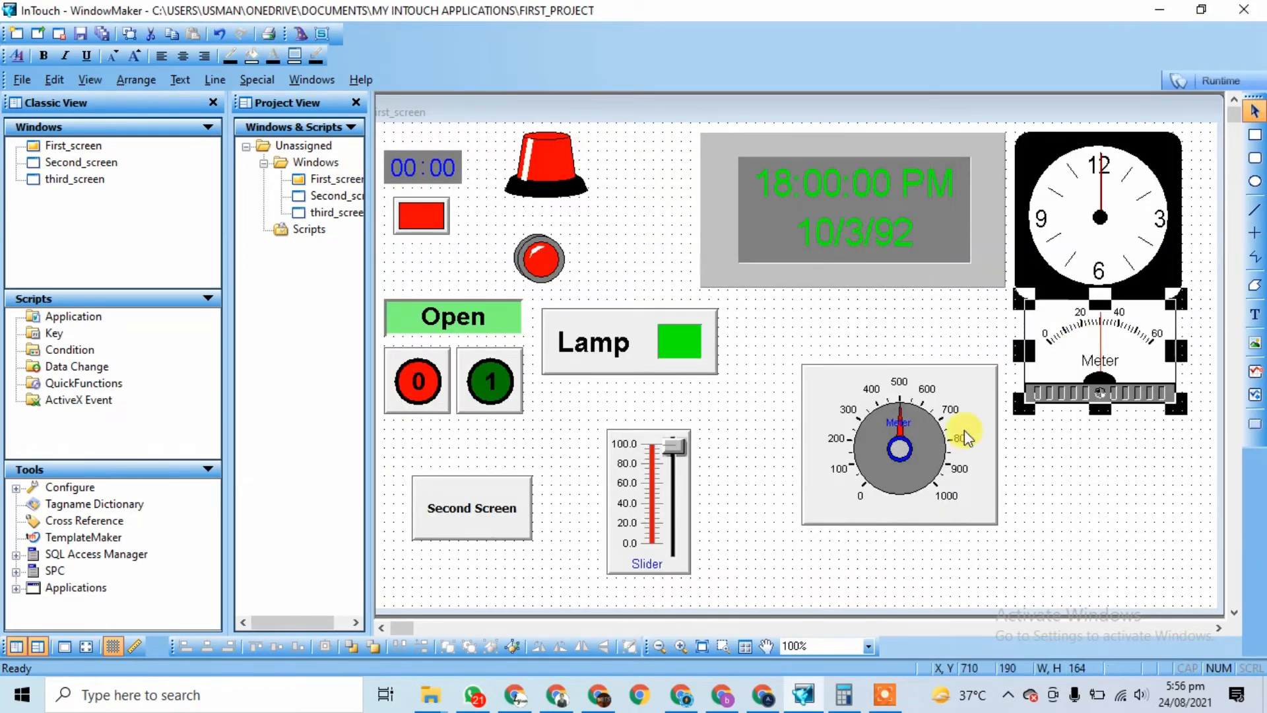
pyautogui.moveTo(936, 456); pyautogui.dragTo(857, 417)
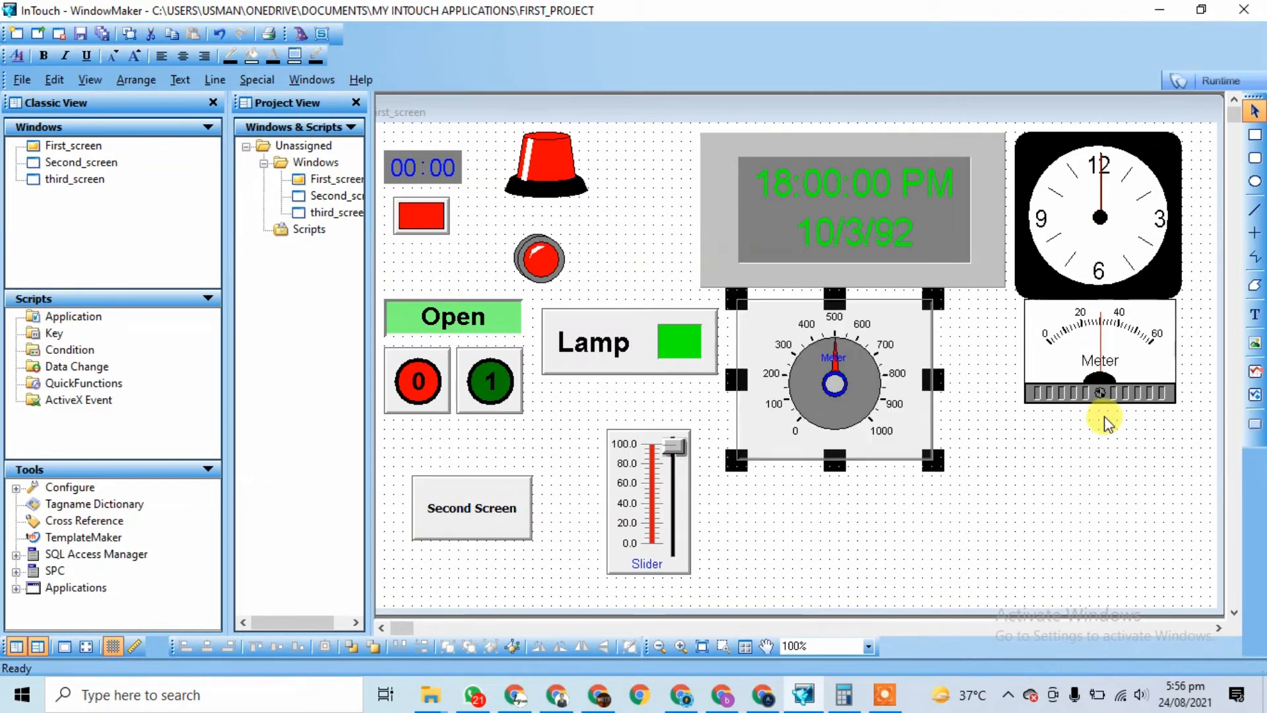
pyautogui.click(1101, 380)
pyautogui.moveTo(1097, 373); pyautogui.dragTo(1069, 375)
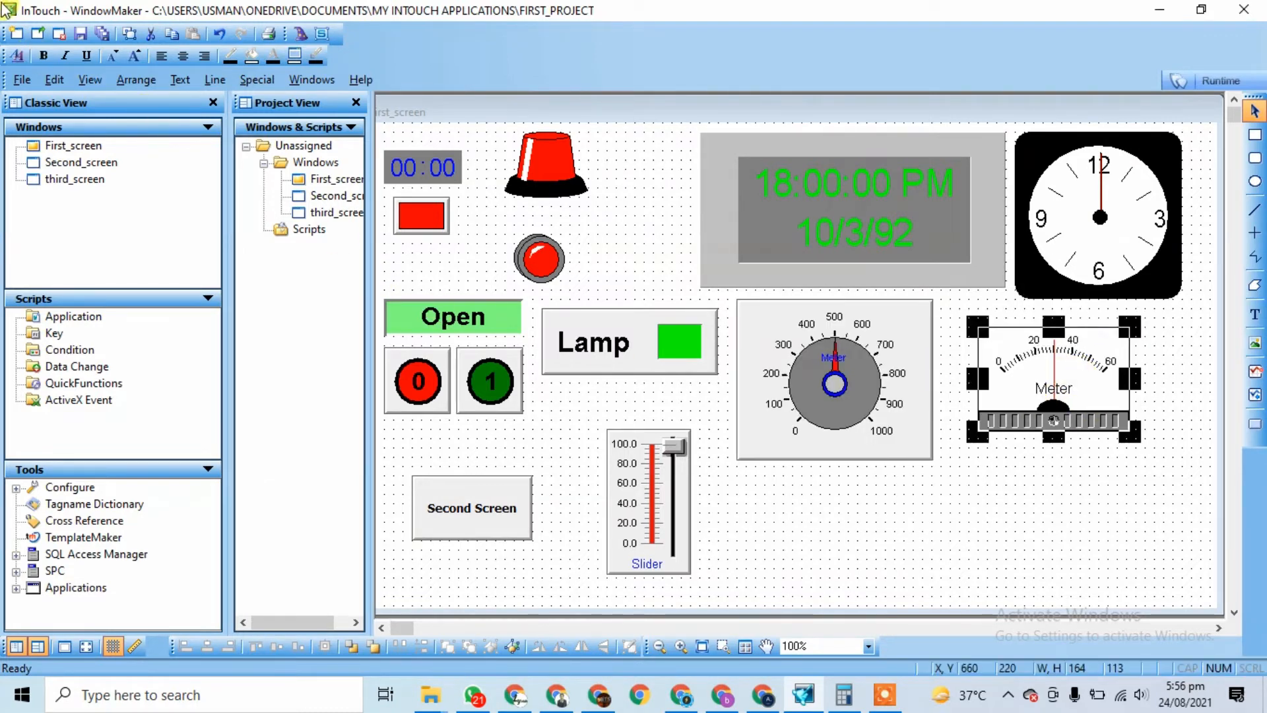
# Step: Add a Thermometer Meter and position it below the panel meter
pyautogui.click(302, 34)
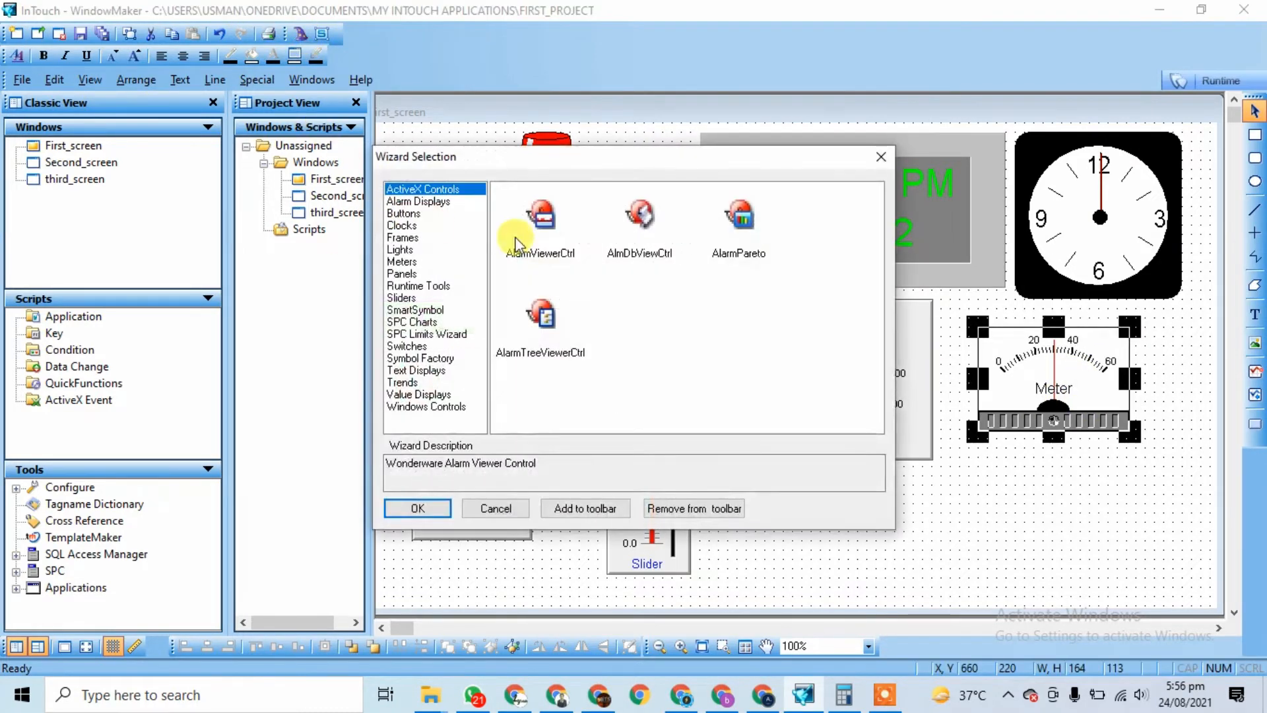
pyautogui.click(401, 262)
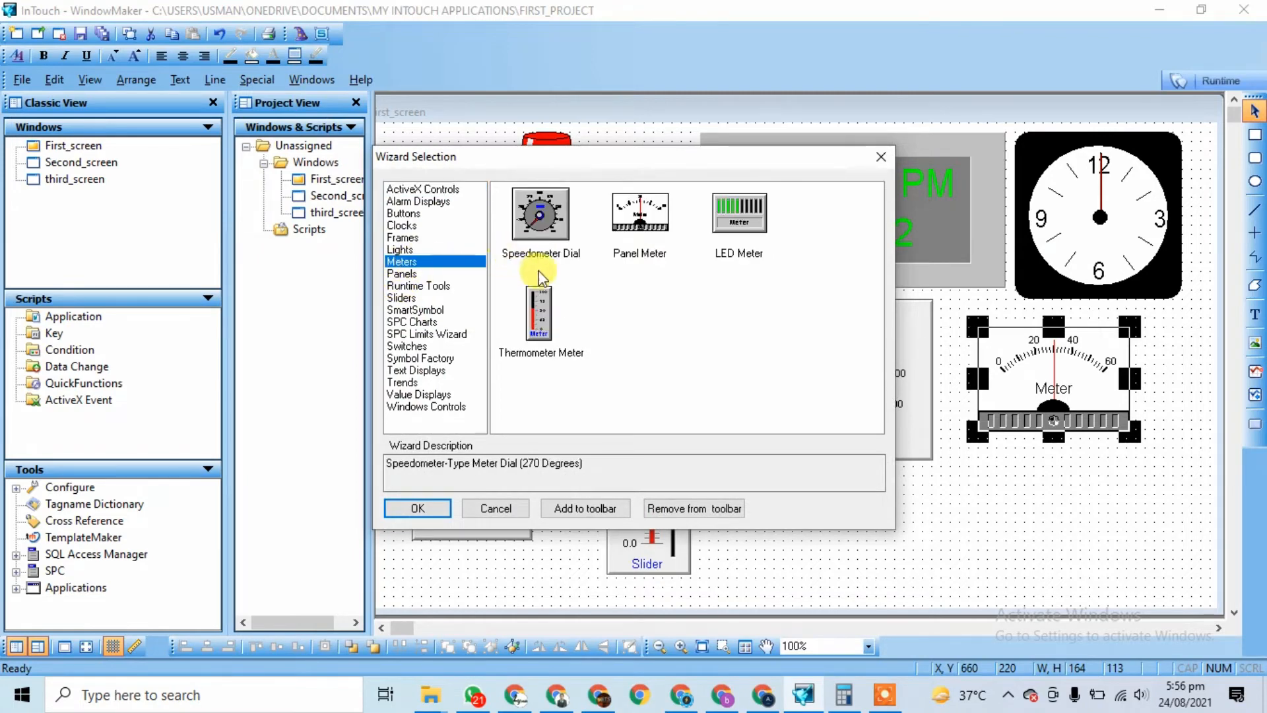
pyautogui.doubleClick(543, 317)
pyautogui.click(969, 523)
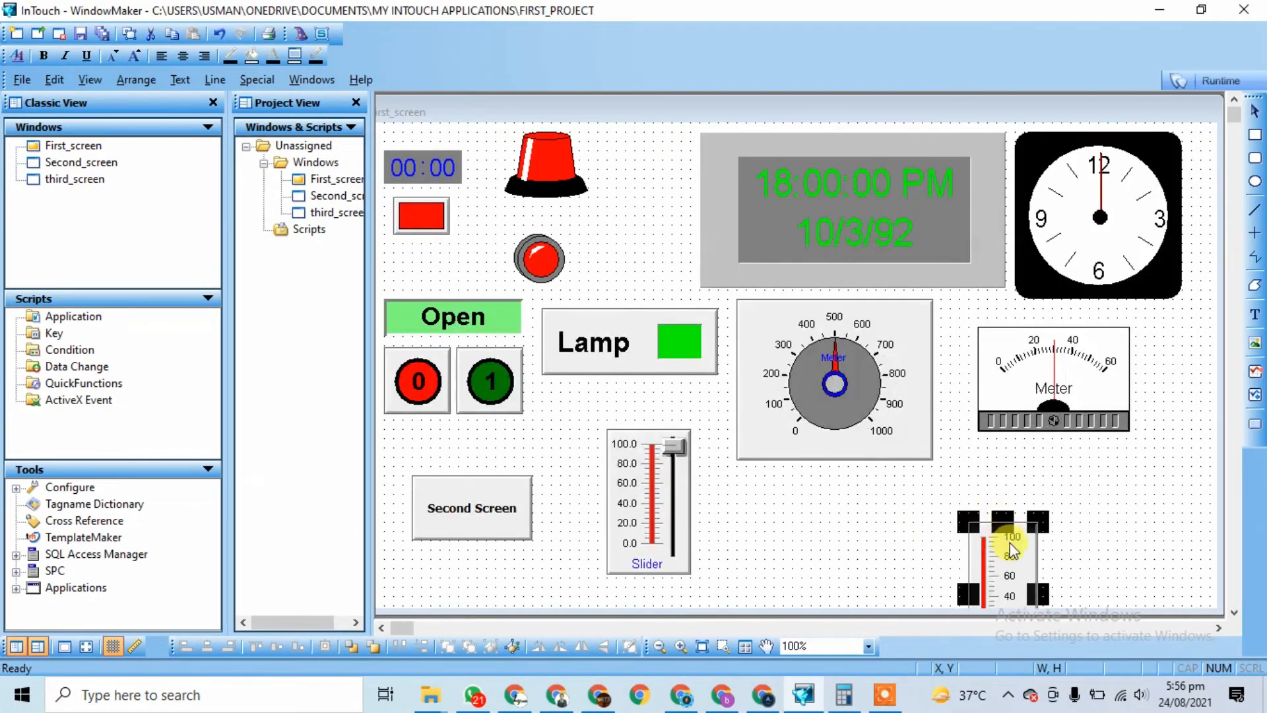
pyautogui.moveTo(1003, 549); pyautogui.dragTo(894, 495)
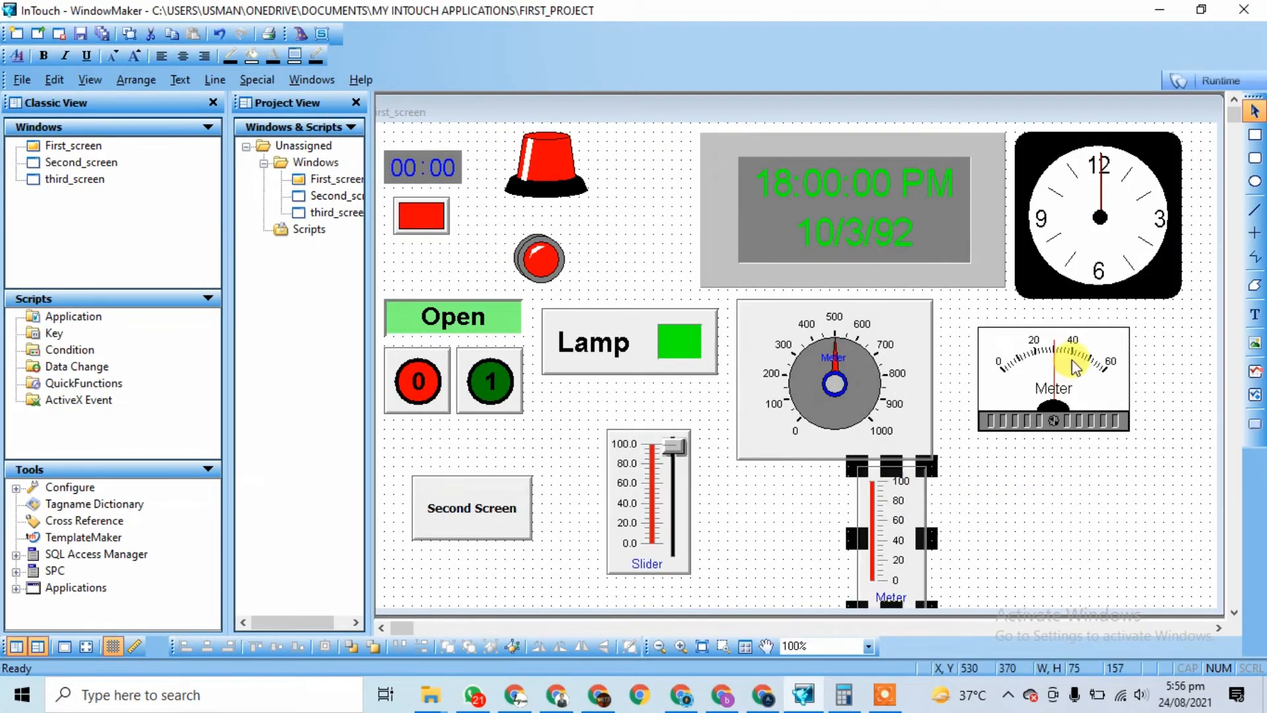
pyautogui.click(1058, 390)
pyautogui.moveTo(1054, 400); pyautogui.dragTo(1026, 371)
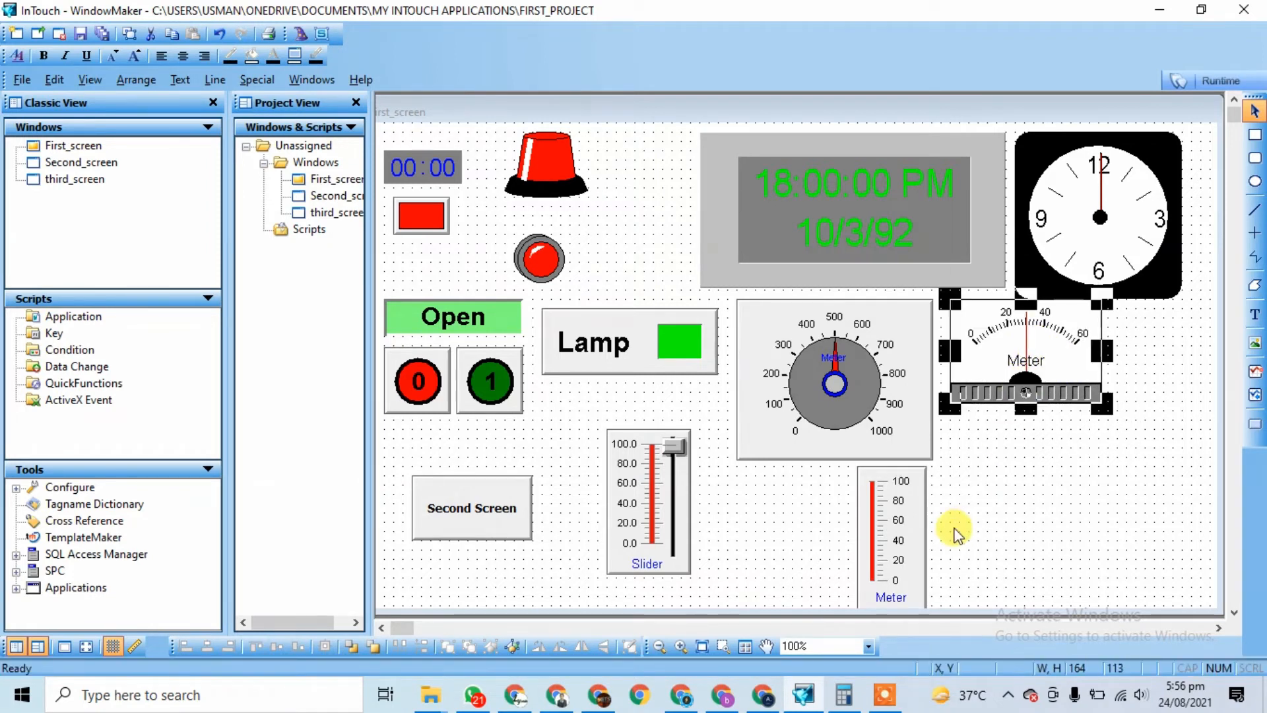
pyautogui.click(891, 524)
pyautogui.click(933, 538)
pyautogui.moveTo(899, 538); pyautogui.dragTo(992, 511)
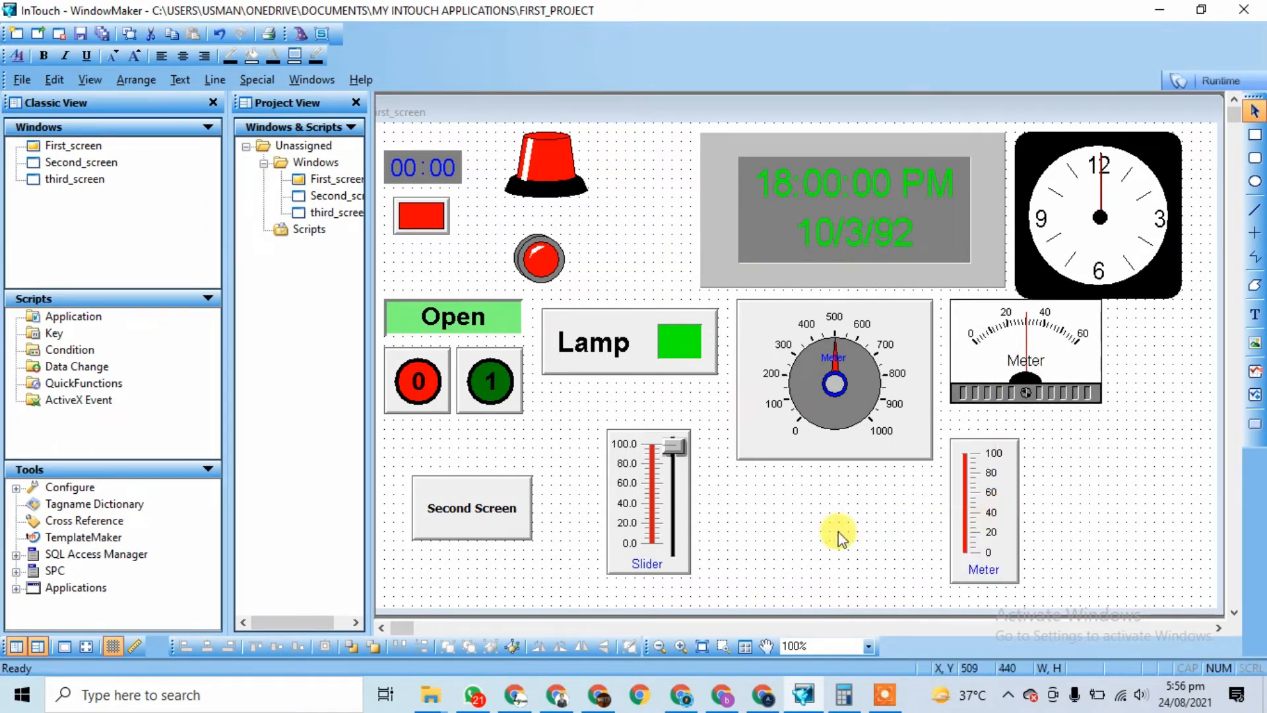
pyautogui.click(822, 519)
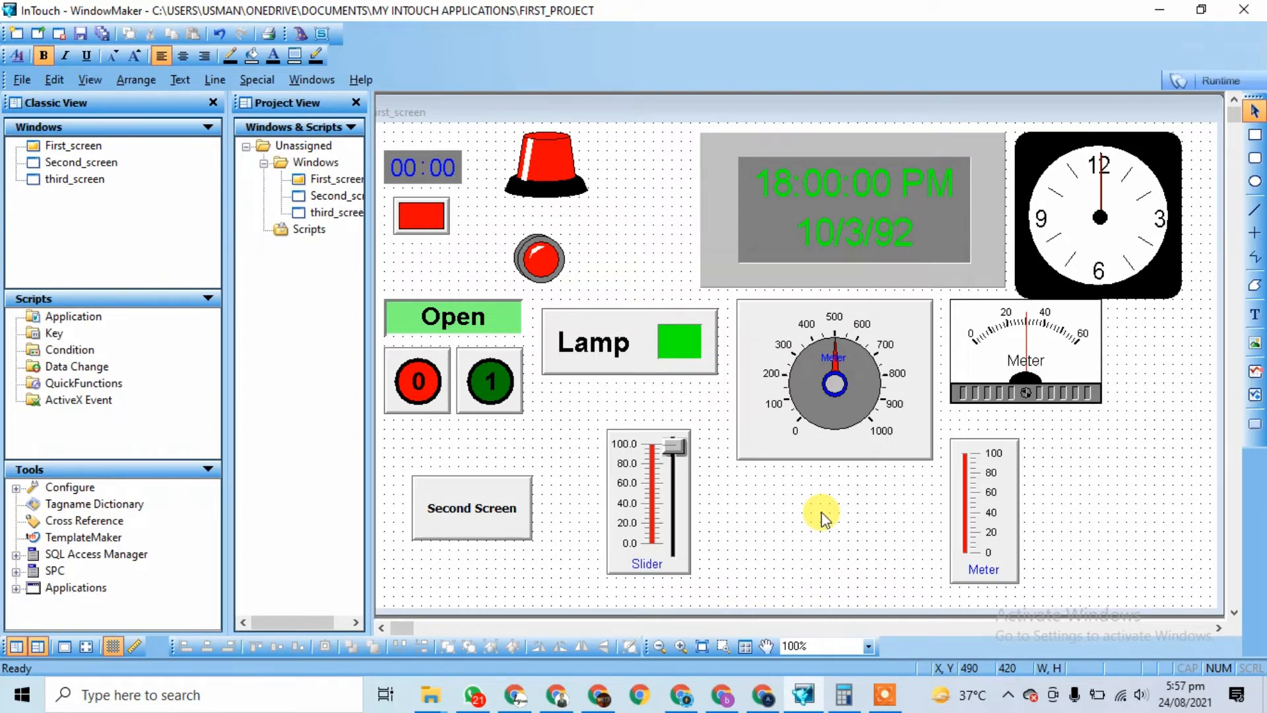
# Step: Set the slider's tagname to 'slider' and define it as a Memory Real tag ranging 0–100
pyautogui.doubleClick(669, 511)
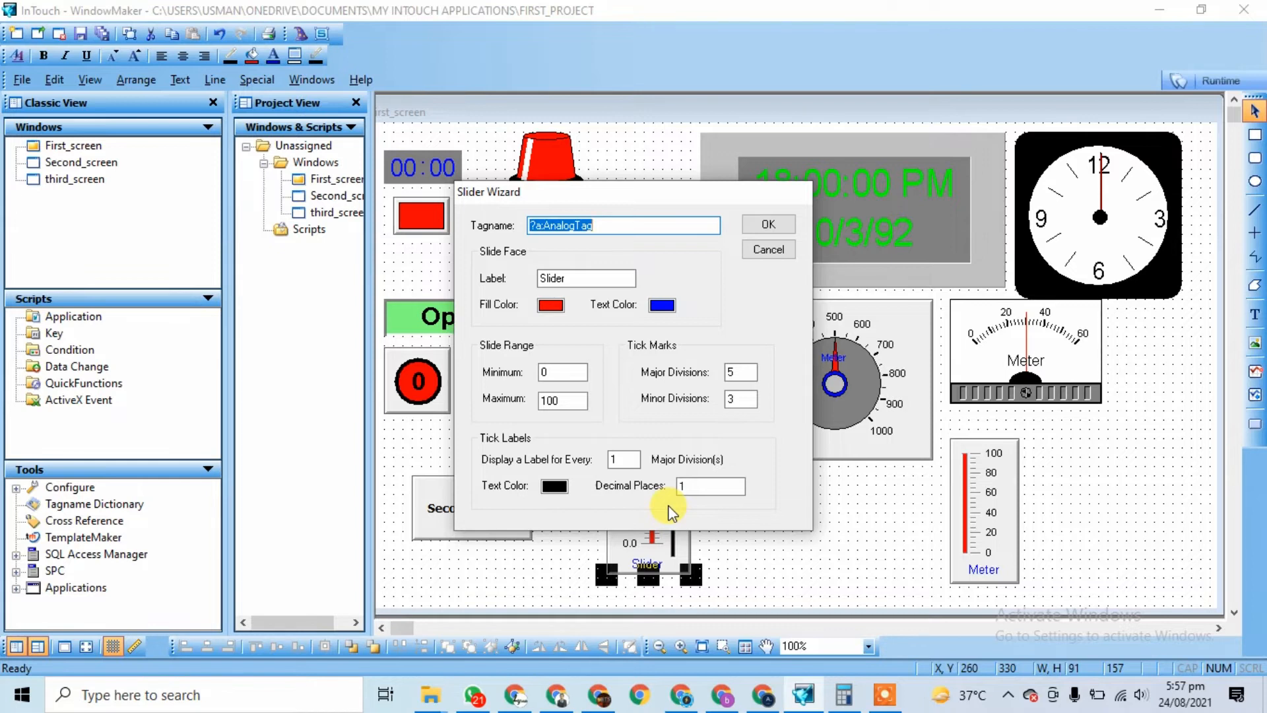
pyautogui.write('slider')
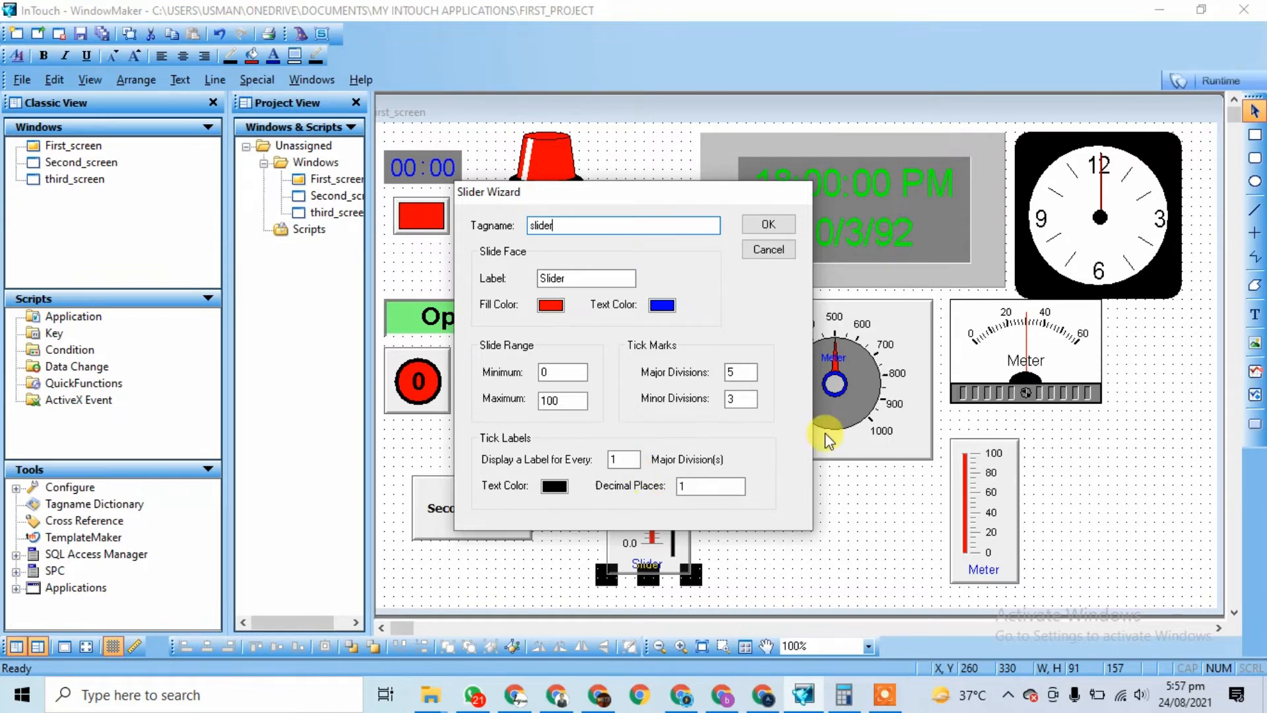
pyautogui.moveTo(615, 207); pyautogui.dragTo(332, 207)
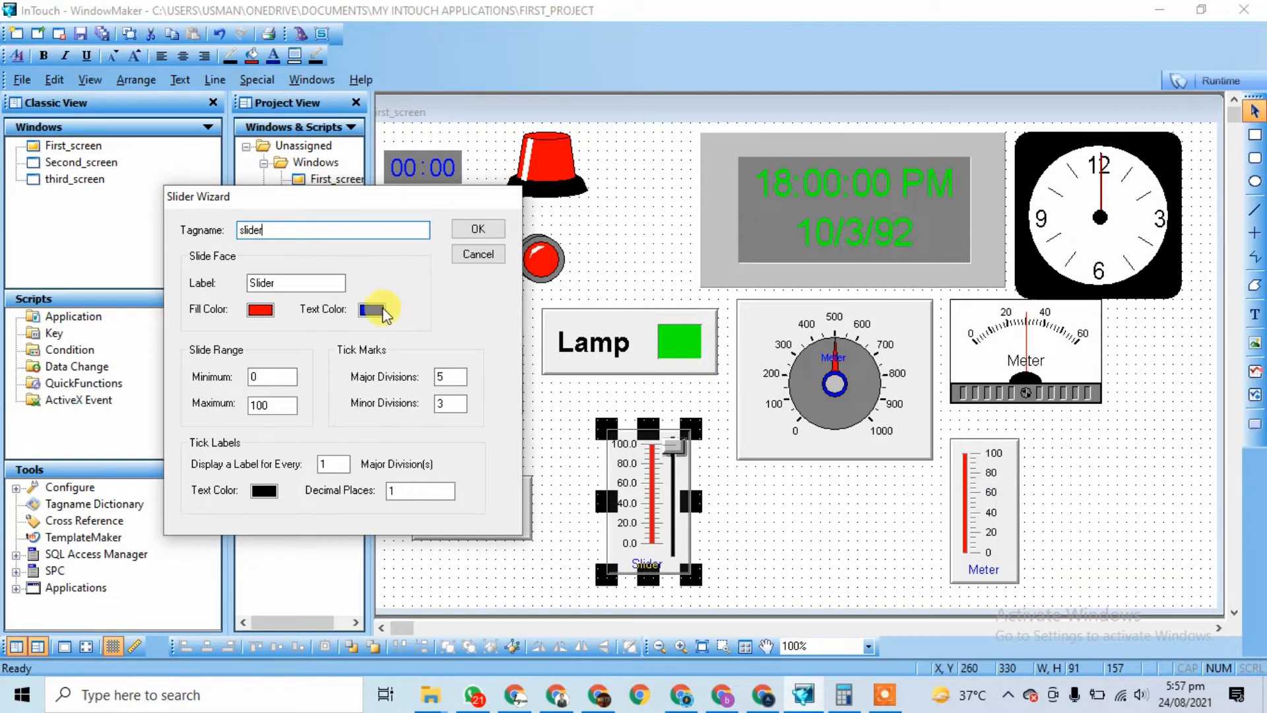
pyautogui.click(270, 405)
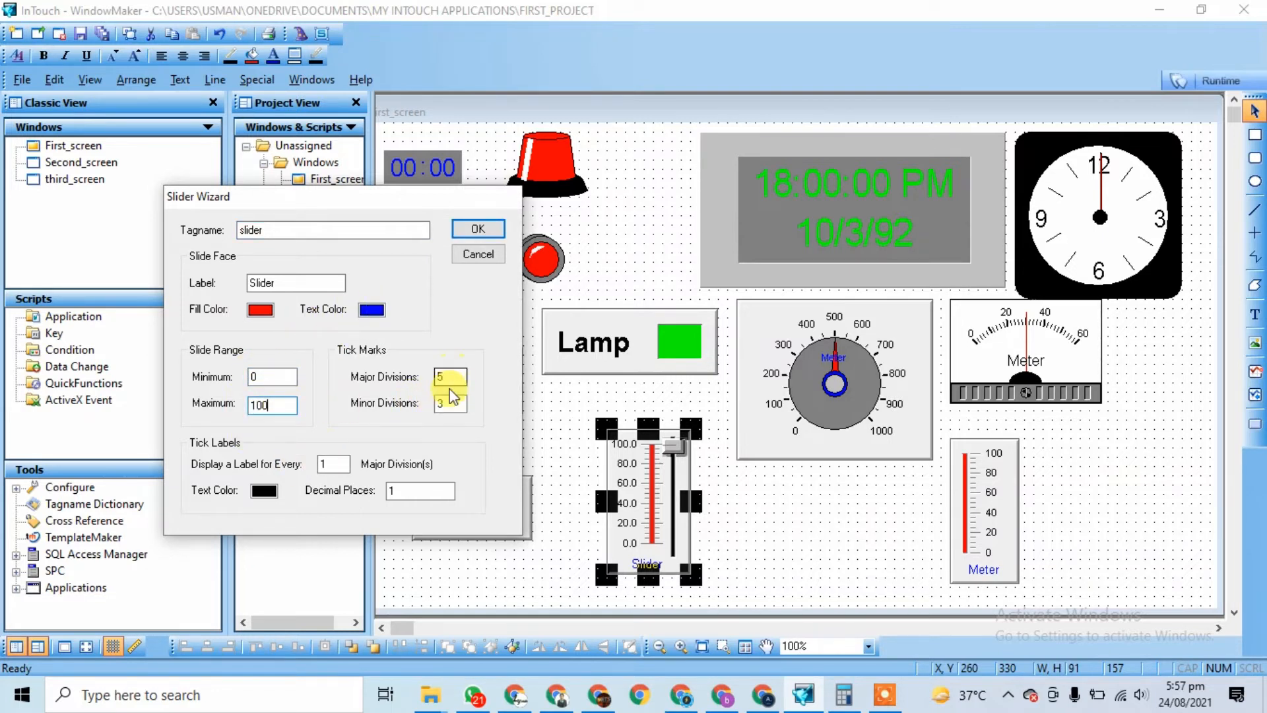
pyautogui.click(468, 227)
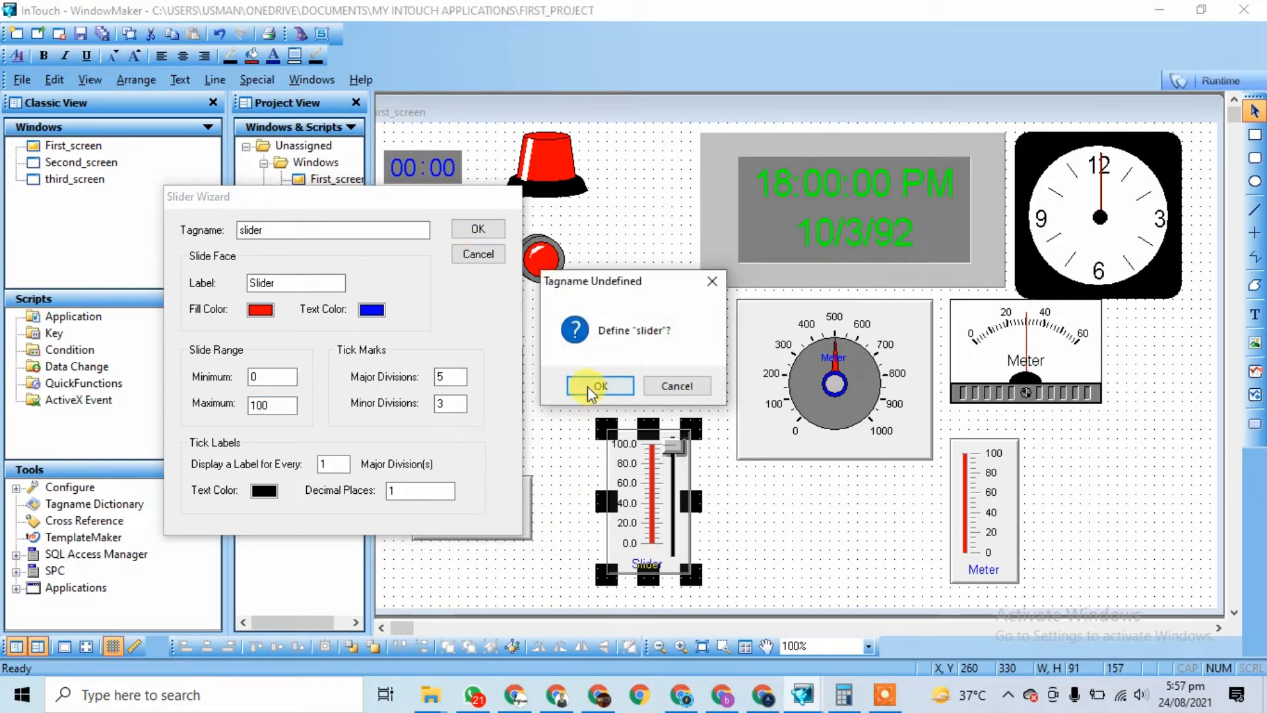
pyautogui.click(592, 389)
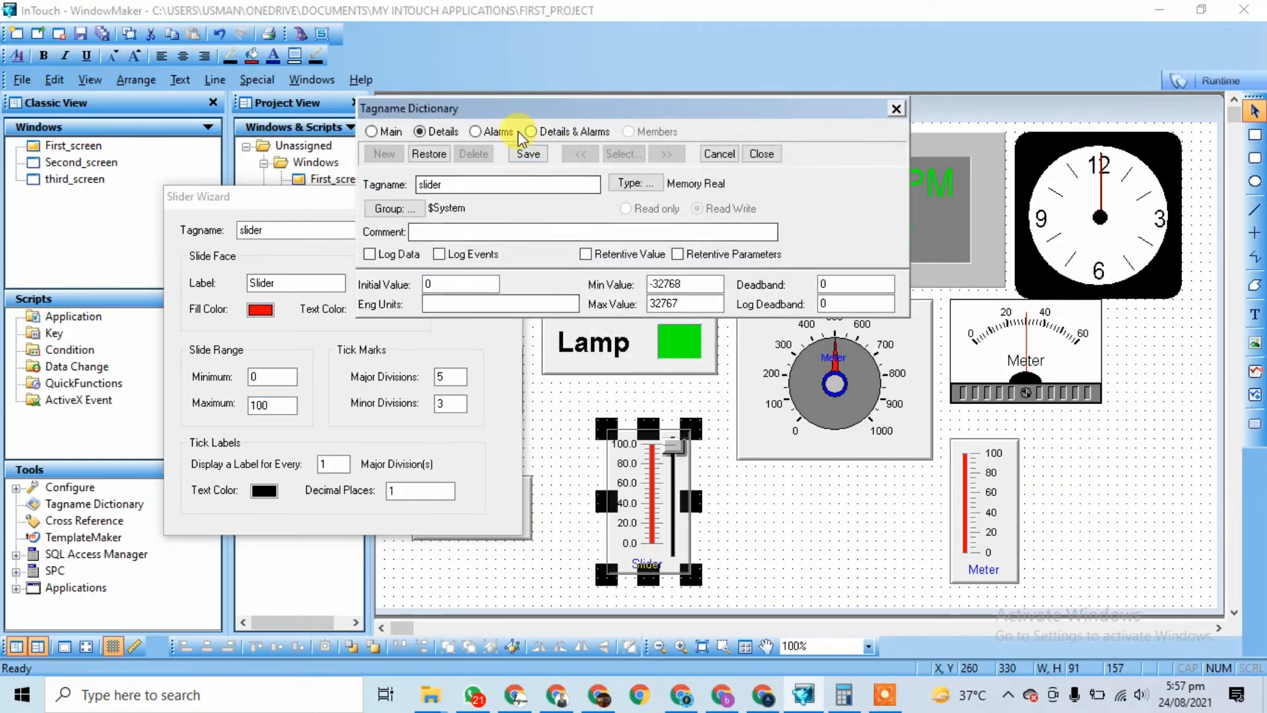
pyautogui.click(528, 156)
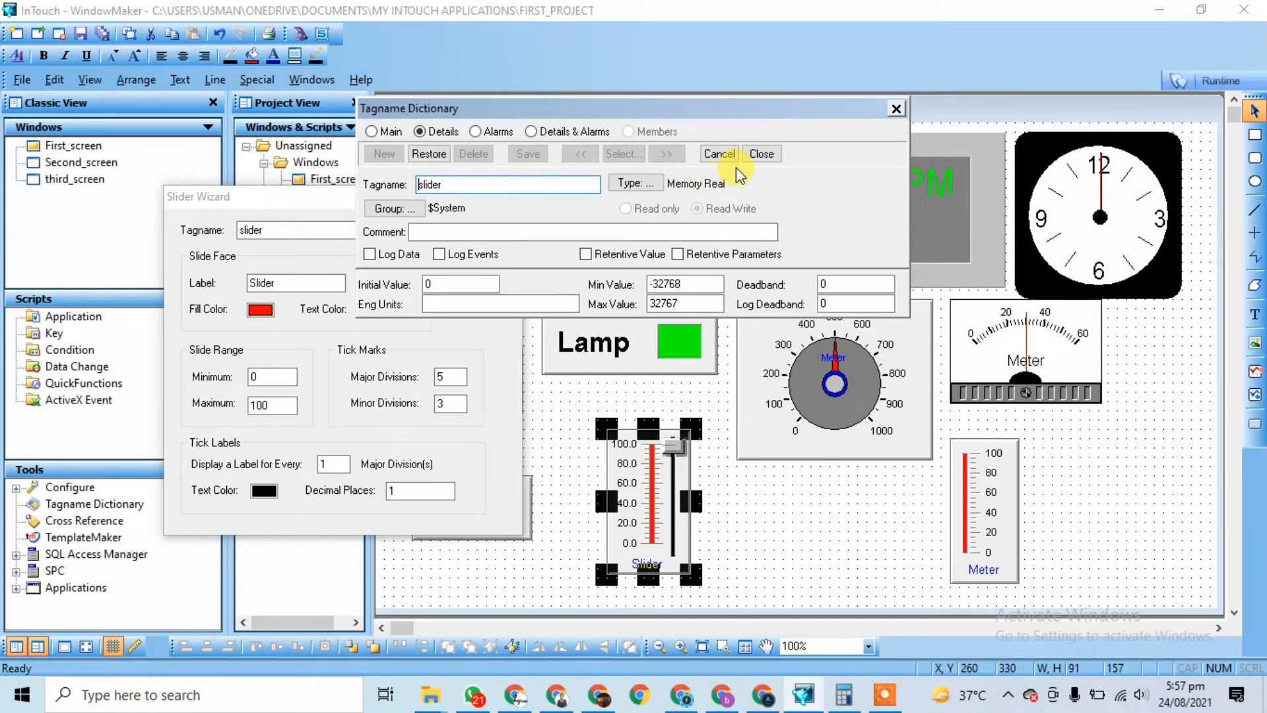
pyautogui.click(761, 156)
pyautogui.click(750, 529)
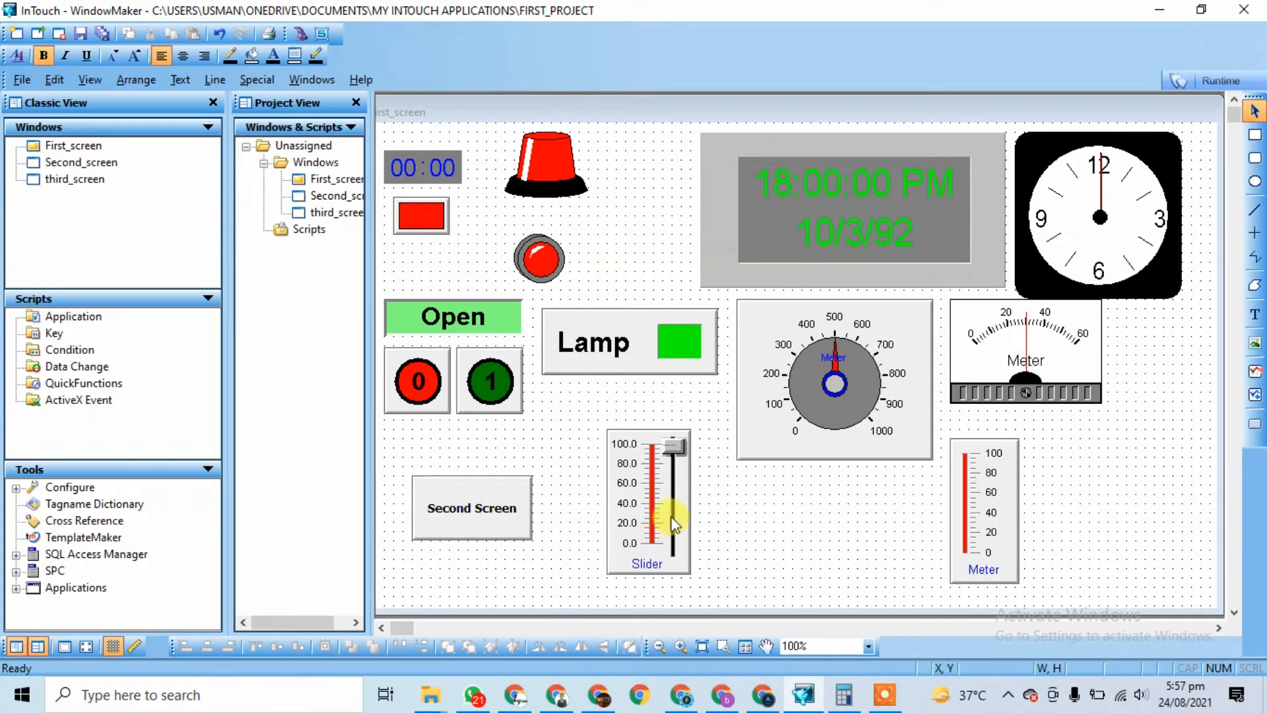
# Step: Set the speedometer dial's expression to slider with a 0–100 range
pyautogui.click(830, 324)
pyautogui.doubleClick(830, 324)
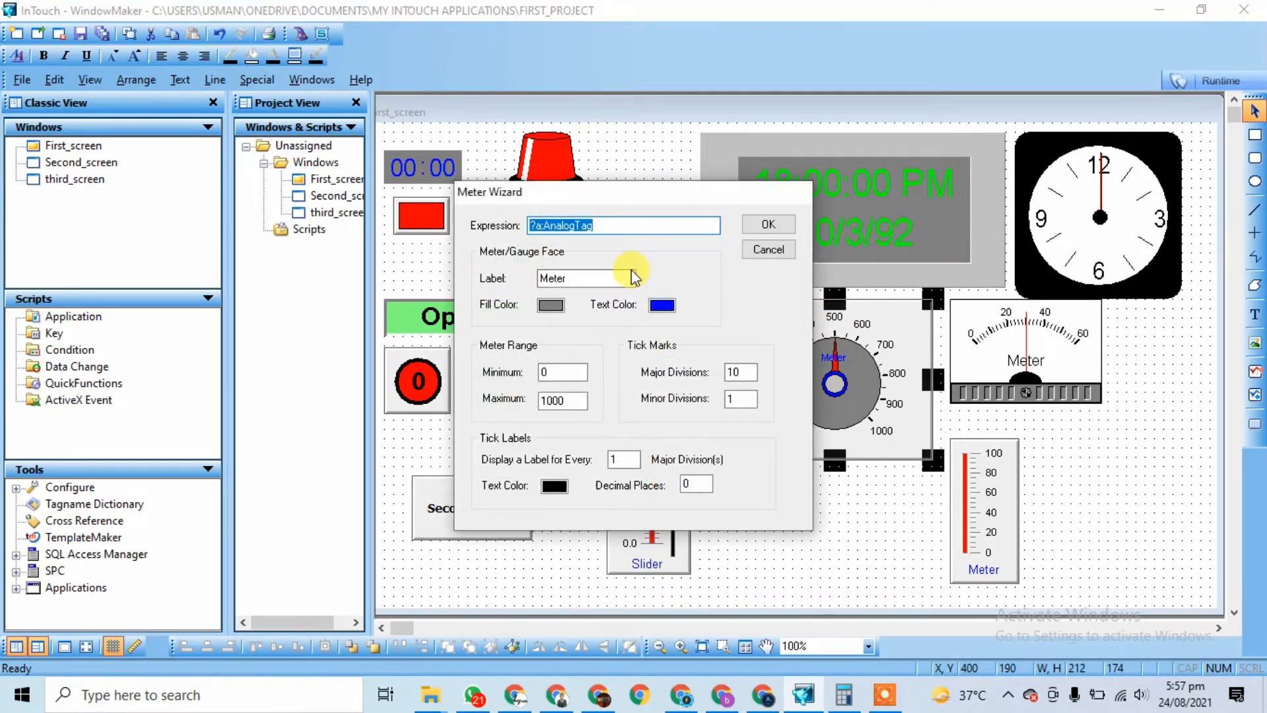
pyautogui.write('slider')
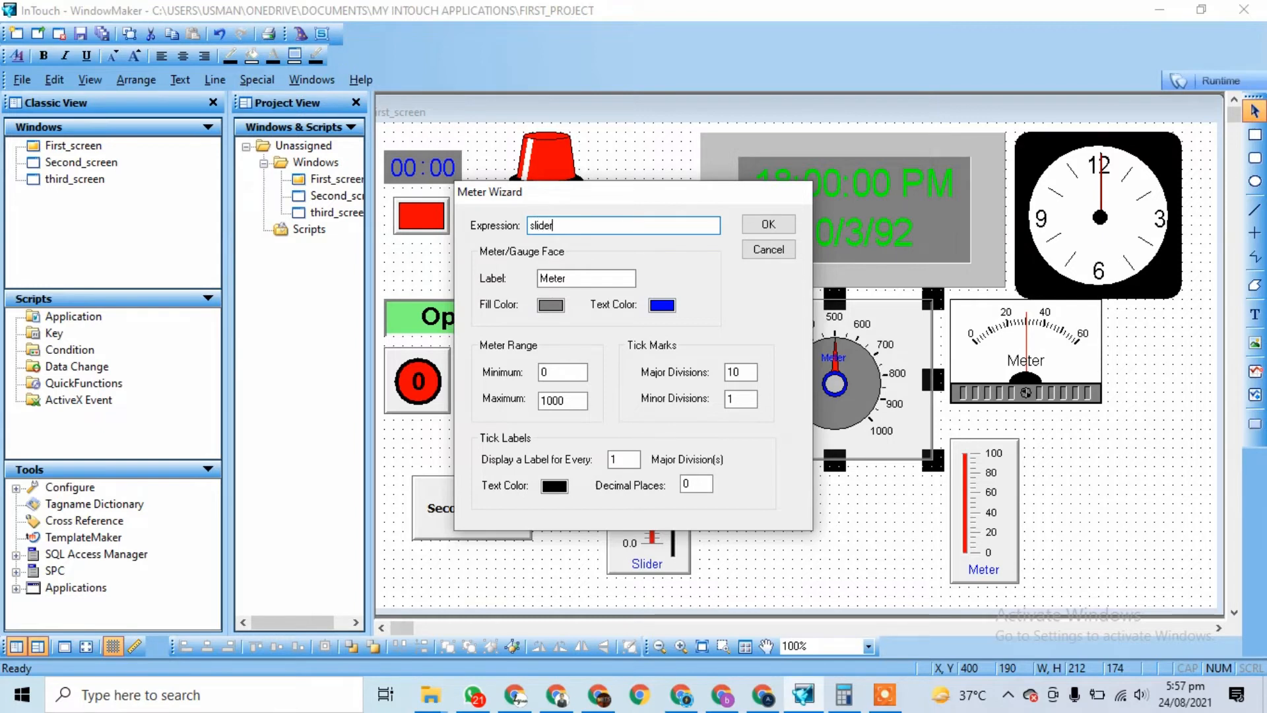
pyautogui.click(579, 400)
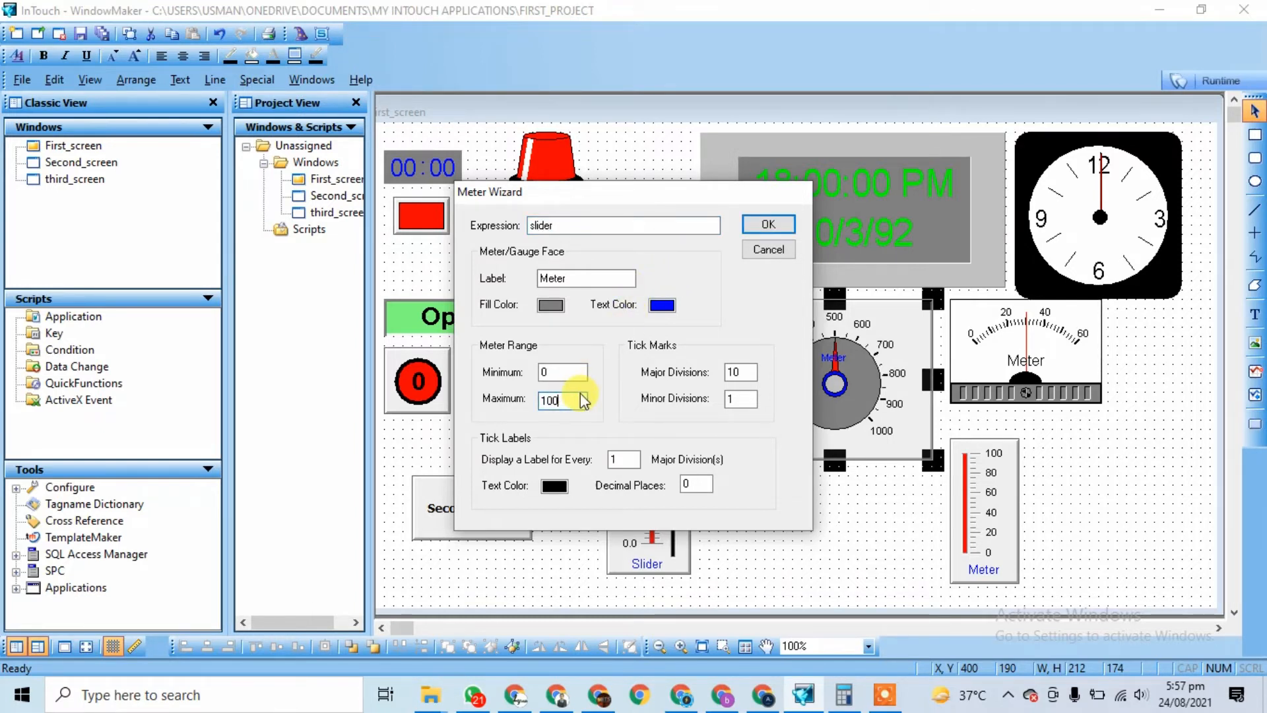
pyautogui.click(757, 224)
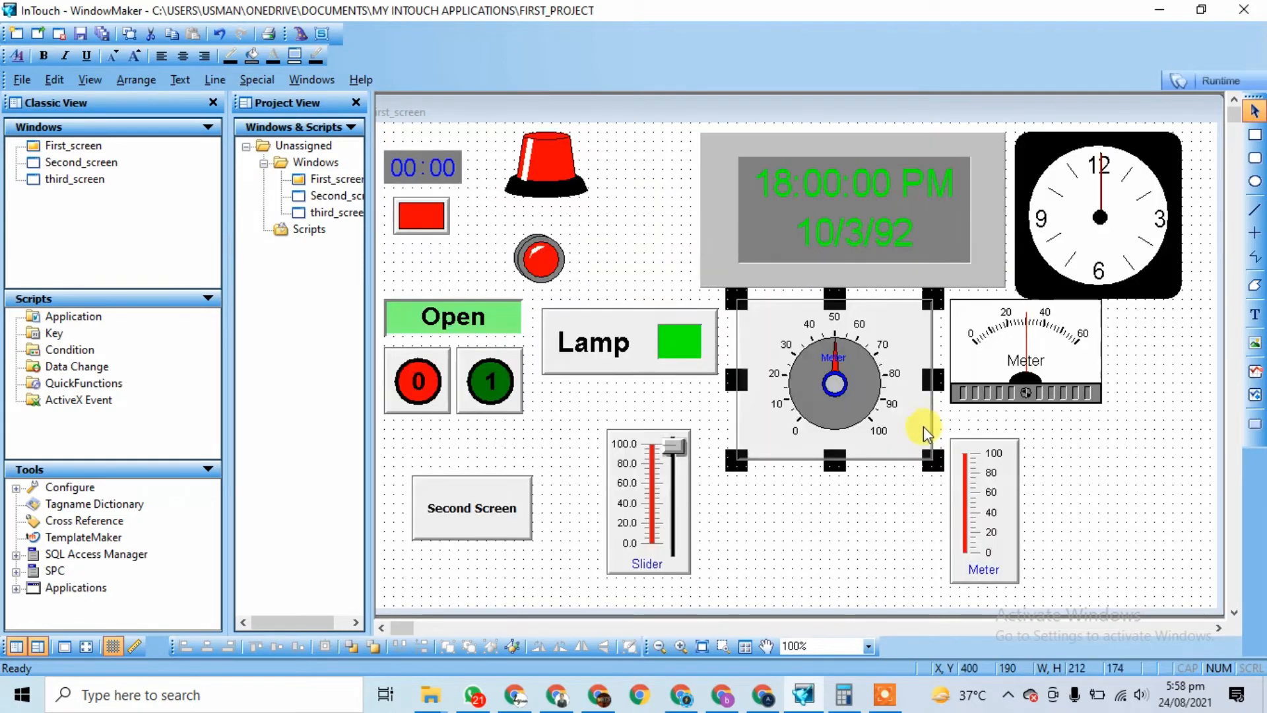
# Step: Point the panel meter at slider and change its maximum from 60 to 100
pyautogui.click(1029, 362)
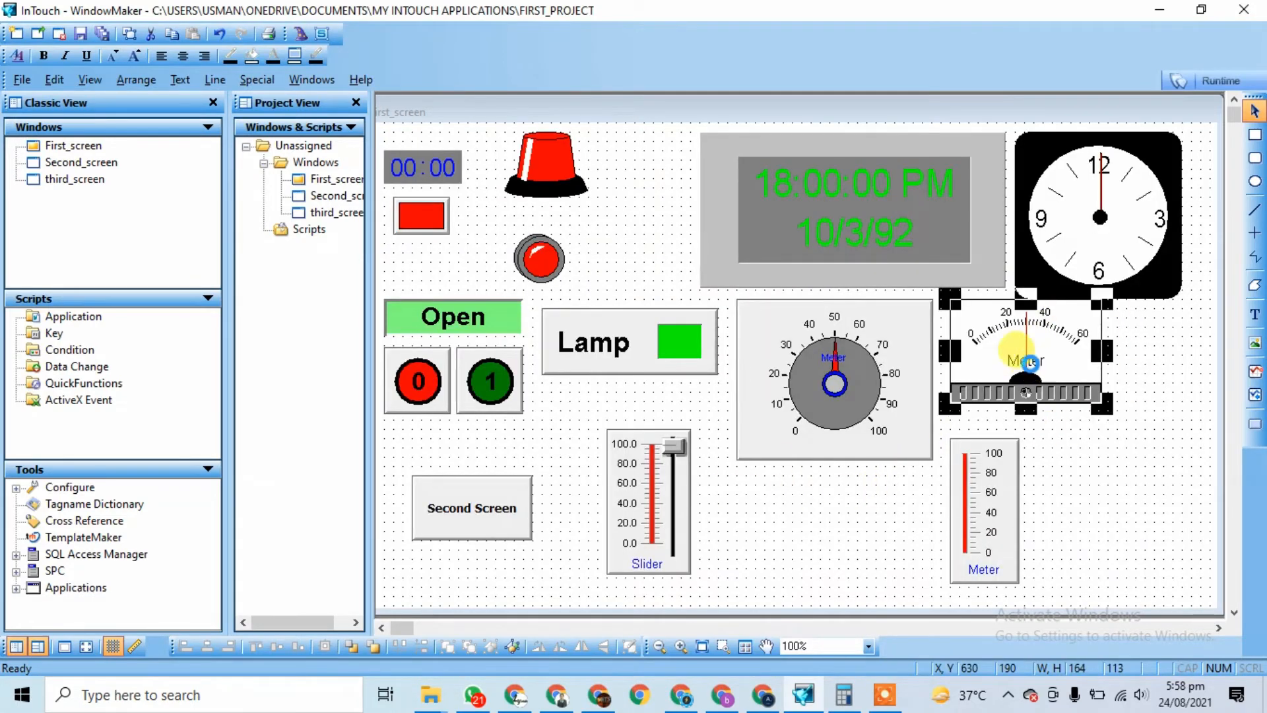
pyautogui.doubleClick(1029, 362)
pyautogui.write('slider')
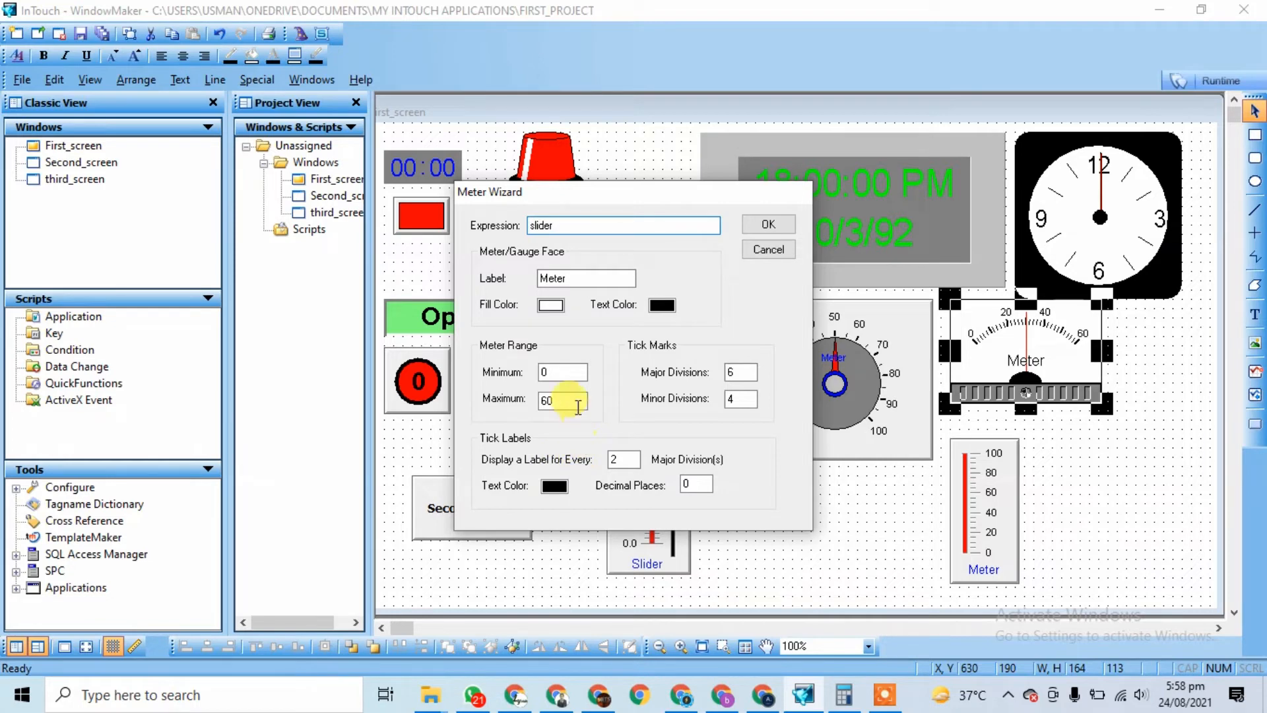
pyautogui.moveTo(578, 406); pyautogui.dragTo(528, 404)
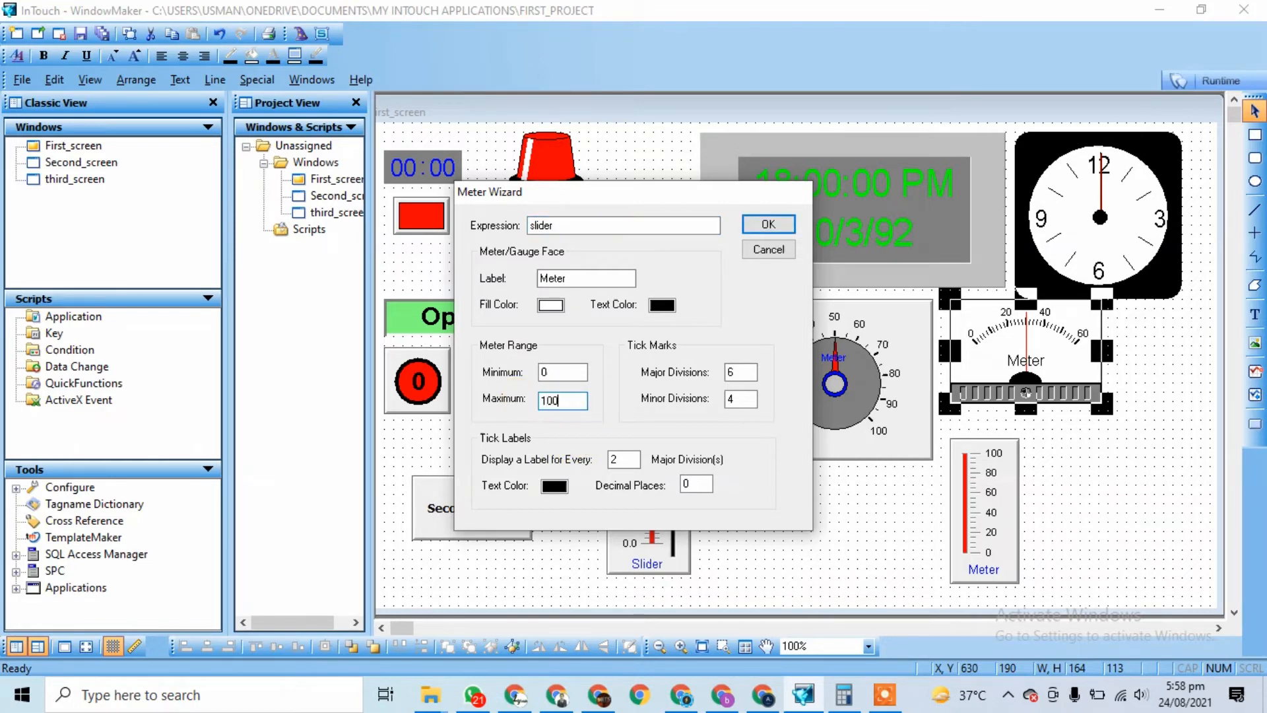
pyautogui.click(763, 229)
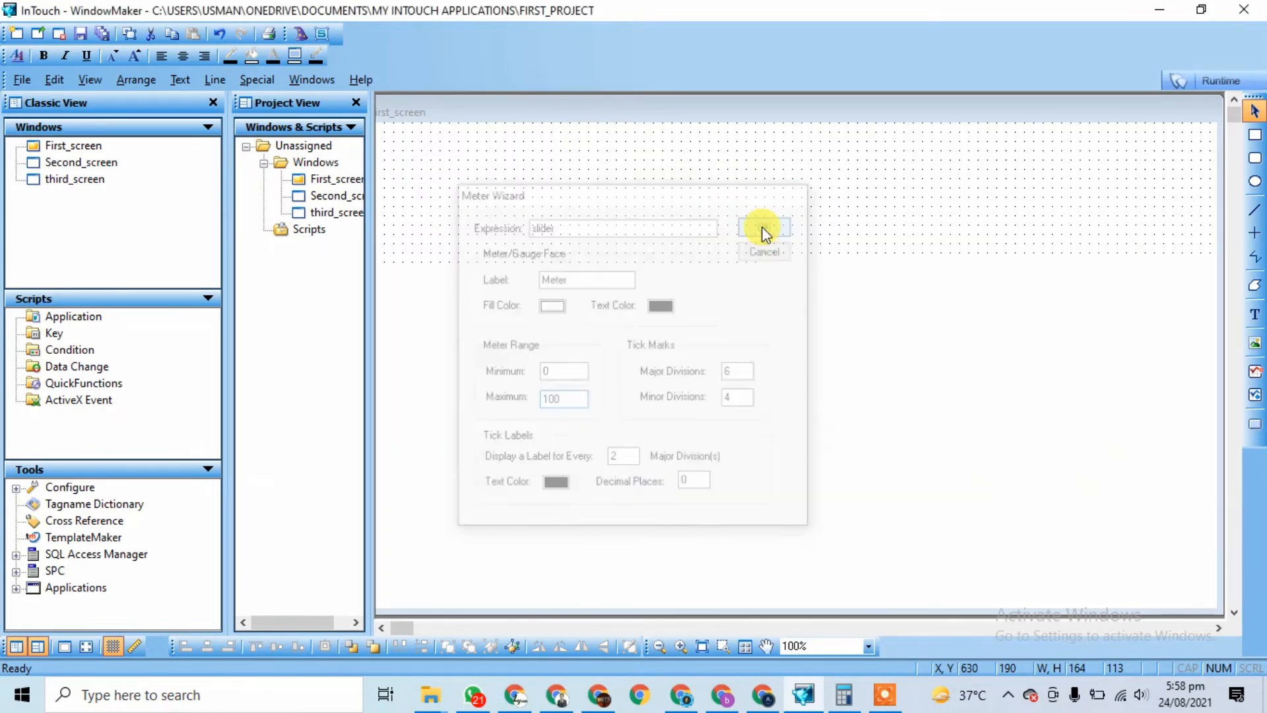
# Step: Set the vertical thermometer meter's expression to slider
pyautogui.doubleClick(980, 524)
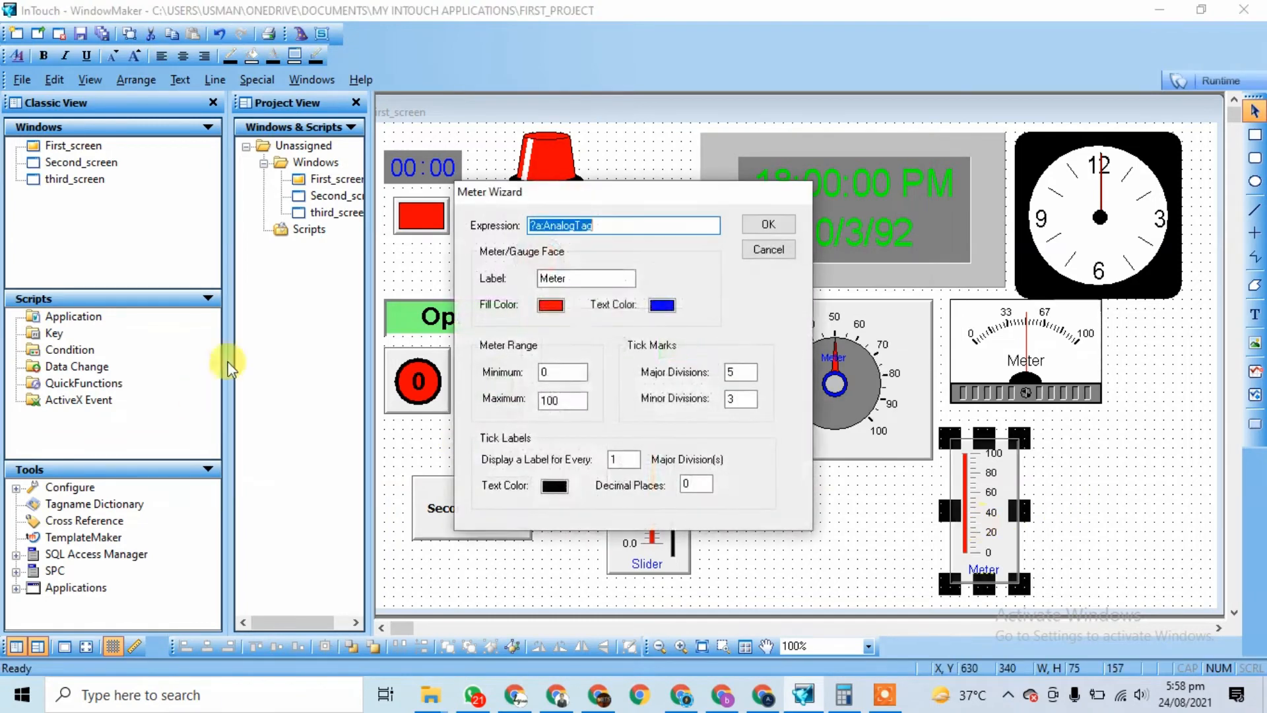
pyautogui.write('slider')
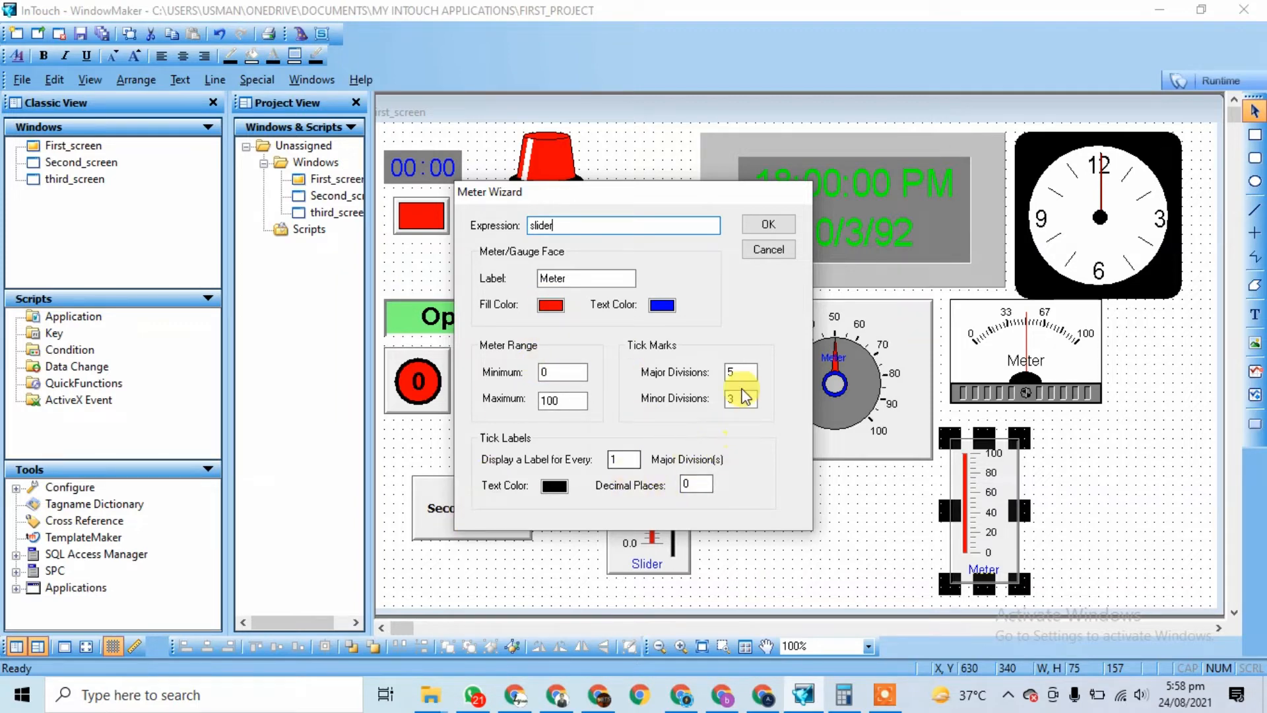
pyautogui.click(767, 224)
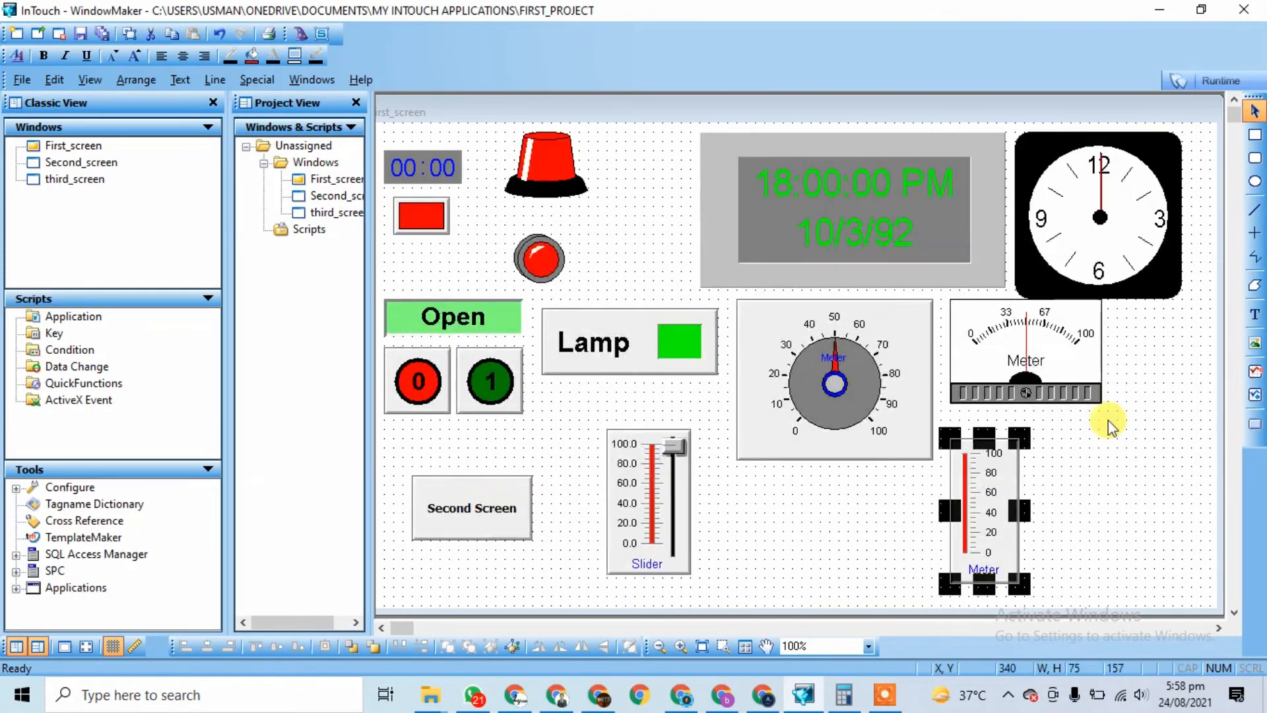
# Step: Run First_screen and drag the slider upward to see the dial, panel meter and thermometer follow
pyautogui.click(1219, 79)
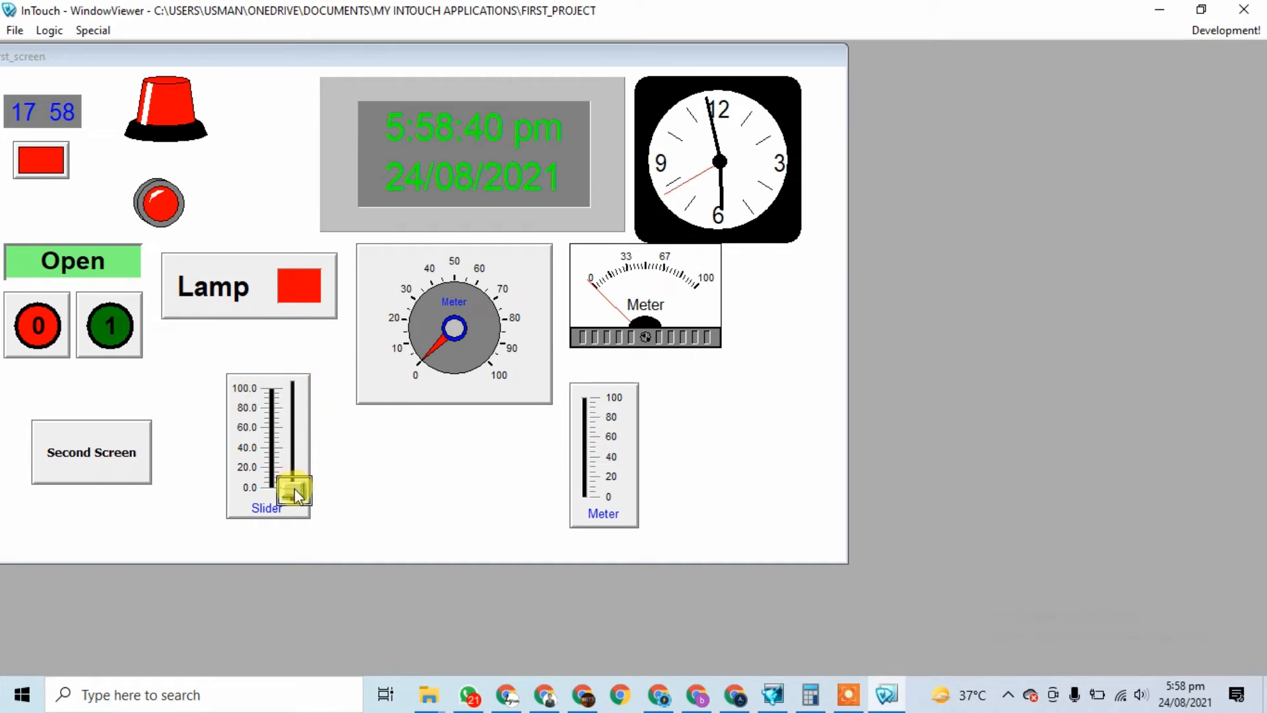
pyautogui.moveTo(294, 490); pyautogui.dragTo(292, 449)
pyautogui.moveTo(290, 434); pyautogui.dragTo(303, 406)
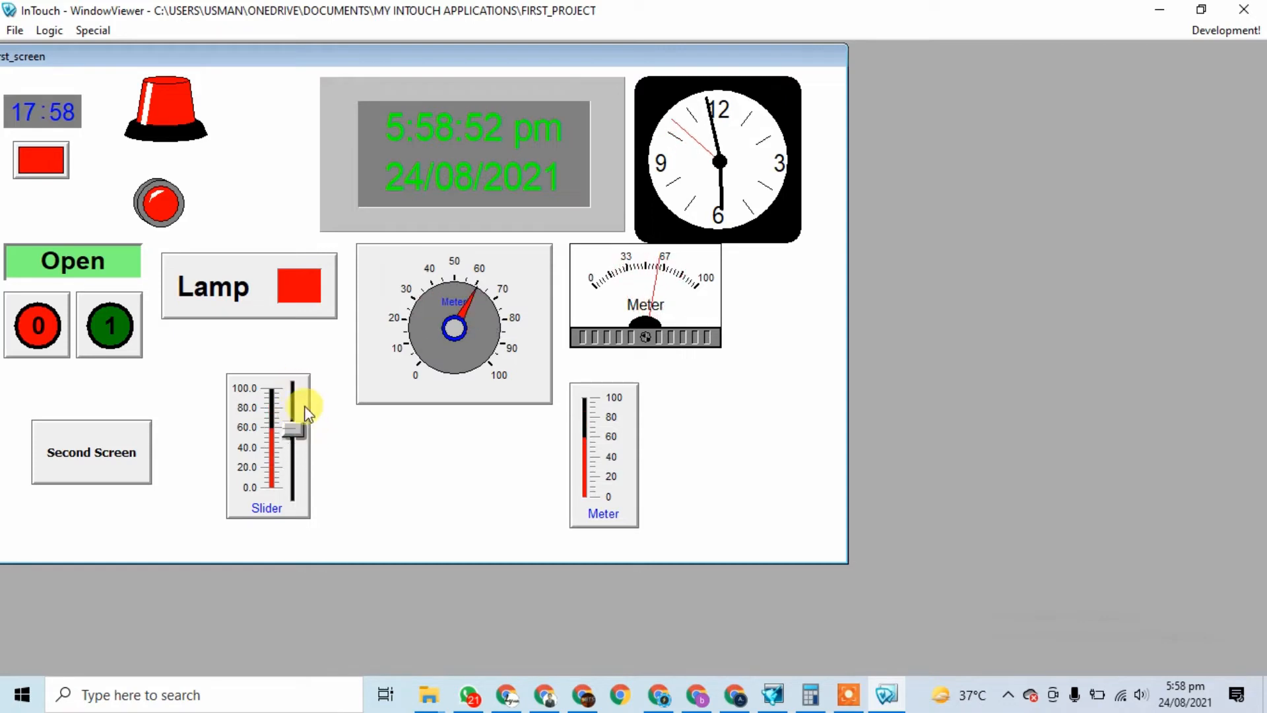
# Step: Close WindowViewer, reopen First_screen, and move the thermometer meter to the right of the panel meter
pyautogui.click(1245, 11)
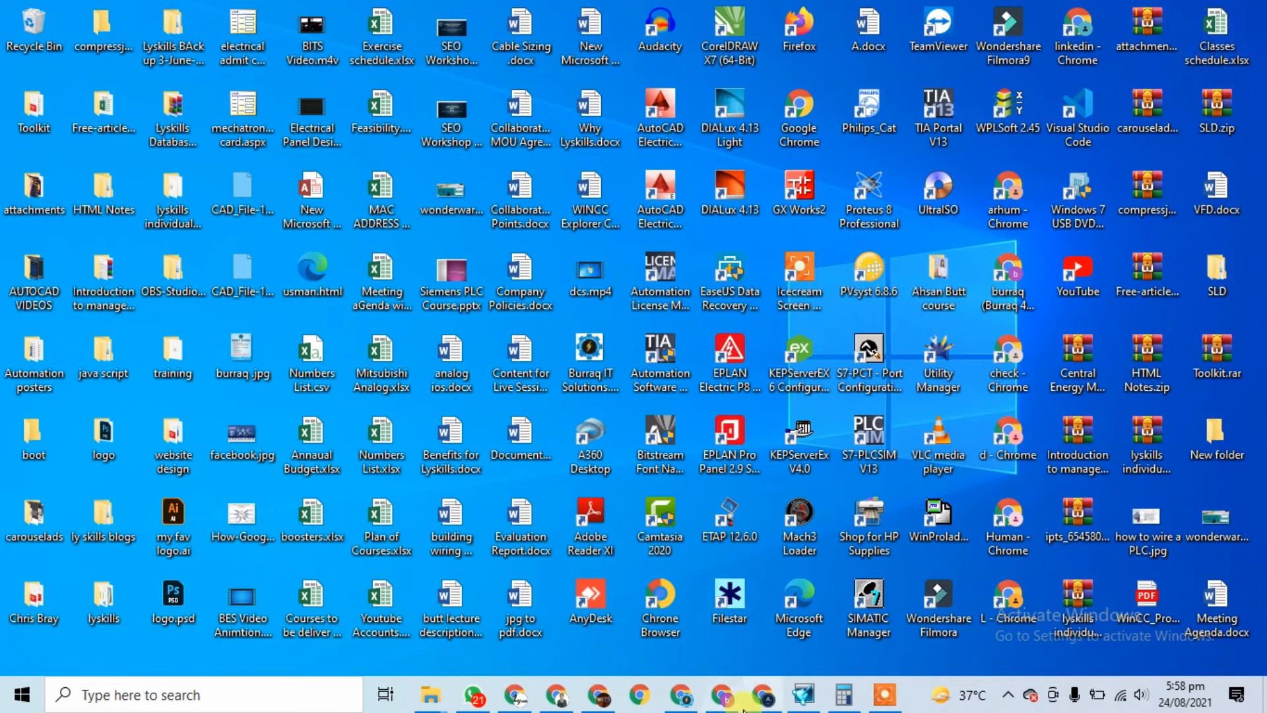
pyautogui.click(803, 694)
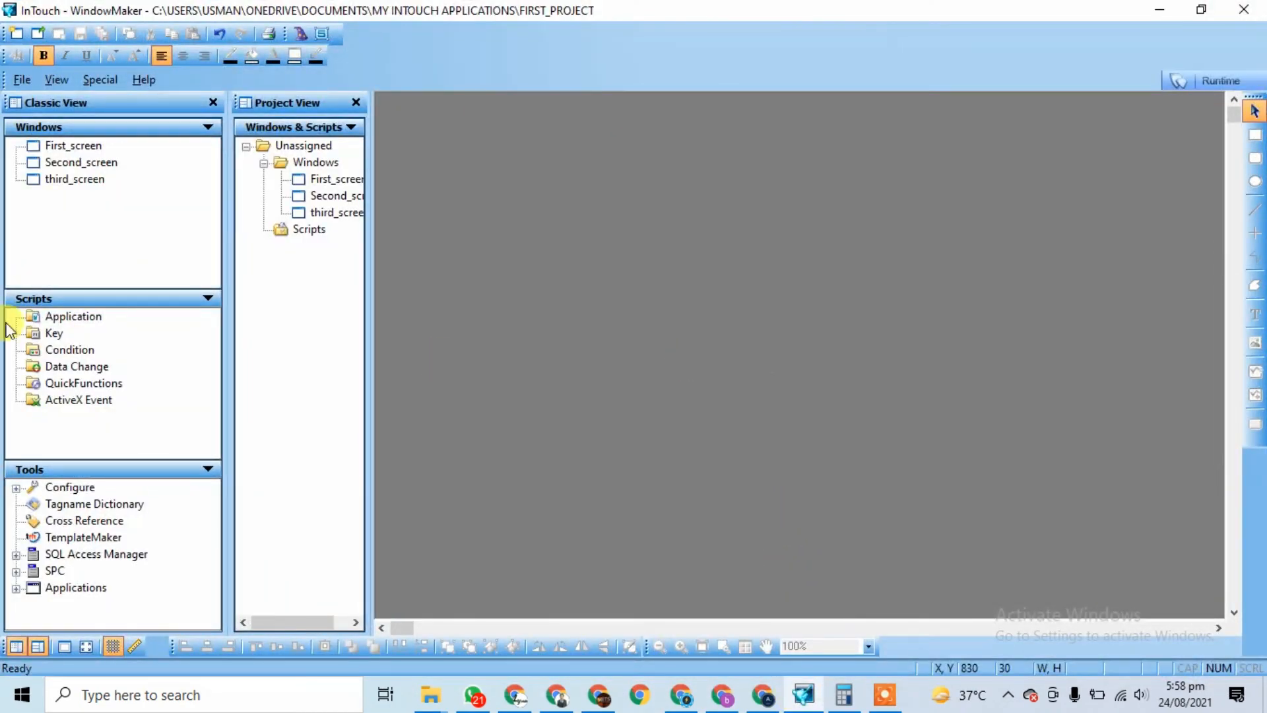
pyautogui.doubleClick(82, 146)
pyautogui.moveTo(995, 509); pyautogui.dragTo(1152, 410)
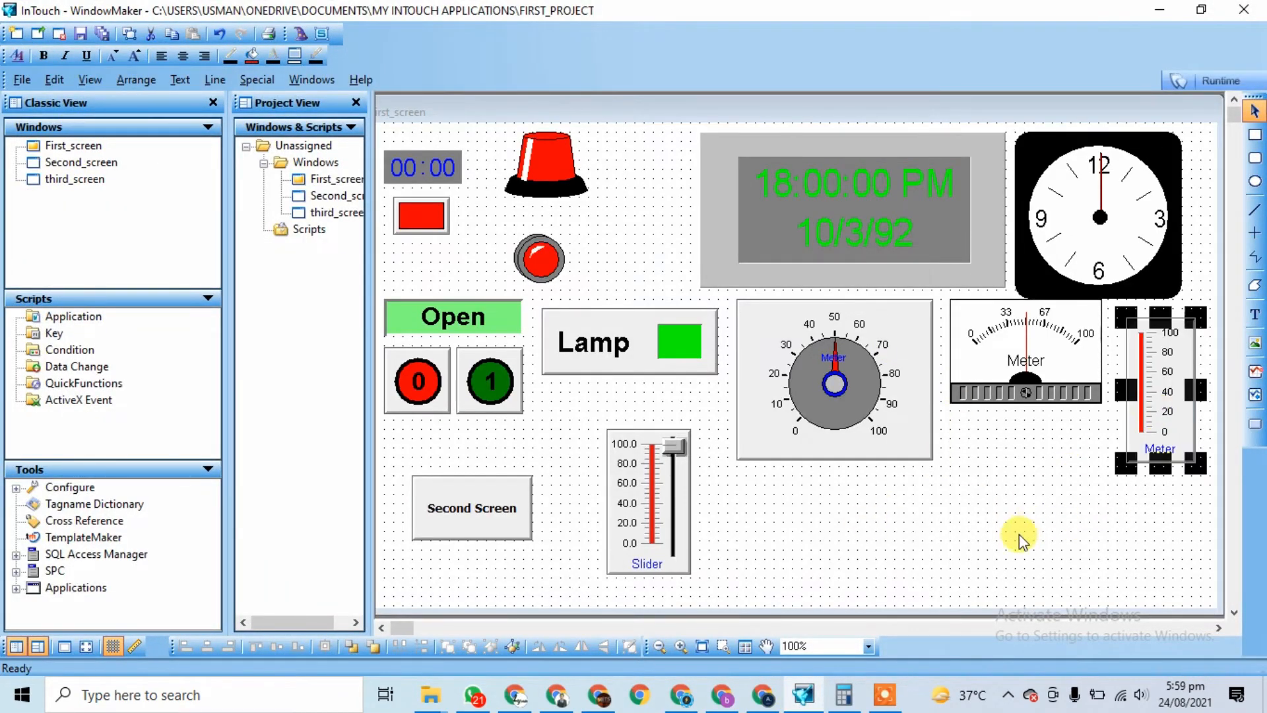
pyautogui.click(1015, 545)
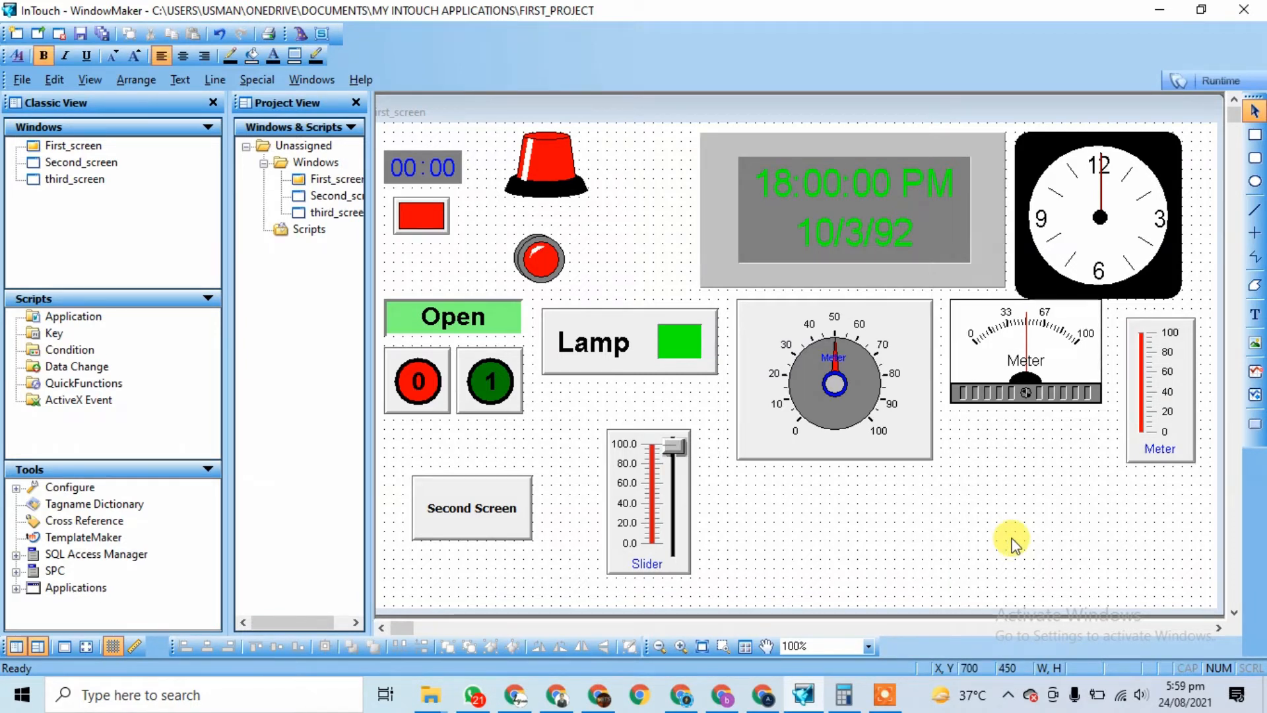
pyautogui.click(411, 175)
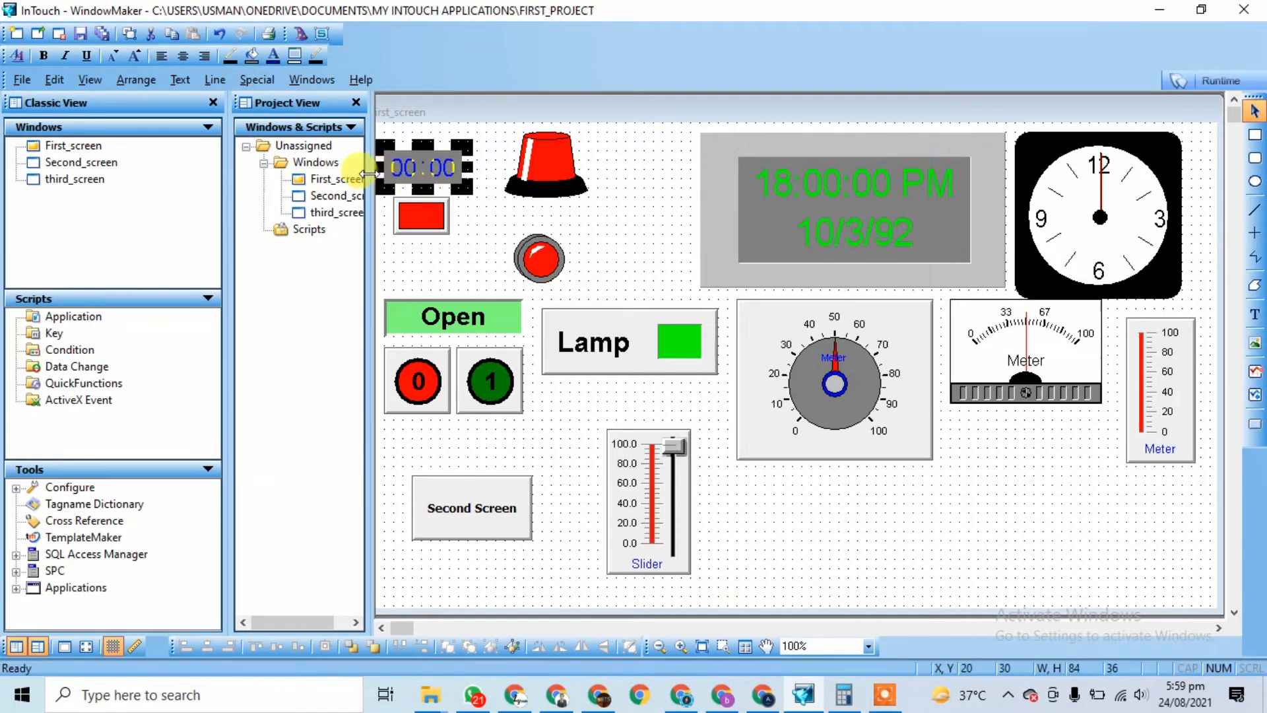
pyautogui.click(846, 576)
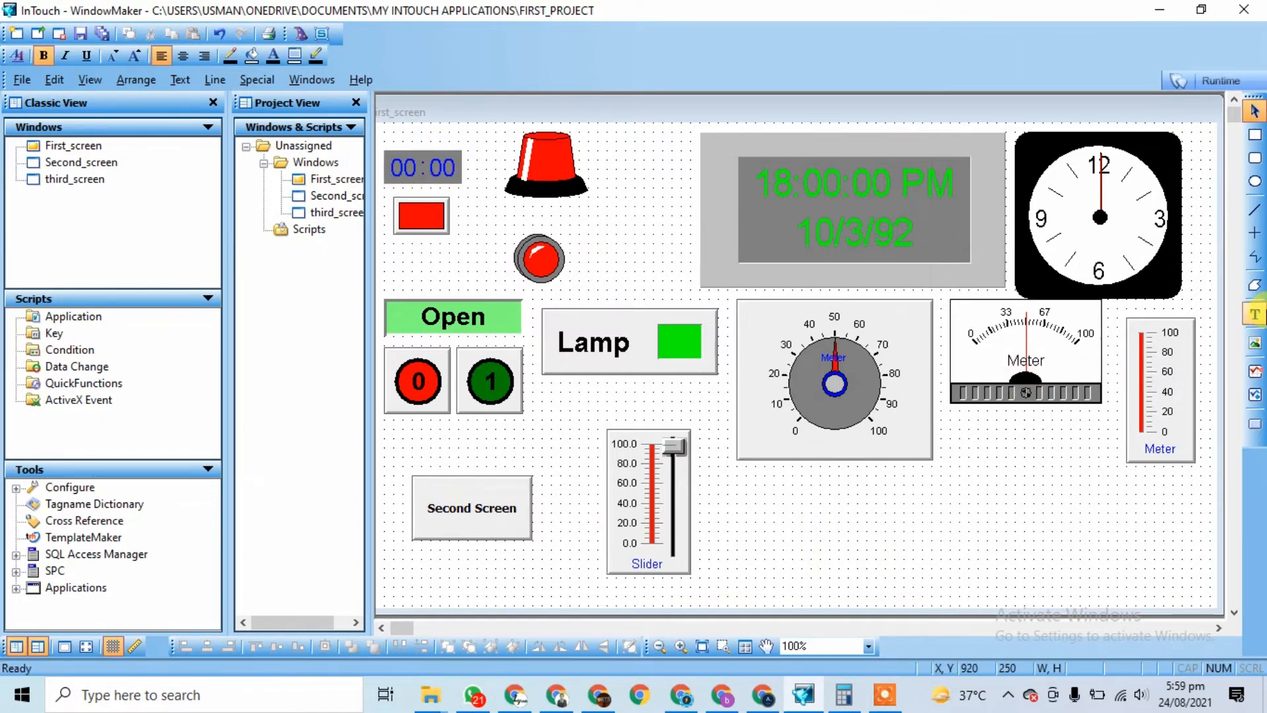
# Step: Add a 0.000 text label below the round gauge
pyautogui.click(1256, 315)
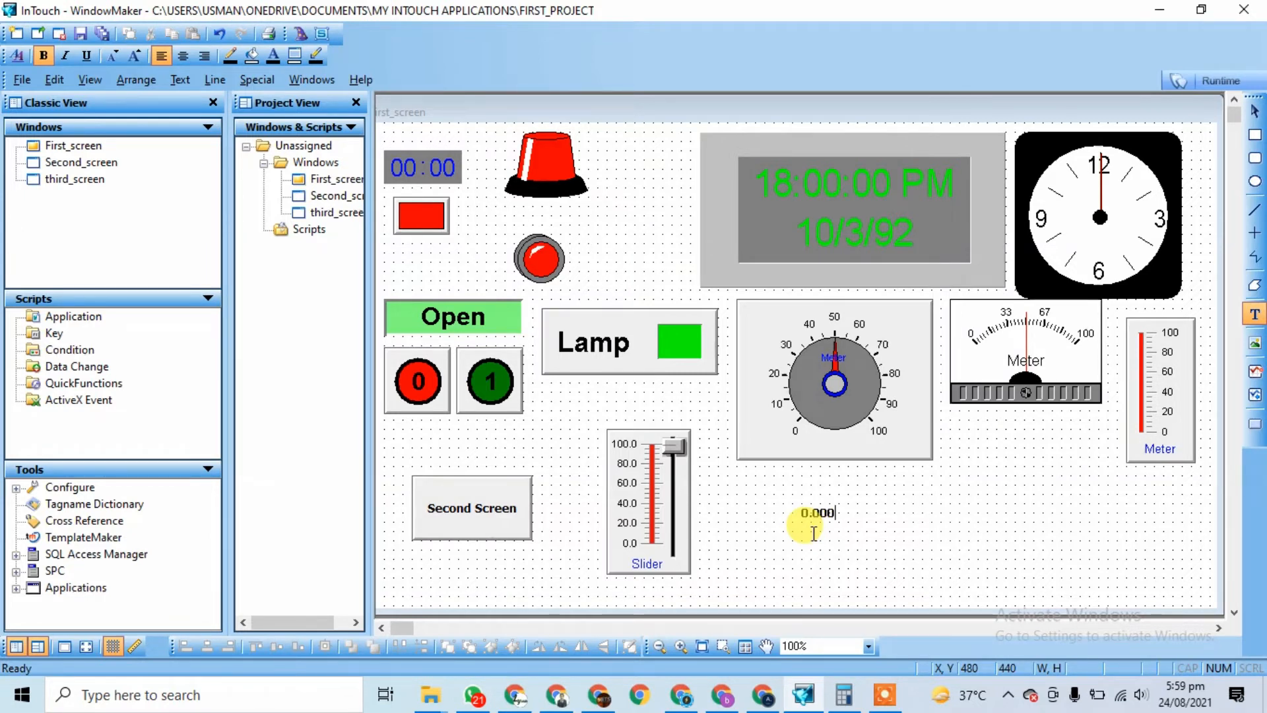
pyautogui.click(902, 509)
pyautogui.doubleClick(822, 518)
pyautogui.click(821, 518)
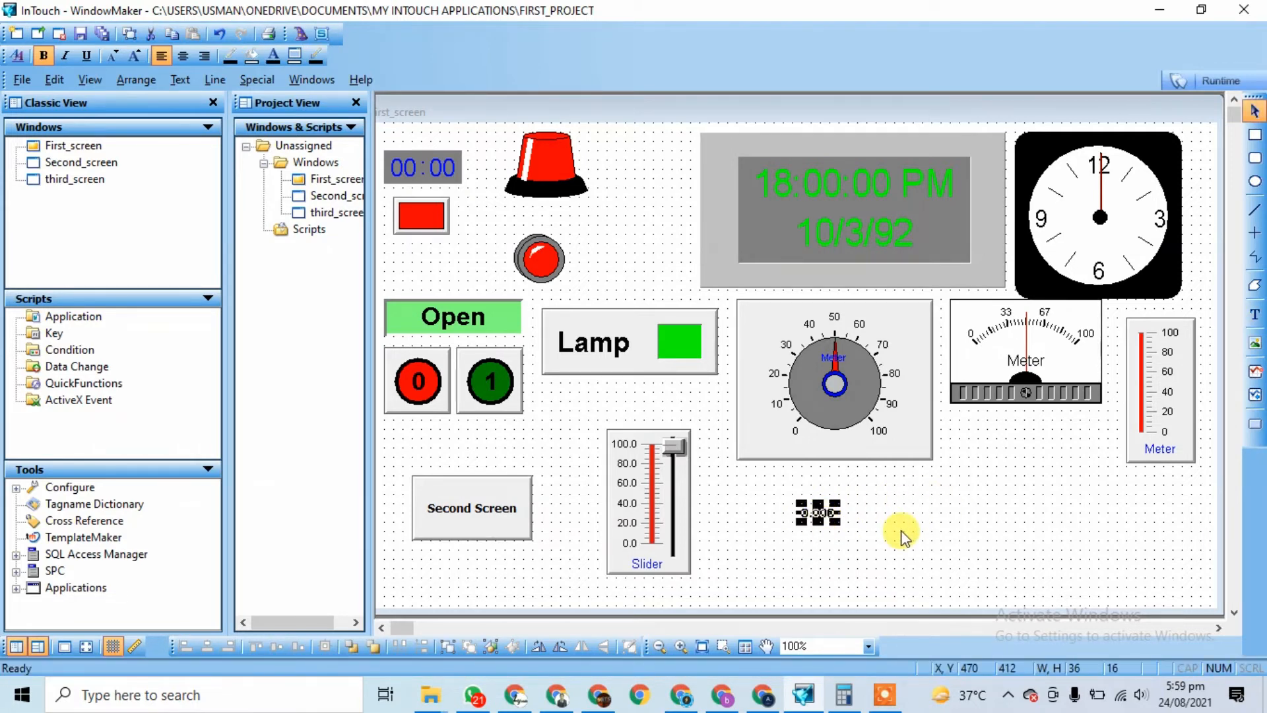
# Step: Link the 0.000 text as an Analog Value Display of the slider tag, then start Runtime
pyautogui.doubleClick(819, 520)
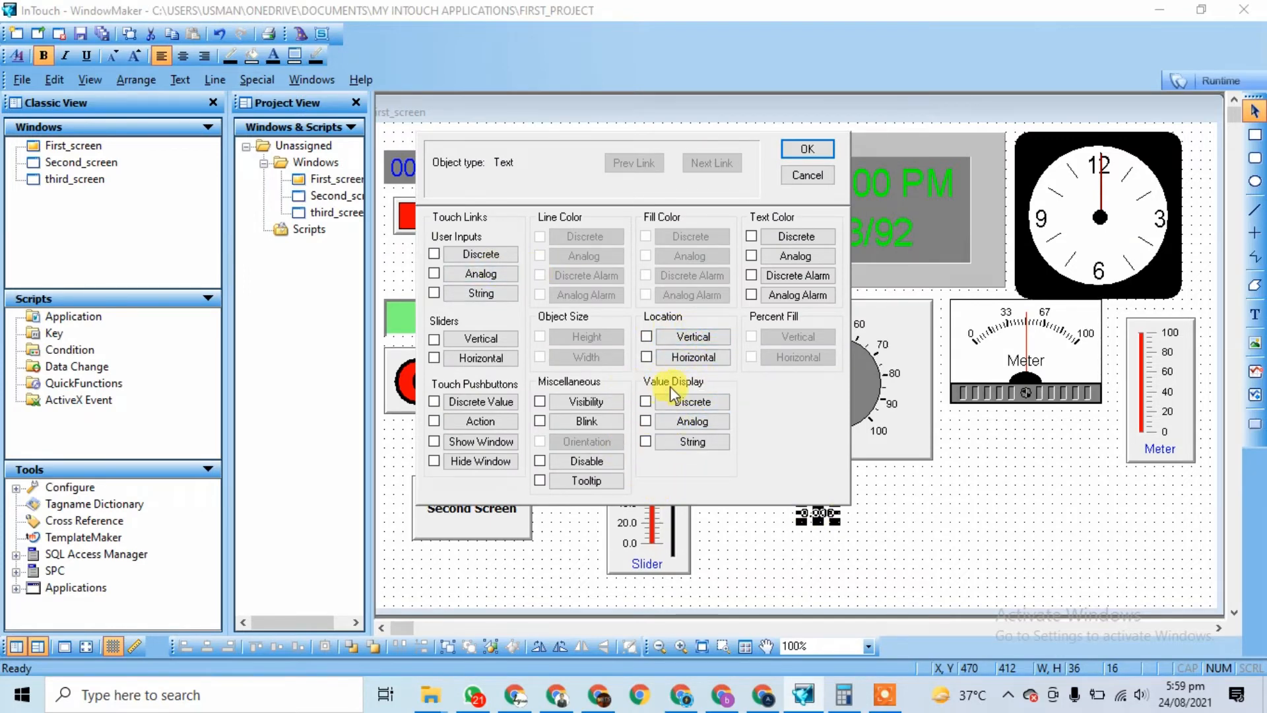
pyautogui.click(680, 420)
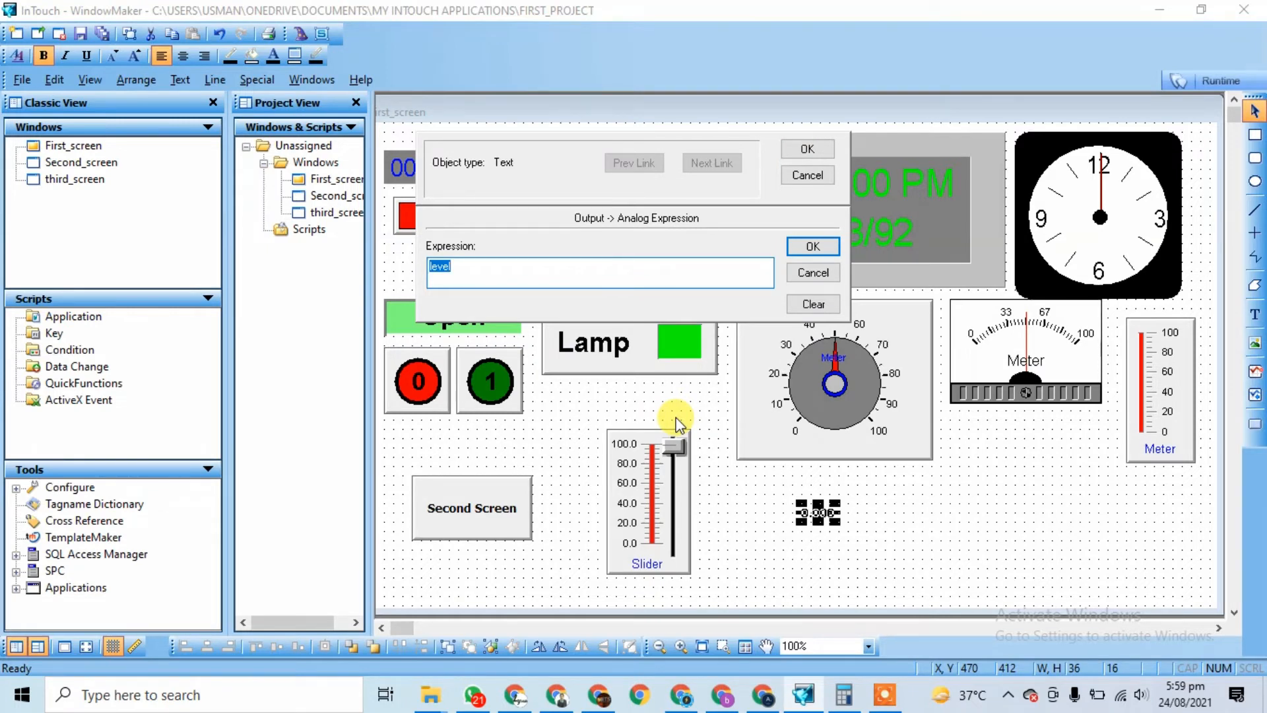
pyautogui.write('slider')
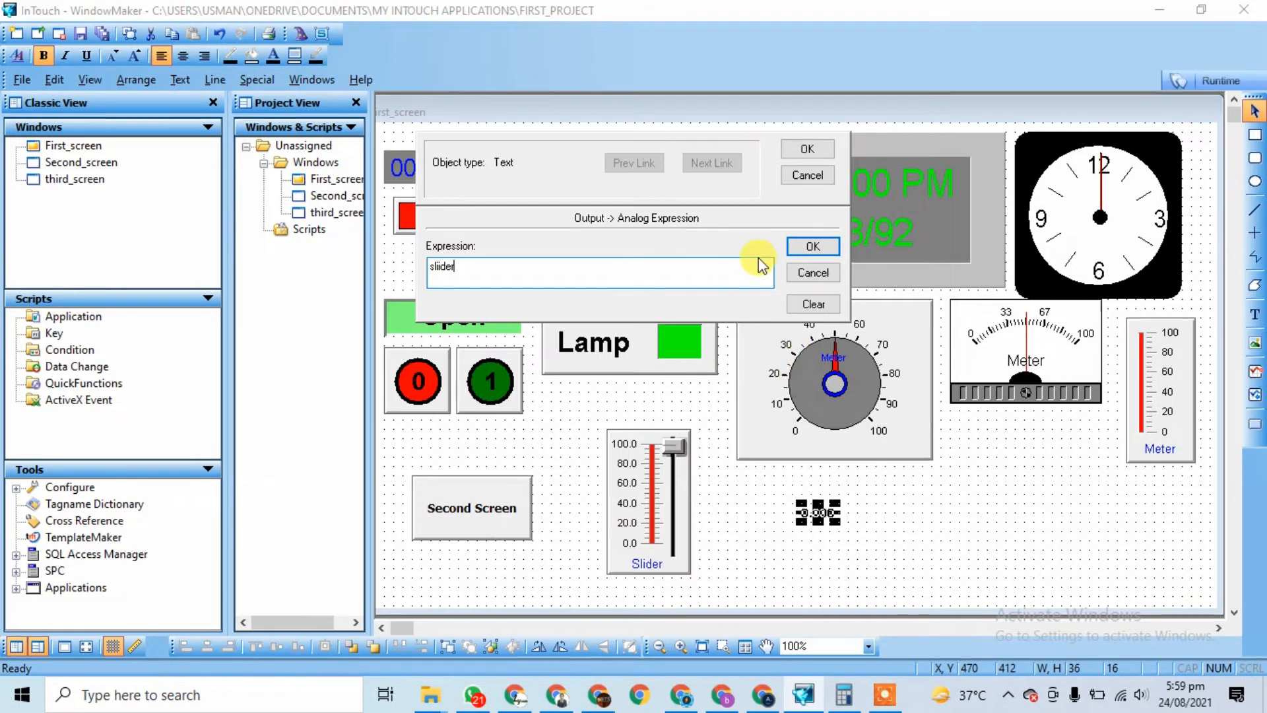
pyautogui.click(799, 250)
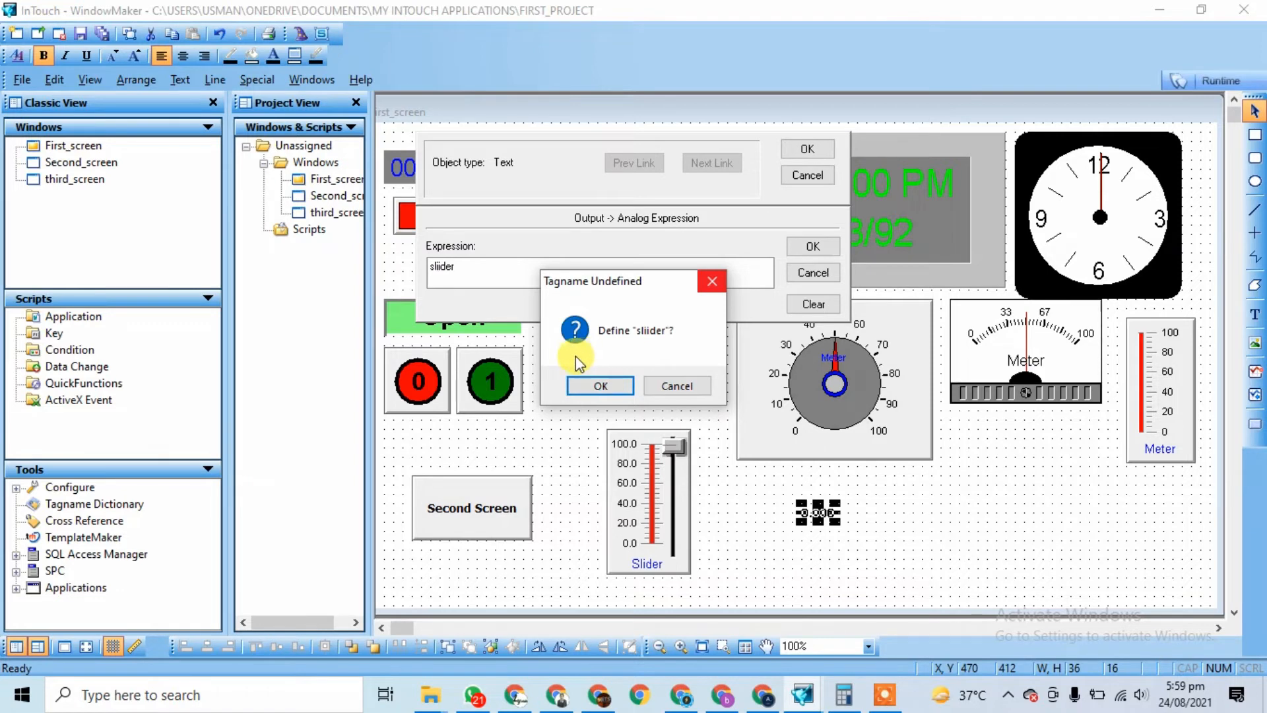
pyautogui.click(706, 281)
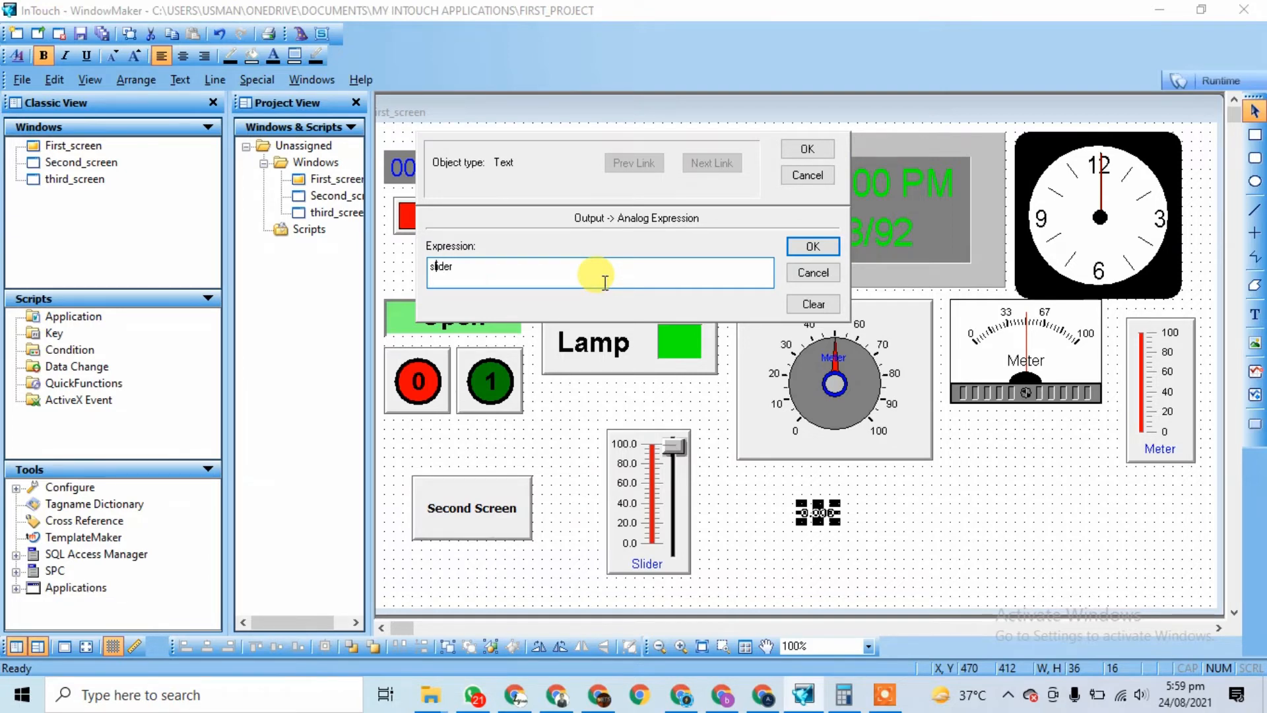
pyautogui.click(821, 246)
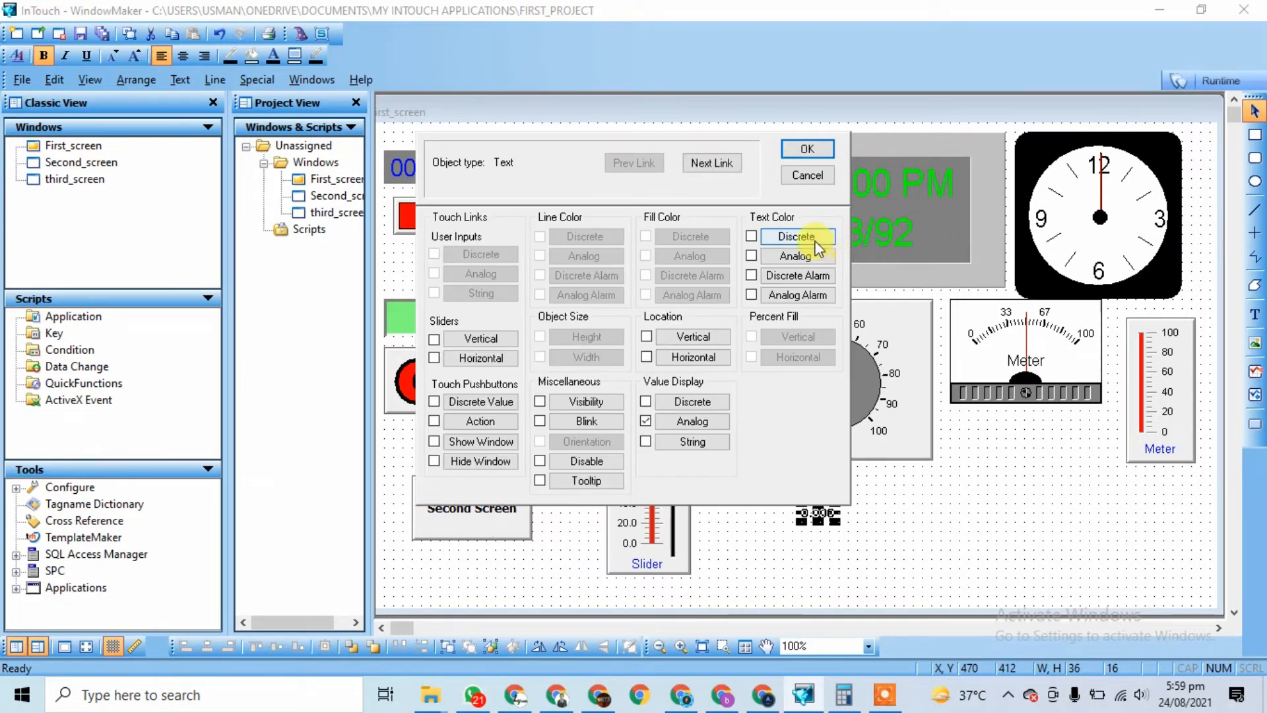
pyautogui.click(806, 152)
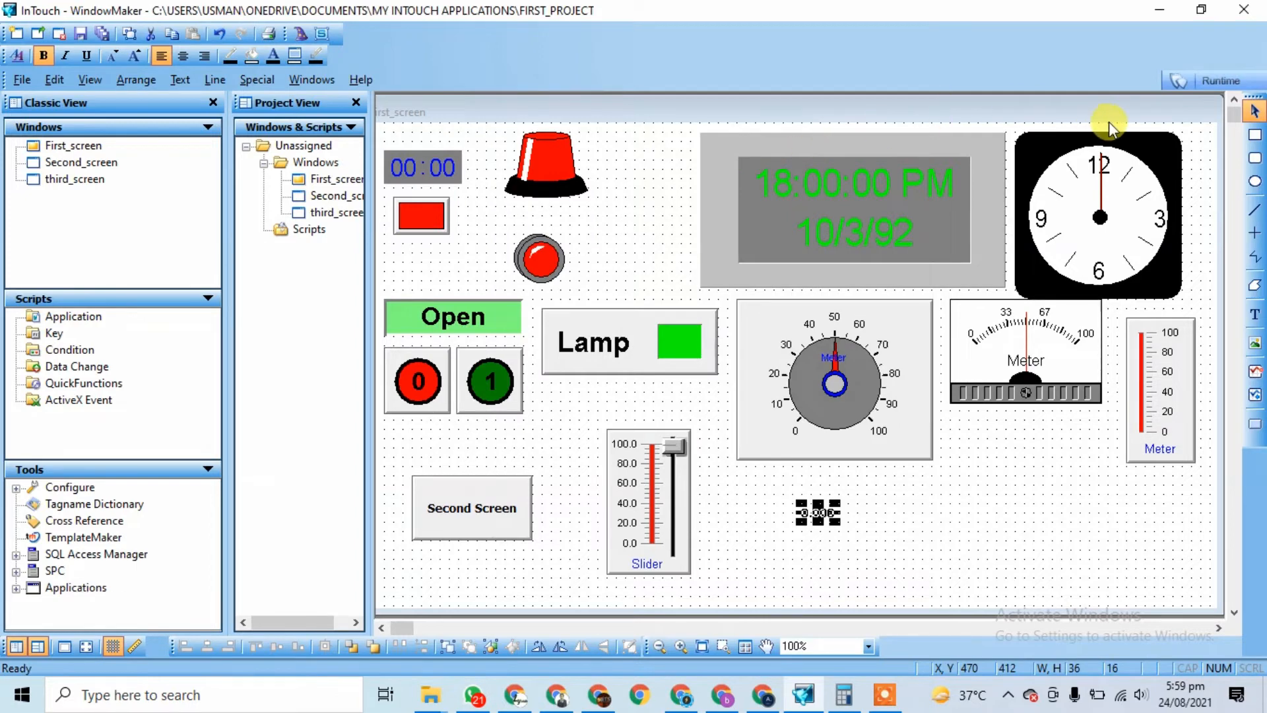
pyautogui.click(1218, 80)
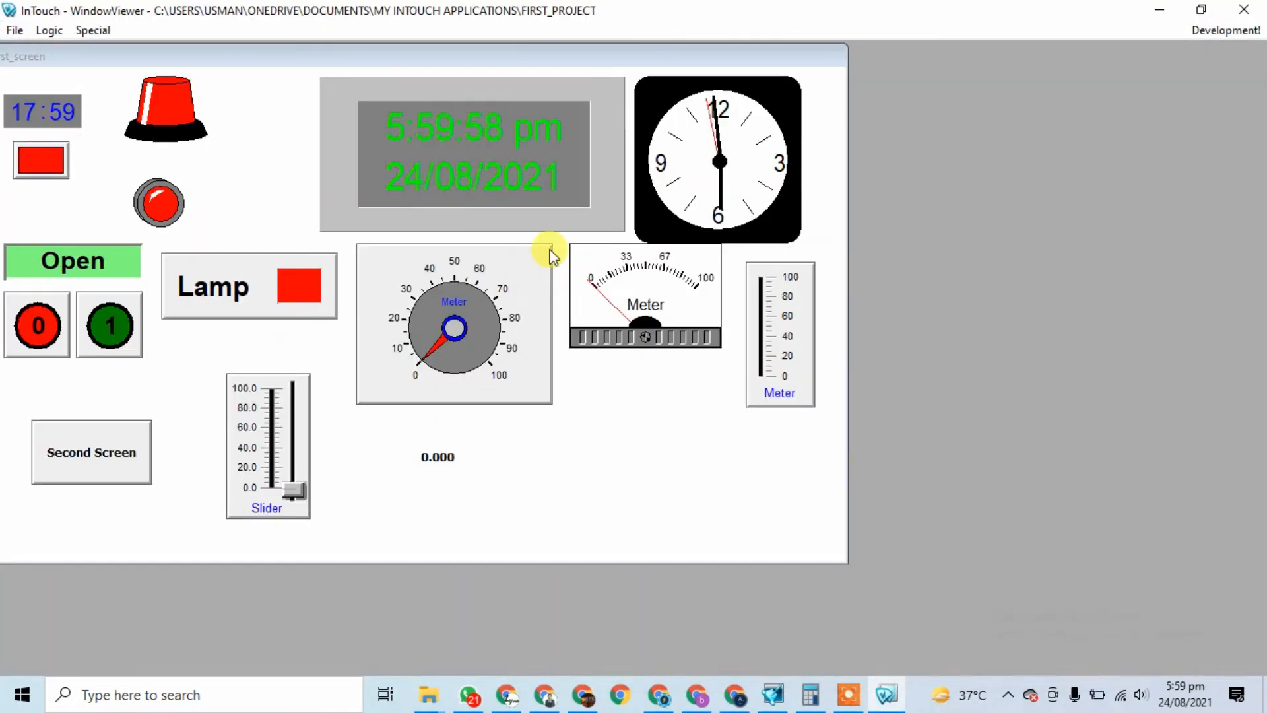
# Step: Drag the slider to about 45 and confirm the readout shows 44.860
pyautogui.moveTo(283, 492); pyautogui.dragTo(297, 436)
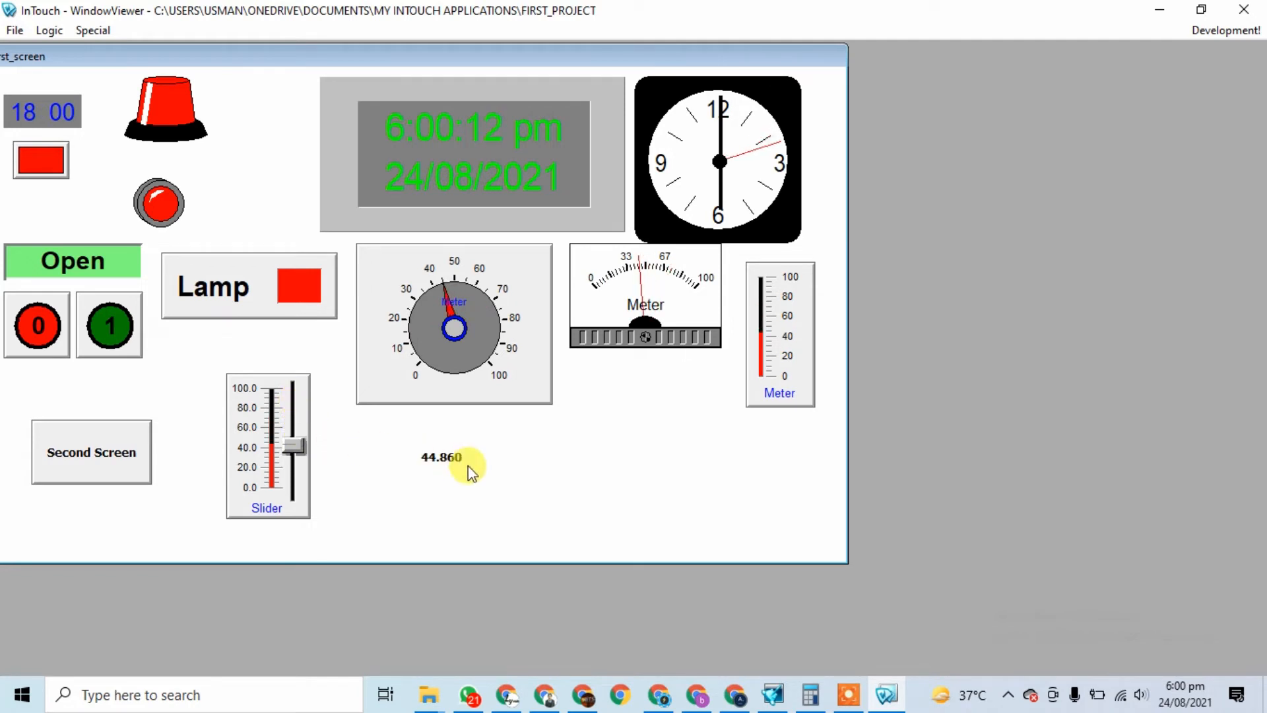
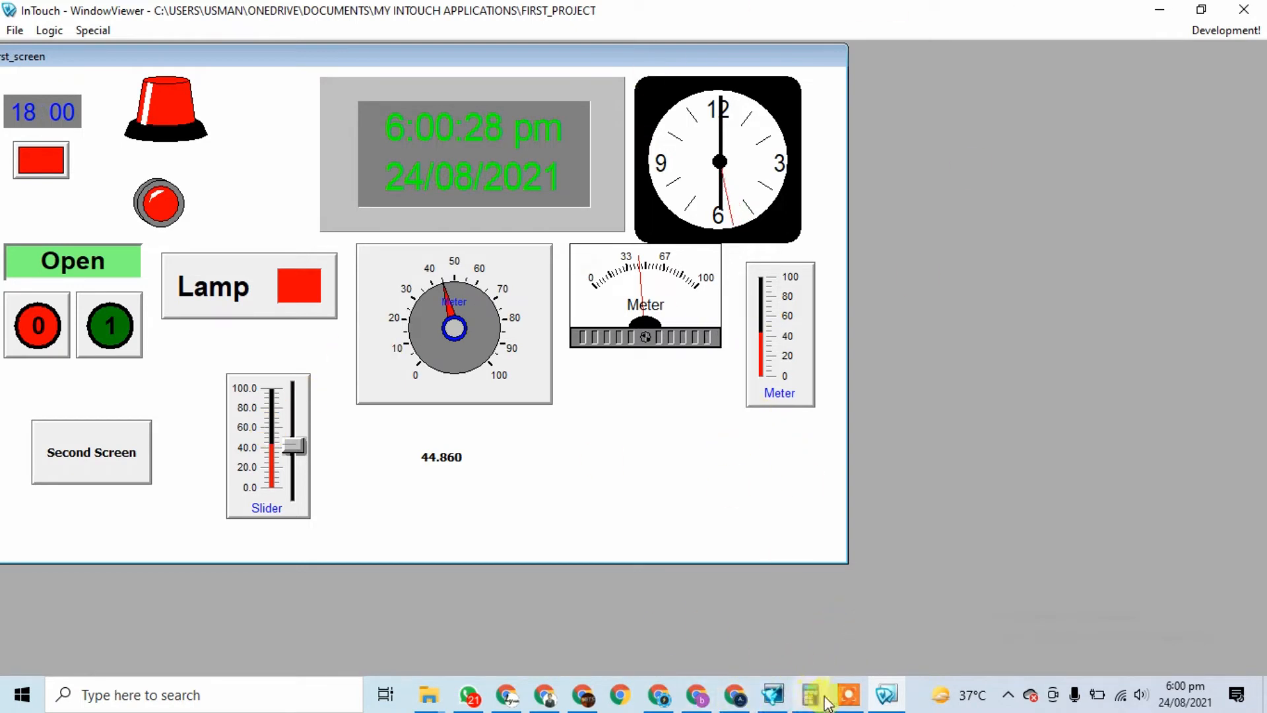
# Step: Switch from the running WindowViewer back to WindowMaker using the taskbar
pyautogui.click(849, 695)
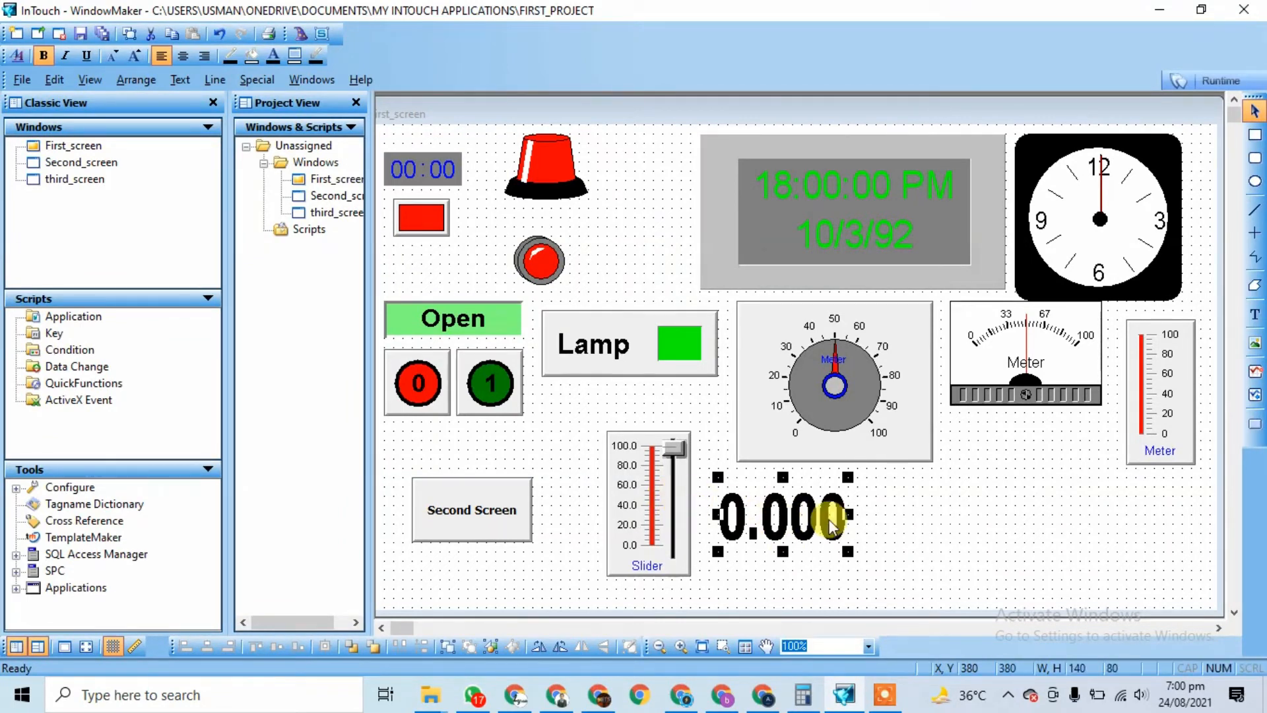
# Step: Widen the 0.000 value display and move it slightly lower
pyautogui.moveTo(848, 478); pyautogui.dragTo(888, 485)
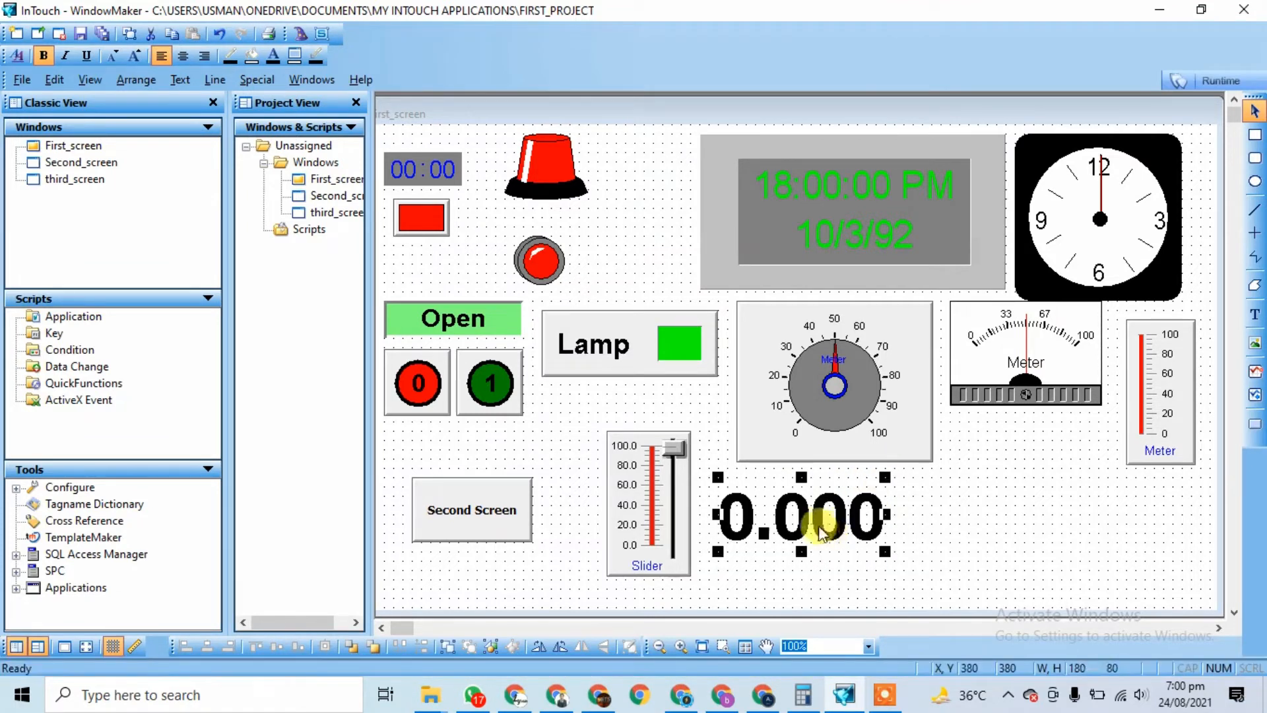
pyautogui.moveTo(816, 522); pyautogui.dragTo(809, 548)
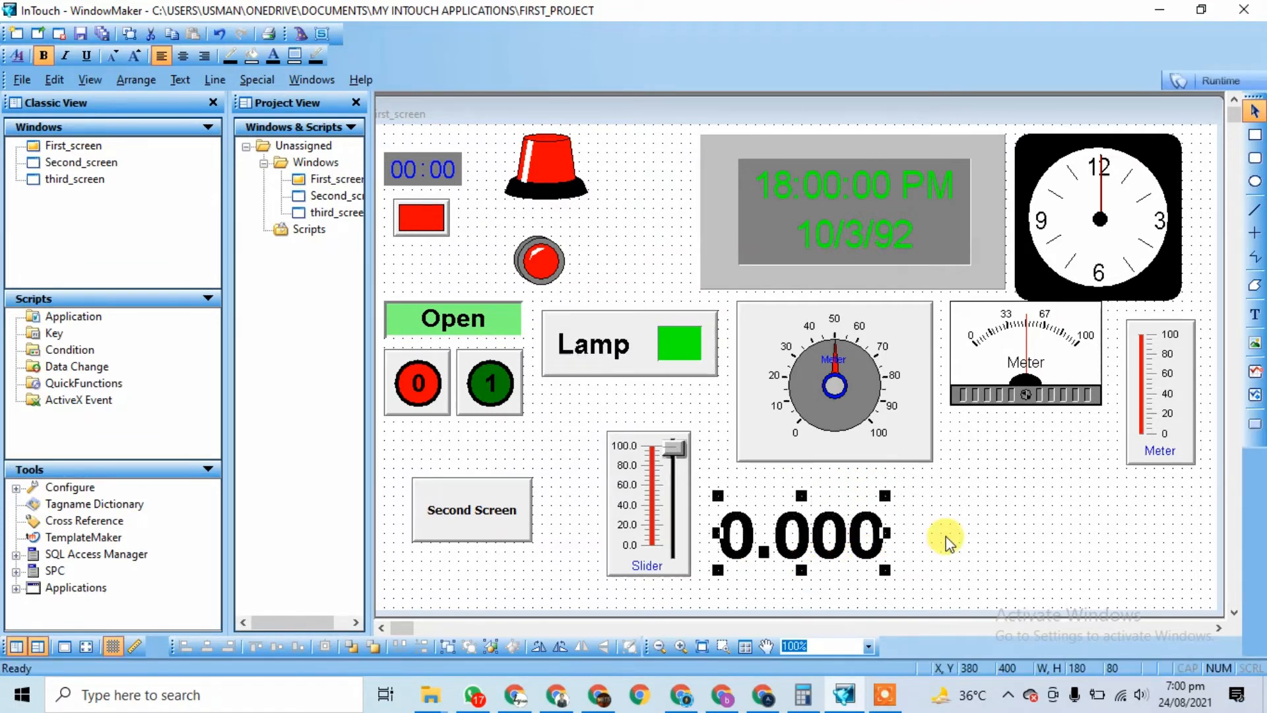
pyautogui.click(942, 537)
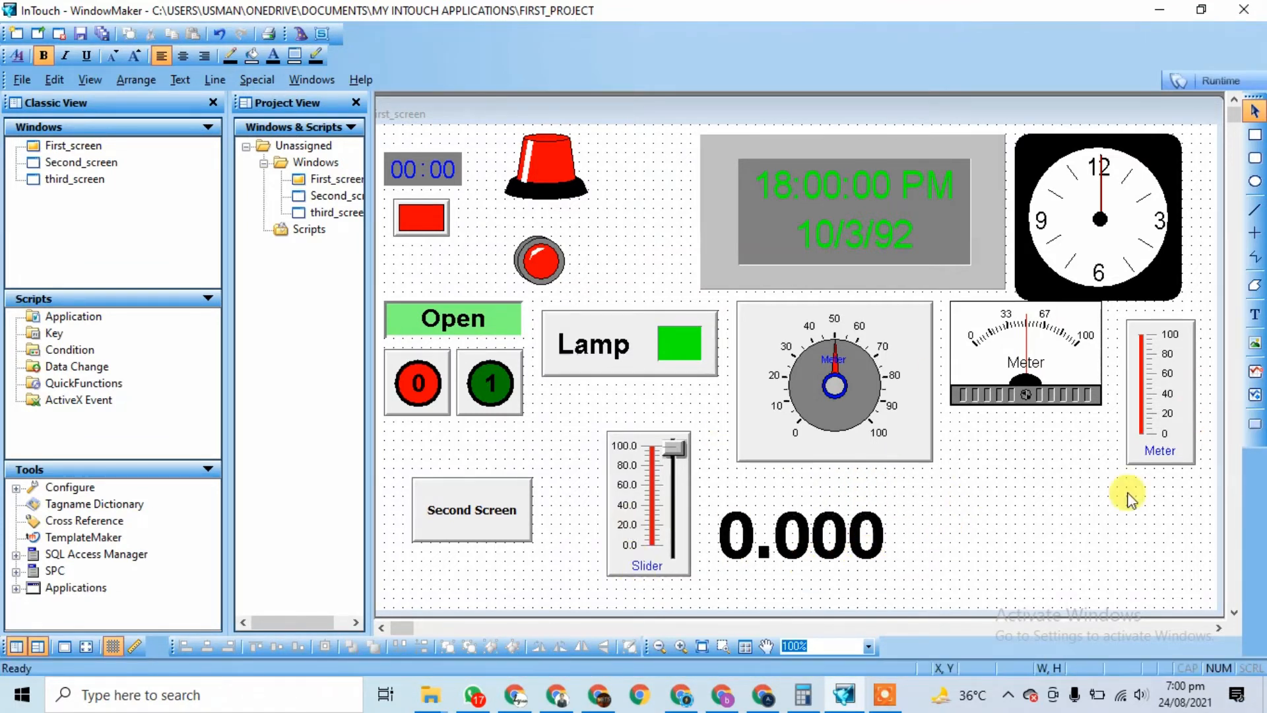
# Step: Run the screen and drag the slider to test the readout, then close WindowViewer and return to WindowMaker
pyautogui.click(1221, 80)
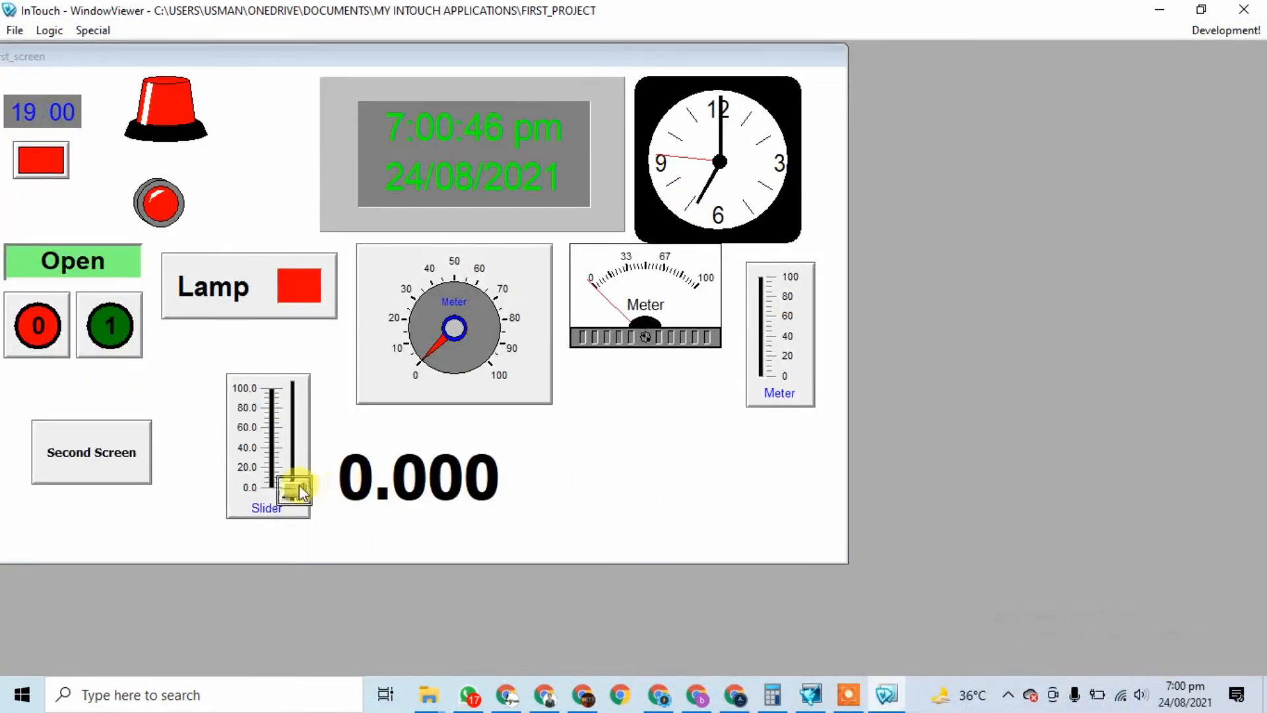
pyautogui.moveTo(299, 484); pyautogui.dragTo(326, 438)
pyautogui.click(1243, 9)
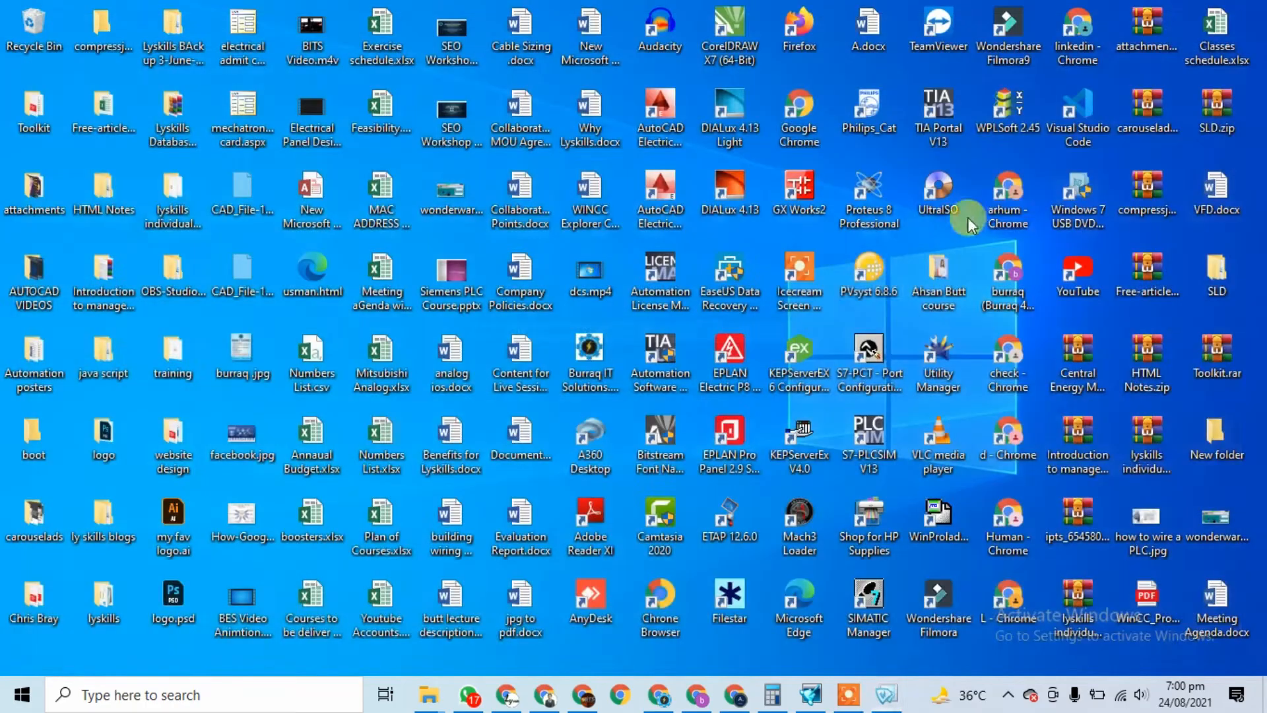
pyautogui.click(845, 693)
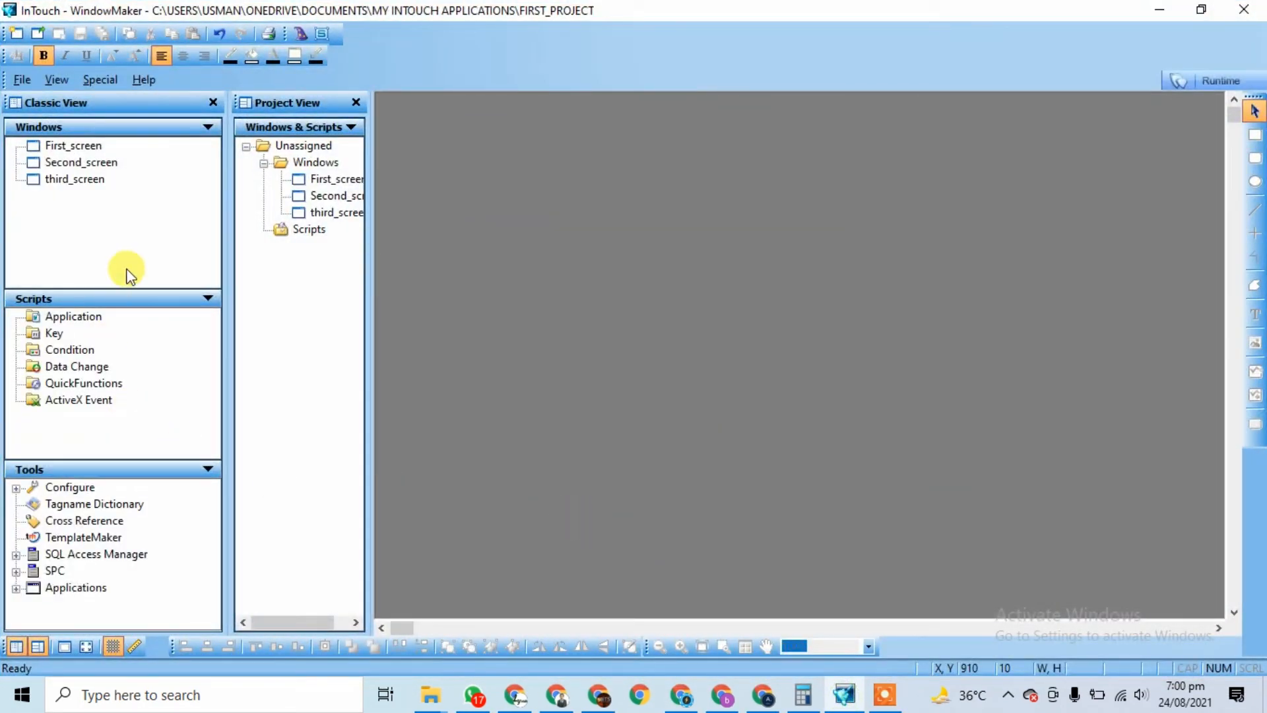
# Step: Reopen First_screen and confirm the 0.000 display's Analog Value Display is linked to slider
pyautogui.doubleClick(322, 179)
pyautogui.click(802, 544)
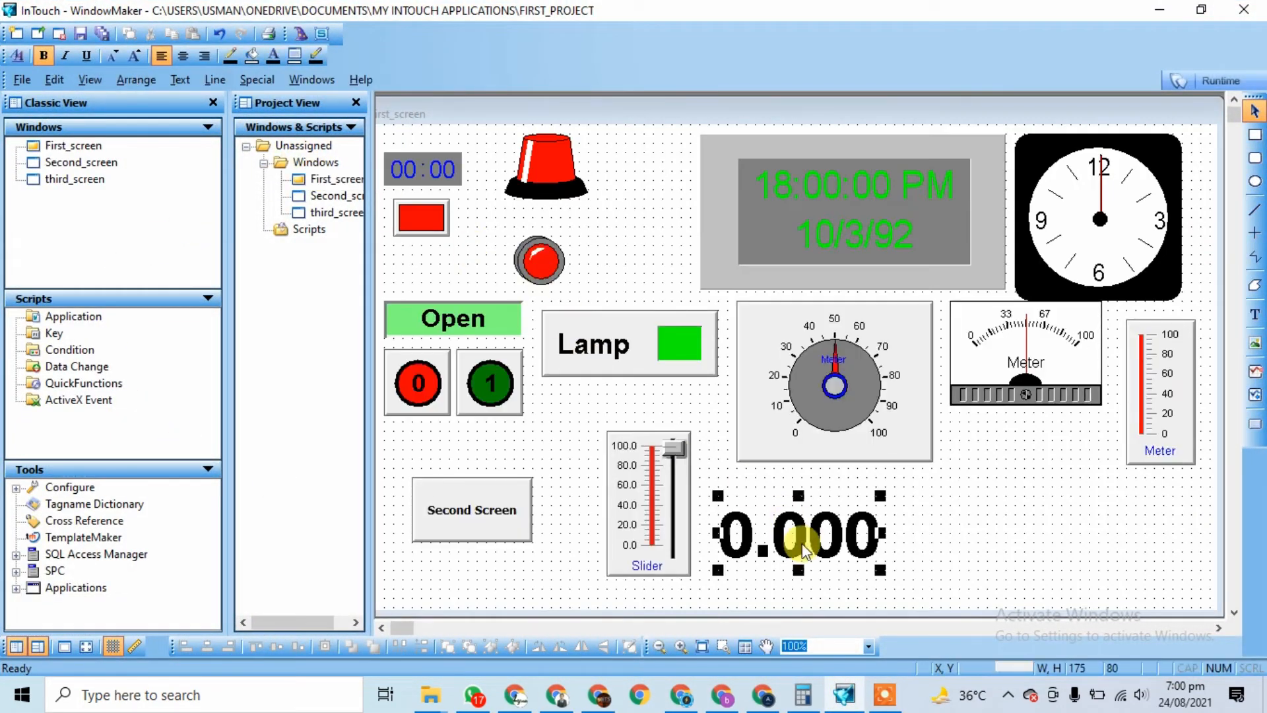
pyautogui.doubleClick(802, 544)
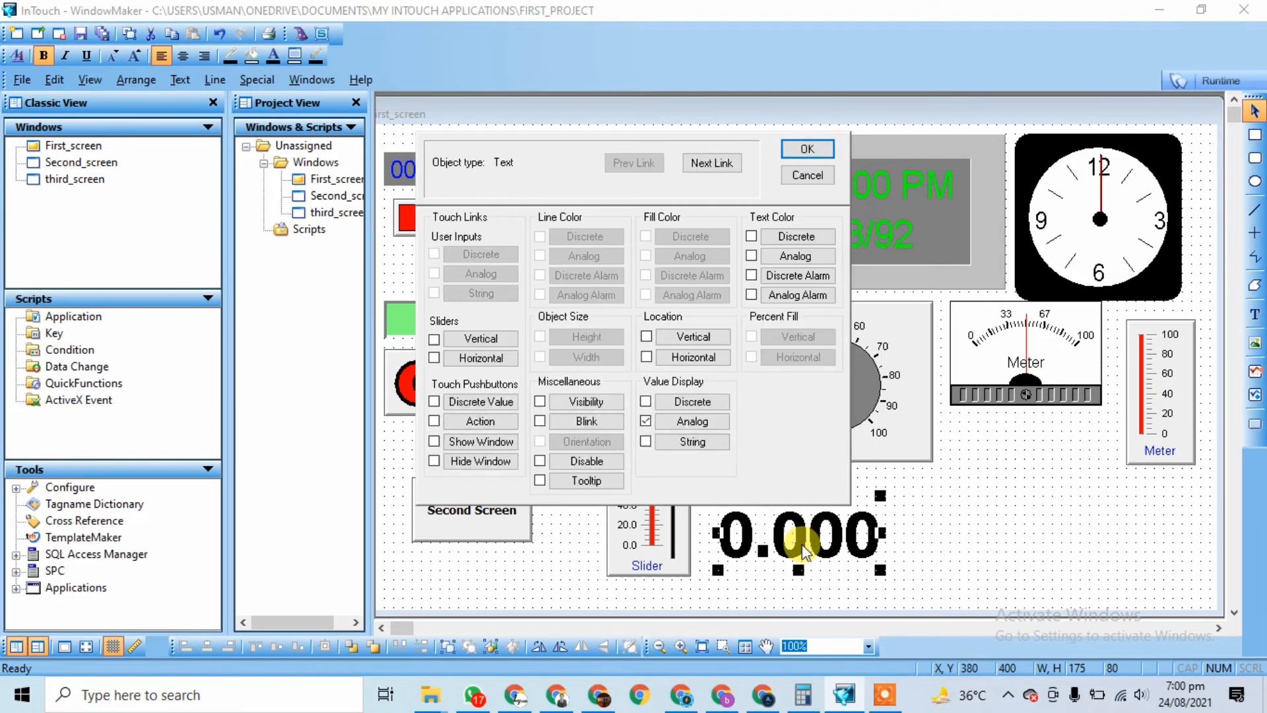
pyautogui.click(684, 420)
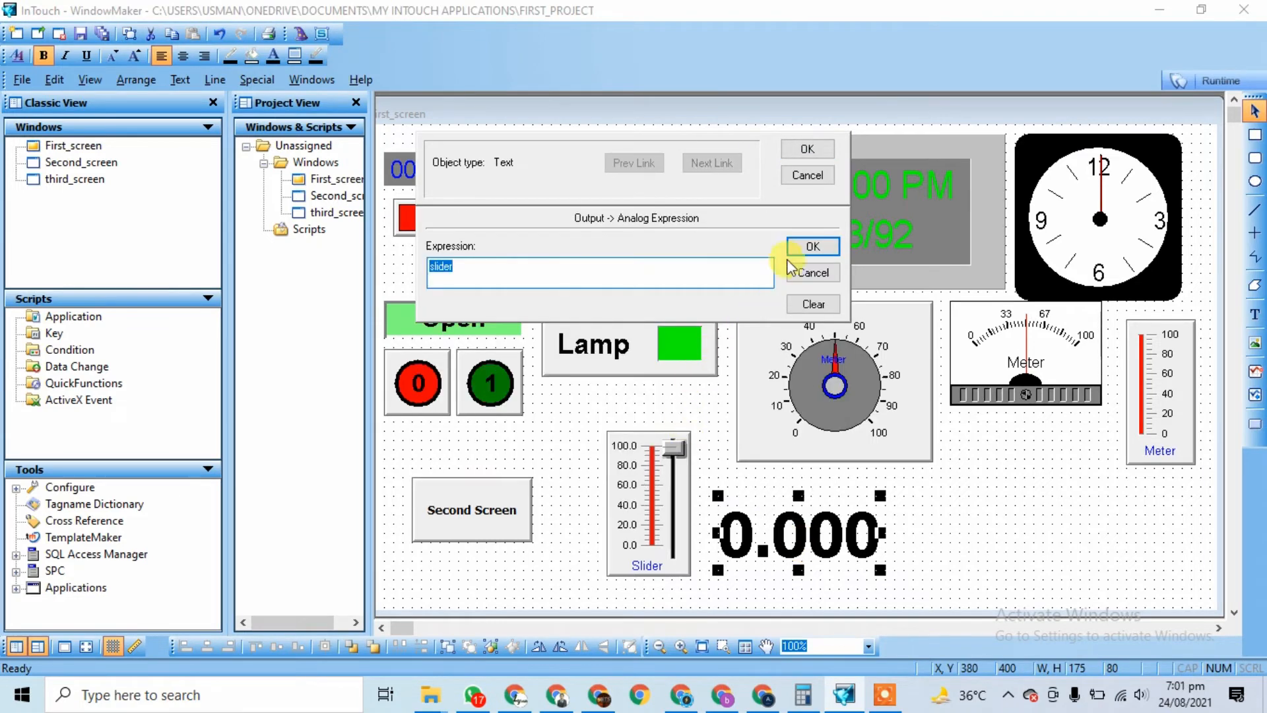
pyautogui.click(812, 248)
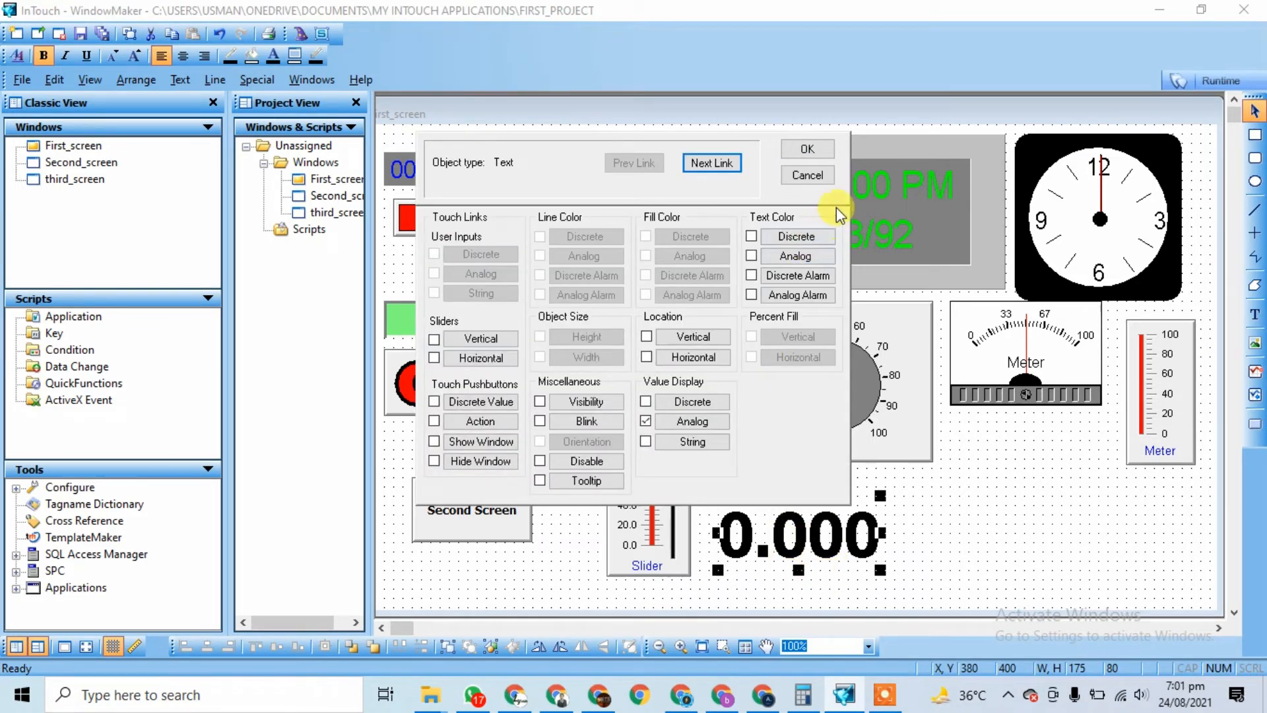
pyautogui.click(823, 157)
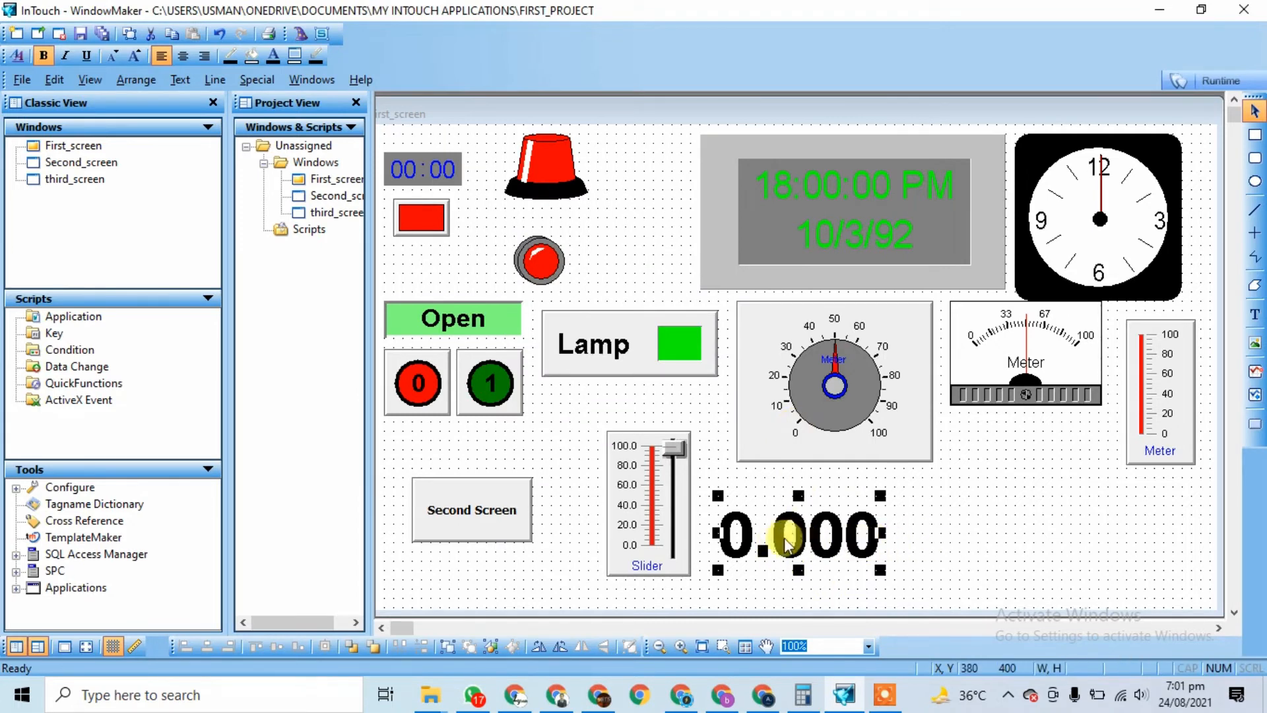
# Step: Move the 0.000 display up and to the right, then start a new 0.00 text beside it
pyautogui.moveTo(830, 545); pyautogui.dragTo(848, 515)
pyautogui.click(995, 510)
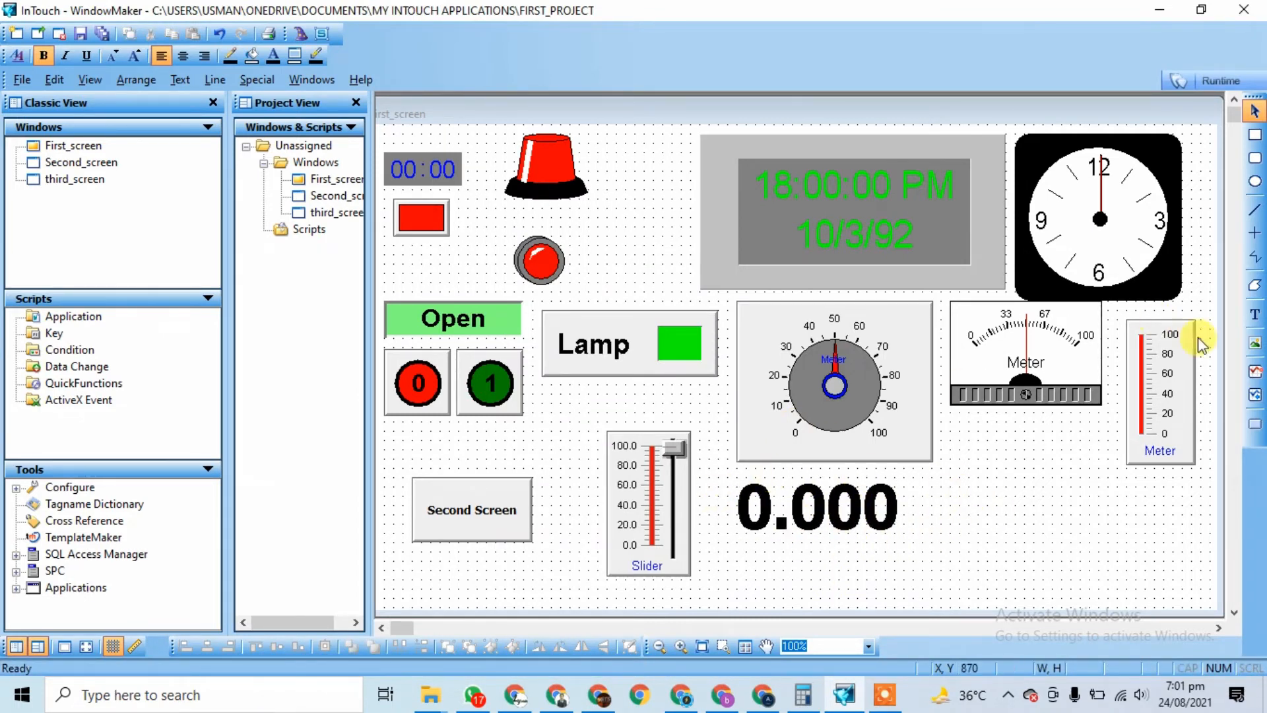
pyautogui.click(1256, 315)
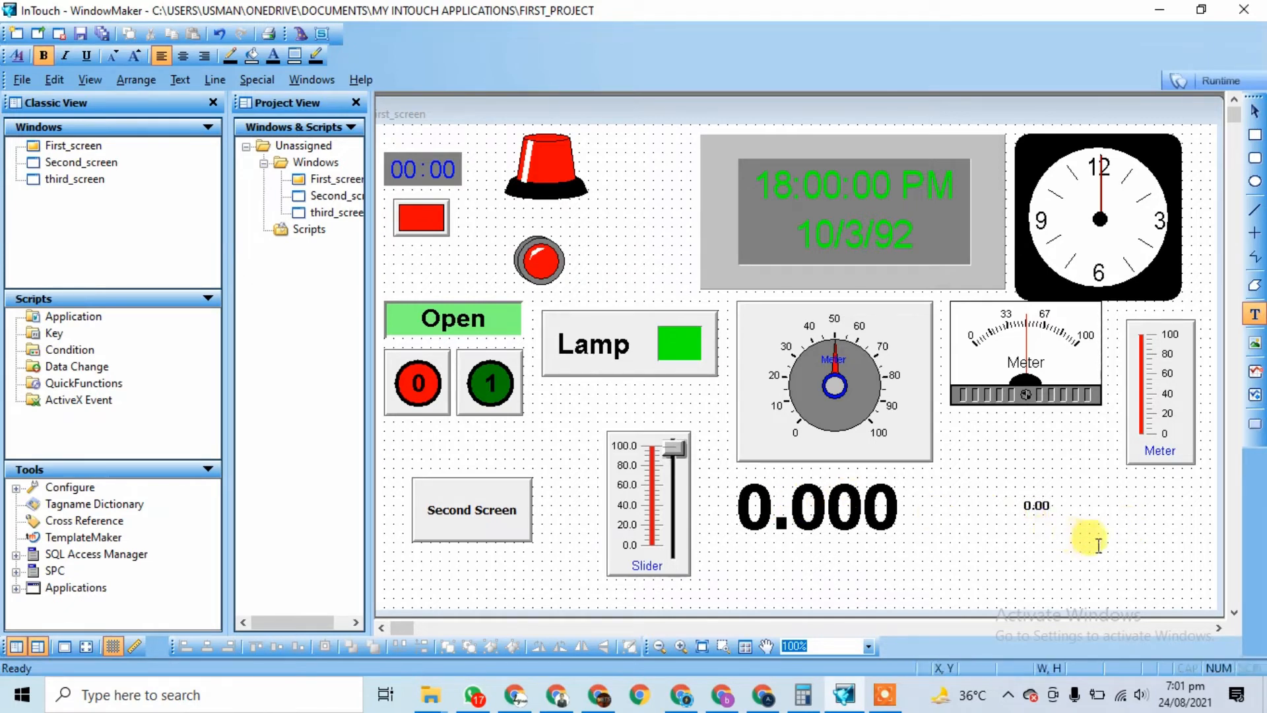
# Step: Enlarge the new 0.00 text, drop it beneath the meter, and open its animation links
pyautogui.click(1026, 513)
pyautogui.moveTo(1023, 515); pyautogui.dragTo(1047, 475)
pyautogui.click(1111, 517)
pyautogui.click(1073, 526)
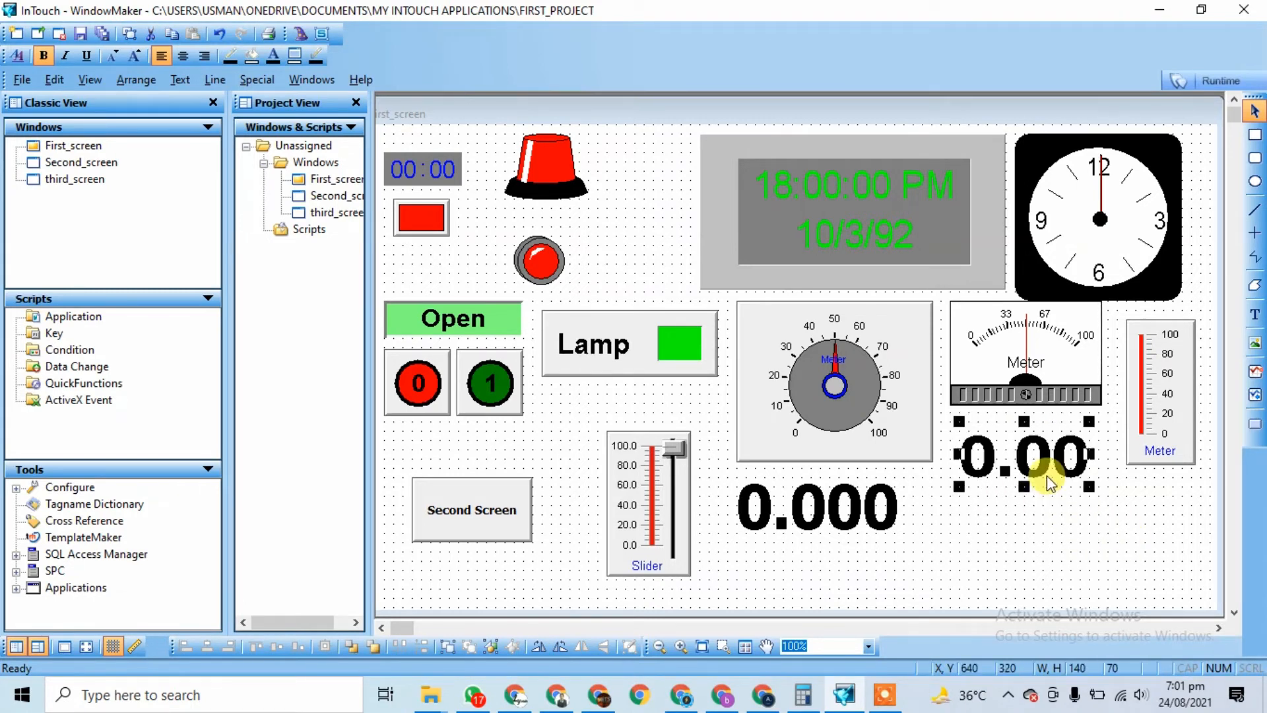
pyautogui.click(1060, 565)
pyautogui.doubleClick(1038, 452)
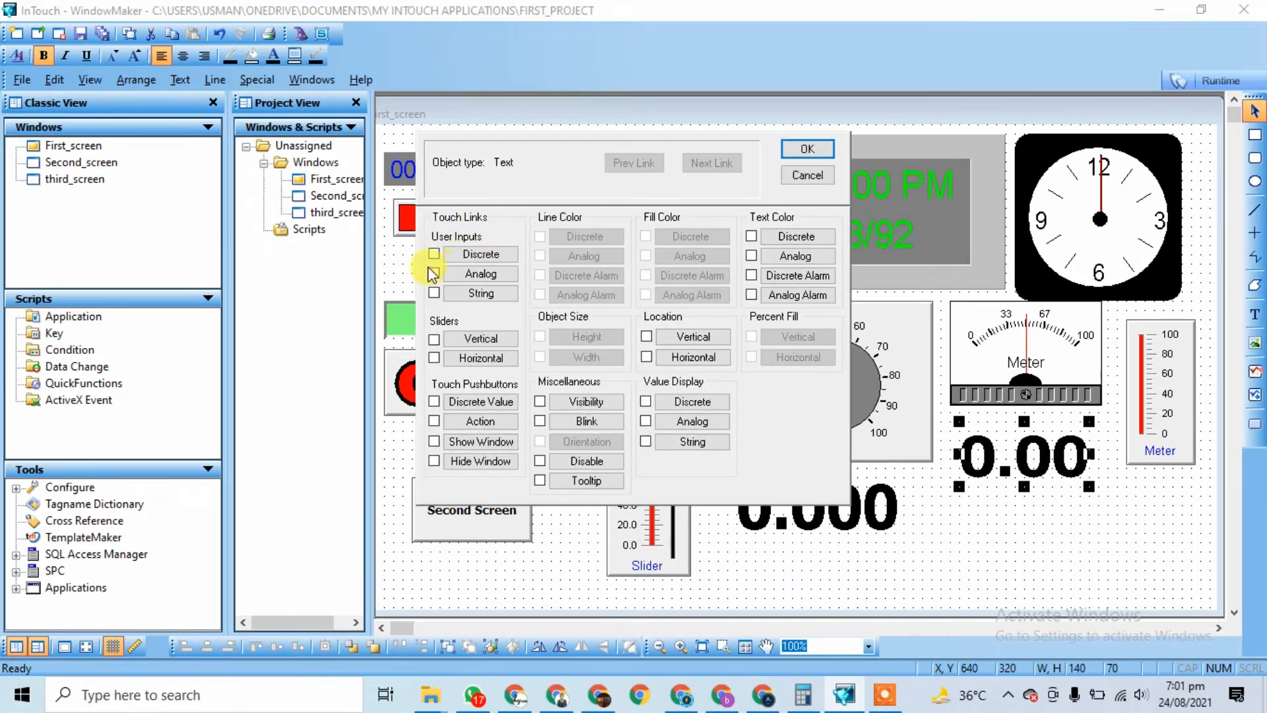
# Step: Add an analog User Input link to slider on the 0.00 text, prompting 'Enter Your Temperature'
pyautogui.click(478, 274)
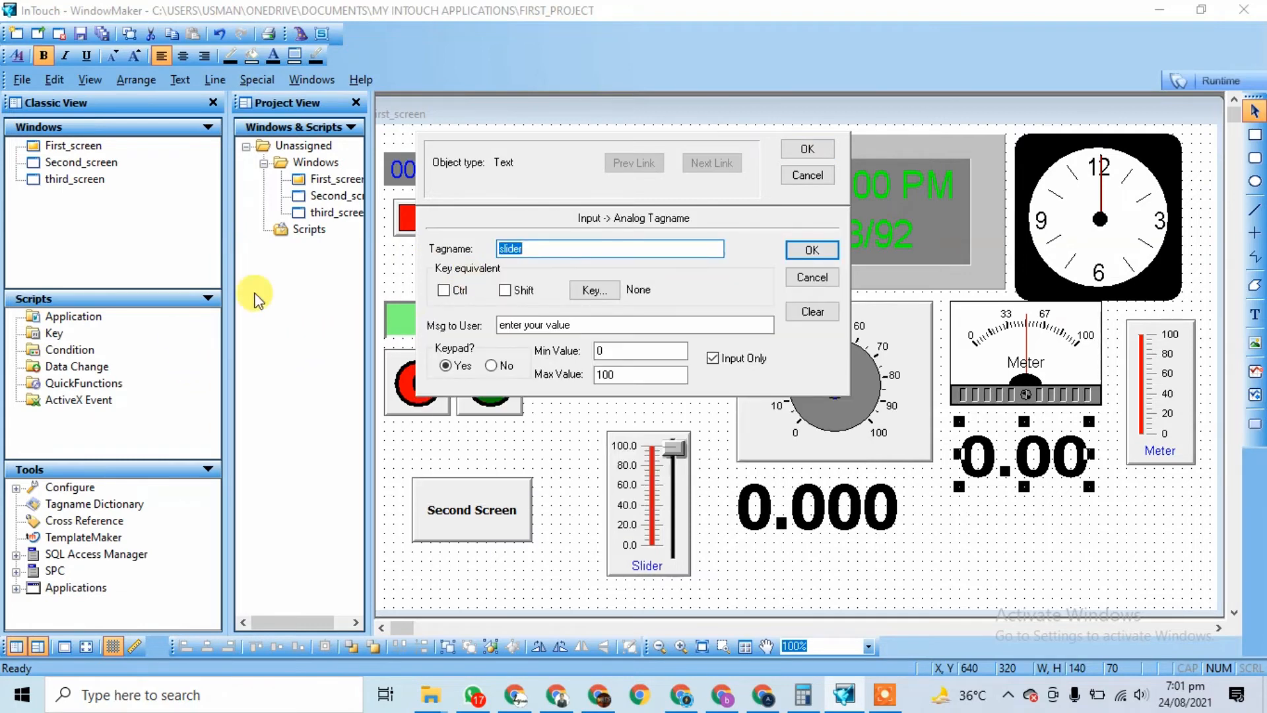
pyautogui.doubleClick(611, 248)
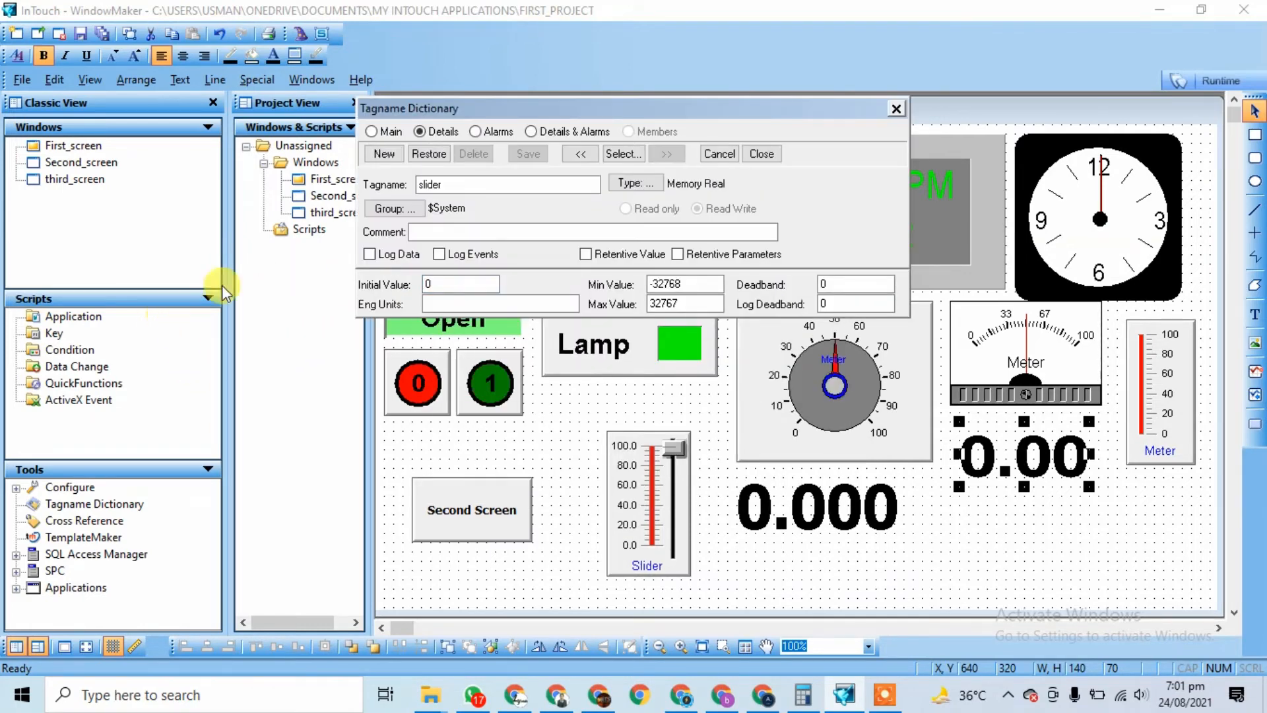
pyautogui.click(897, 108)
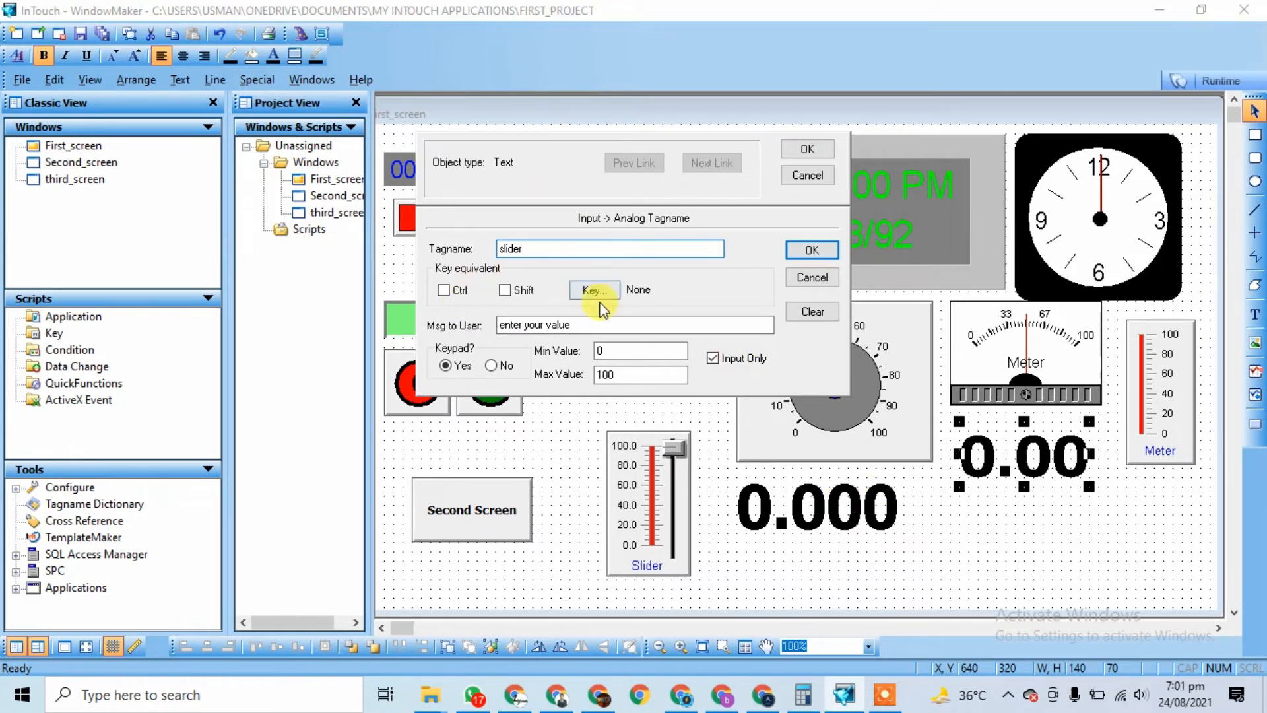
pyautogui.moveTo(499, 325); pyautogui.dragTo(593, 325)
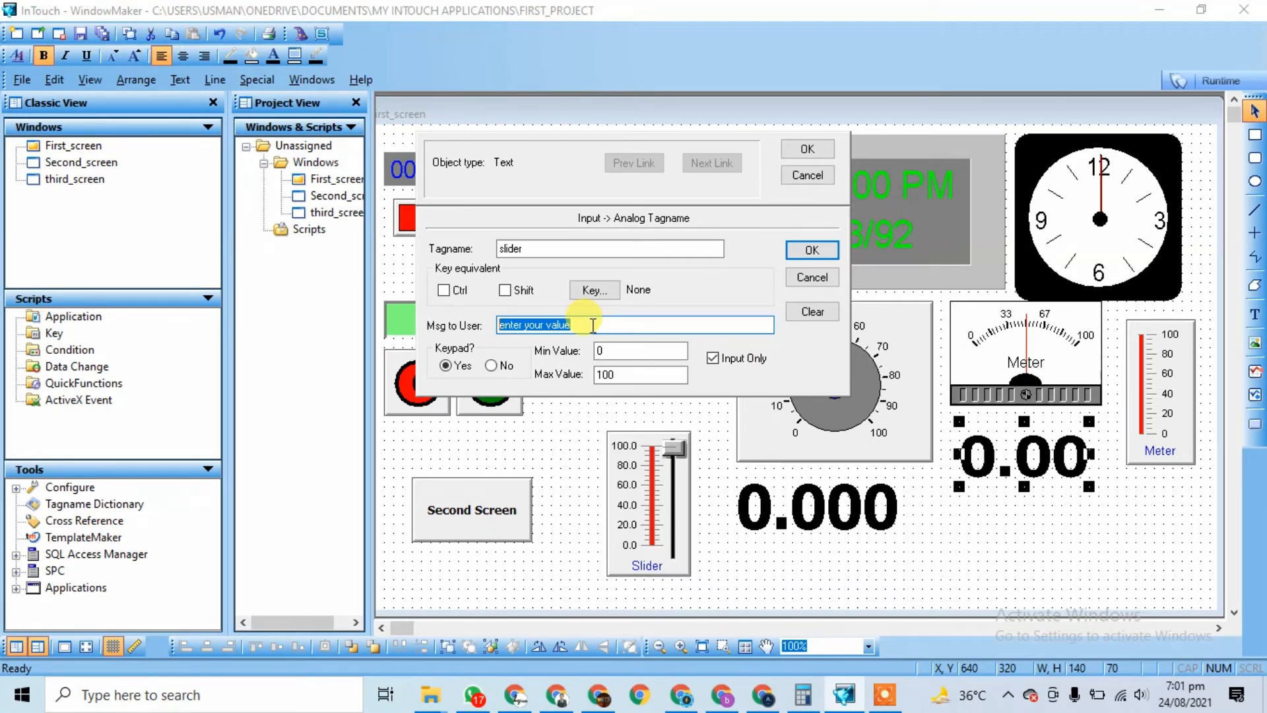
pyautogui.write('Ent')
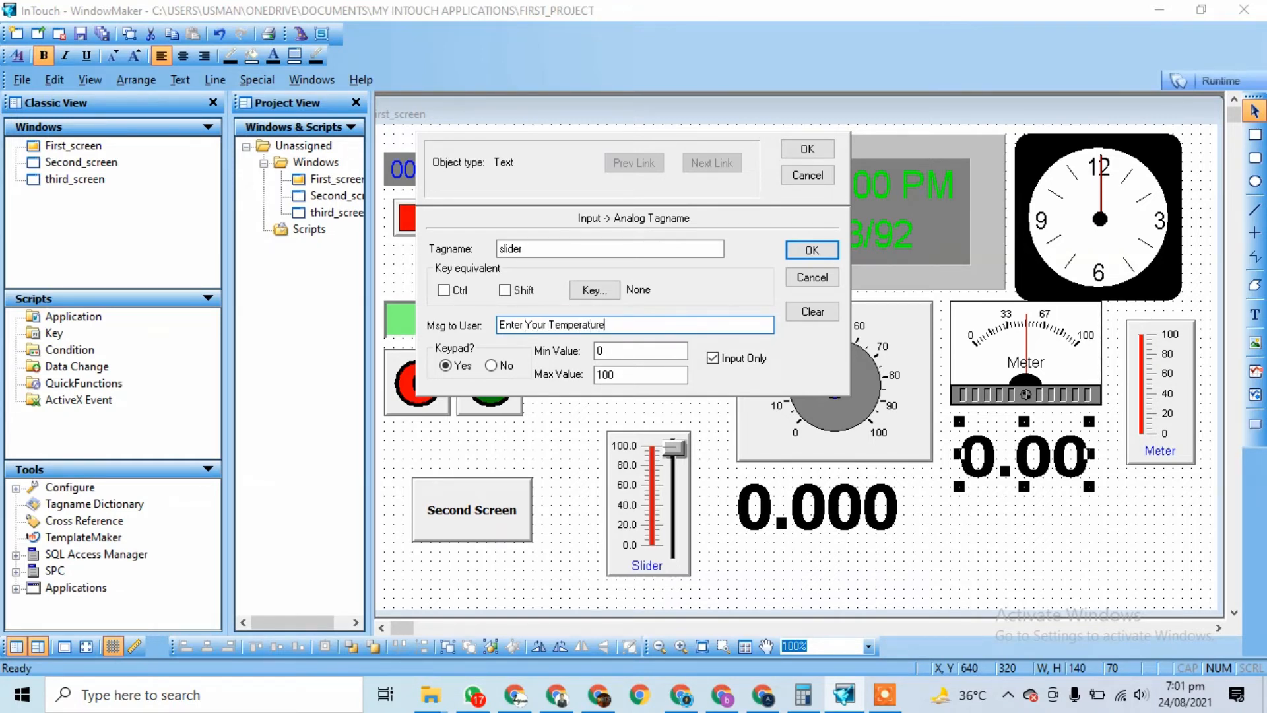
# Step: Set the input range to 0–100 with keypad on and Input Only unchecked, confirm, and start Runtime
pyautogui.click(626, 372)
pyautogui.click(635, 375)
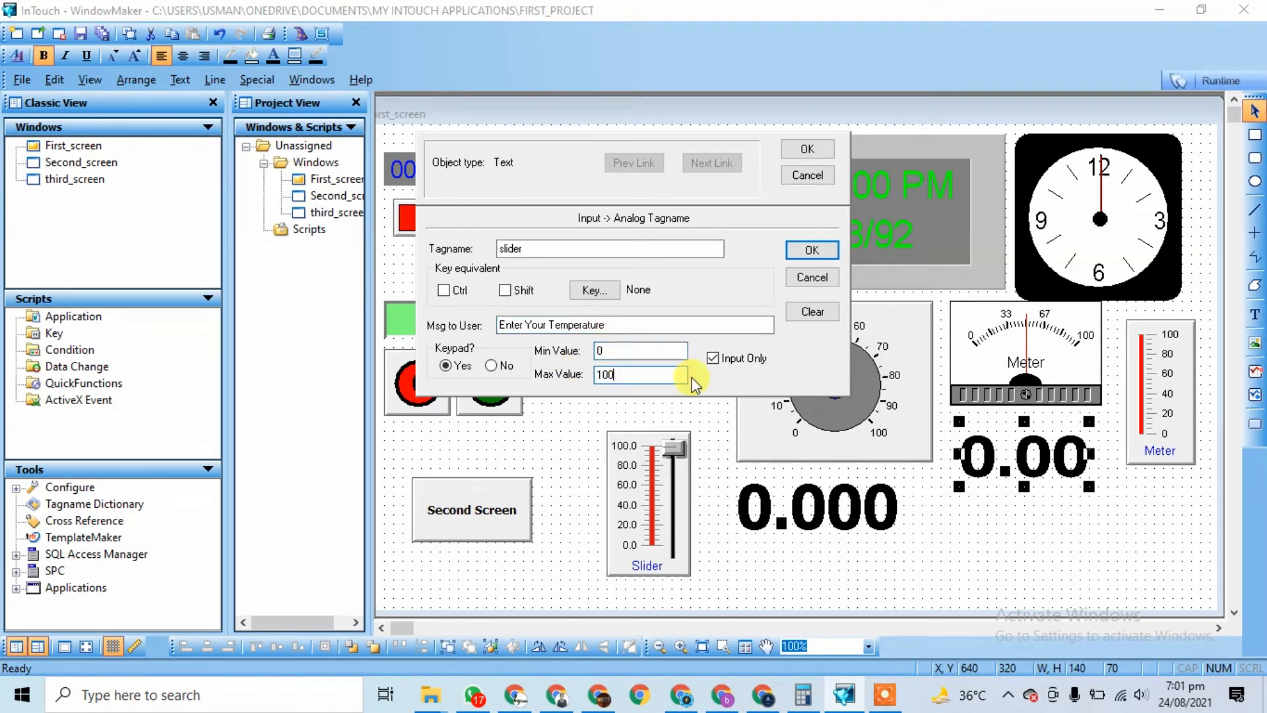
pyautogui.click(748, 370)
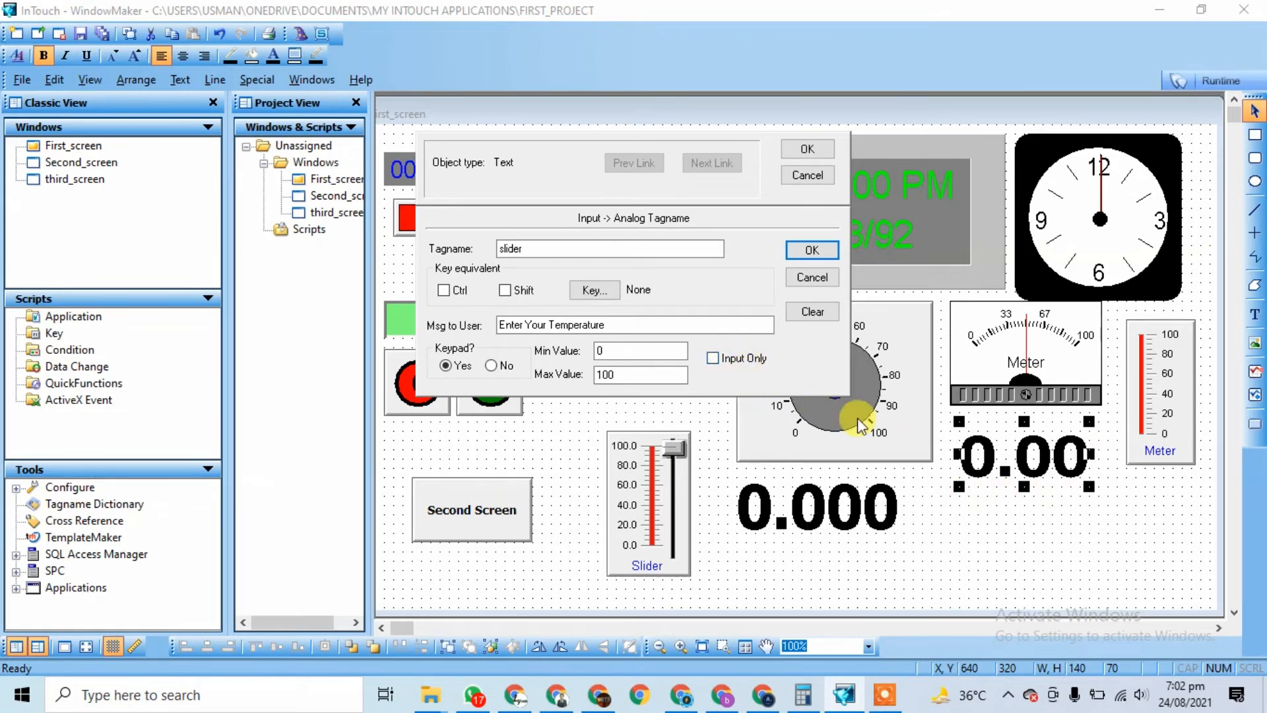
pyautogui.click(712, 360)
pyautogui.click(493, 367)
pyautogui.click(802, 252)
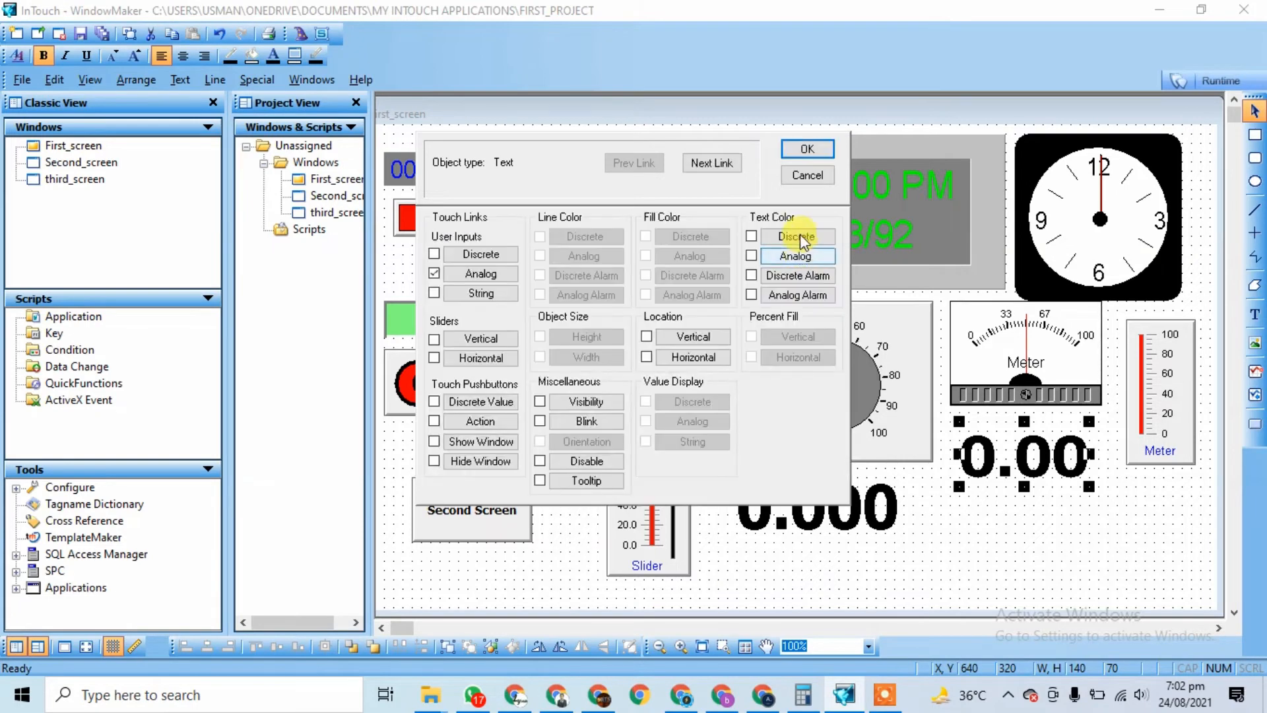
pyautogui.click(807, 148)
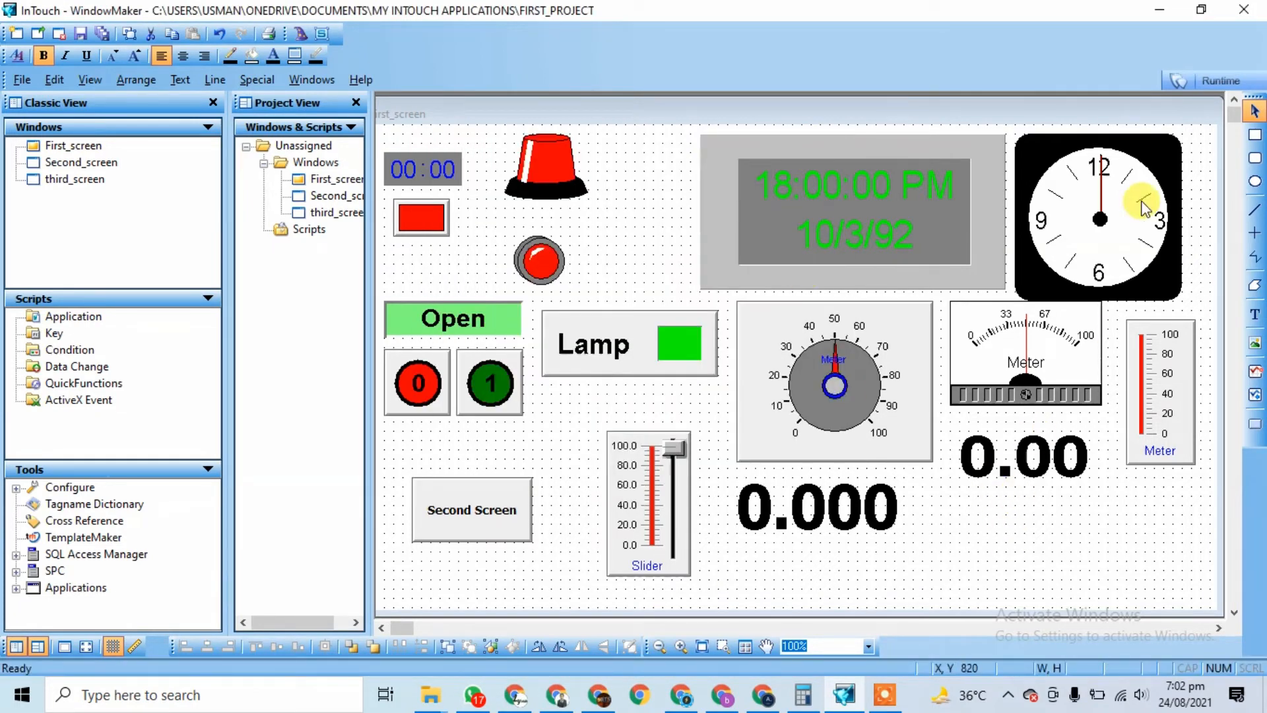
pyautogui.click(1218, 82)
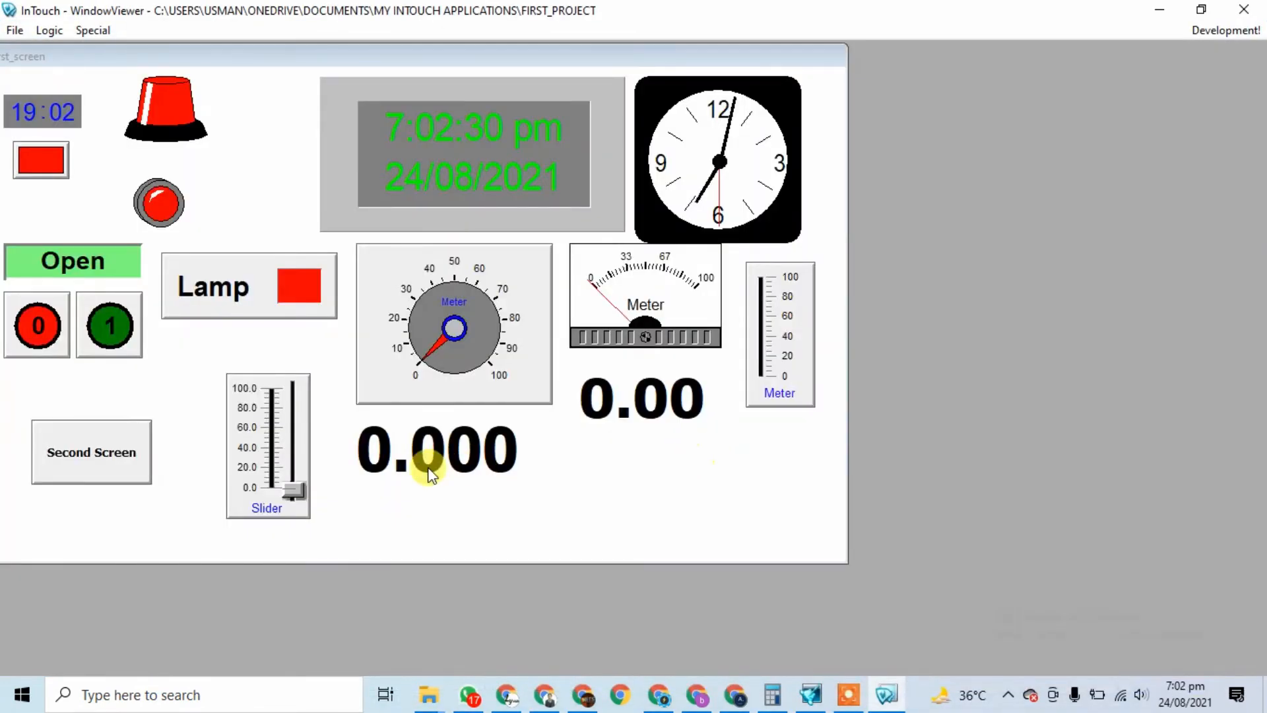
# Step: Raise the slider to test both displays, cancel a first value entry, and bring the runtime back
pyautogui.moveTo(293, 490); pyautogui.dragTo(326, 442)
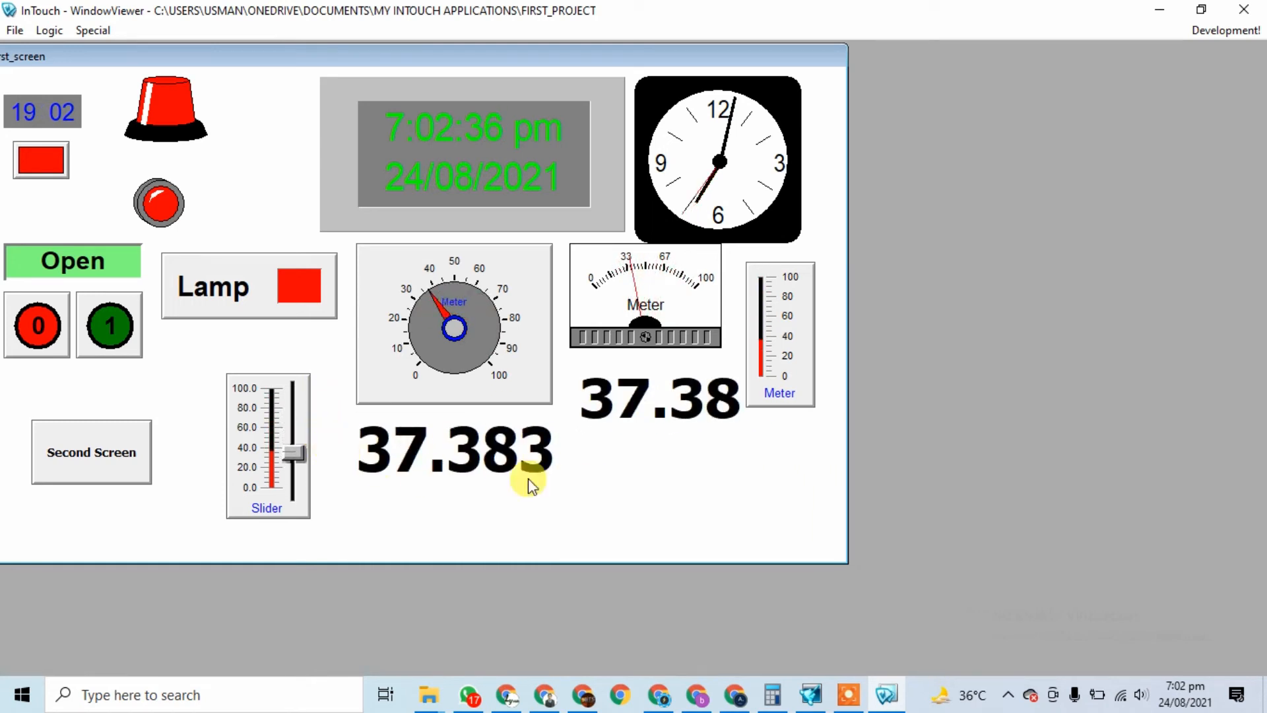
pyautogui.click(637, 413)
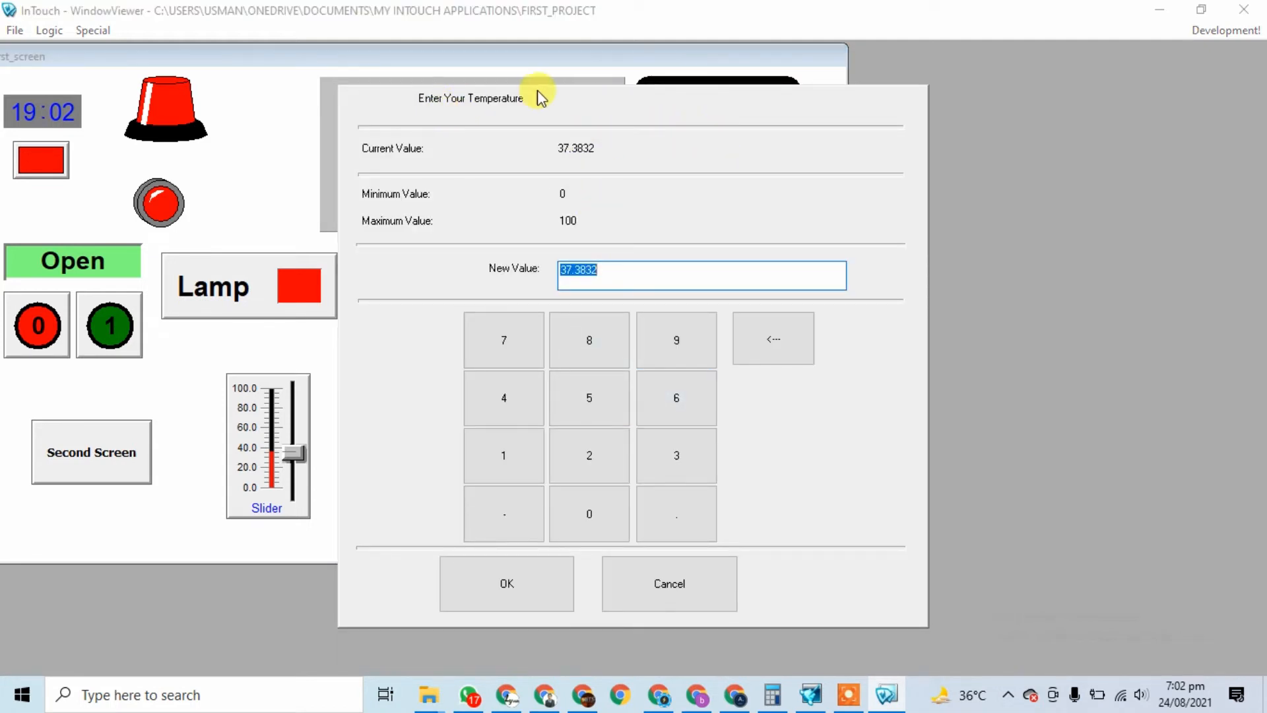
pyautogui.press('Escape')
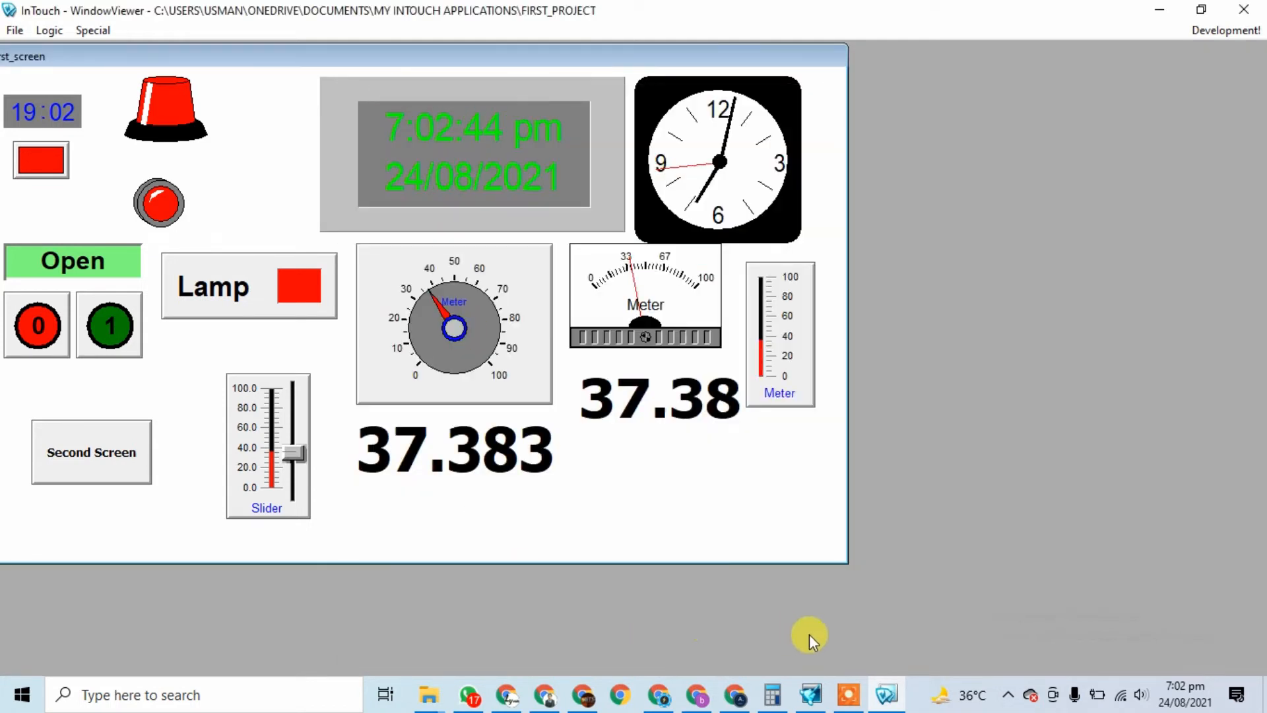
pyautogui.click(886, 695)
pyautogui.click(886, 694)
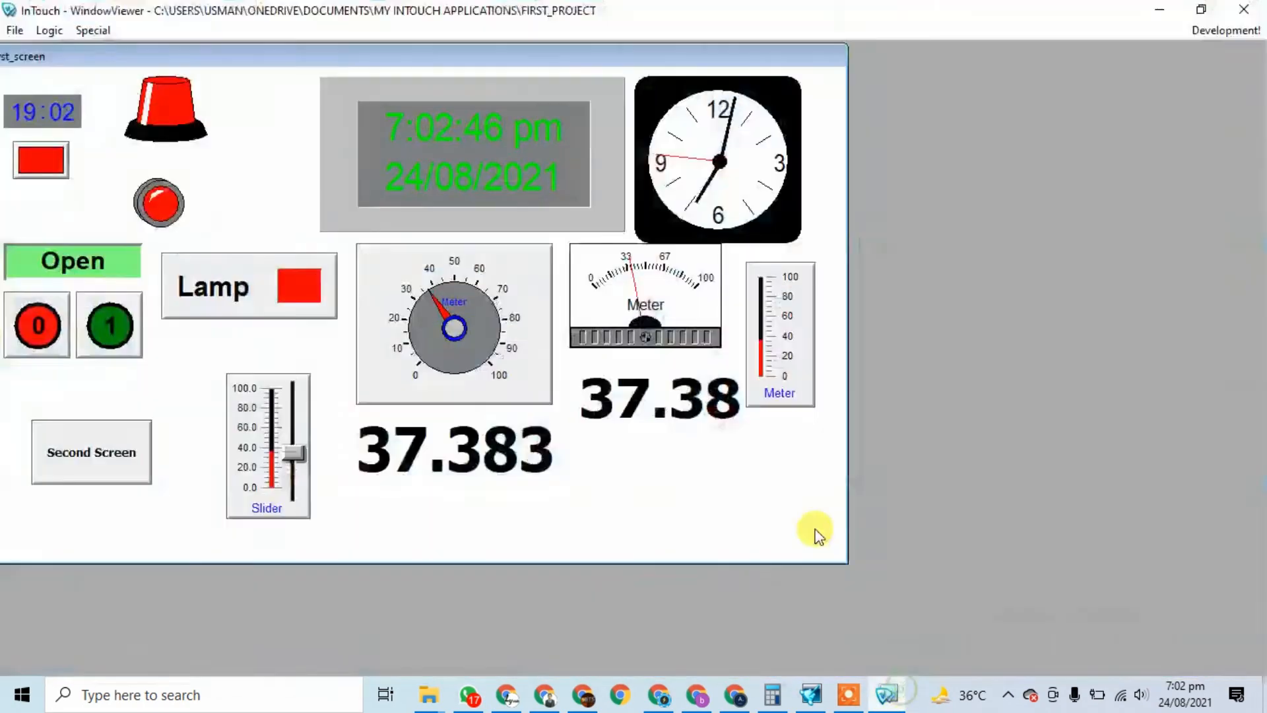
# Step: Enter a temperature of 20, then 52 on the keypad, and close WindowViewer
pyautogui.click(631, 414)
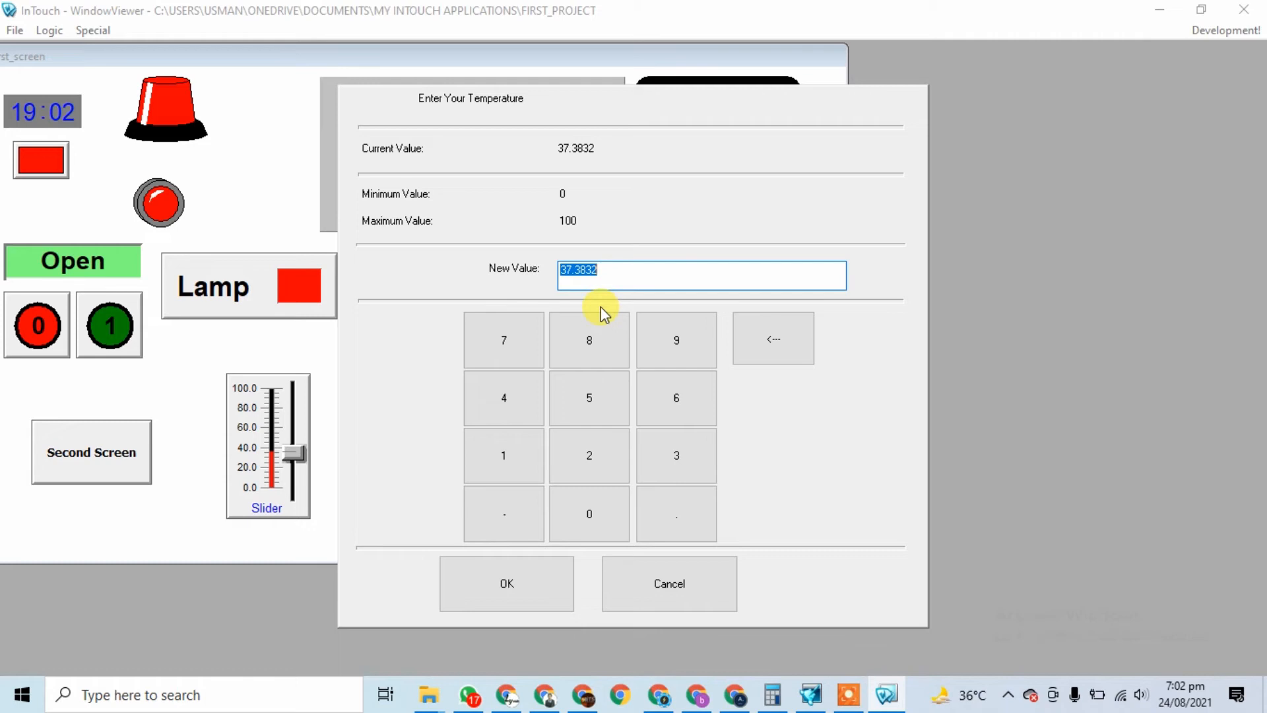
pyautogui.write('20')
pyautogui.press('Return')
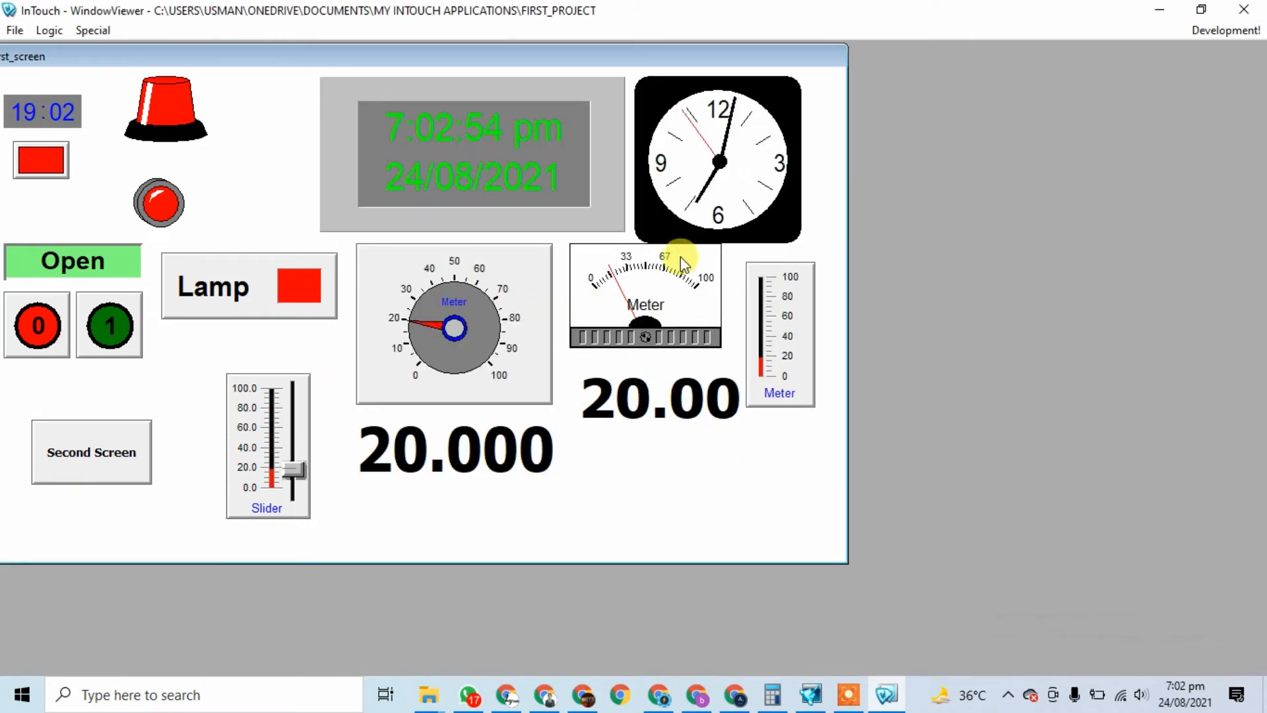
pyautogui.click(624, 395)
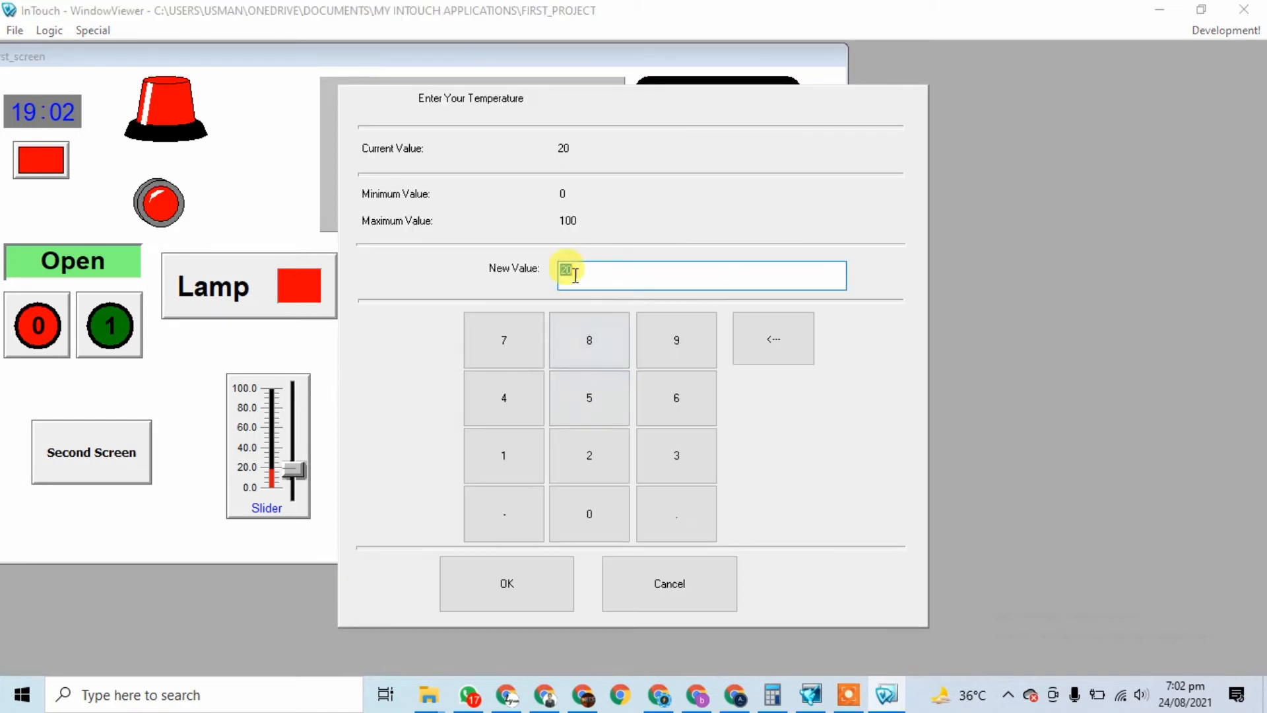
pyautogui.click(588, 396)
pyautogui.click(586, 453)
pyautogui.click(498, 589)
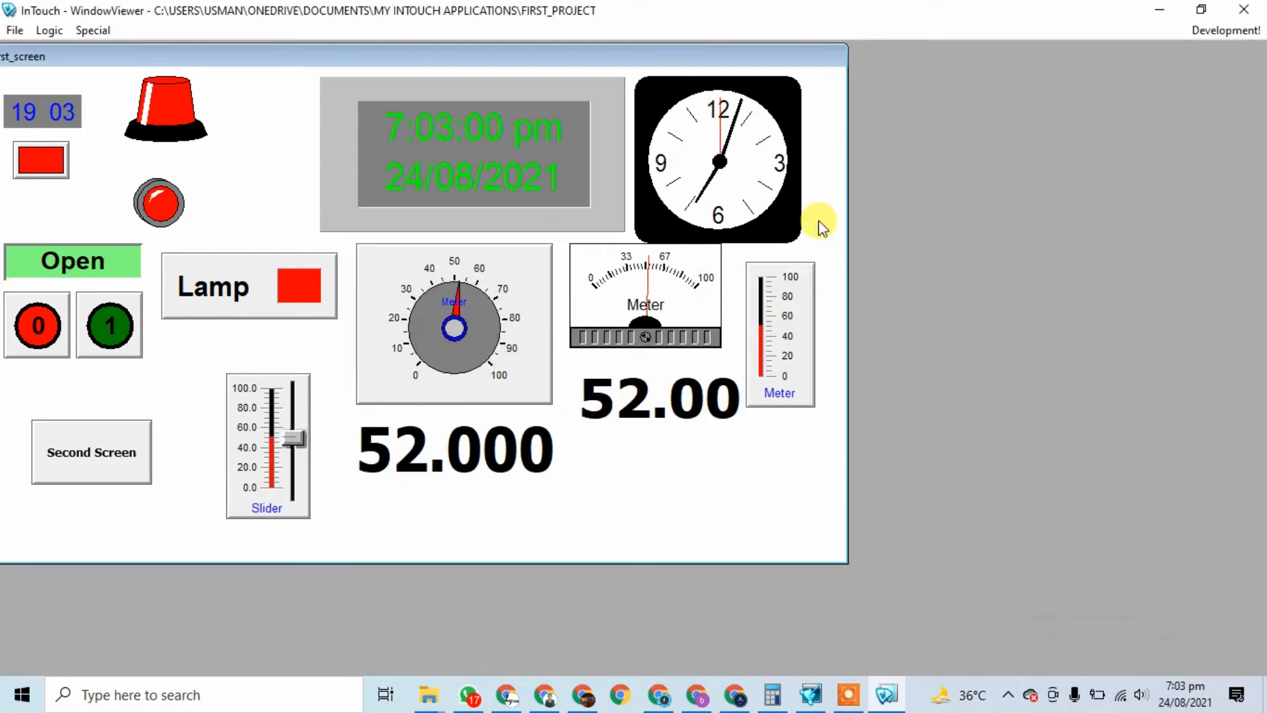
pyautogui.click(1260, 8)
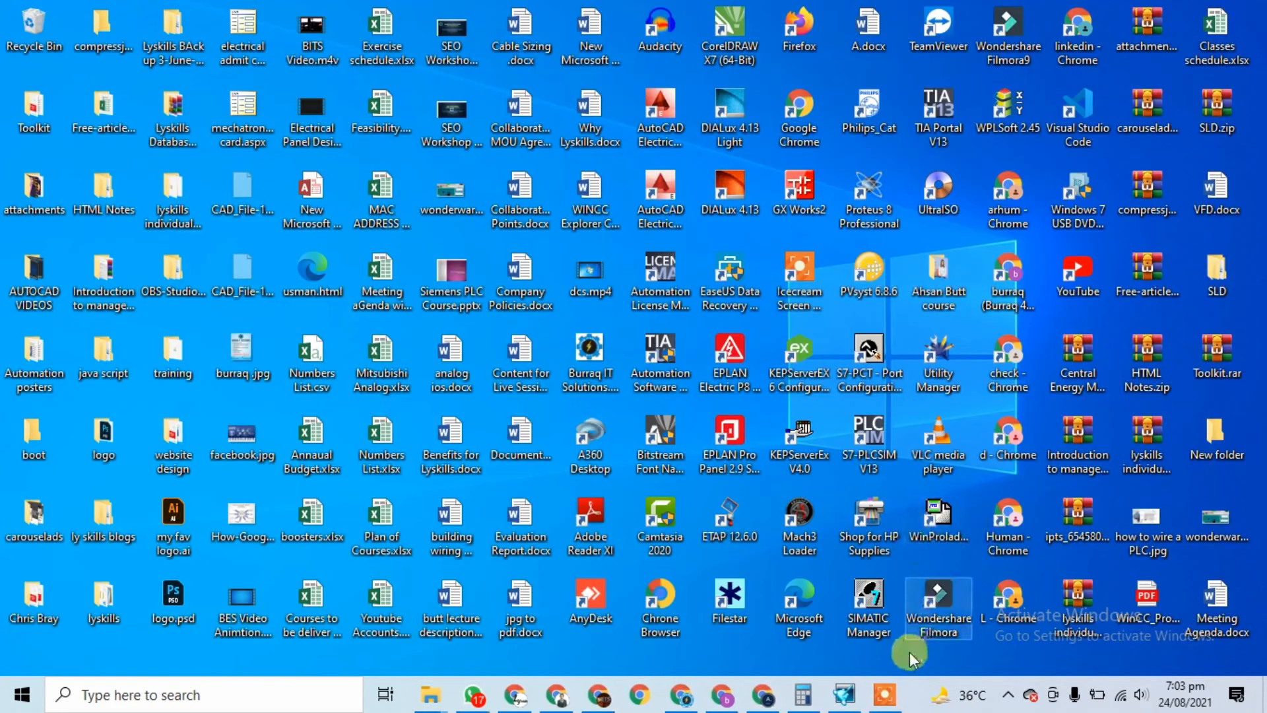
# Step: Reopen First_screen, make the 0.00 text's analog input on slider Input Only, and start Runtime
pyautogui.click(812, 695)
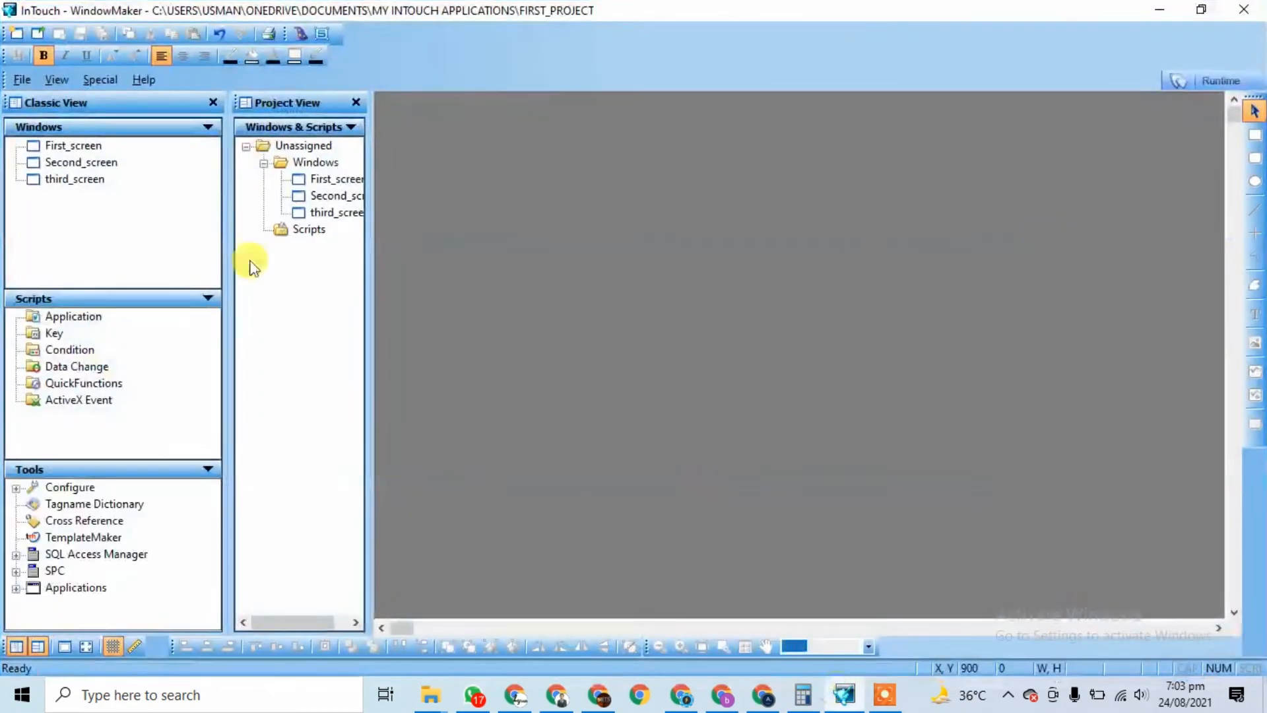
pyautogui.doubleClick(324, 179)
pyautogui.doubleClick(1016, 454)
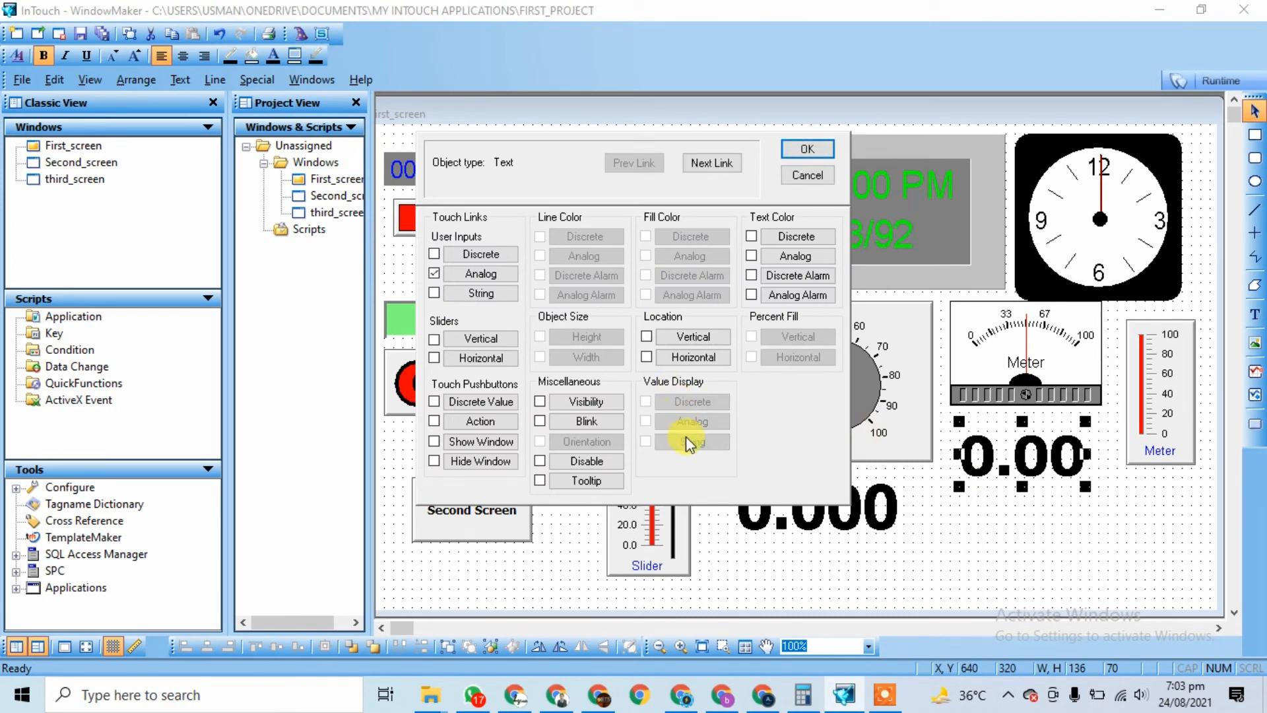
pyautogui.click(478, 275)
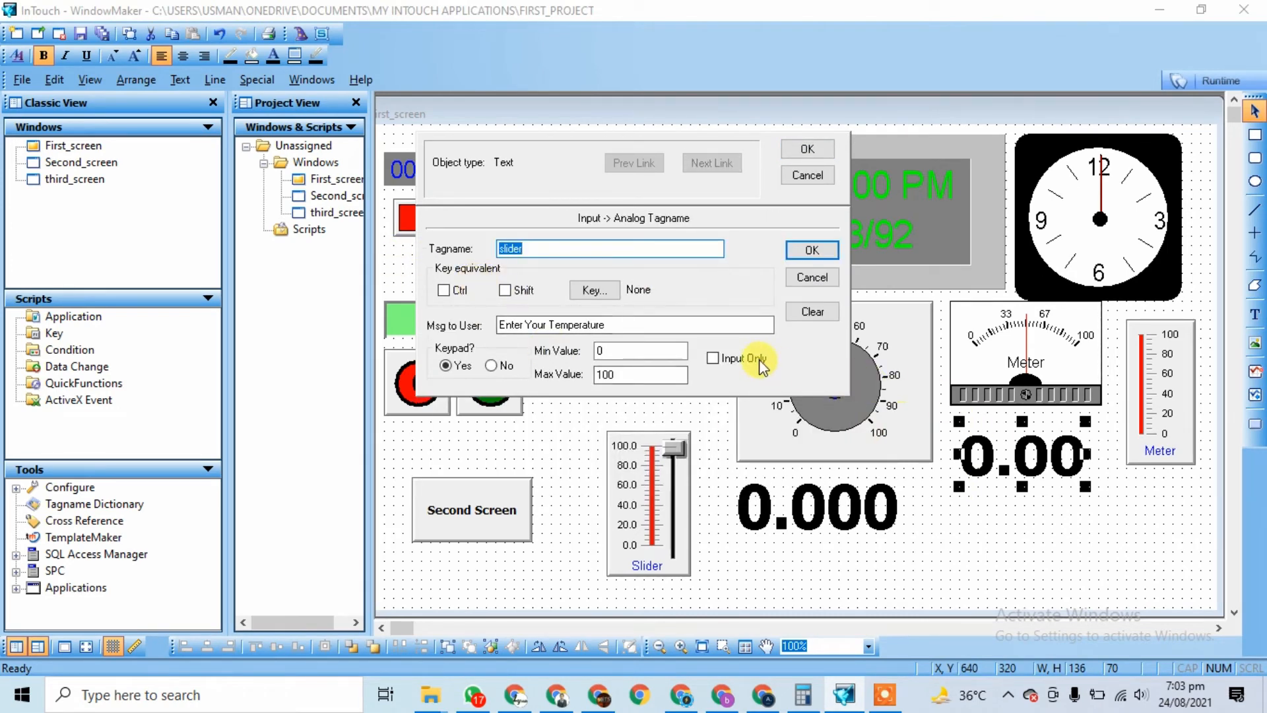
pyautogui.click(713, 359)
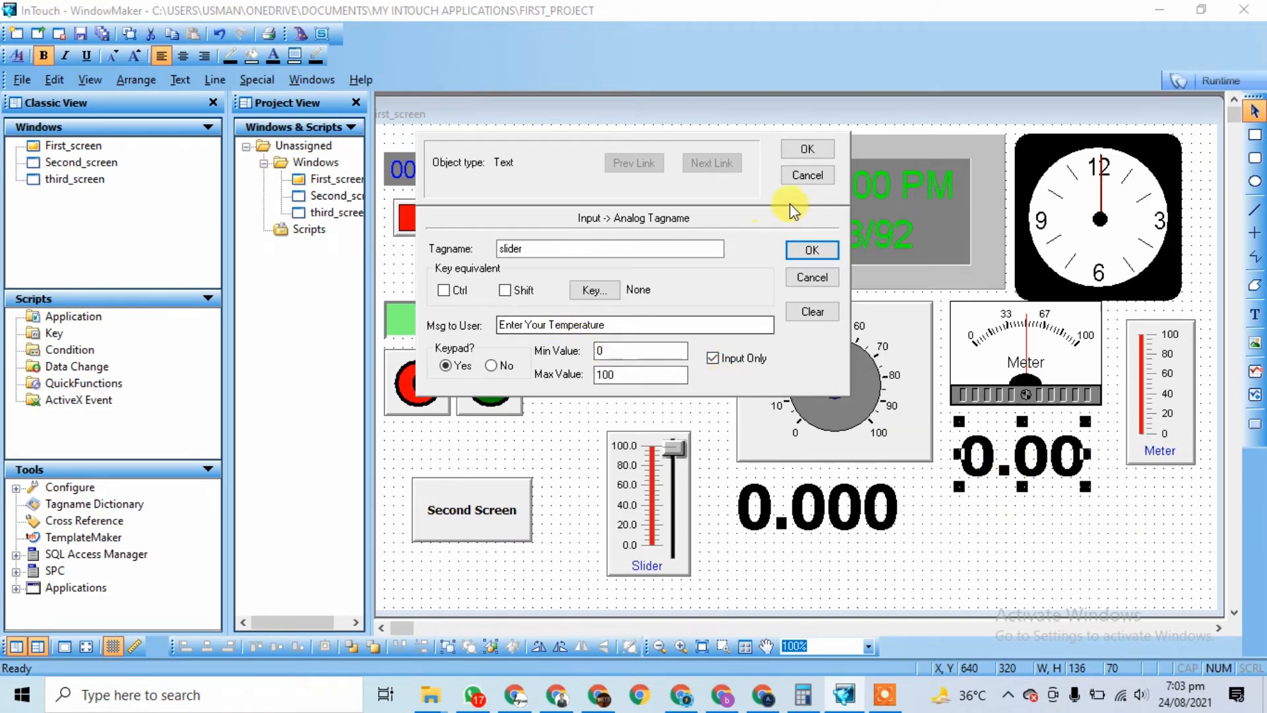
pyautogui.click(808, 150)
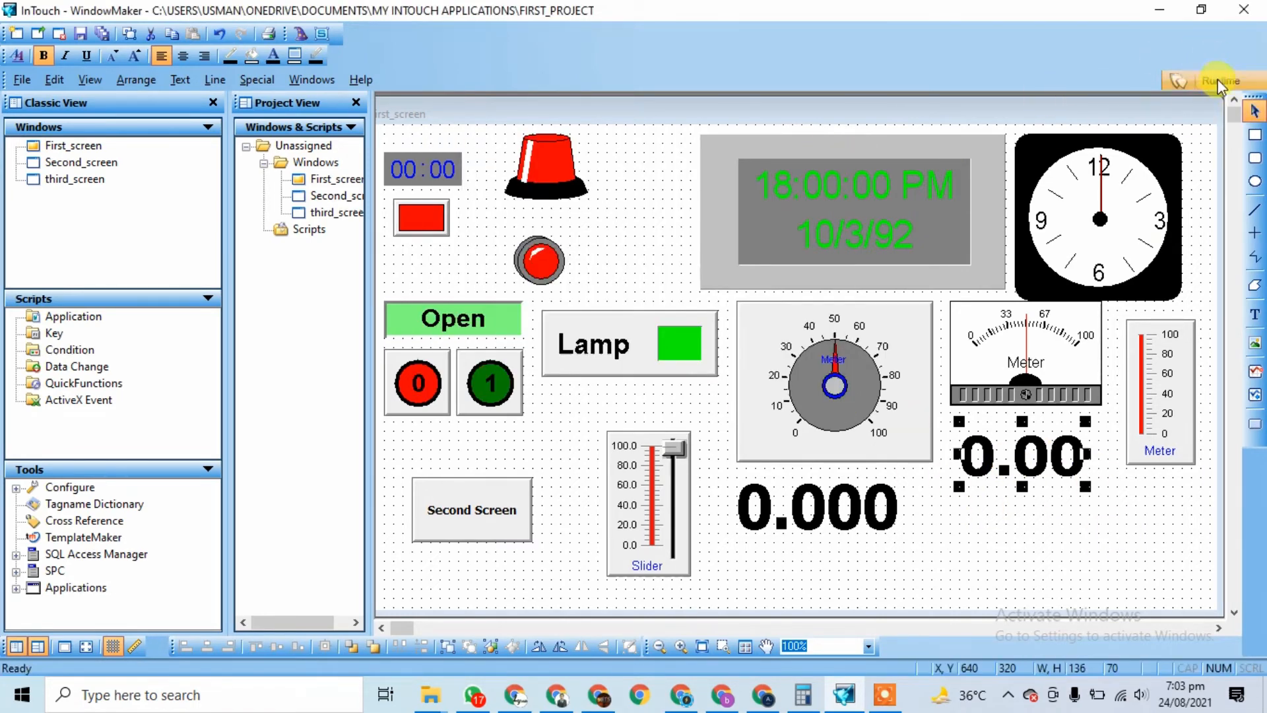
pyautogui.click(1221, 80)
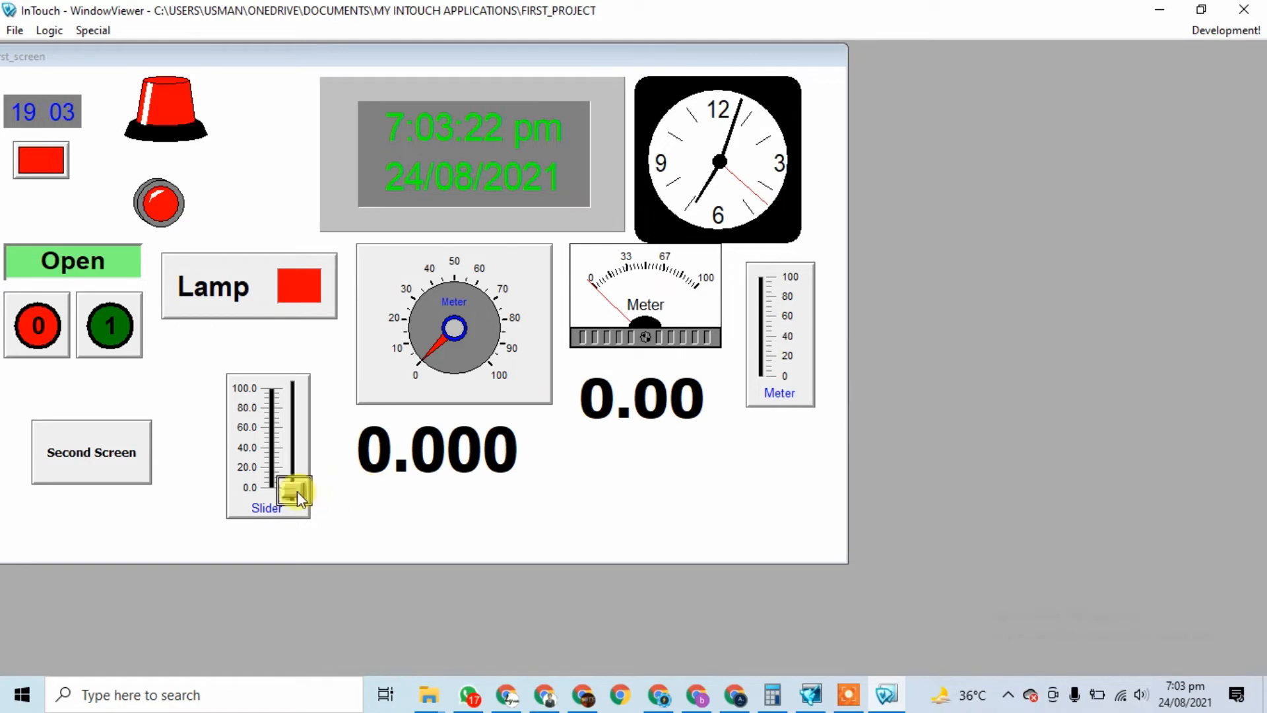
# Step: Raise the slider to about 48.6, enter a temperature of 30, and close WindowViewer
pyautogui.moveTo(294, 491); pyautogui.dragTo(291, 432)
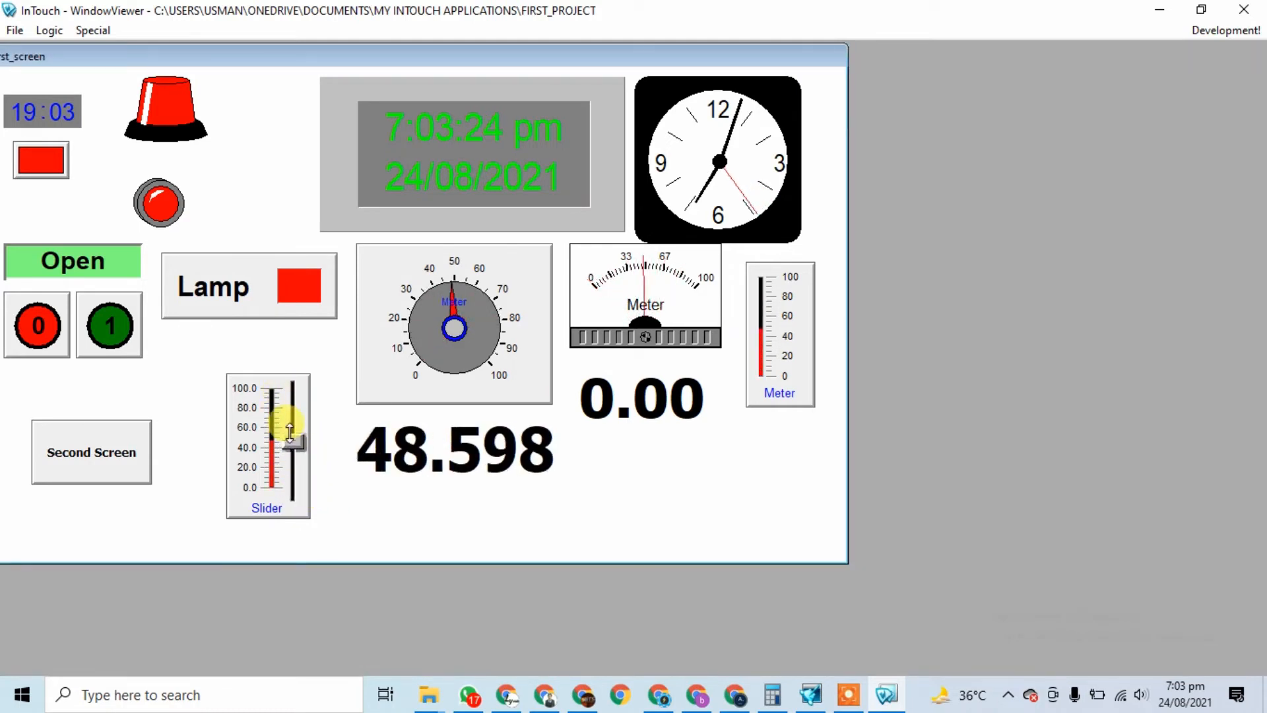
pyautogui.click(651, 416)
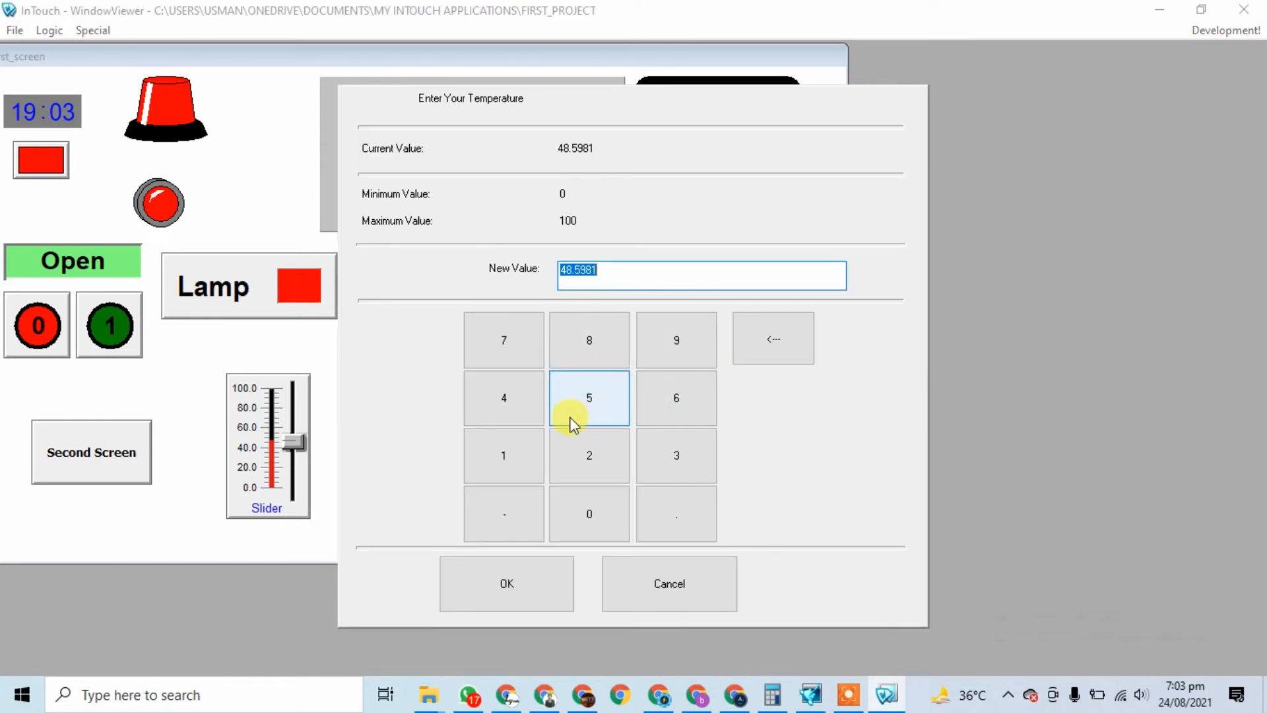
pyautogui.write('30')
pyautogui.press('Return')
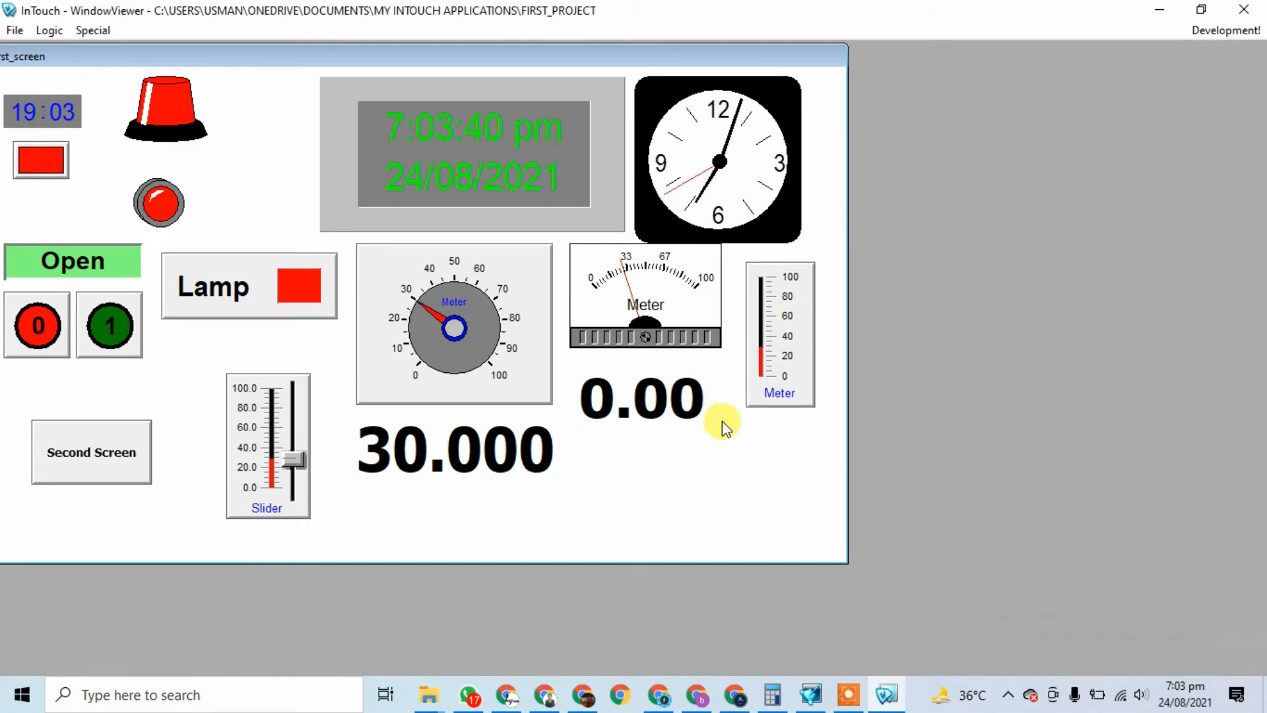
pyautogui.click(1244, 10)
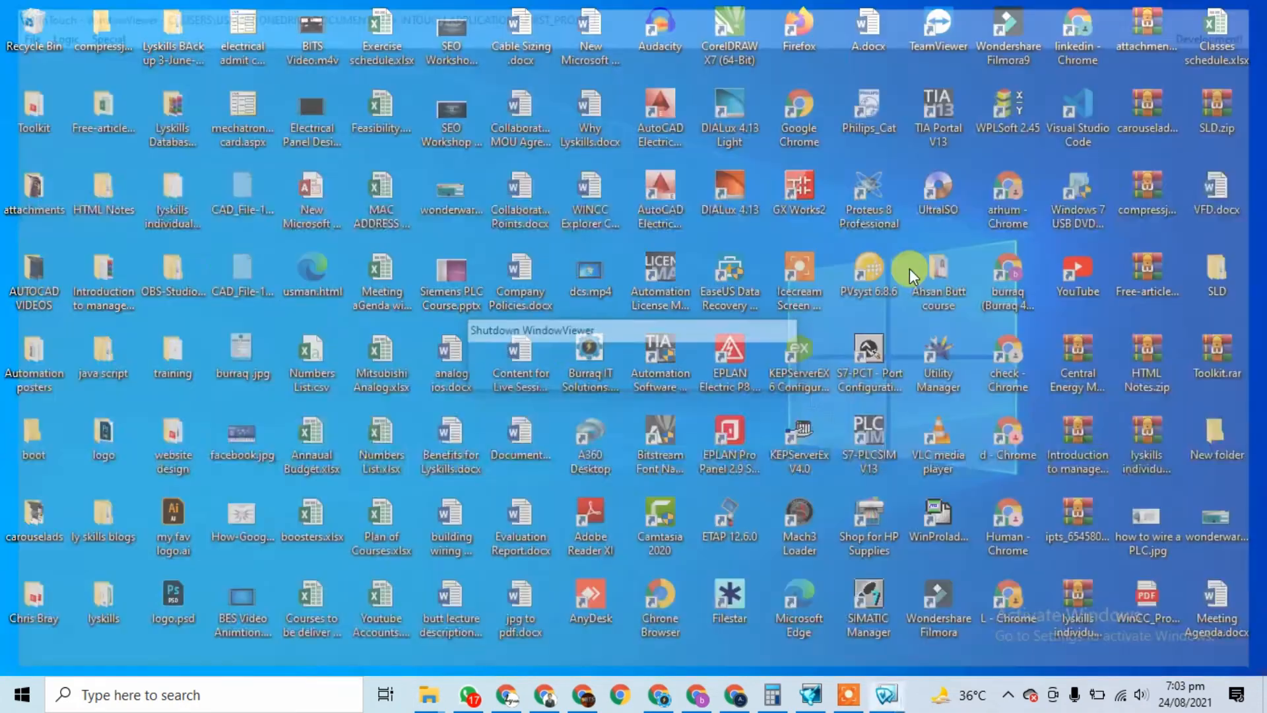
# Step: Reopen First_screen in WindowMaker and review the 0.00 display's animation links without changes
pyautogui.click(844, 694)
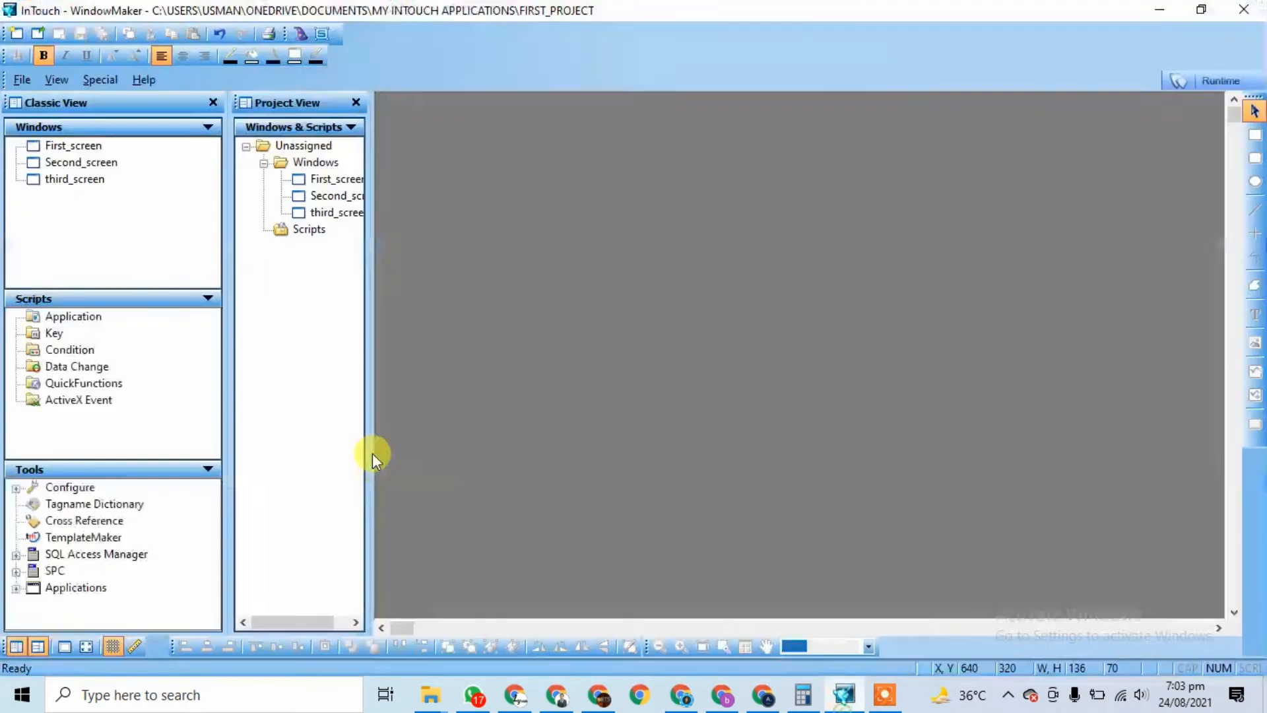
pyautogui.doubleClick(317, 180)
pyautogui.doubleClick(1000, 465)
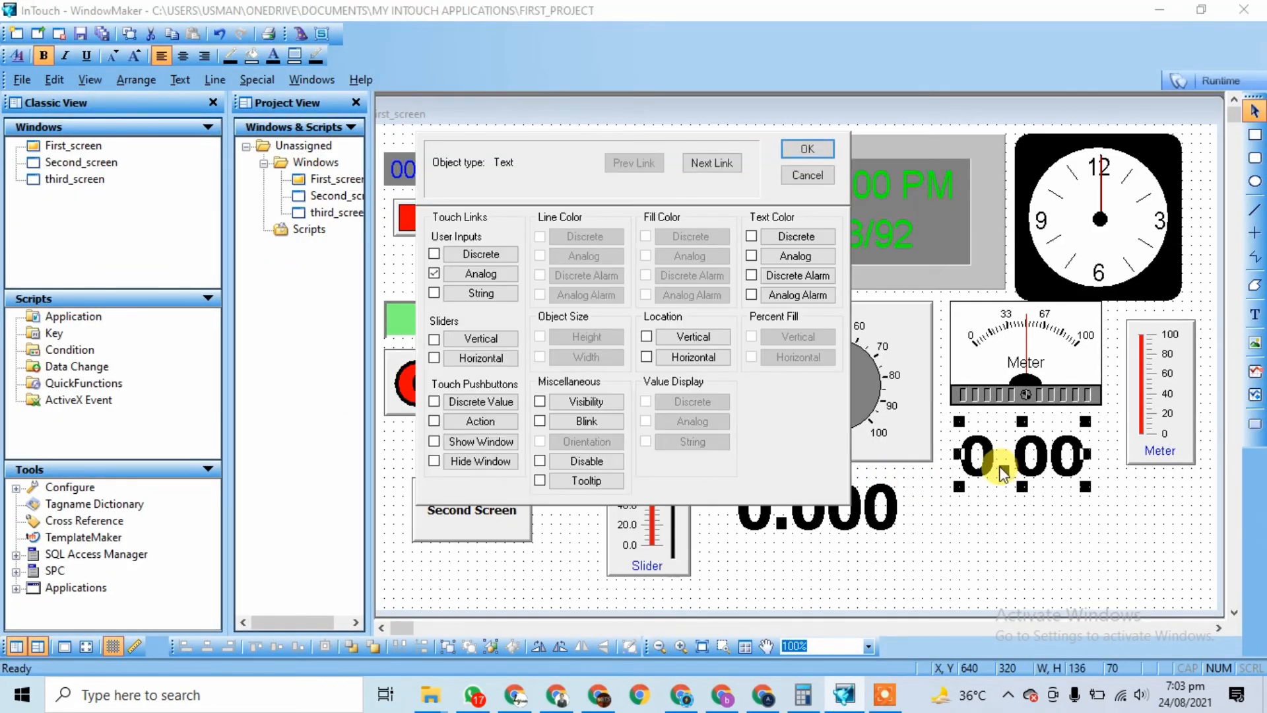
pyautogui.click(796, 151)
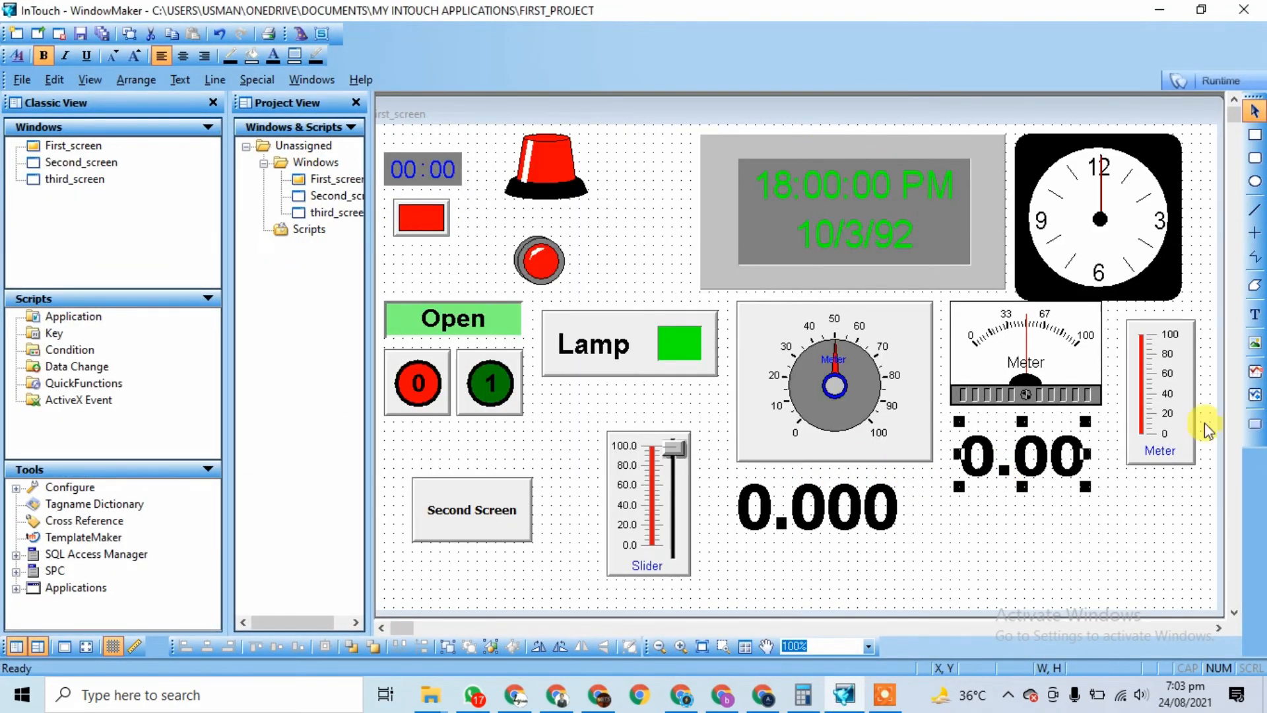
# Step: Replace the 0.00 text string with 'Click to Enter Temperature'
pyautogui.rightClick(1021, 437)
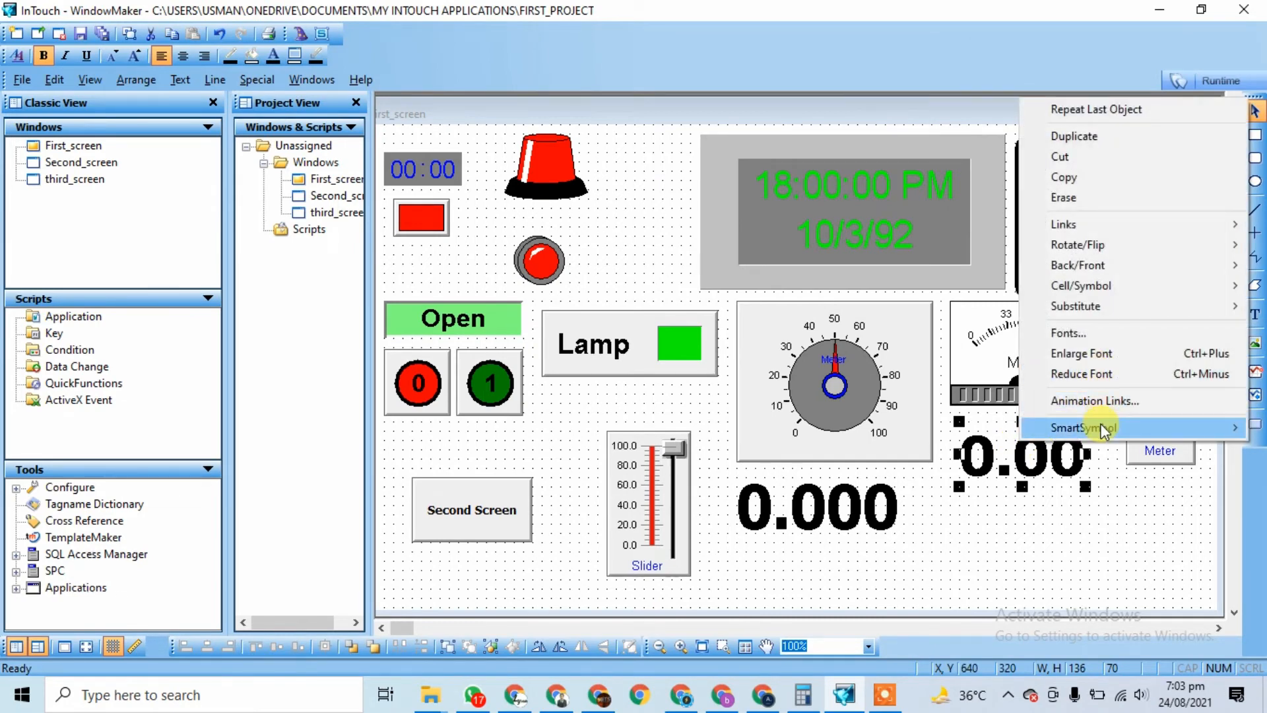
pyautogui.moveTo(1104, 308)
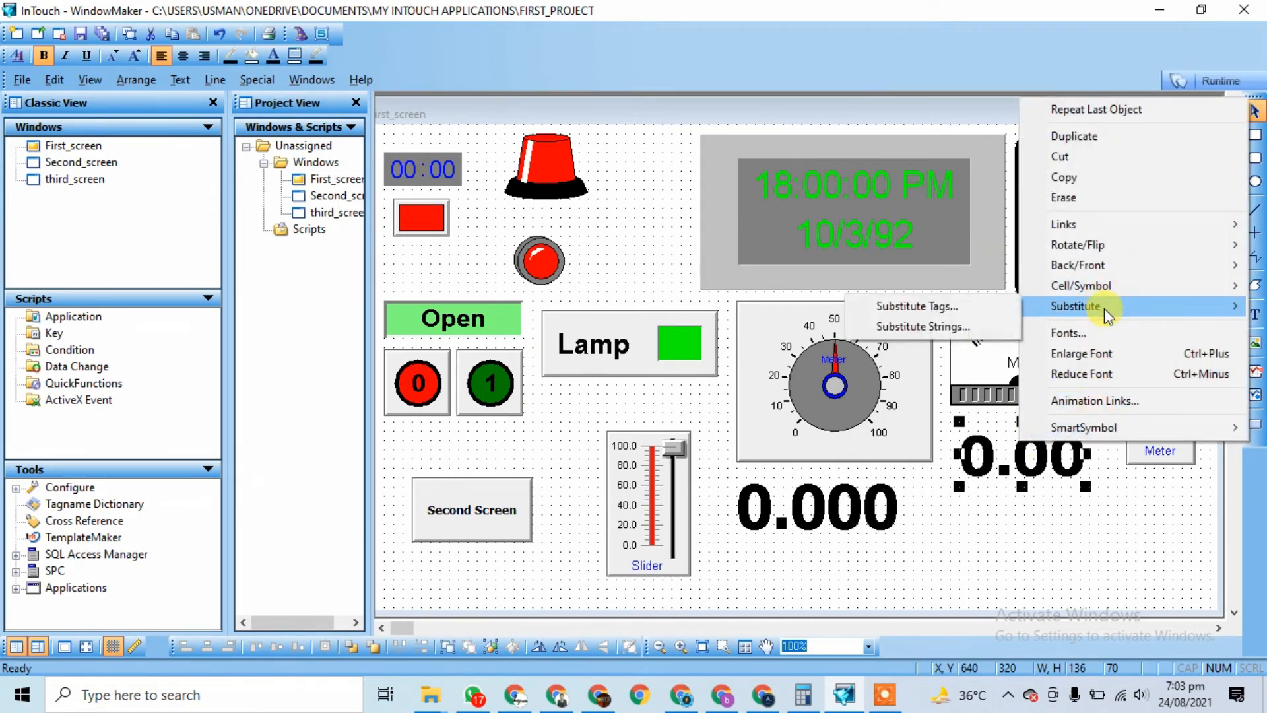
pyautogui.click(968, 327)
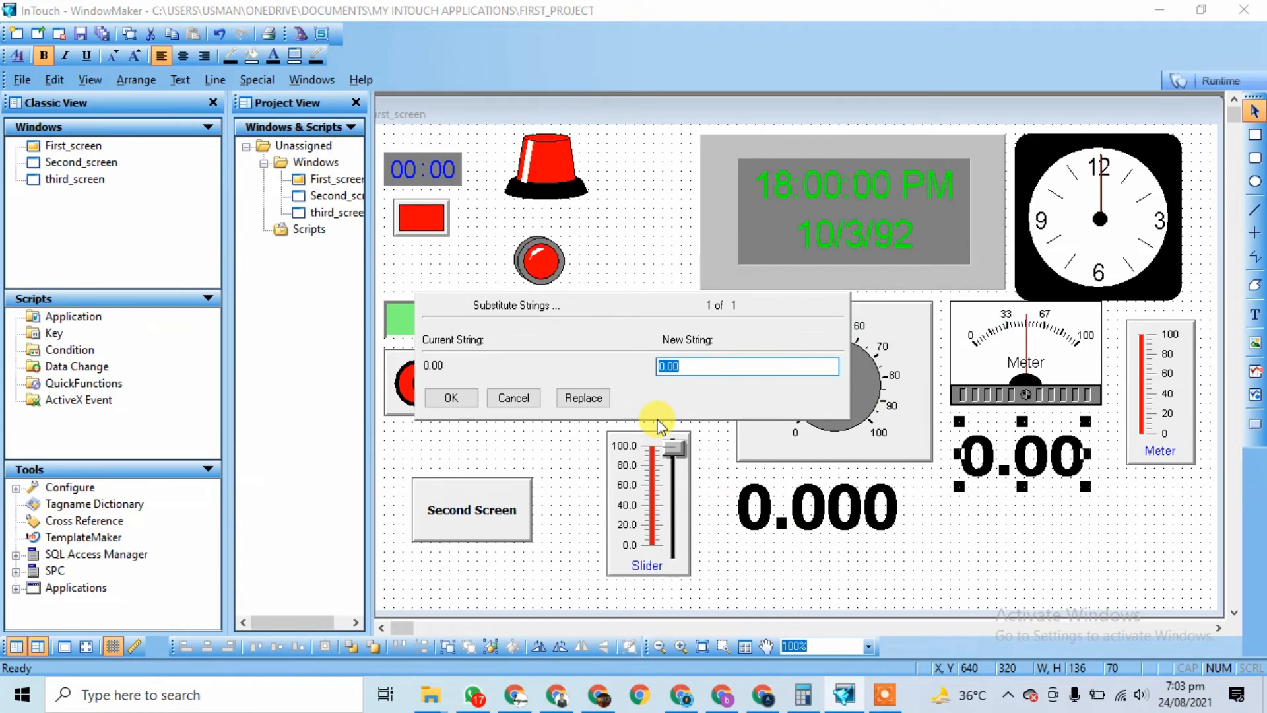
pyautogui.write('Enter Temperarure')
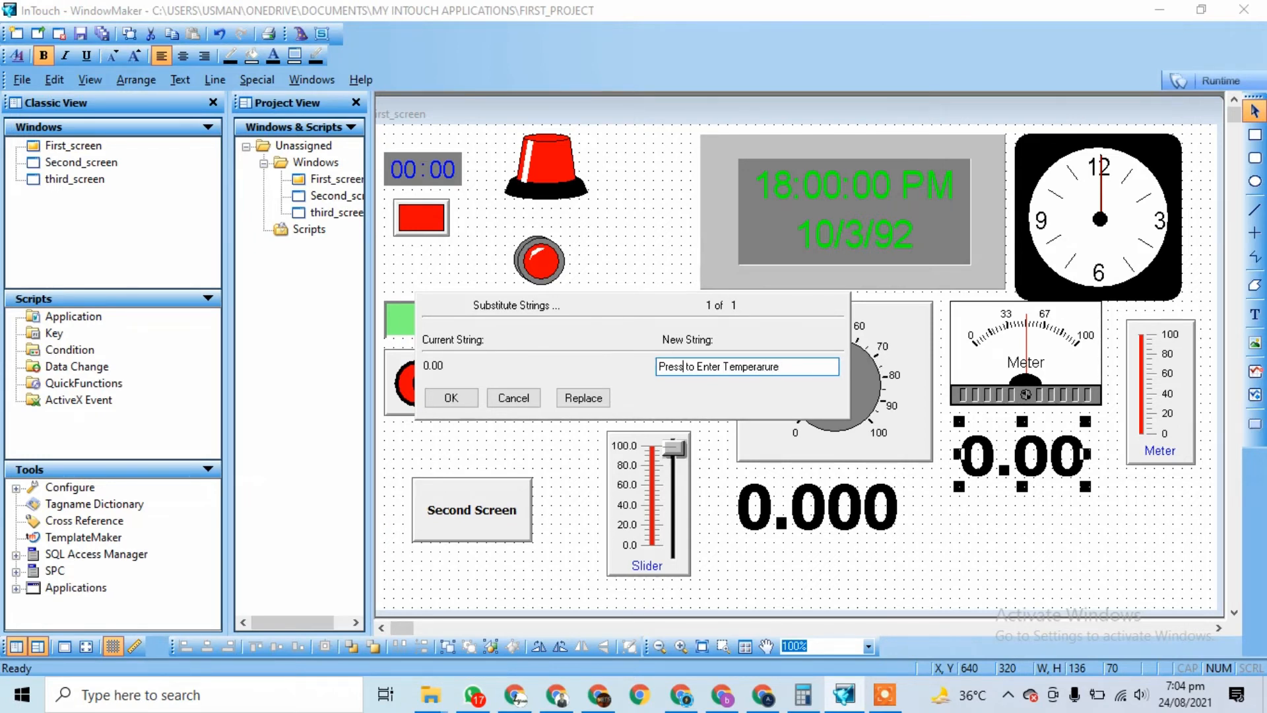
pyautogui.press('BackSpace')
pyautogui.press('BackSpace')
pyautogui.press('BackSpace')
pyautogui.press('BackSpace')
pyautogui.press('BackSpace')
pyautogui.press('BackSpace')
pyautogui.write('Click')
pyautogui.press('BackSpace')
pyautogui.click(451, 397)
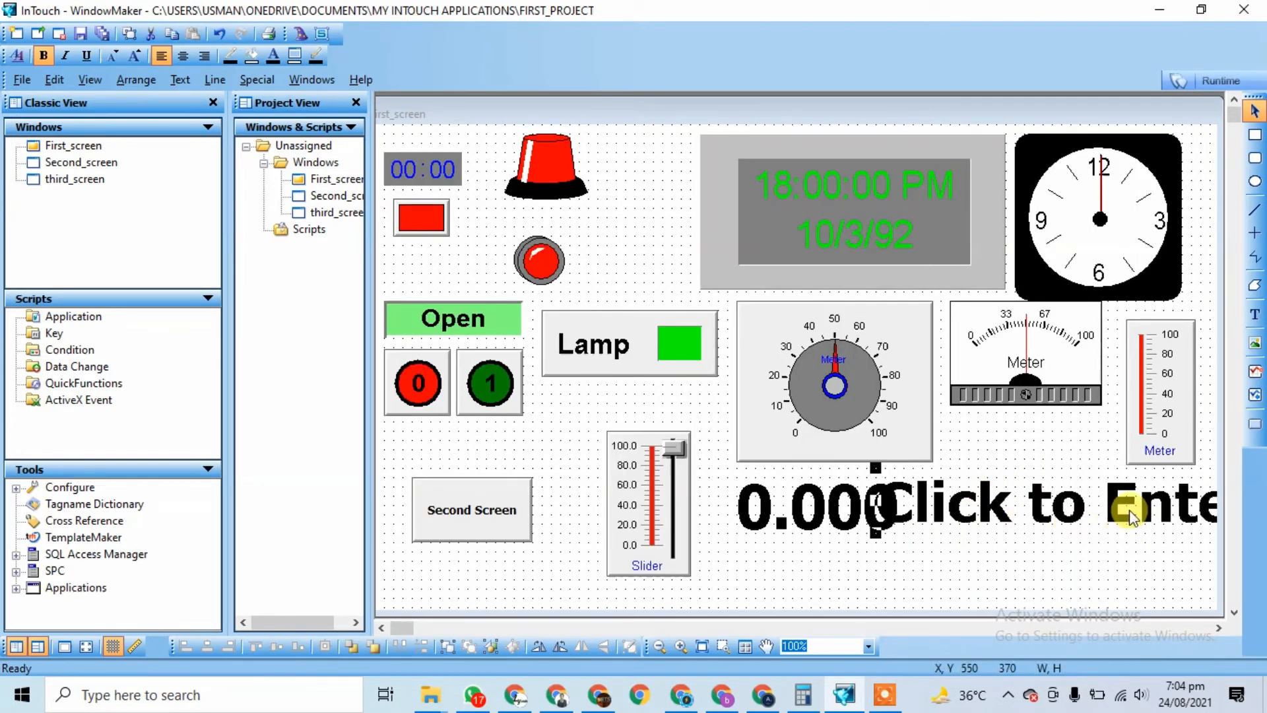
# Step: Resize the label and place it to the right of the 0.000 display, stretched taller
pyautogui.moveTo(1131, 509); pyautogui.dragTo(1030, 511)
pyautogui.moveTo(1190, 490); pyautogui.dragTo(1078, 507)
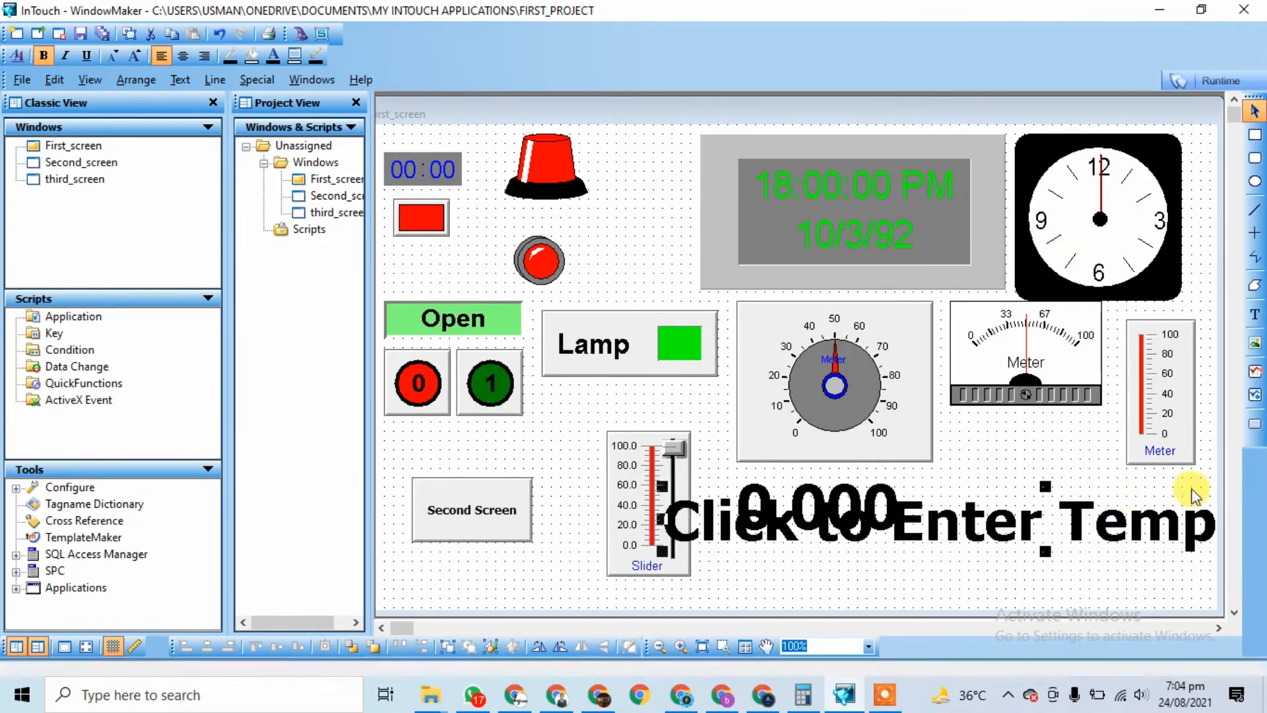
pyautogui.moveTo(1185, 515); pyautogui.dragTo(1061, 525)
pyautogui.moveTo(1208, 498); pyautogui.dragTo(704, 511)
pyautogui.moveTo(542, 543); pyautogui.dragTo(1033, 504)
pyautogui.click(1038, 552)
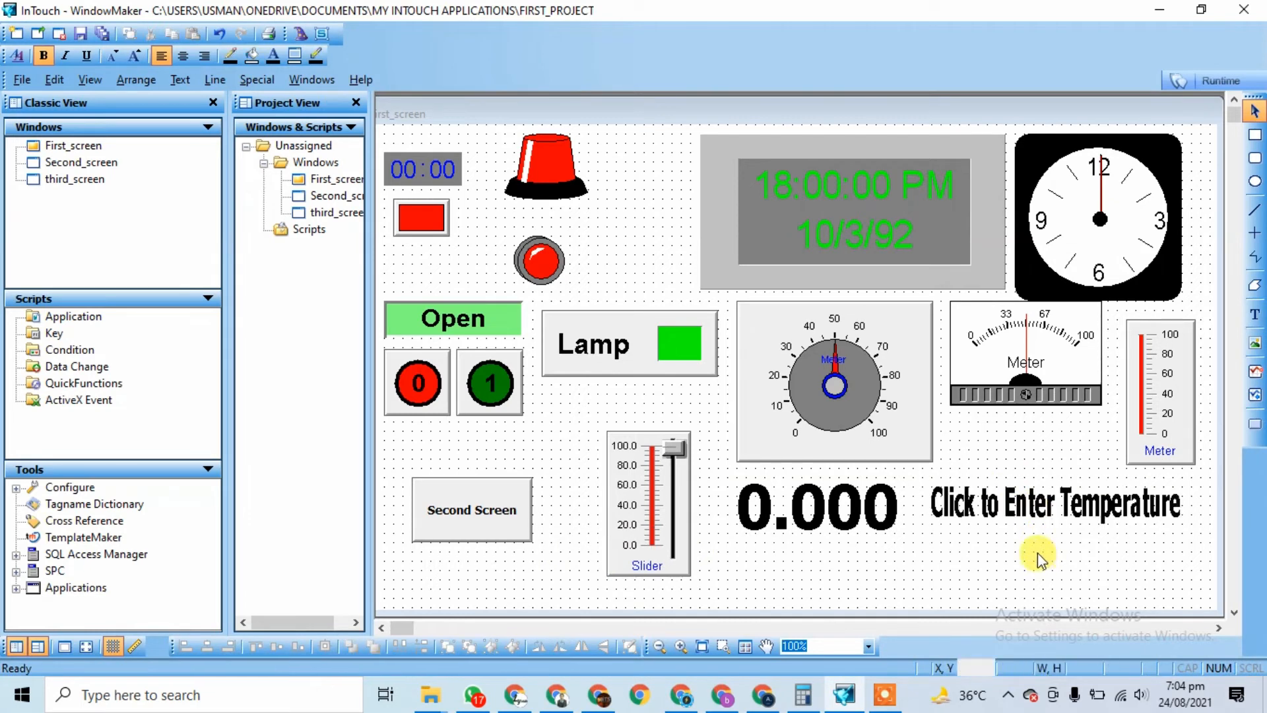
pyautogui.click(1010, 513)
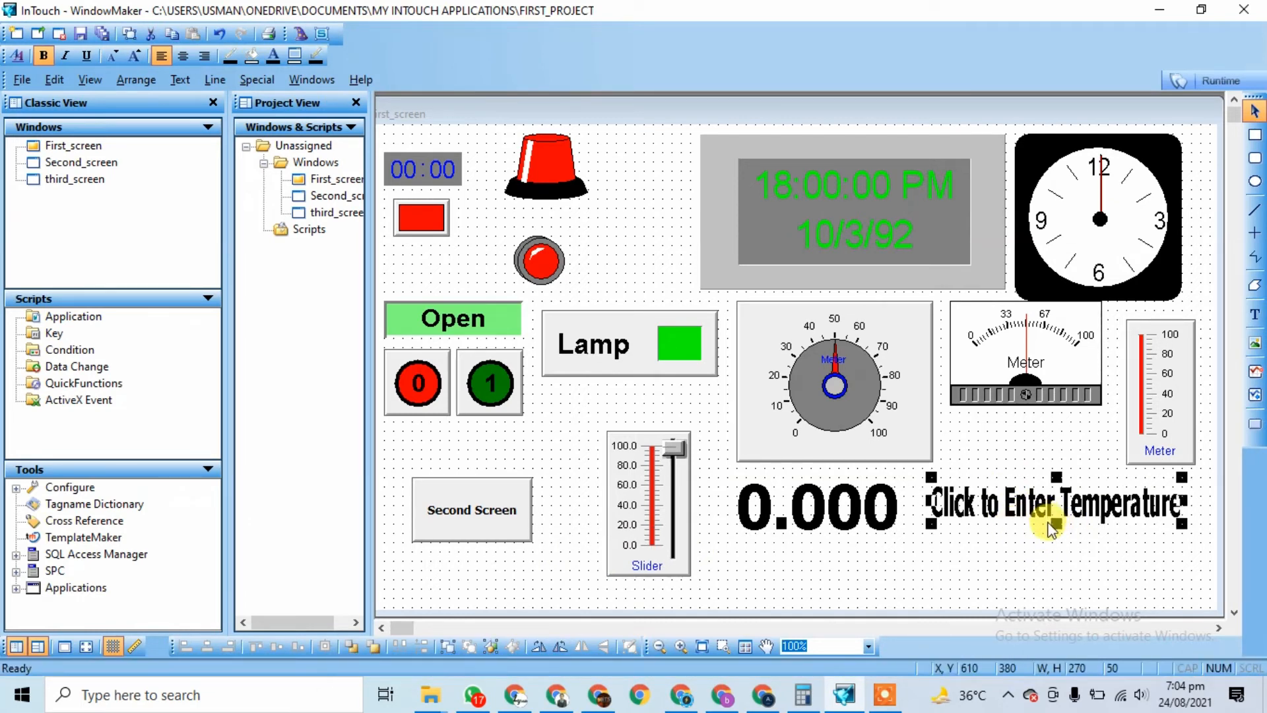
pyautogui.moveTo(1057, 524); pyautogui.dragTo(1058, 547)
pyautogui.click(1060, 573)
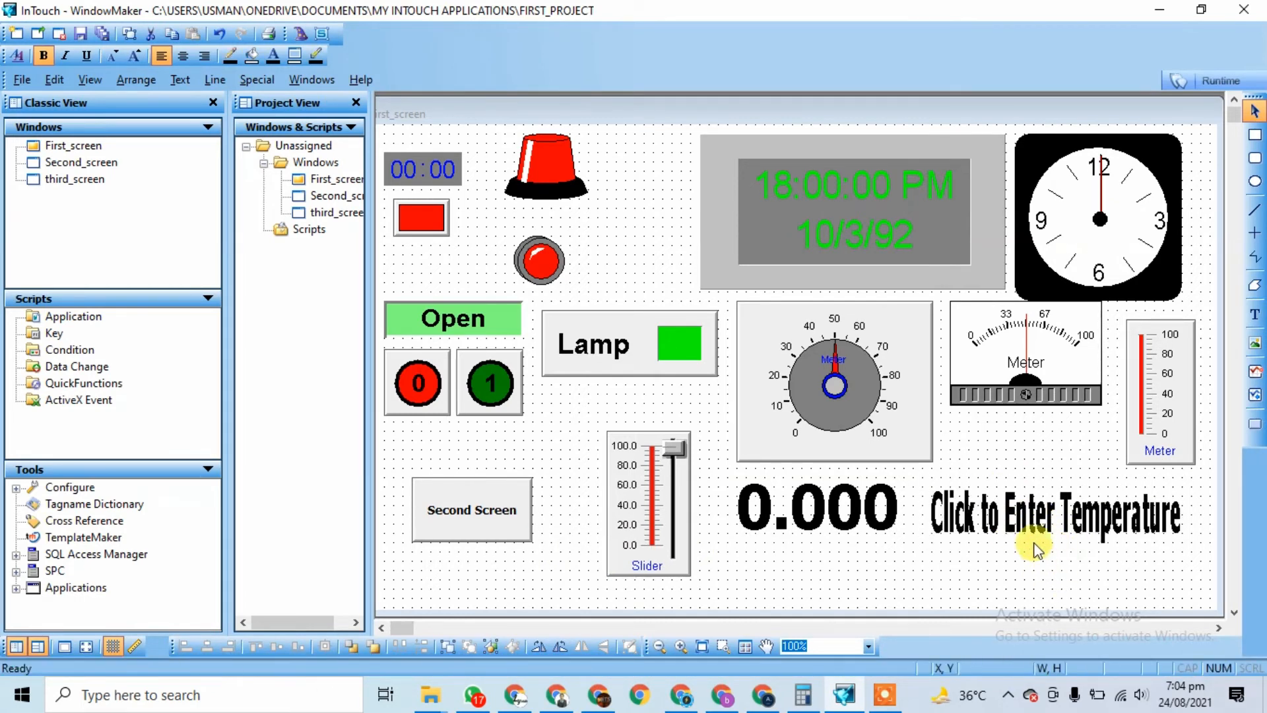
pyautogui.click(1040, 536)
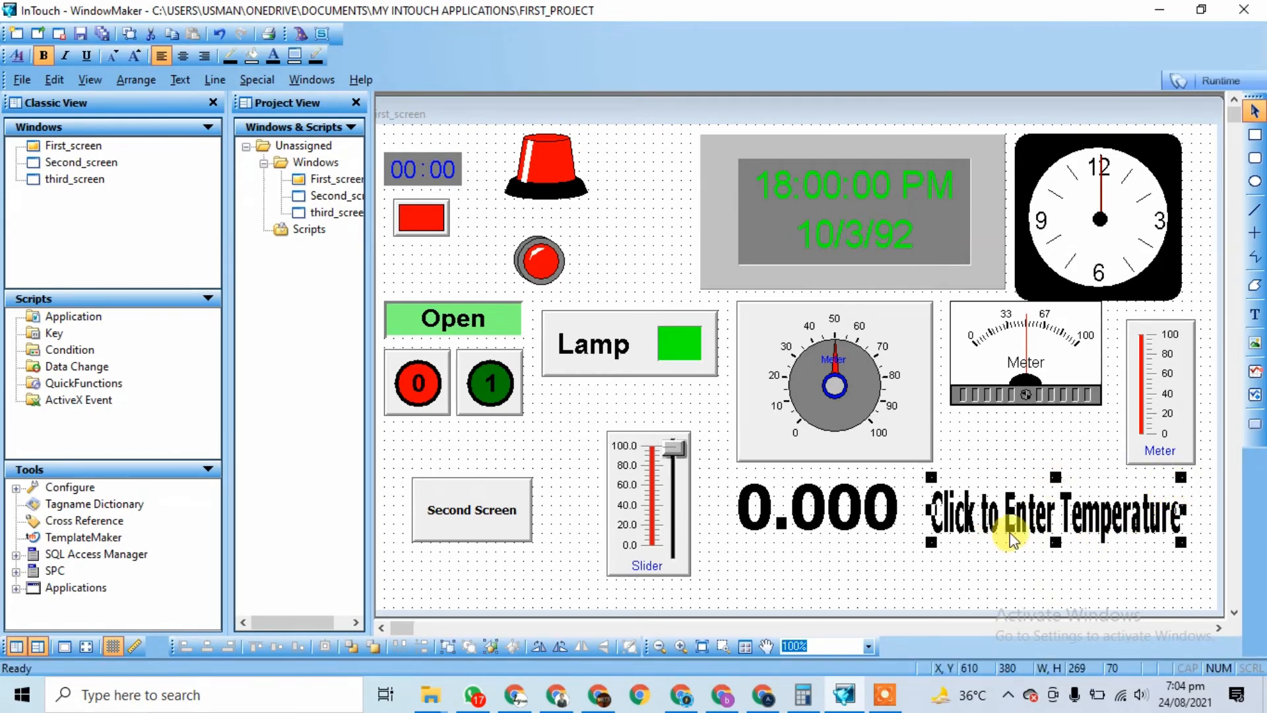
# Step: Confirm the label's analog input link to slider, 0–100 with keypad
pyautogui.doubleClick(1044, 518)
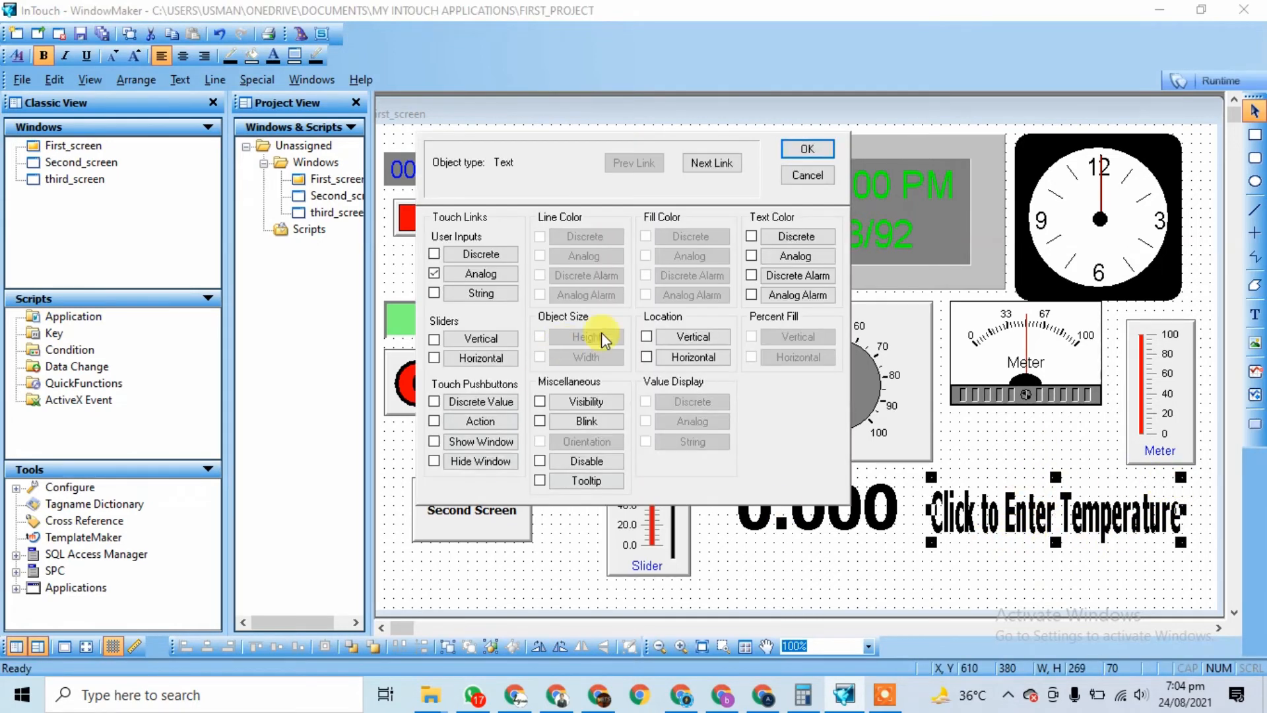
pyautogui.click(463, 274)
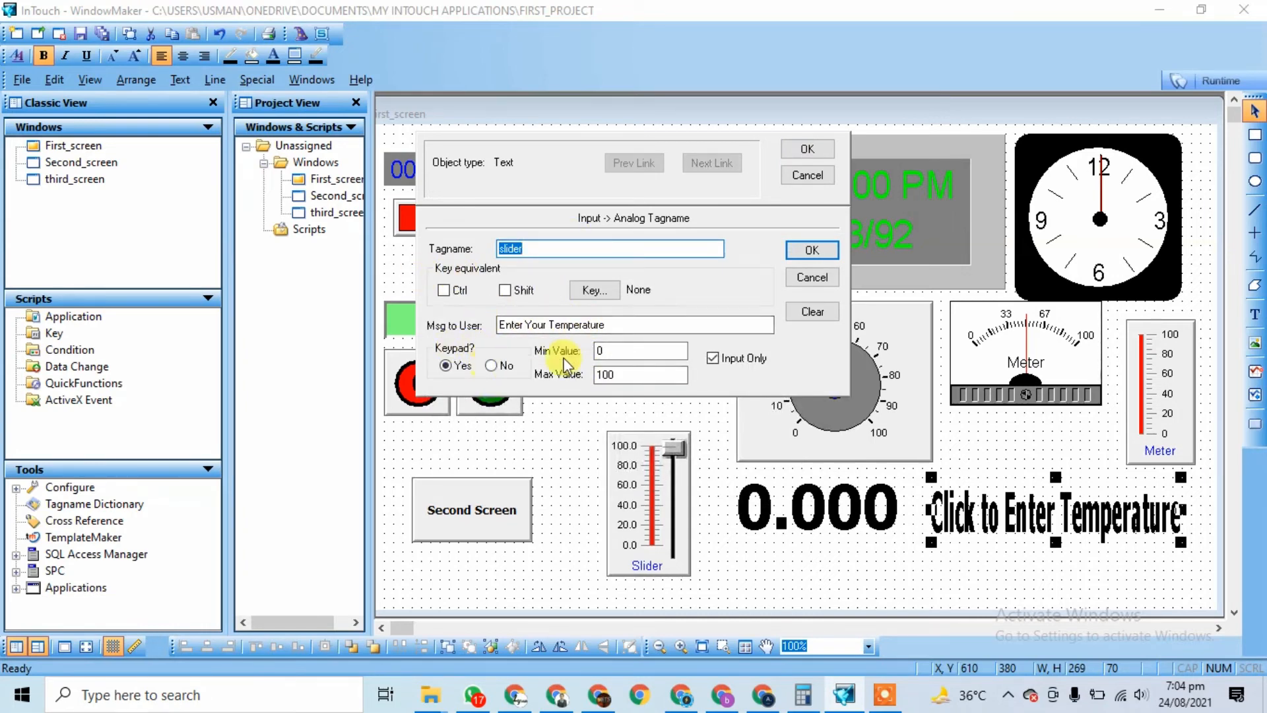
pyautogui.click(812, 250)
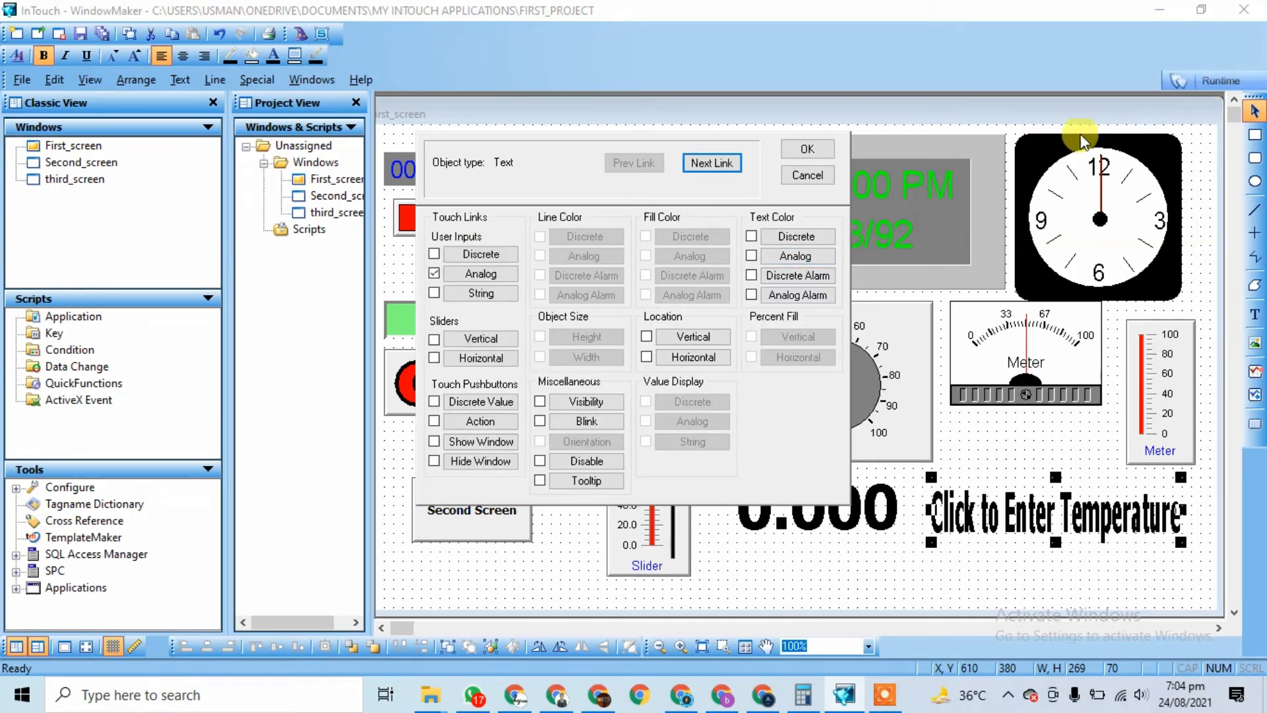
pyautogui.click(801, 159)
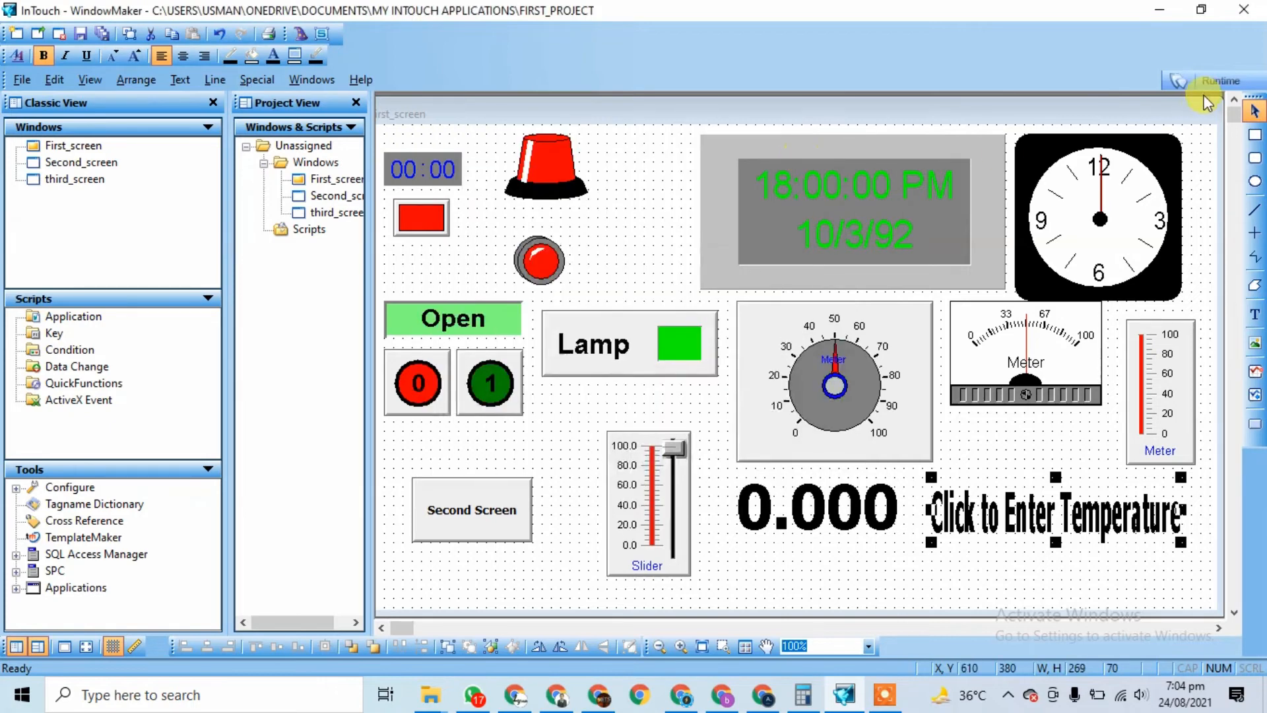
# Step: Start Runtime, nudge the slider, then key in 52 through the label so displays read 52.000
pyautogui.click(1218, 77)
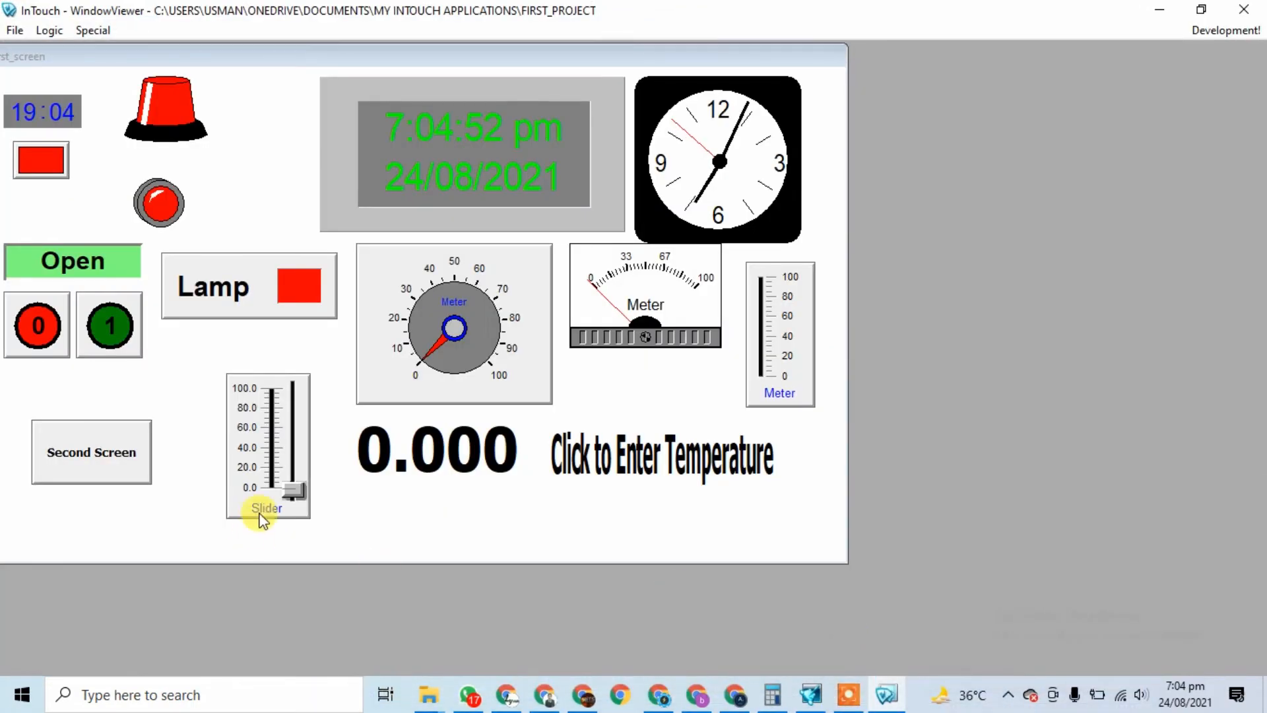
pyautogui.moveTo(294, 492)
pyautogui.mouseDown()
pyautogui.moveTo(294, 407)
pyautogui.moveTo(294, 474)
pyautogui.mouseUp()
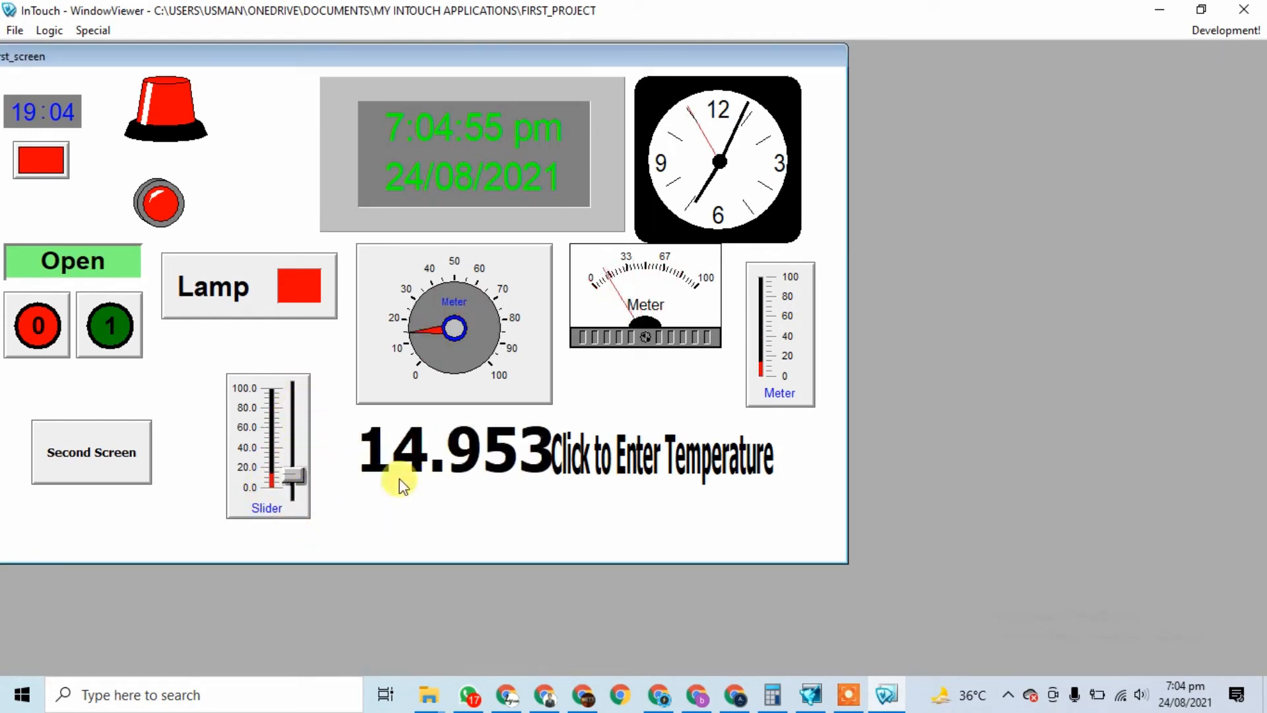
pyautogui.click(659, 461)
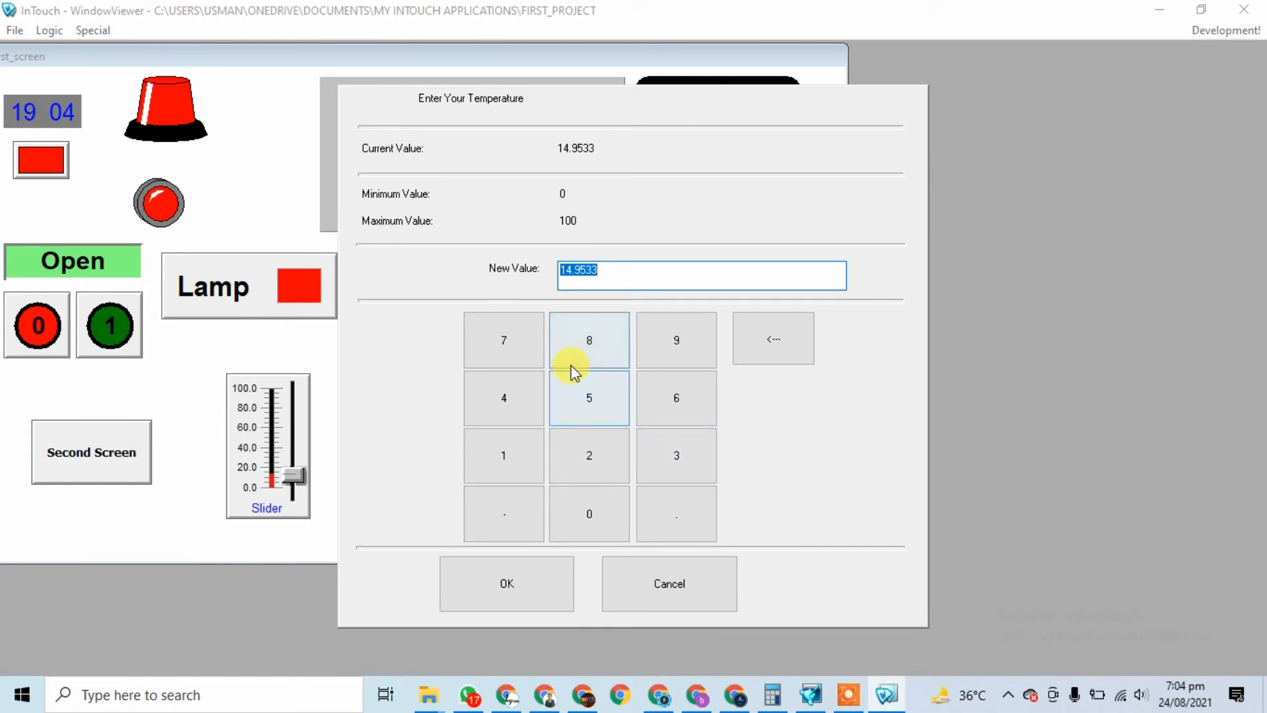
pyautogui.click(589, 398)
pyautogui.click(590, 465)
pyautogui.click(504, 584)
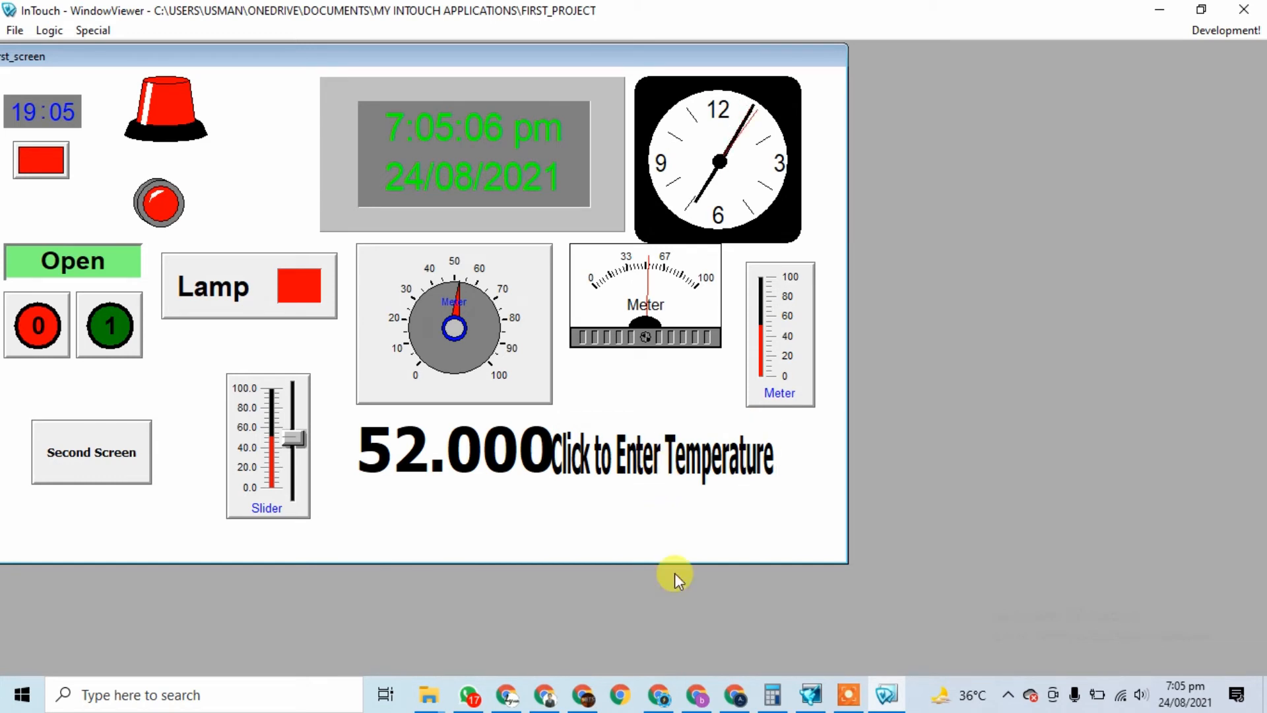
pyautogui.click(849, 694)
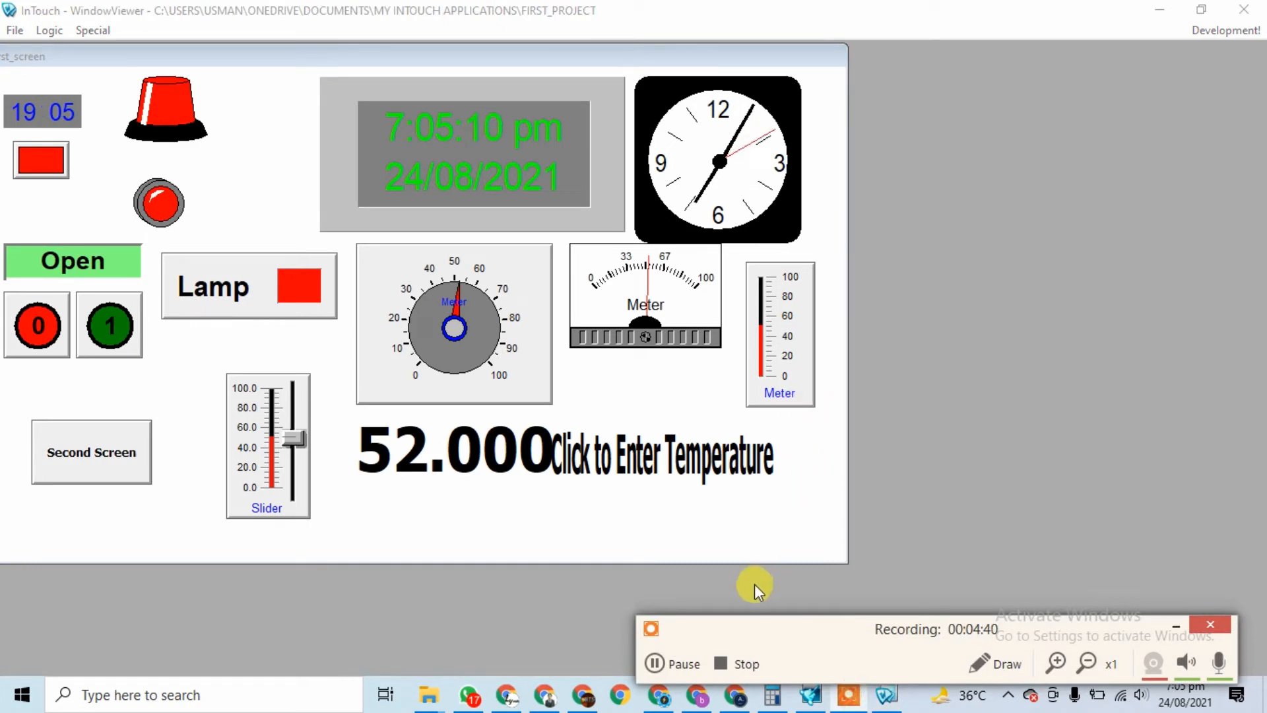
# Step: Shift the 'Click to Enter Temperature' text further to the right
pyautogui.click(752, 669)
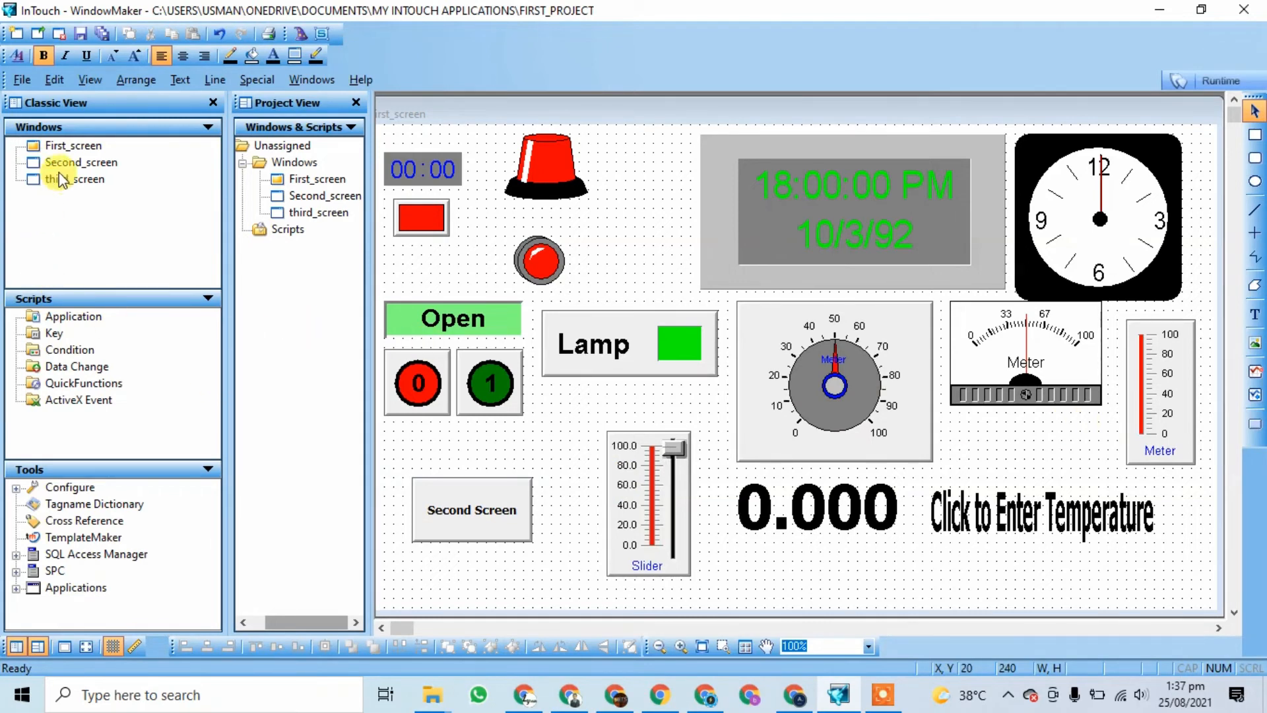
pyautogui.click(1049, 519)
pyautogui.moveTo(1069, 525); pyautogui.dragTo(1117, 522)
# Step: Choose the Symbol Factory wizard from the Symbol Factory wizard category
pyautogui.click(621, 352)
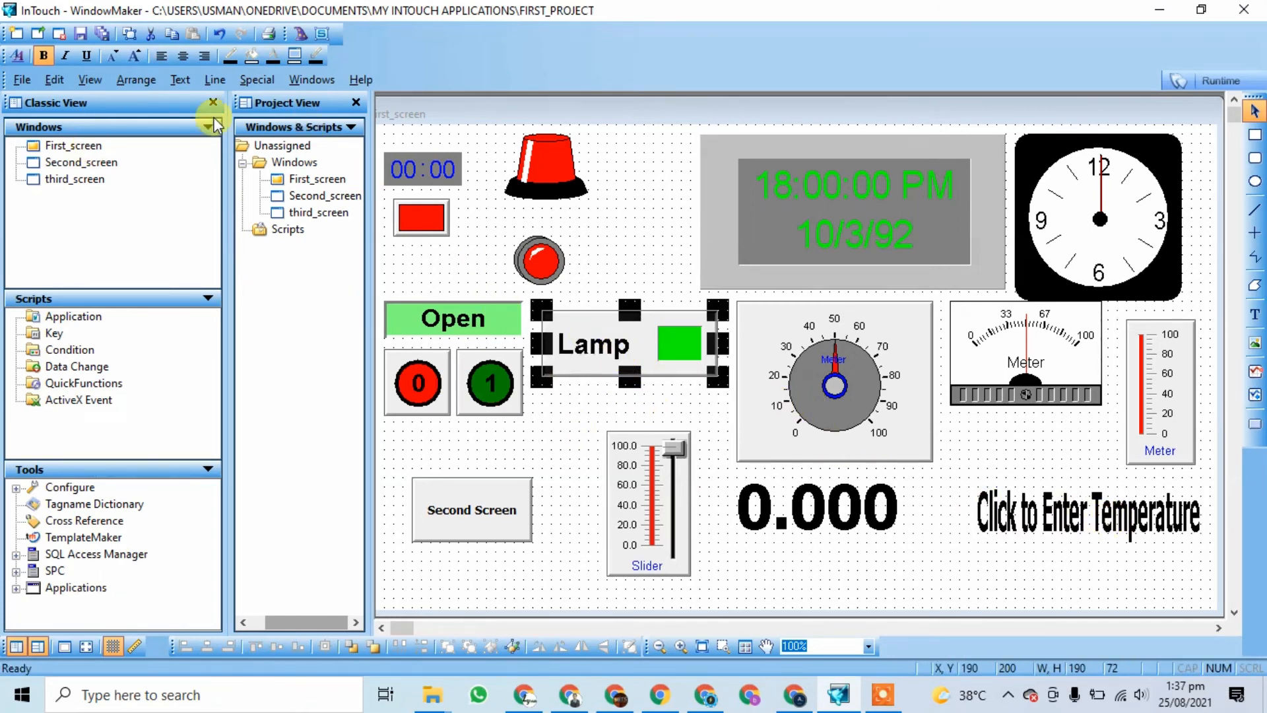
pyautogui.click(298, 41)
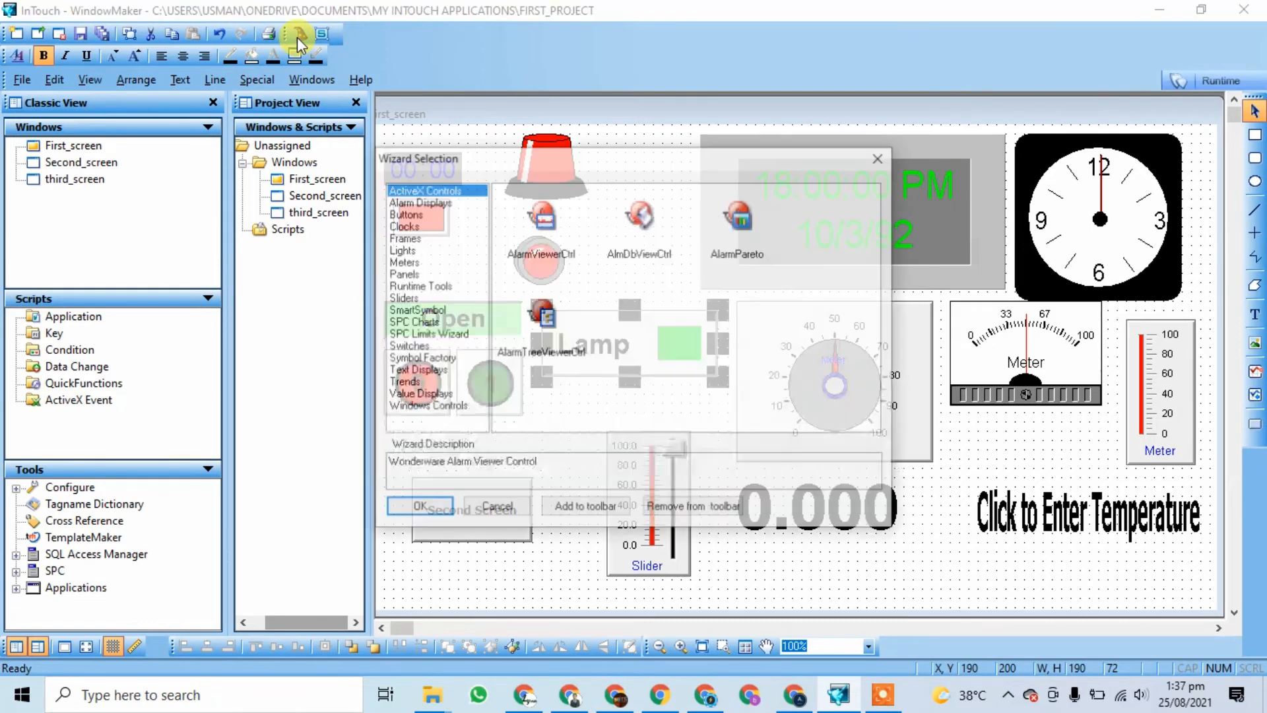
pyautogui.click(422, 358)
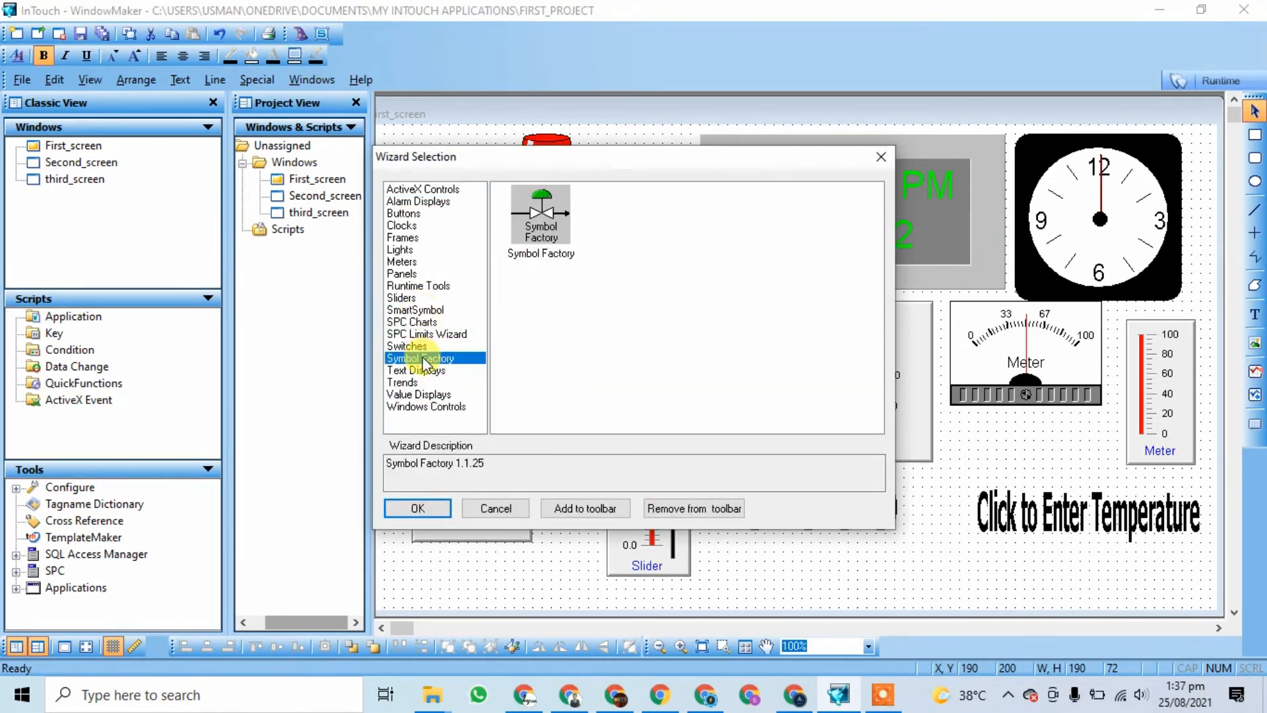
pyautogui.click(538, 221)
pyautogui.click(882, 694)
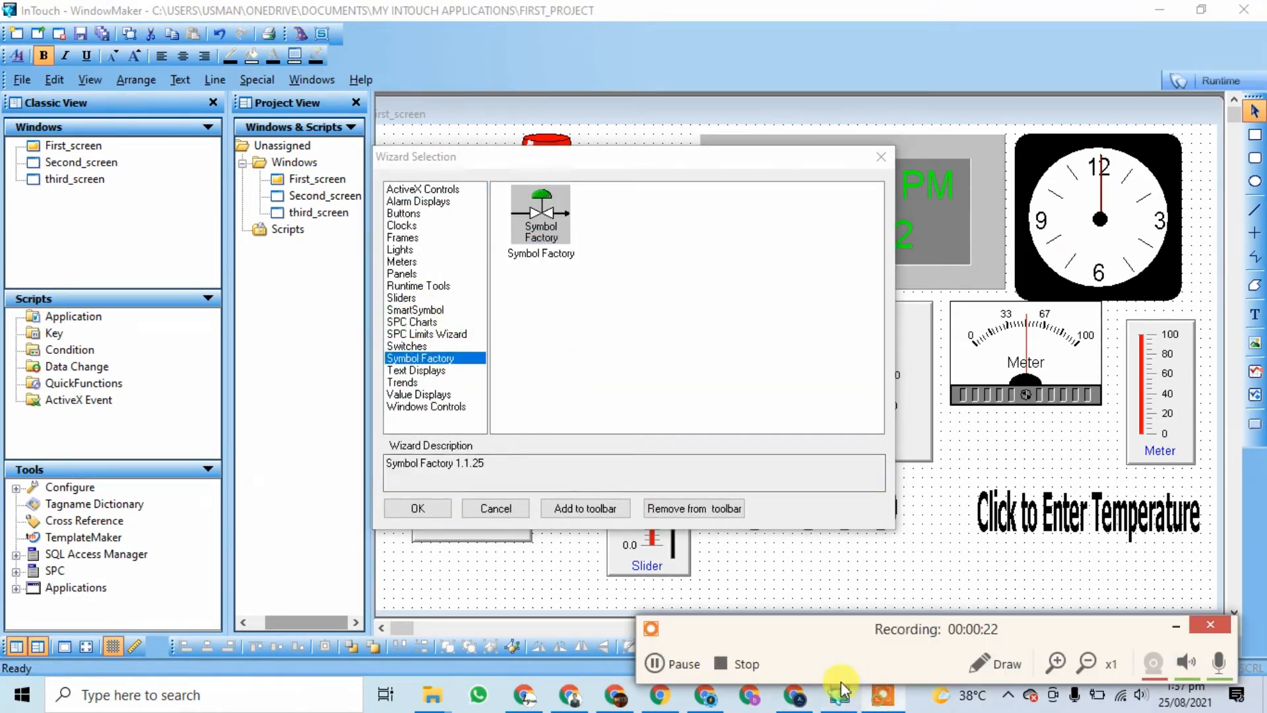
pyautogui.click(657, 664)
pyautogui.click(657, 663)
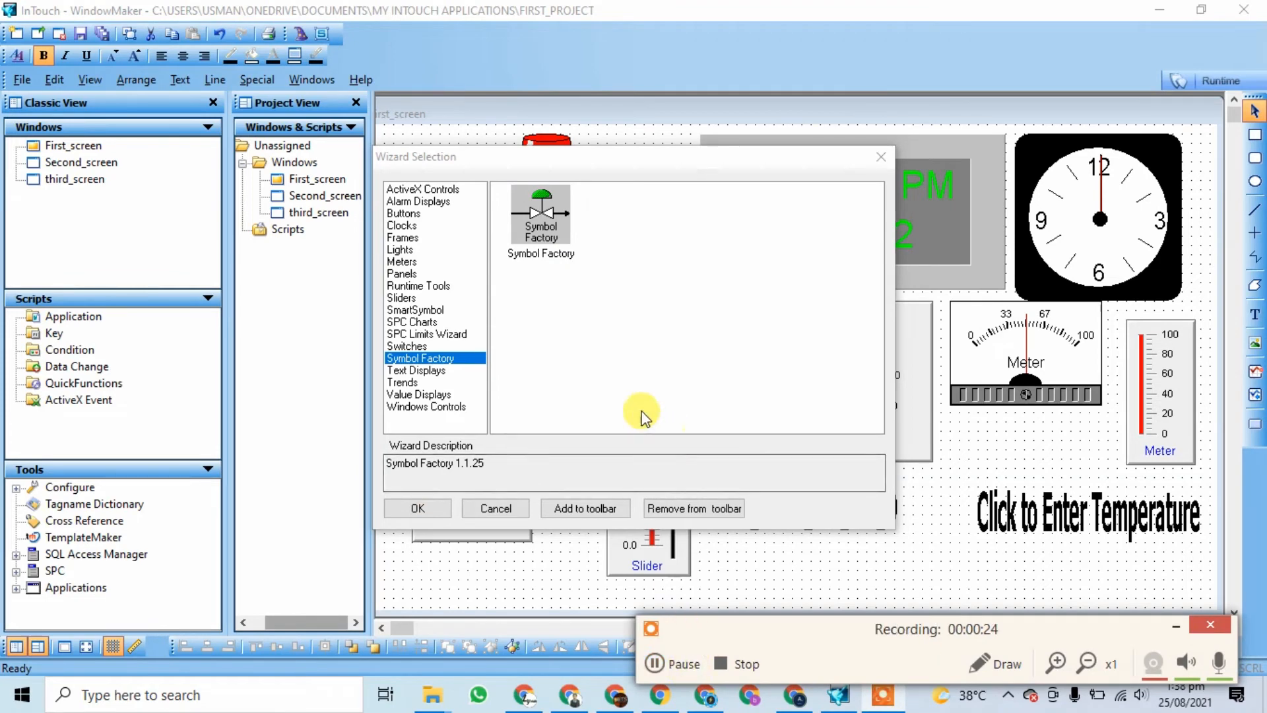
pyautogui.doubleClick(540, 213)
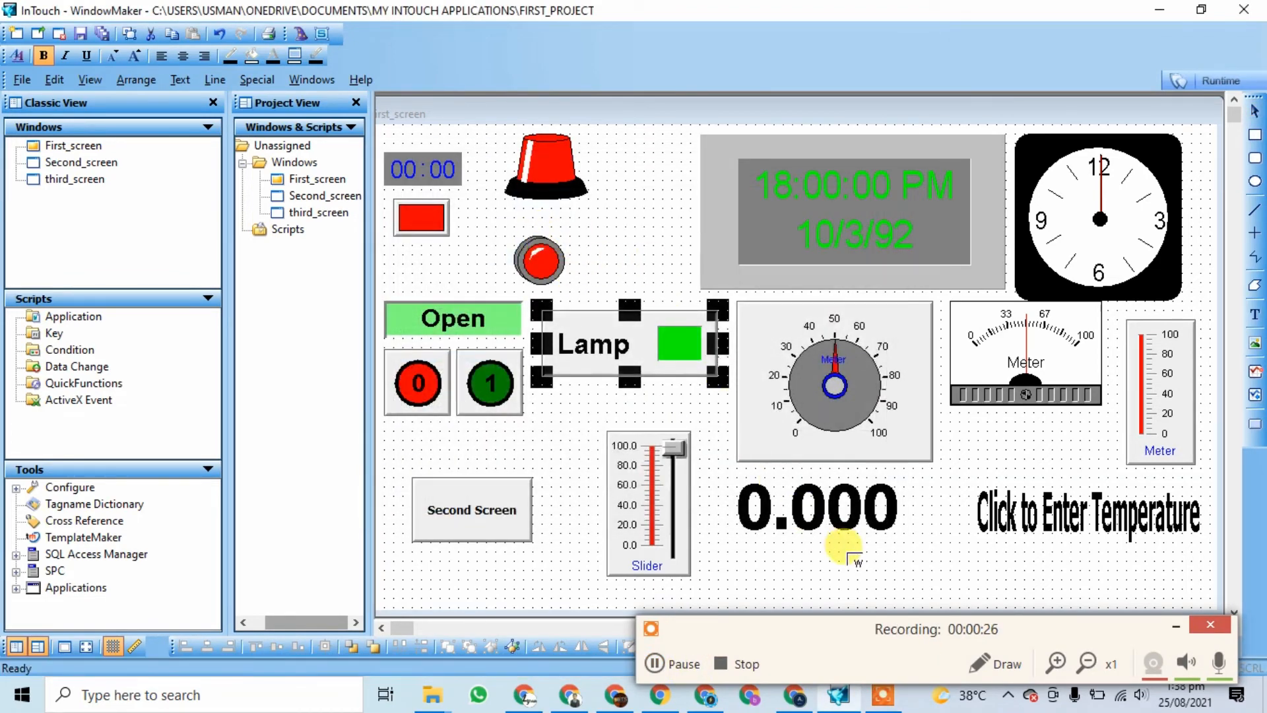
# Step: Place the Symbol Factory wizard on the window and browse to the Tanks category
pyautogui.click(609, 194)
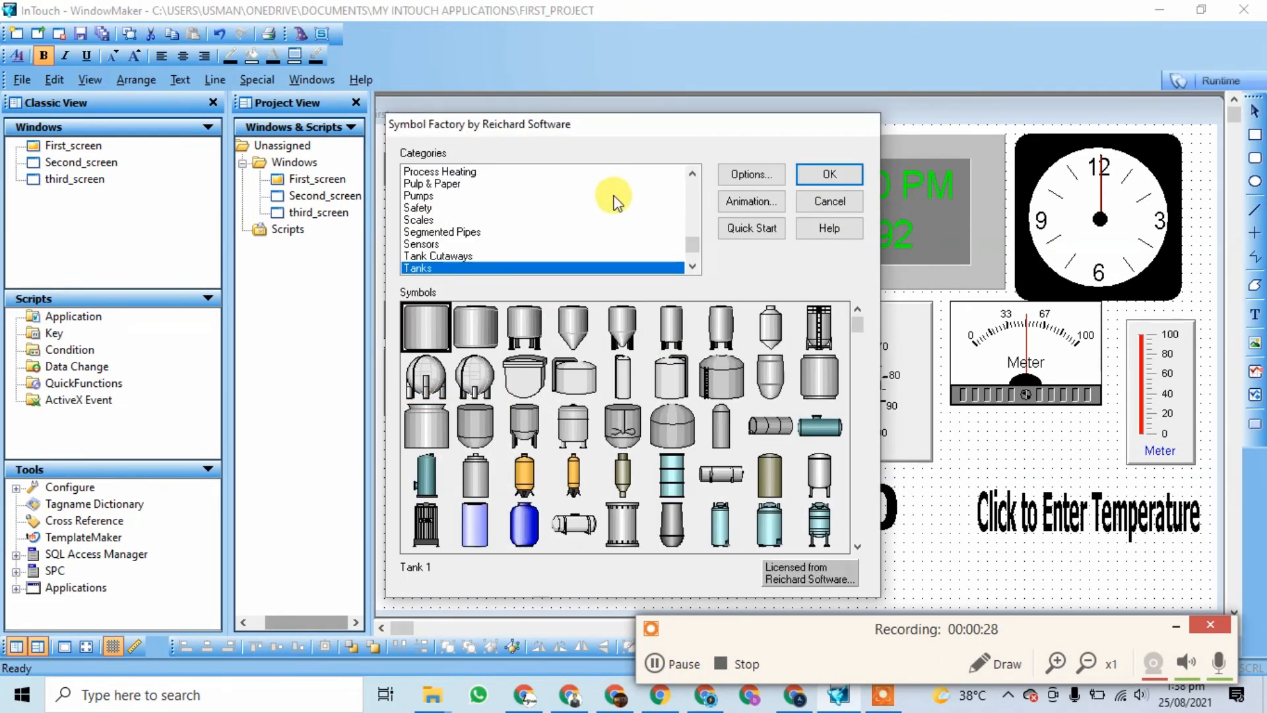
pyautogui.click(433, 209)
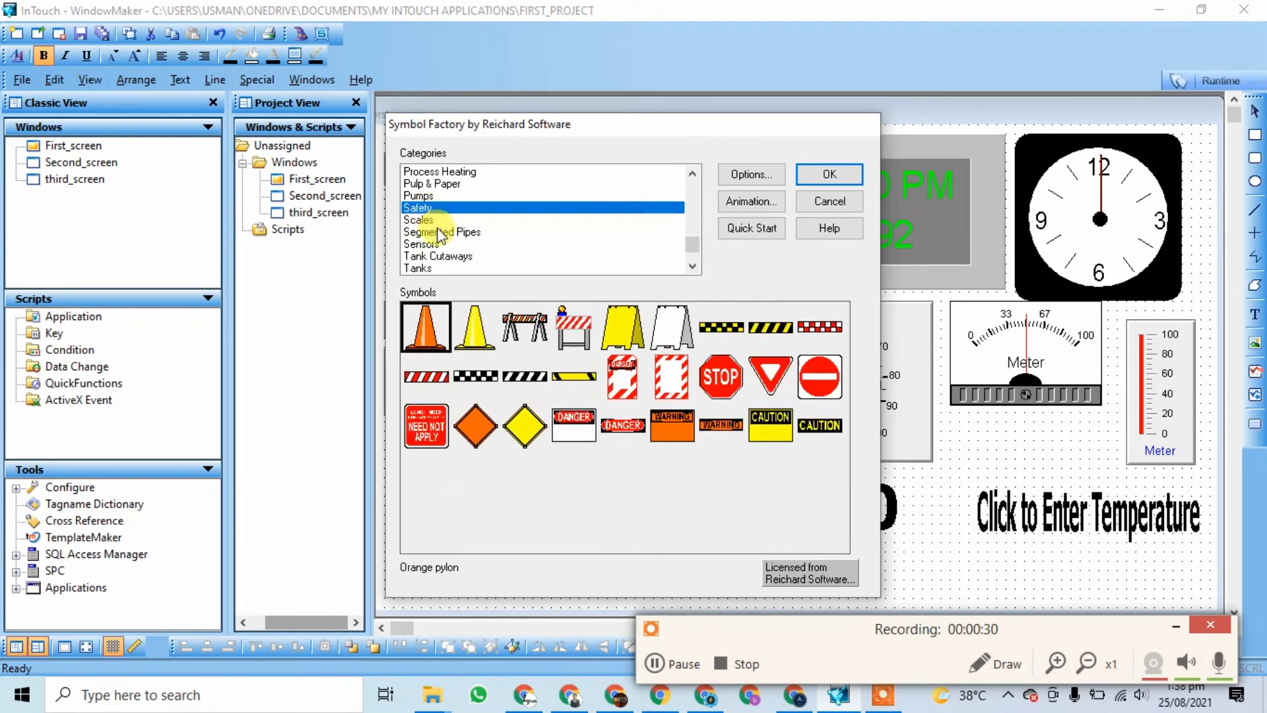
pyautogui.click(432, 232)
pyautogui.click(437, 256)
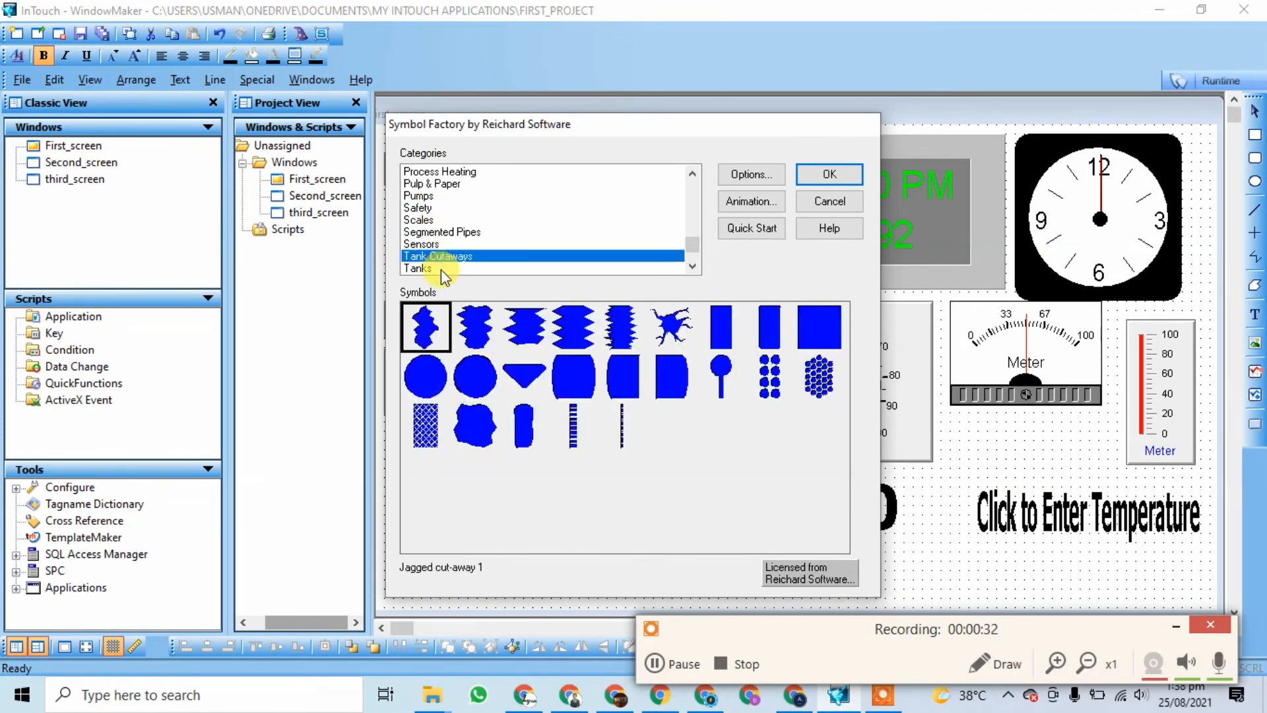
pyautogui.click(432, 268)
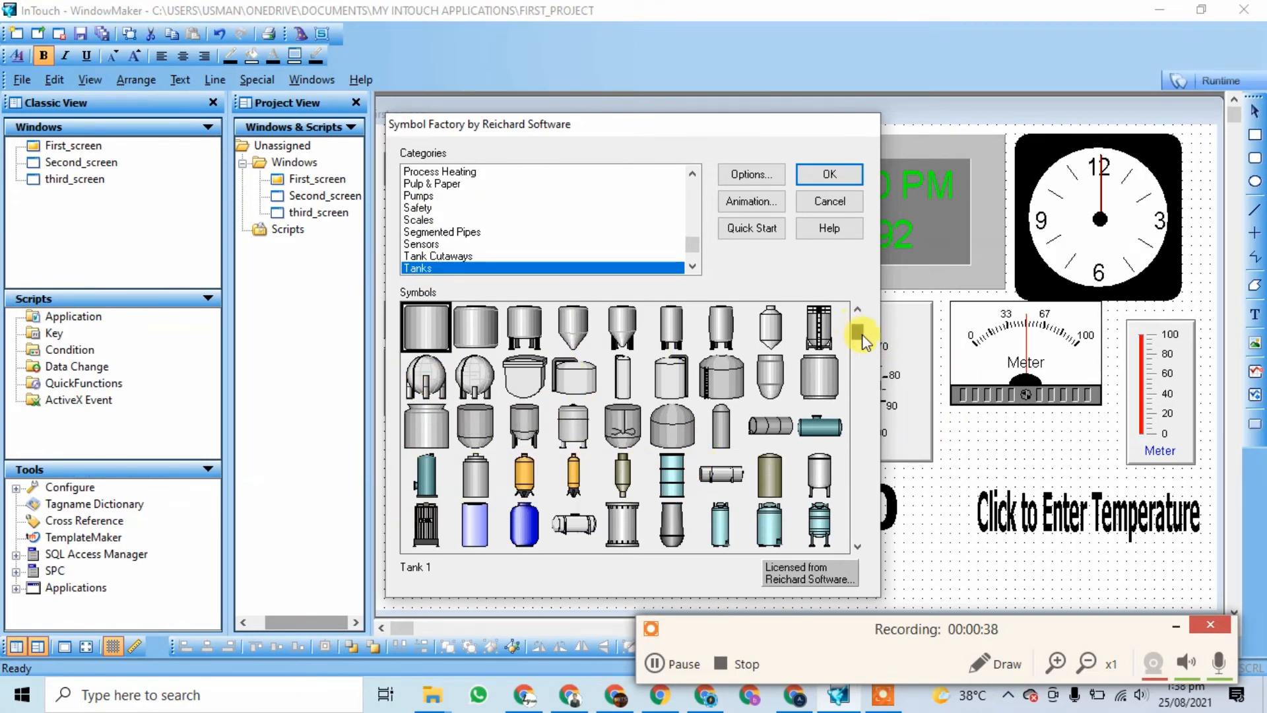
pyautogui.moveTo(858, 333); pyautogui.dragTo(860, 395)
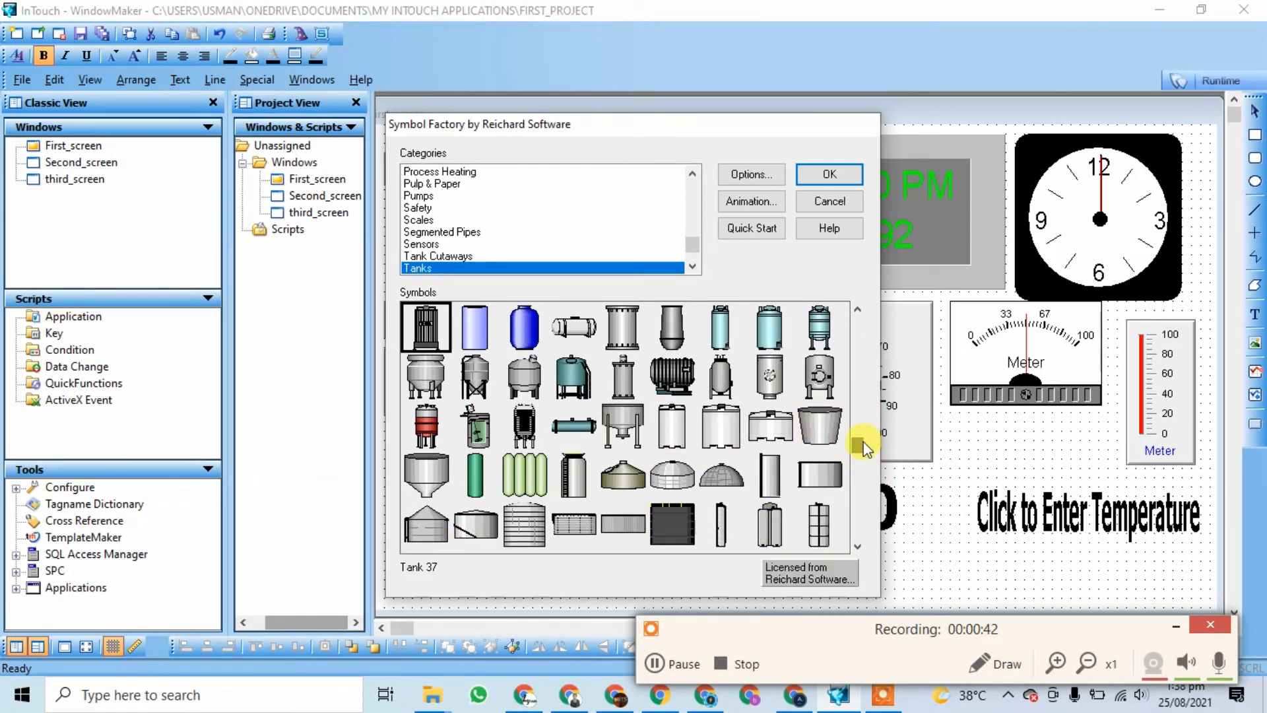
pyautogui.click(857, 450)
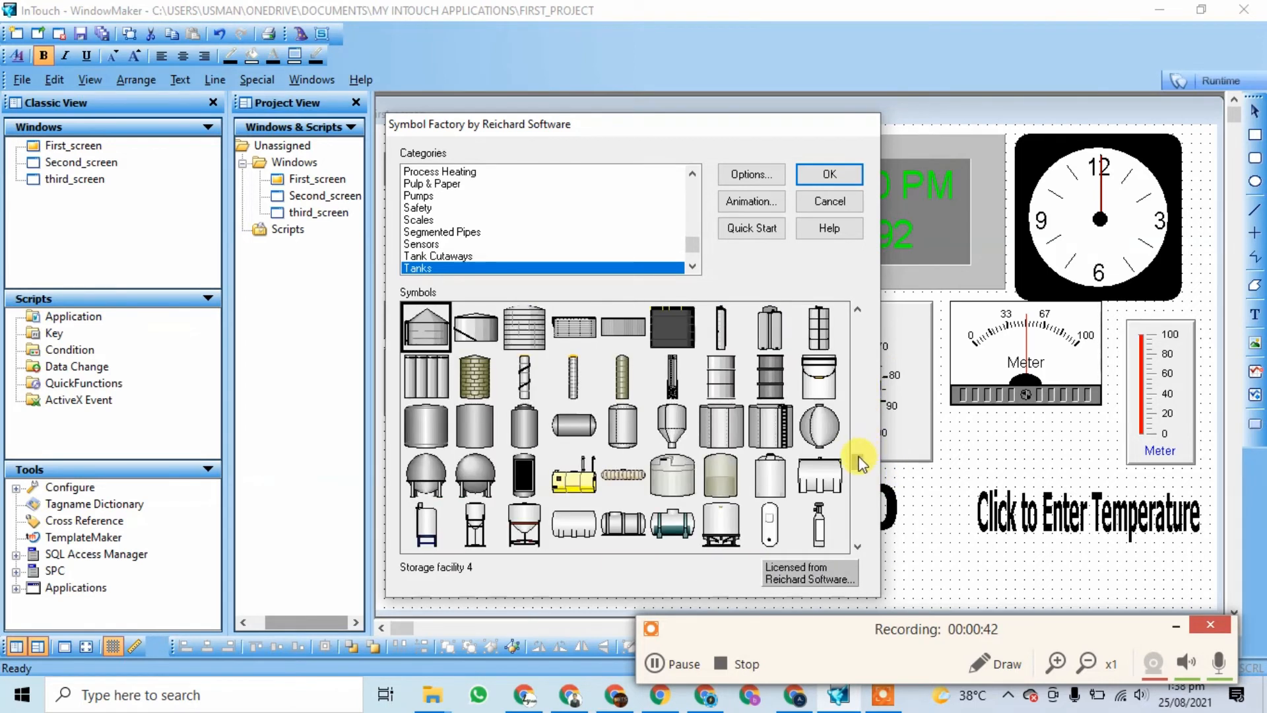
# Step: Pick the blue Tank 39 symbol and insert it onto the window
pyautogui.click(676, 526)
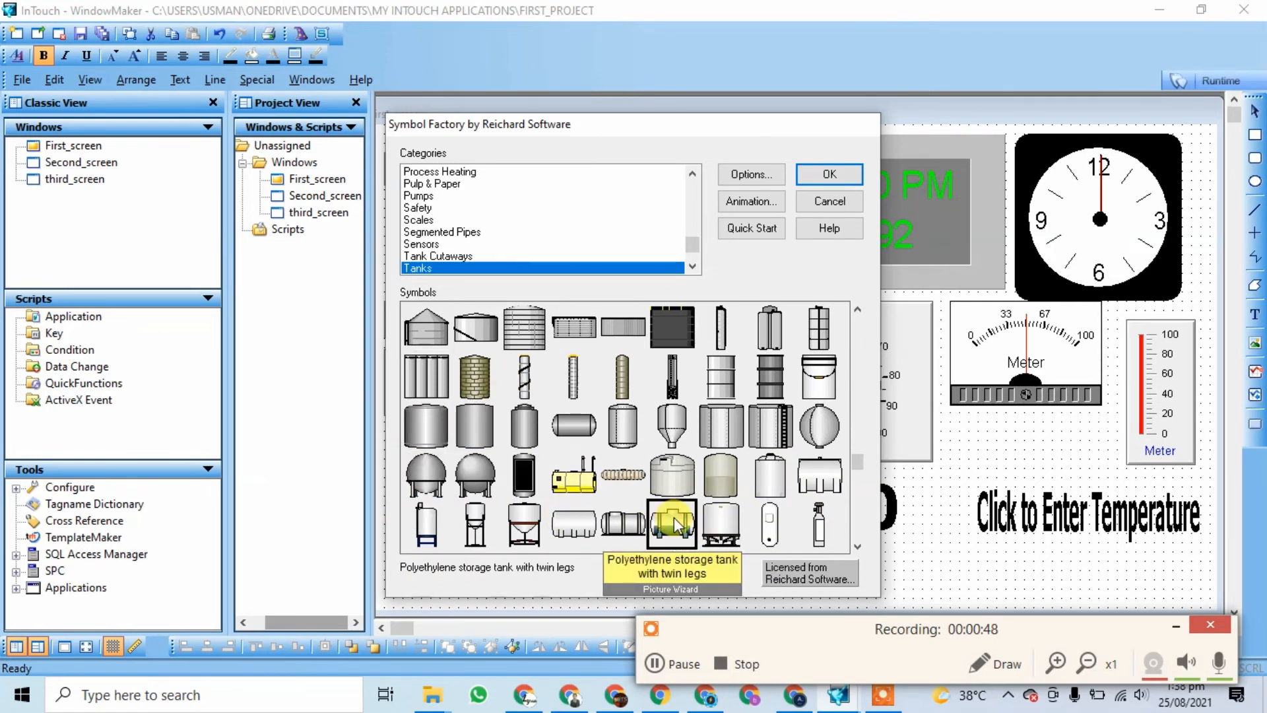
pyautogui.click(495, 420)
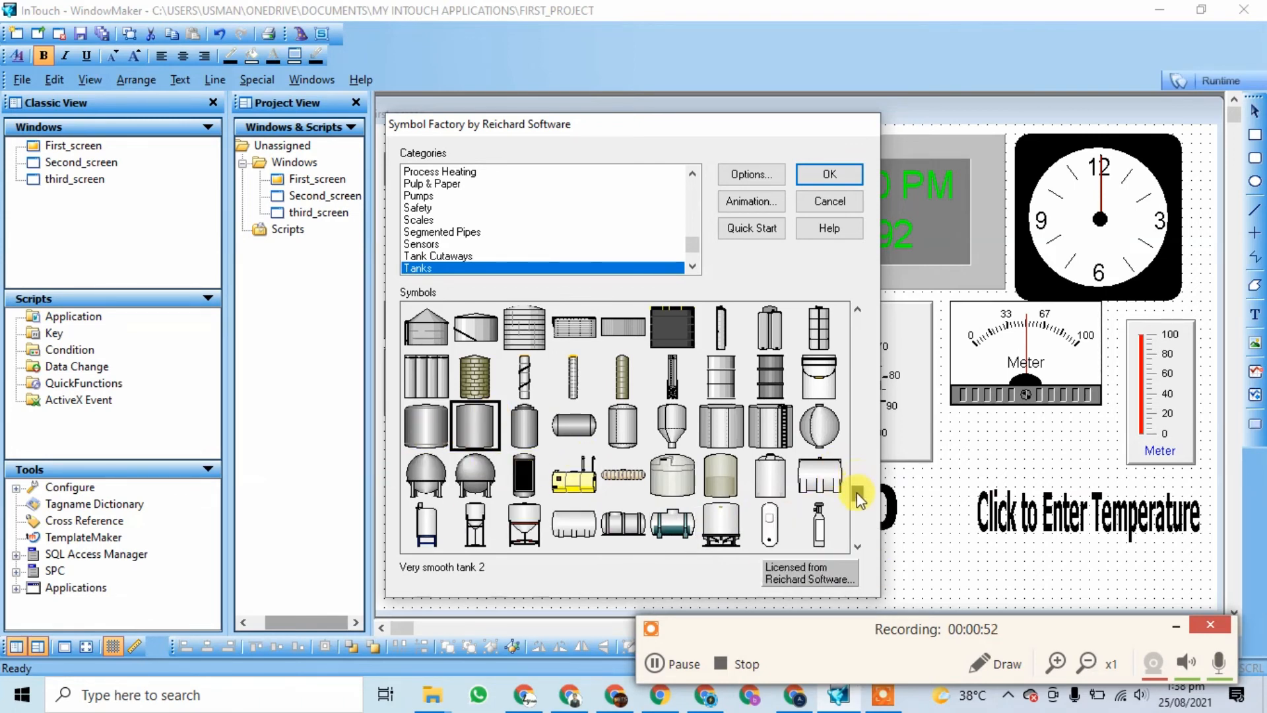
pyautogui.moveTo(859, 497); pyautogui.dragTo(858, 516)
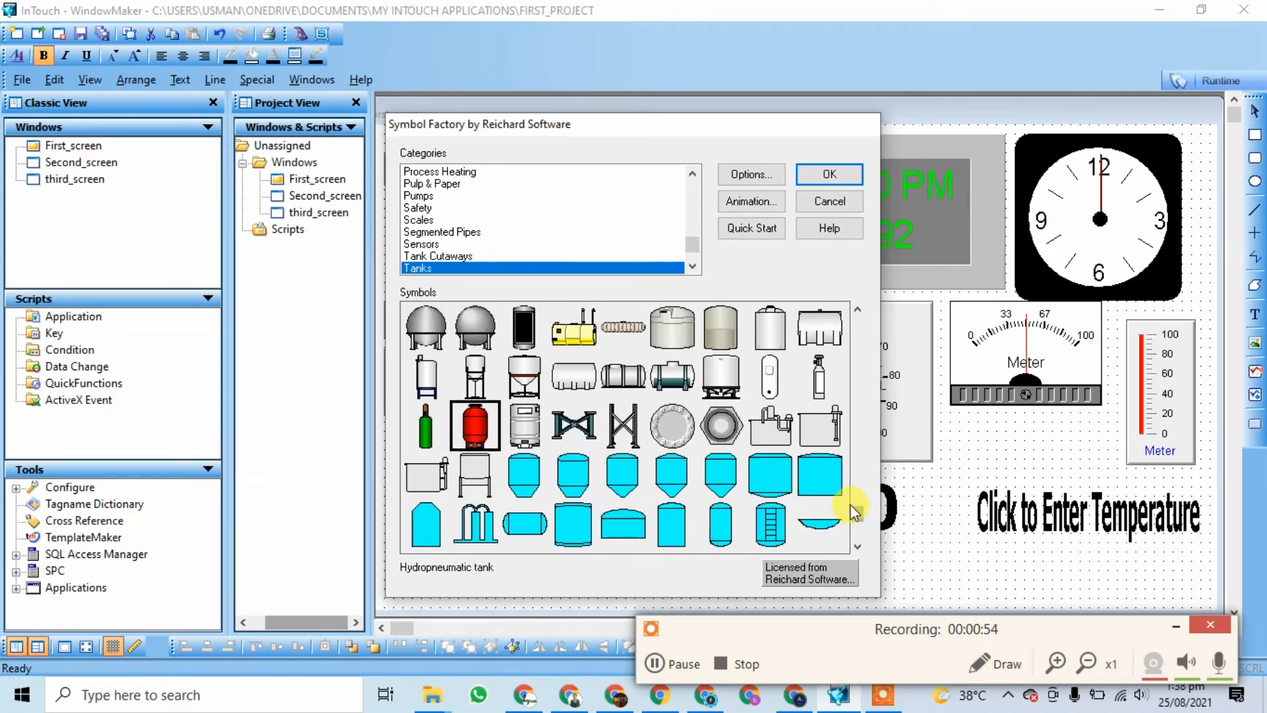
pyautogui.moveTo(856, 515); pyautogui.dragTo(857, 377)
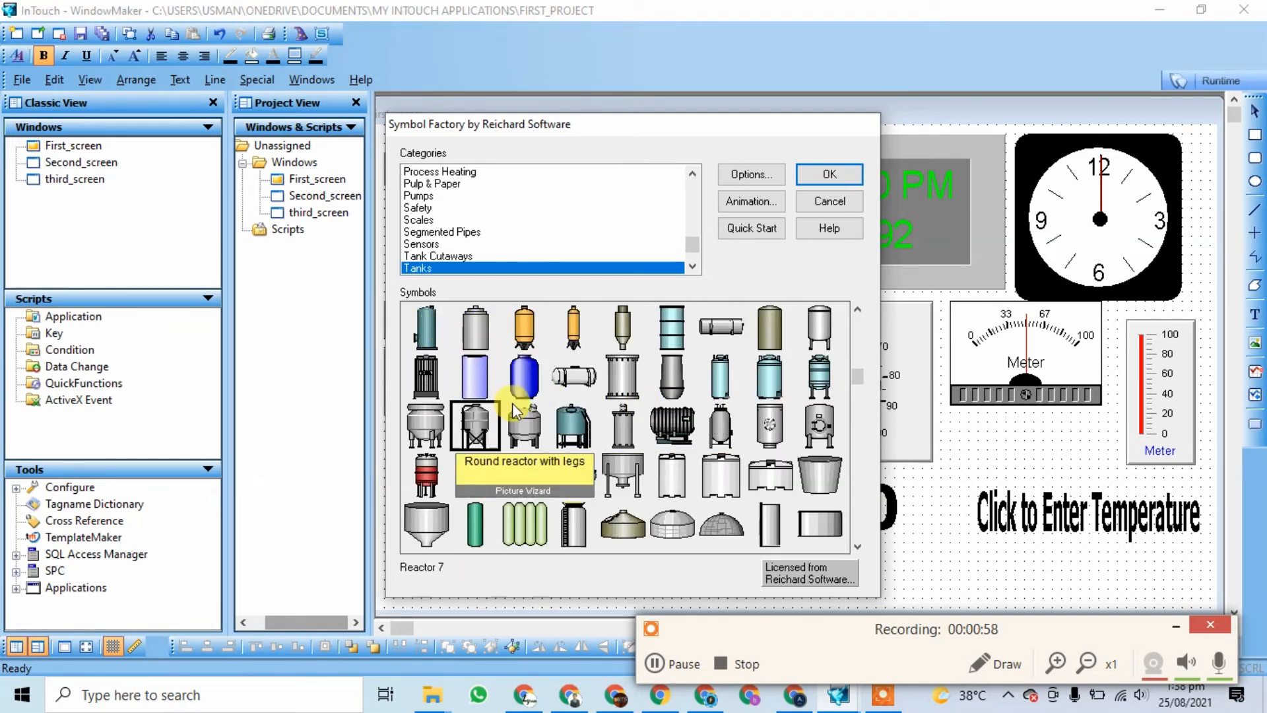
pyautogui.click(524, 375)
pyautogui.click(830, 174)
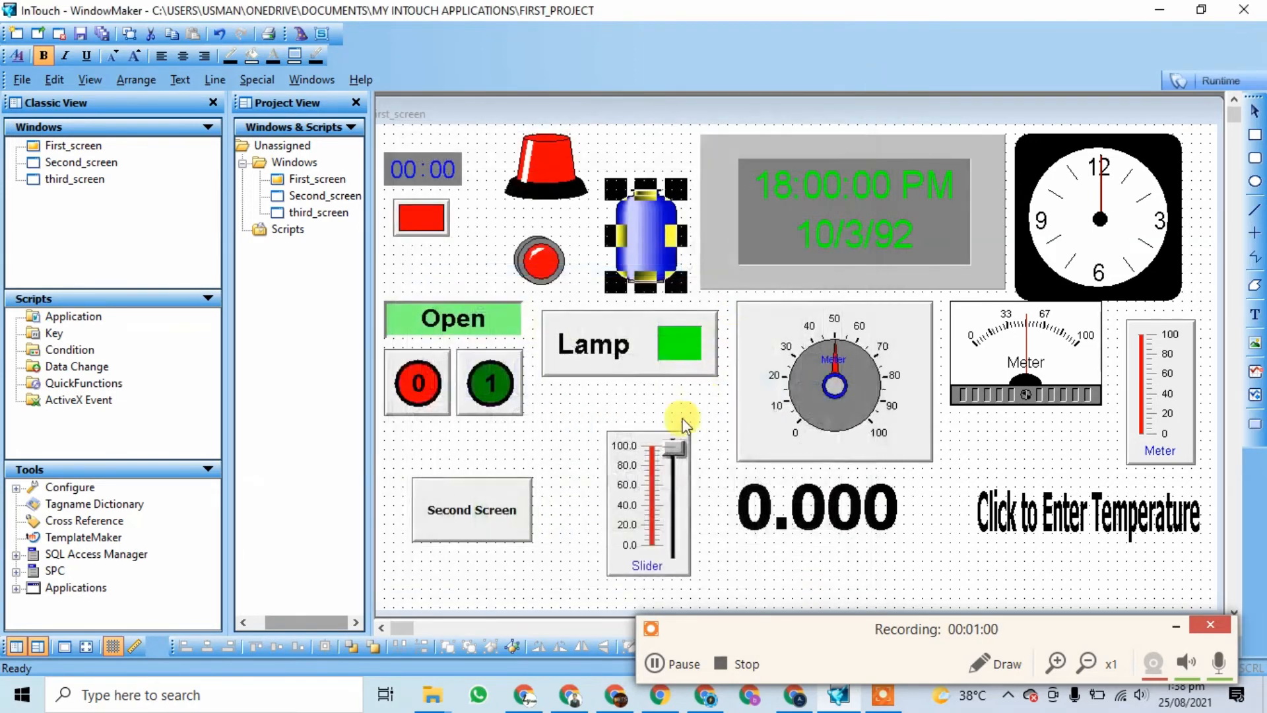
# Step: Enlarge the tank and move it beside the red beacon
pyautogui.moveTo(677, 194); pyautogui.dragTo(691, 141)
pyautogui.moveTo(666, 204)
pyautogui.mouseDown()
pyautogui.moveTo(642, 212)
pyautogui.moveTo(644, 201)
pyautogui.mouseUp()
pyautogui.click(586, 288)
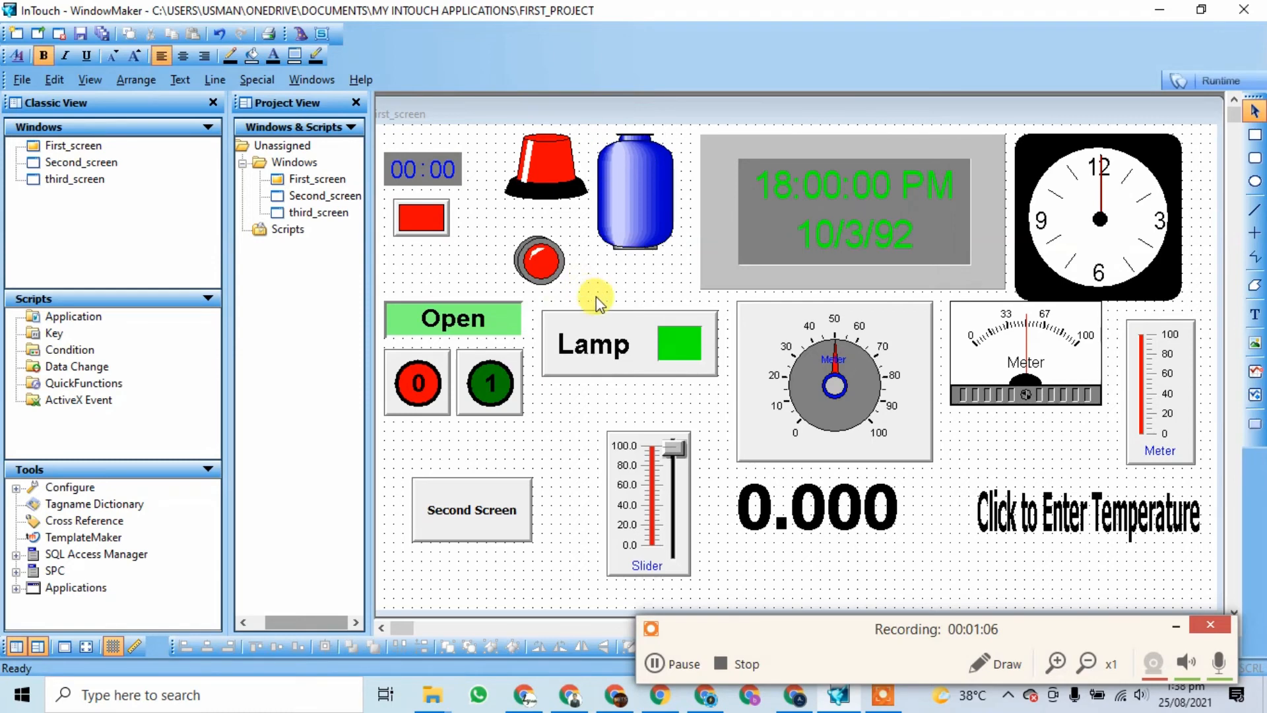
# Step: Give the tank a vertical percent fill on slider, 0 to 100, over a white background
pyautogui.doubleClick(632, 212)
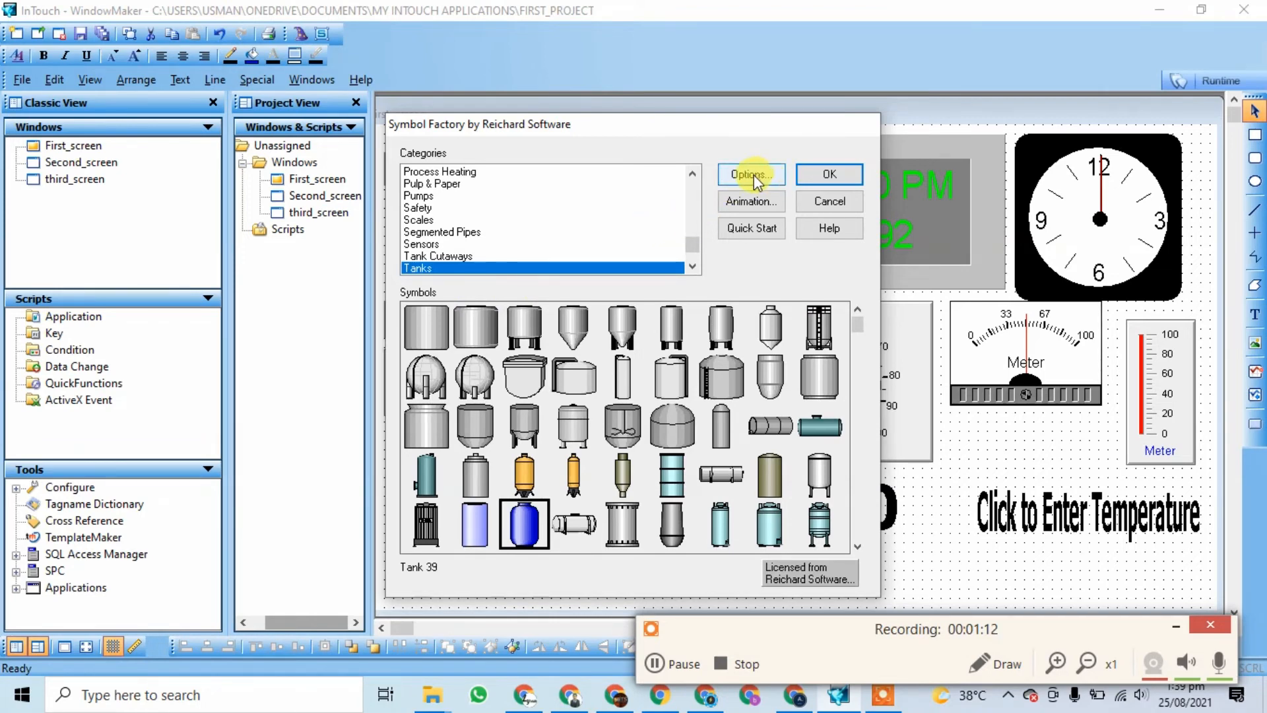
pyautogui.click(751, 201)
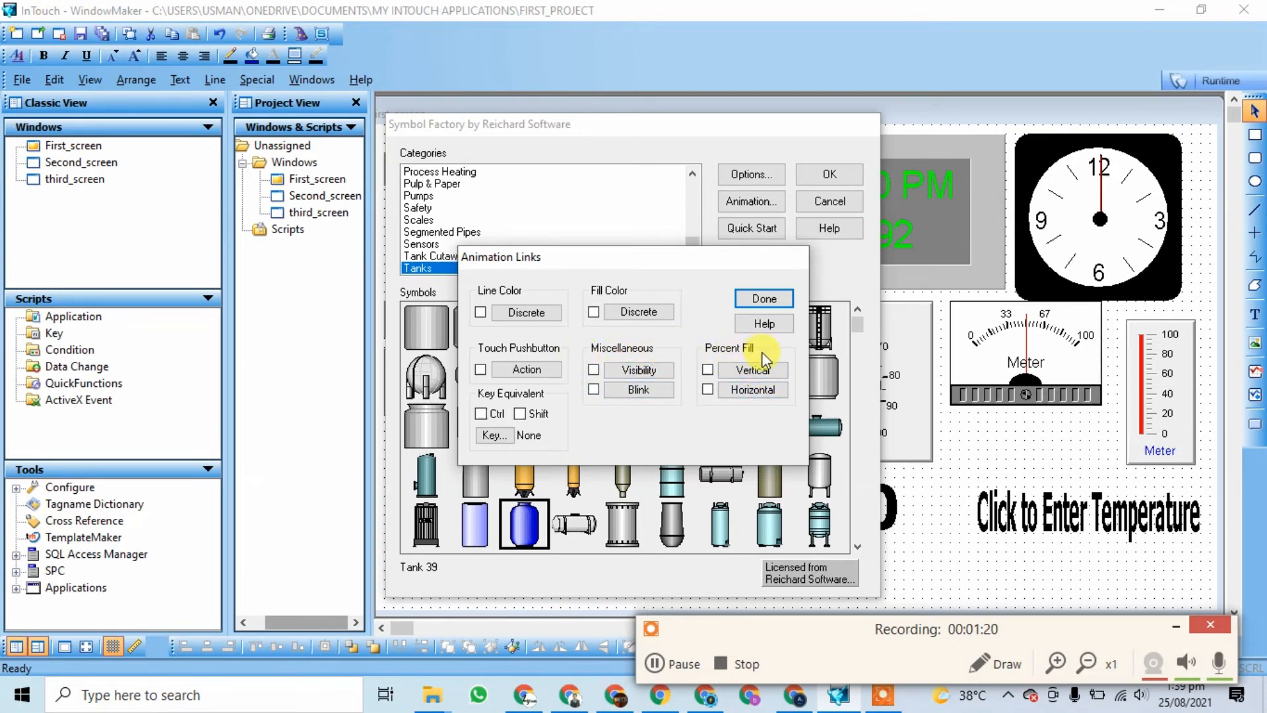
pyautogui.click(729, 371)
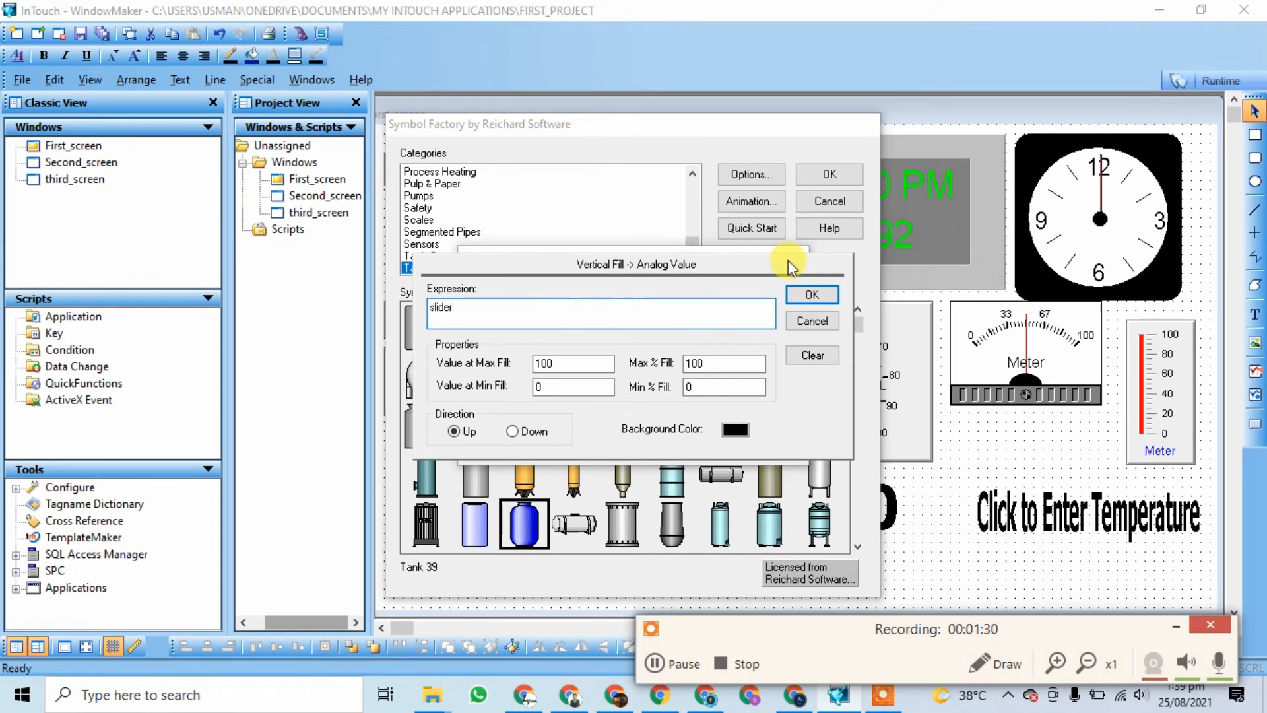
pyautogui.click(577, 363)
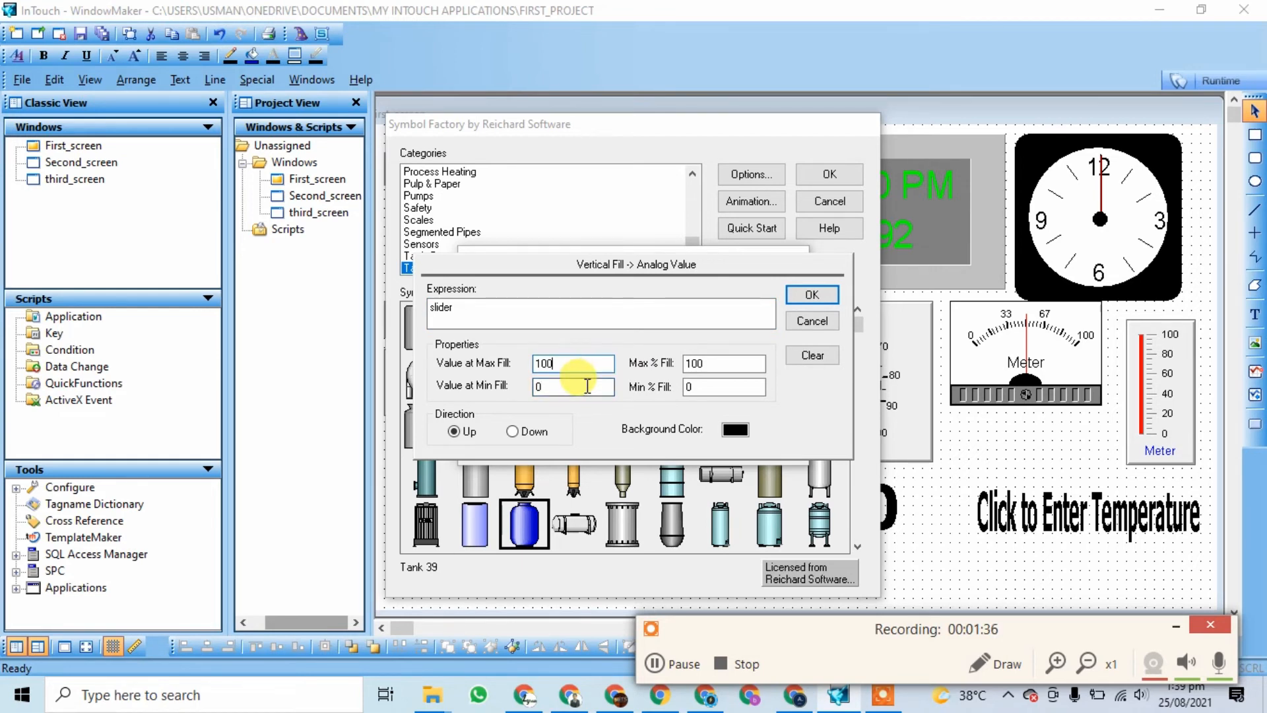
pyautogui.click(714, 385)
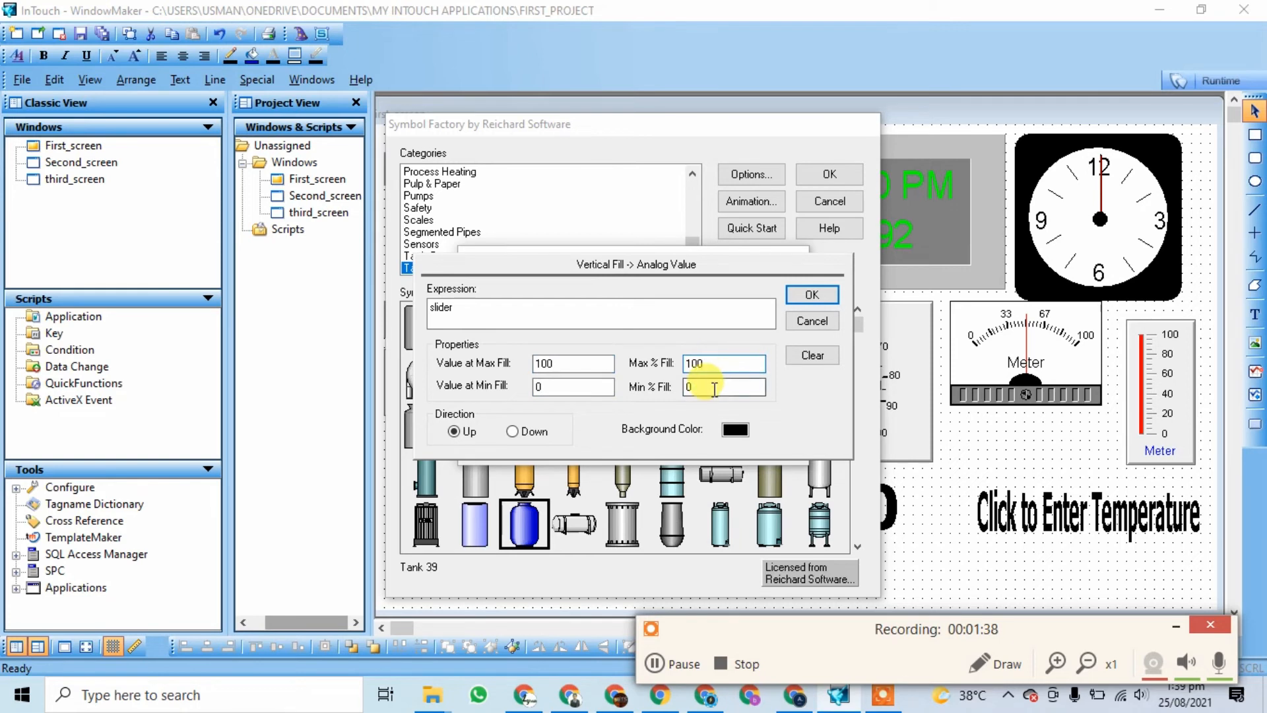
pyautogui.click(736, 430)
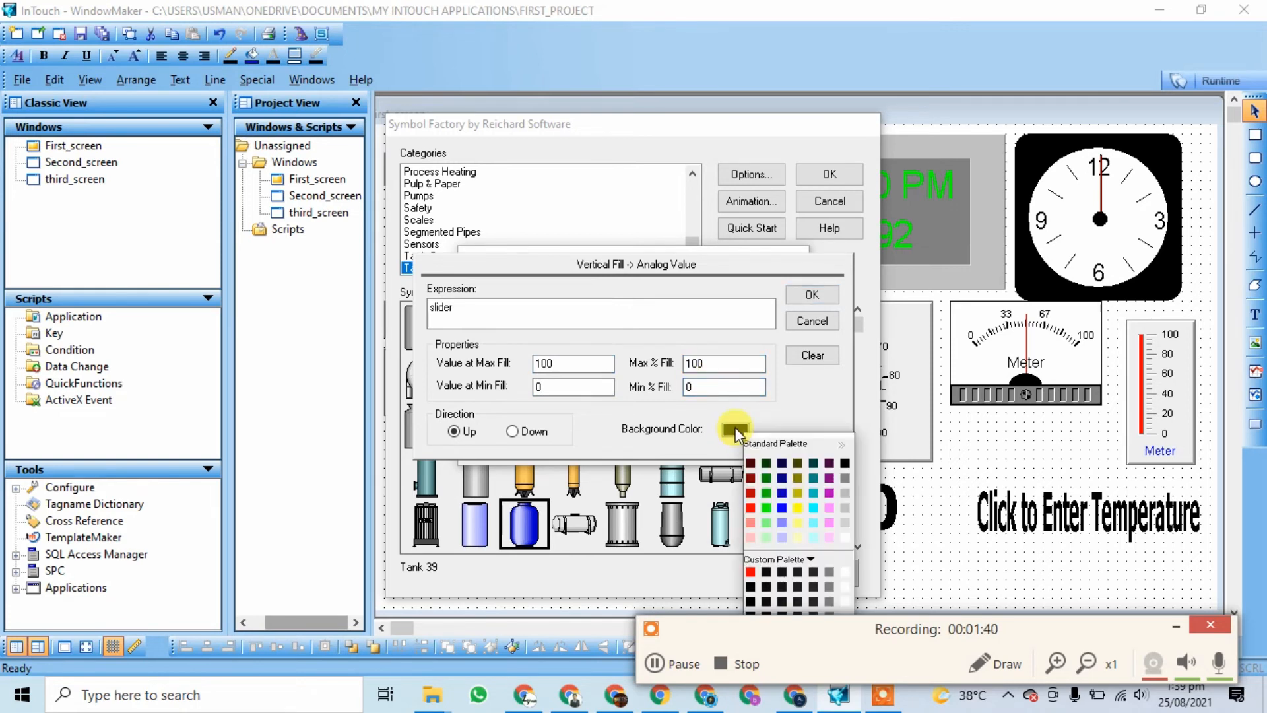
pyautogui.click(841, 538)
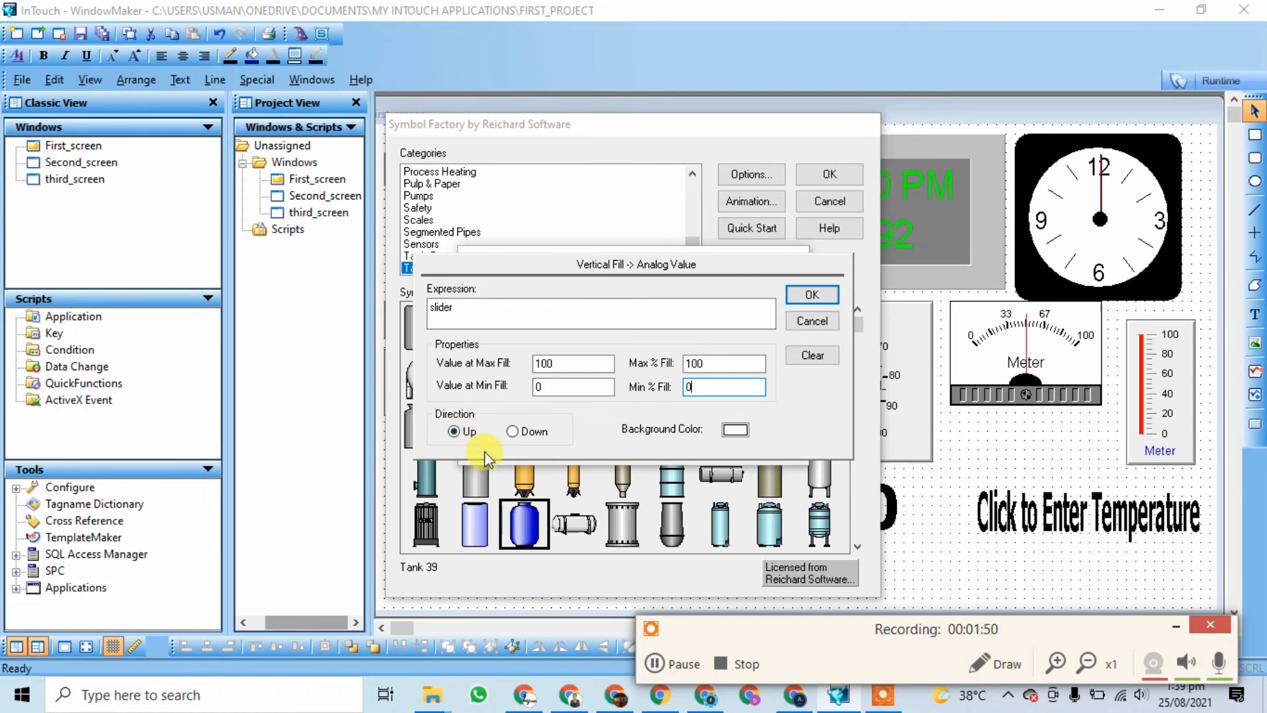
pyautogui.click(812, 294)
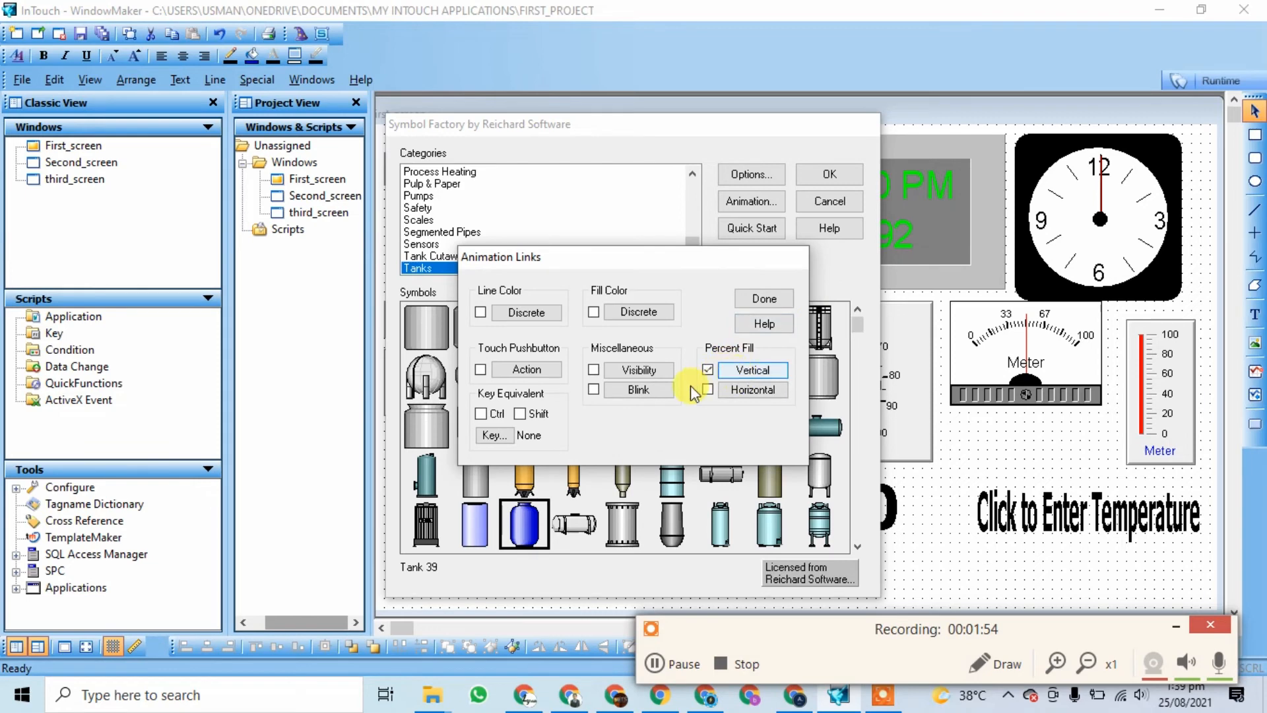
pyautogui.click(762, 299)
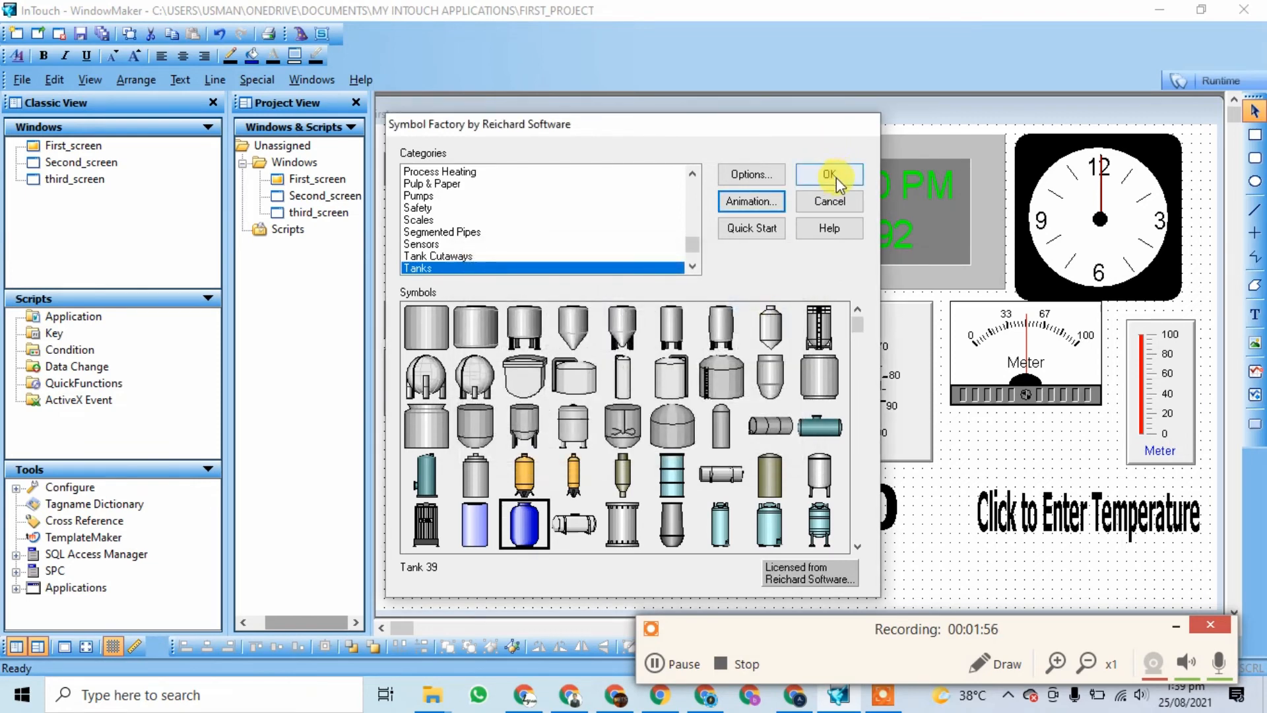
pyautogui.click(830, 174)
pyautogui.click(488, 243)
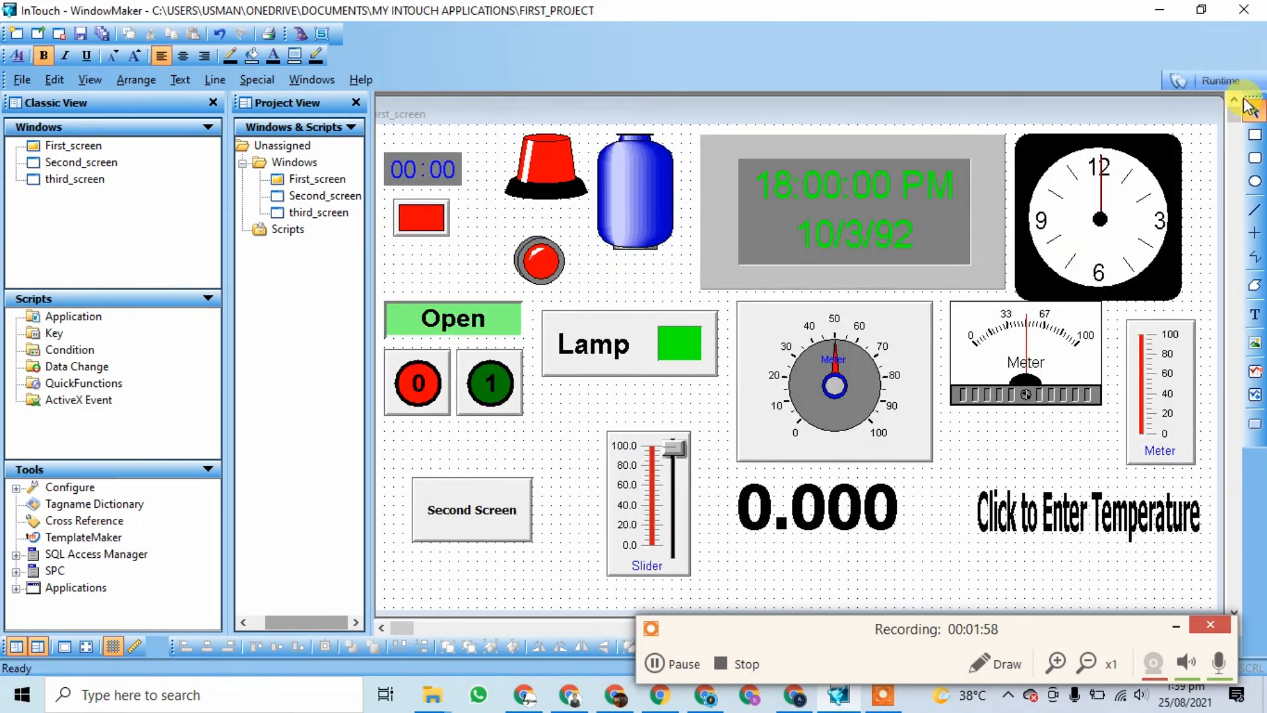
# Step: Run the screen in WindowViewer and raise the slider to about 22 to fill the tank
pyautogui.click(1214, 85)
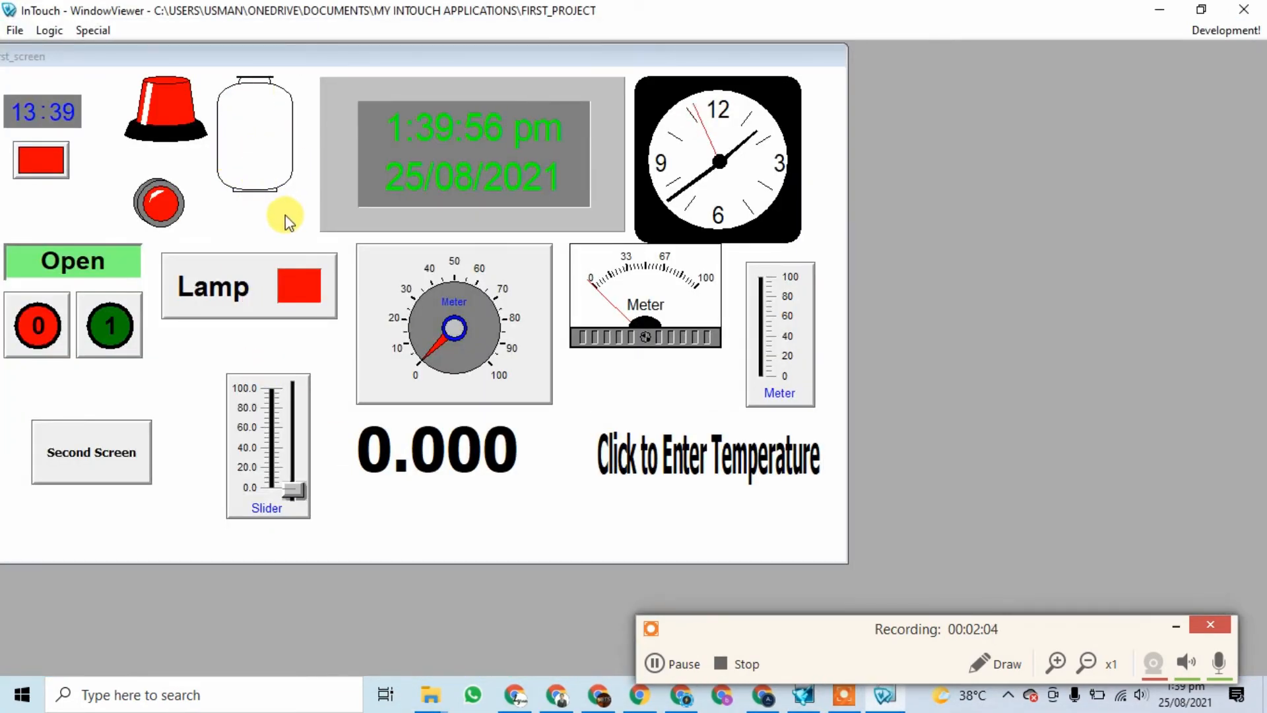
pyautogui.moveTo(293, 490); pyautogui.dragTo(303, 449)
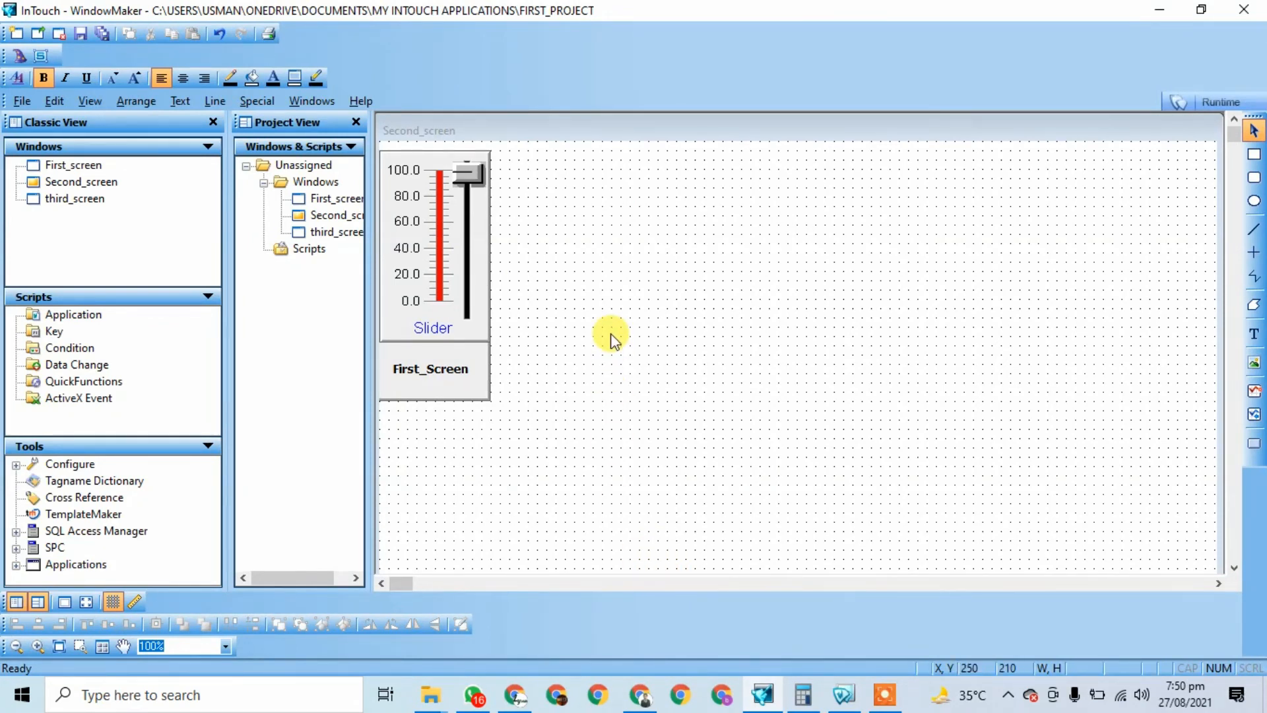
# Step: Add a 16-Pen Trend chart to Second_screen beside the slider
pyautogui.click(20, 57)
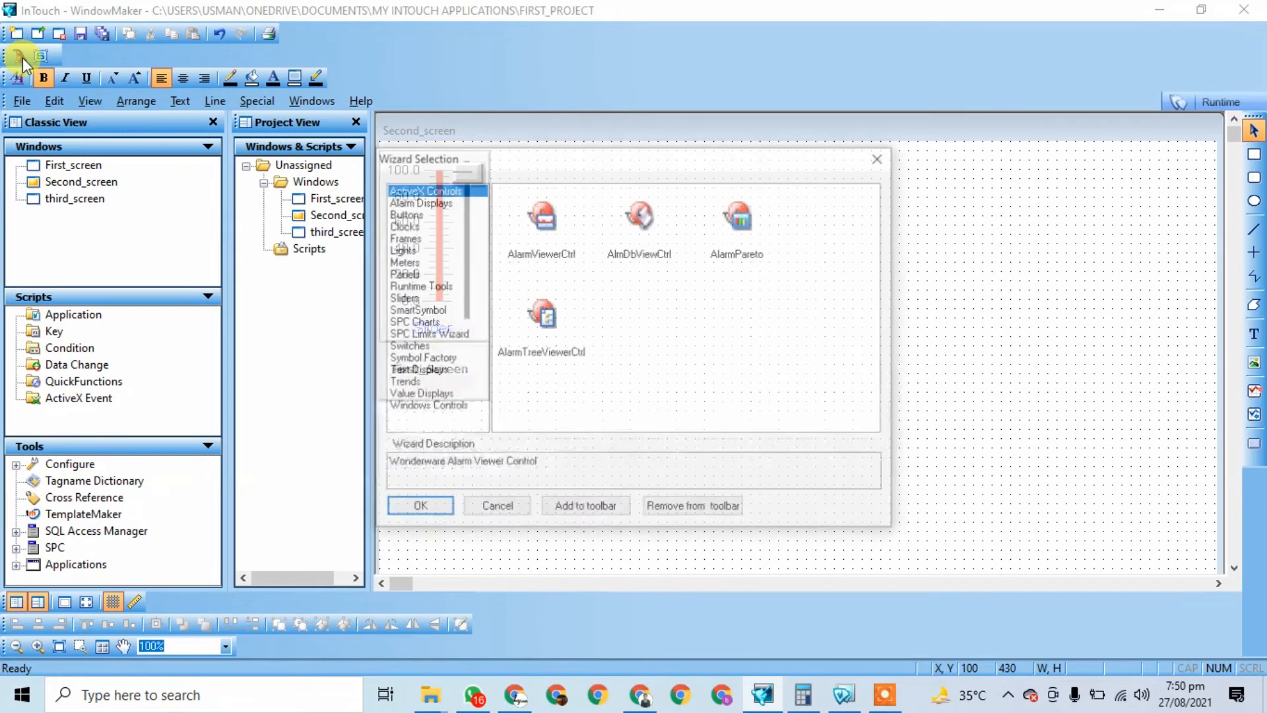
pyautogui.click(403, 384)
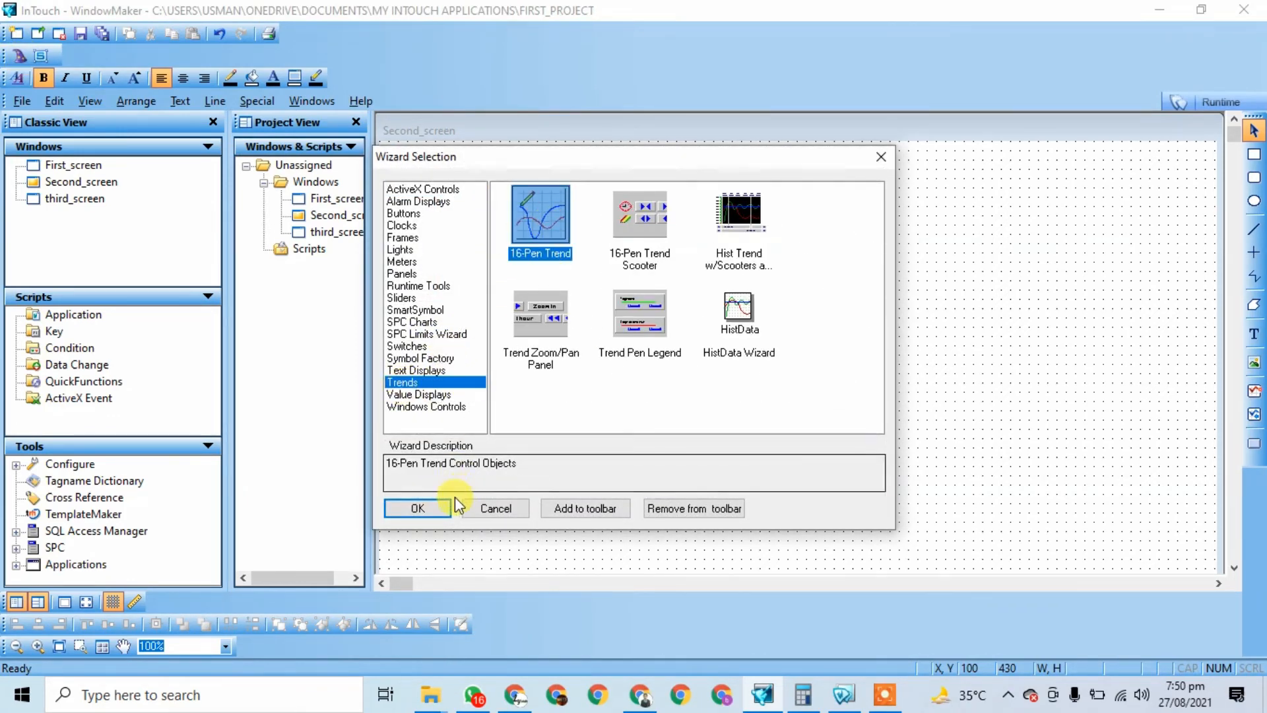
pyautogui.click(428, 509)
pyautogui.click(591, 203)
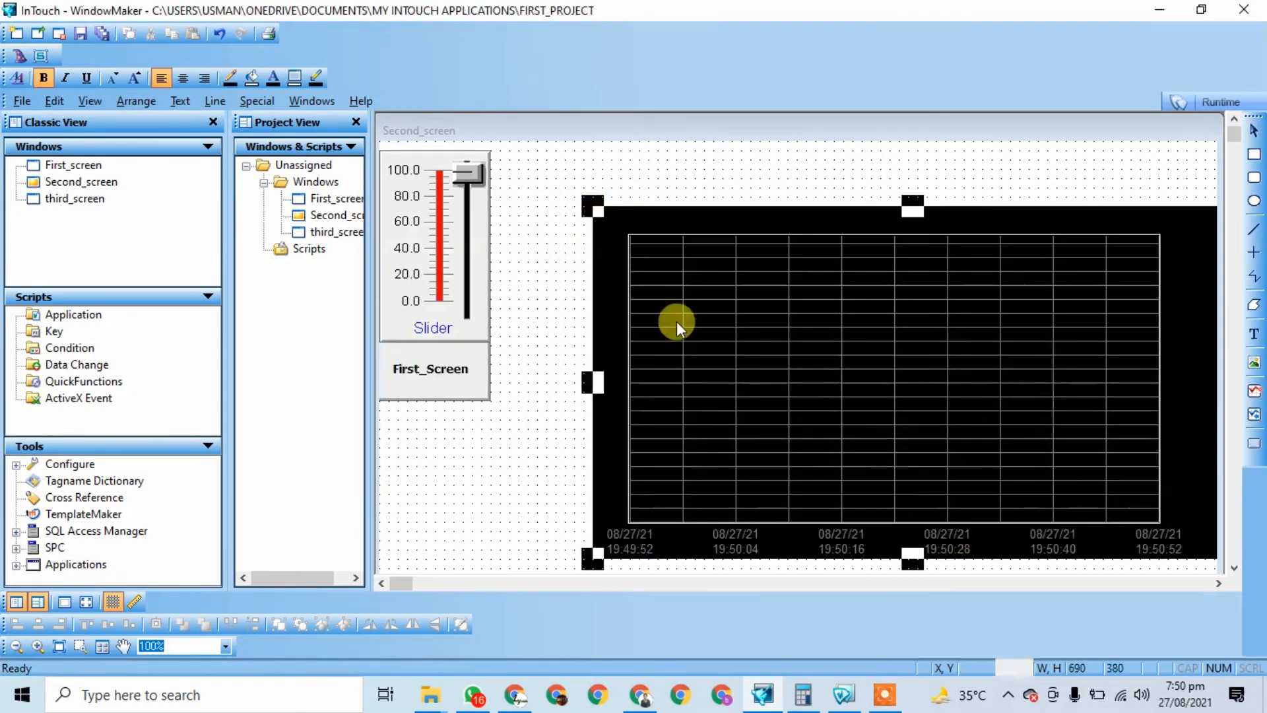
pyautogui.moveTo(795, 397); pyautogui.dragTo(719, 345)
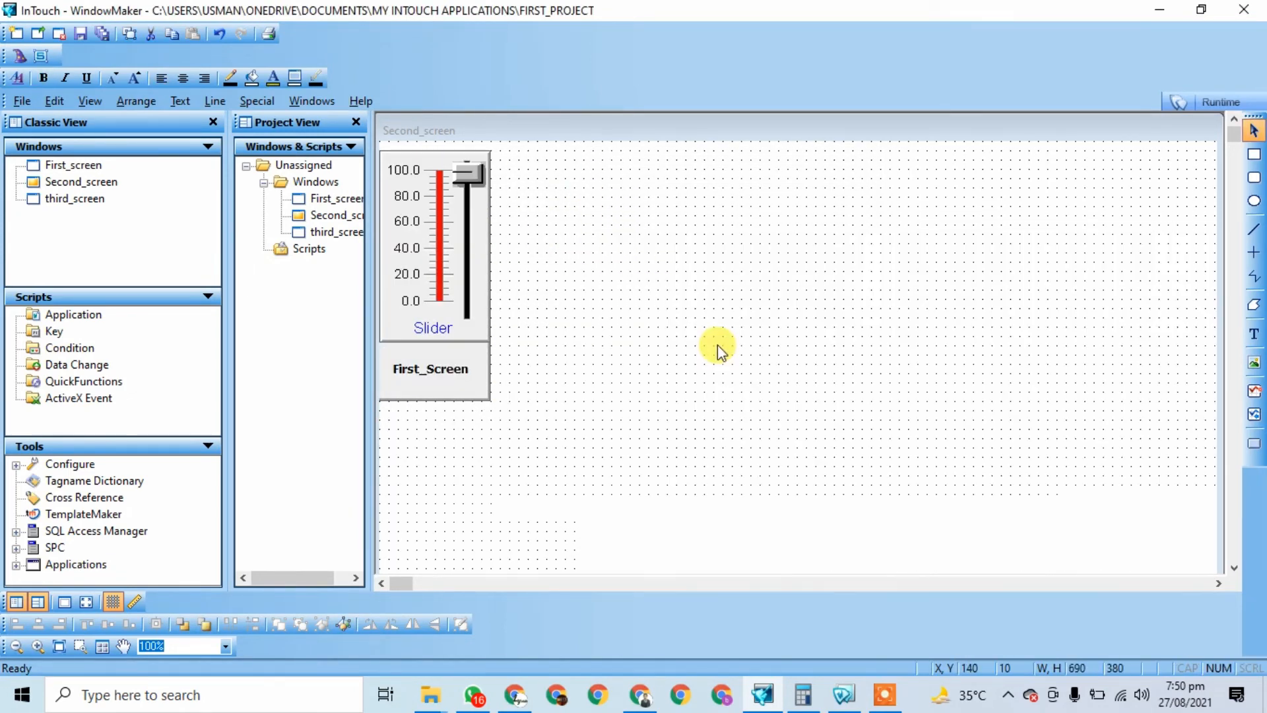
pyautogui.click(460, 479)
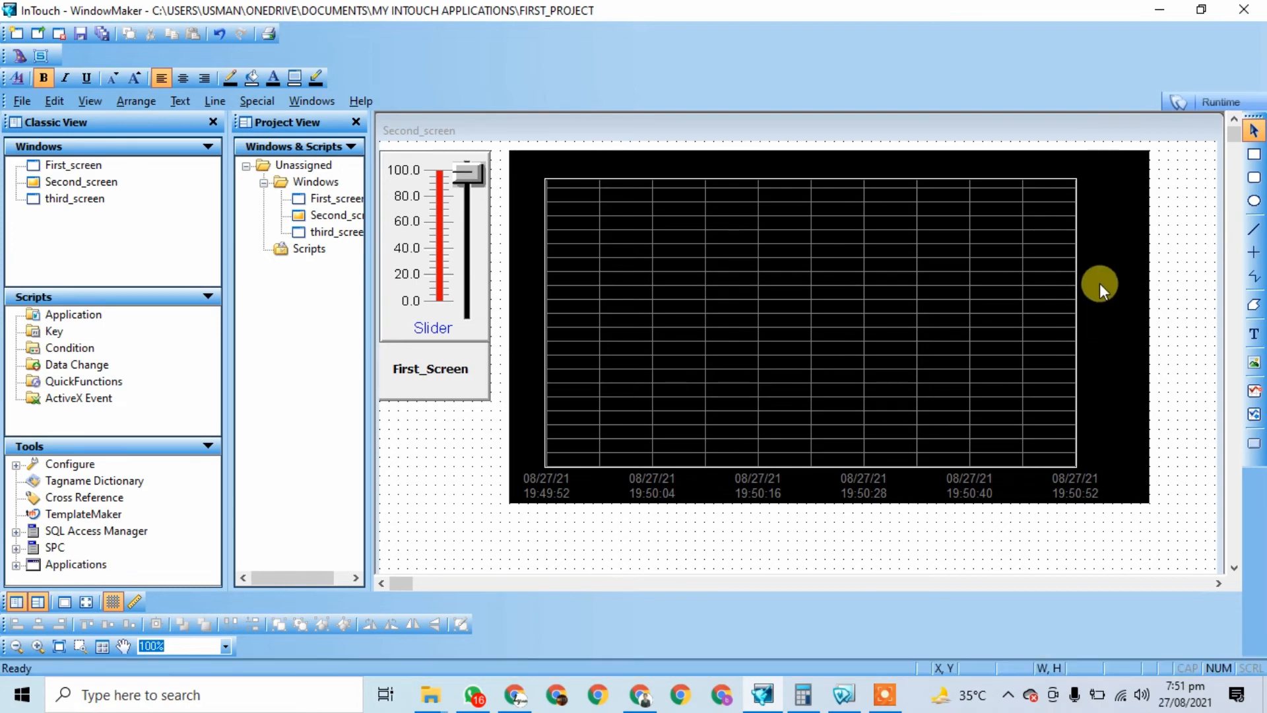
# Step: Check that the slider uses tag slider2, then bring up the trend's pen settings
pyautogui.doubleClick(445, 199)
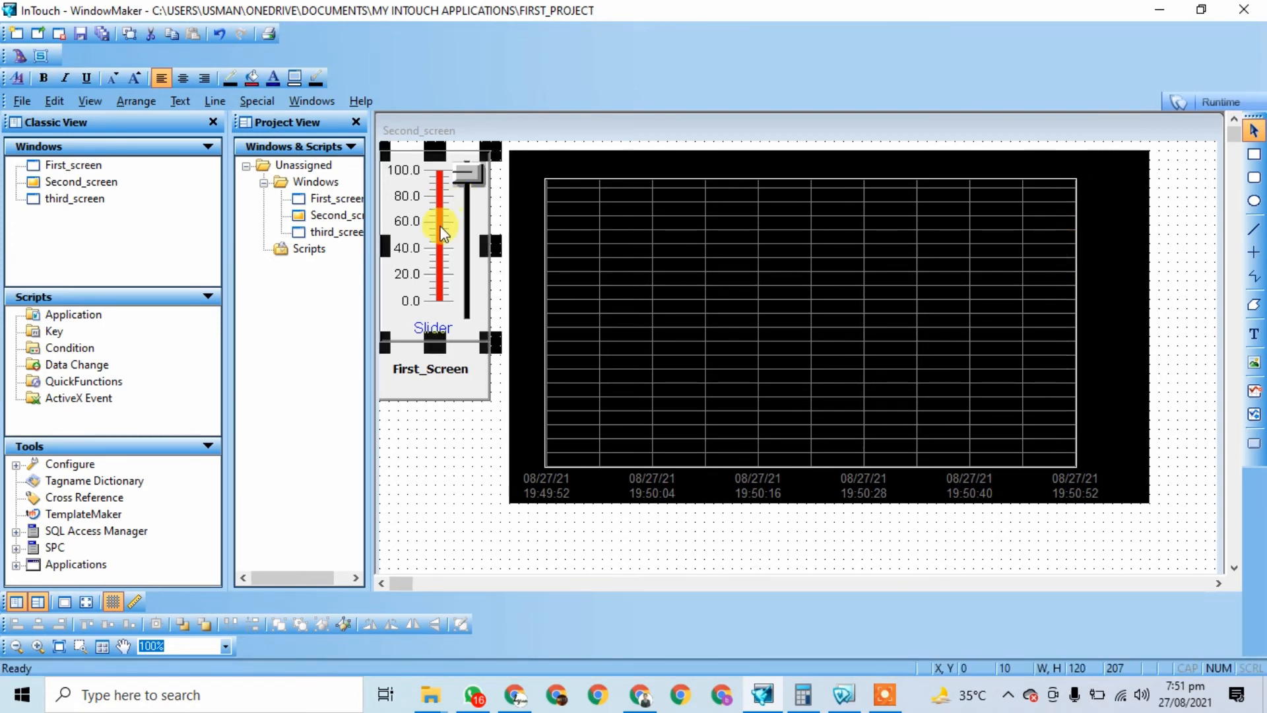
pyautogui.moveTo(581, 228); pyautogui.dragTo(488, 227)
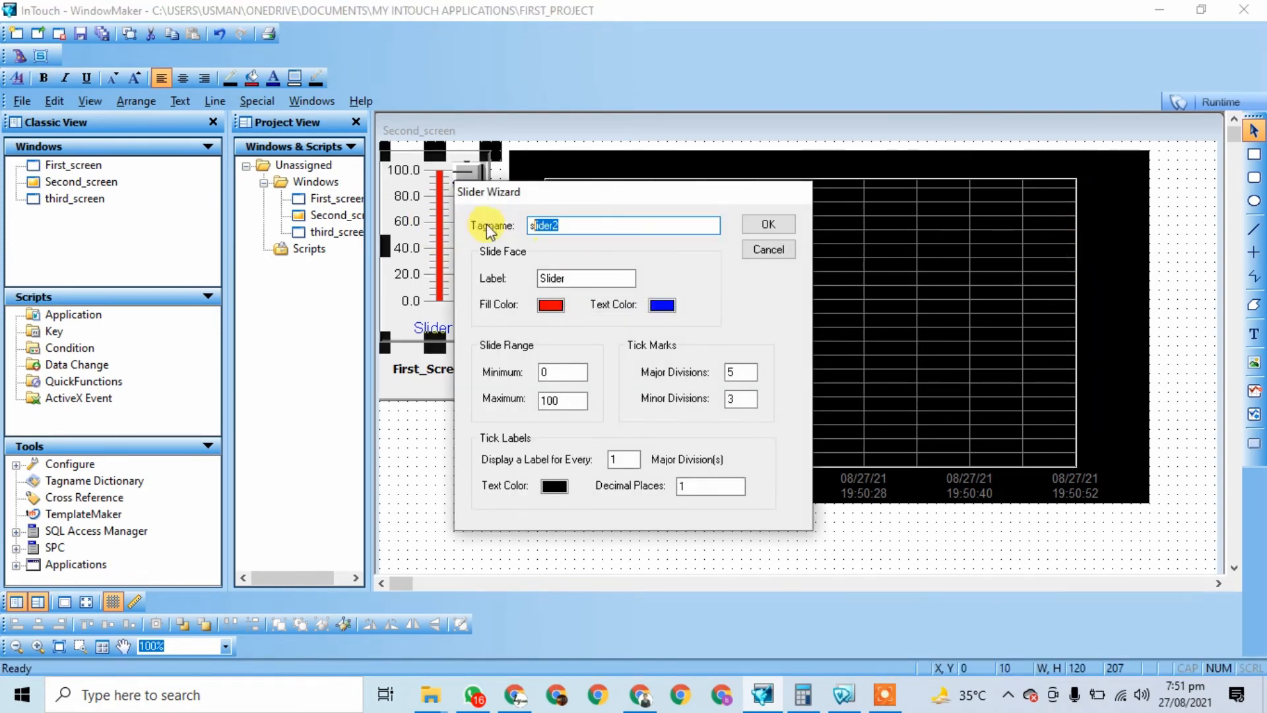
pyautogui.click(779, 226)
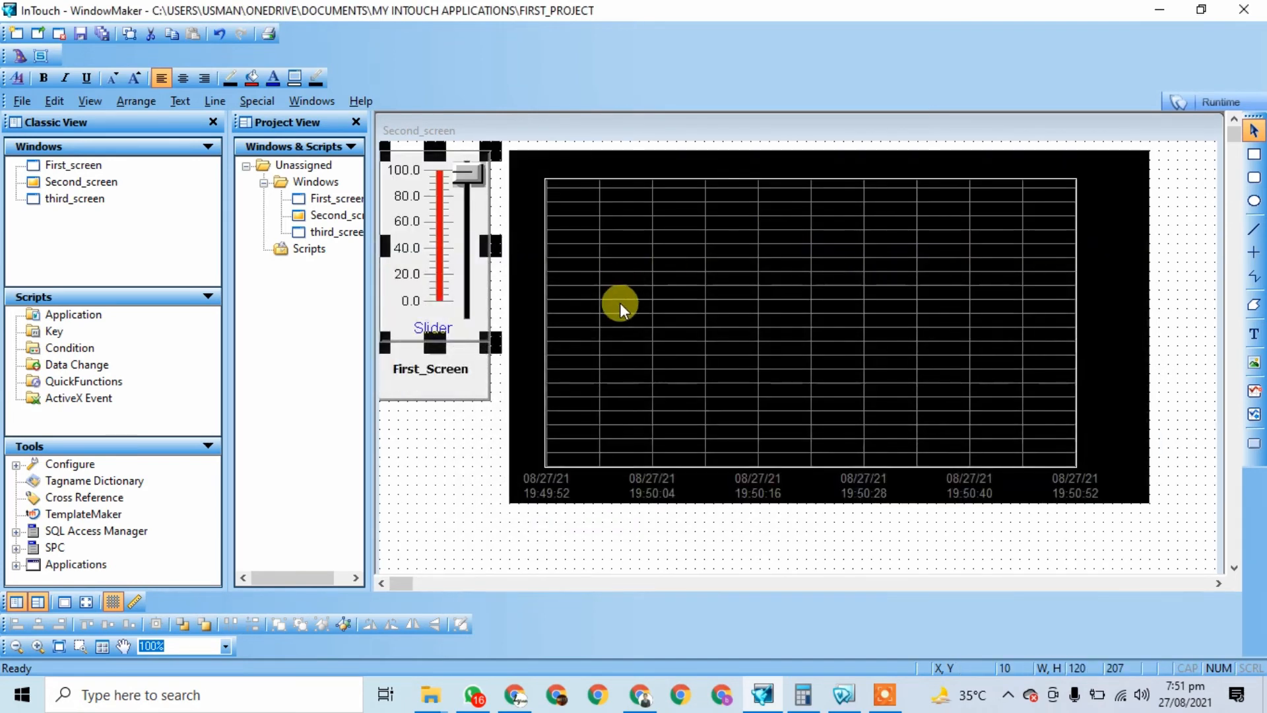
pyautogui.doubleClick(671, 307)
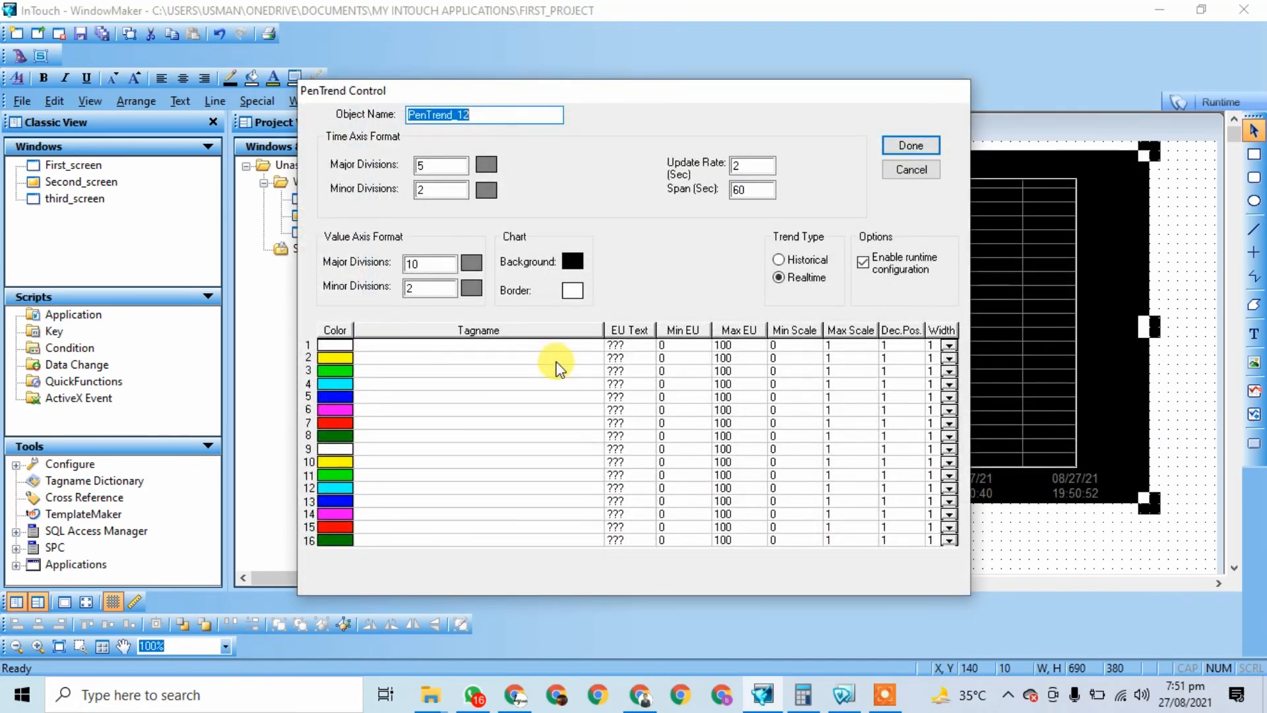
# Step: Assign the slider tag to pen 1 and slider2 to pen 2
pyautogui.click(413, 349)
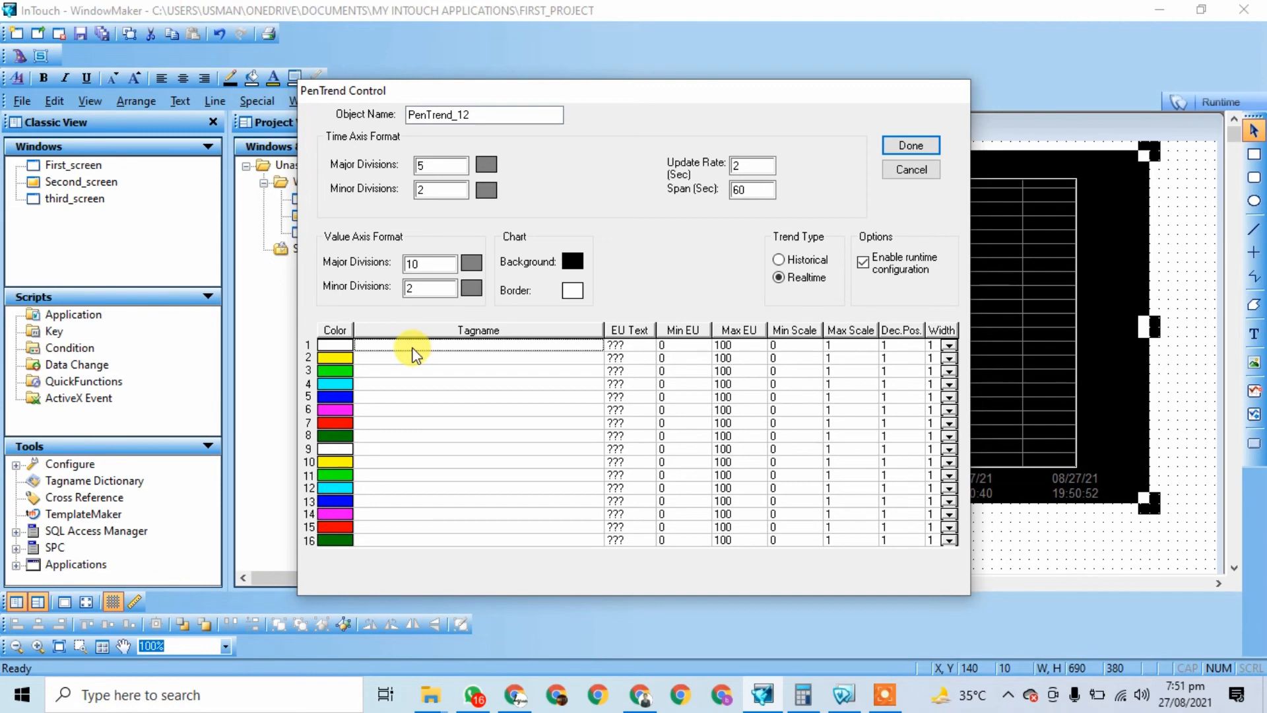
pyautogui.doubleClick(413, 352)
pyautogui.doubleClick(466, 395)
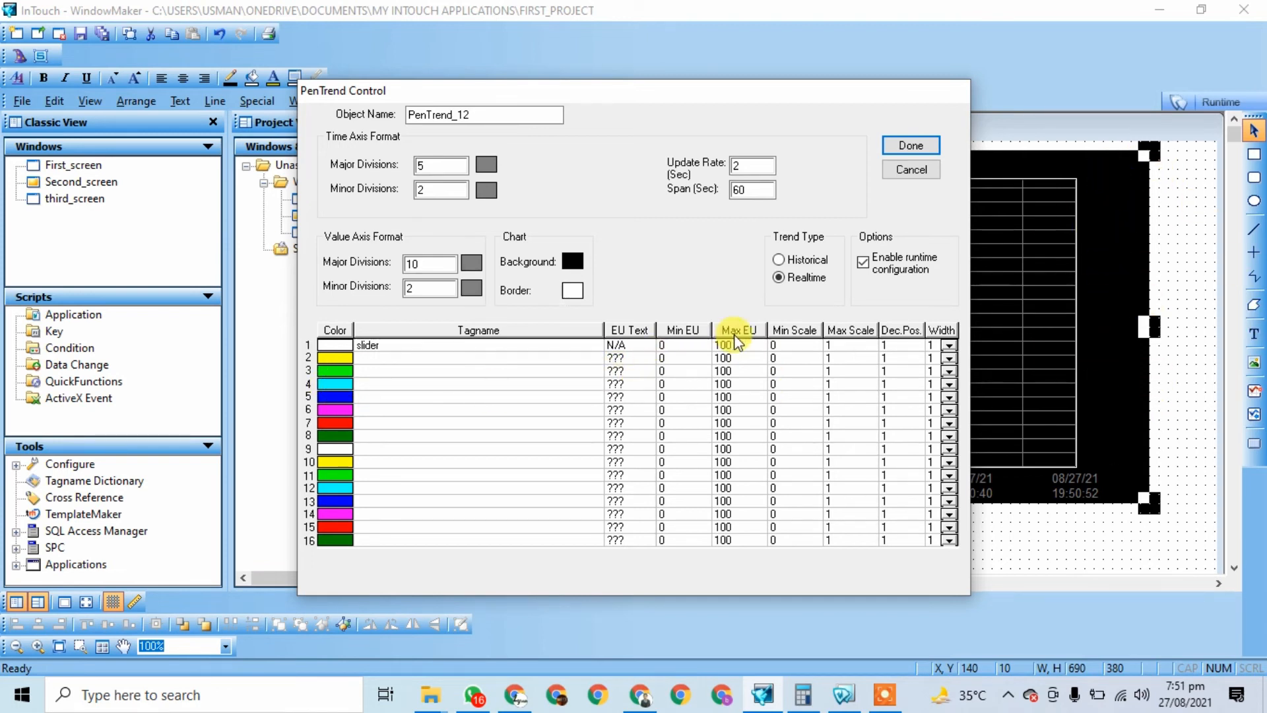
pyautogui.doubleClick(393, 356)
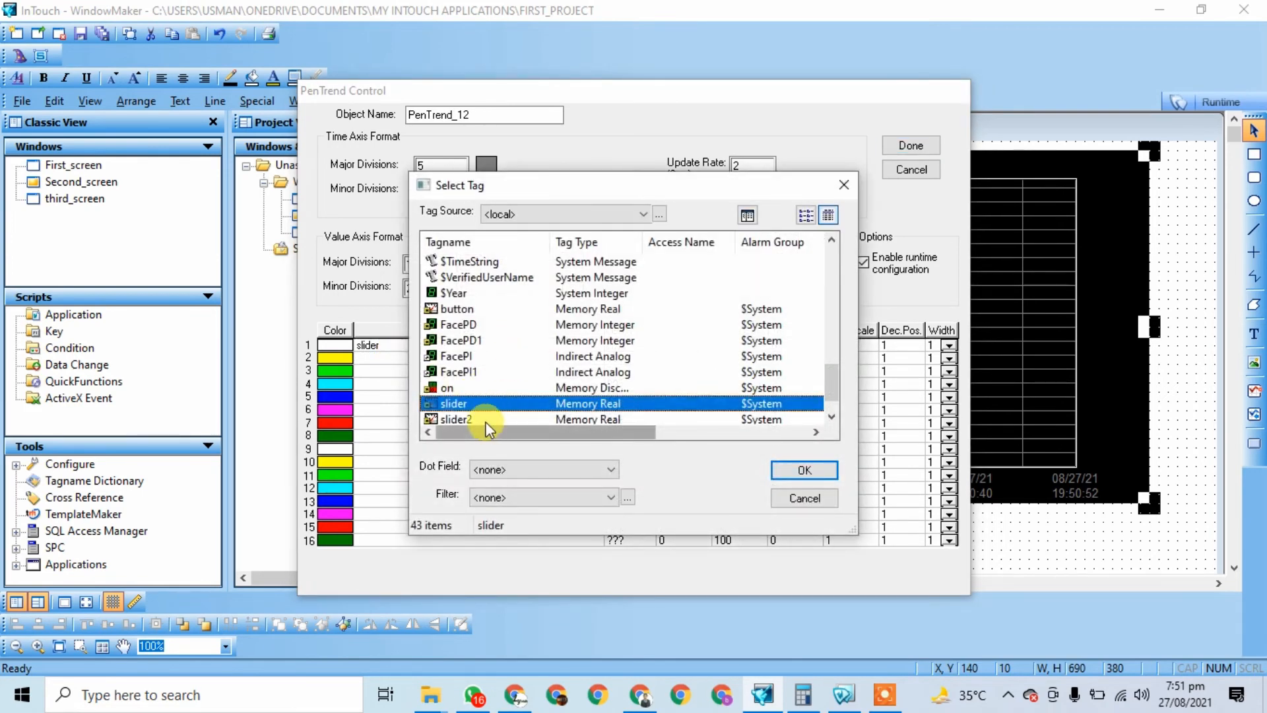
pyautogui.doubleClick(485, 422)
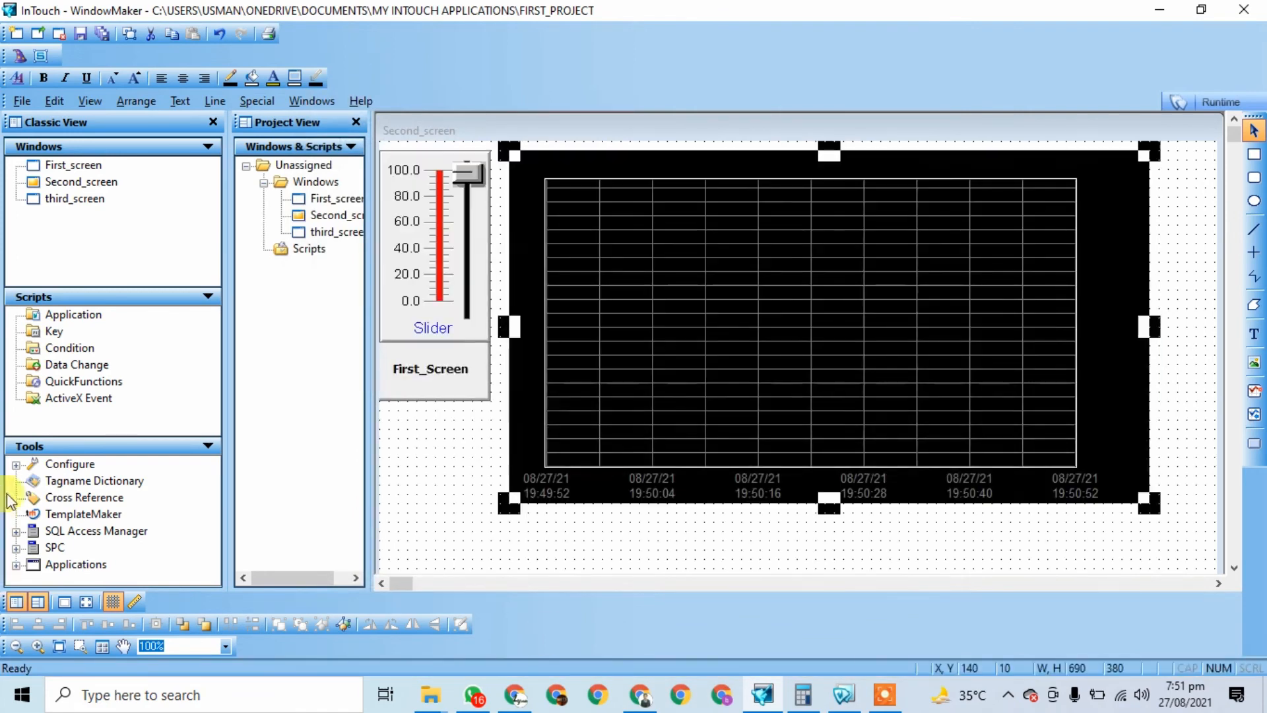
# Step: Recheck the slider's tag and pen 2's slider2 assignment, then apply the pen settings
pyautogui.doubleClick(429, 330)
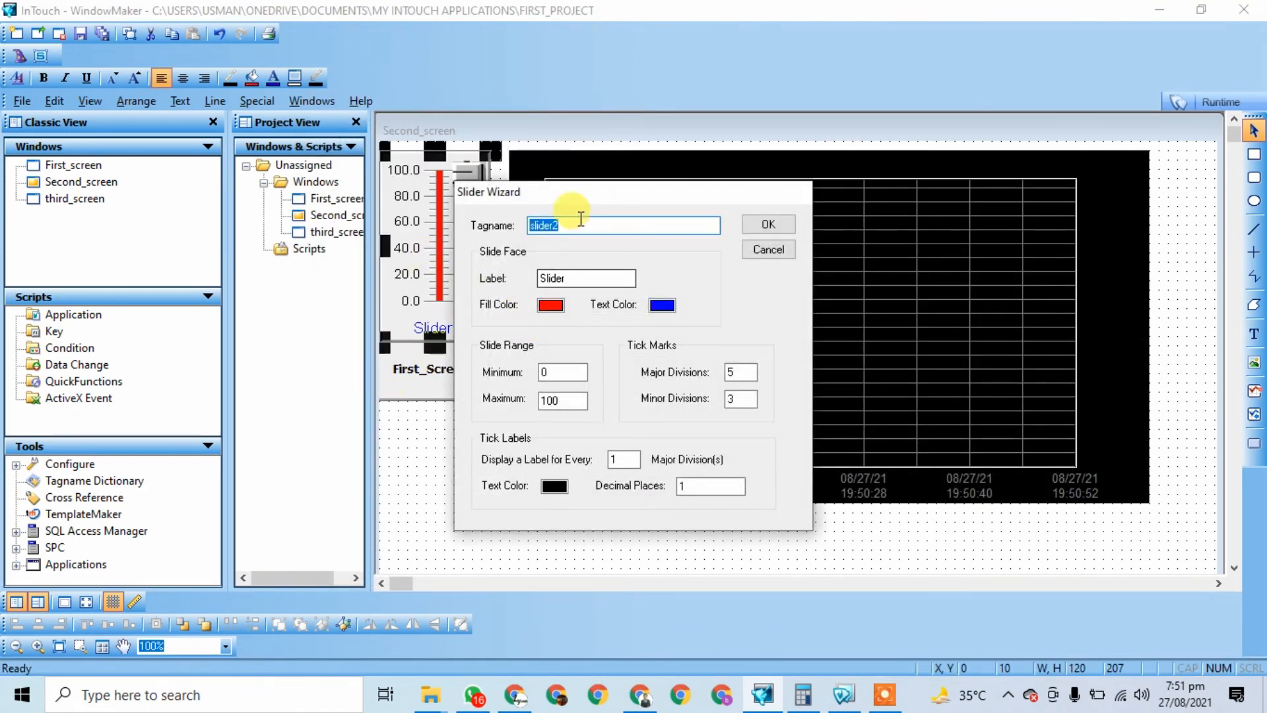
pyautogui.click(769, 225)
pyautogui.doubleClick(787, 271)
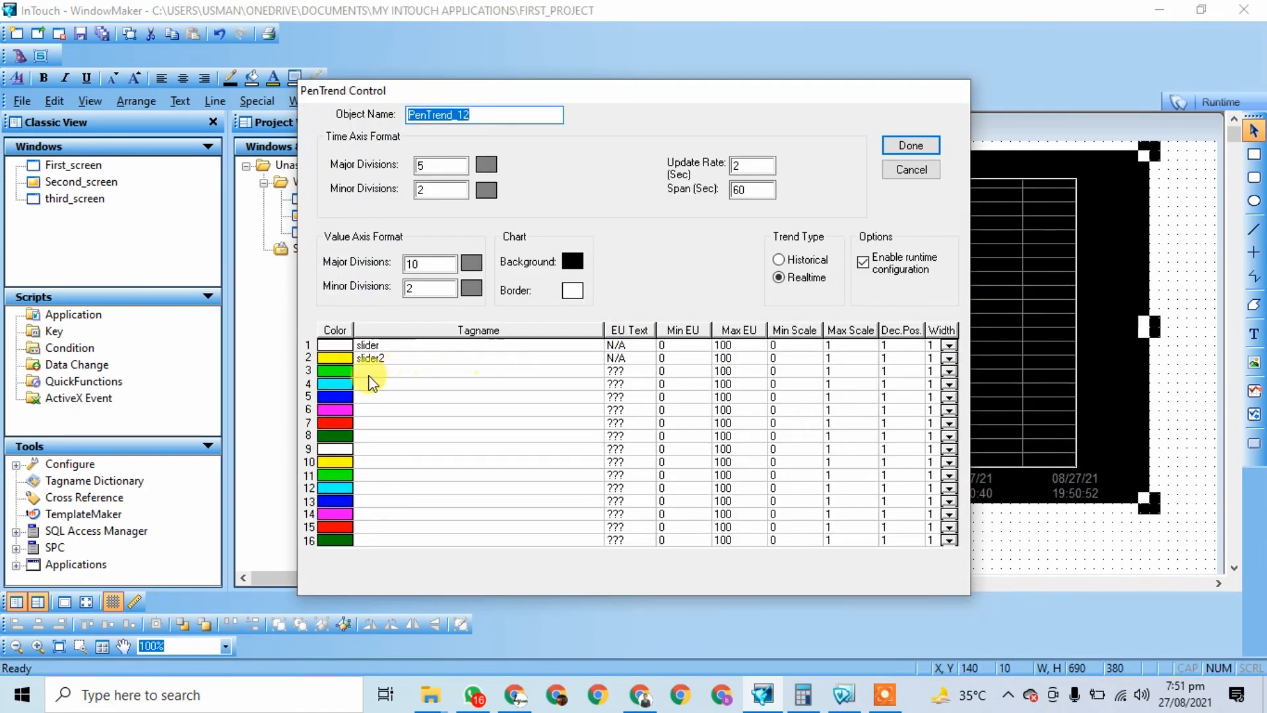
pyautogui.click(373, 360)
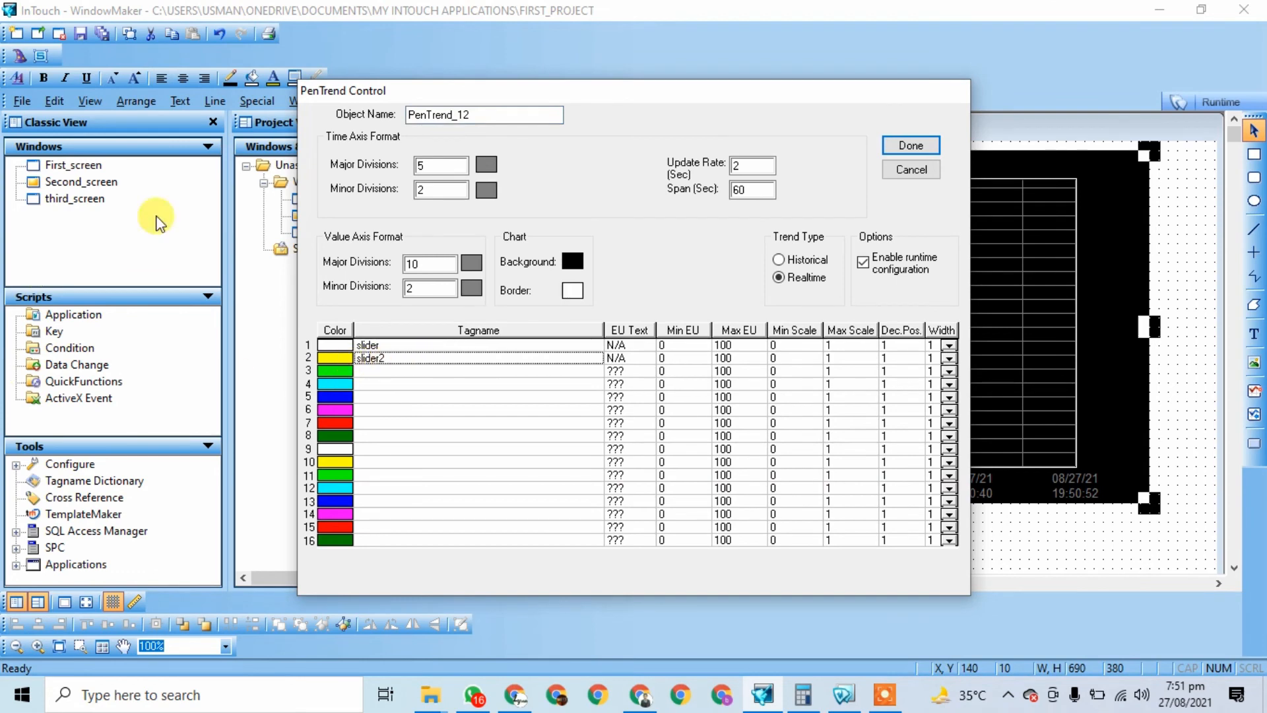
pyautogui.click(911, 144)
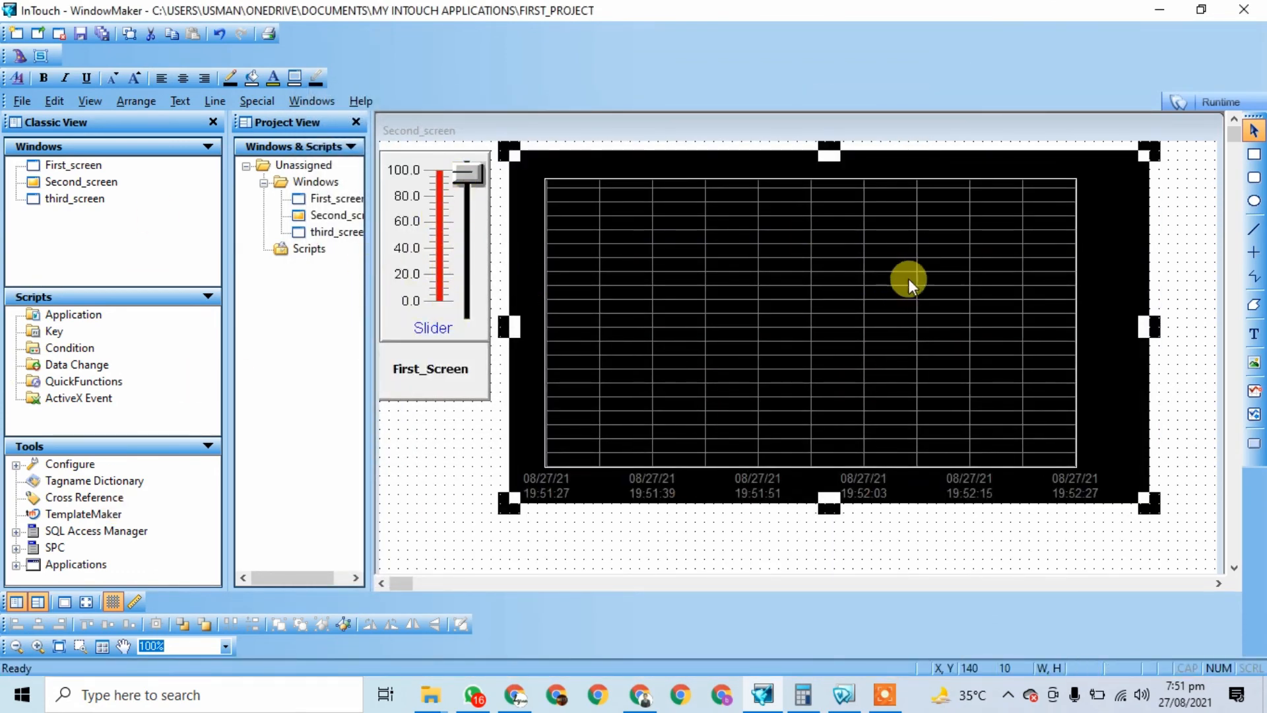
# Step: Run Second_screen and move the slider up and down to watch the yellow trend line
pyautogui.click(1221, 101)
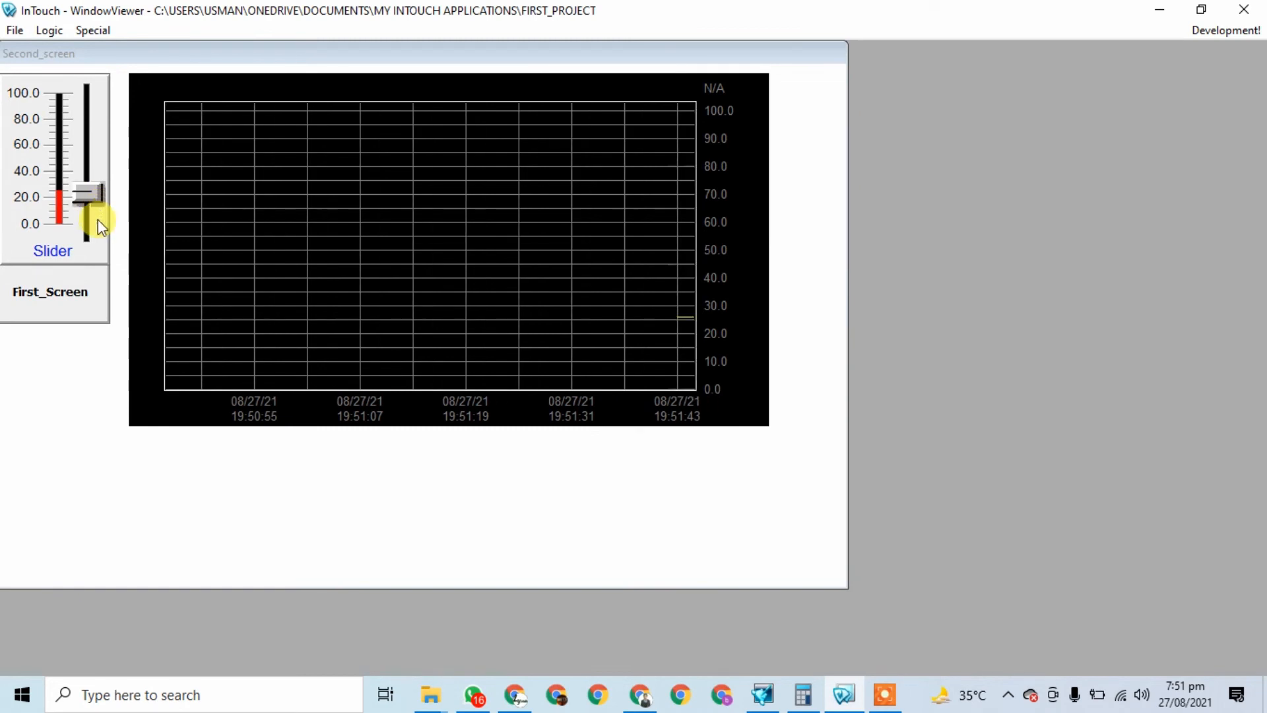
pyautogui.moveTo(93, 192); pyautogui.dragTo(90, 120)
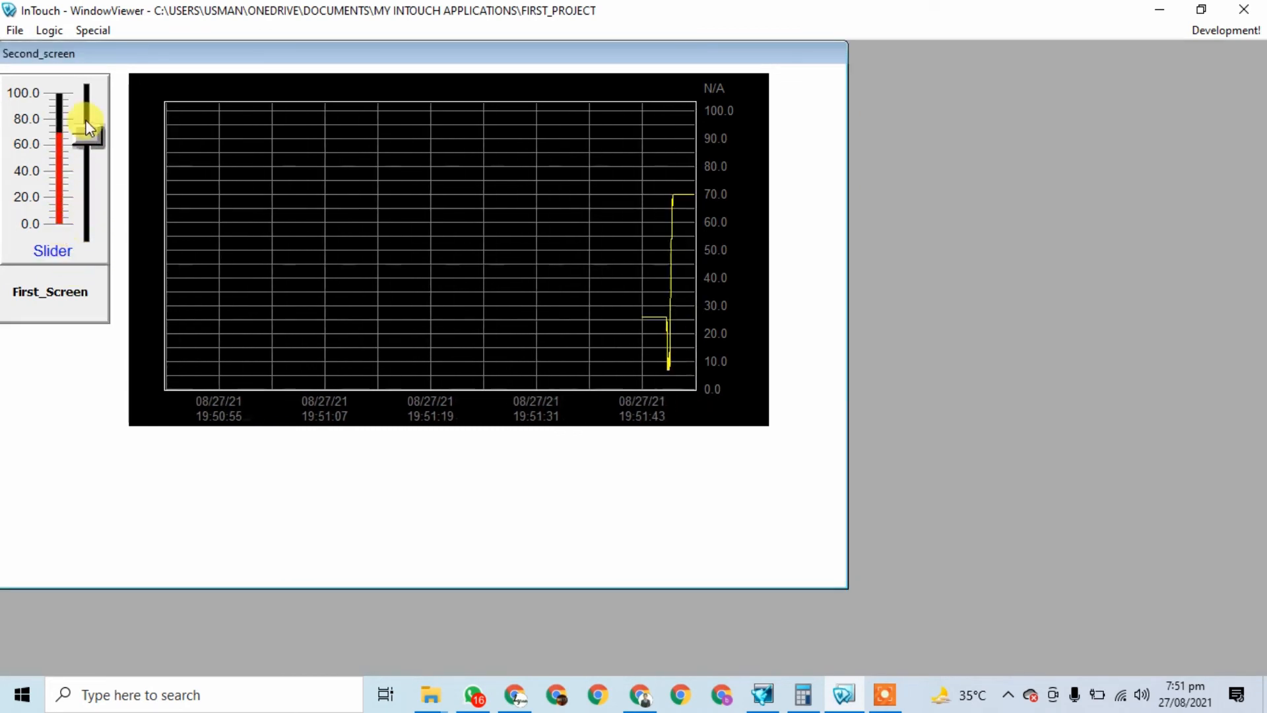
pyautogui.moveTo(92, 145)
pyautogui.mouseDown()
pyautogui.moveTo(90, 169)
pyautogui.moveTo(88, 110)
pyautogui.moveTo(92, 170)
pyautogui.moveTo(107, 122)
pyautogui.moveTo(93, 184)
pyautogui.moveTo(95, 113)
pyautogui.moveTo(93, 215)
pyautogui.moveTo(92, 88)
pyautogui.mouseUp()
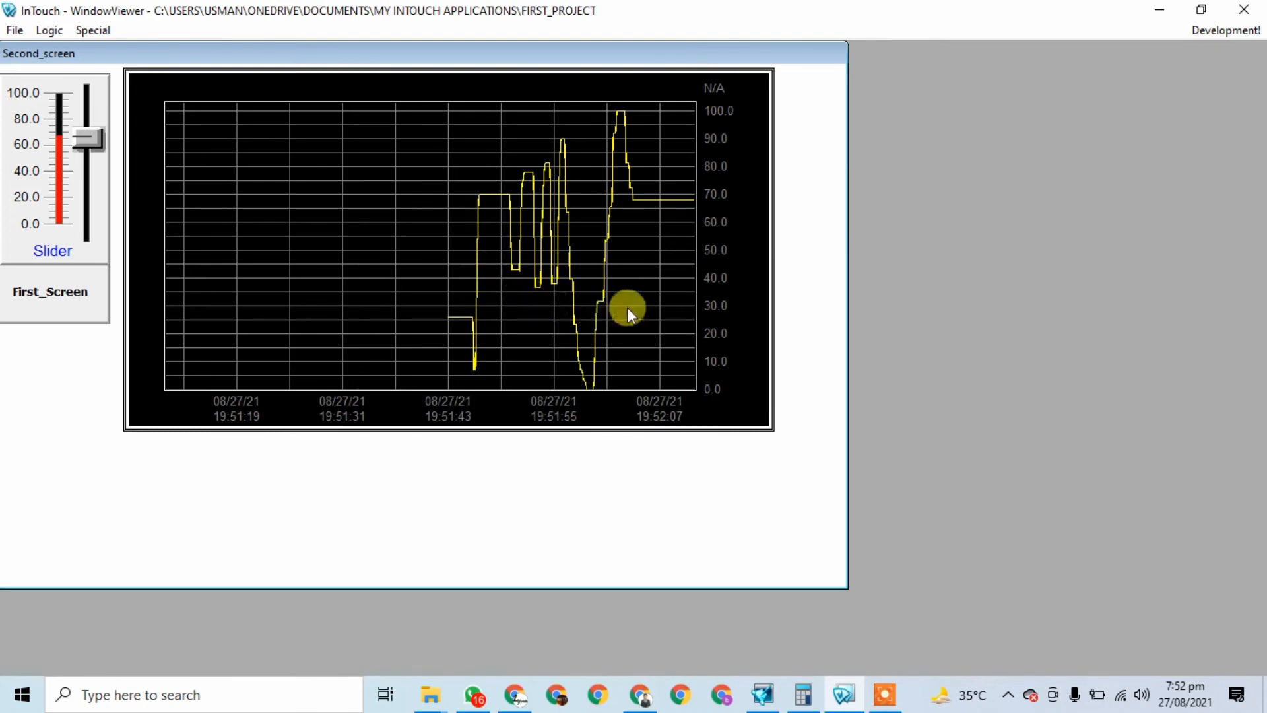
# Step: Close WindowViewer and reopen Second_screen for editing in WindowMaker
pyautogui.click(1244, 10)
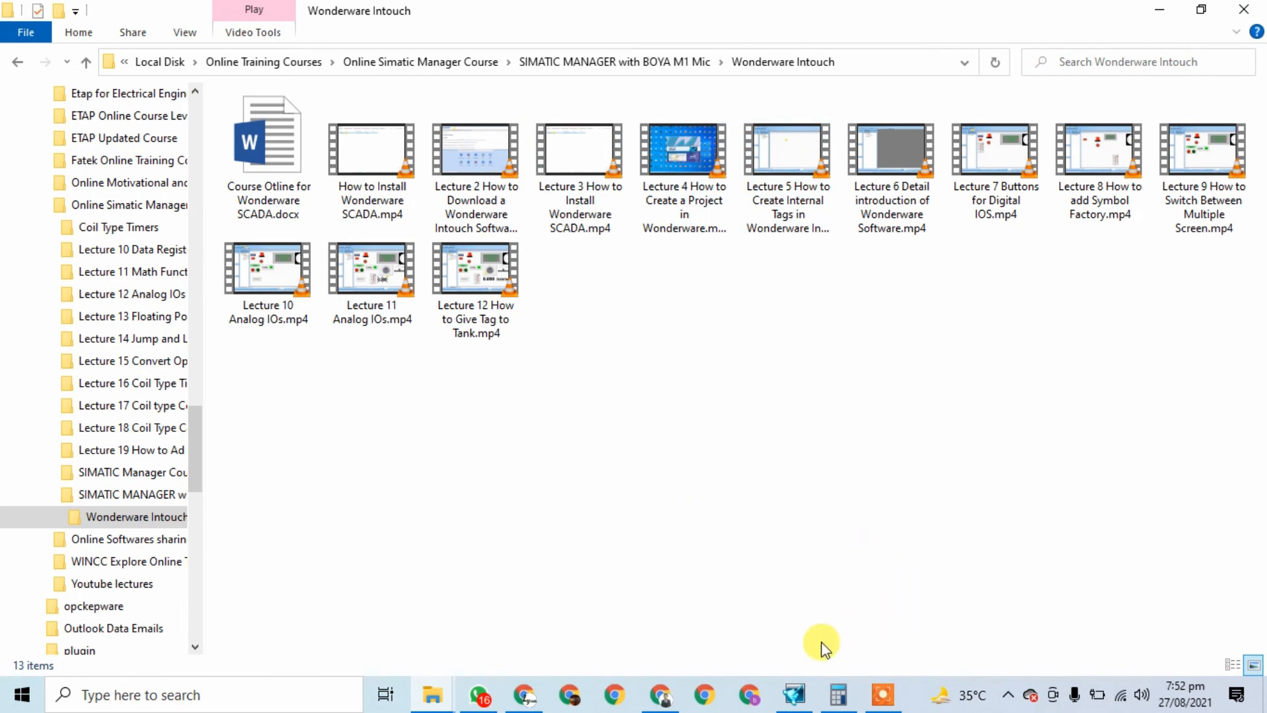
pyautogui.click(795, 694)
pyautogui.doubleClick(332, 215)
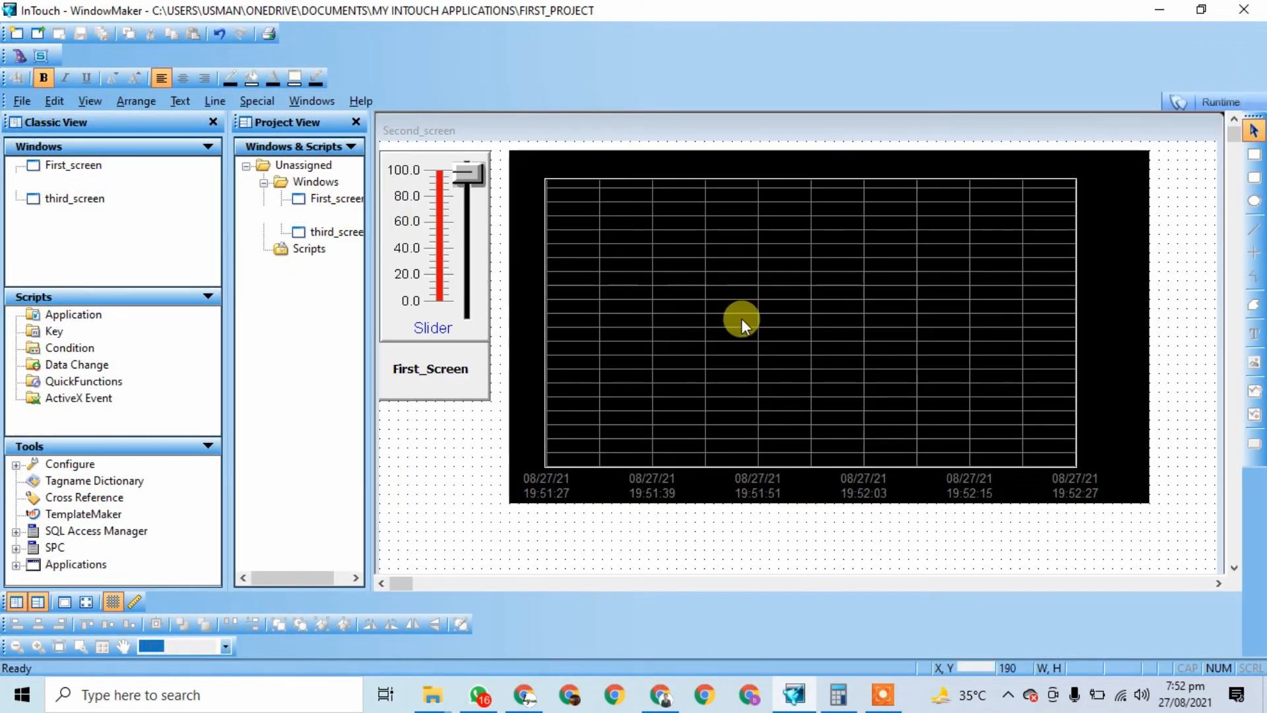
# Step: Assign slider3 to the trend's third pen with Min EU 0 and Max EU 100
pyautogui.doubleClick(719, 270)
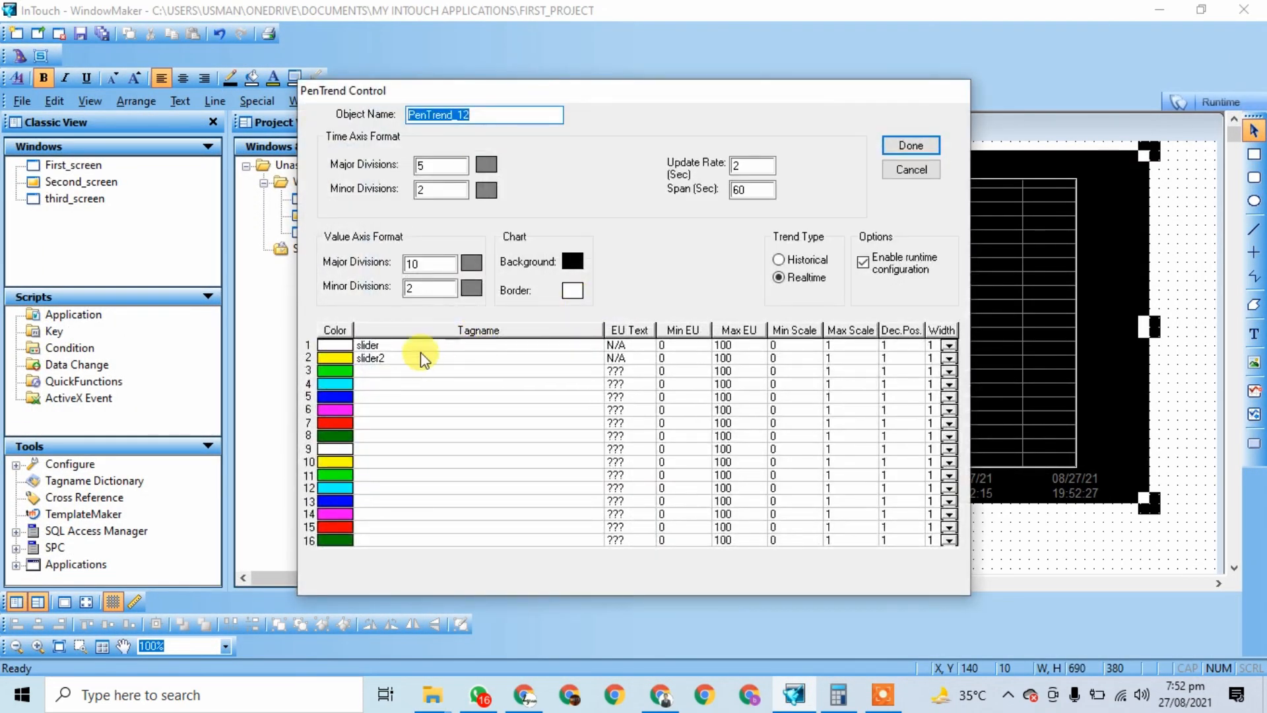
pyautogui.moveTo(534, 94); pyautogui.dragTo(603, 46)
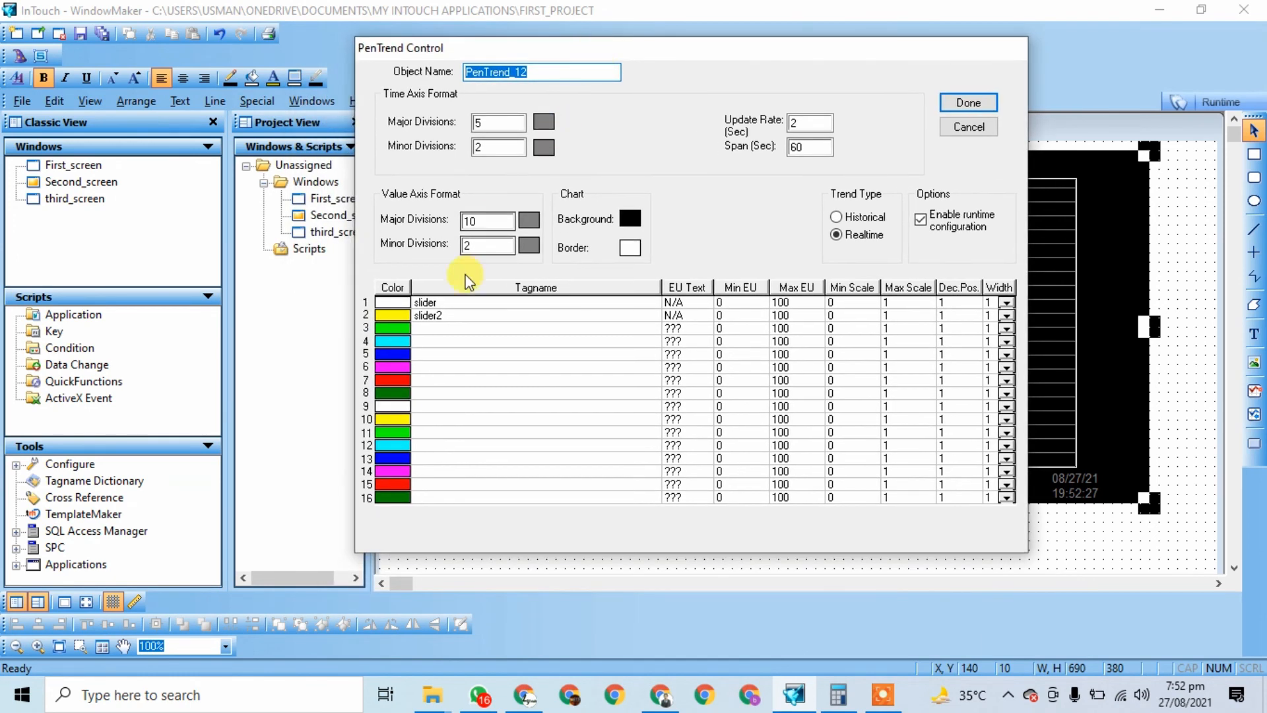
pyautogui.doubleClick(445, 329)
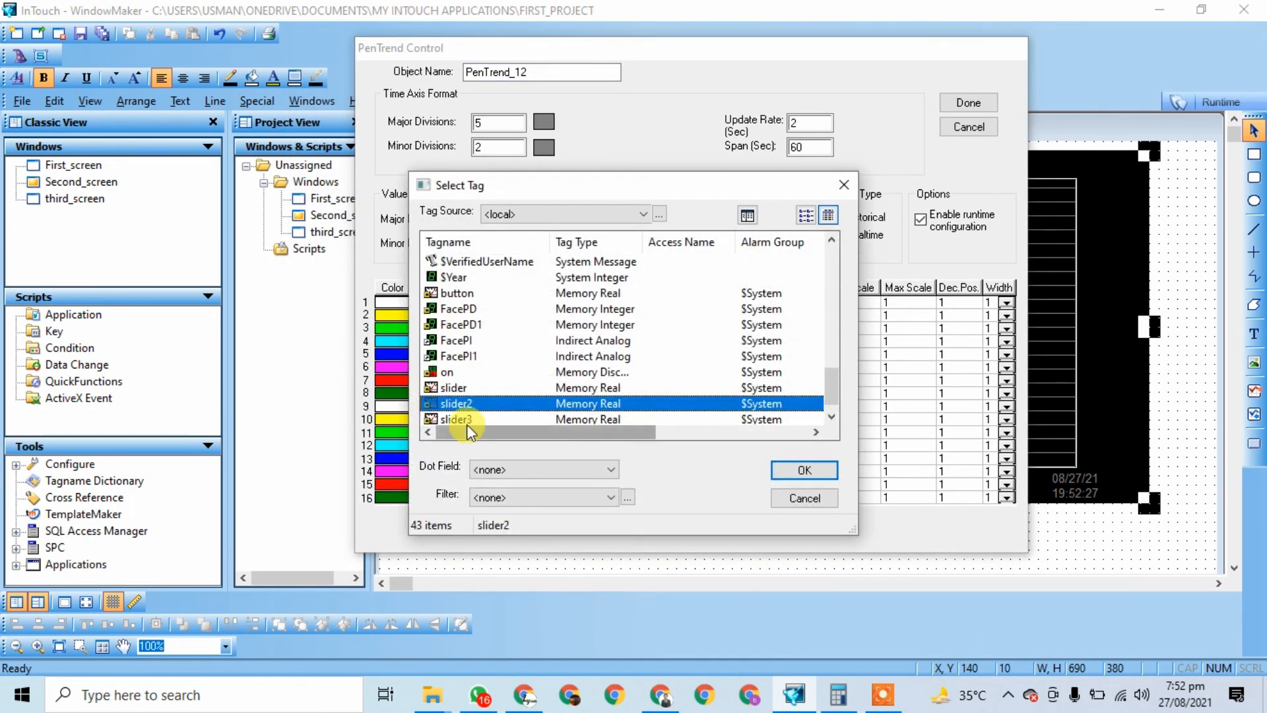
pyautogui.click(470, 420)
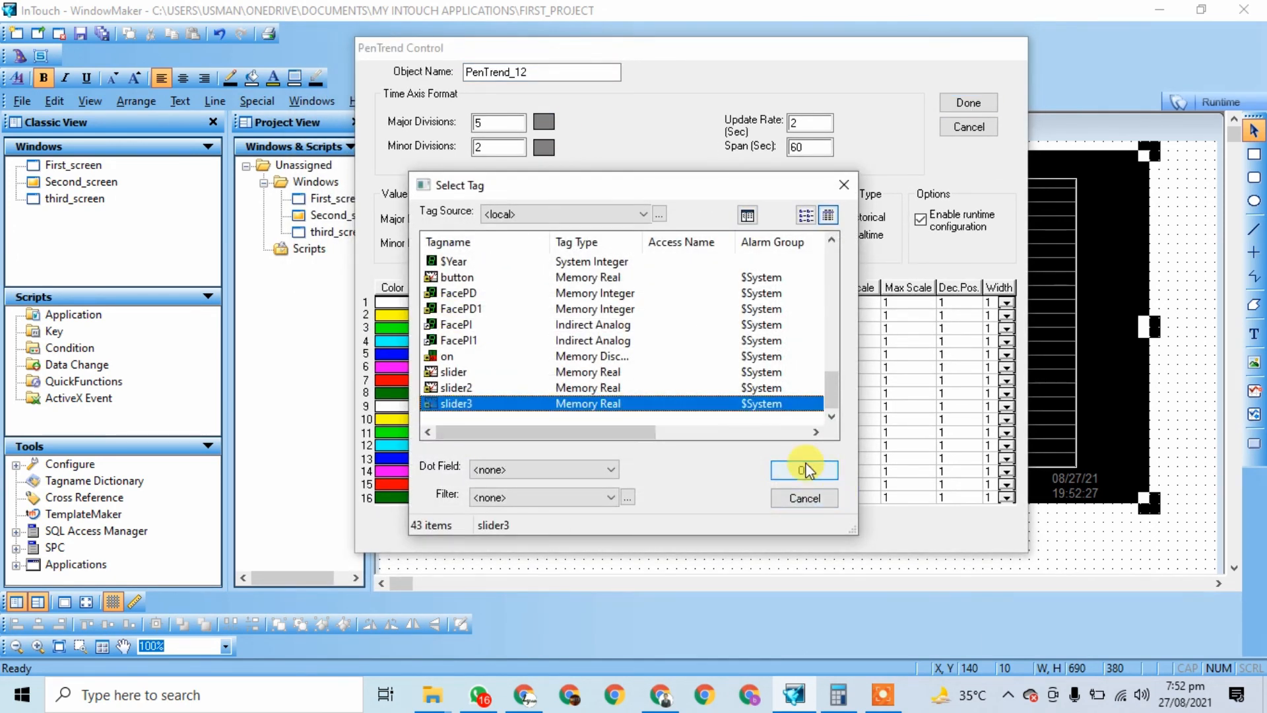
pyautogui.click(804, 470)
pyautogui.click(750, 326)
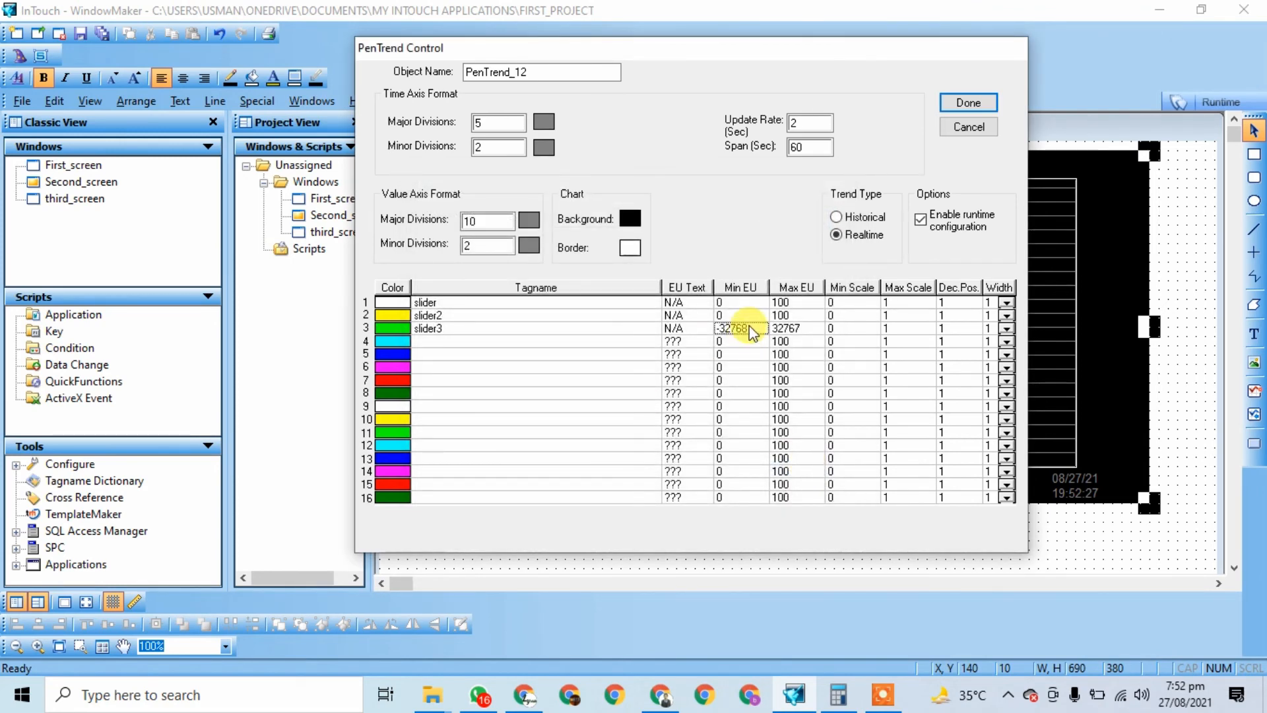
pyautogui.write('0')
pyautogui.write('100')
pyautogui.click(965, 103)
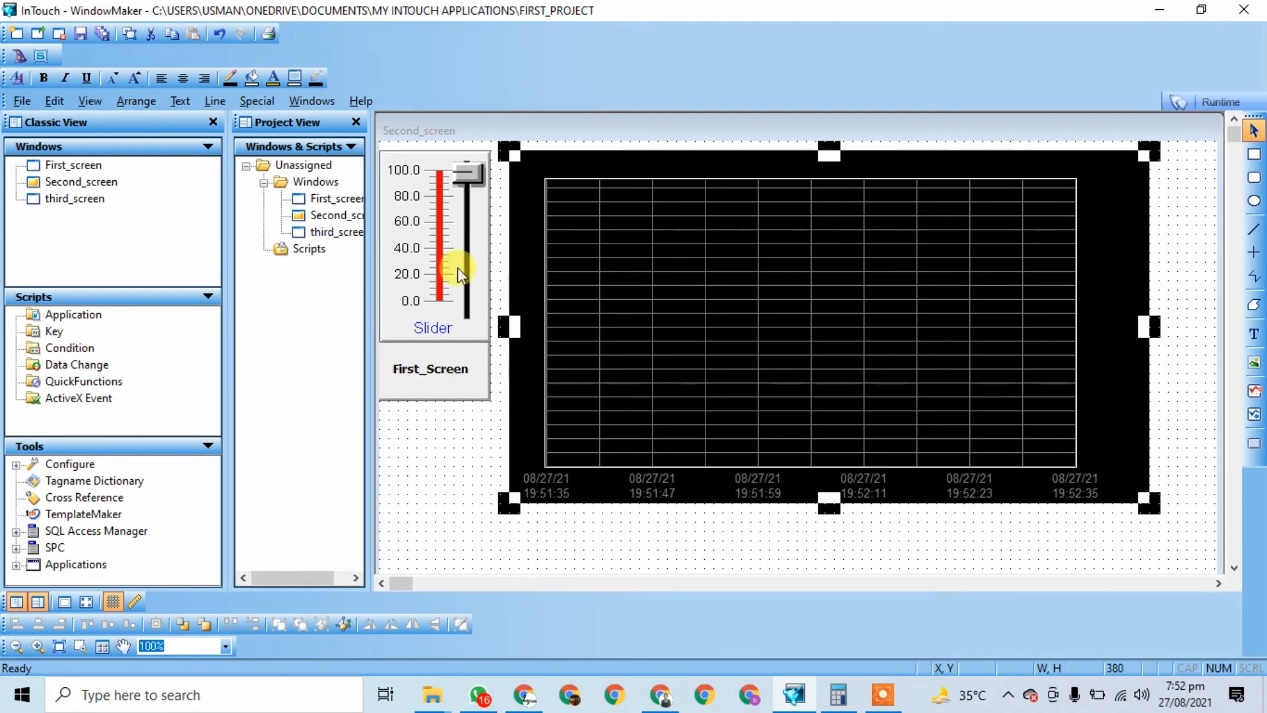
pyautogui.click(426, 210)
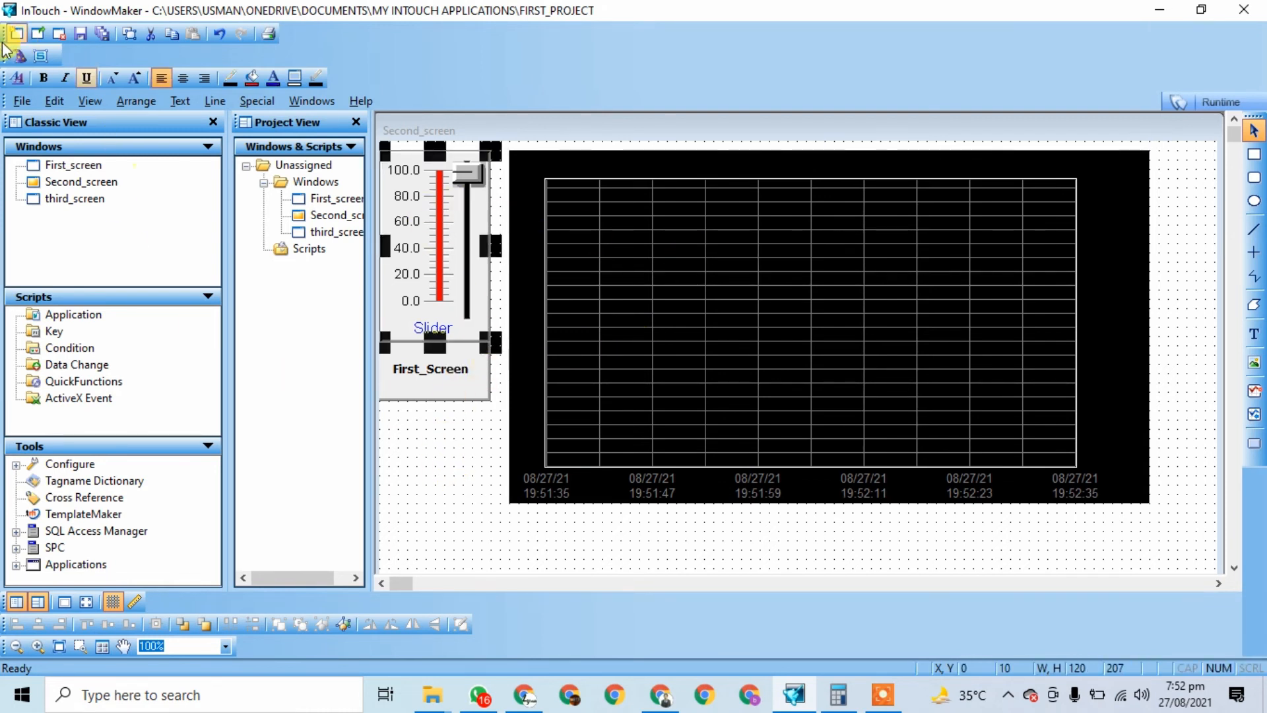
# Step: Place a Vertical Slider below the first slider and enlarge it
pyautogui.click(20, 55)
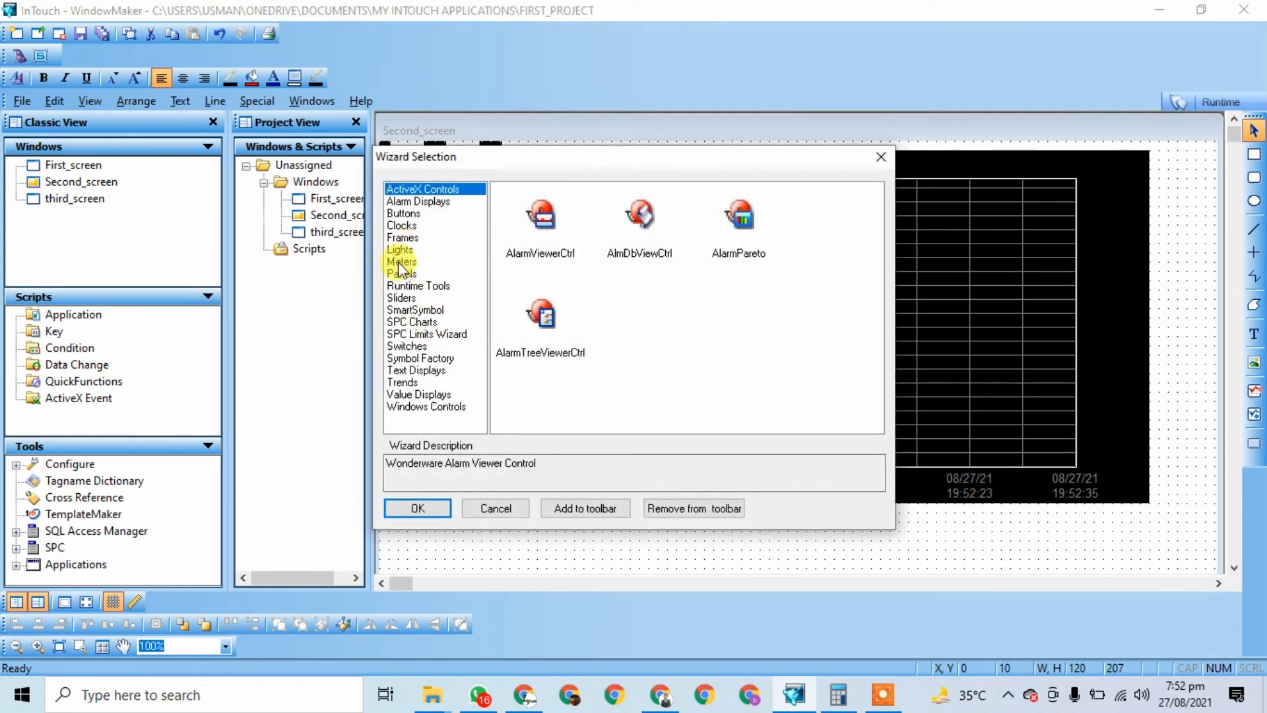
pyautogui.click(401, 298)
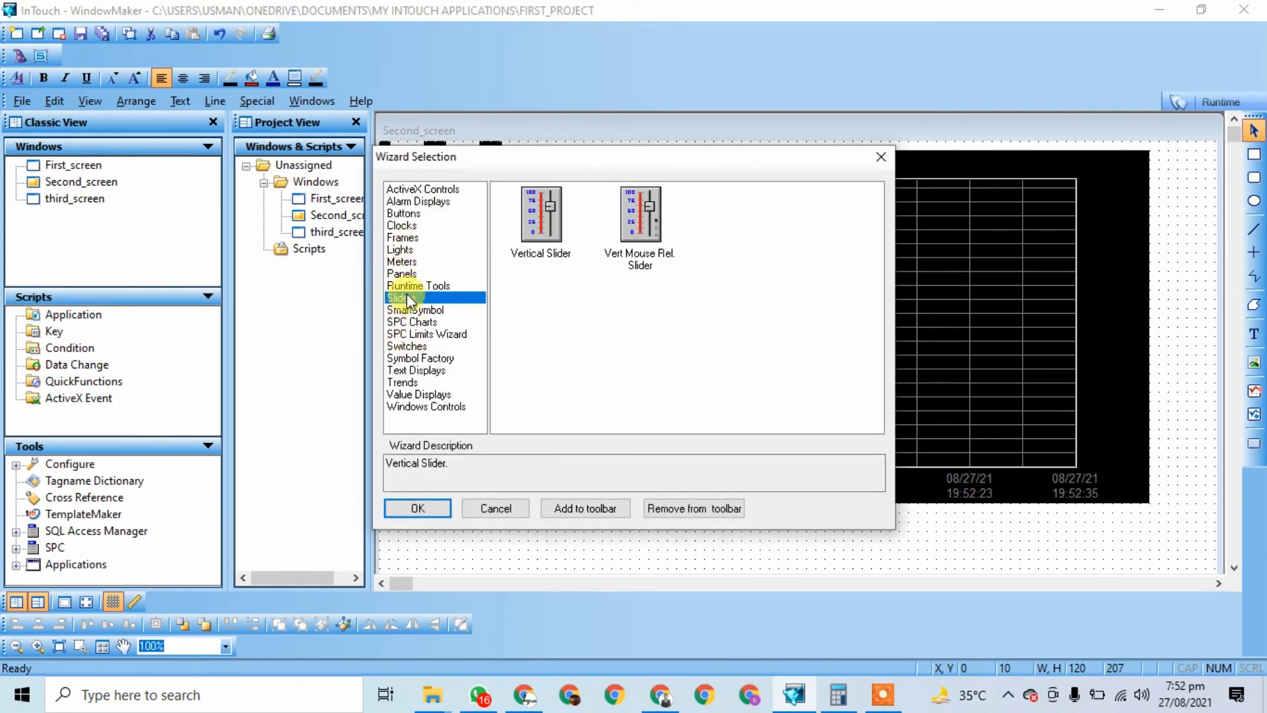
pyautogui.click(543, 254)
pyautogui.click(425, 508)
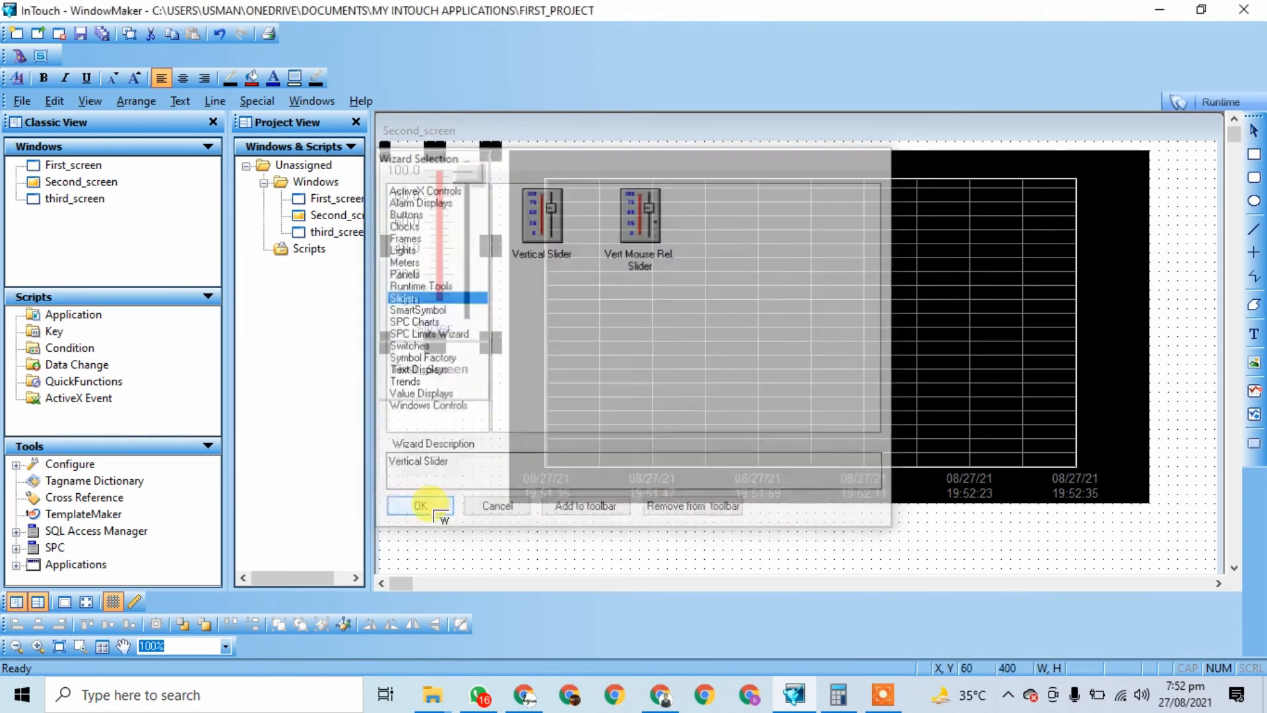
pyautogui.click(436, 465)
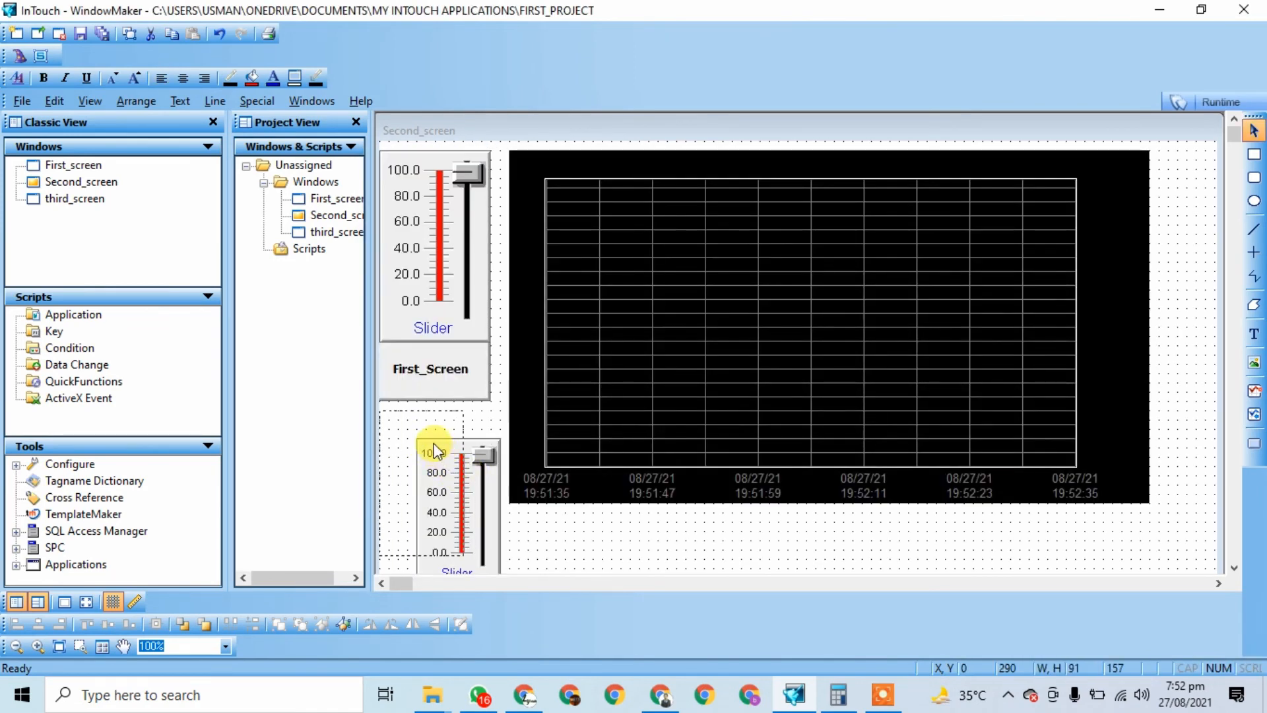
pyautogui.moveTo(466, 482); pyautogui.dragTo(494, 481)
# Step: Set the new slider's tagname to slider3 and recheck the trend pens
pyautogui.doubleClick(462, 474)
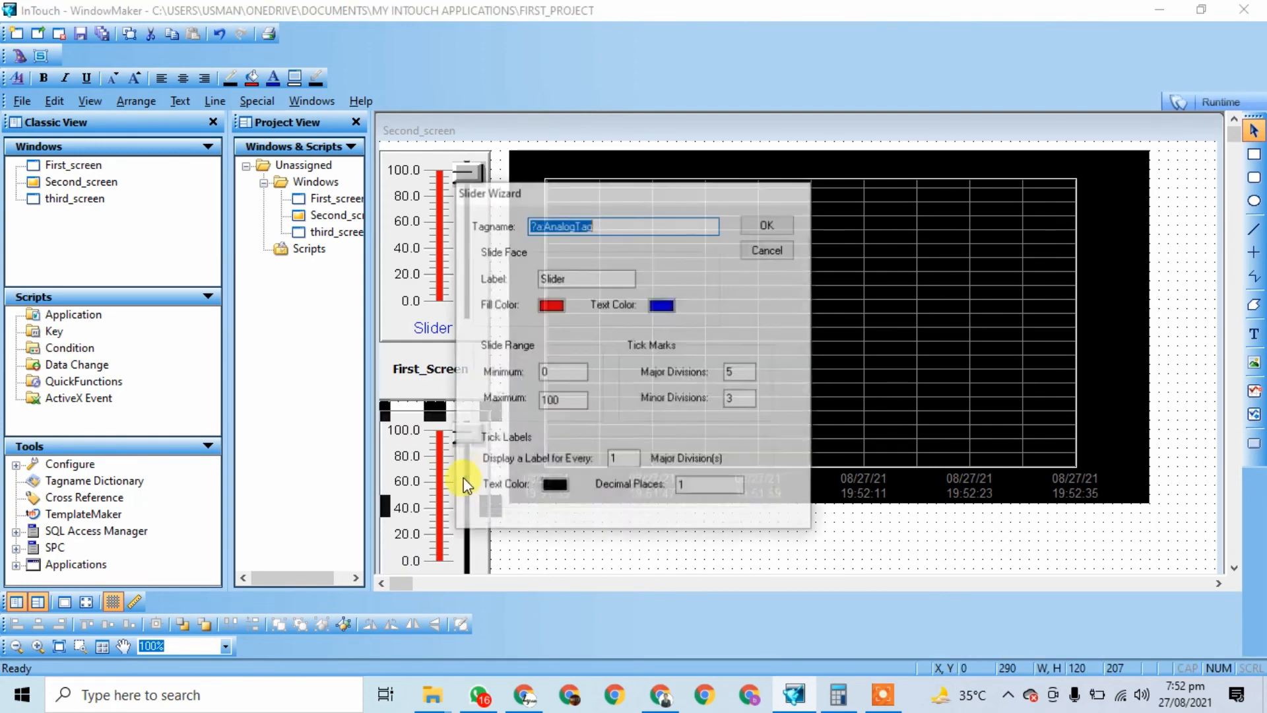
pyautogui.write('slider3')
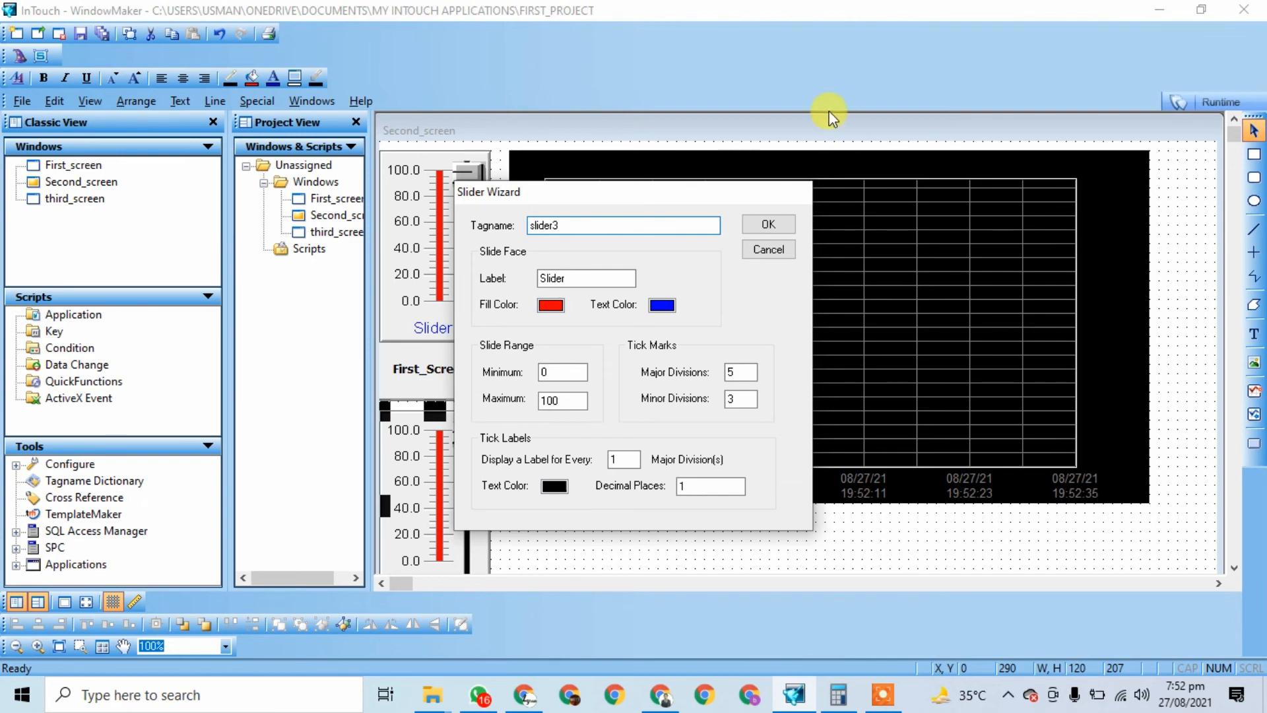
pyautogui.click(751, 231)
pyautogui.doubleClick(751, 231)
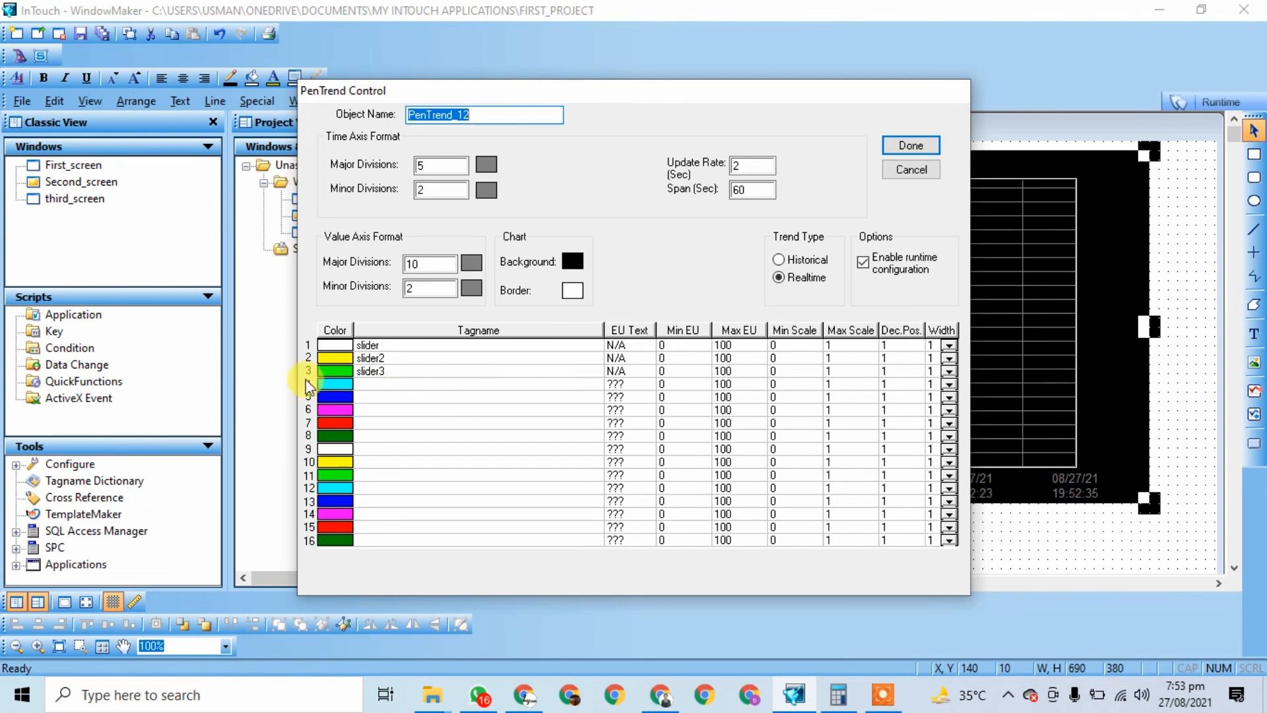
pyautogui.click(930, 151)
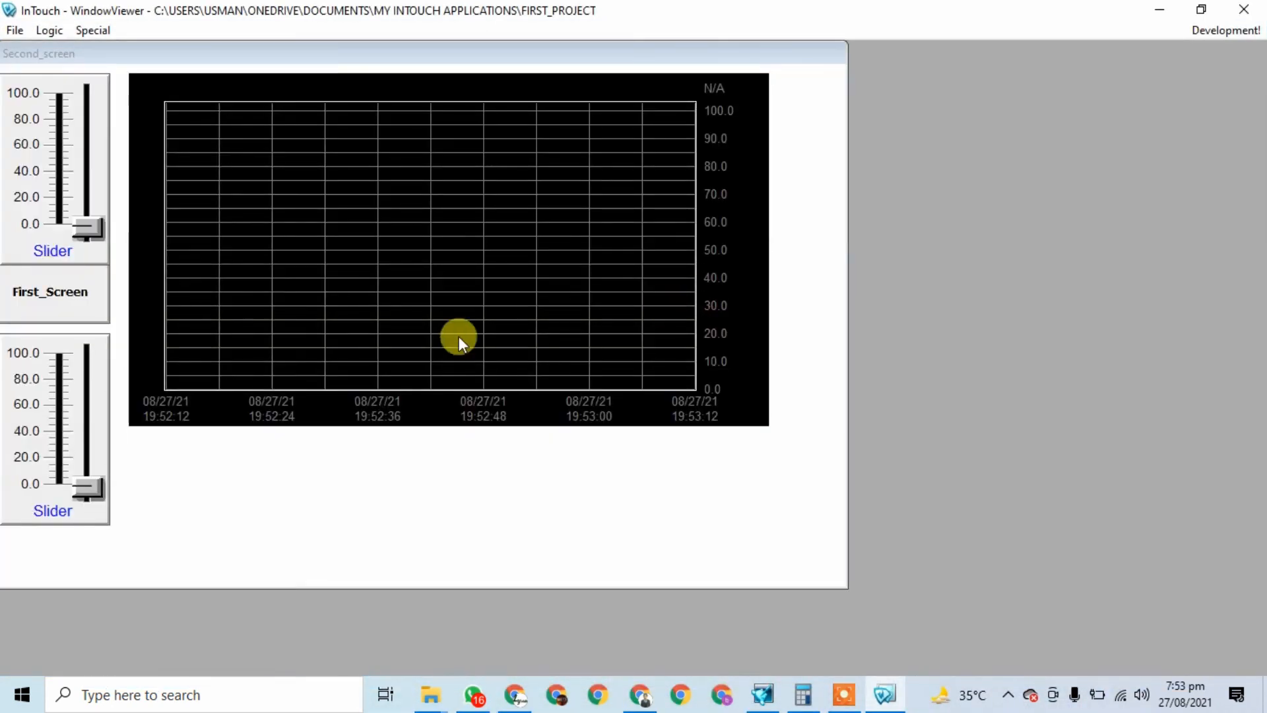
# Step: Raise the top slider to about 60 and the bottom to 75, then lower the top toward 30
pyautogui.moveTo(66, 235); pyautogui.dragTo(91, 147)
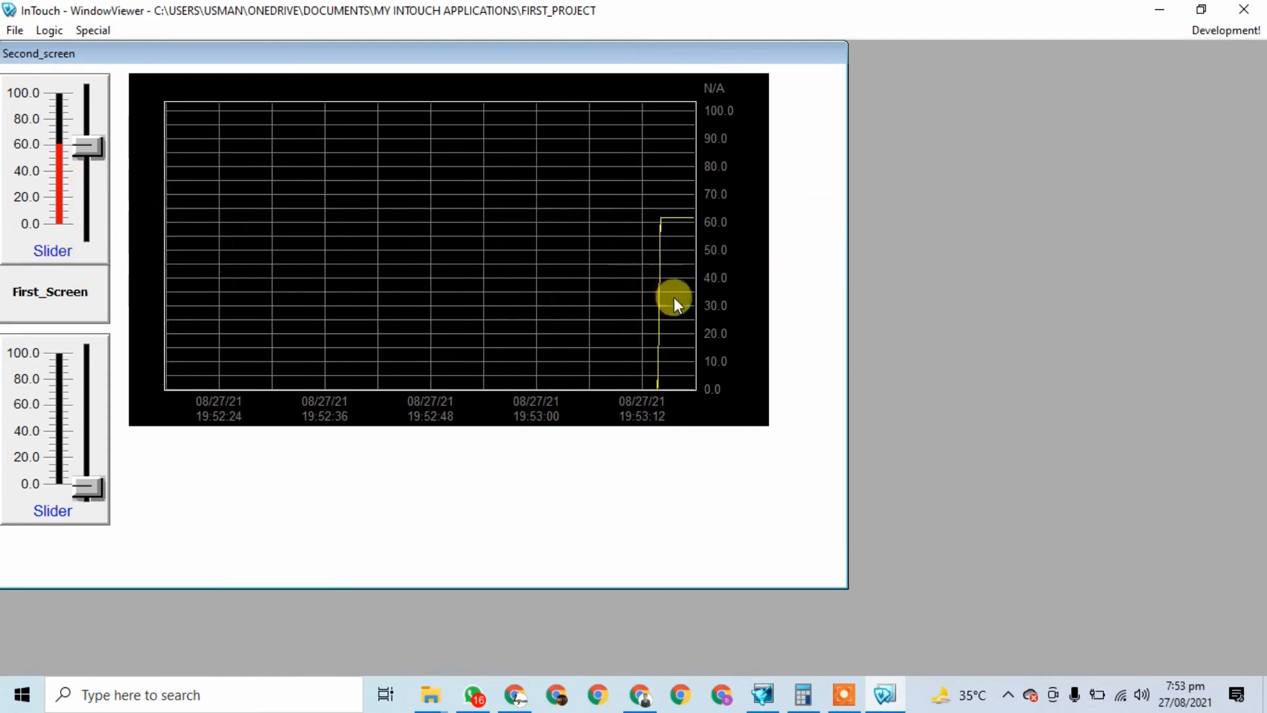
pyautogui.moveTo(88, 487); pyautogui.dragTo(93, 380)
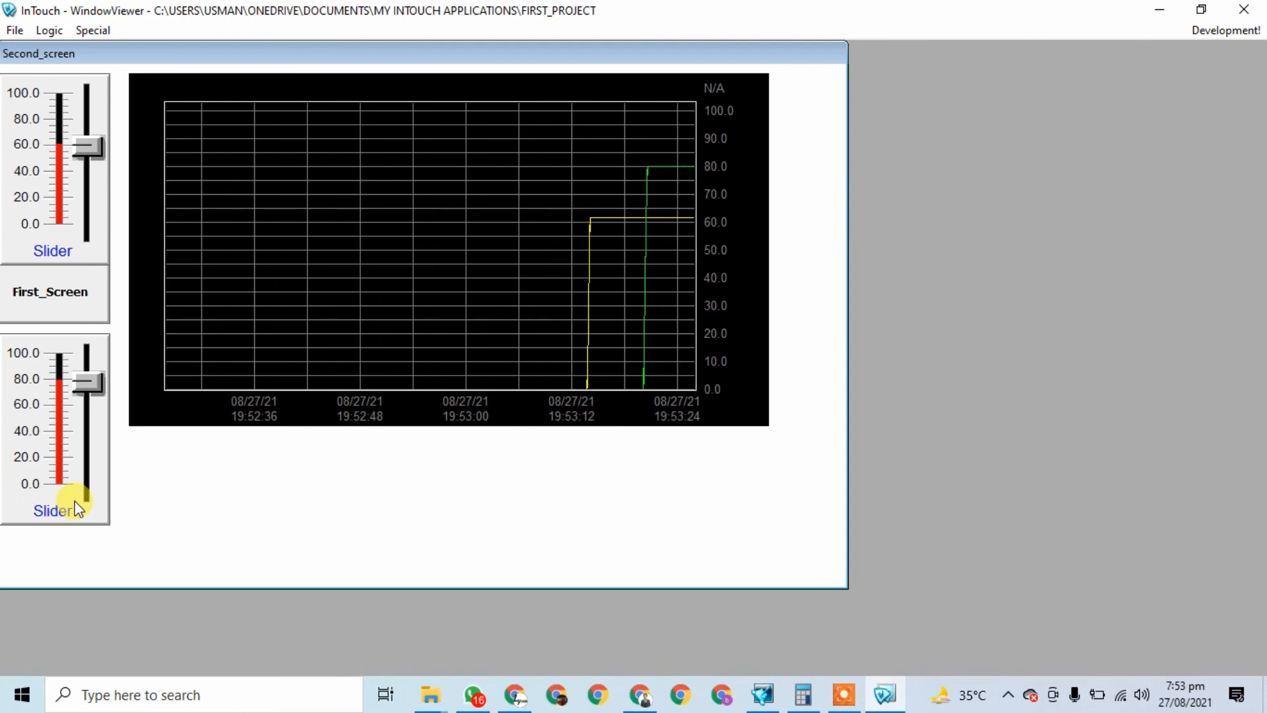
pyautogui.moveTo(90, 383); pyautogui.dragTo(99, 449)
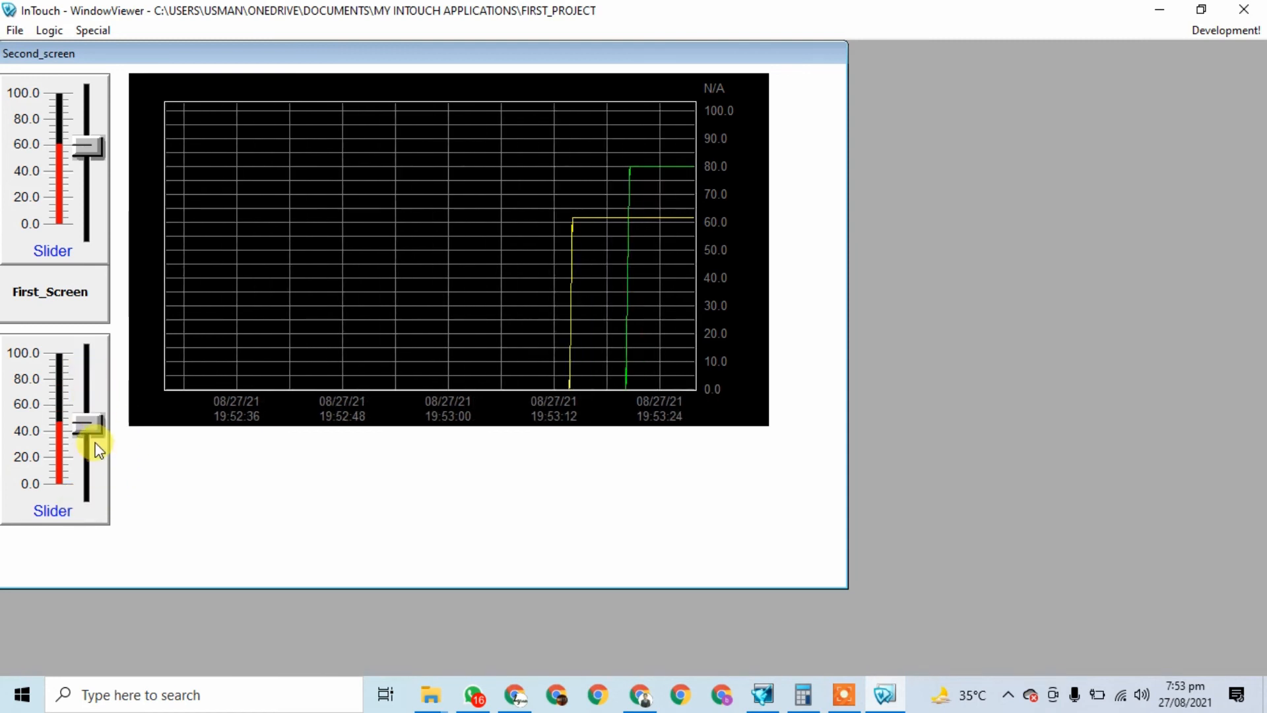
pyautogui.moveTo(91, 390)
pyautogui.mouseDown()
pyautogui.moveTo(85, 448)
pyautogui.moveTo(99, 408)
pyautogui.moveTo(84, 431)
pyautogui.moveTo(87, 364)
pyautogui.moveTo(89, 383)
pyautogui.mouseUp()
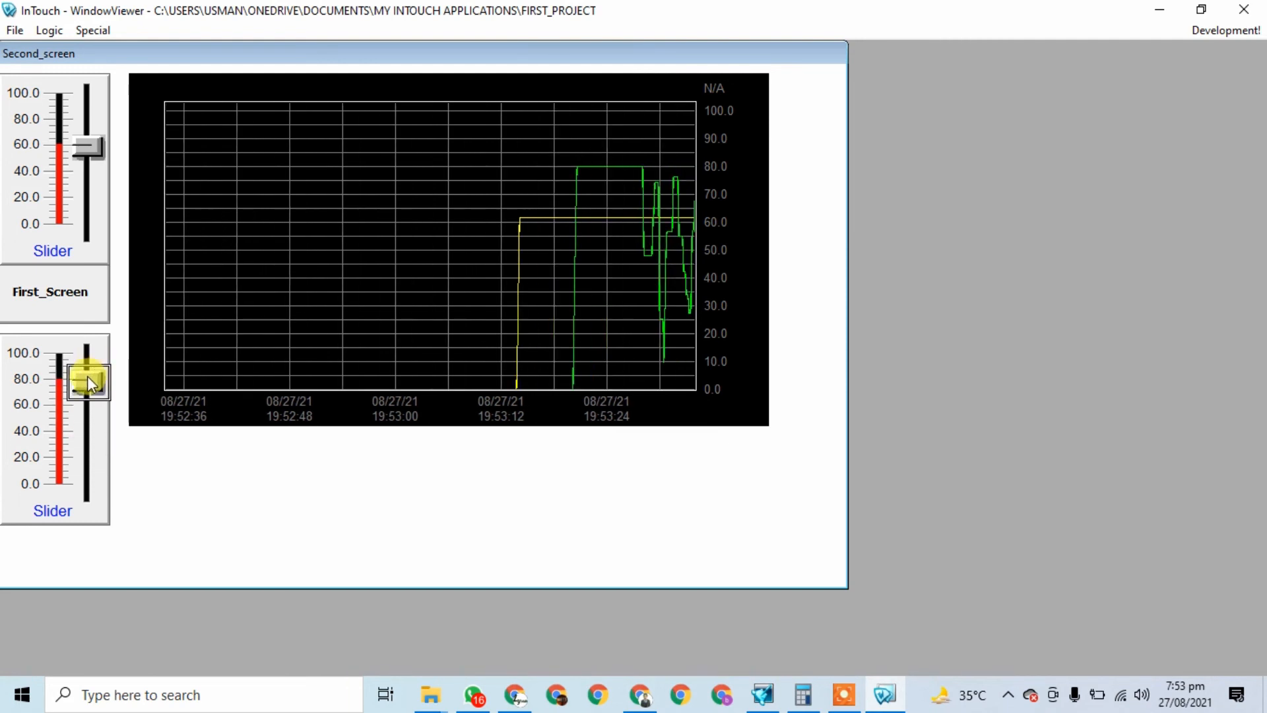
pyautogui.moveTo(86, 146); pyautogui.dragTo(89, 188)
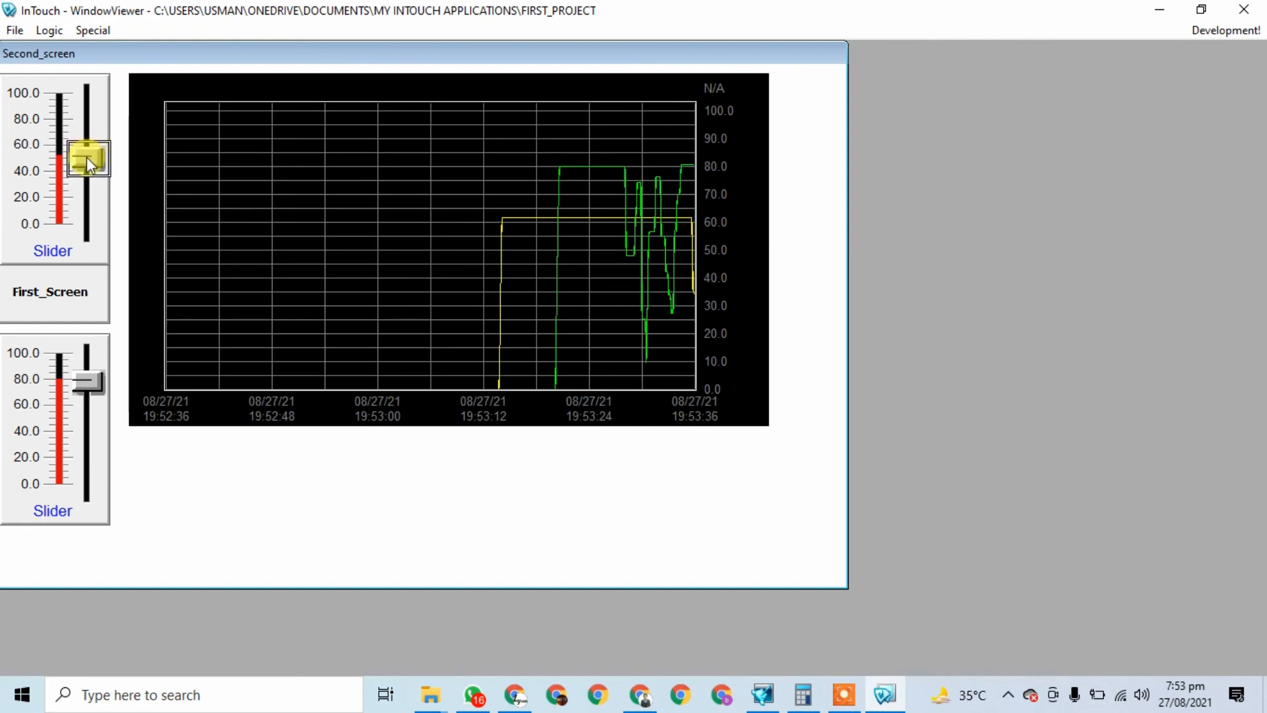
pyautogui.moveTo(93, 112); pyautogui.dragTo(92, 154)
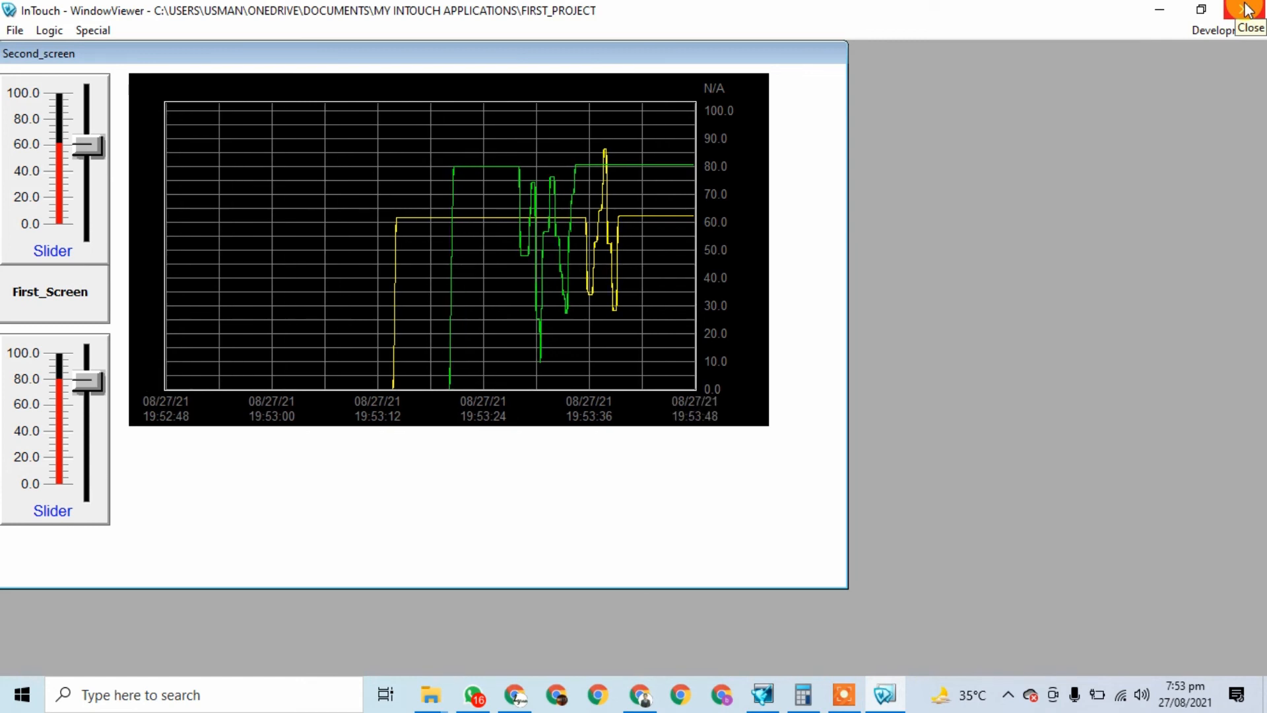
# Step: Reopen the slider7 tag's alarm settings and save its alarm limits
pyautogui.click(843, 694)
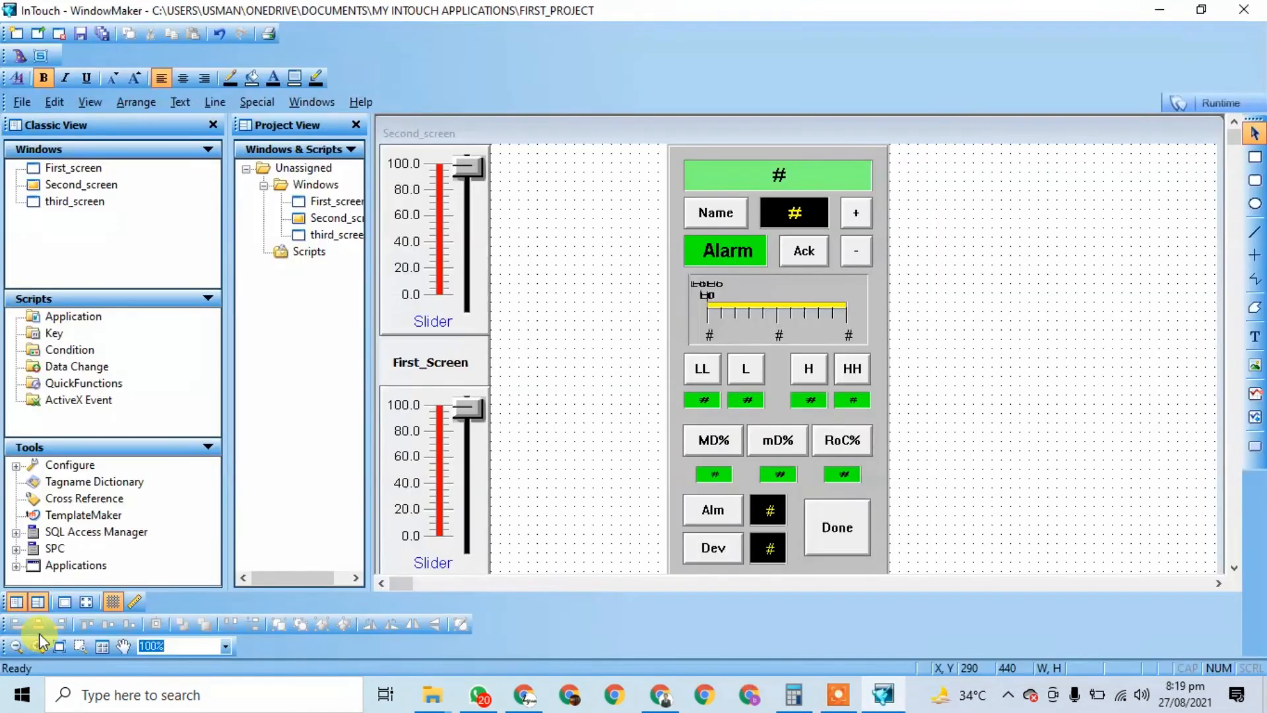
pyautogui.doubleClick(82, 483)
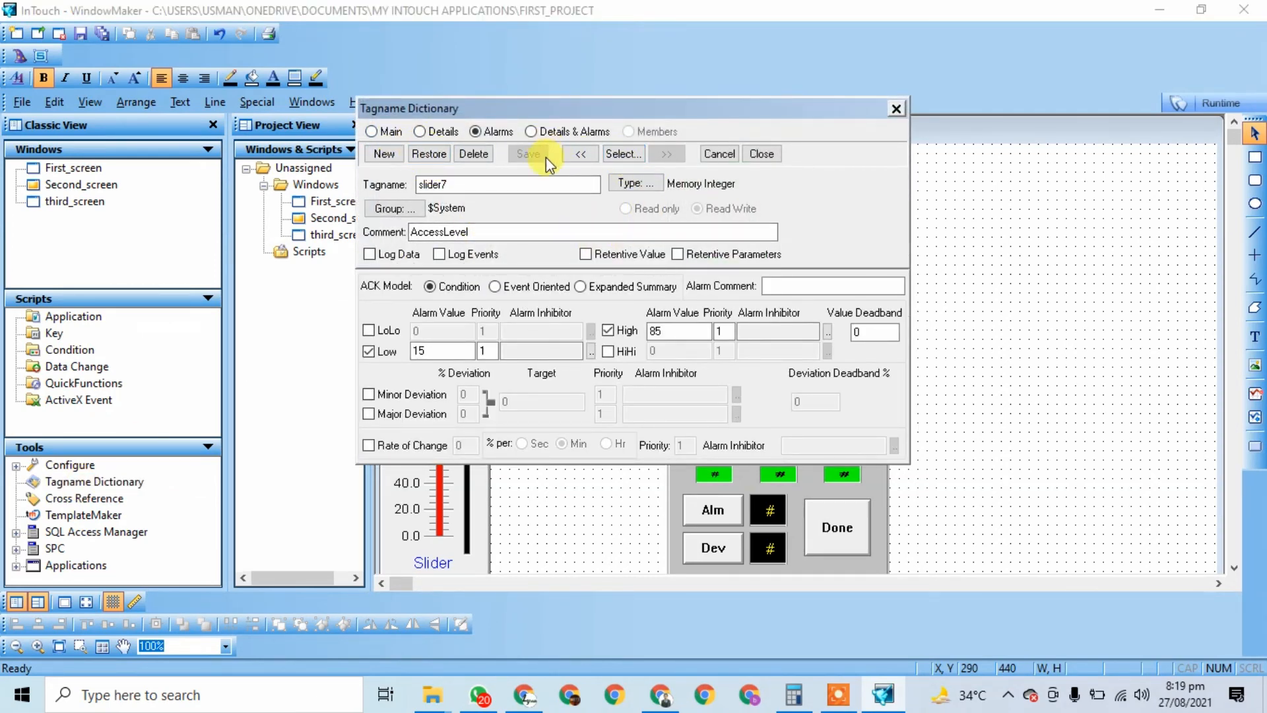
pyautogui.click(389, 131)
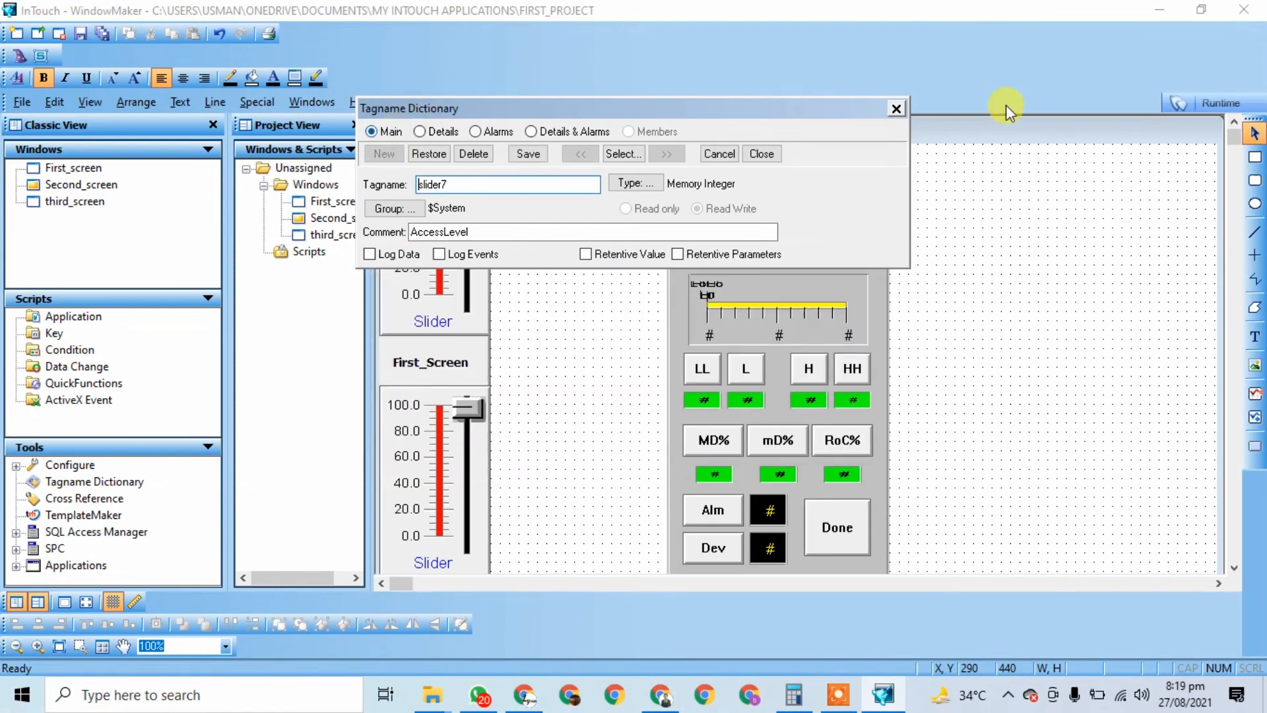
pyautogui.click(898, 111)
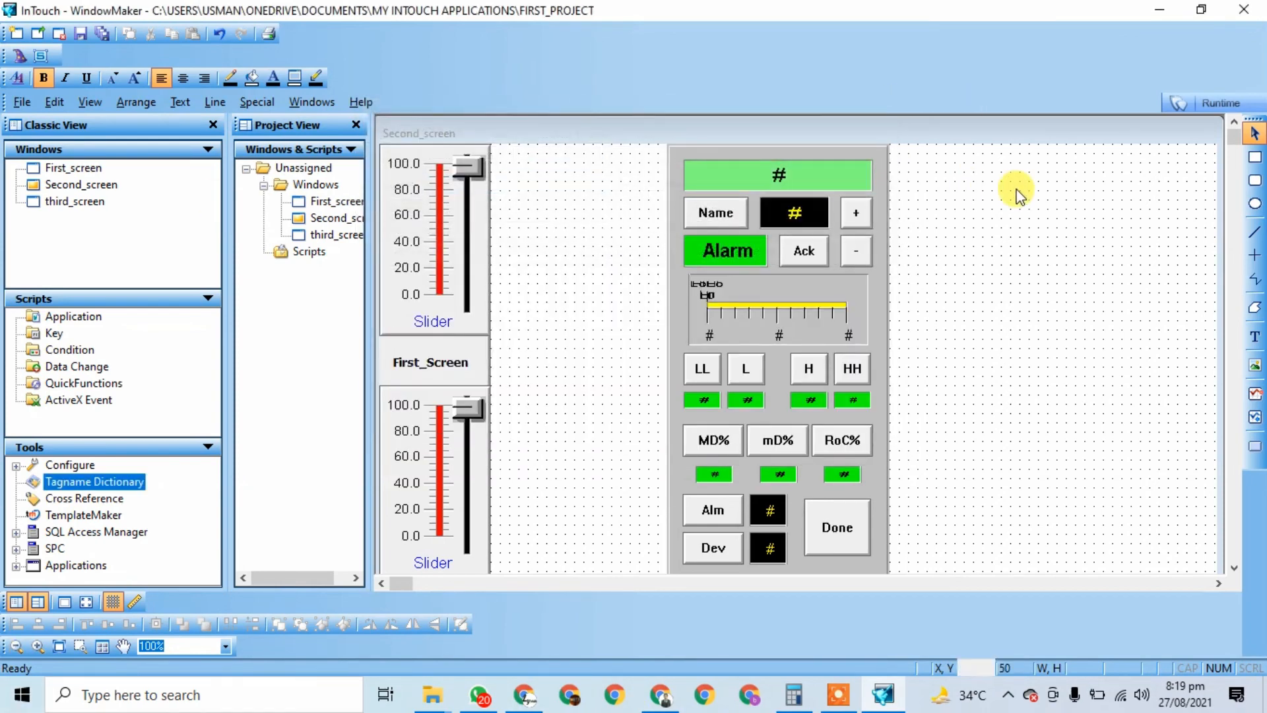
pyautogui.doubleClick(97, 482)
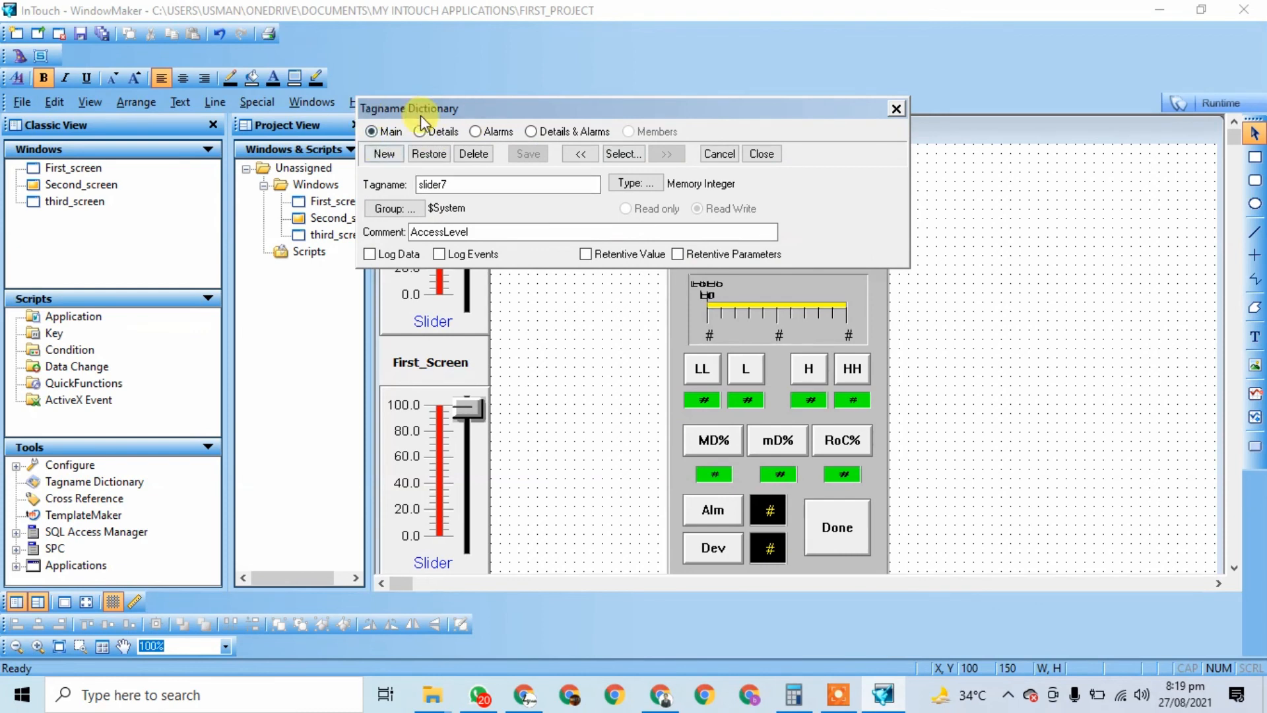
pyautogui.click(489, 131)
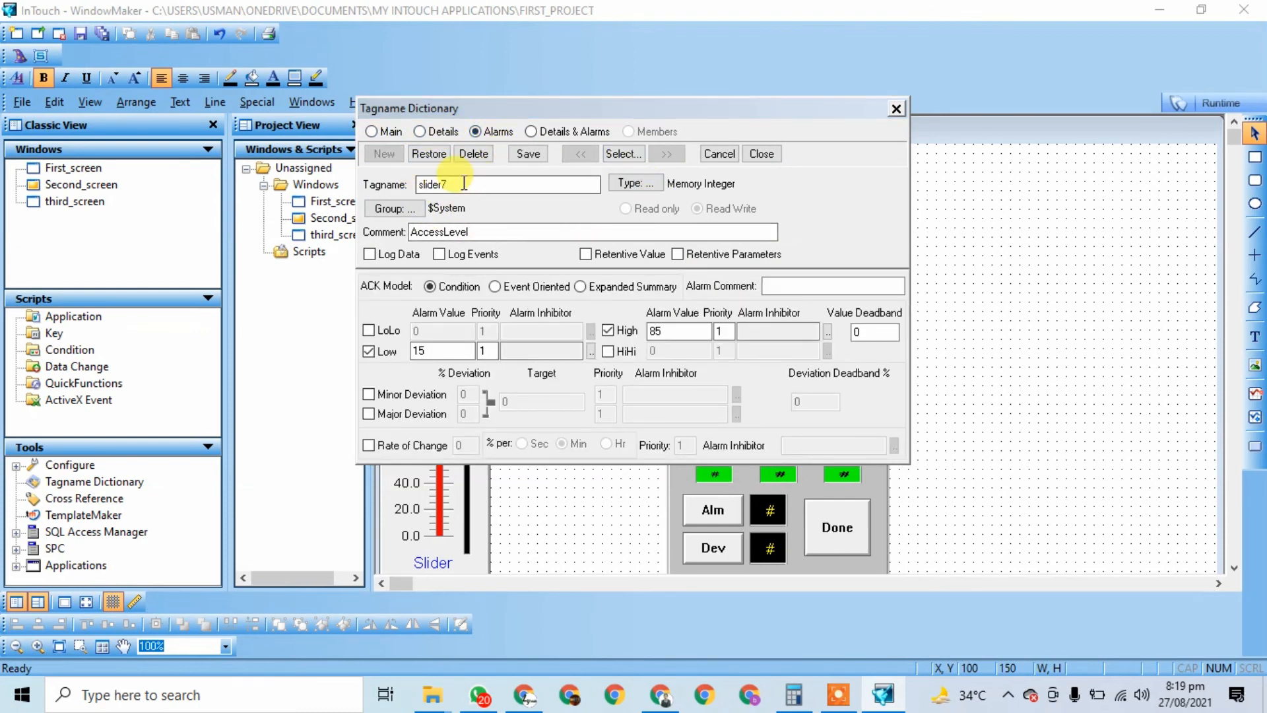
pyautogui.doubleClick(435, 184)
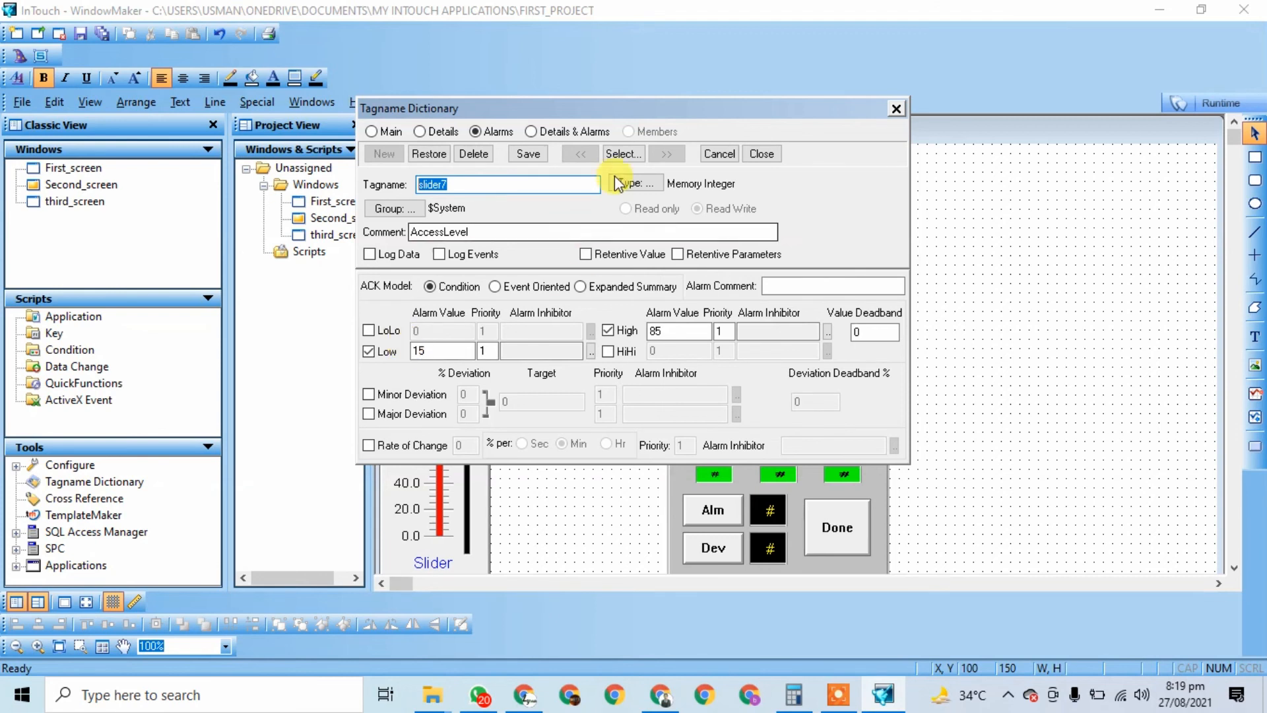
pyautogui.click(528, 157)
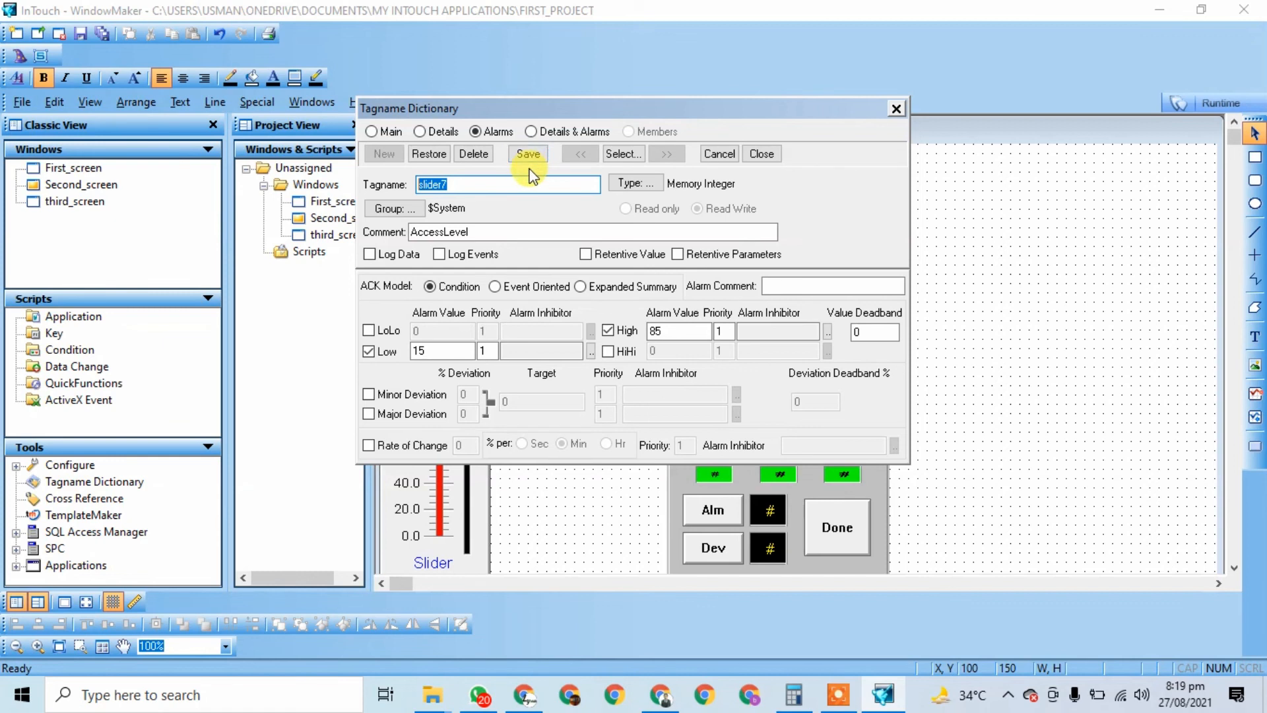
pyautogui.click(536, 156)
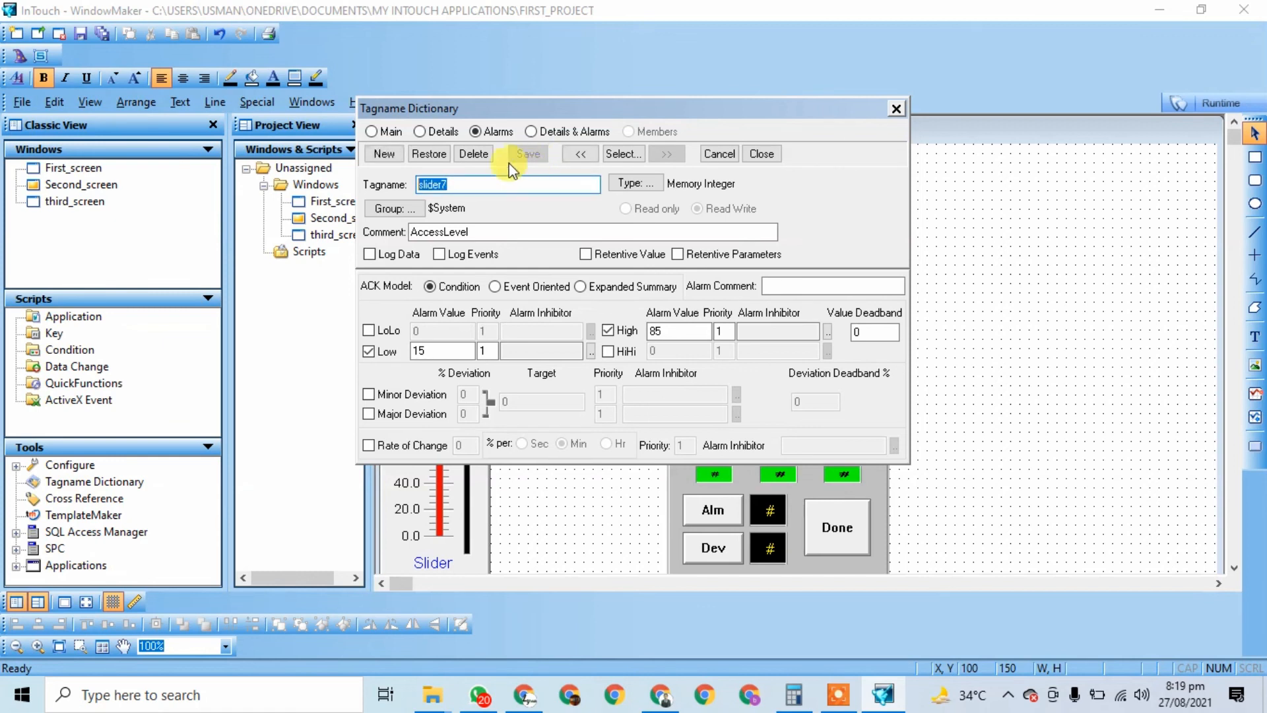
# Step: Define new tag slider8 with Low alarm 15 and High alarm 85, save it, and close the dictionary
pyautogui.click(384, 156)
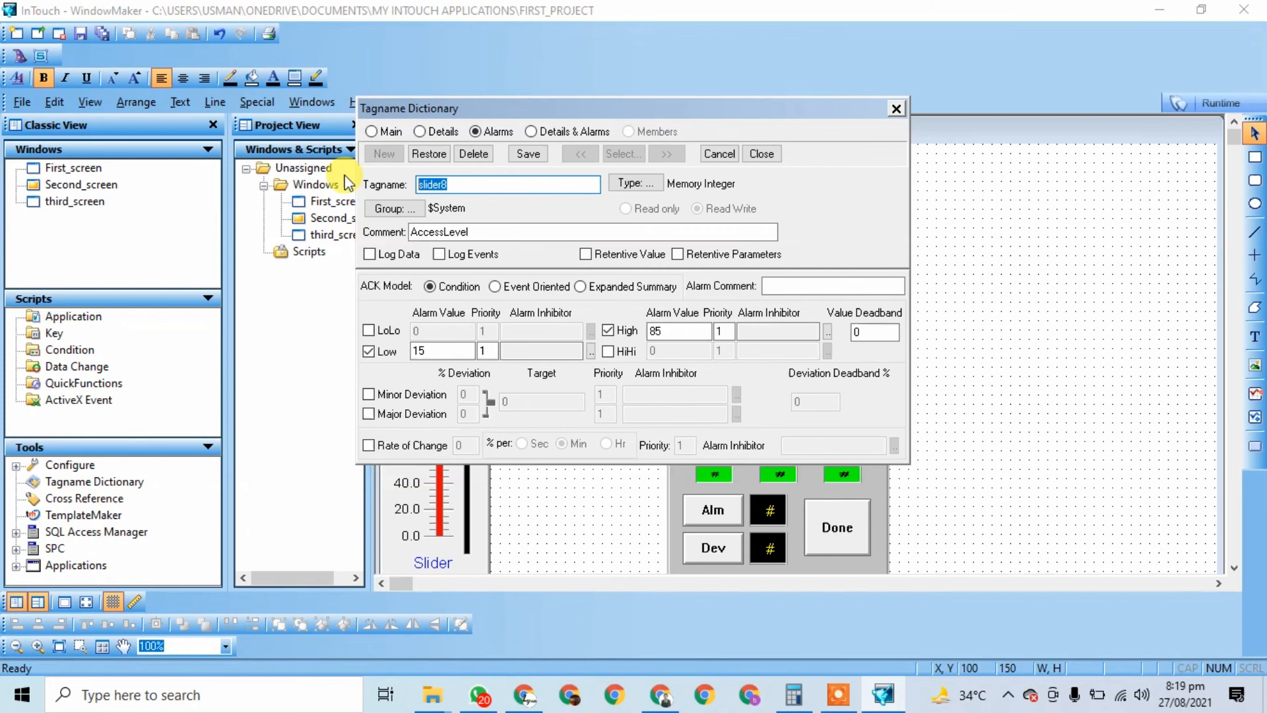
pyautogui.click(500, 186)
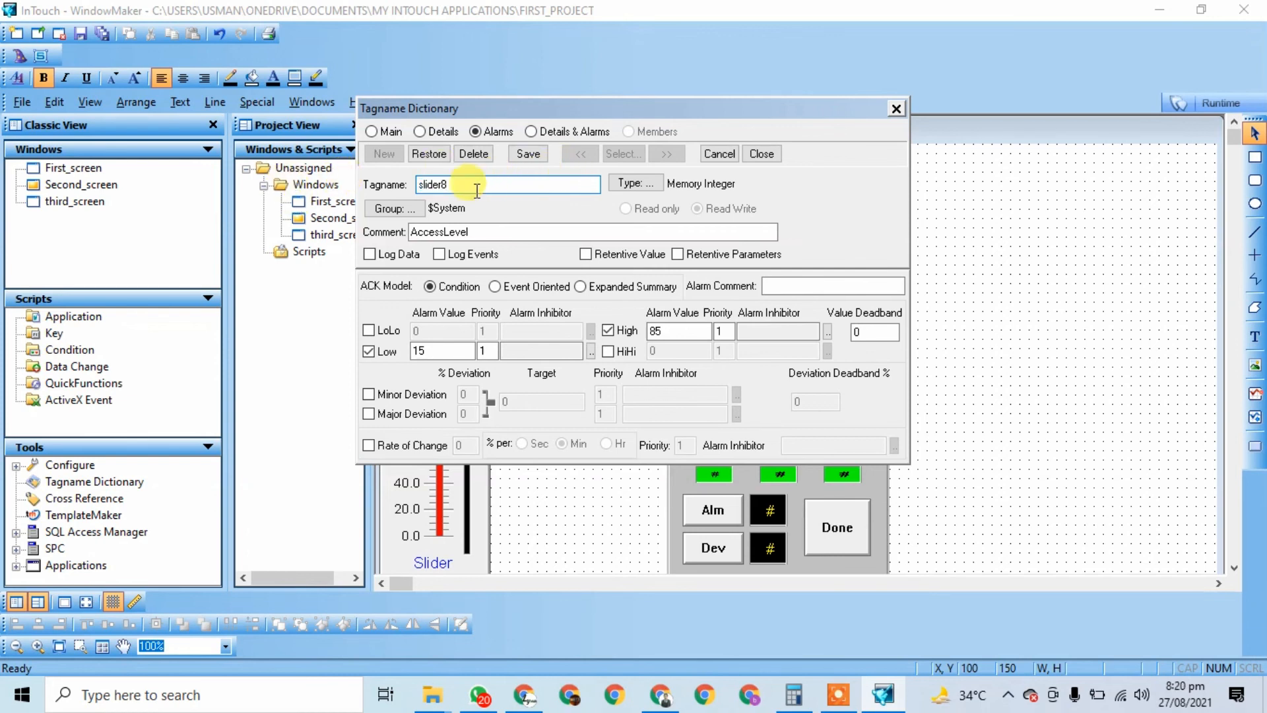
pyautogui.doubleClick(467, 185)
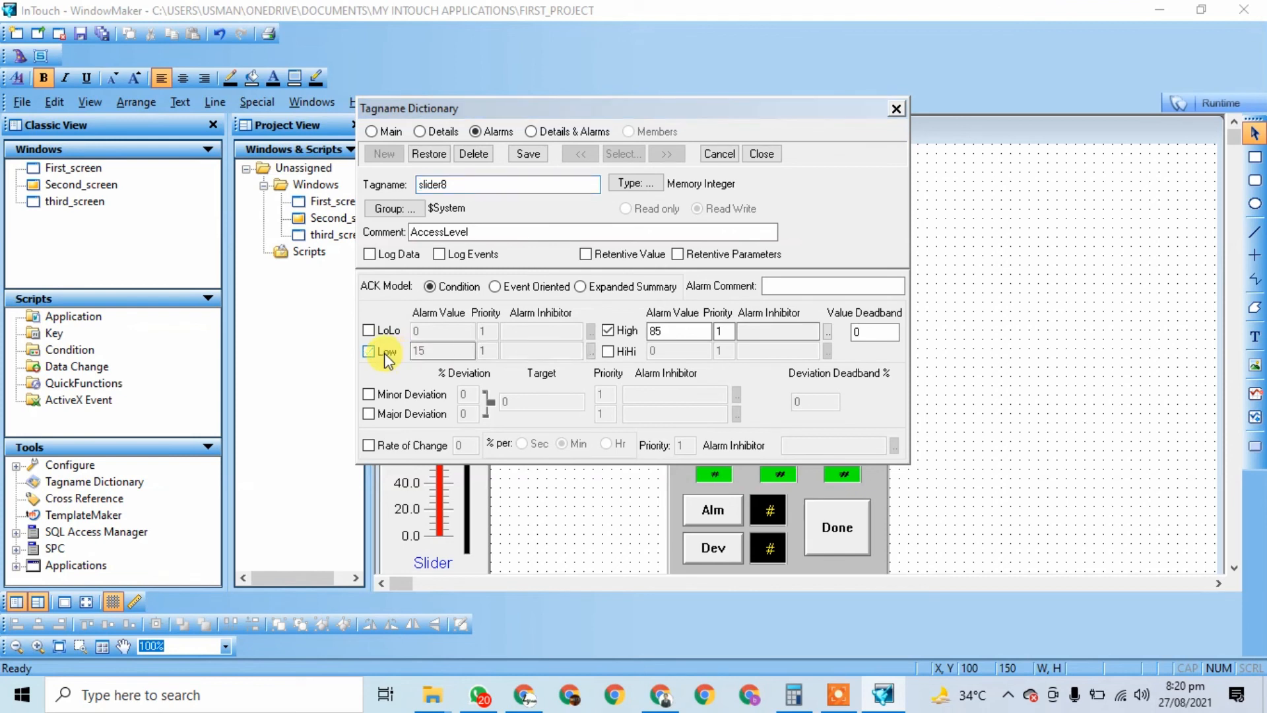
pyautogui.click(432, 351)
pyautogui.click(680, 338)
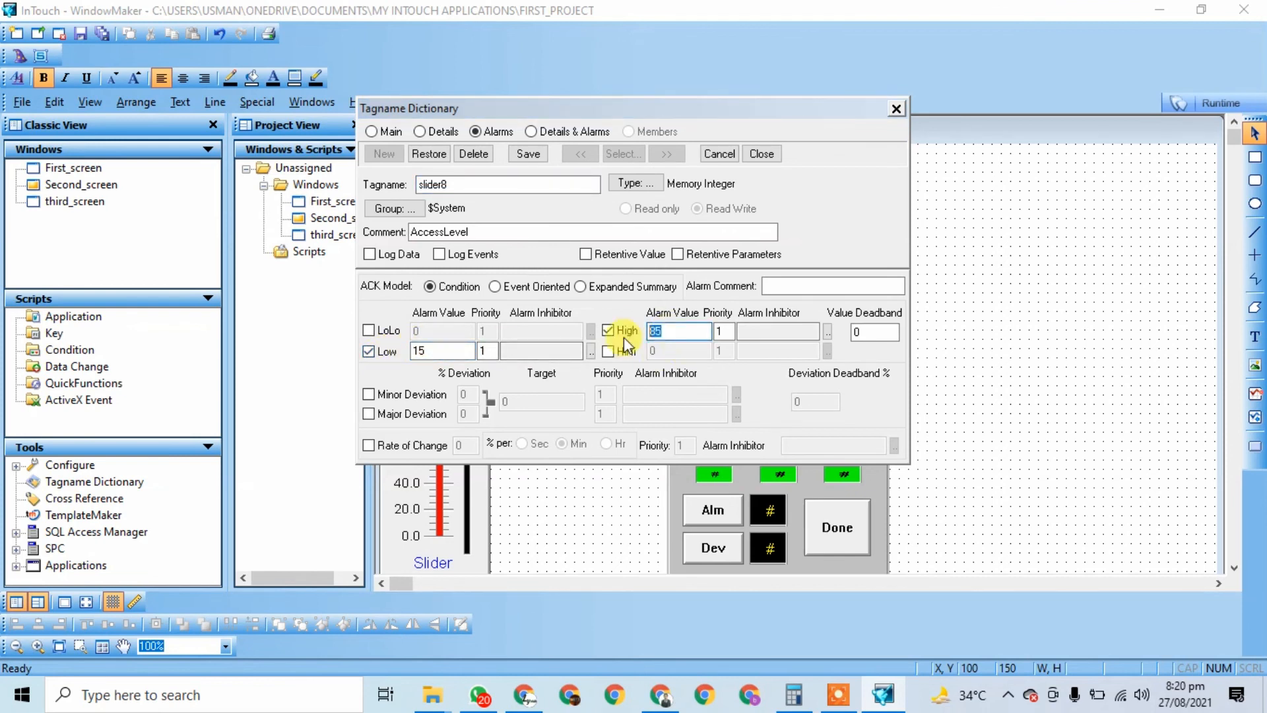
pyautogui.doubleClick(668, 337)
pyautogui.click(679, 334)
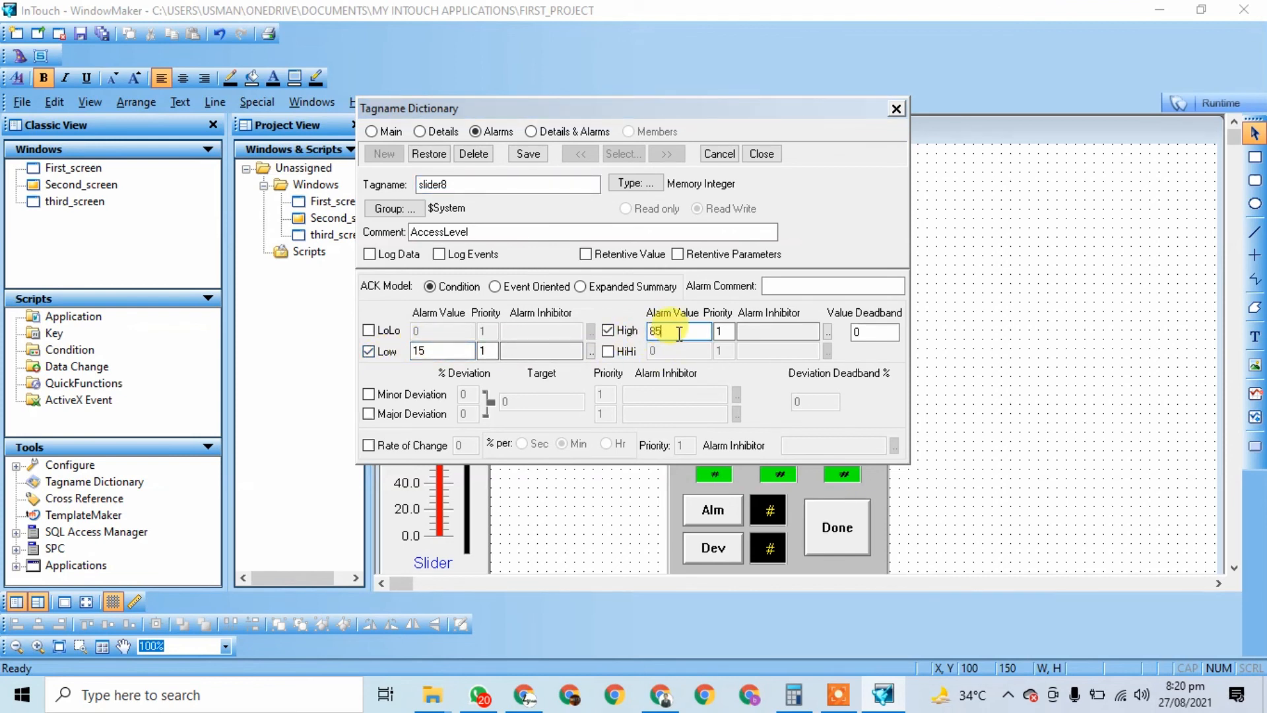
pyautogui.moveTo(682, 332); pyautogui.dragTo(582, 335)
pyautogui.click(438, 354)
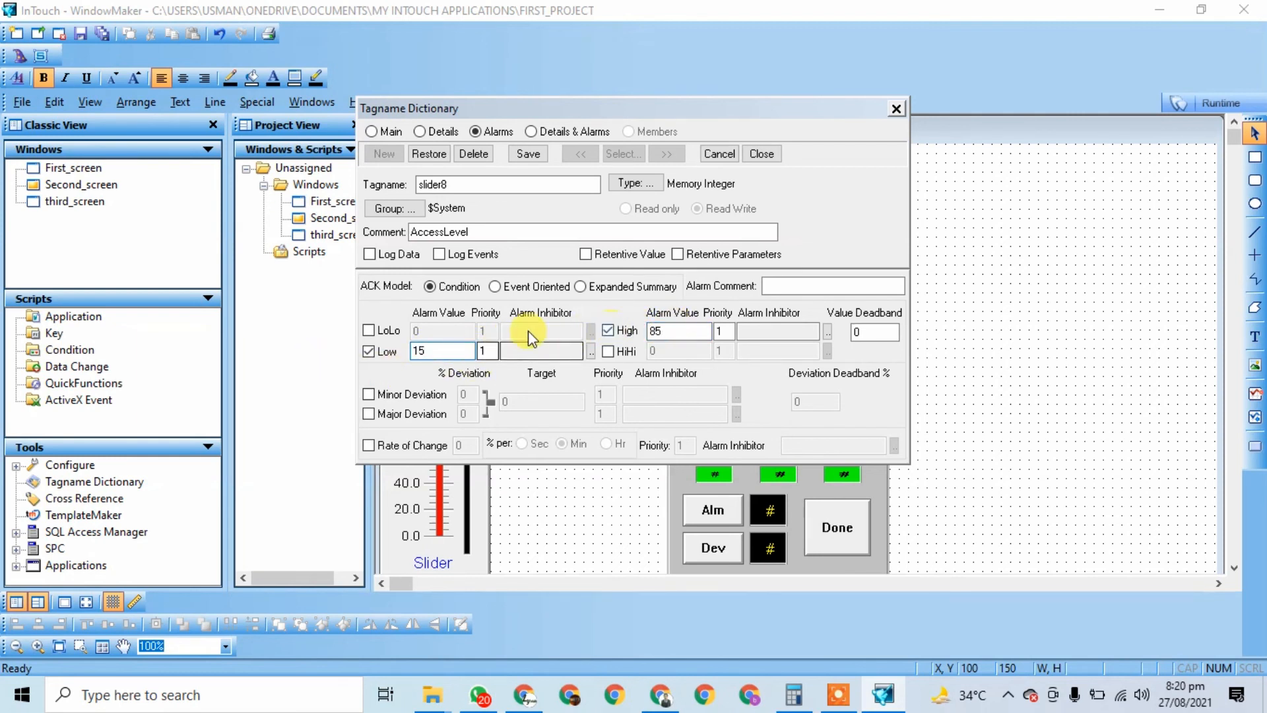
pyautogui.click(698, 330)
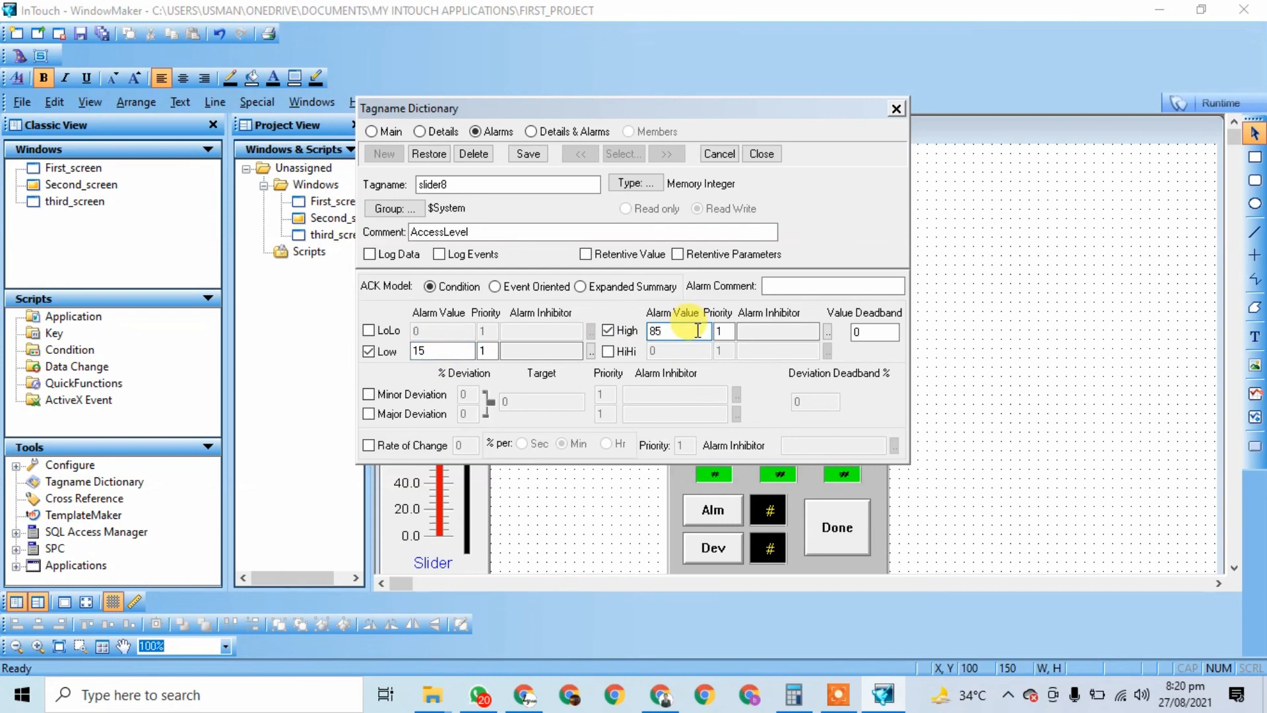
pyautogui.click(527, 154)
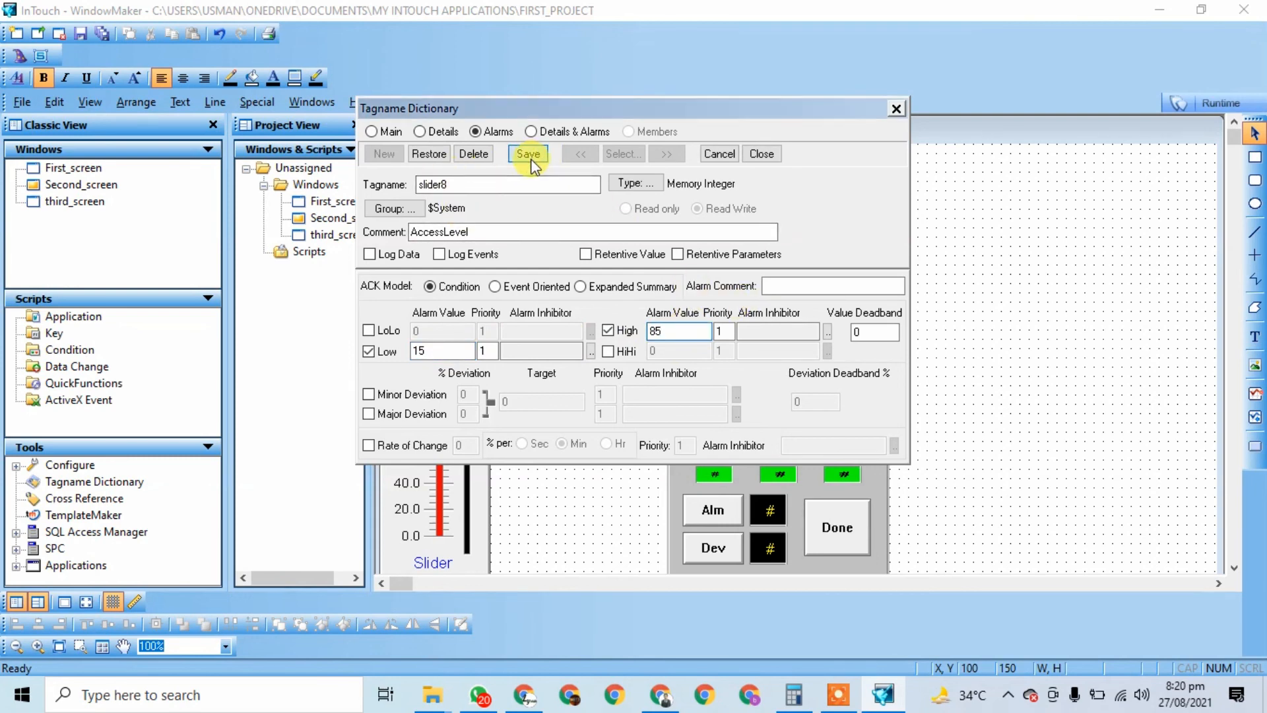
pyautogui.click(765, 156)
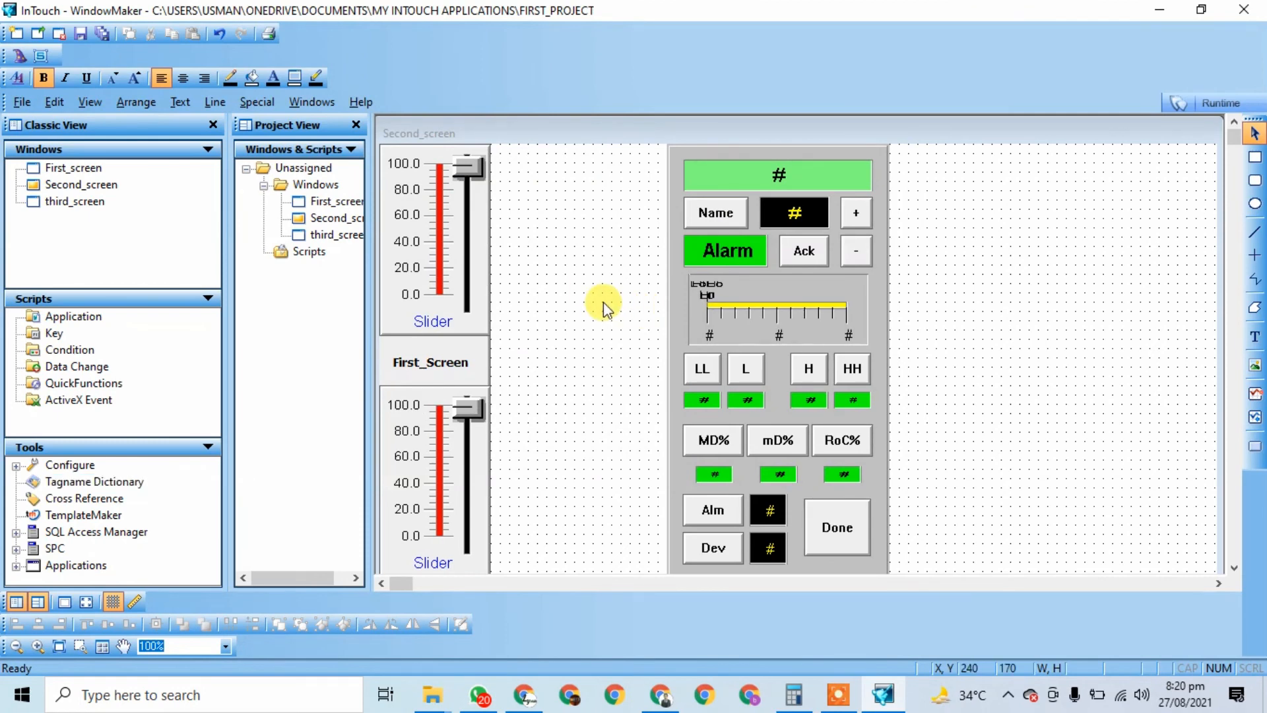
# Step: Run the application, assign slider8 to the alarm faceplate, and raise the upper slider to about 70
pyautogui.click(1218, 103)
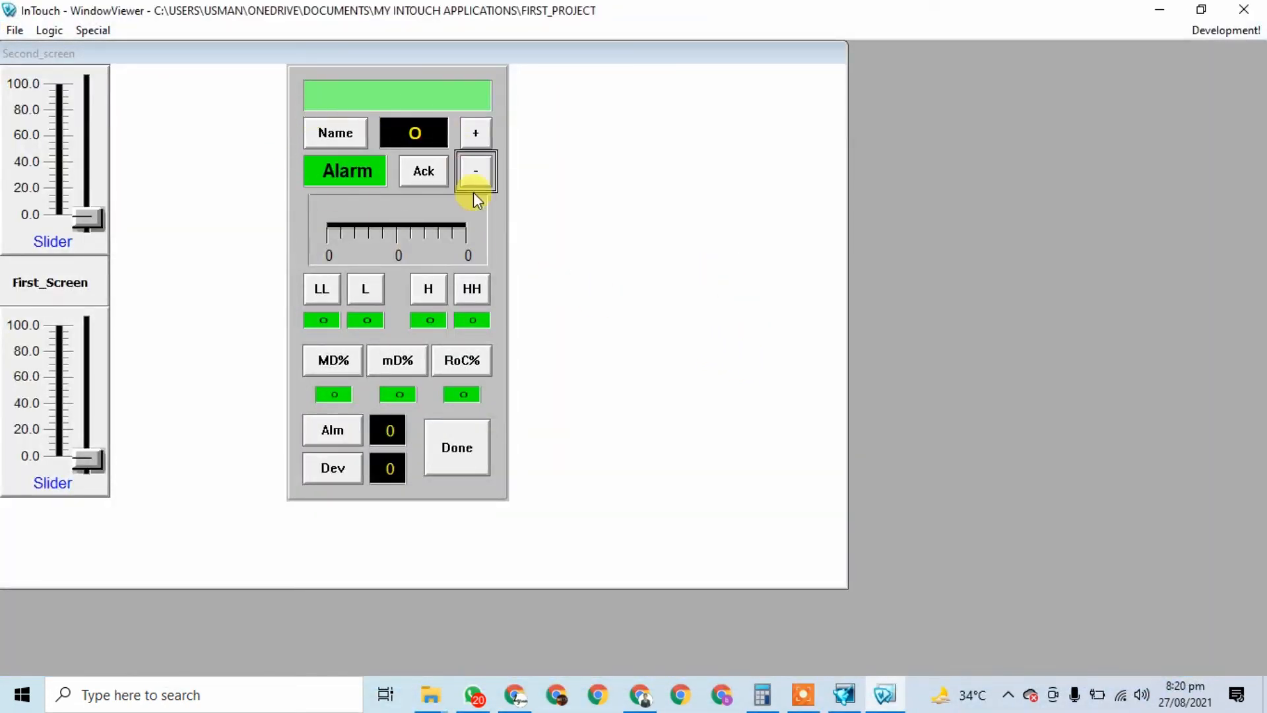
pyautogui.click(325, 137)
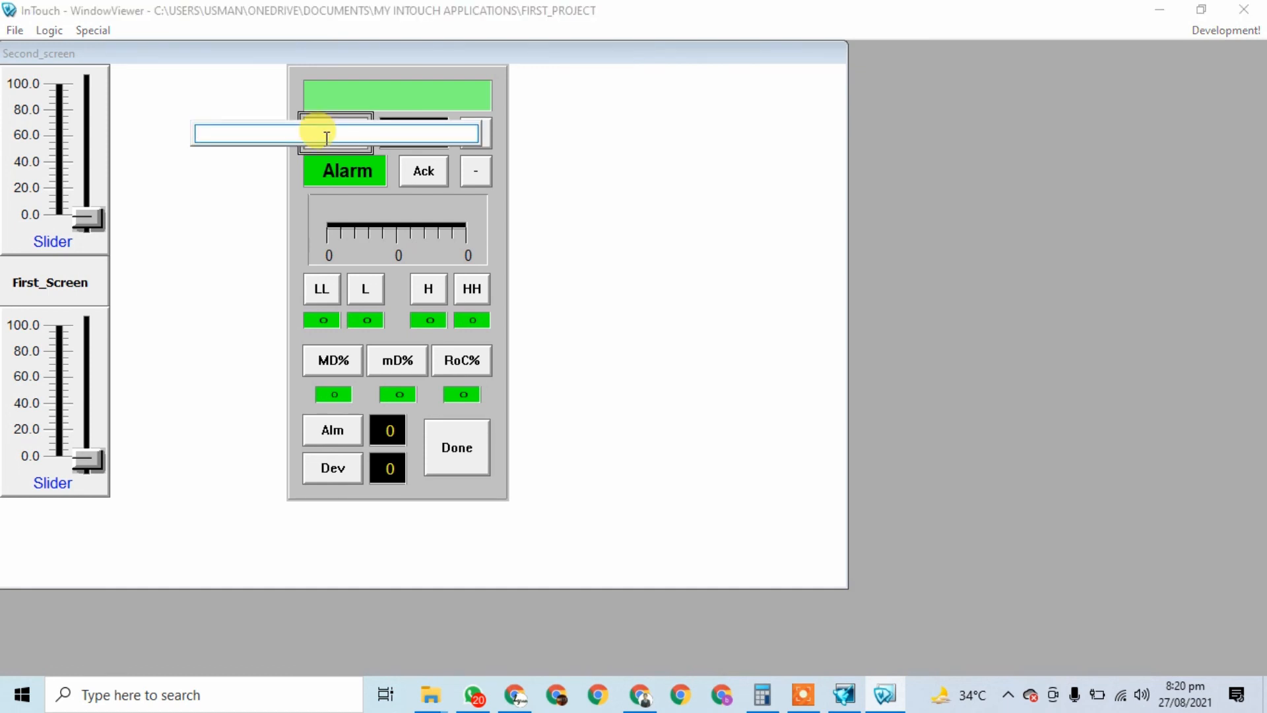
pyautogui.write('s')
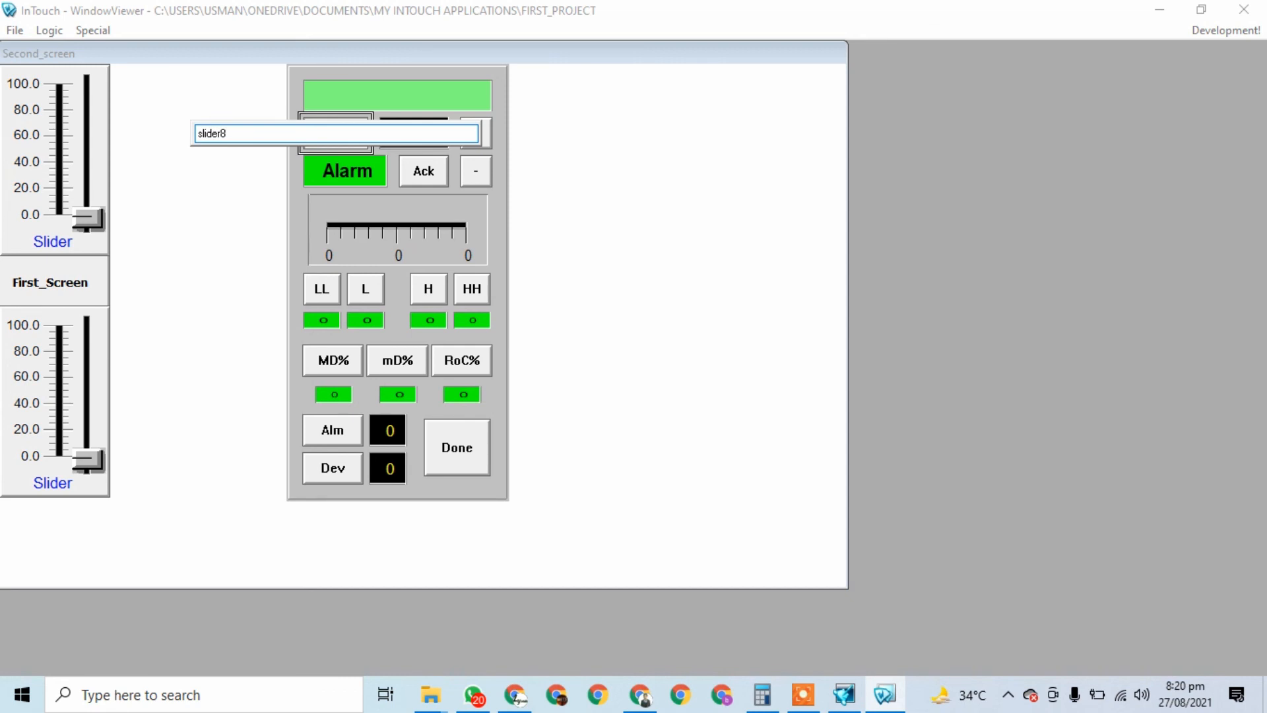
pyautogui.write('lider8')
pyautogui.press('Return')
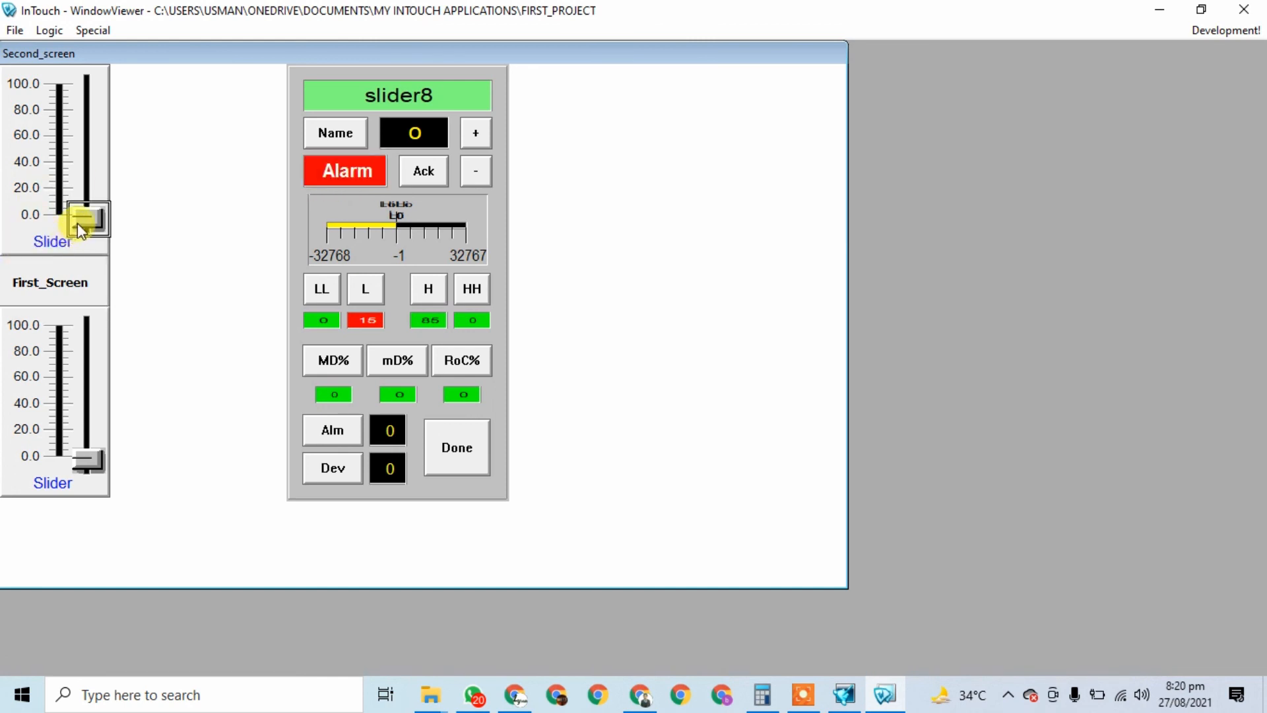
pyautogui.moveTo(84, 220); pyautogui.dragTo(87, 130)
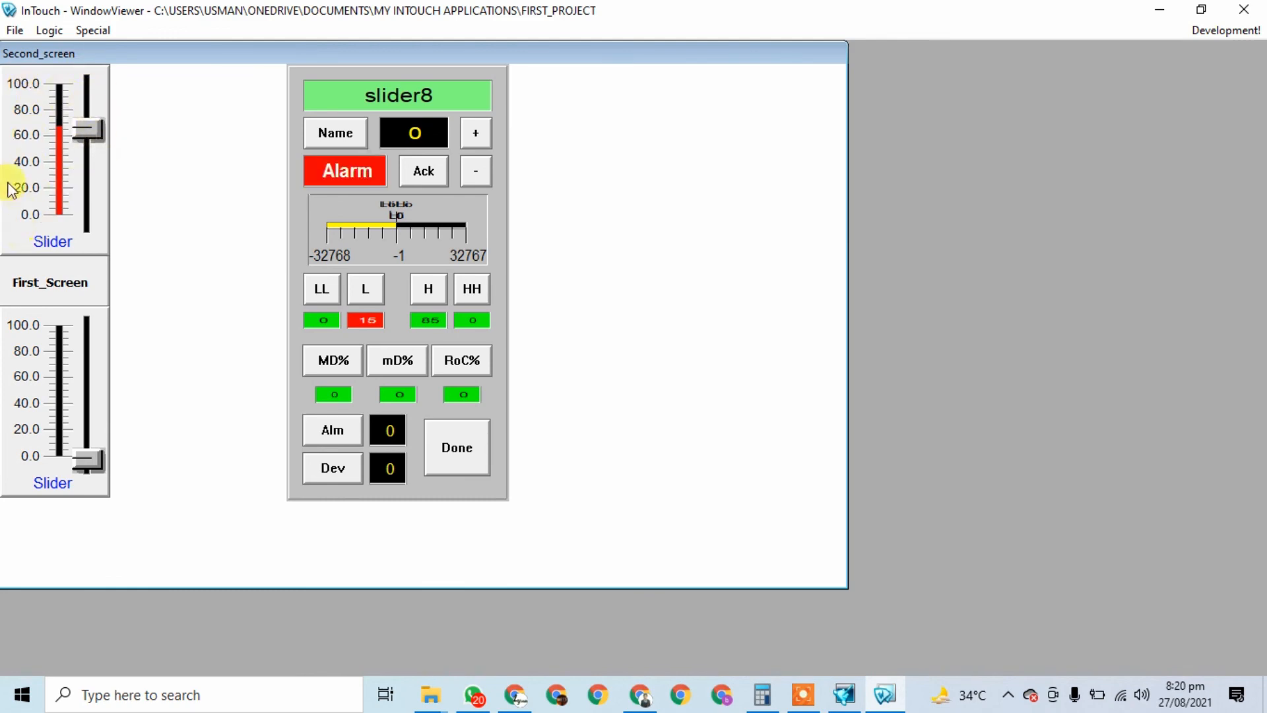
# Step: Relink Second_screen's upper slider to the slider8 tag in the Slider Wizard and relaunch runtime
pyautogui.click(1209, 29)
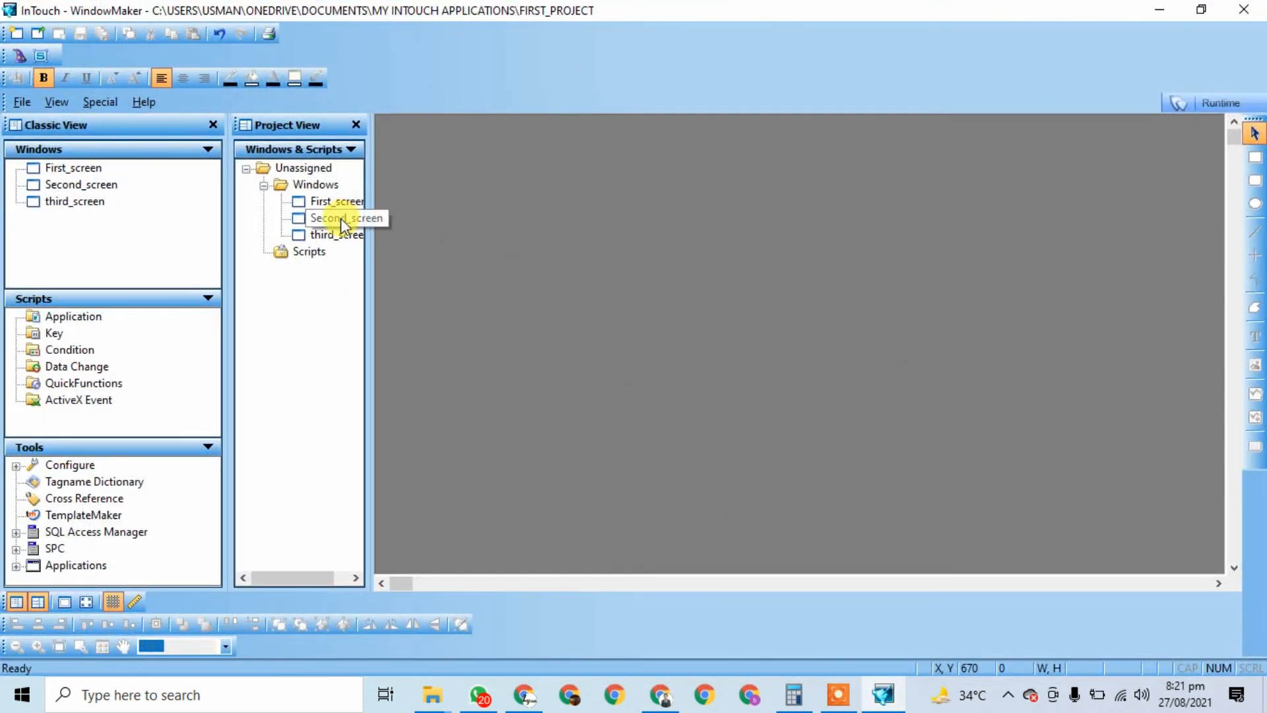
pyautogui.doubleClick(341, 217)
pyautogui.doubleClick(466, 233)
pyautogui.click(592, 224)
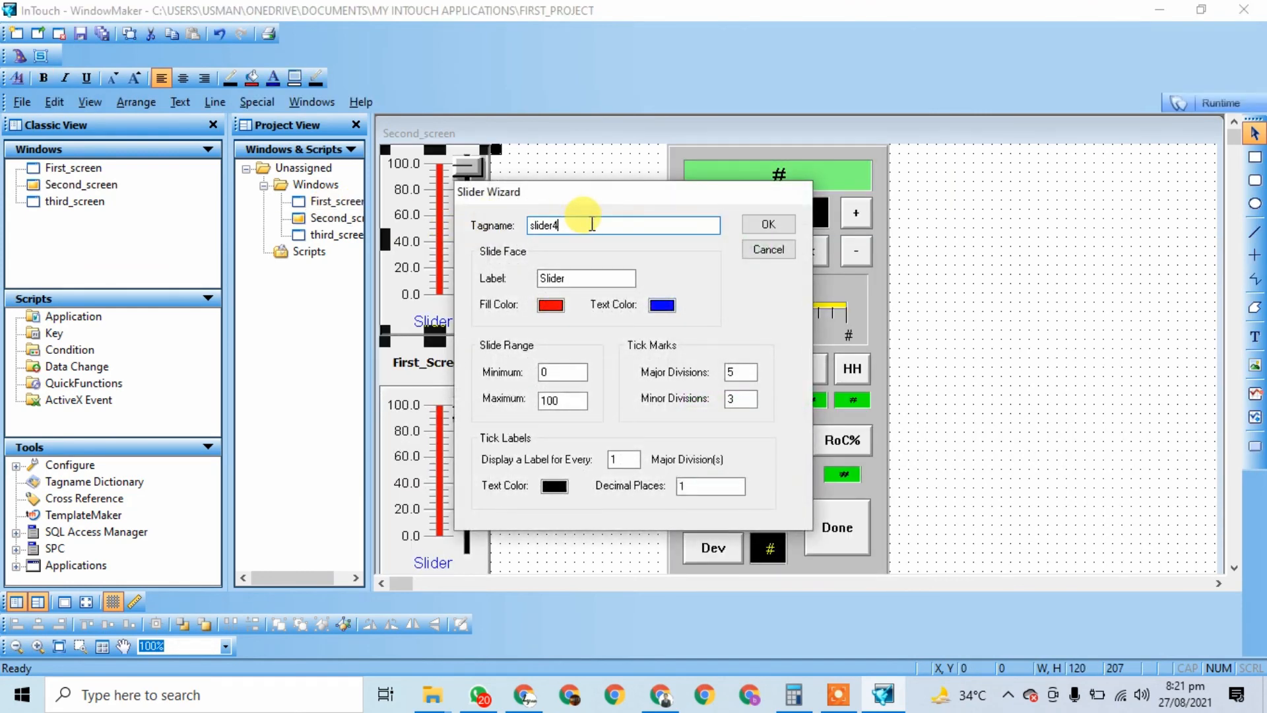
pyautogui.write('4')
pyautogui.click(769, 224)
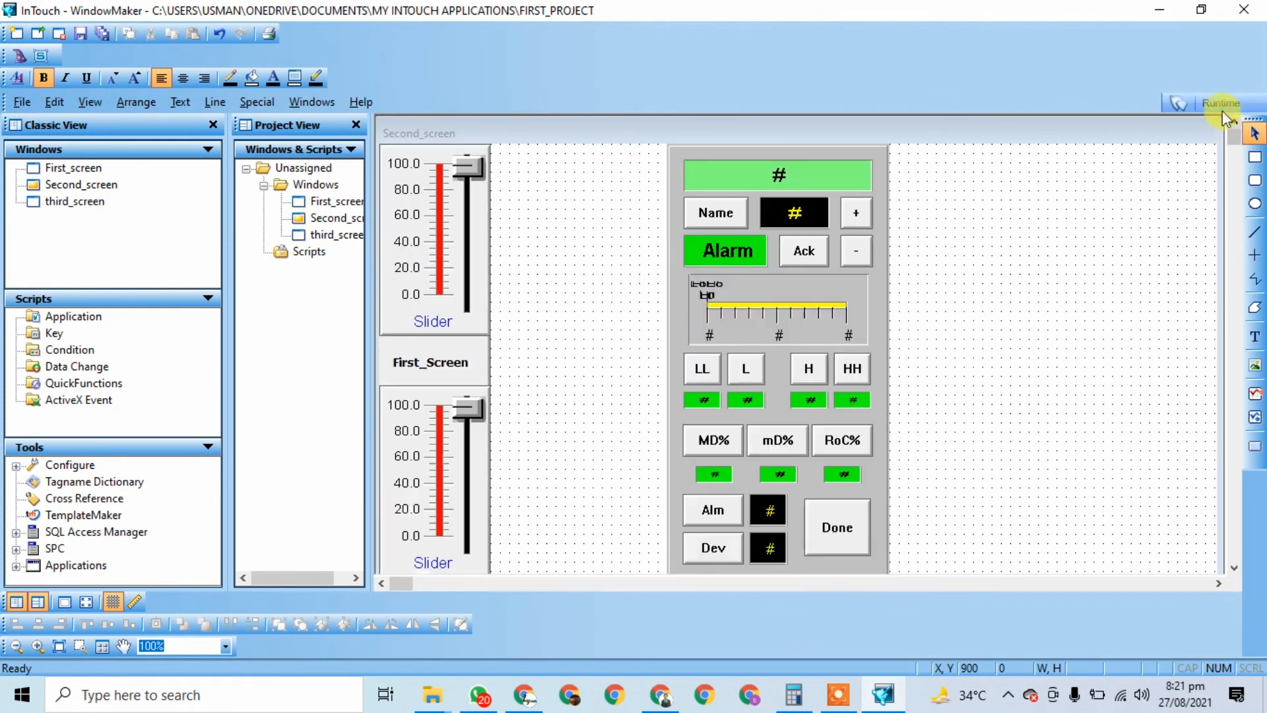
pyautogui.click(1215, 101)
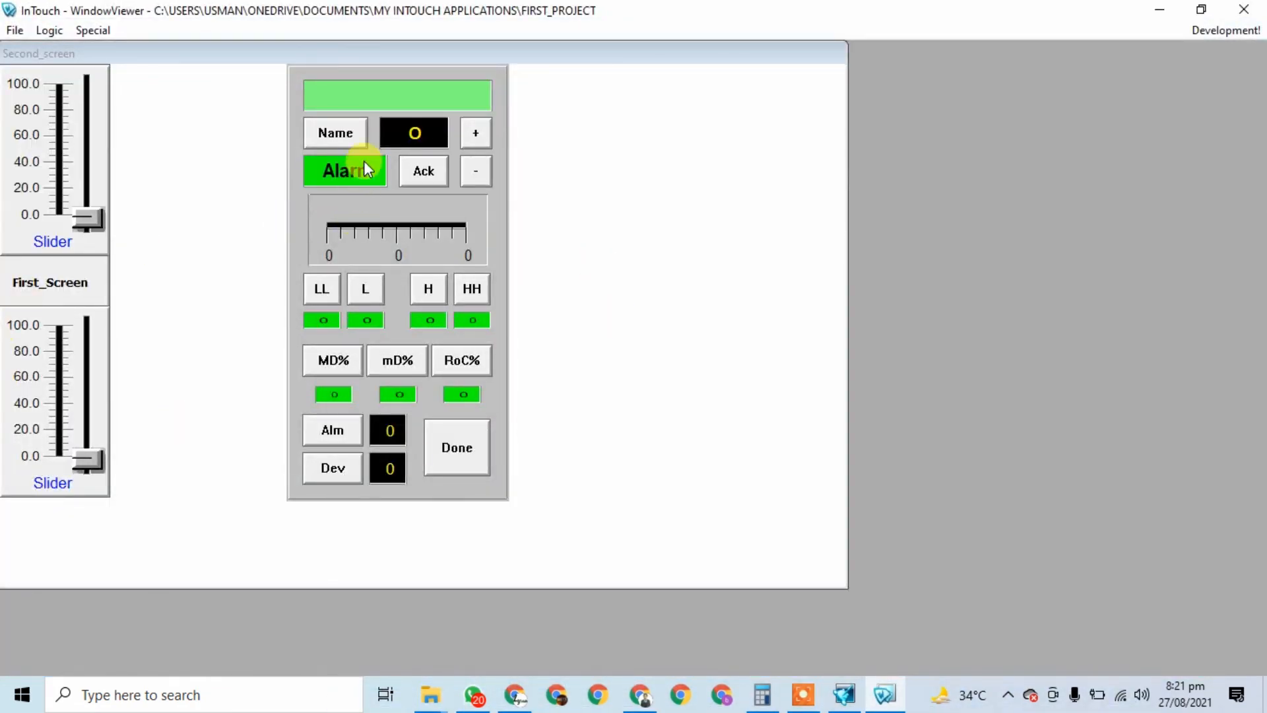
# Step: Load slider8 into the alarm faceplate
pyautogui.click(335, 133)
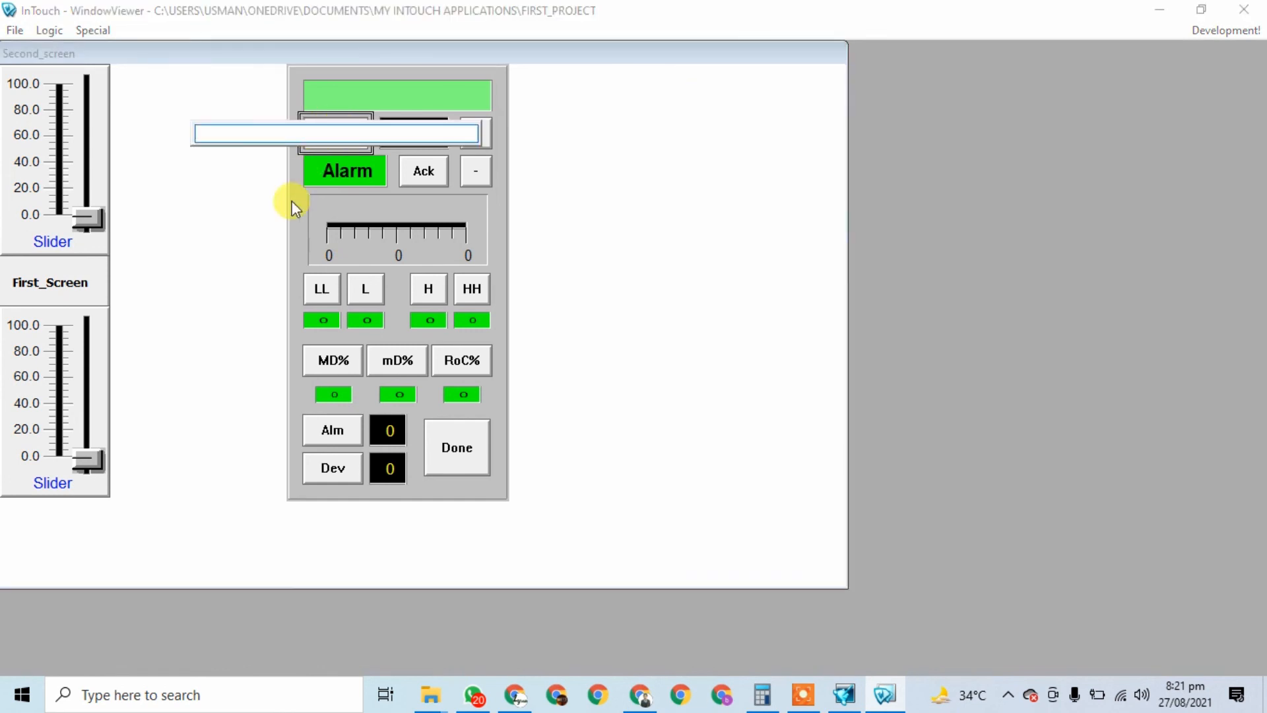
pyautogui.write('slider8')
pyautogui.press('Return')
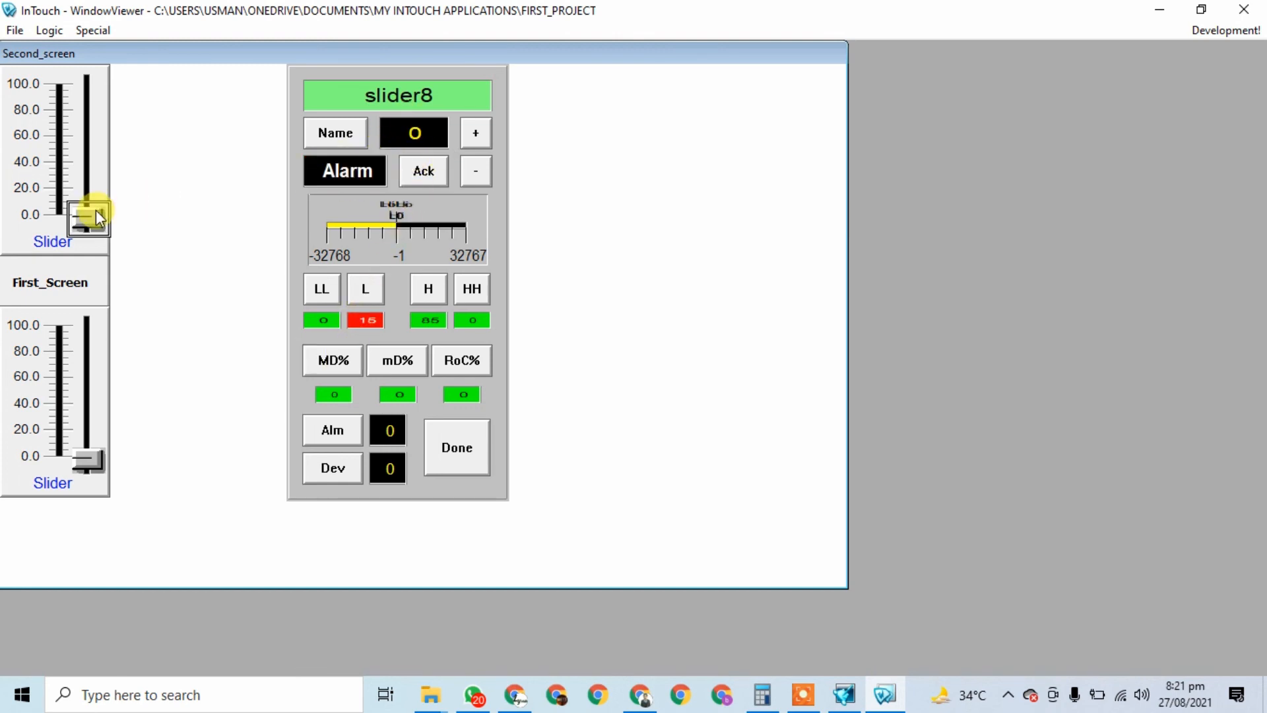
# Step: Drive the slider past 85 to trigger the High alarm, then down to 12 for the Low alarm
pyautogui.moveTo(93, 212); pyautogui.dragTo(94, 170)
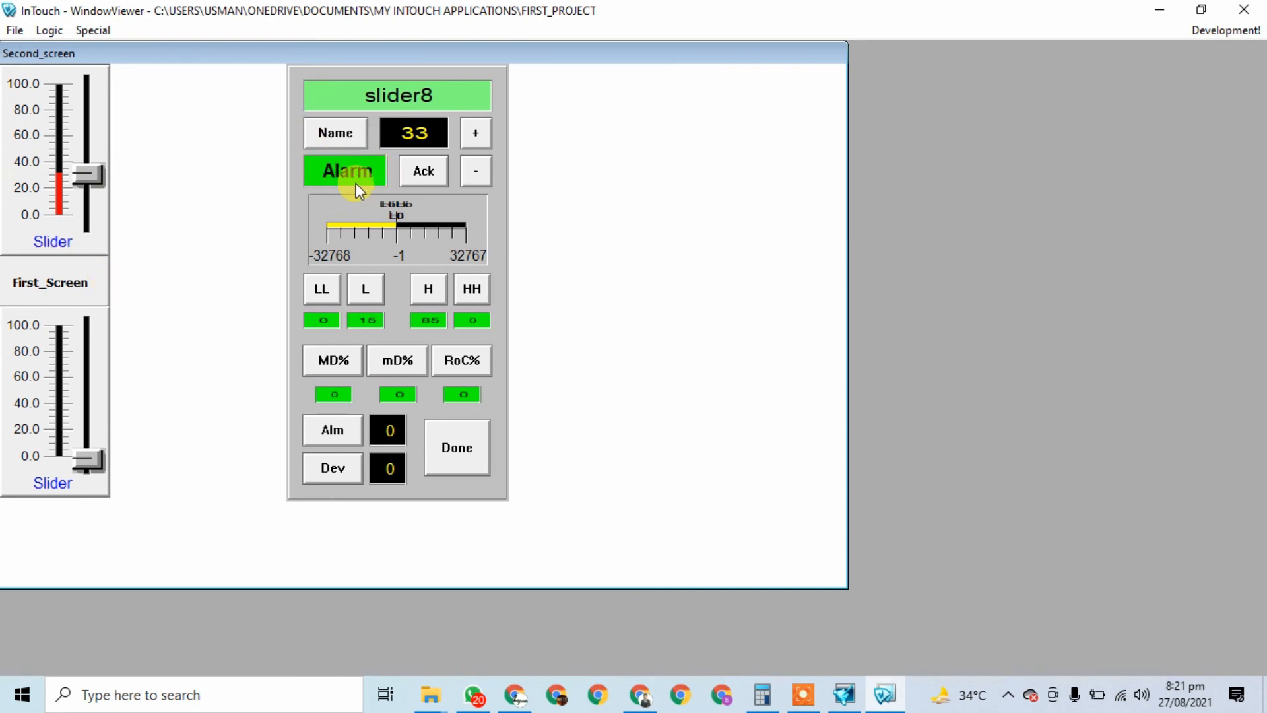
pyautogui.moveTo(88, 175); pyautogui.dragTo(91, 96)
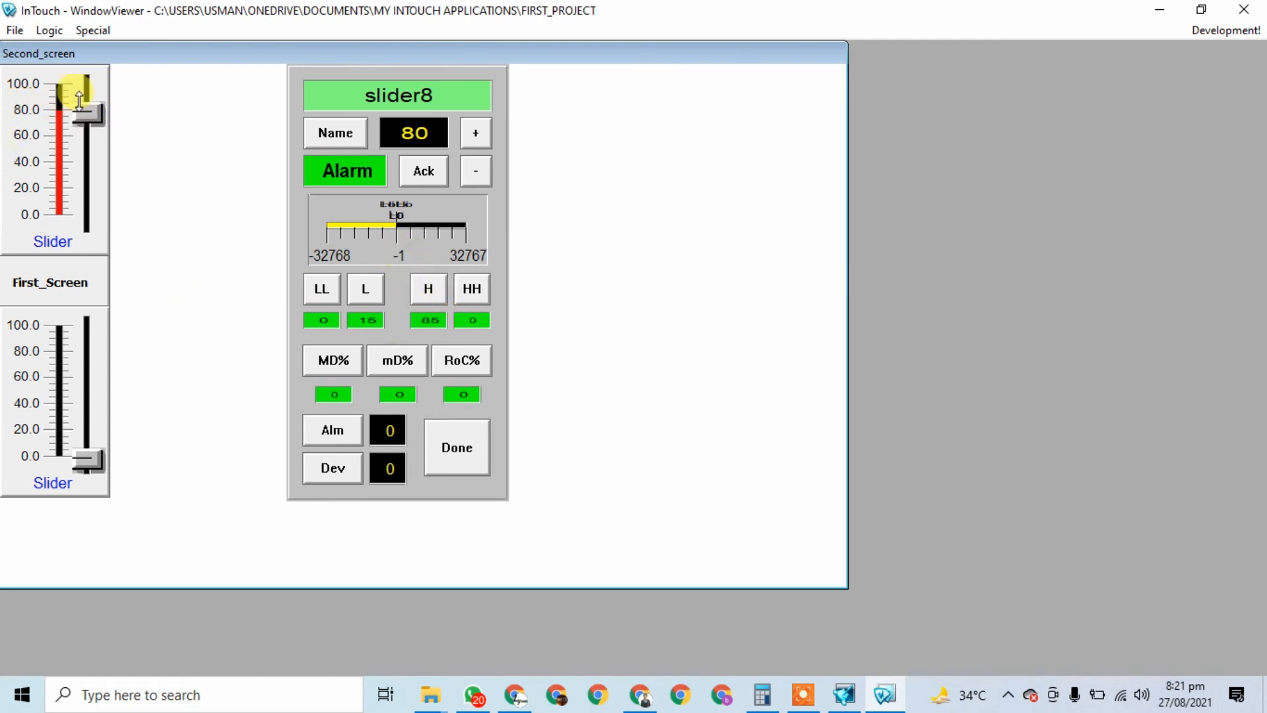
pyautogui.moveTo(79, 99); pyautogui.dragTo(80, 90)
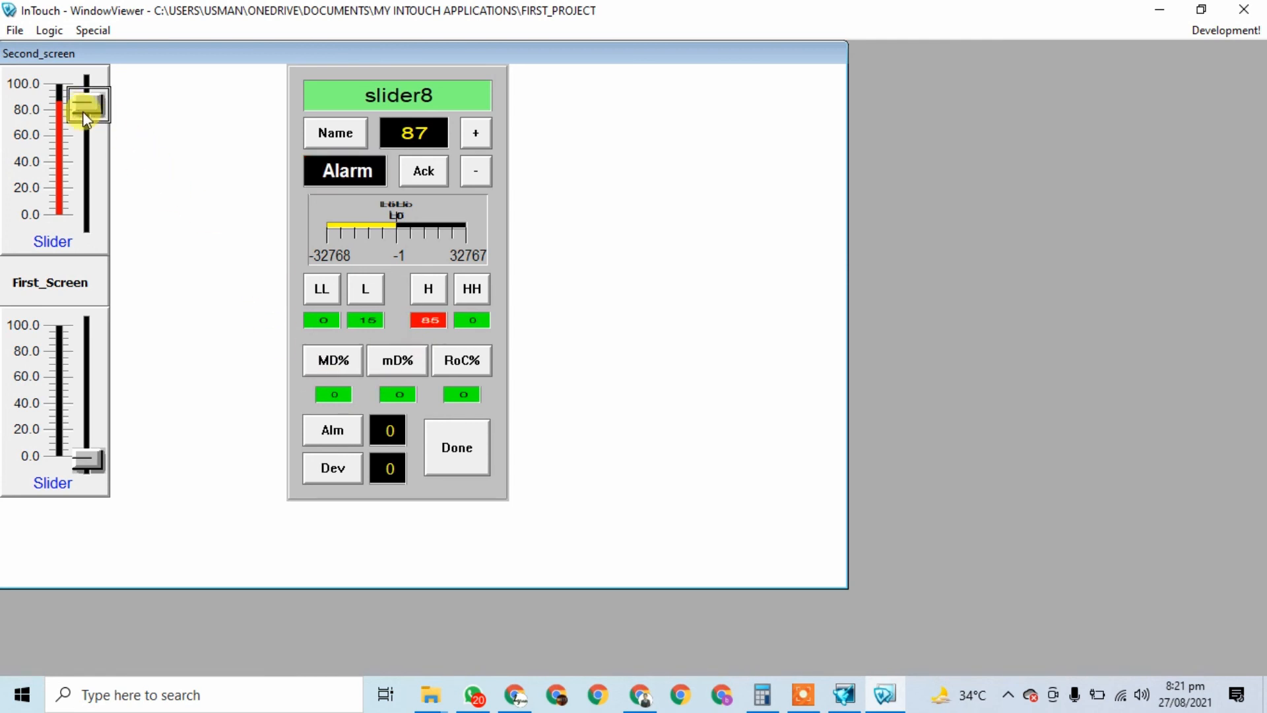
pyautogui.moveTo(78, 105); pyautogui.dragTo(84, 96)
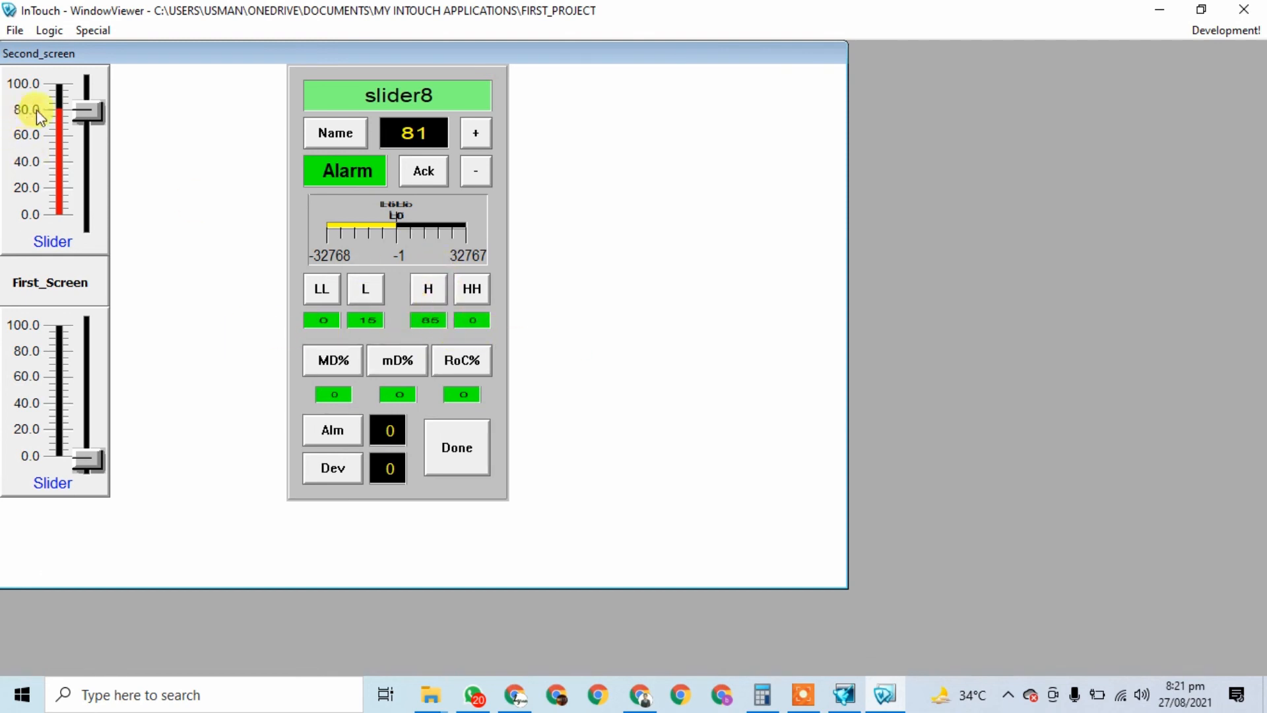
pyautogui.moveTo(81, 99); pyautogui.dragTo(101, 192)
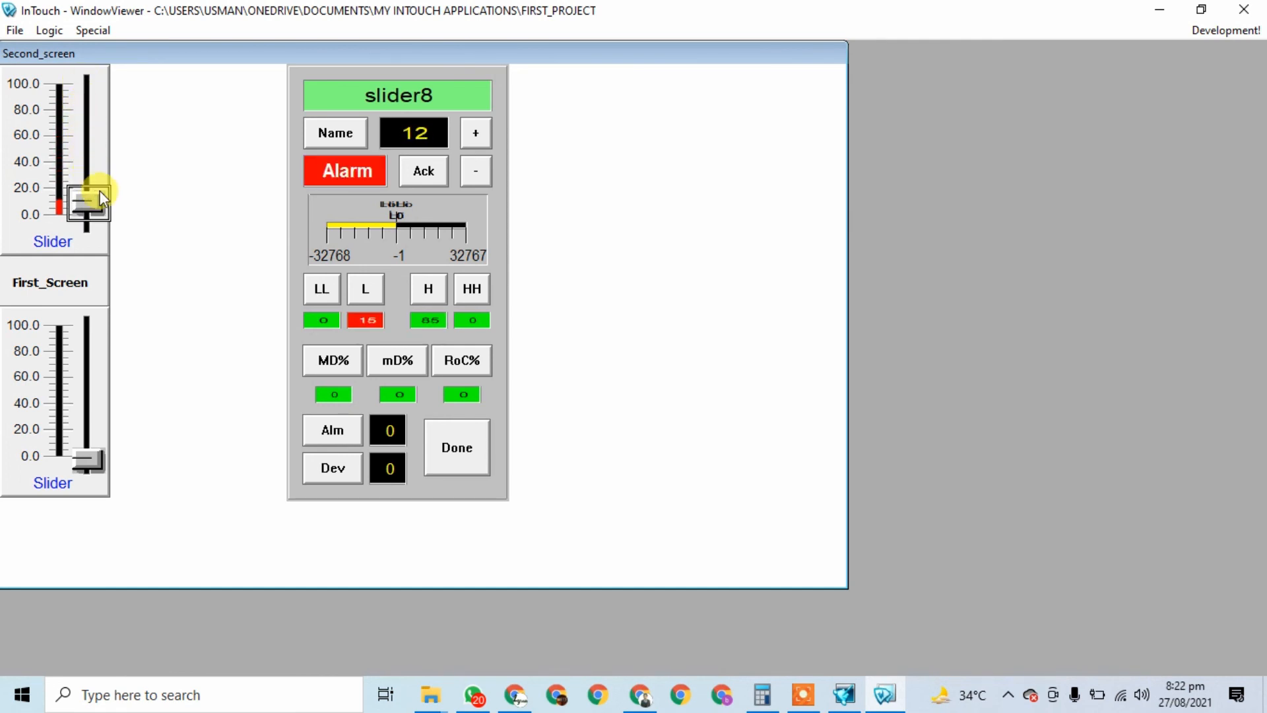